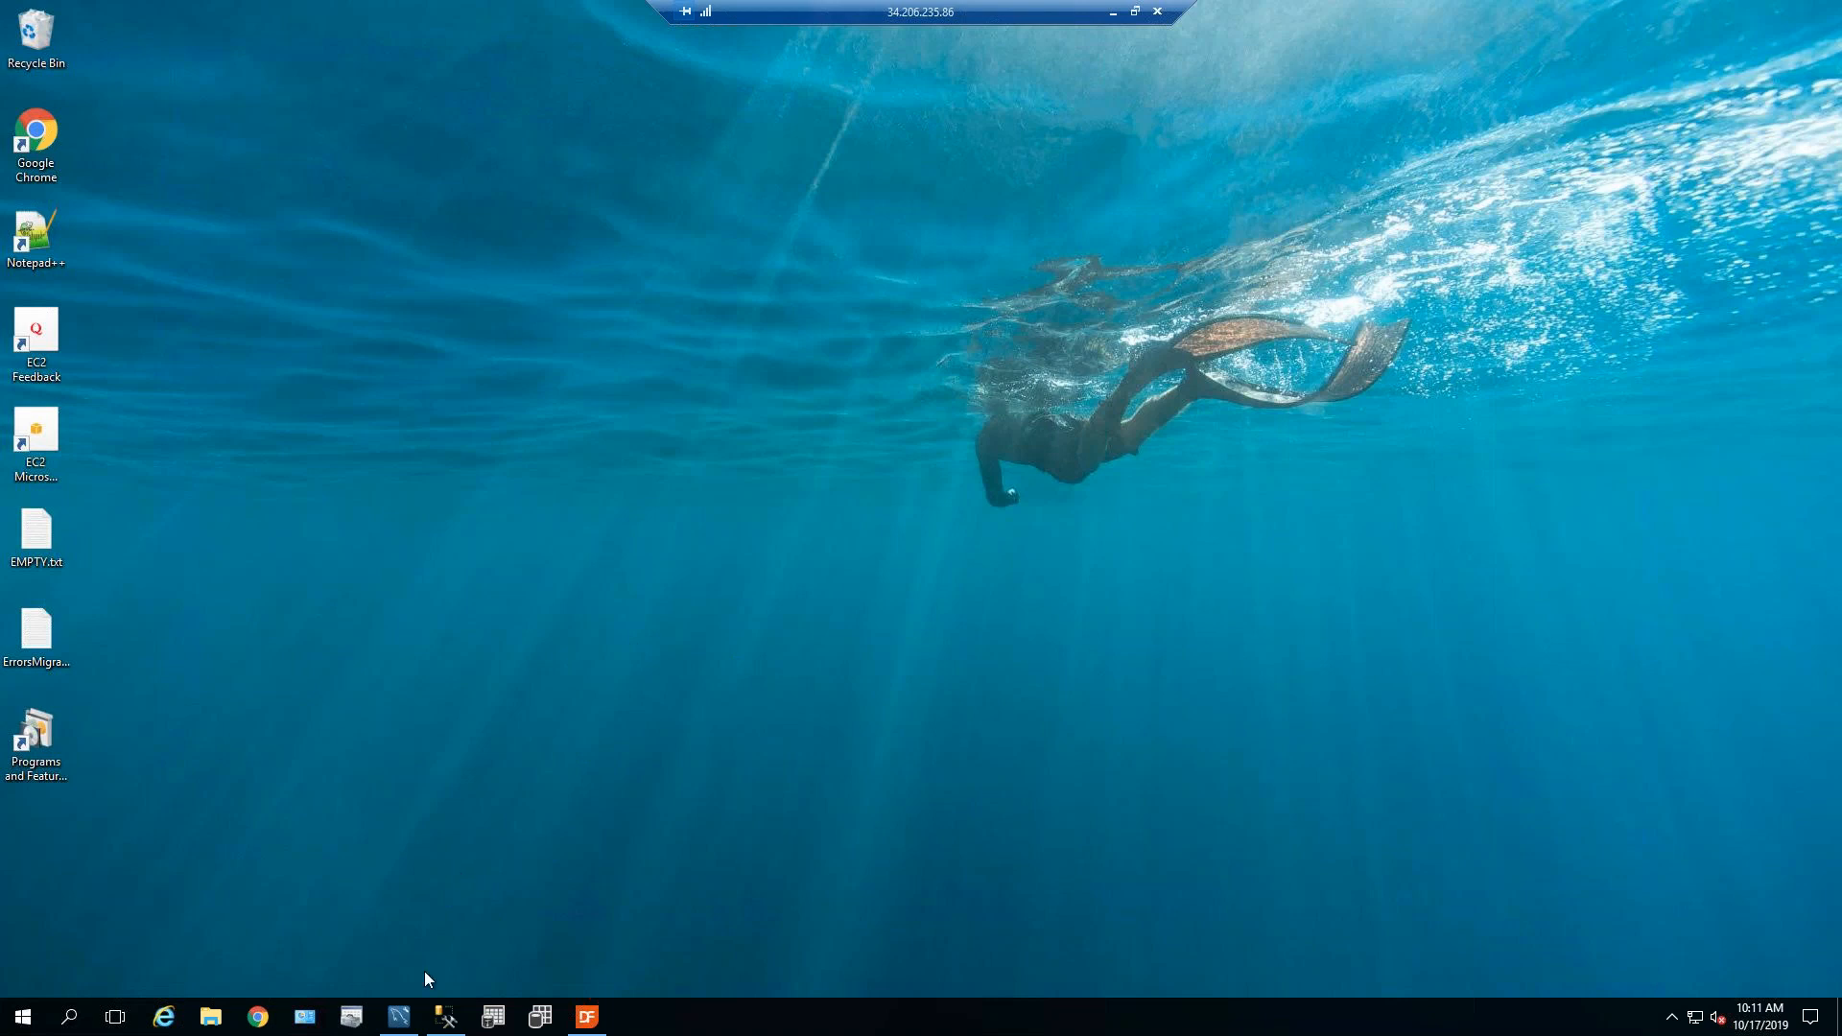
Switch to MySQL Workbench and show the MySQLserver connection's Administration tools.
click(403, 1021)
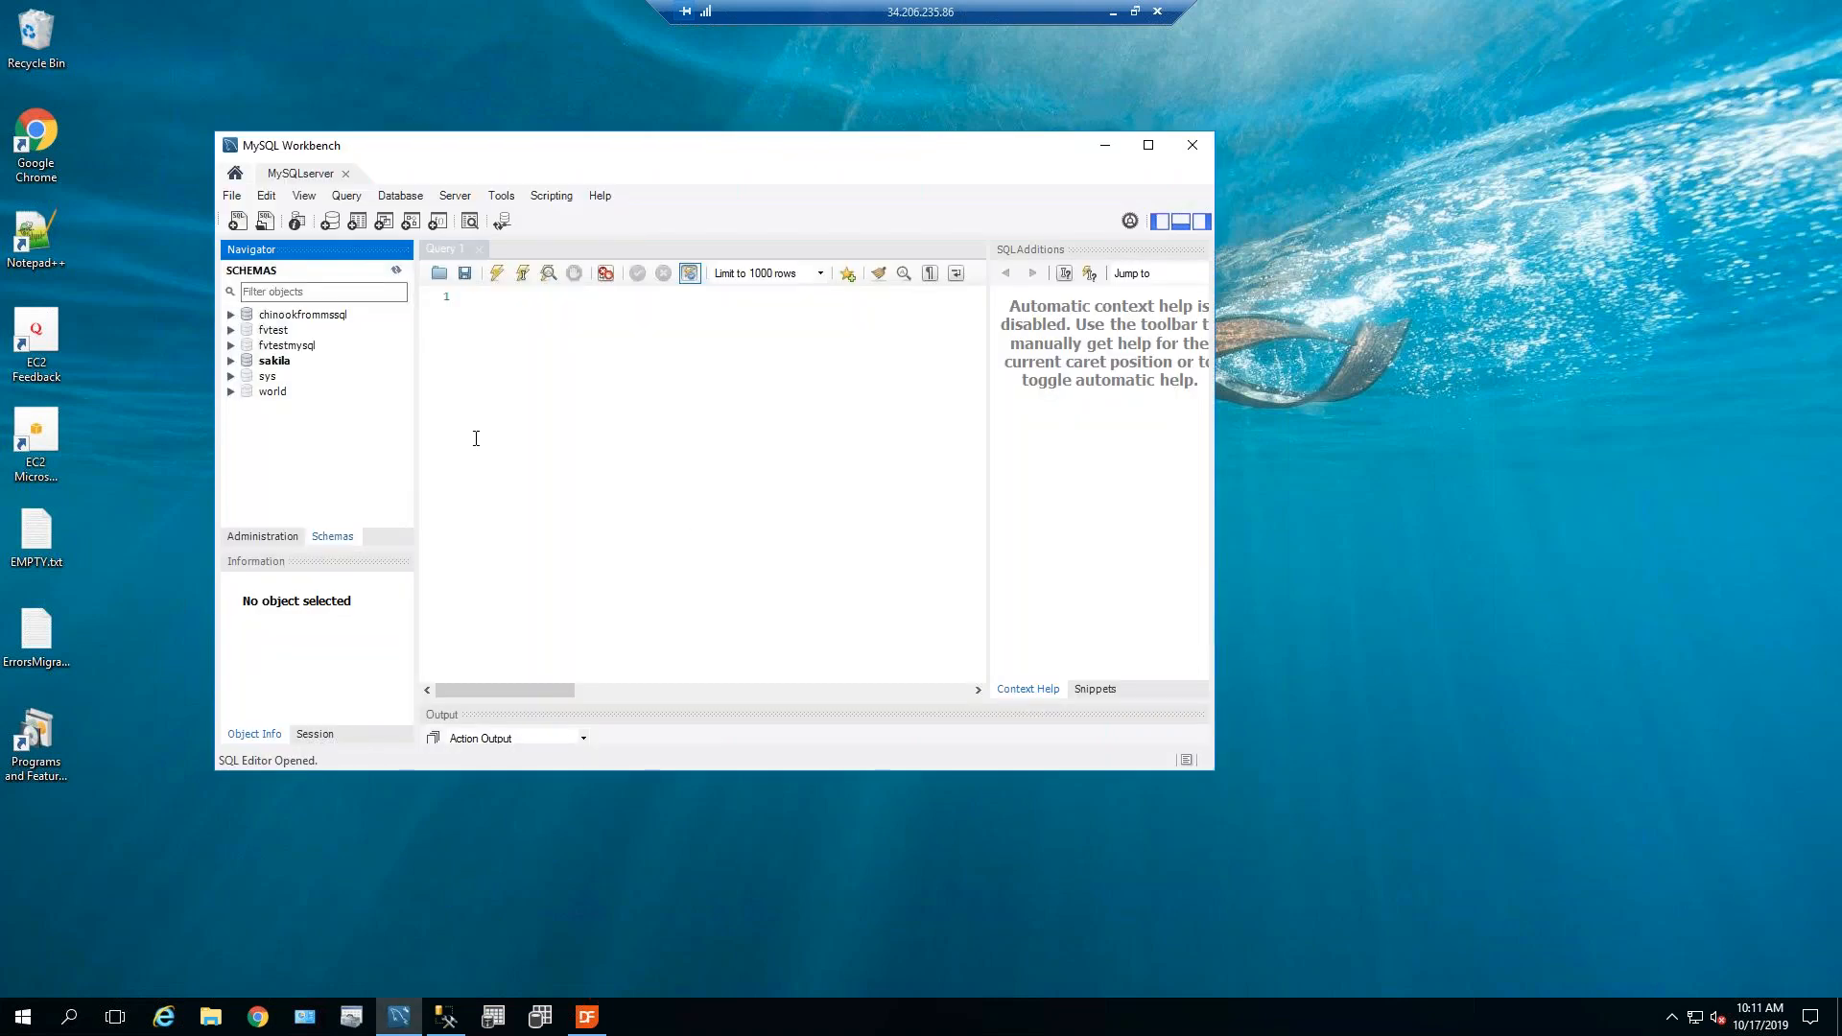
click(236, 175)
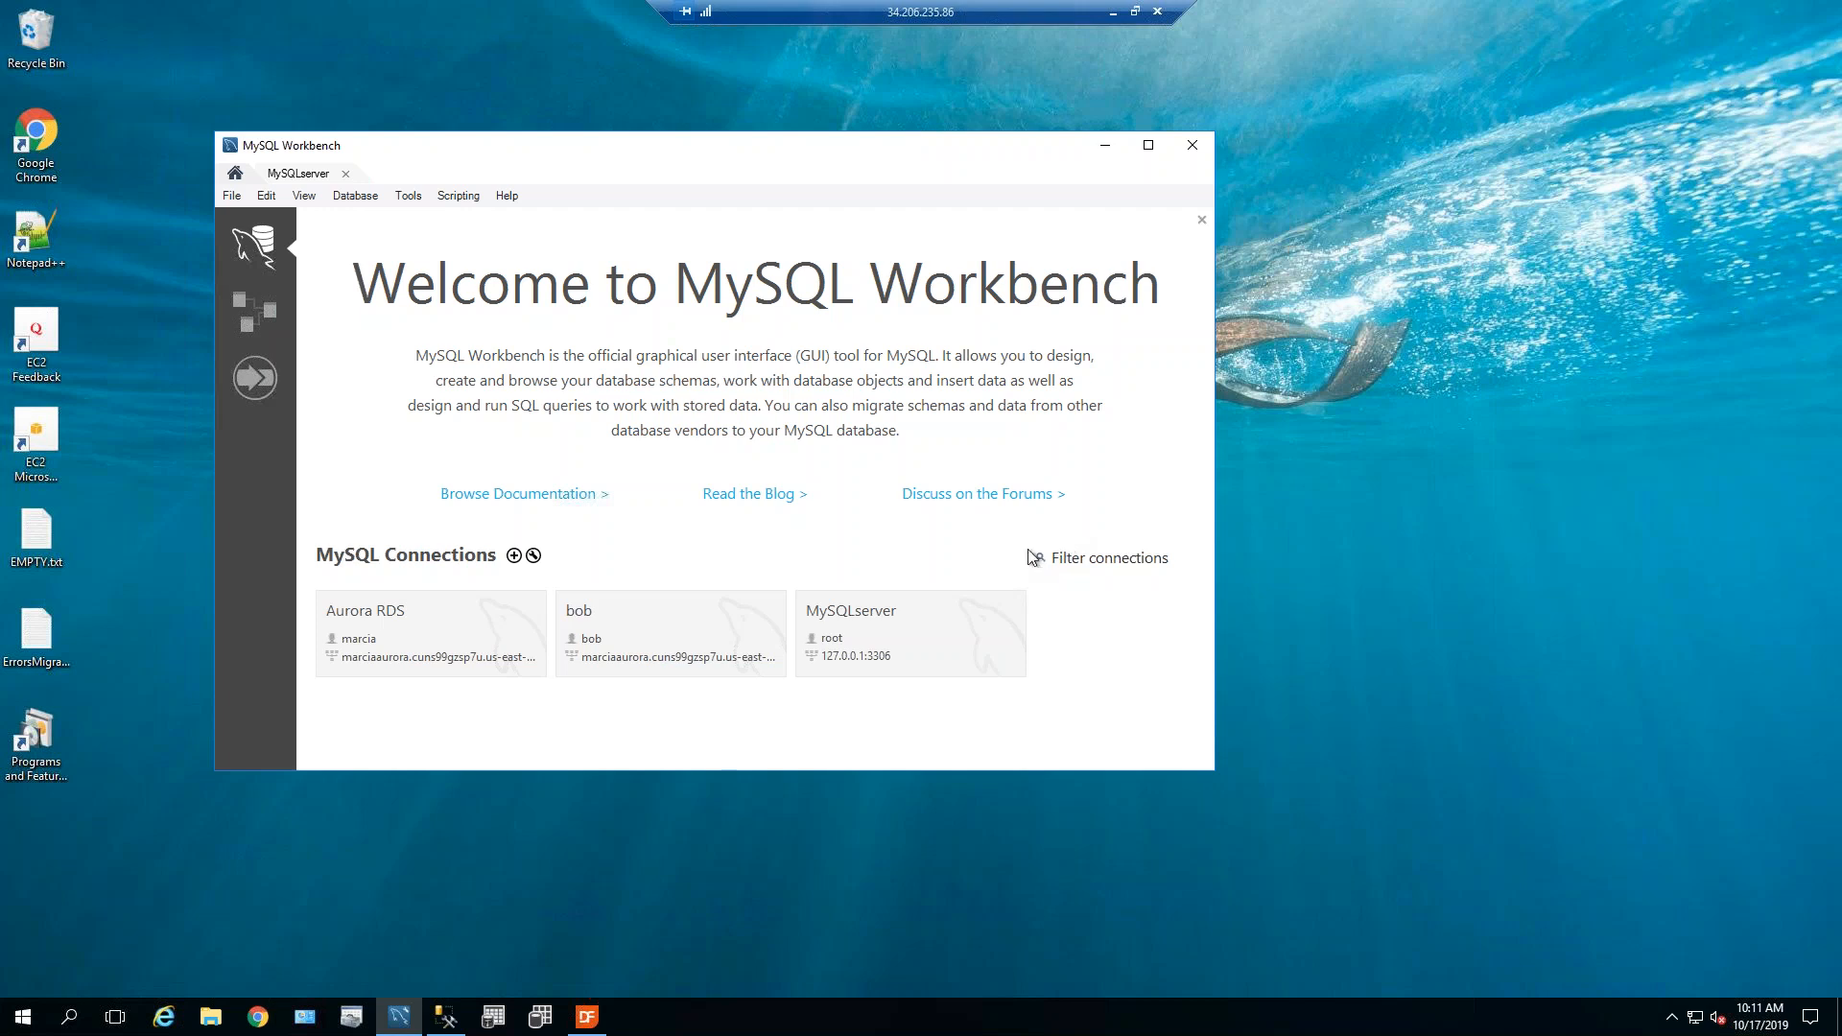
click(301, 174)
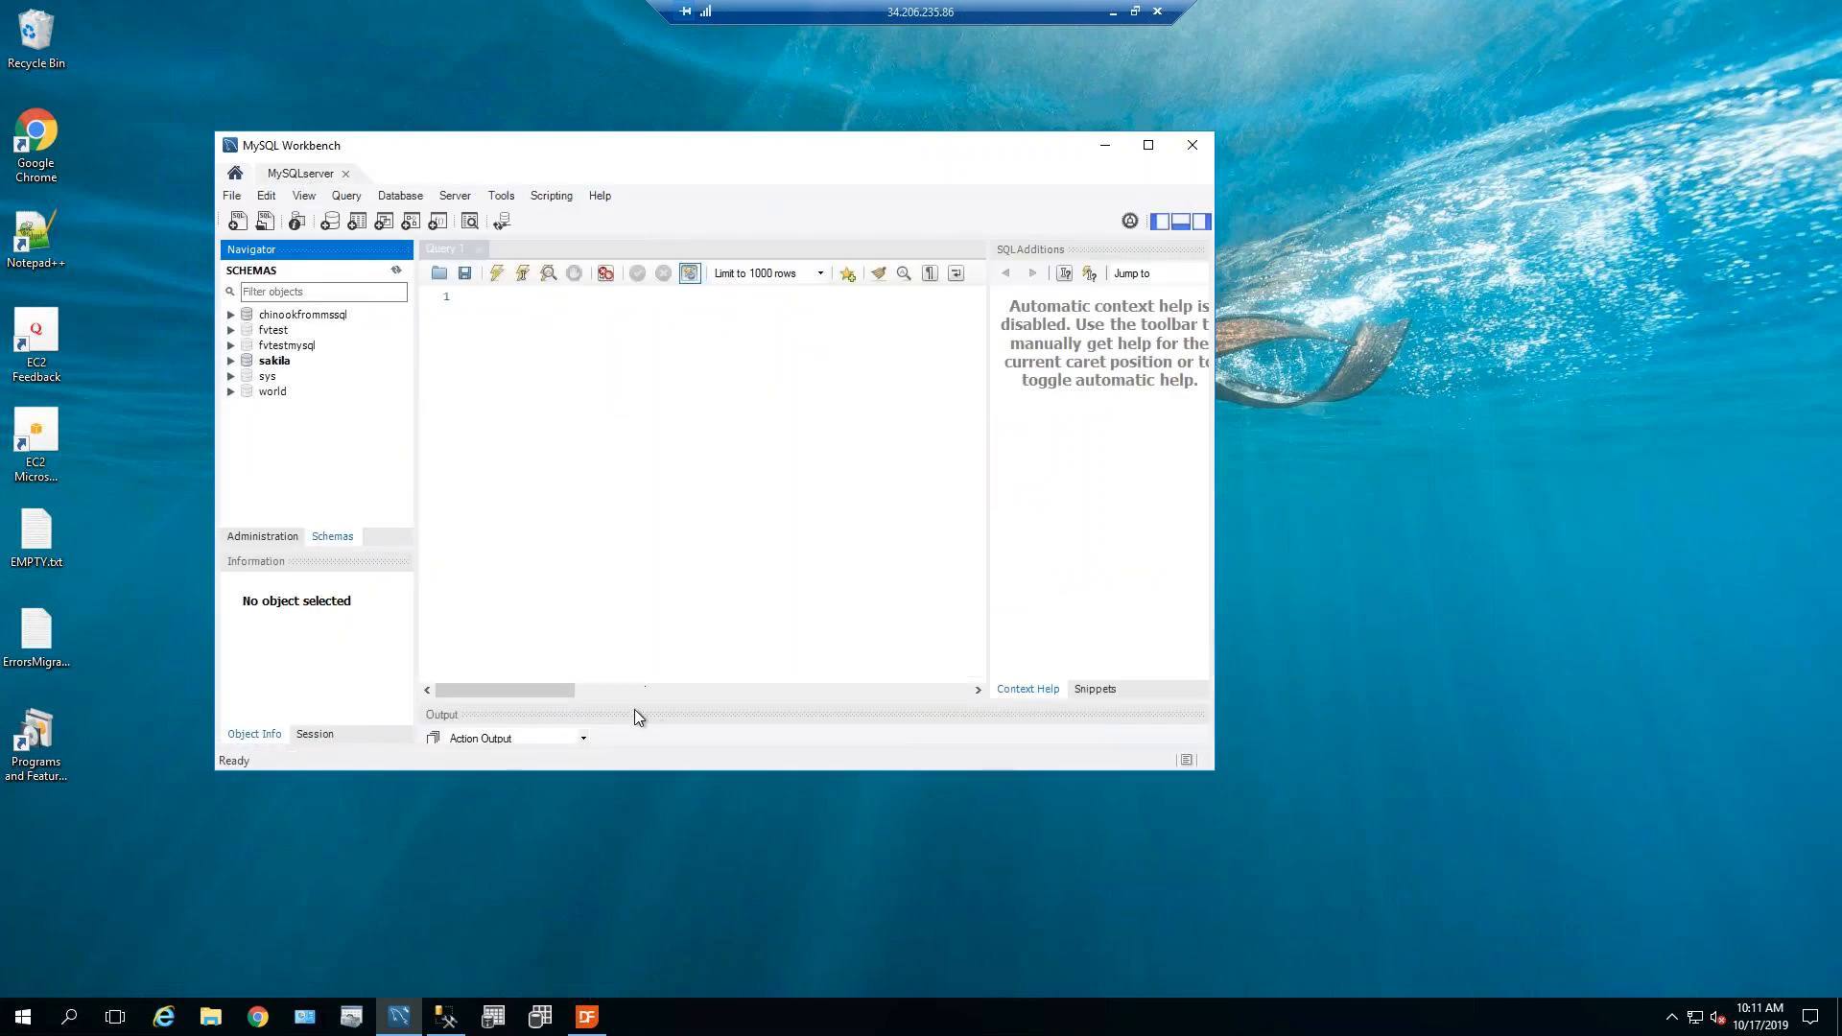
click(269, 537)
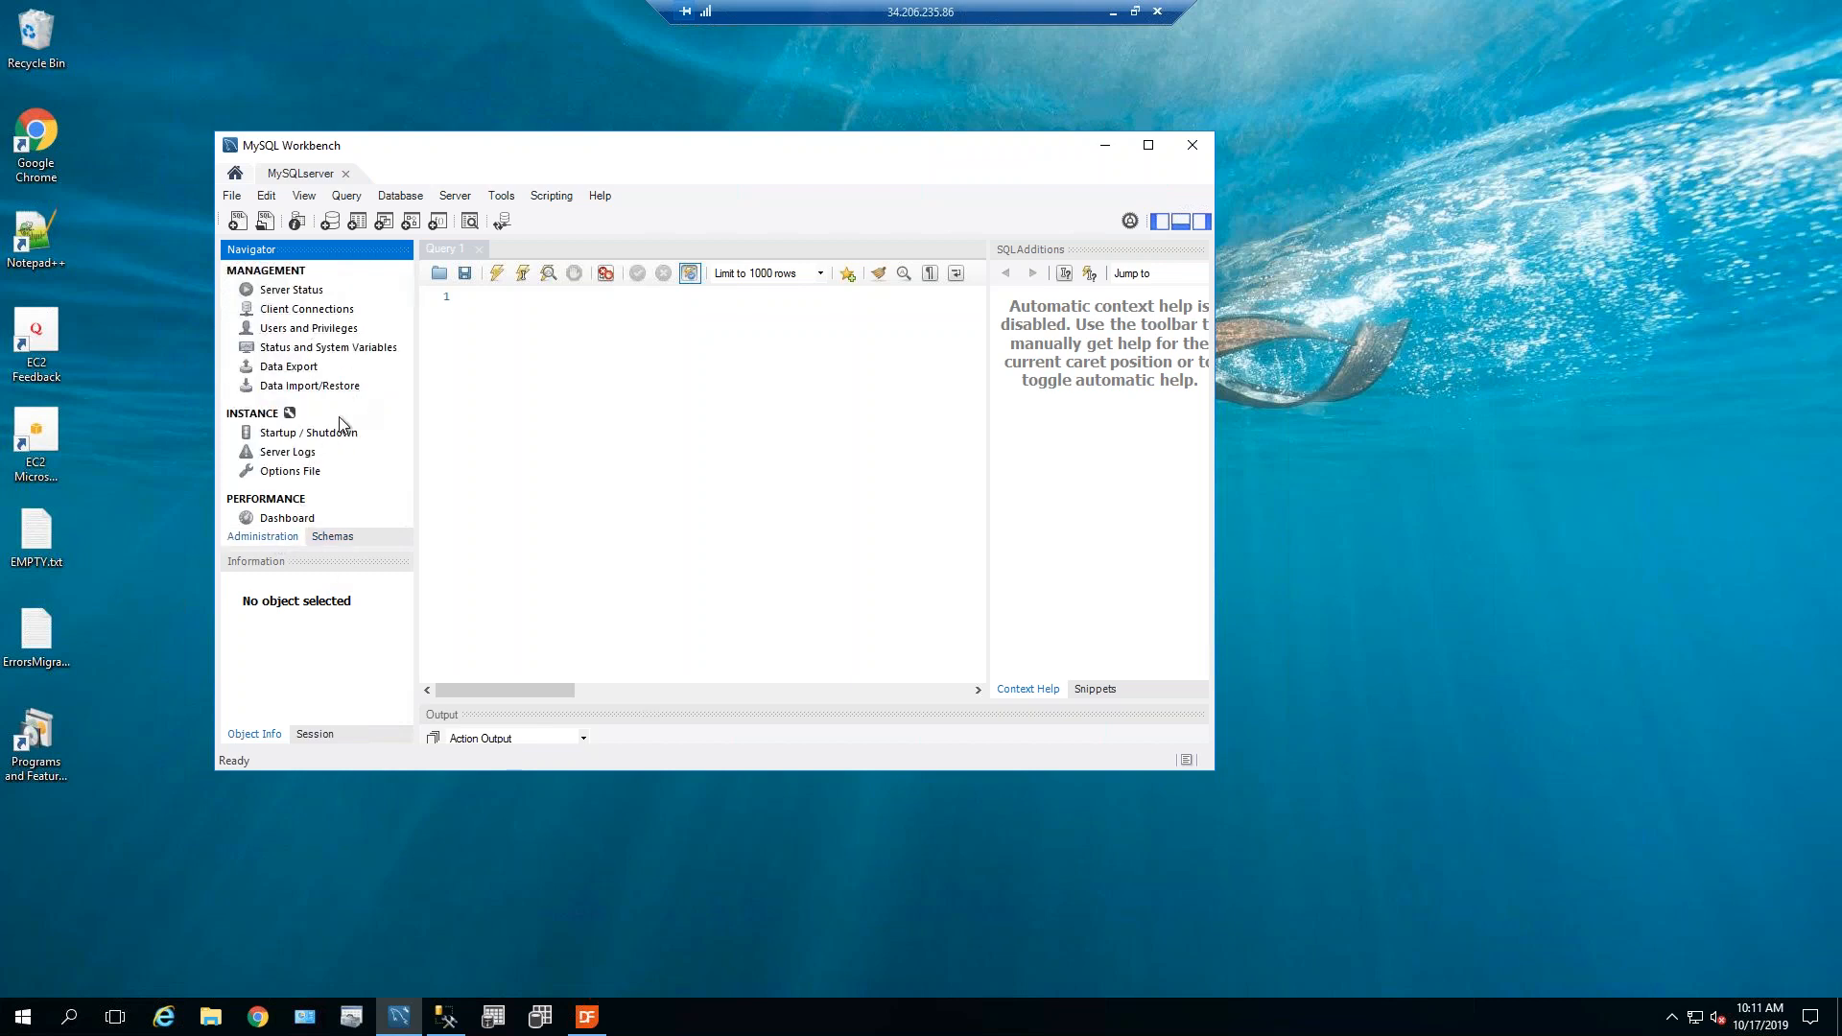
Open the MySQLserver Server Status page and scroll through its version, port and features.
click(271, 290)
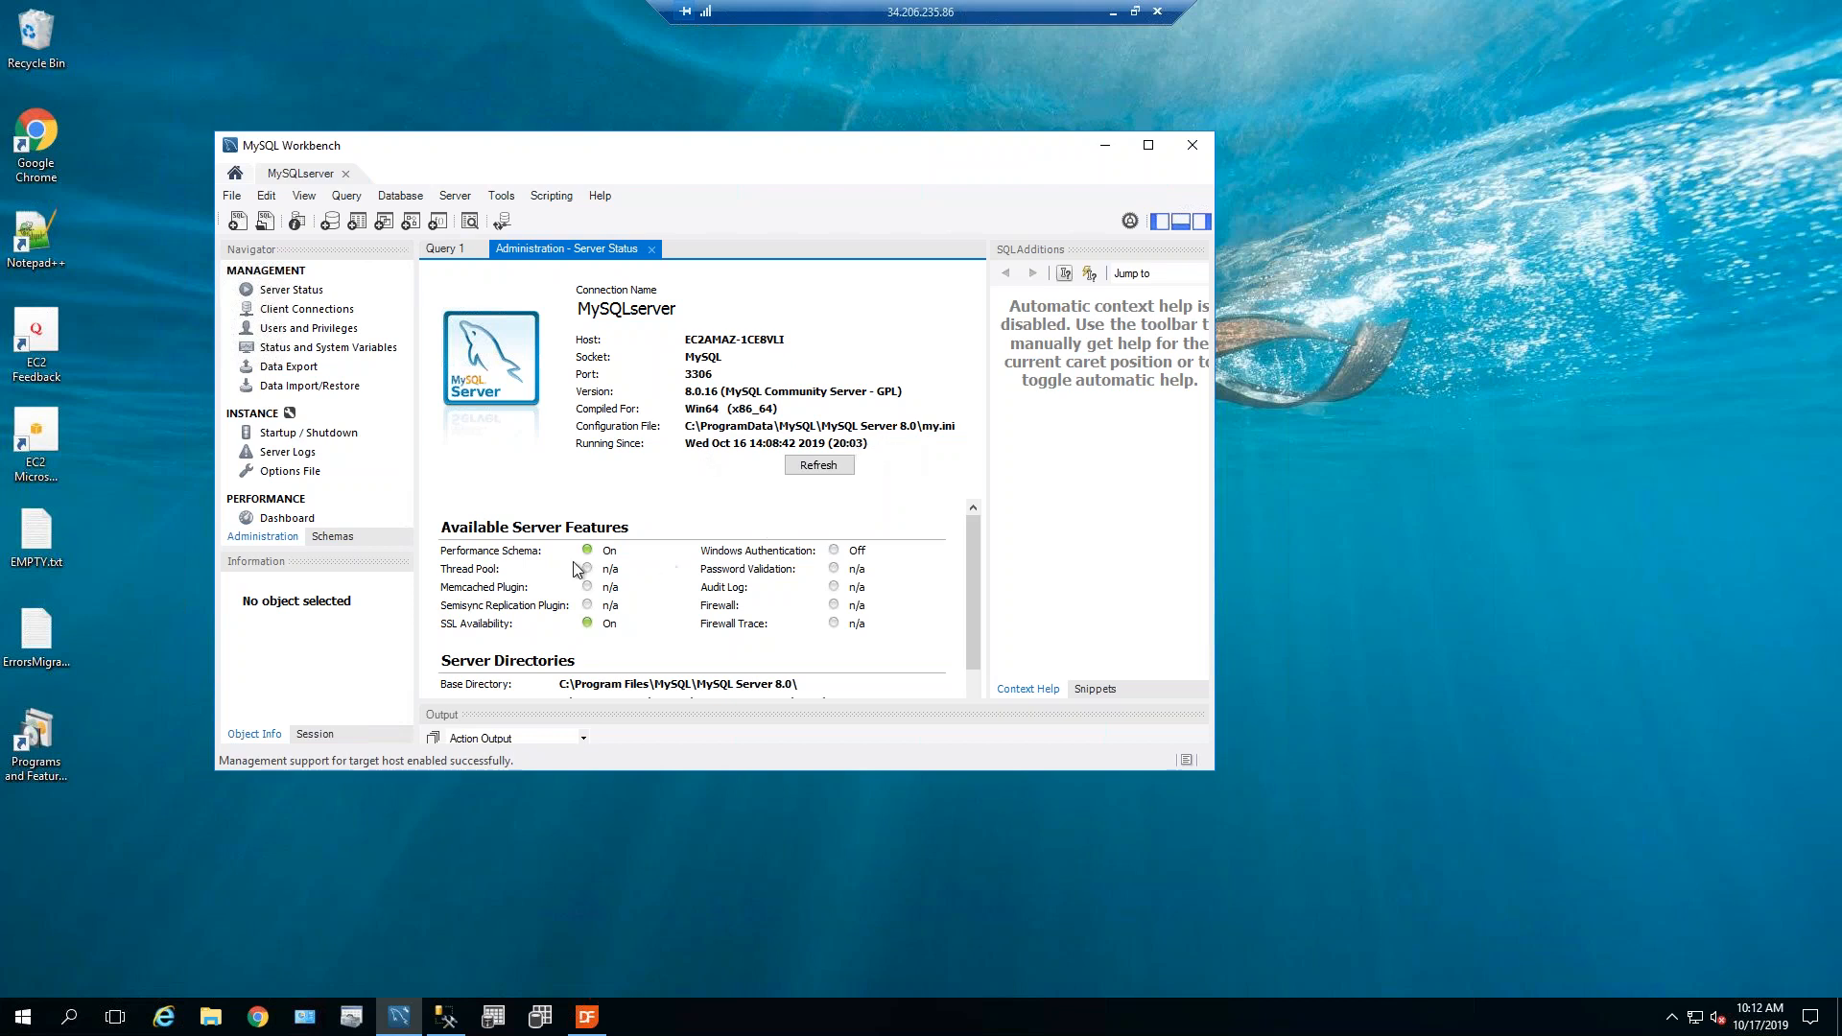
mouse_move(965, 531)
mouse_down()
mouse_move(970, 665)
mouse_move(977, 504)
mouse_move(971, 551)
mouse_up()
Scroll through the Options File General settings, including lower_case_table_names, then close the page.
click(303, 474)
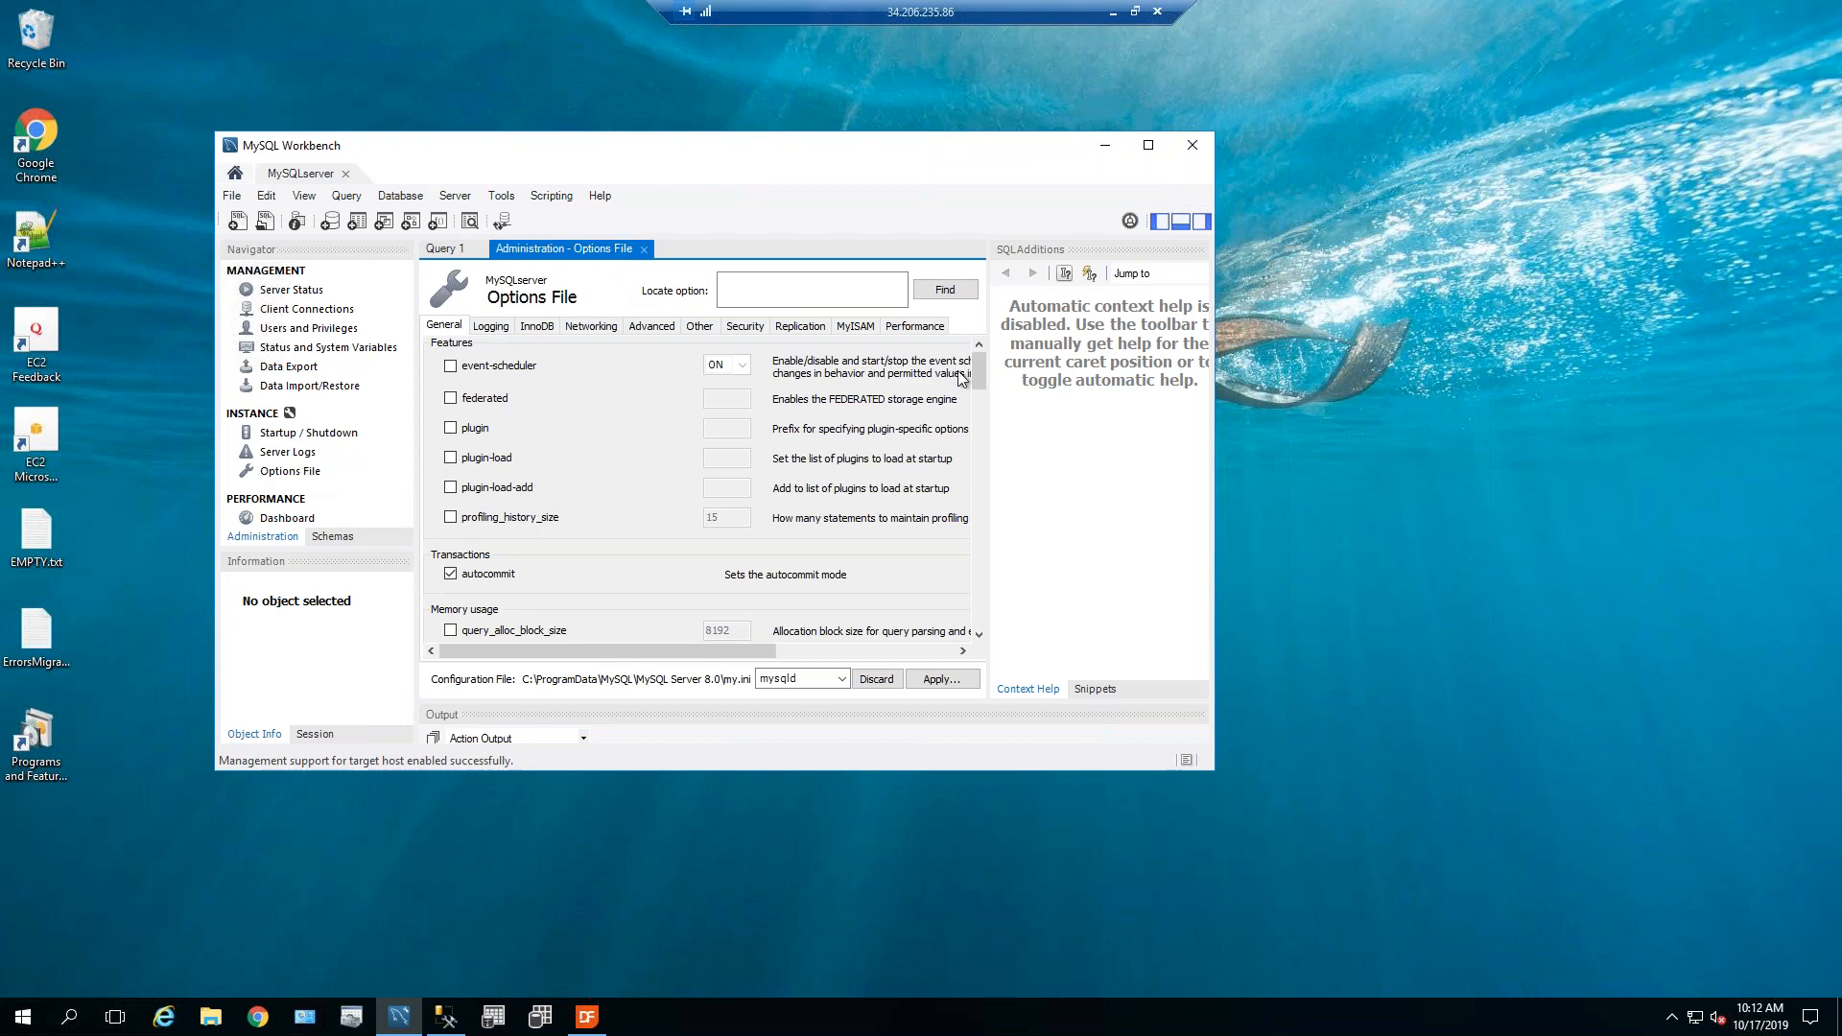
drag(982, 372, 980, 395)
scroll(981, 395, down, 5)
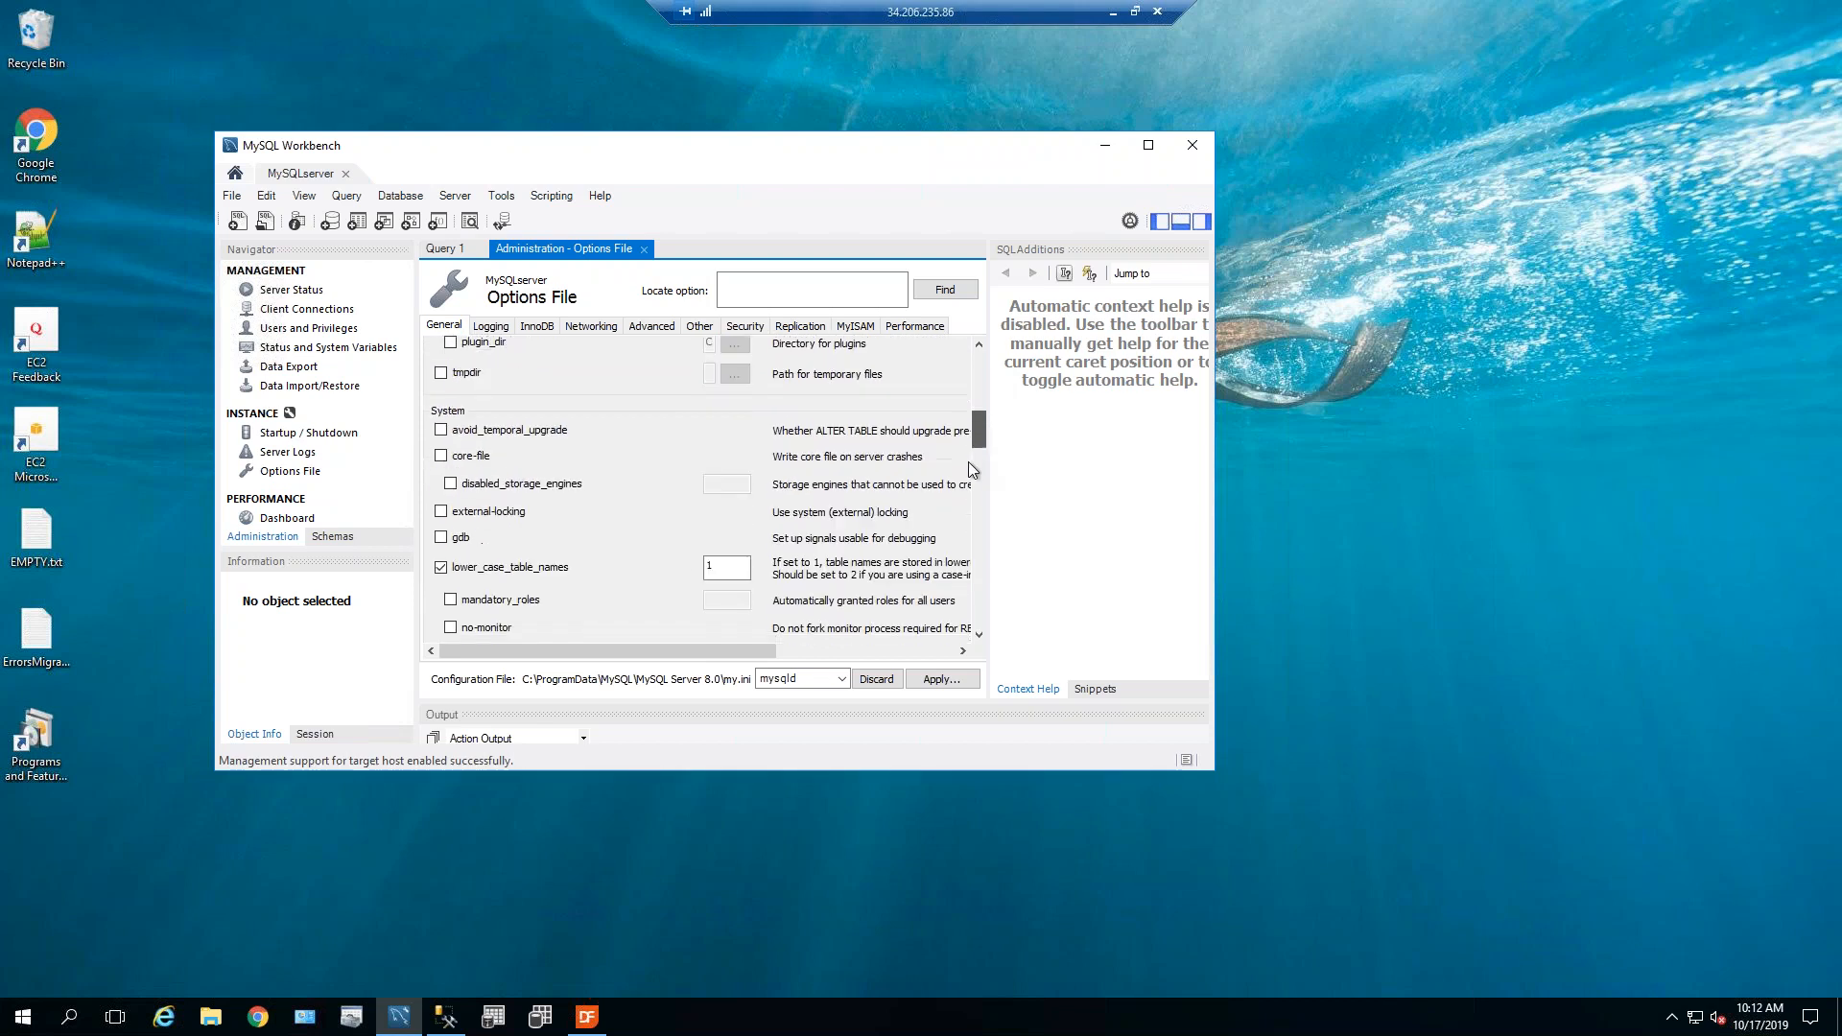
scroll(967, 470, down, 5)
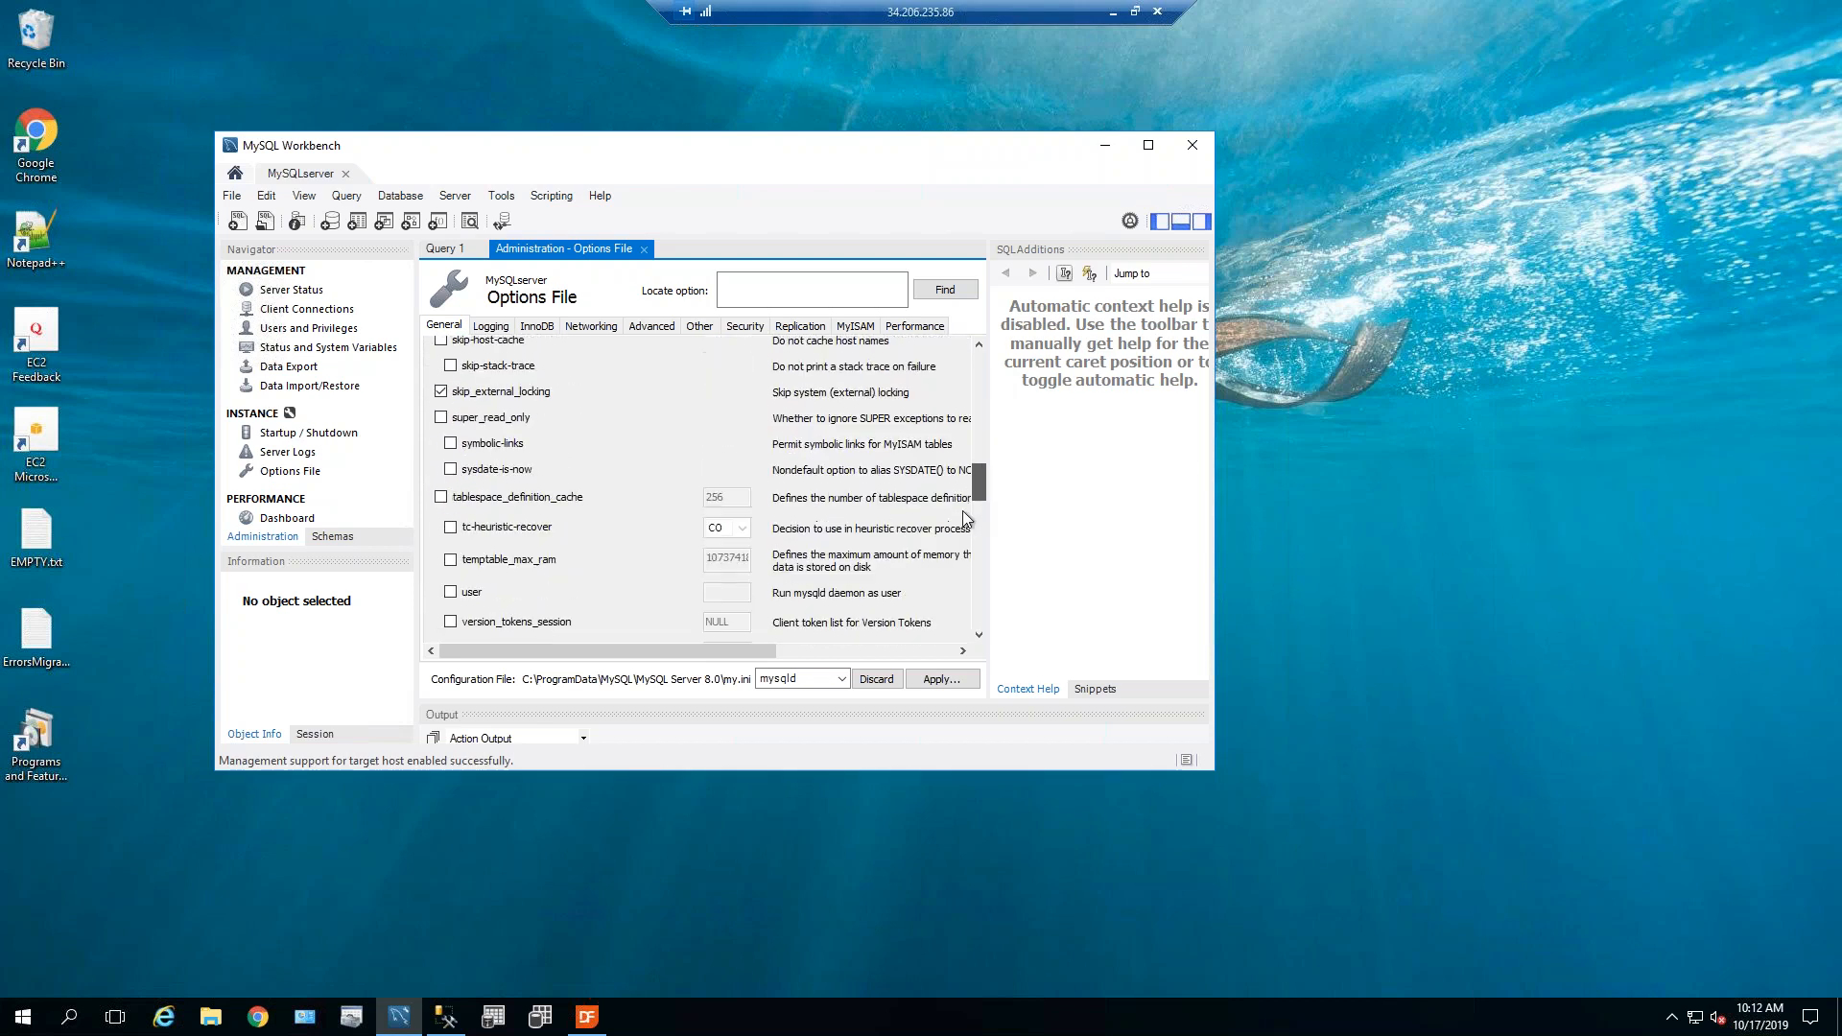
scroll(961, 532, down, 10)
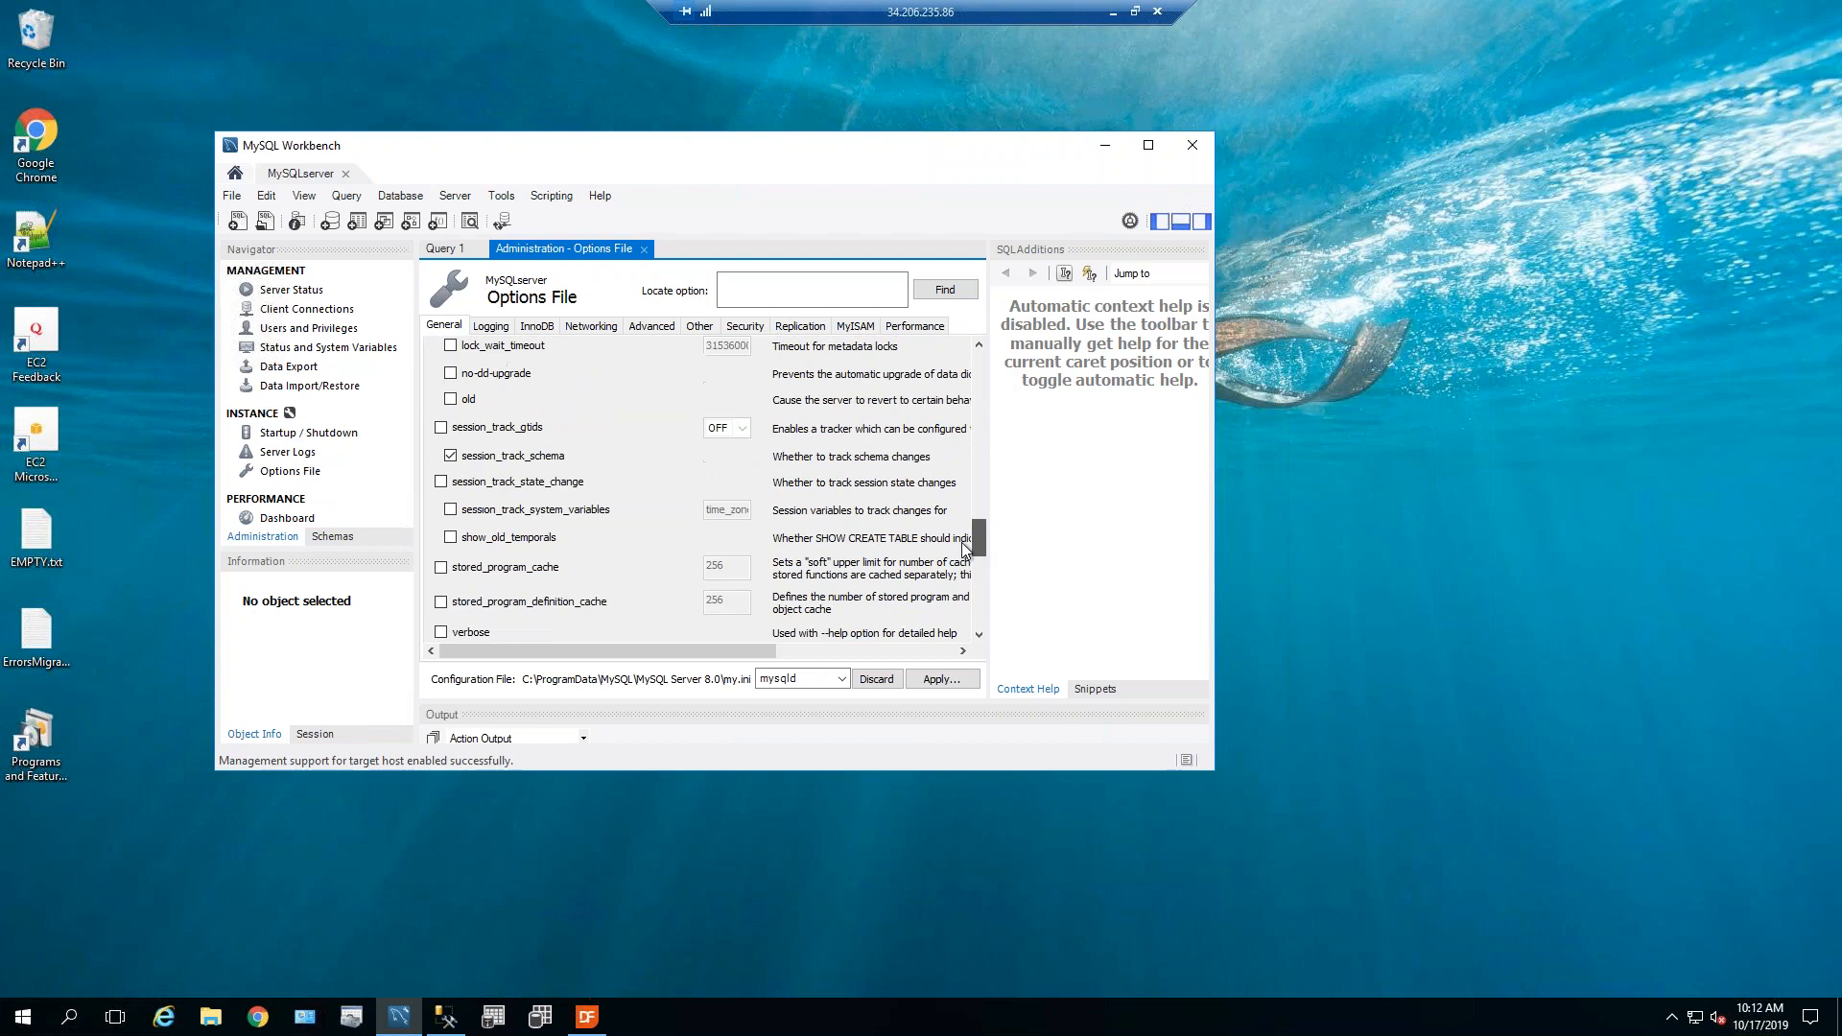
scroll(981, 548, down, 3)
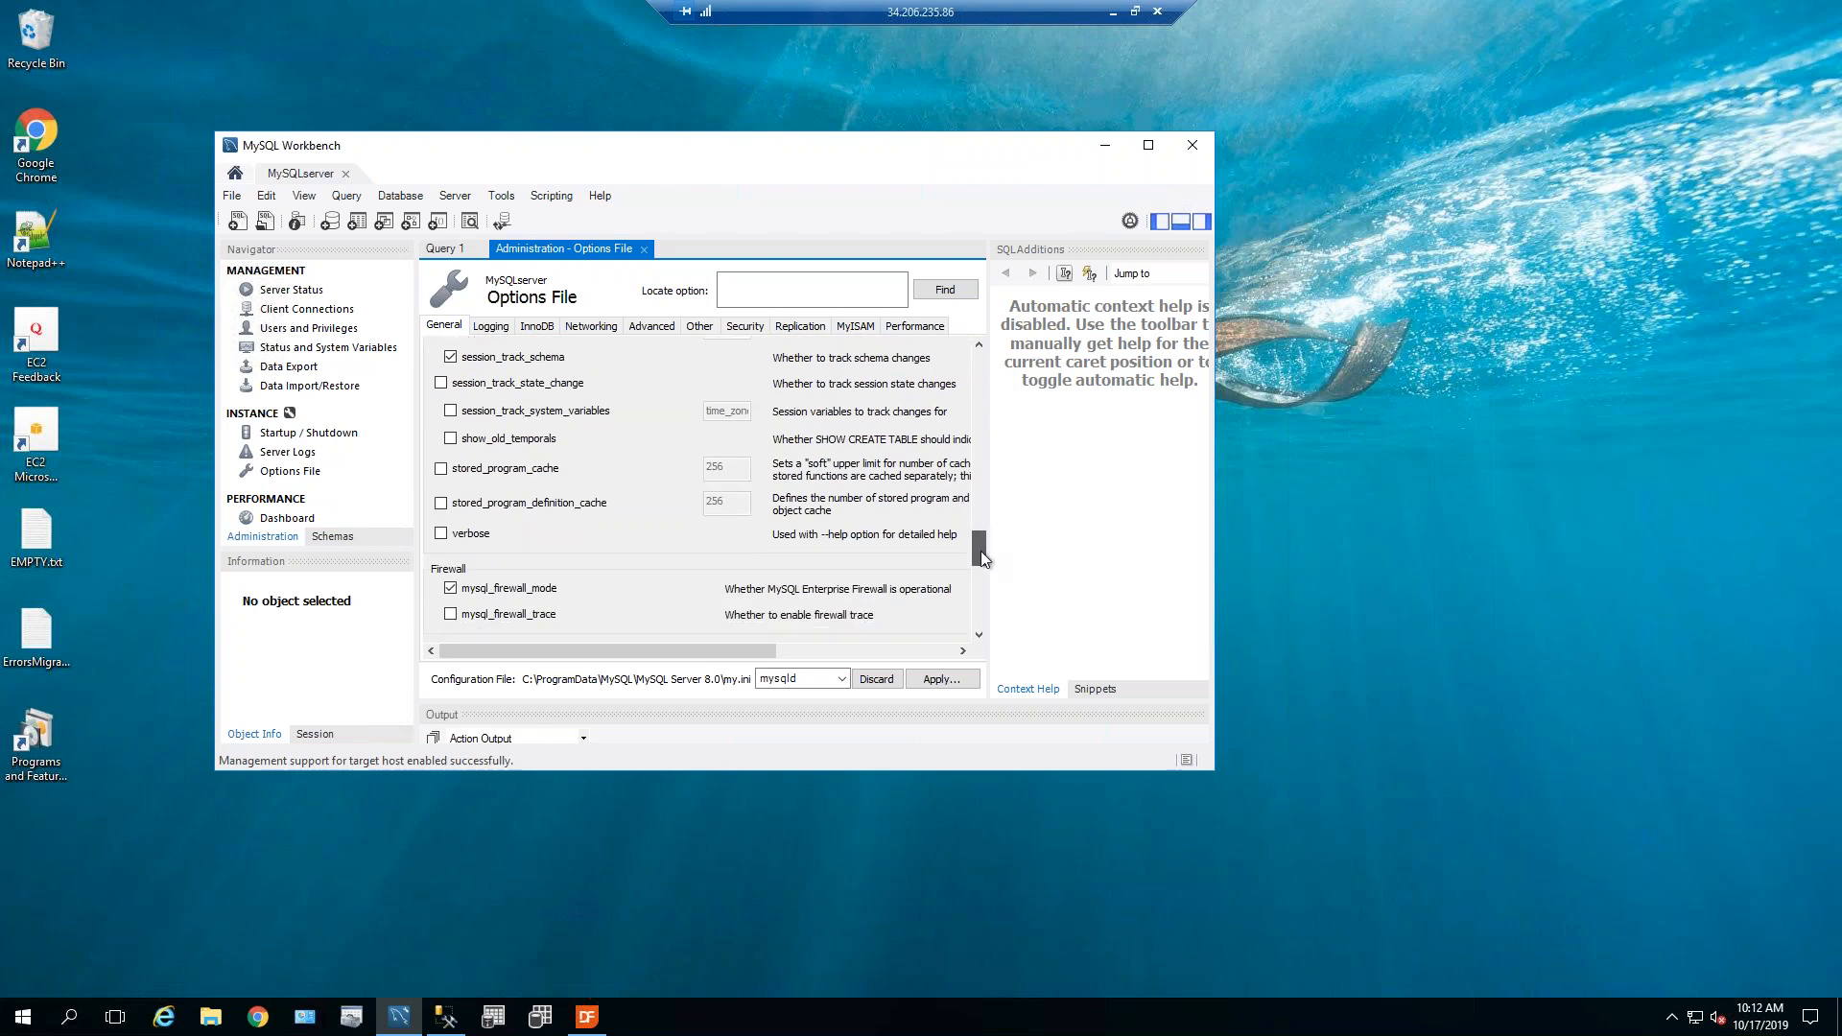
drag(981, 556, 976, 594)
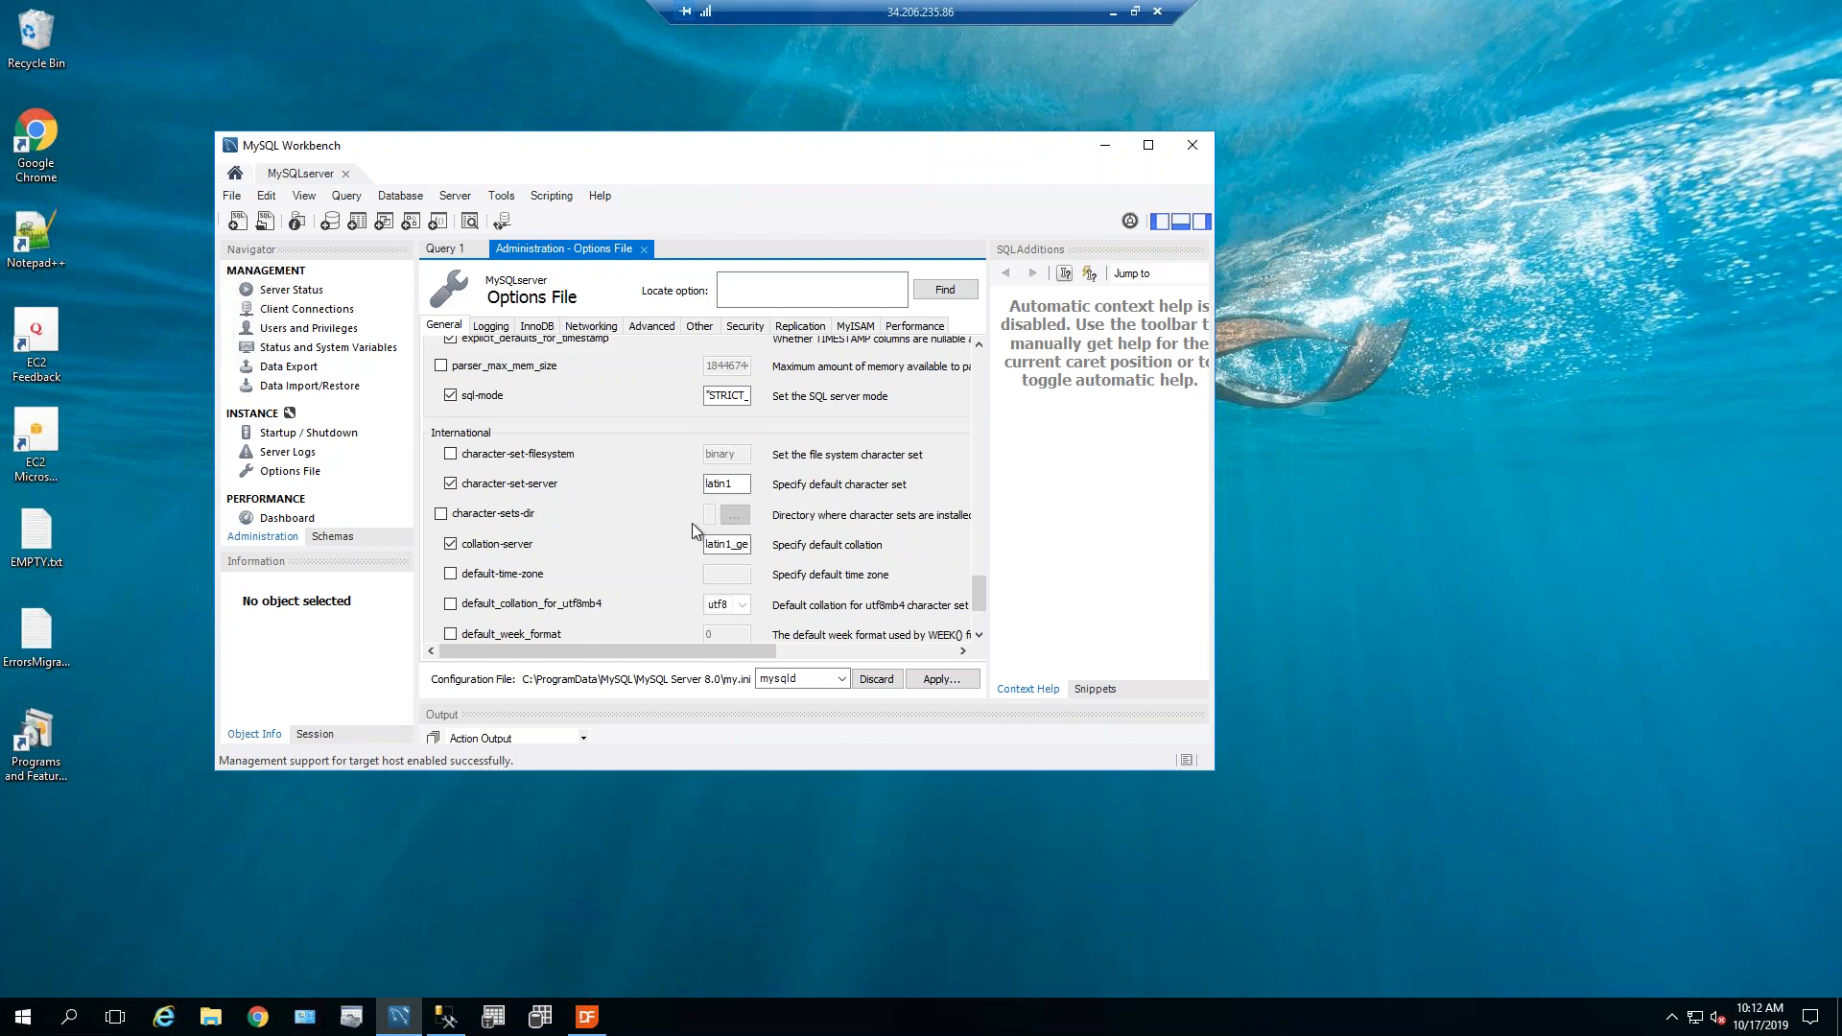
click(645, 251)
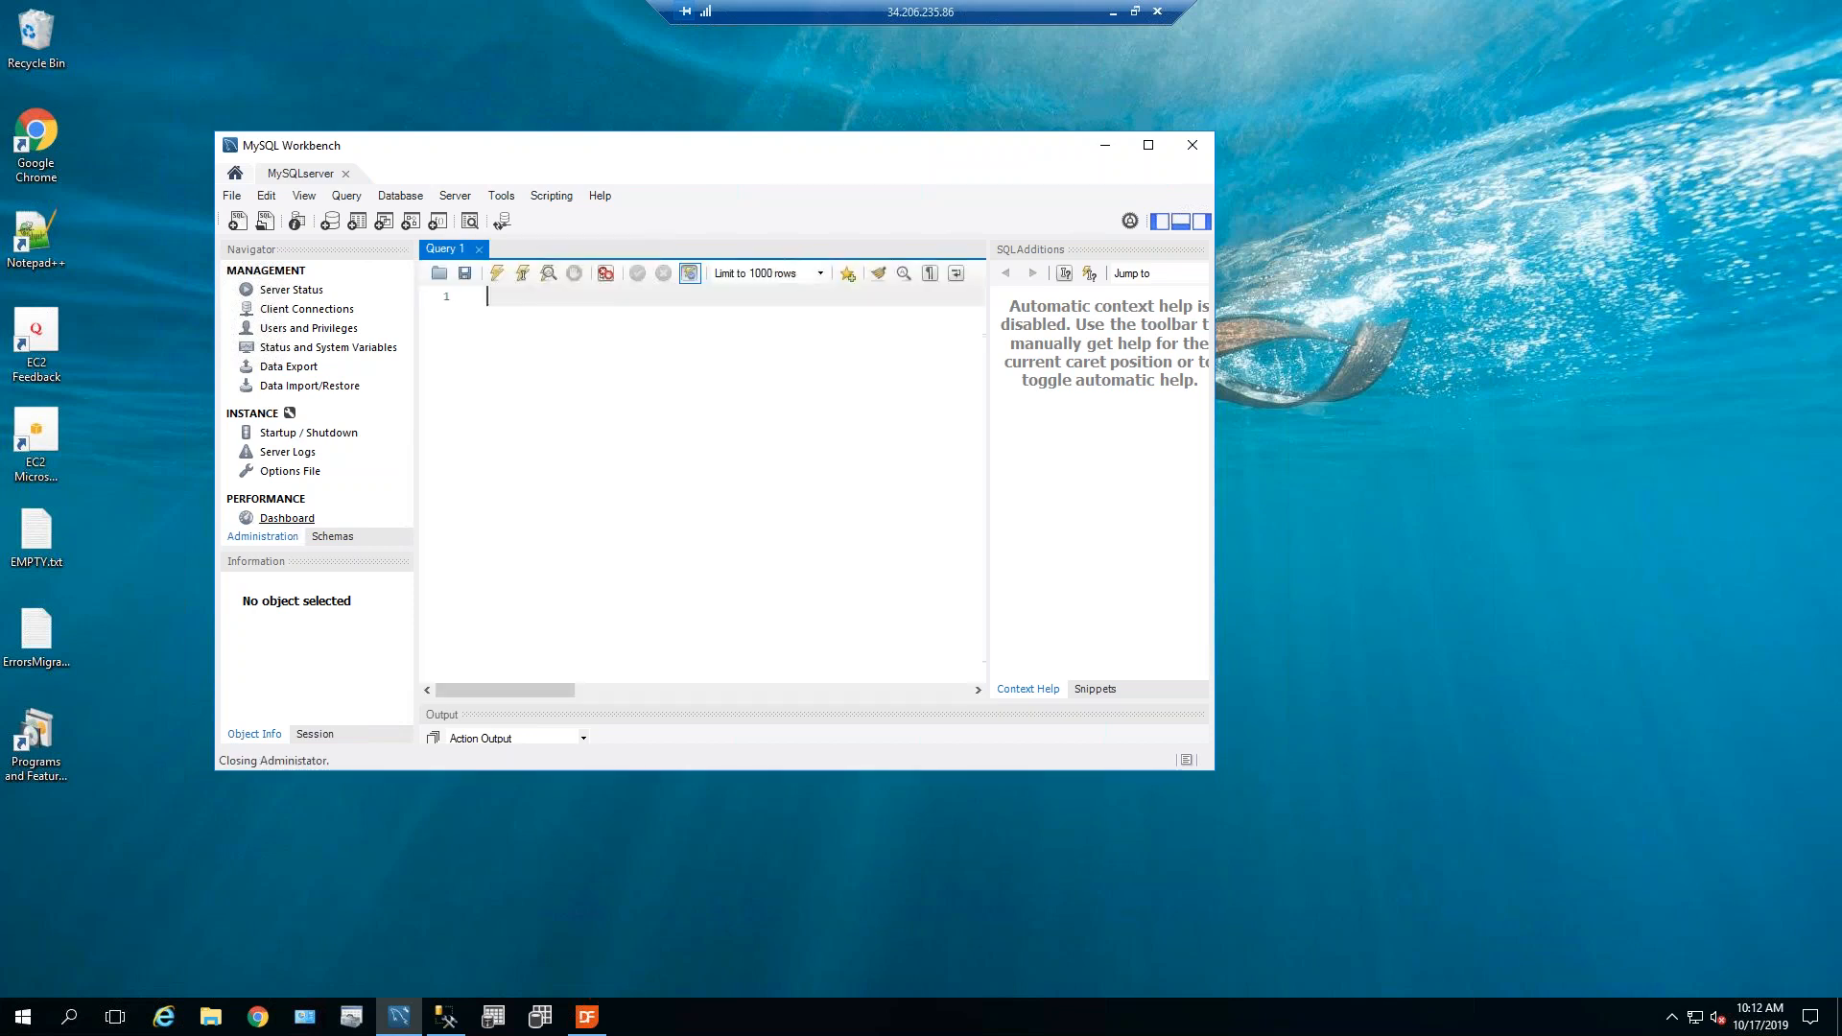
Return the Navigator to the Schemas list showing sakila, sys, world and others.
click(351, 545)
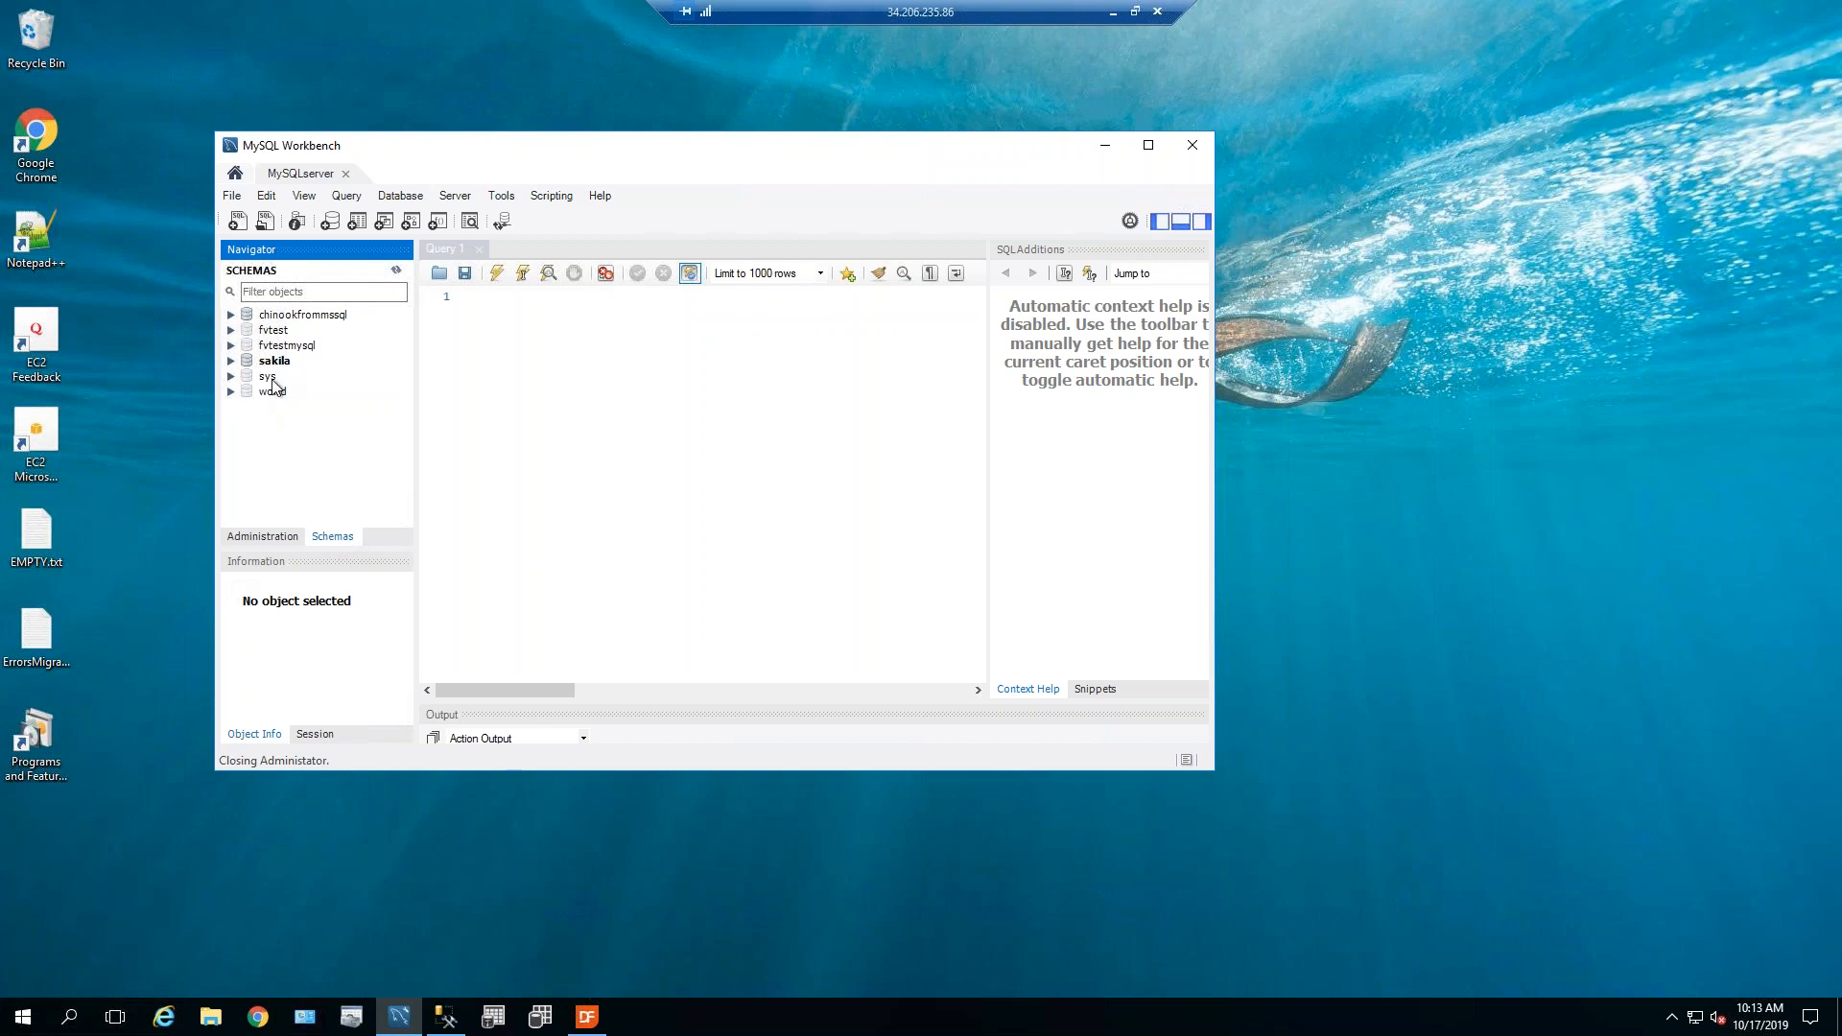
Create a schema named OrderEntry, accepting the lowercase orderentry name, and apply the CREATE SCHEMA script.
right_click(336, 447)
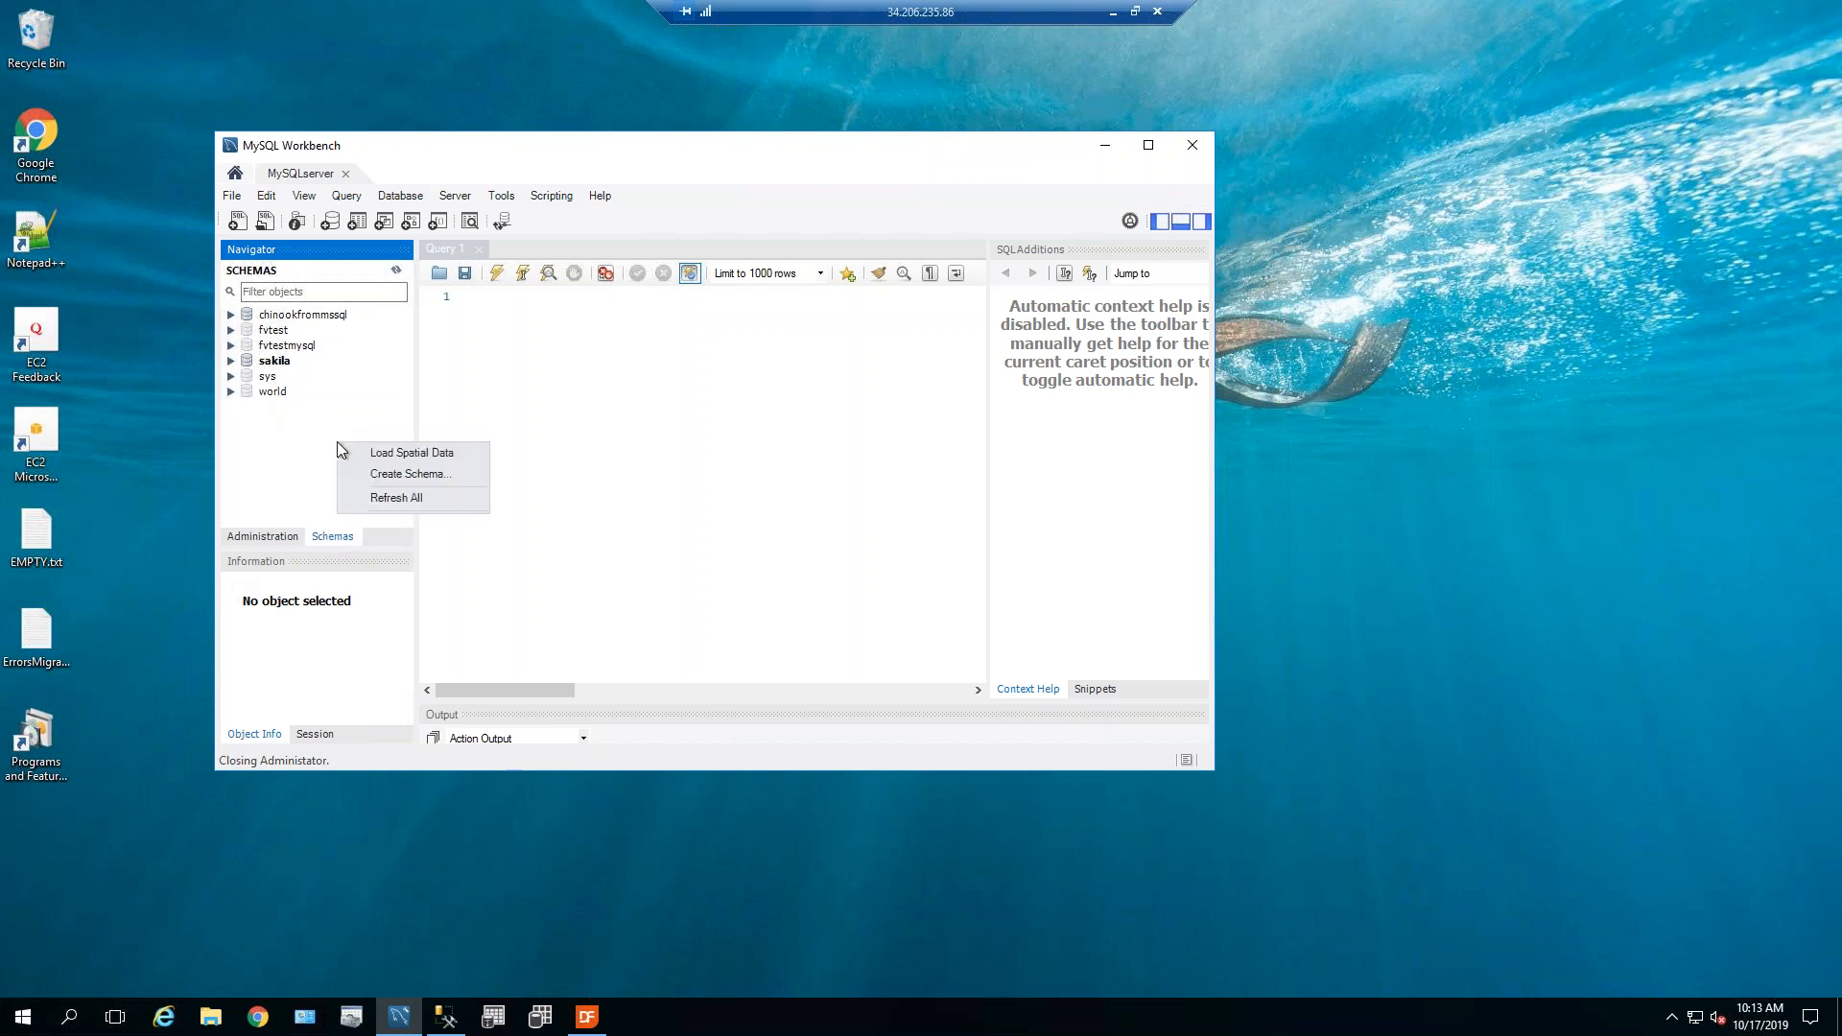
click(388, 476)
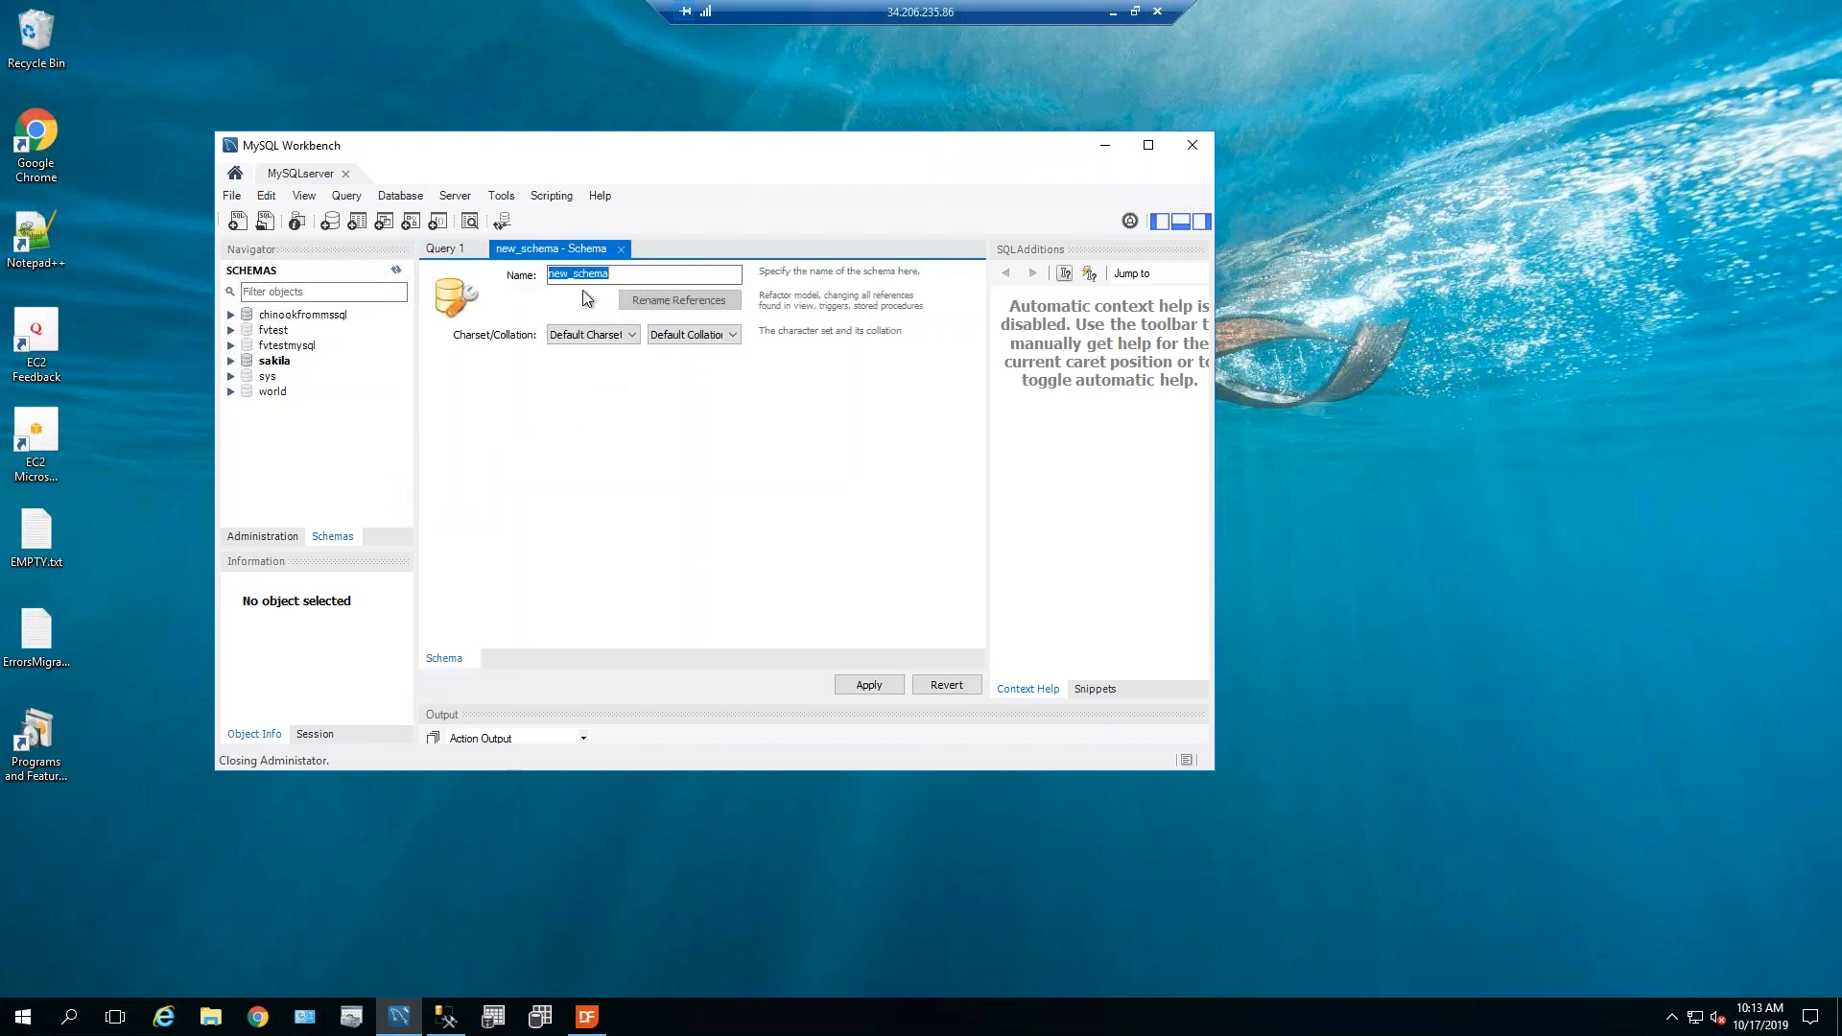
text(Order)
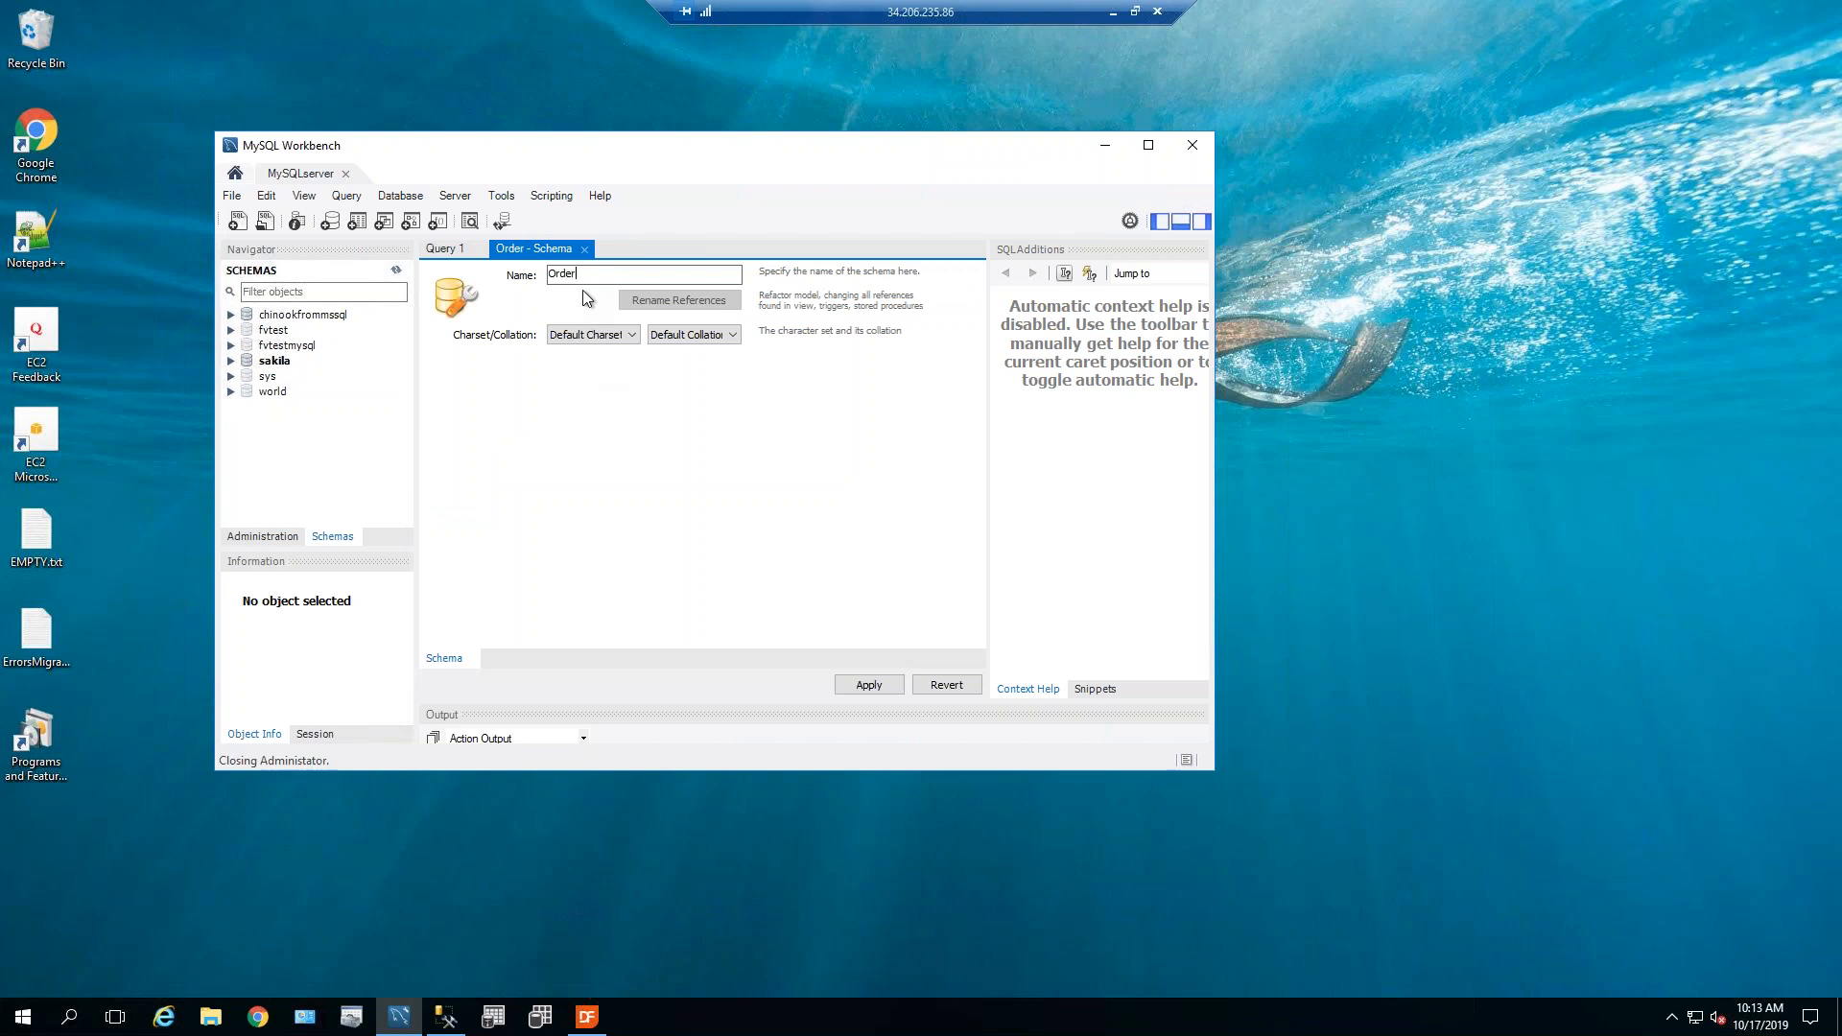
text(Entry)
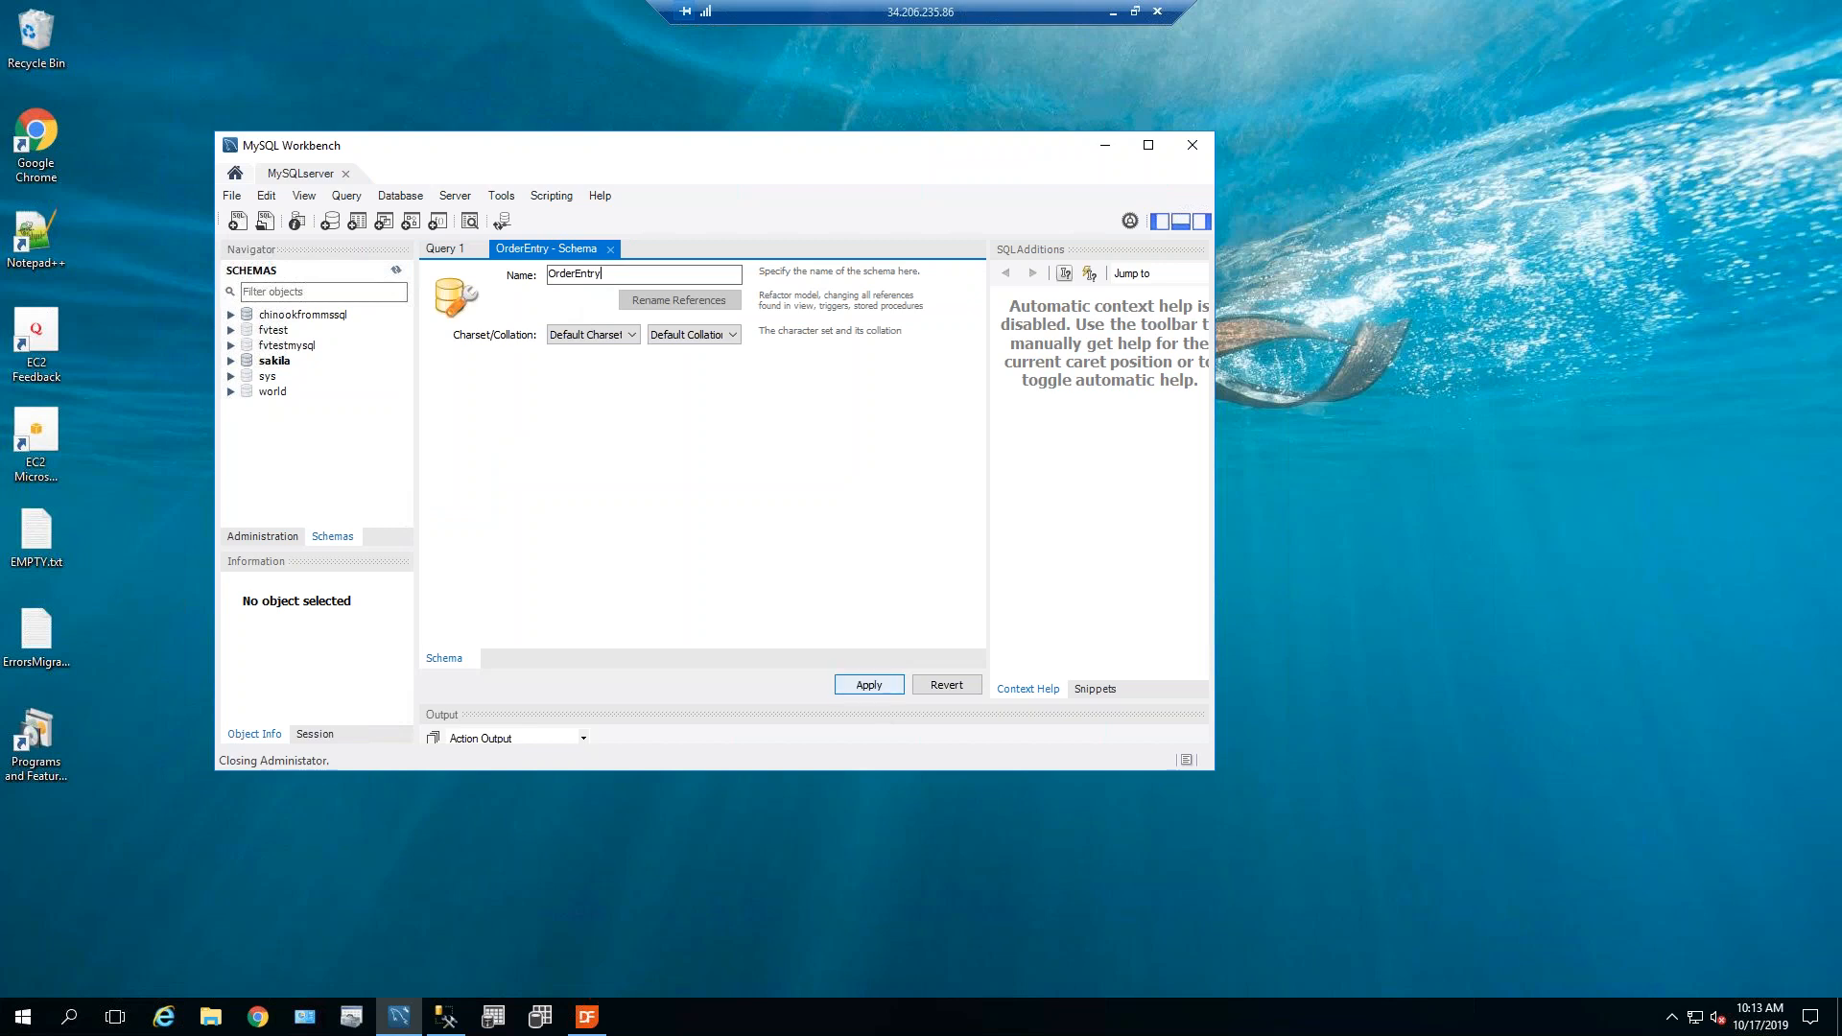
click(869, 685)
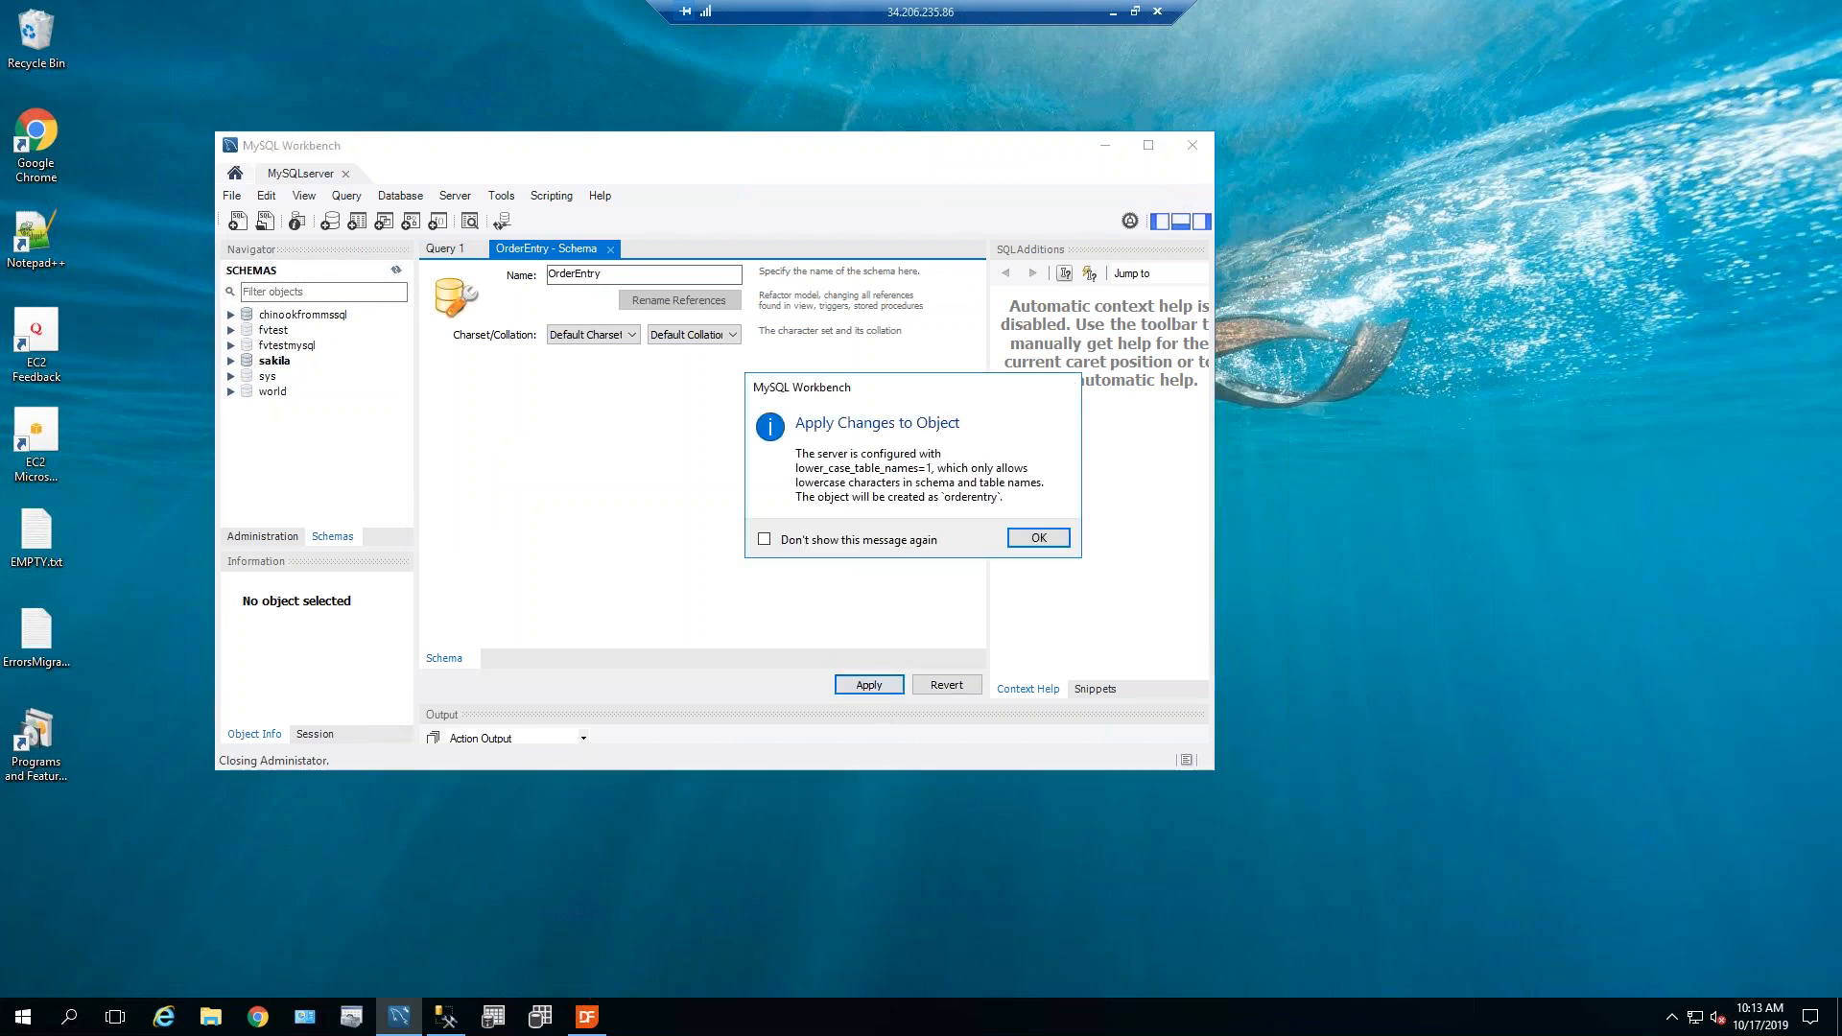
click(1034, 539)
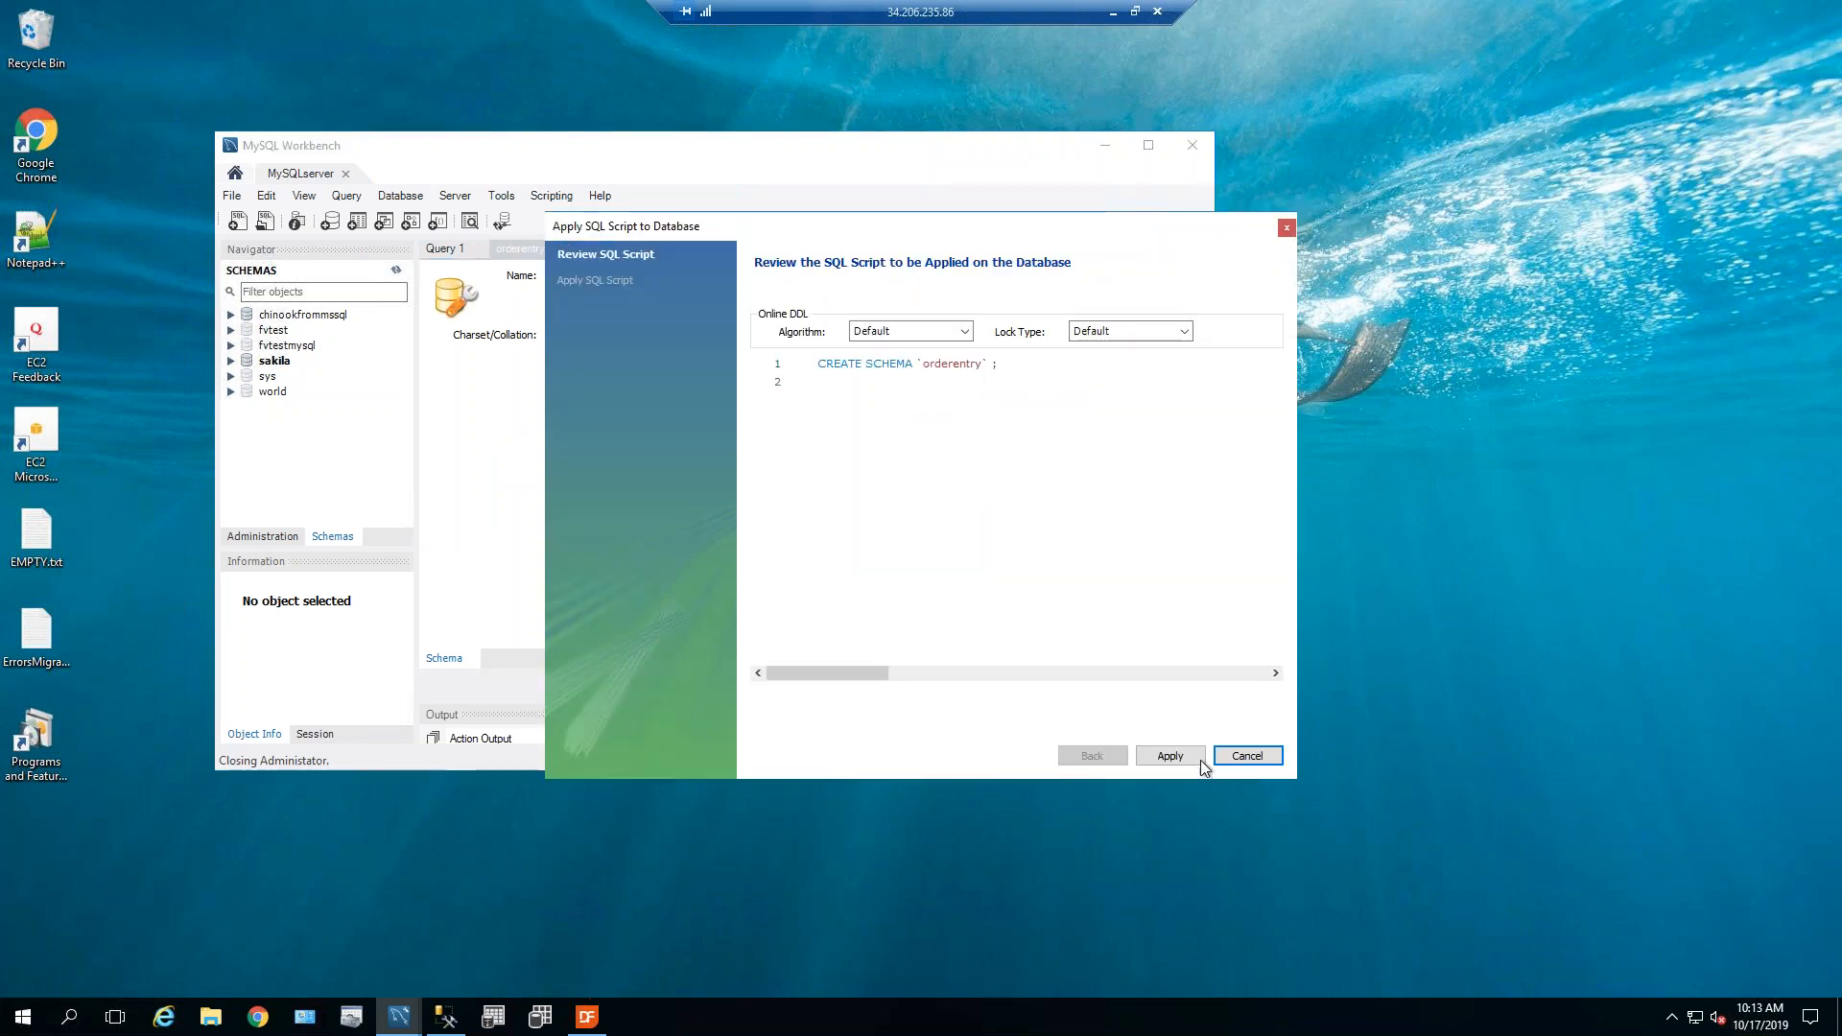
click(1169, 755)
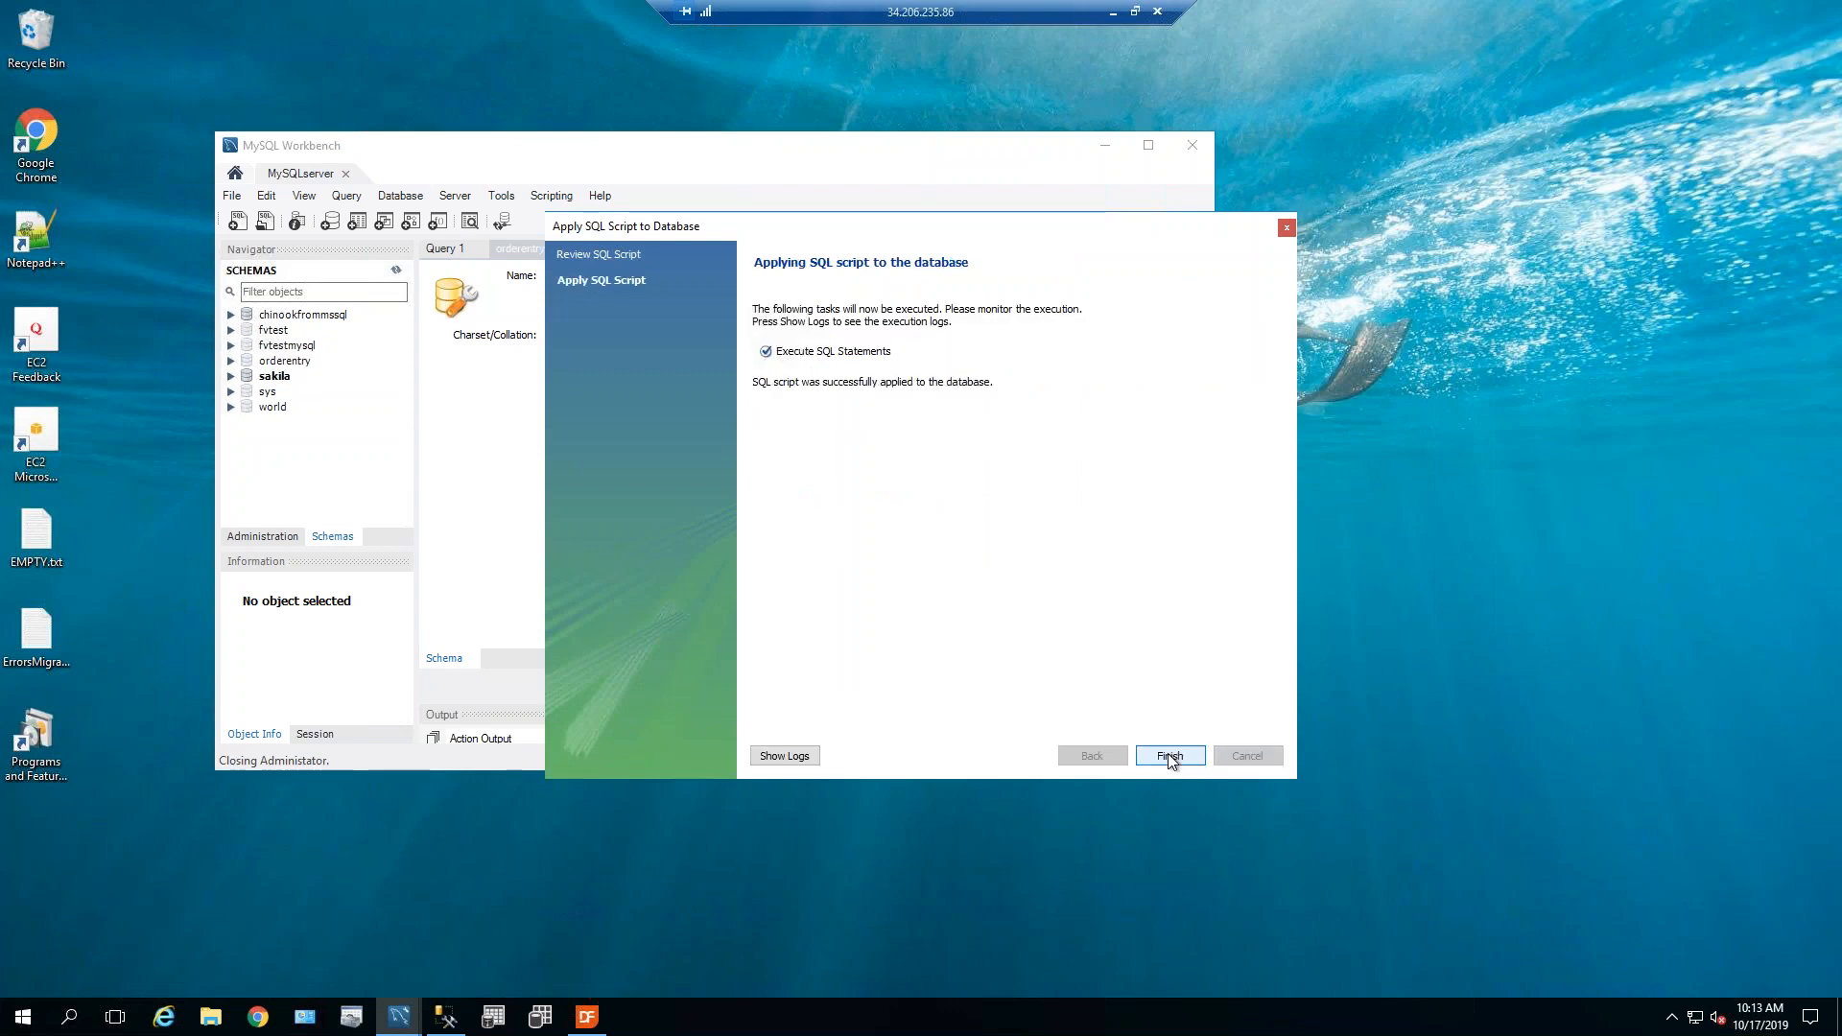
click(1169, 756)
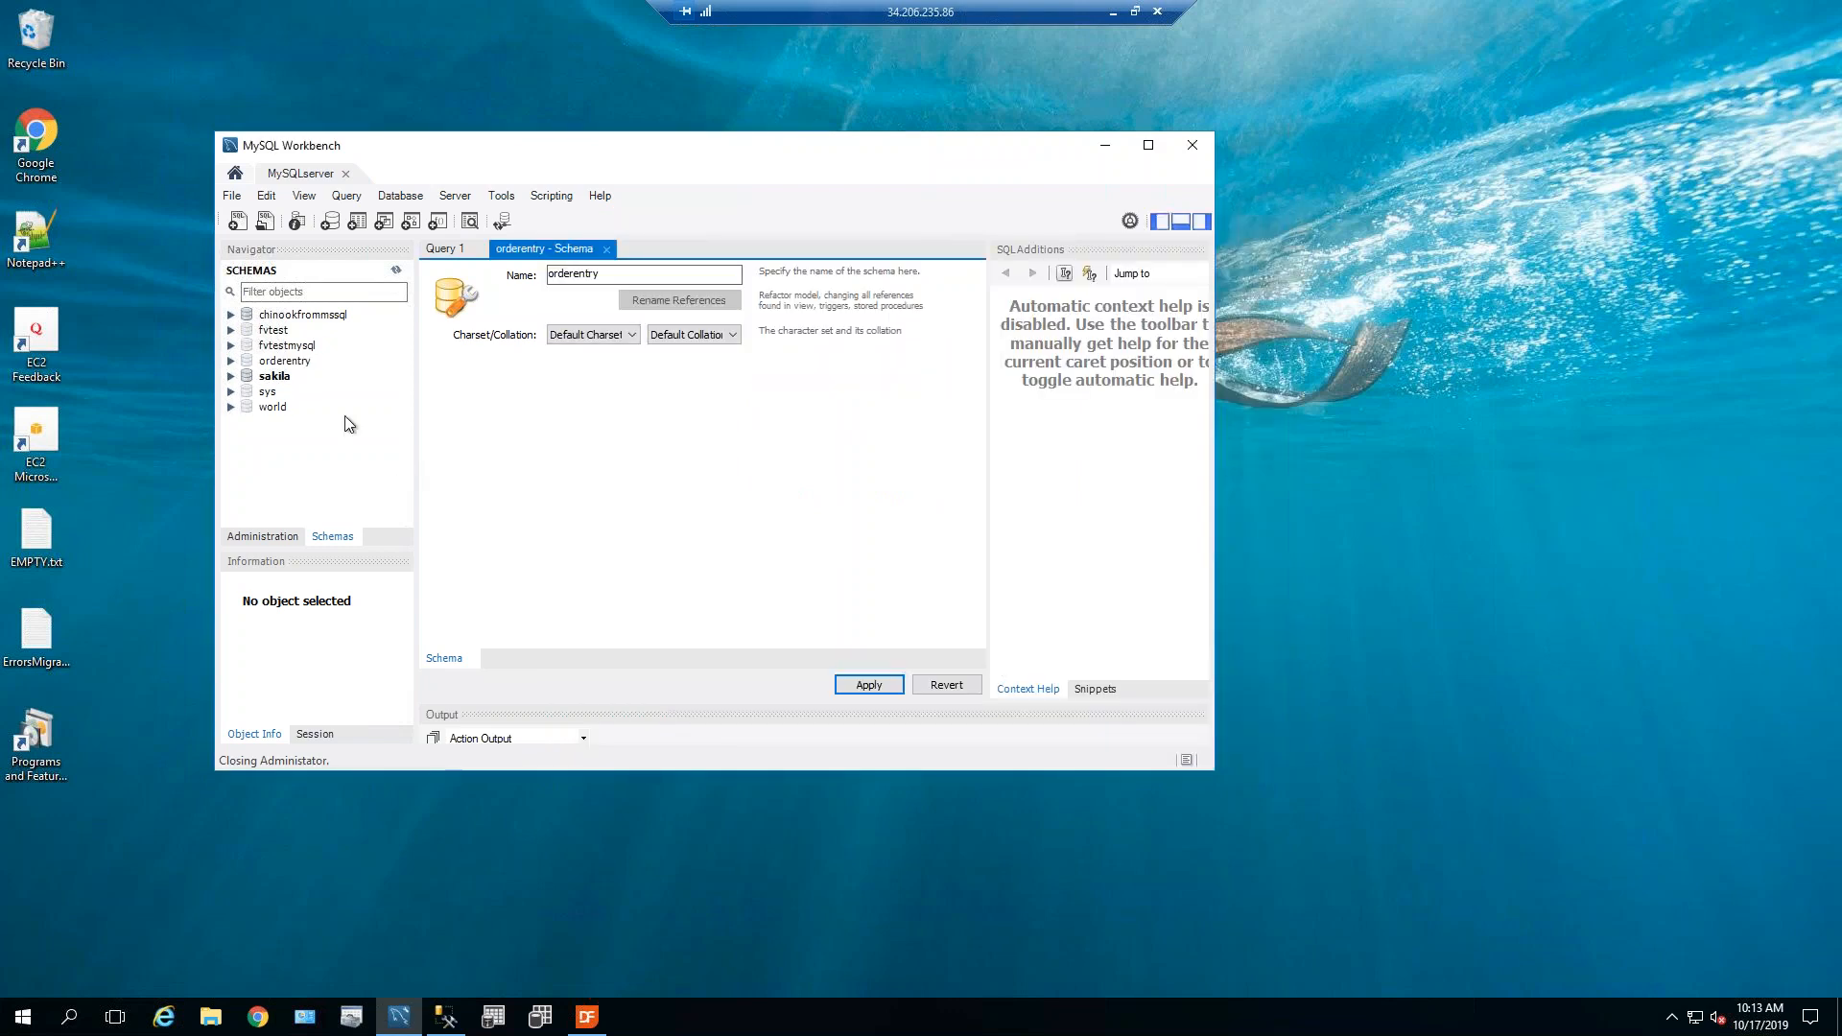
Expand orderentry to view its empty Tables folder, dismiss the battery notice, and close the schema tab.
click(285, 362)
click(230, 361)
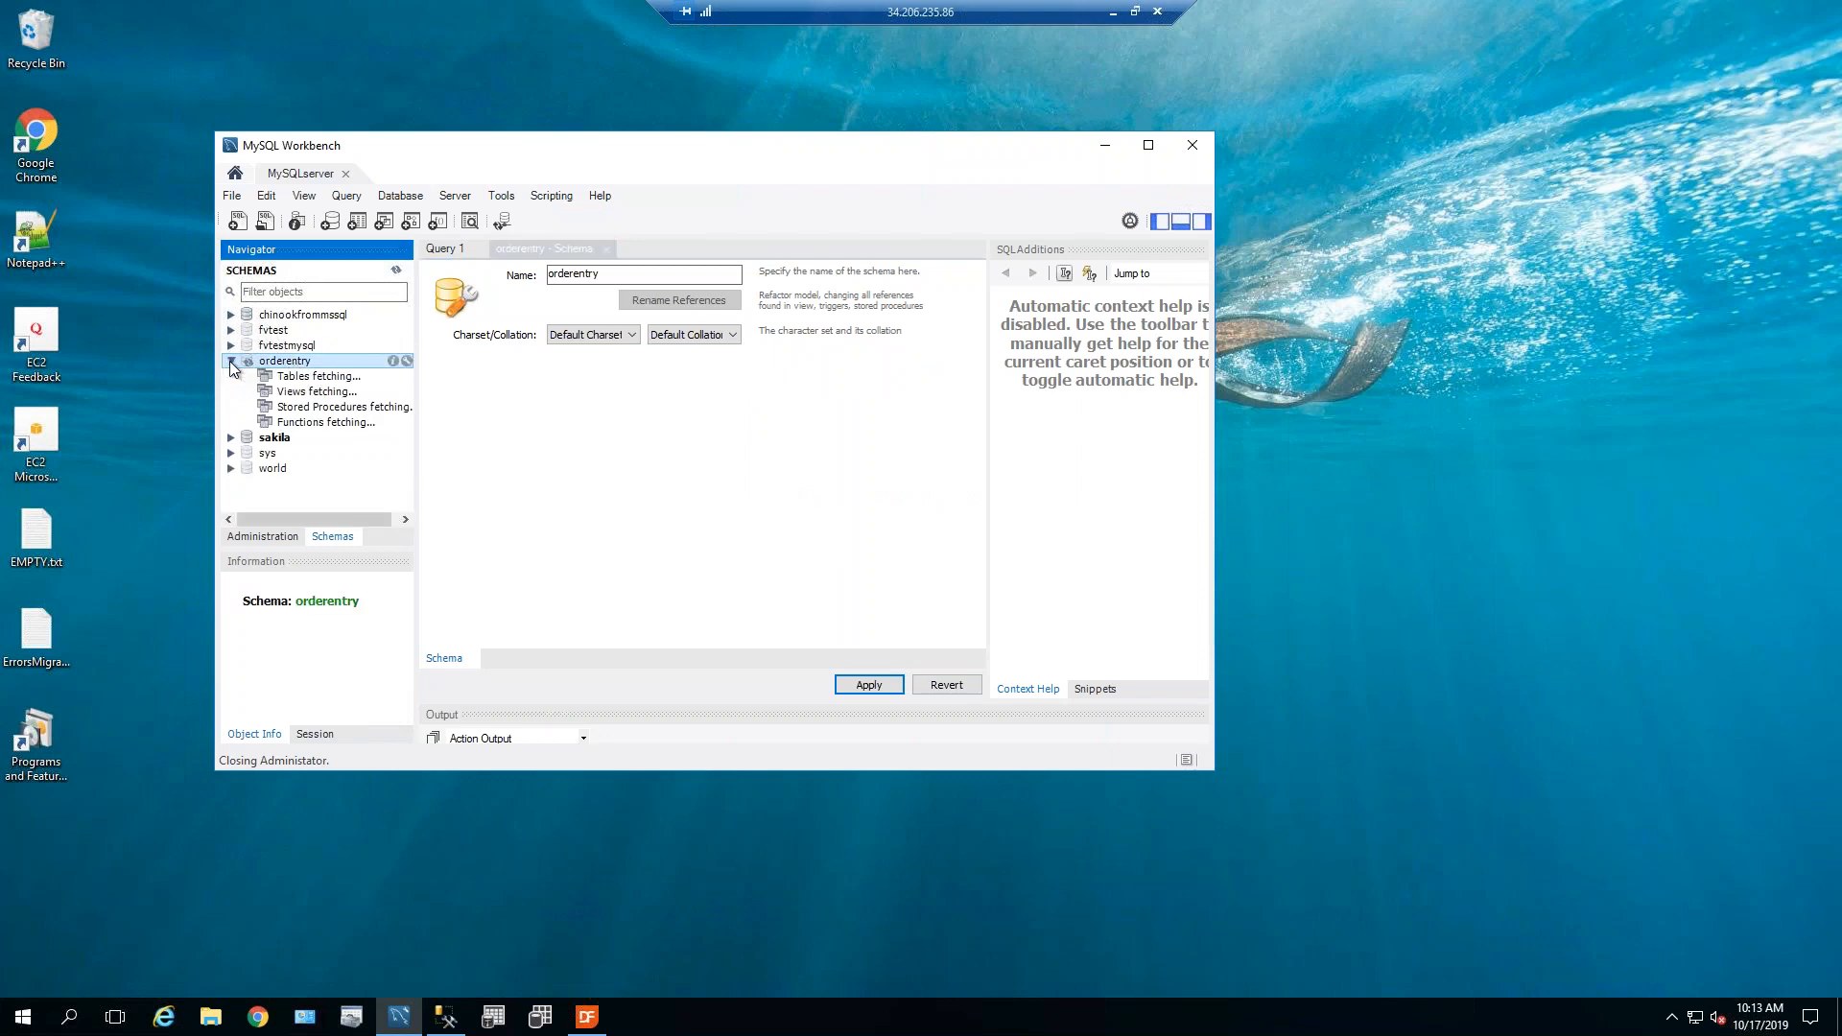
click(288, 377)
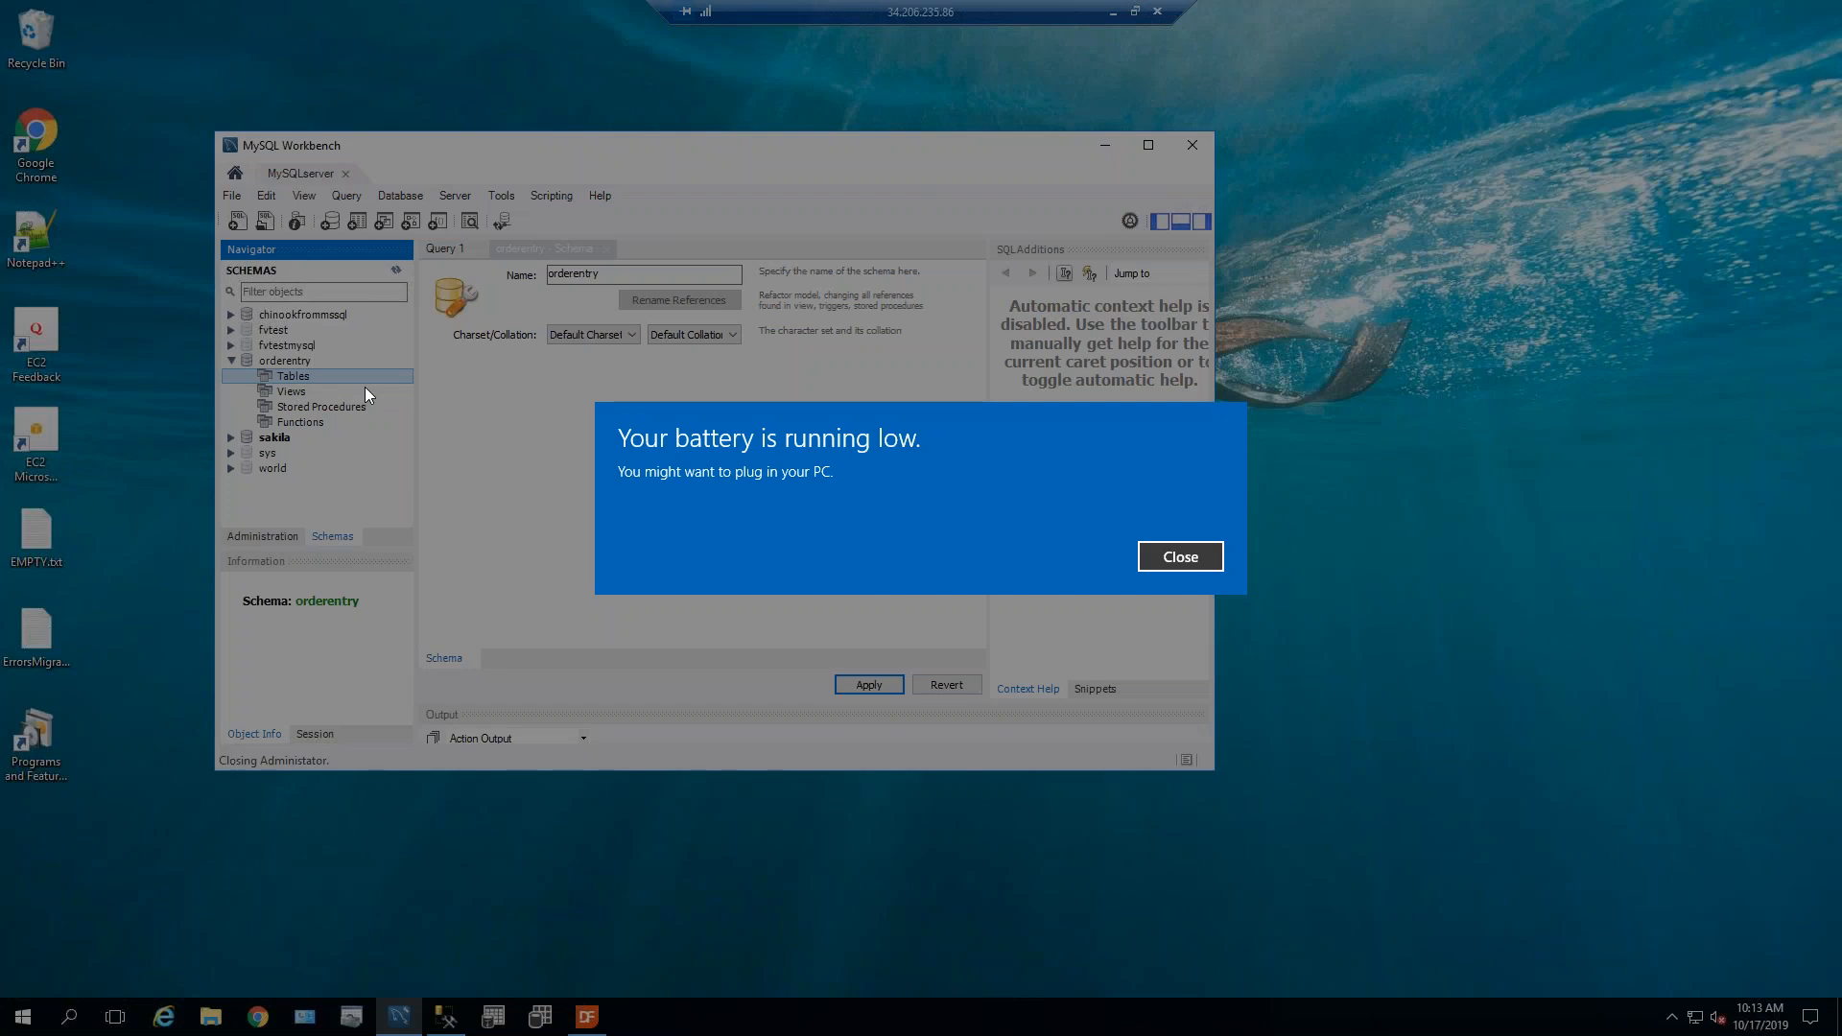
key(Return)
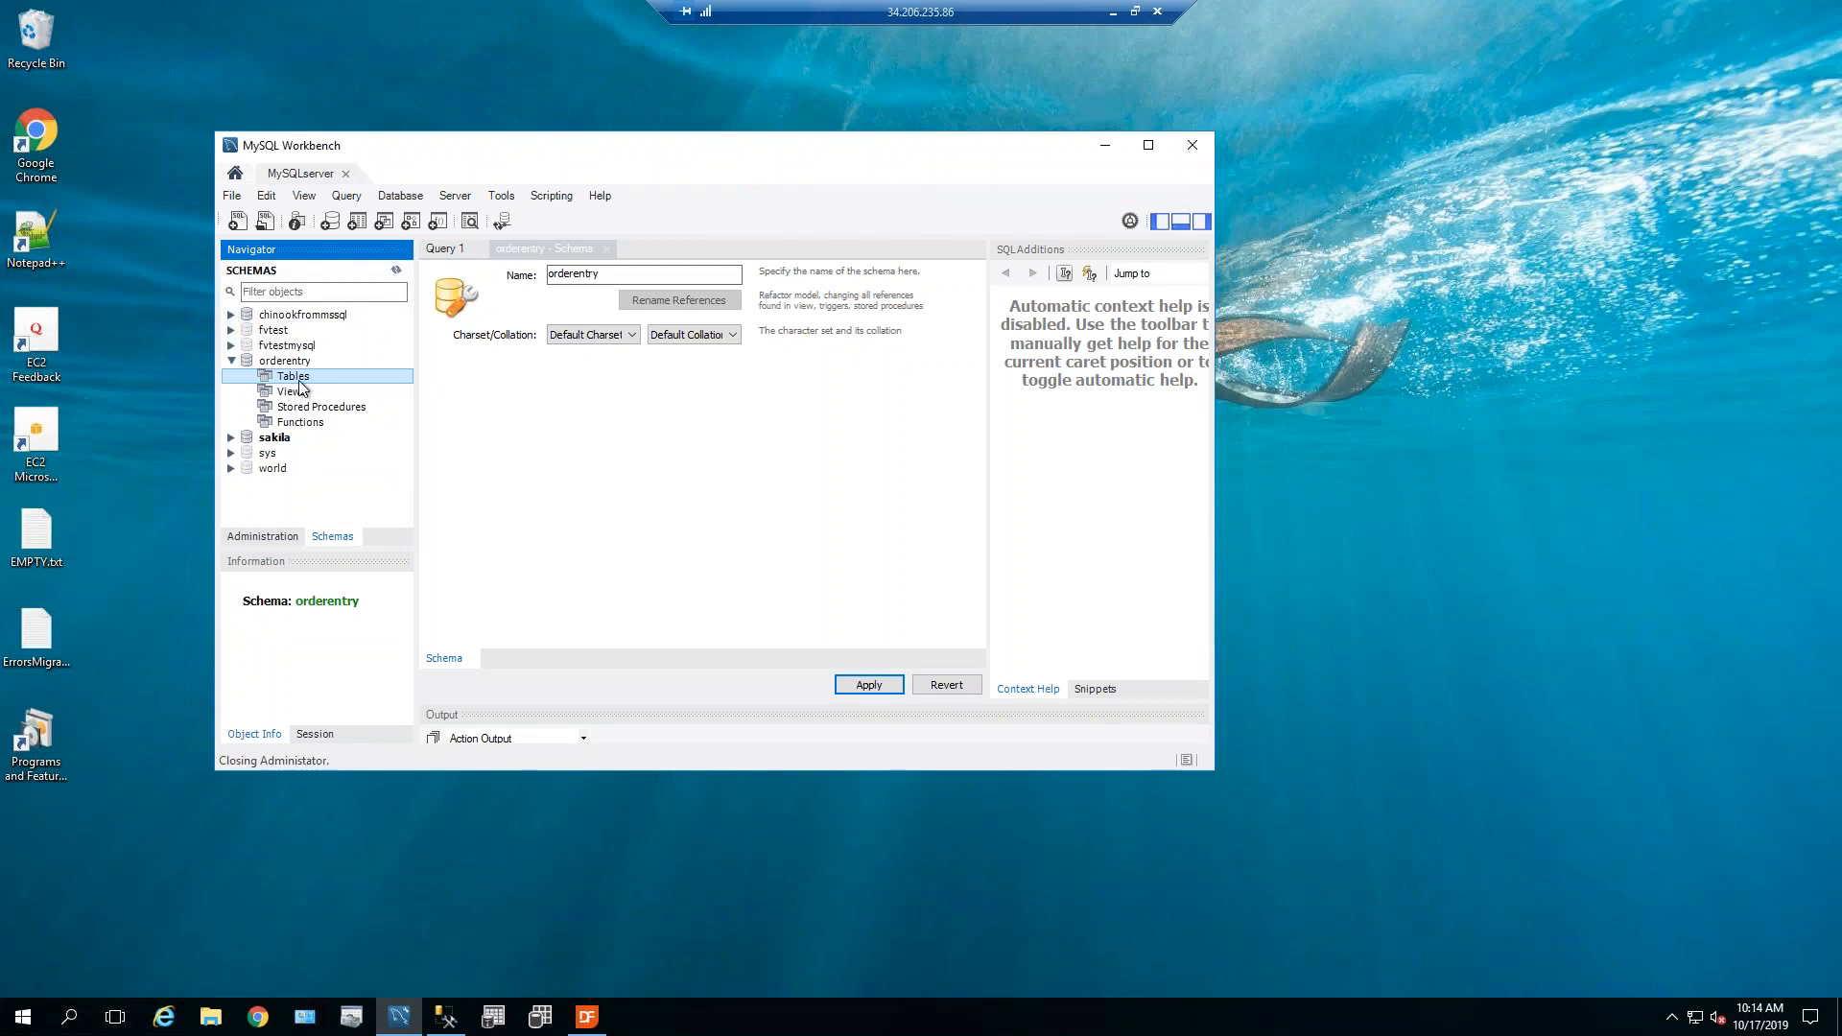
click(606, 249)
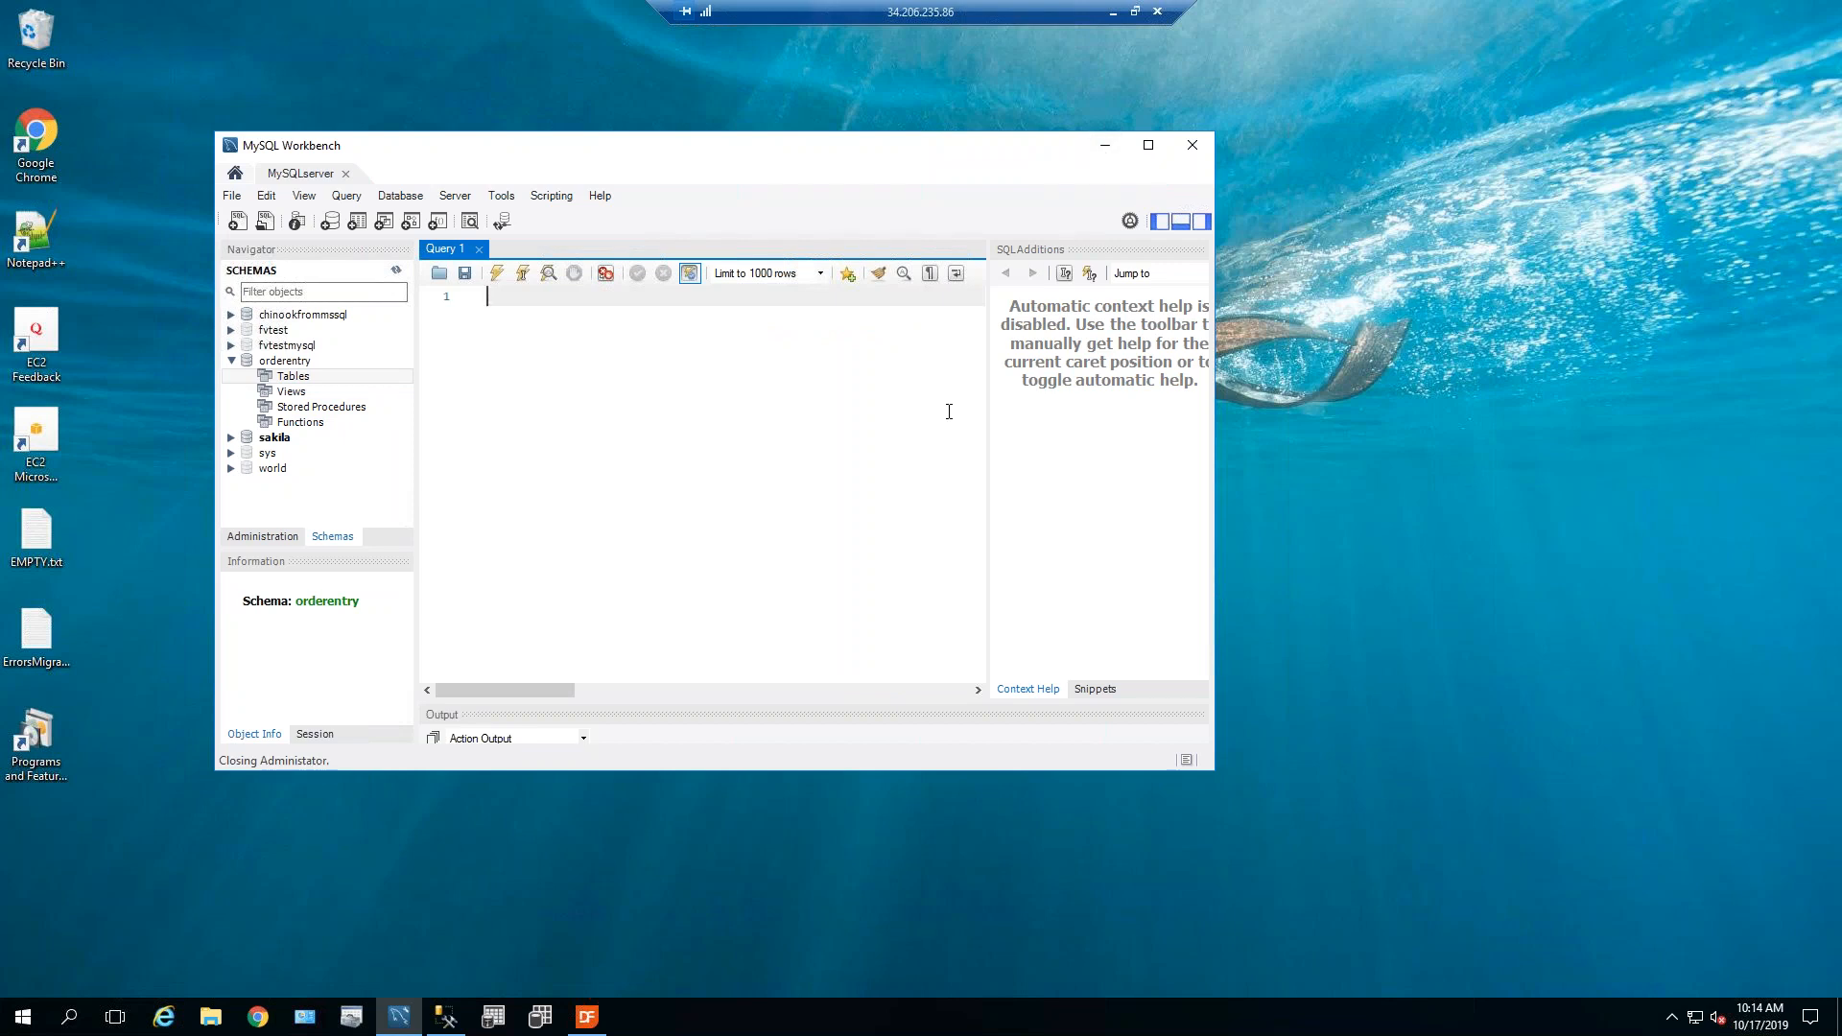
Inspect the OrderDSN system DSN settings (localhost, port 3306, orderentry) and cancel without changes.
click(350, 1019)
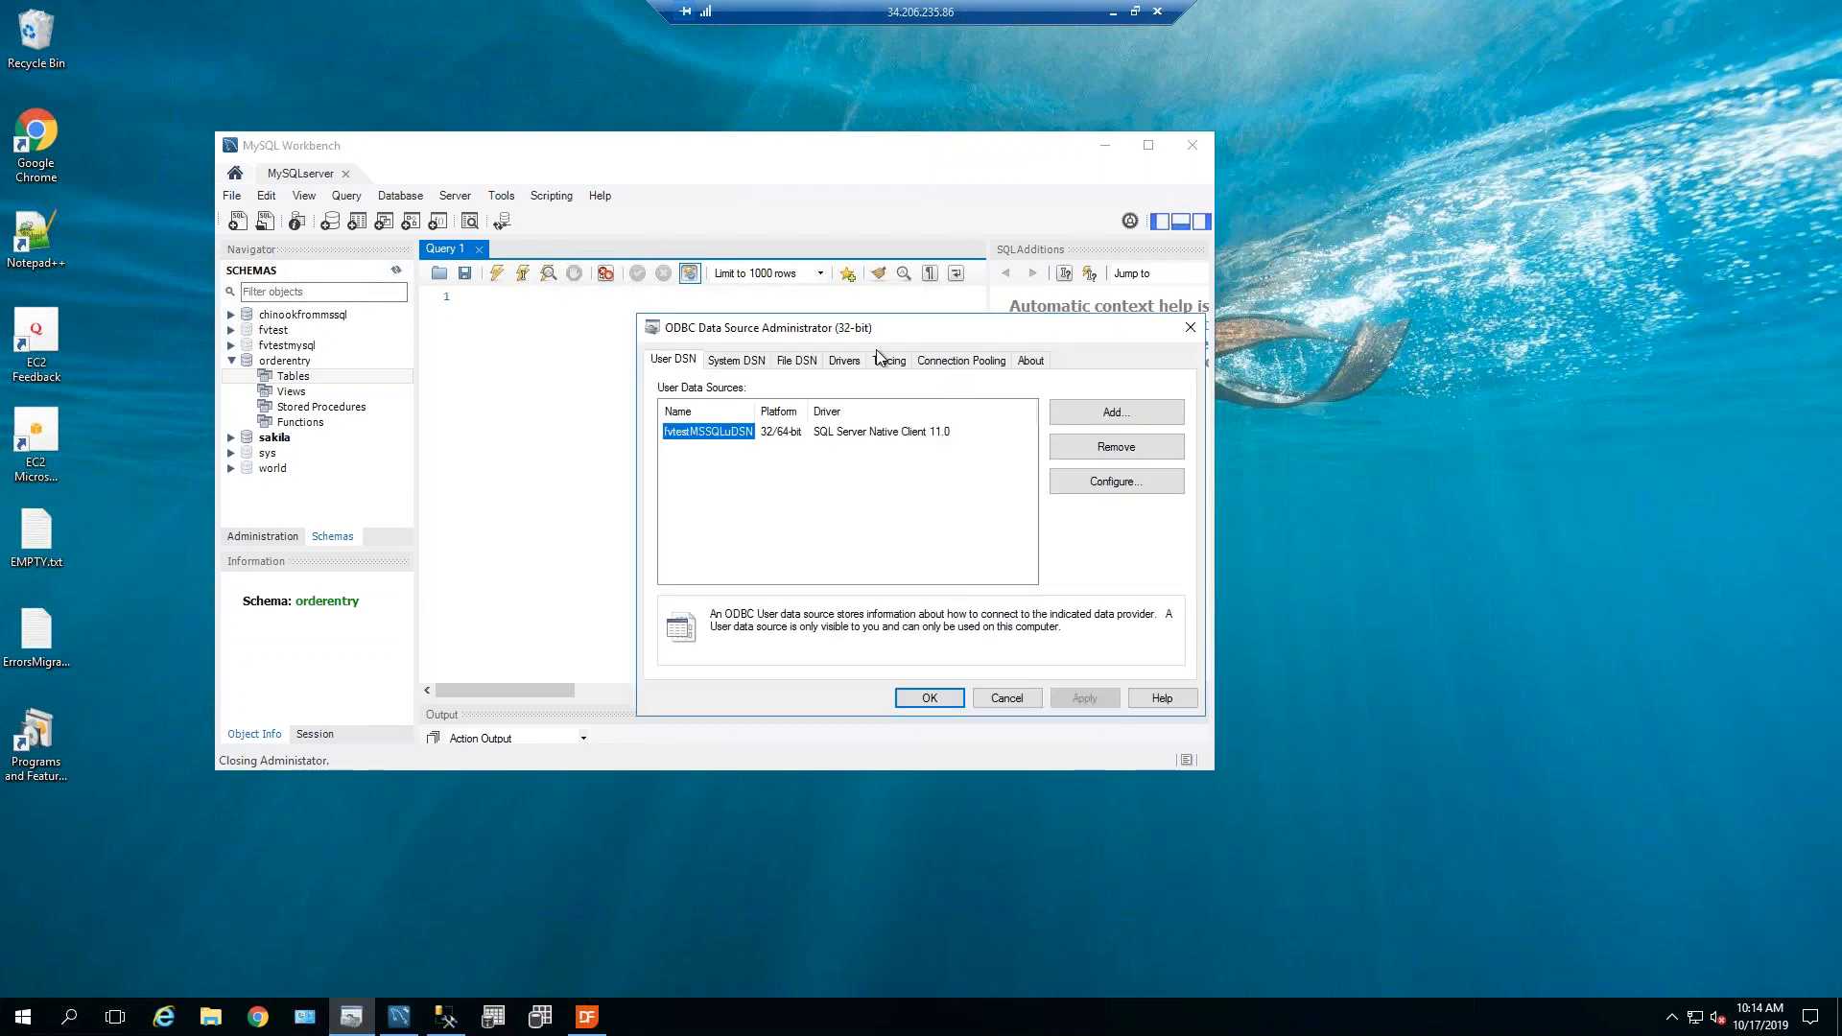
click(737, 363)
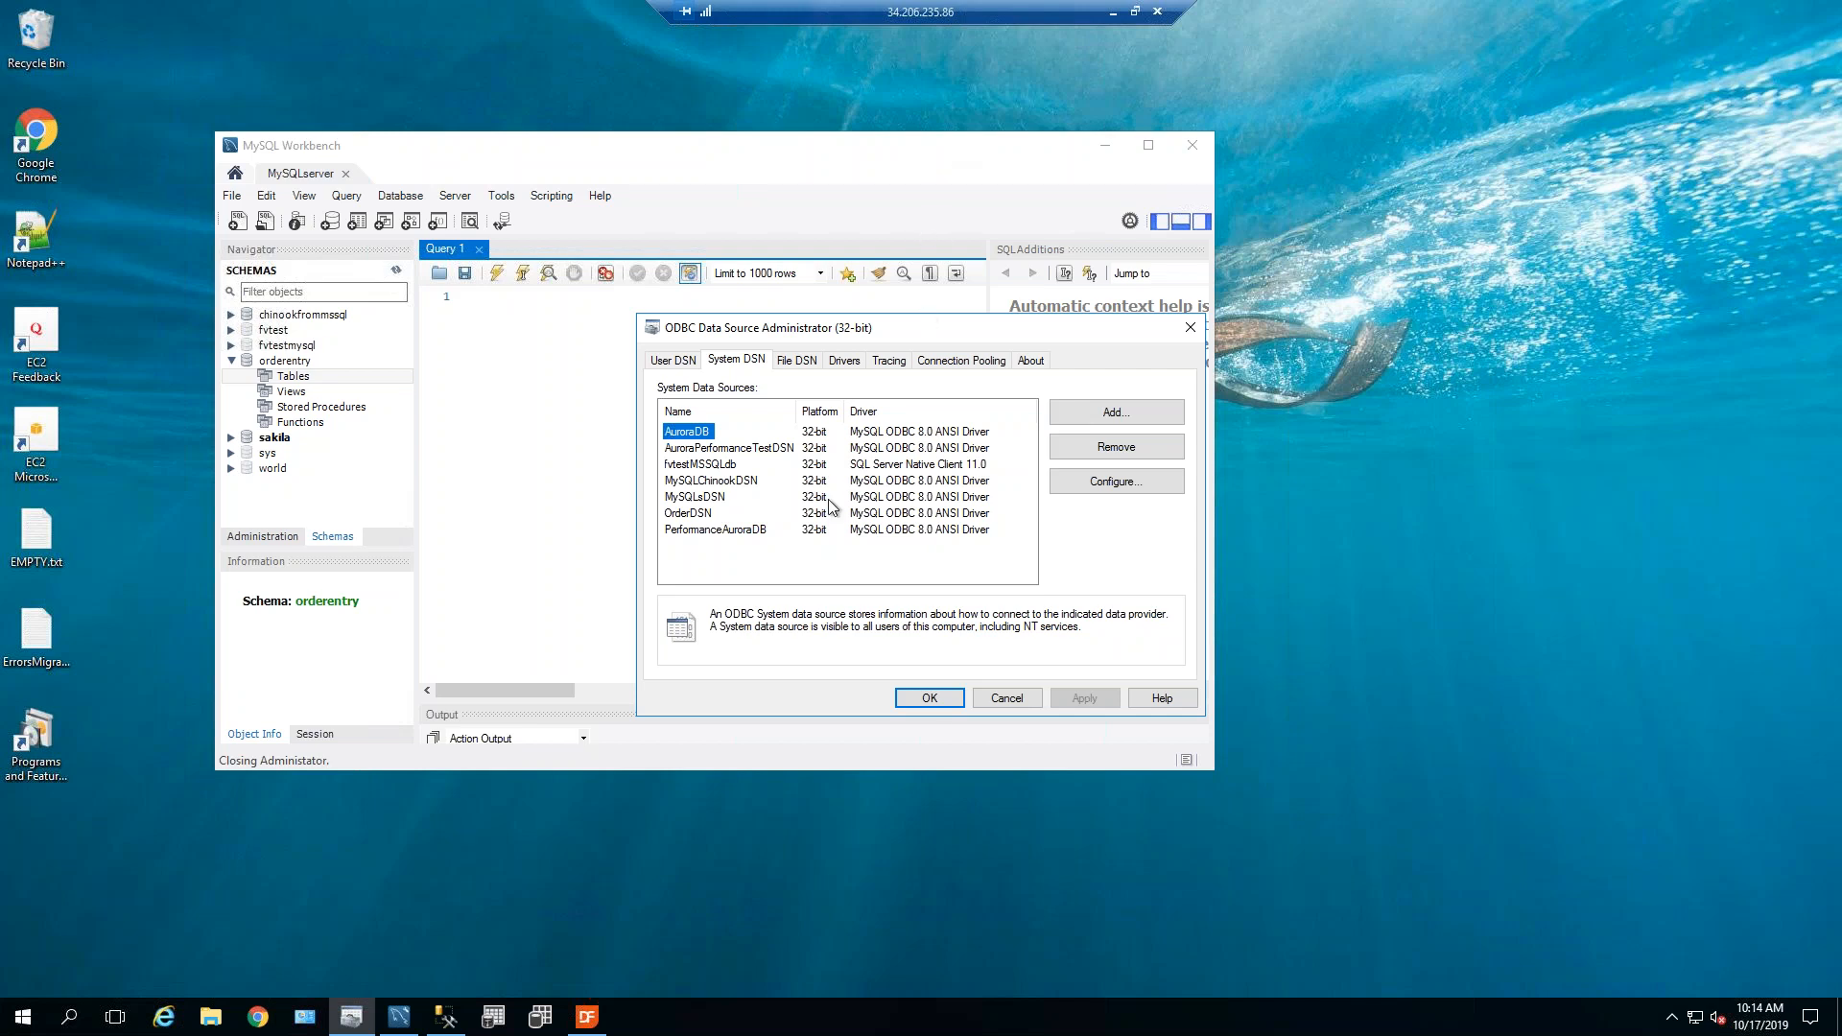
click(705, 516)
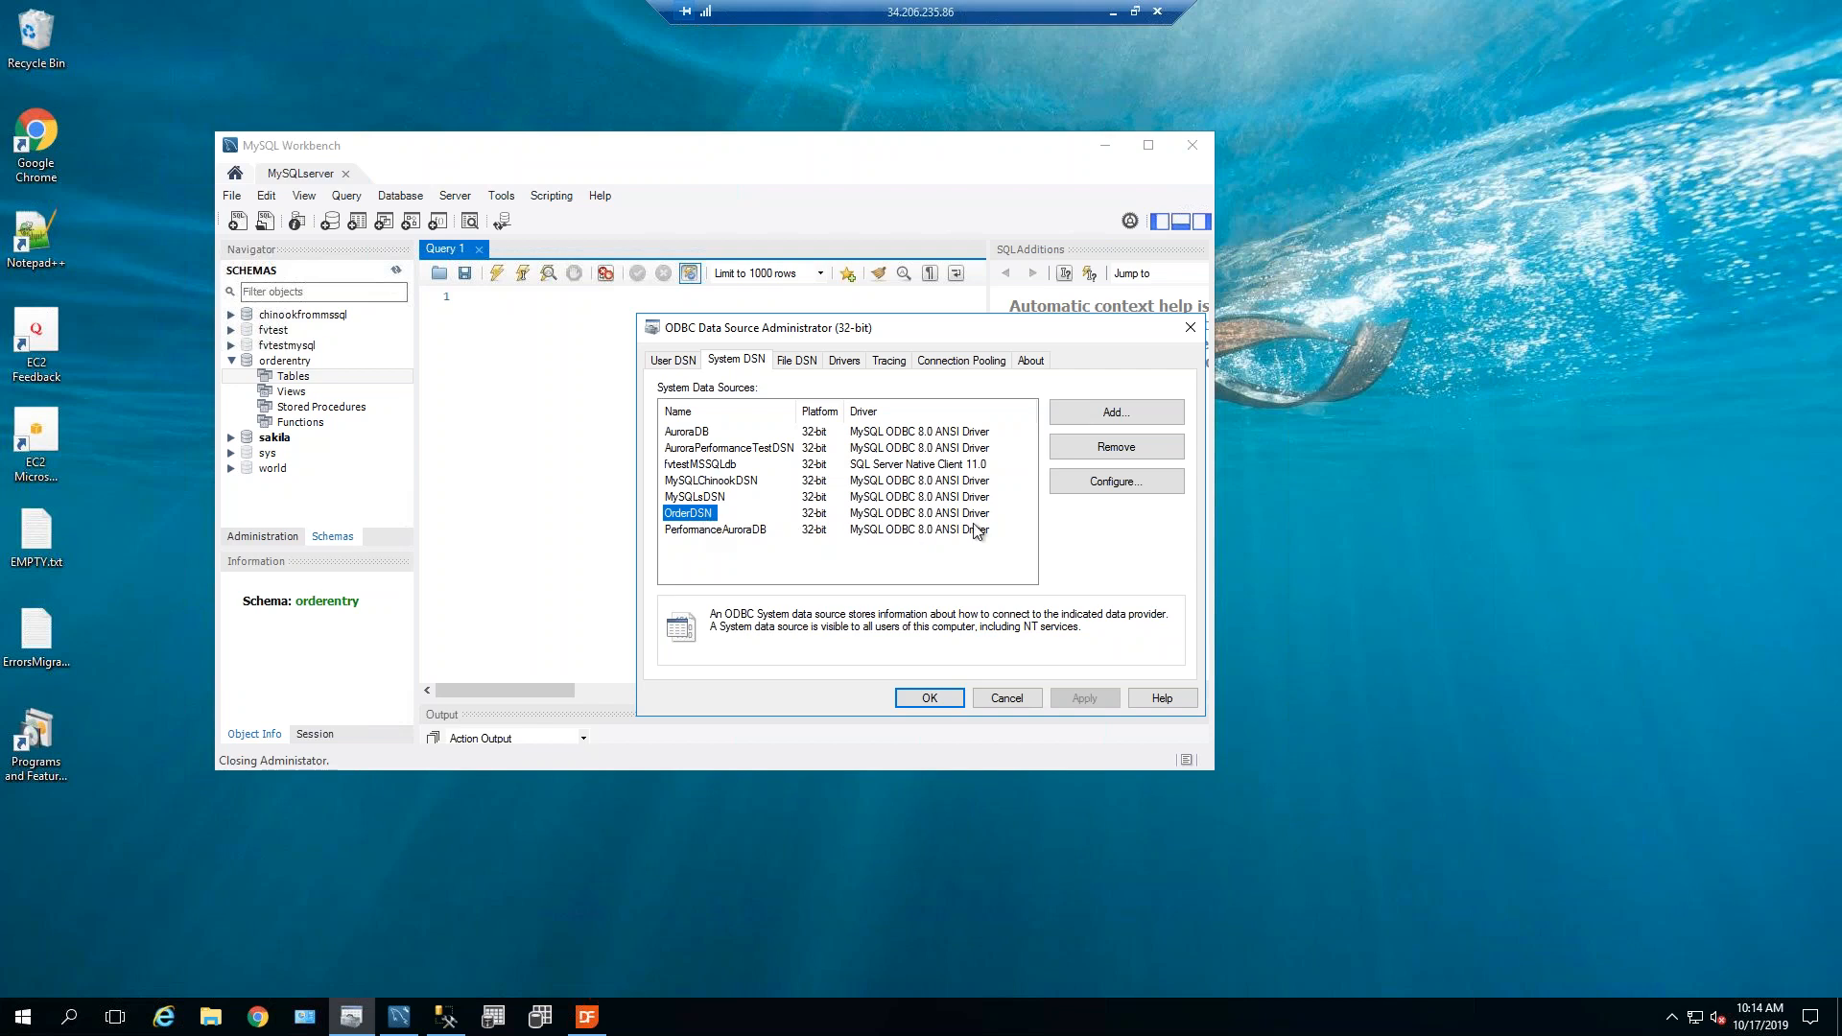
click(1080, 484)
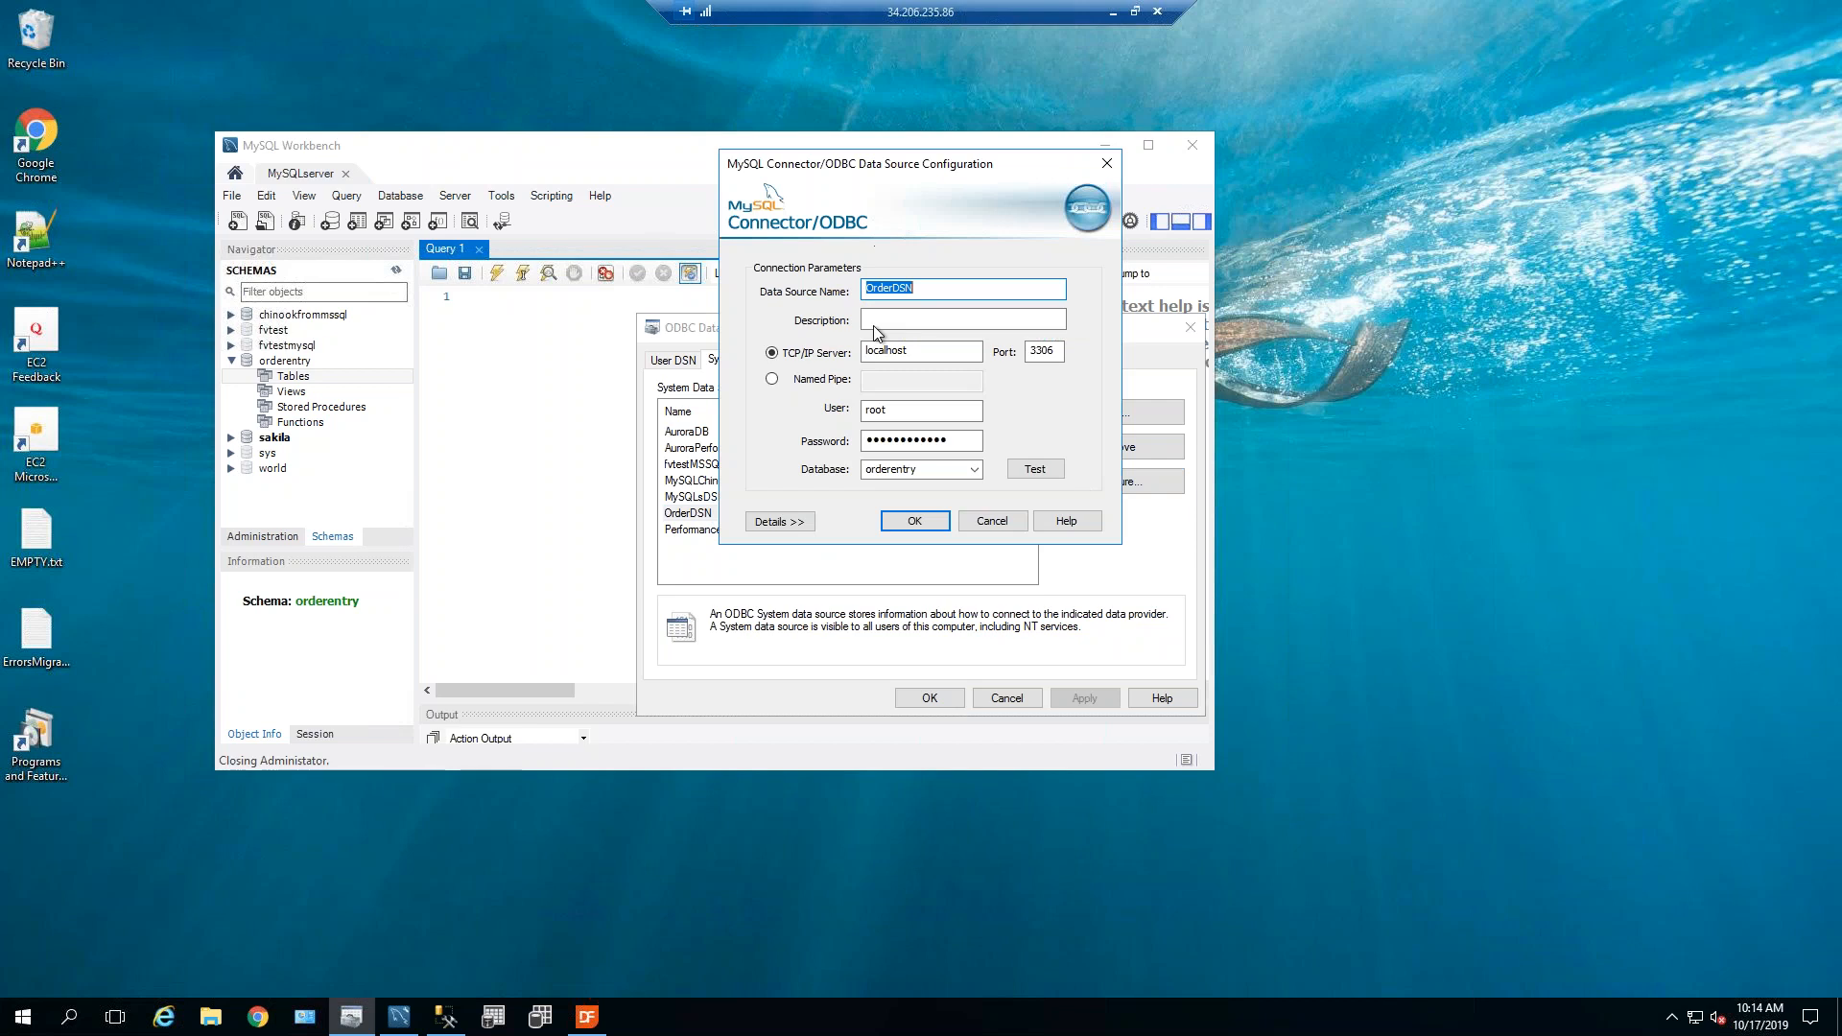
click(993, 521)
Look up the MySQL ODBC 8.0 ANSI Driver under Drivers, then go back to System DSN.
click(838, 363)
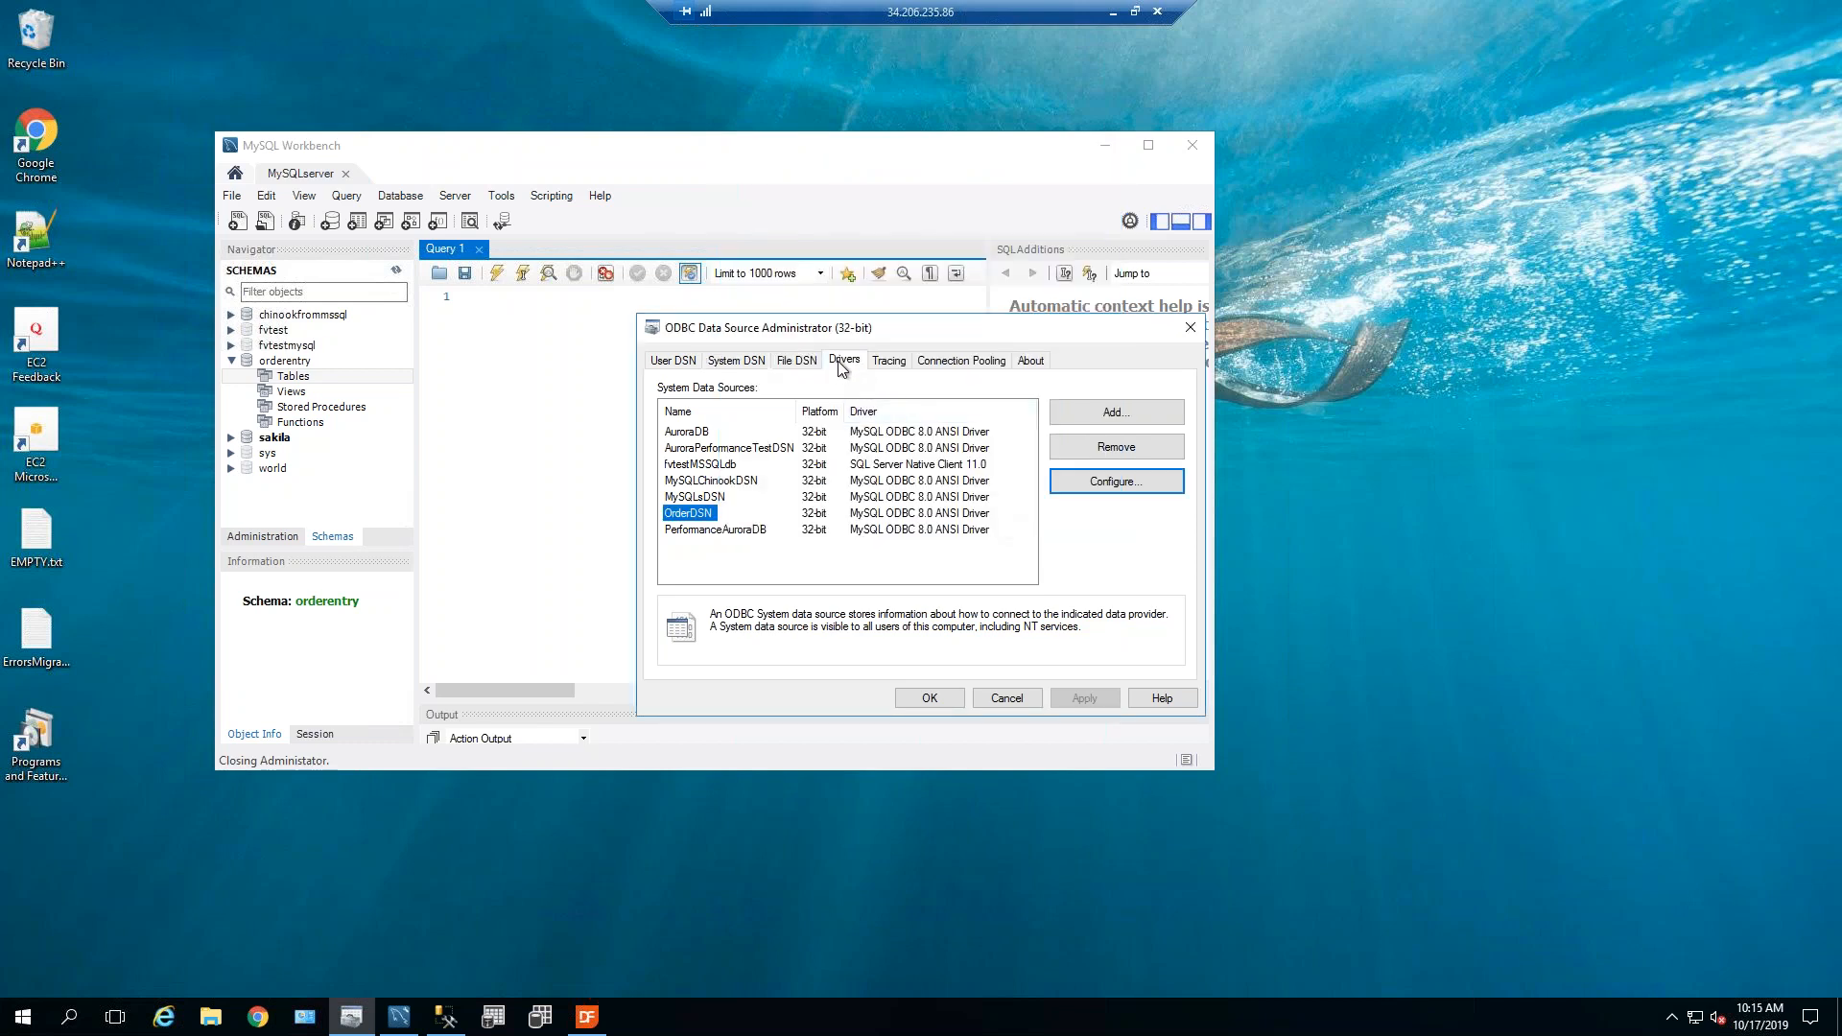
drag(1176, 430, 1169, 531)
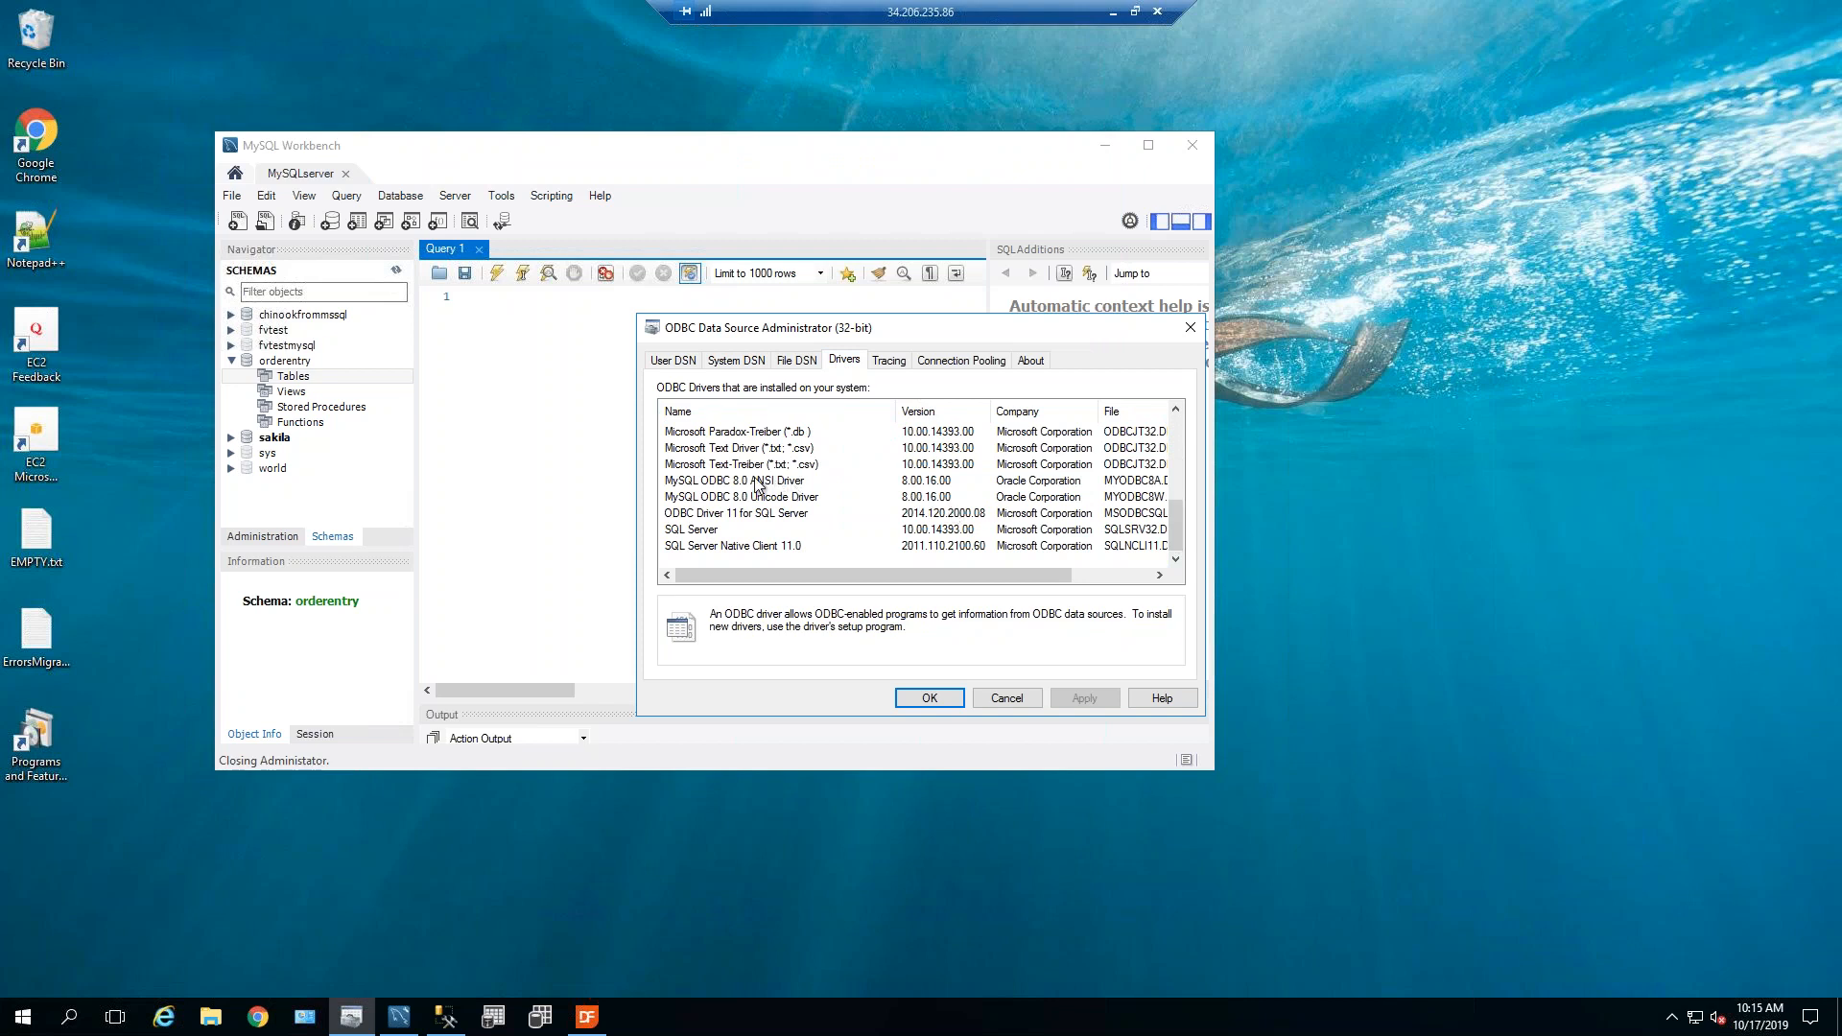
click(784, 485)
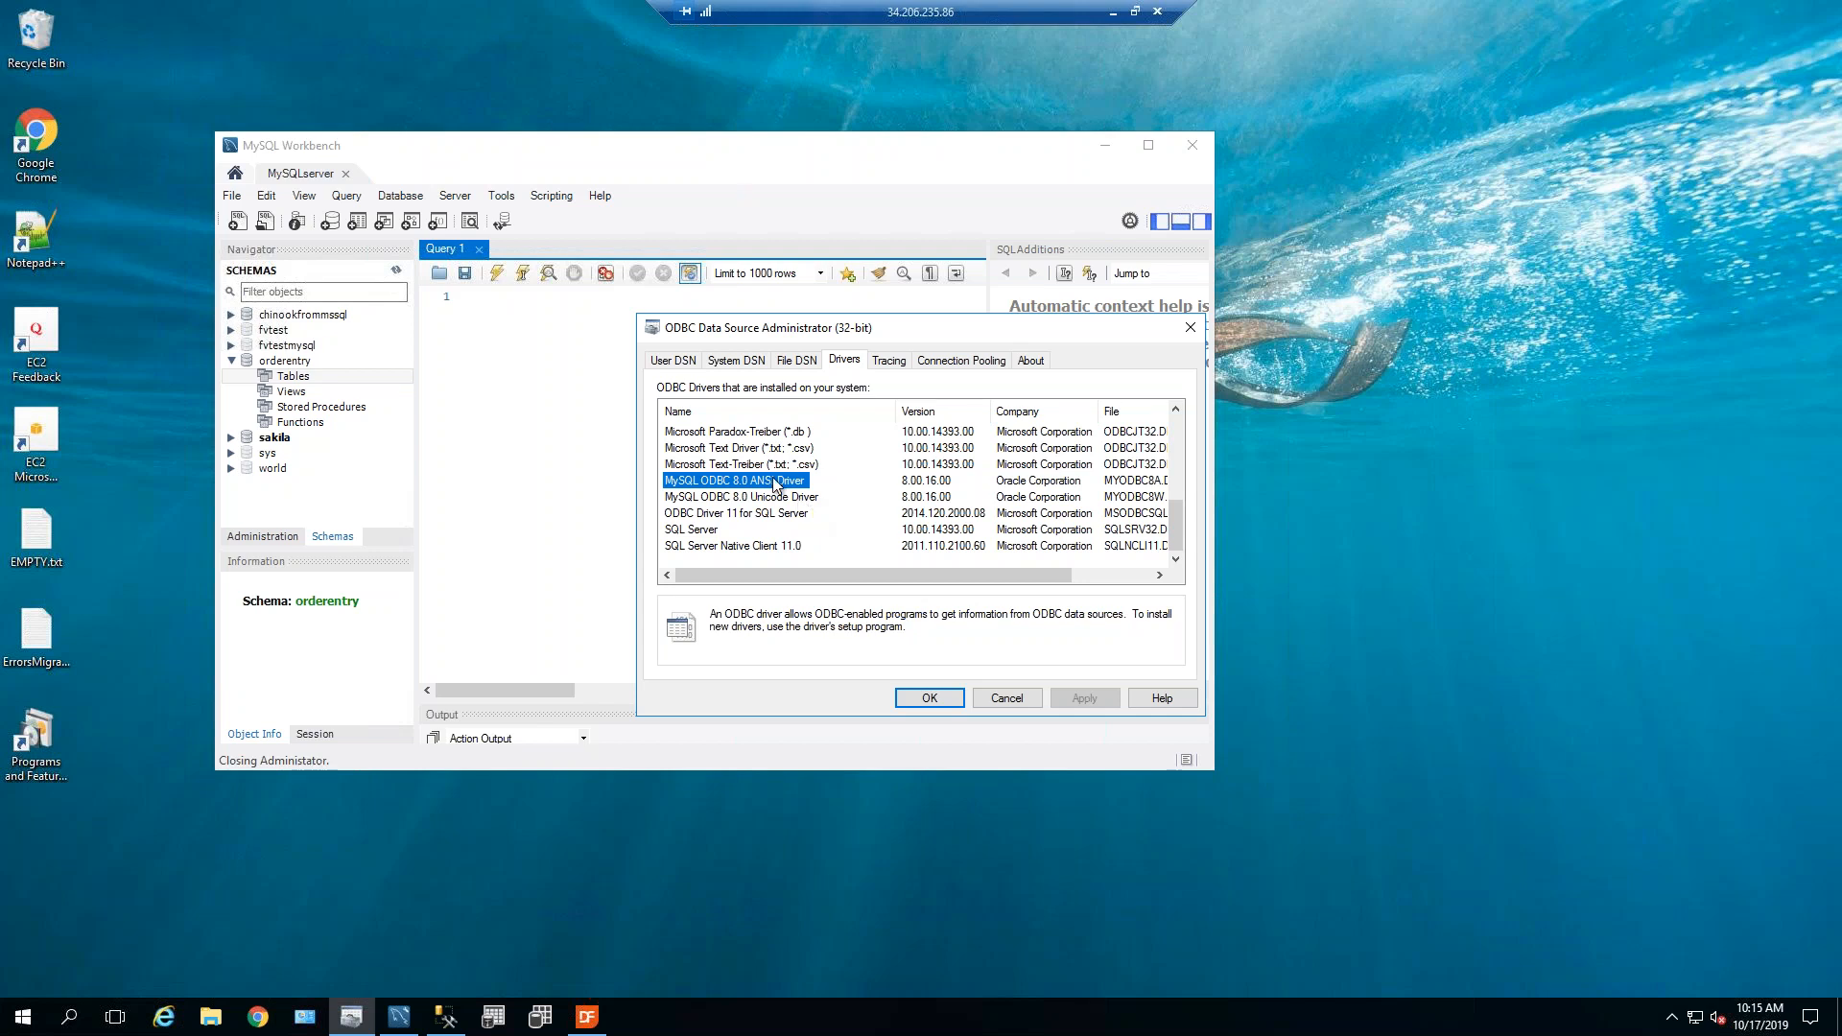
click(739, 371)
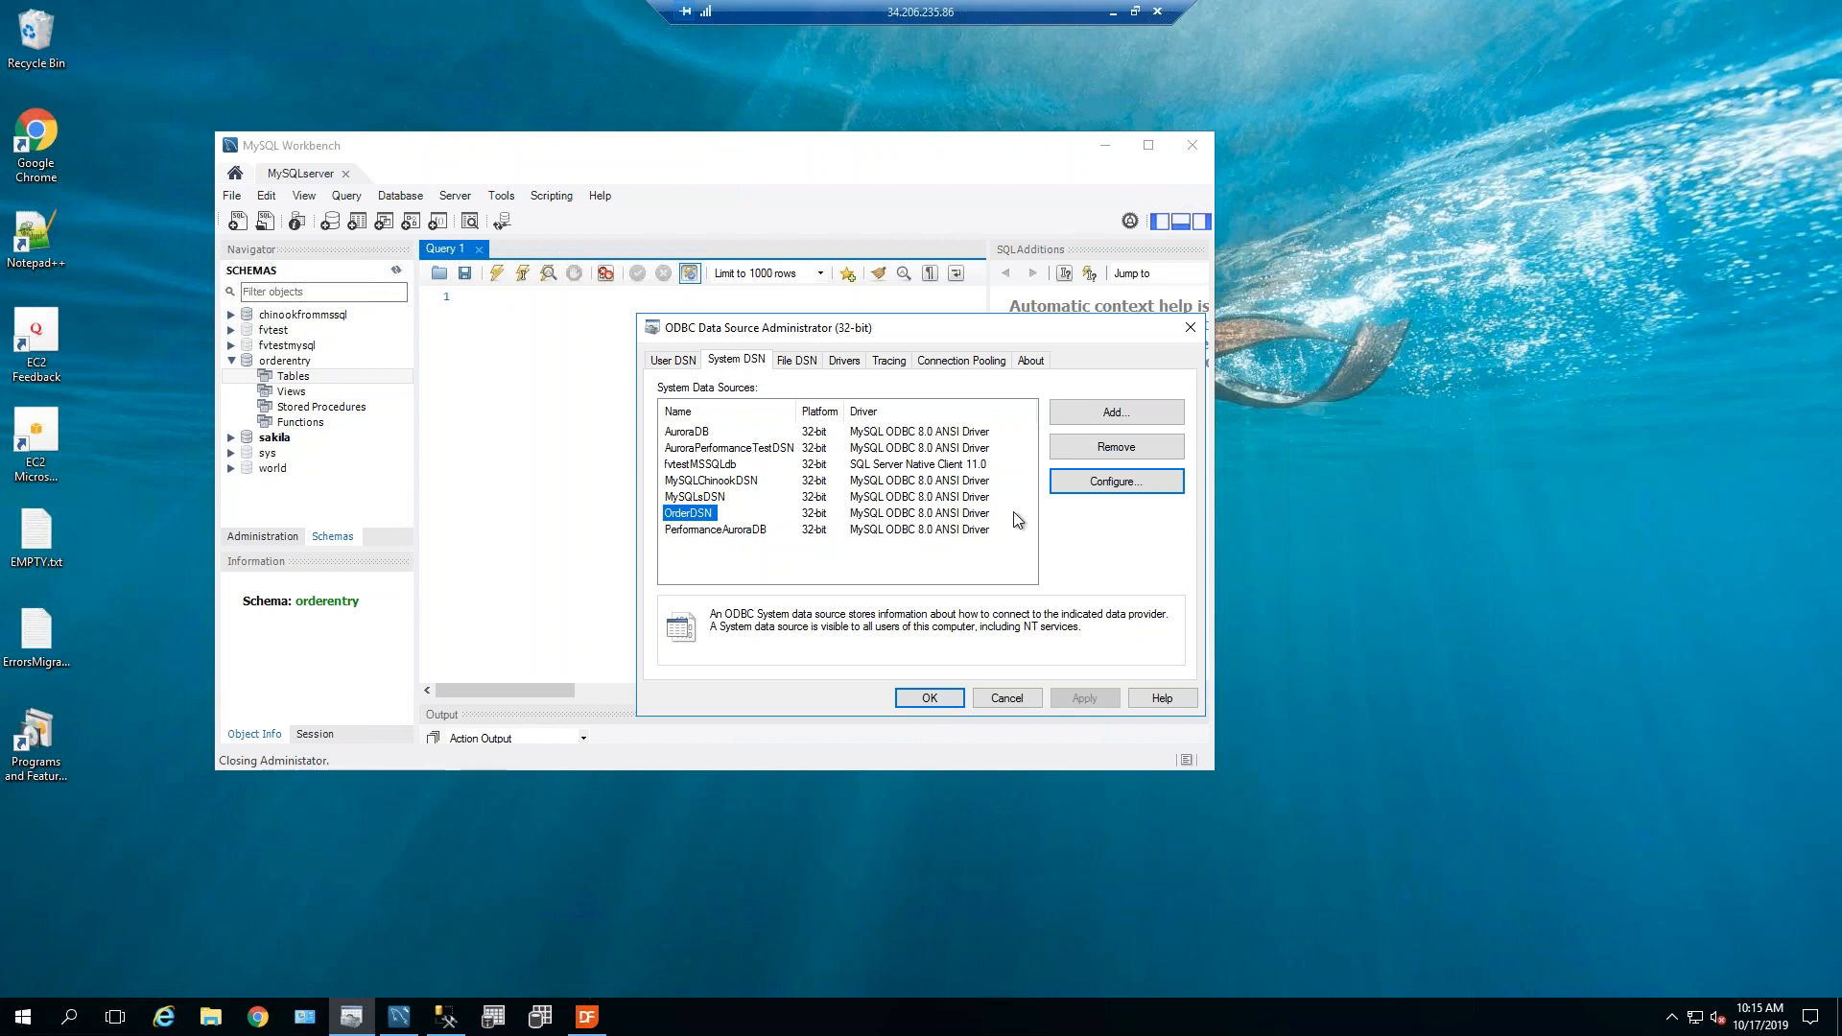
Set OrderDSN's database to orderentry, test the connection successfully, and save the settings.
click(1120, 484)
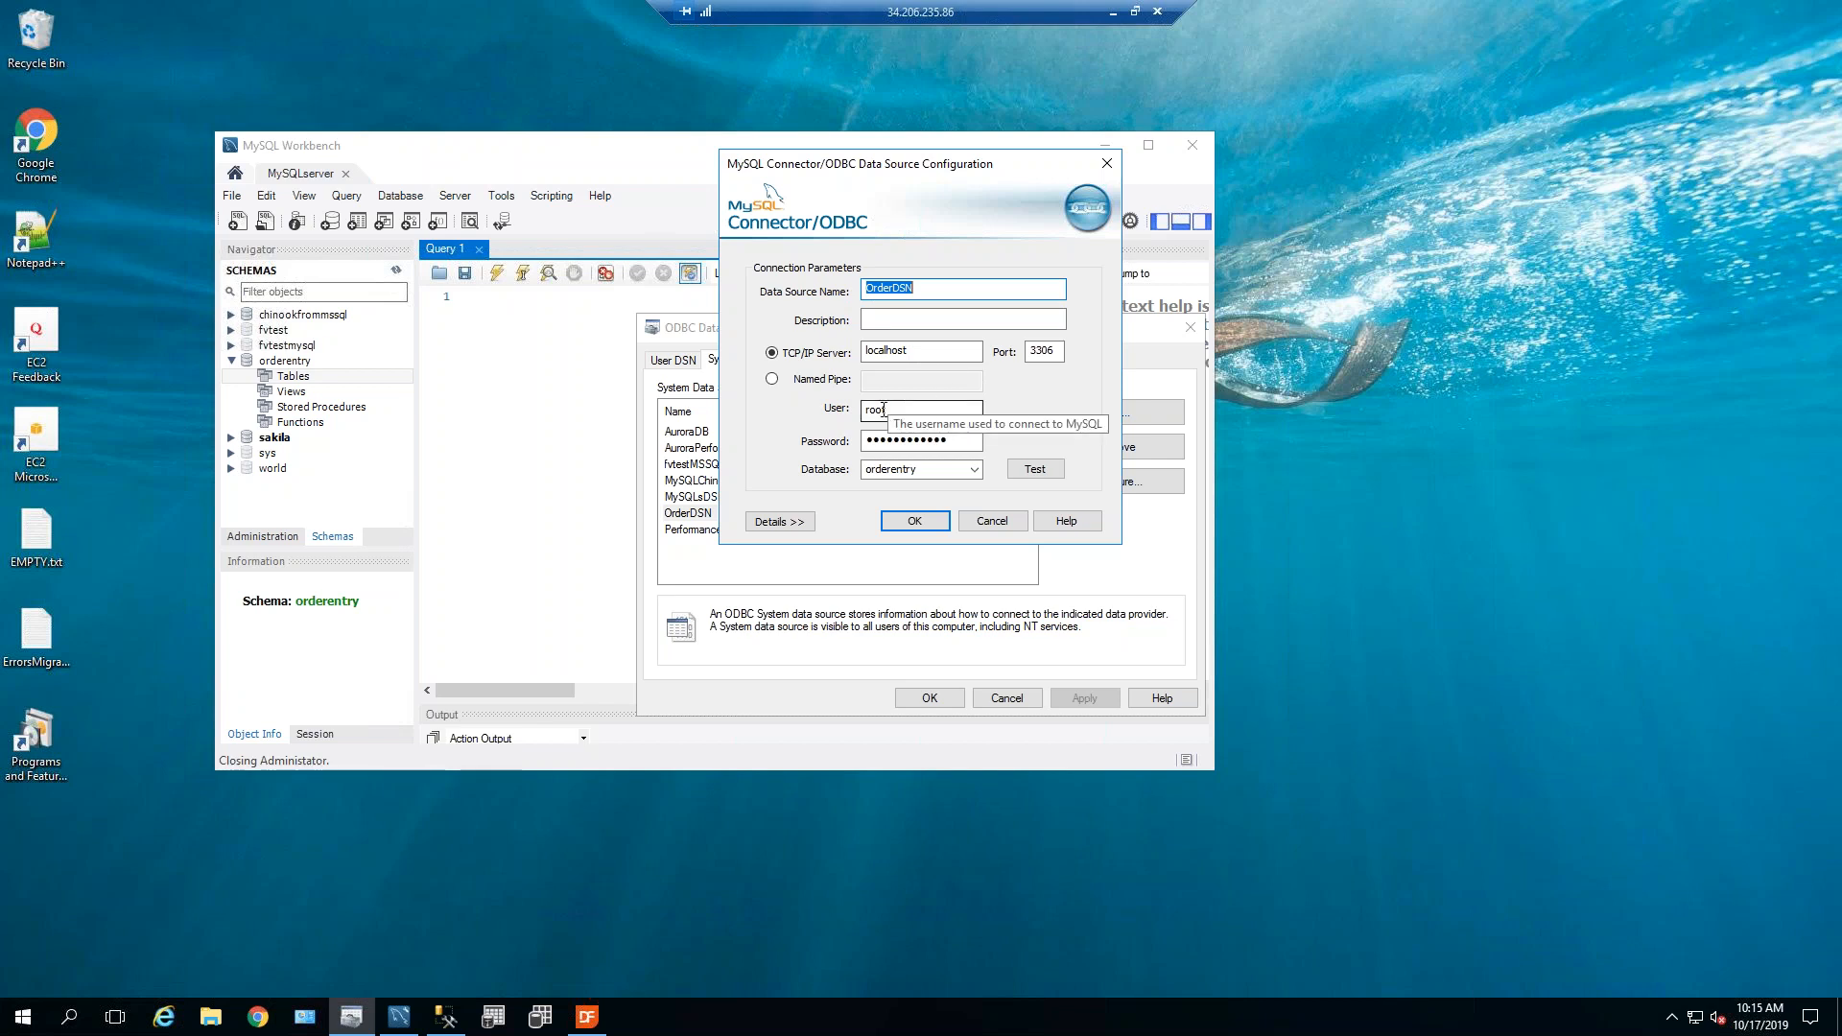
click(973, 469)
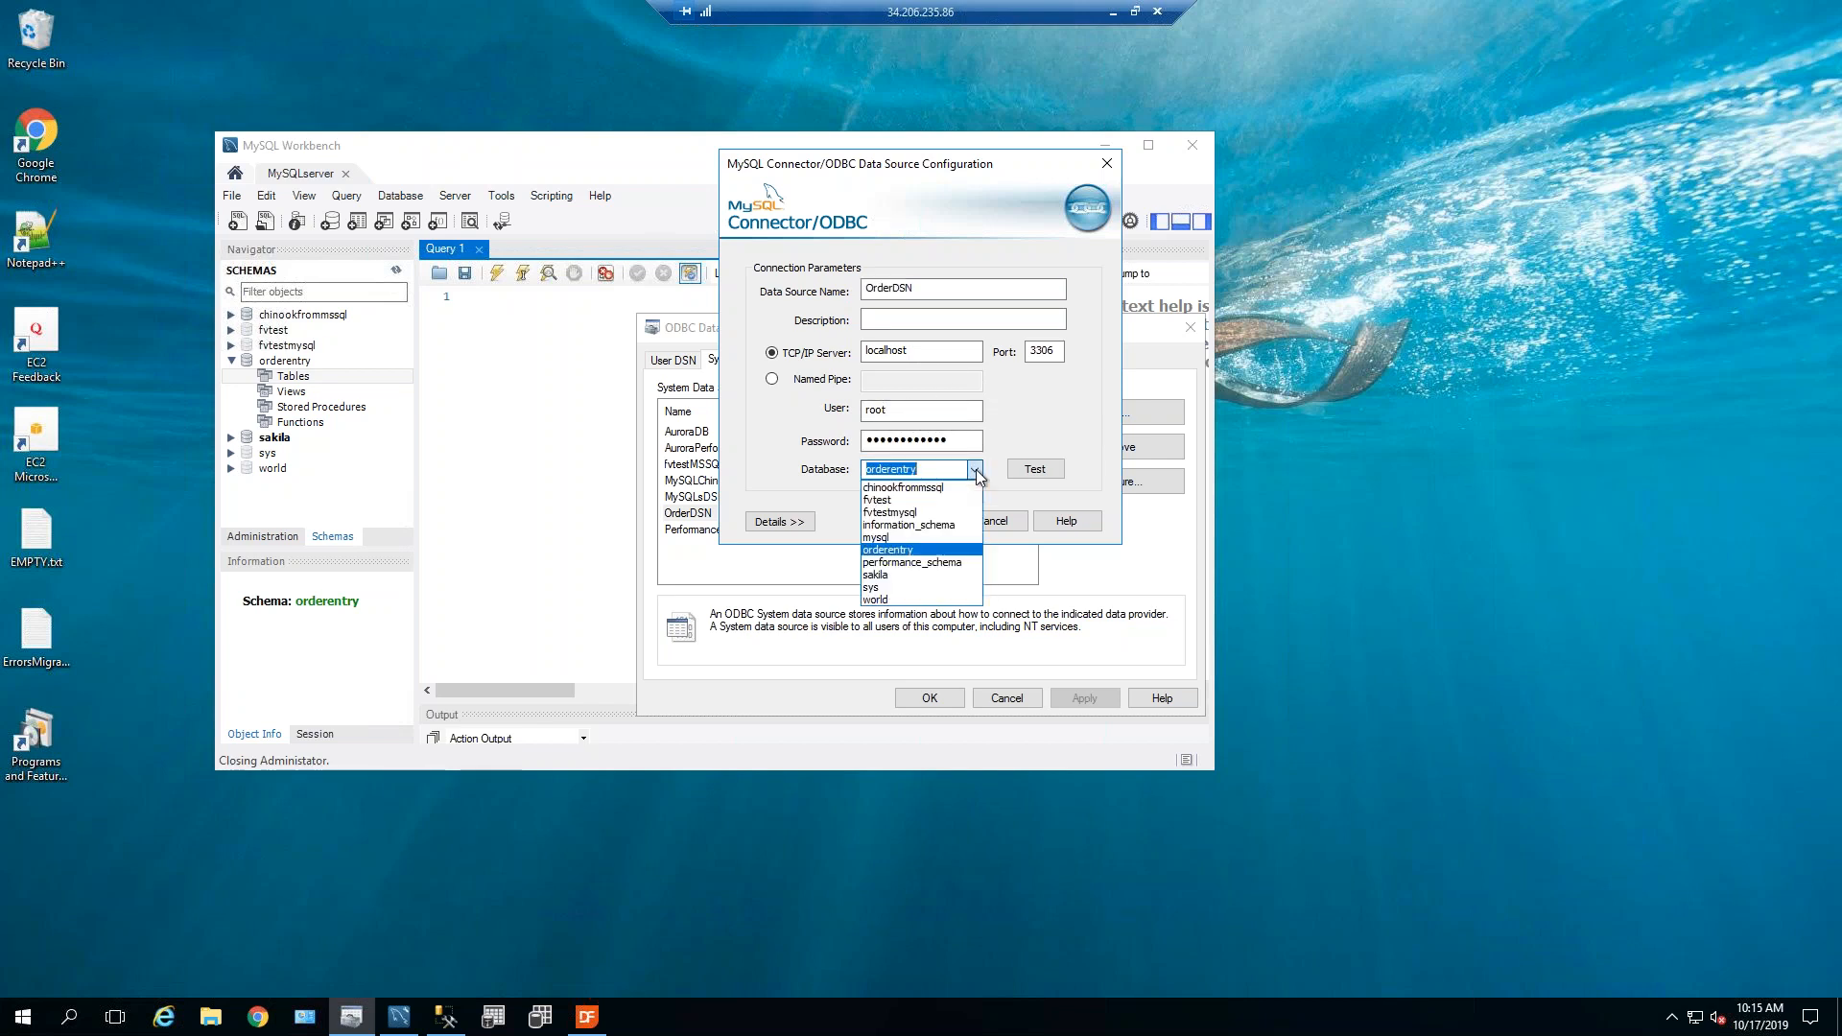
click(916, 554)
click(1050, 469)
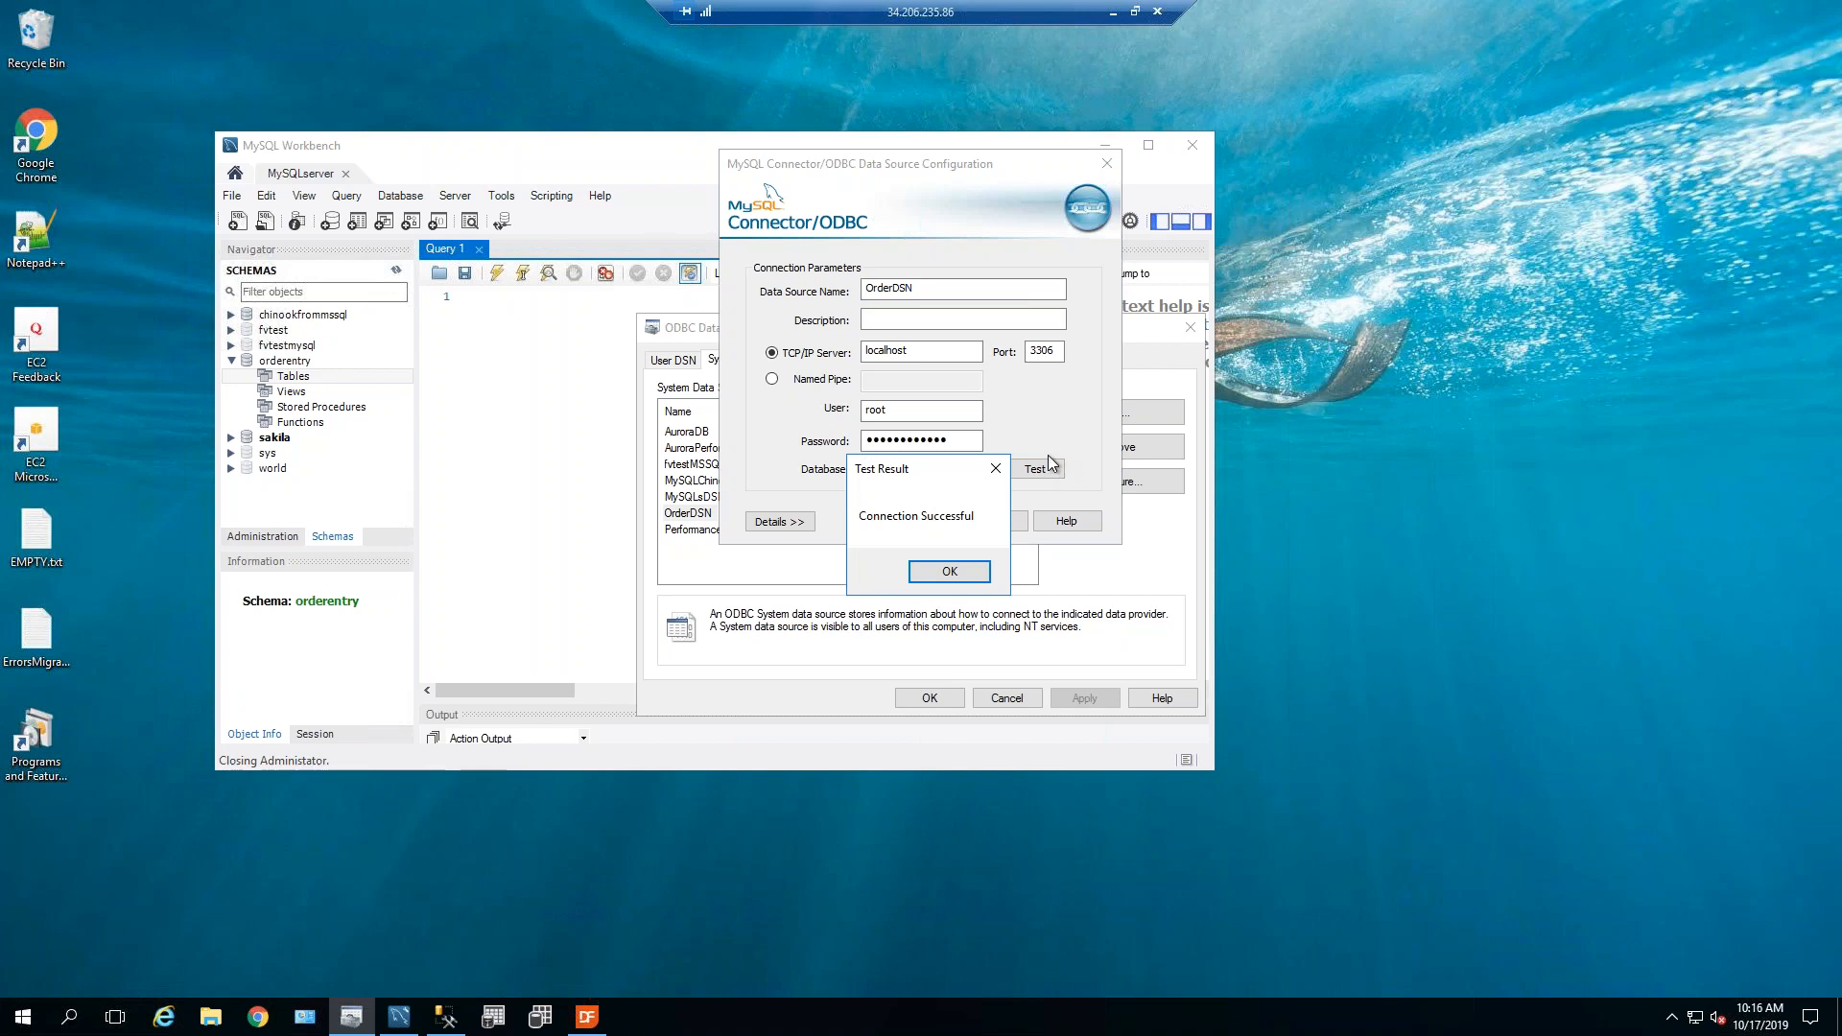
click(973, 574)
click(907, 523)
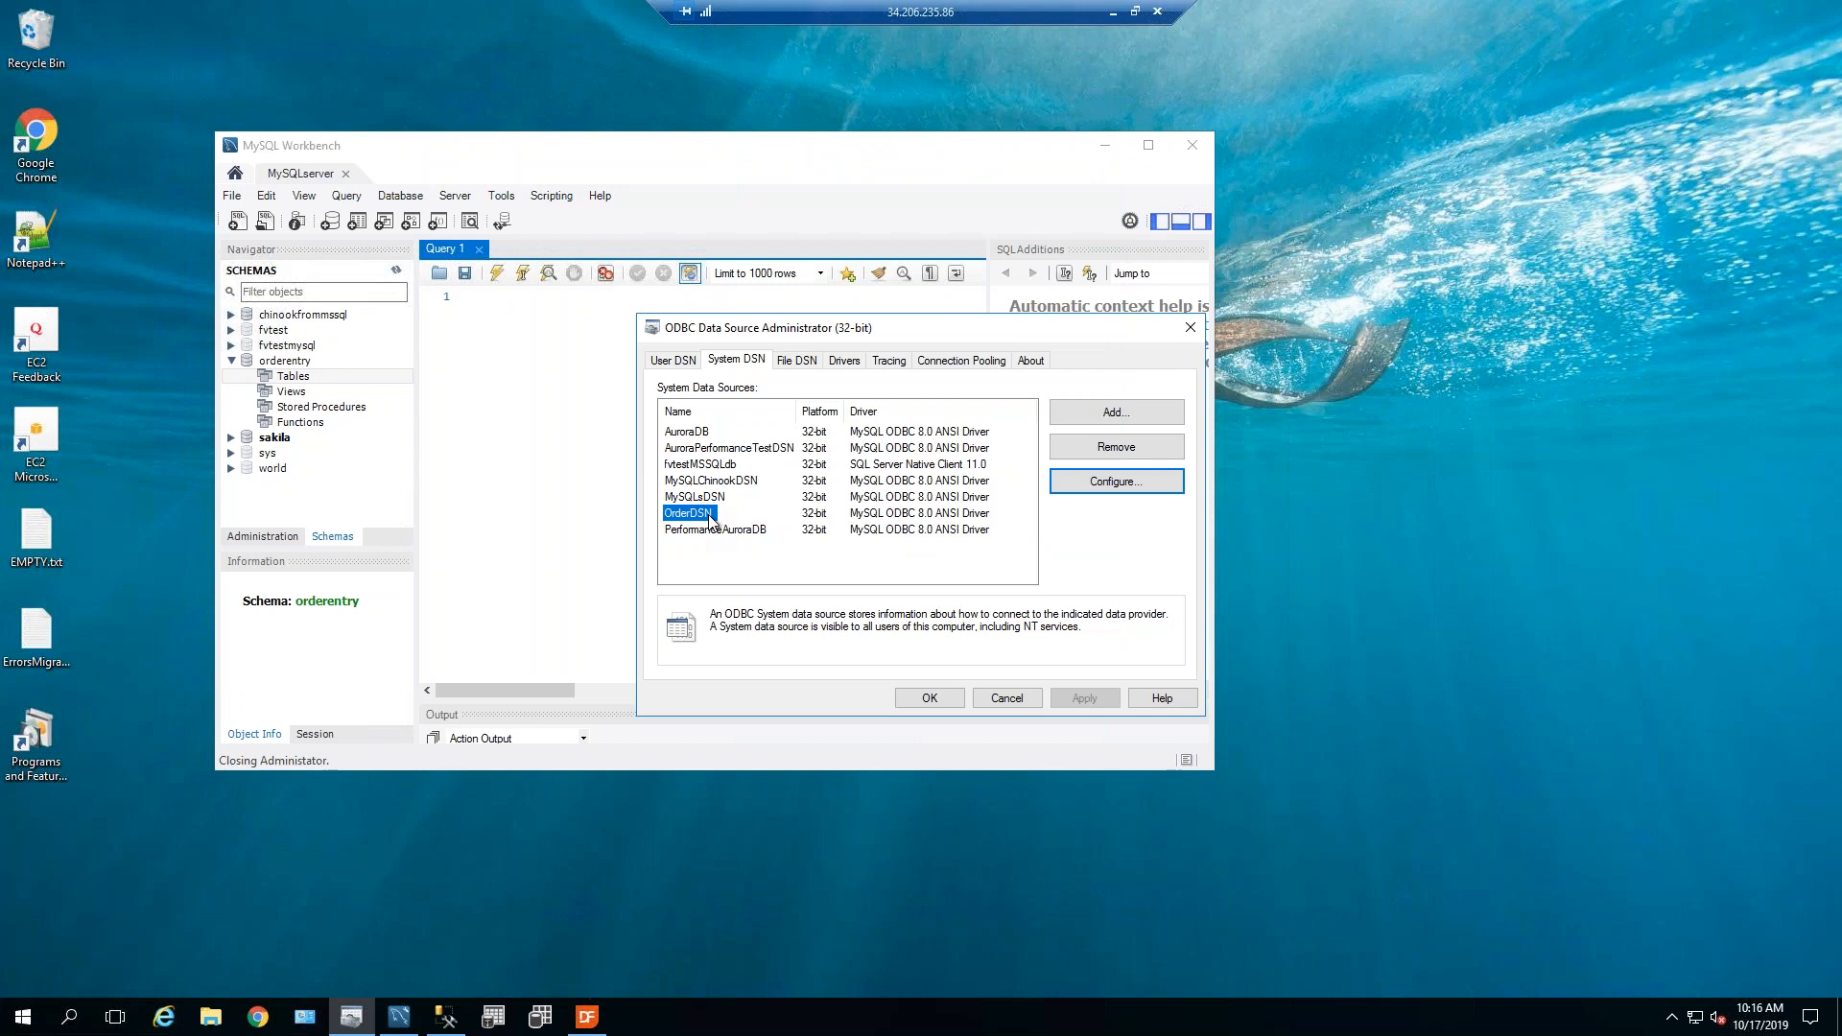
Close the ODBC Data Source Administrator with OK and minimize MySQL Workbench.
drag(907, 332, 885, 332)
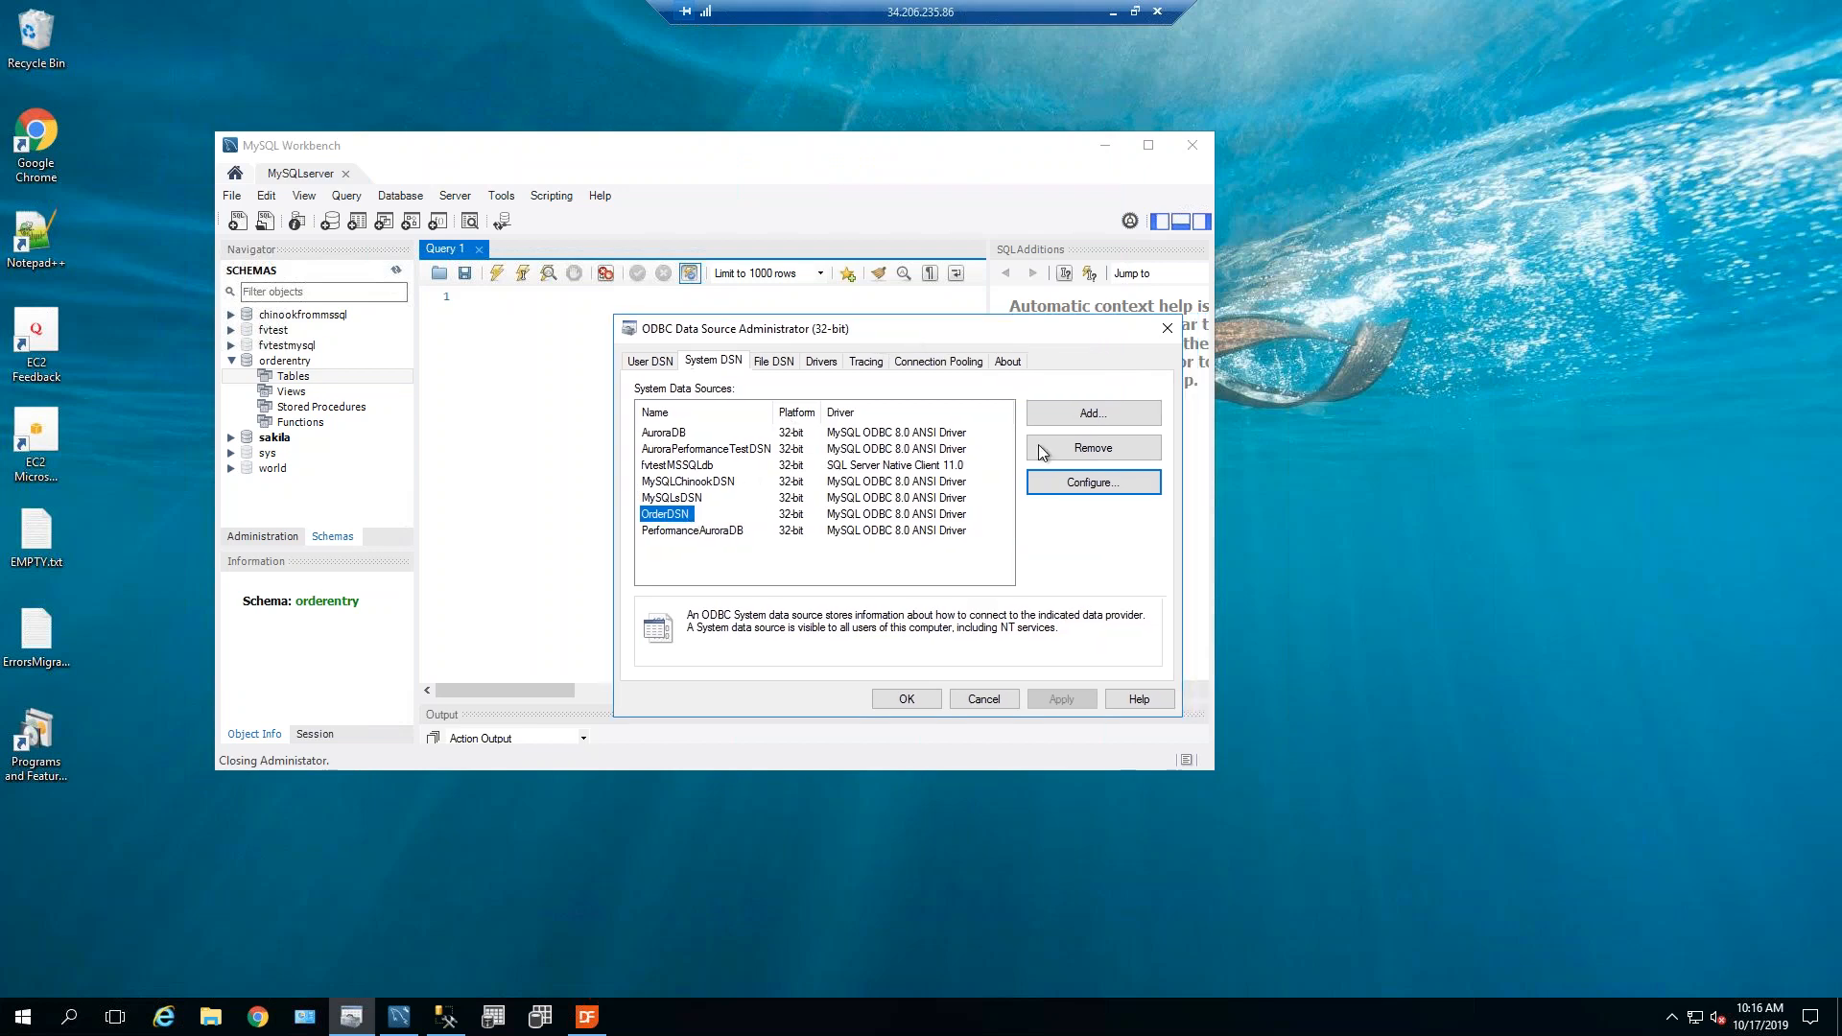
click(933, 701)
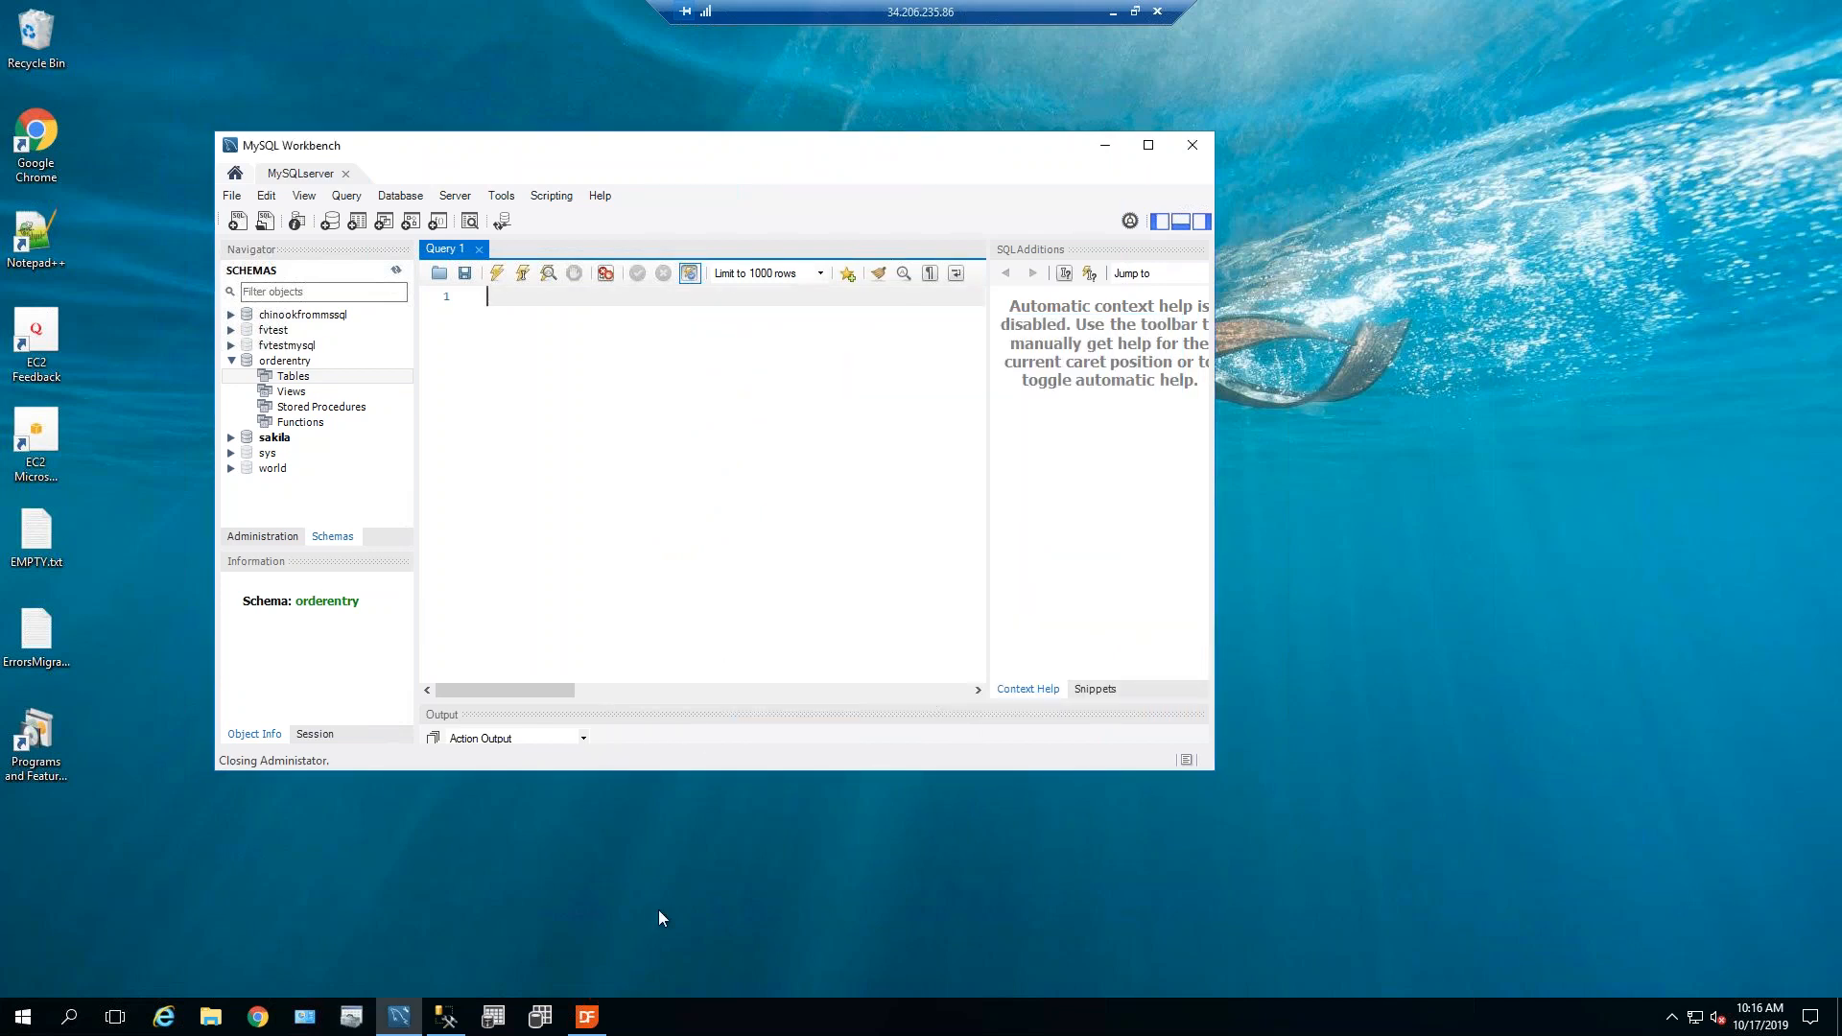
click(1104, 147)
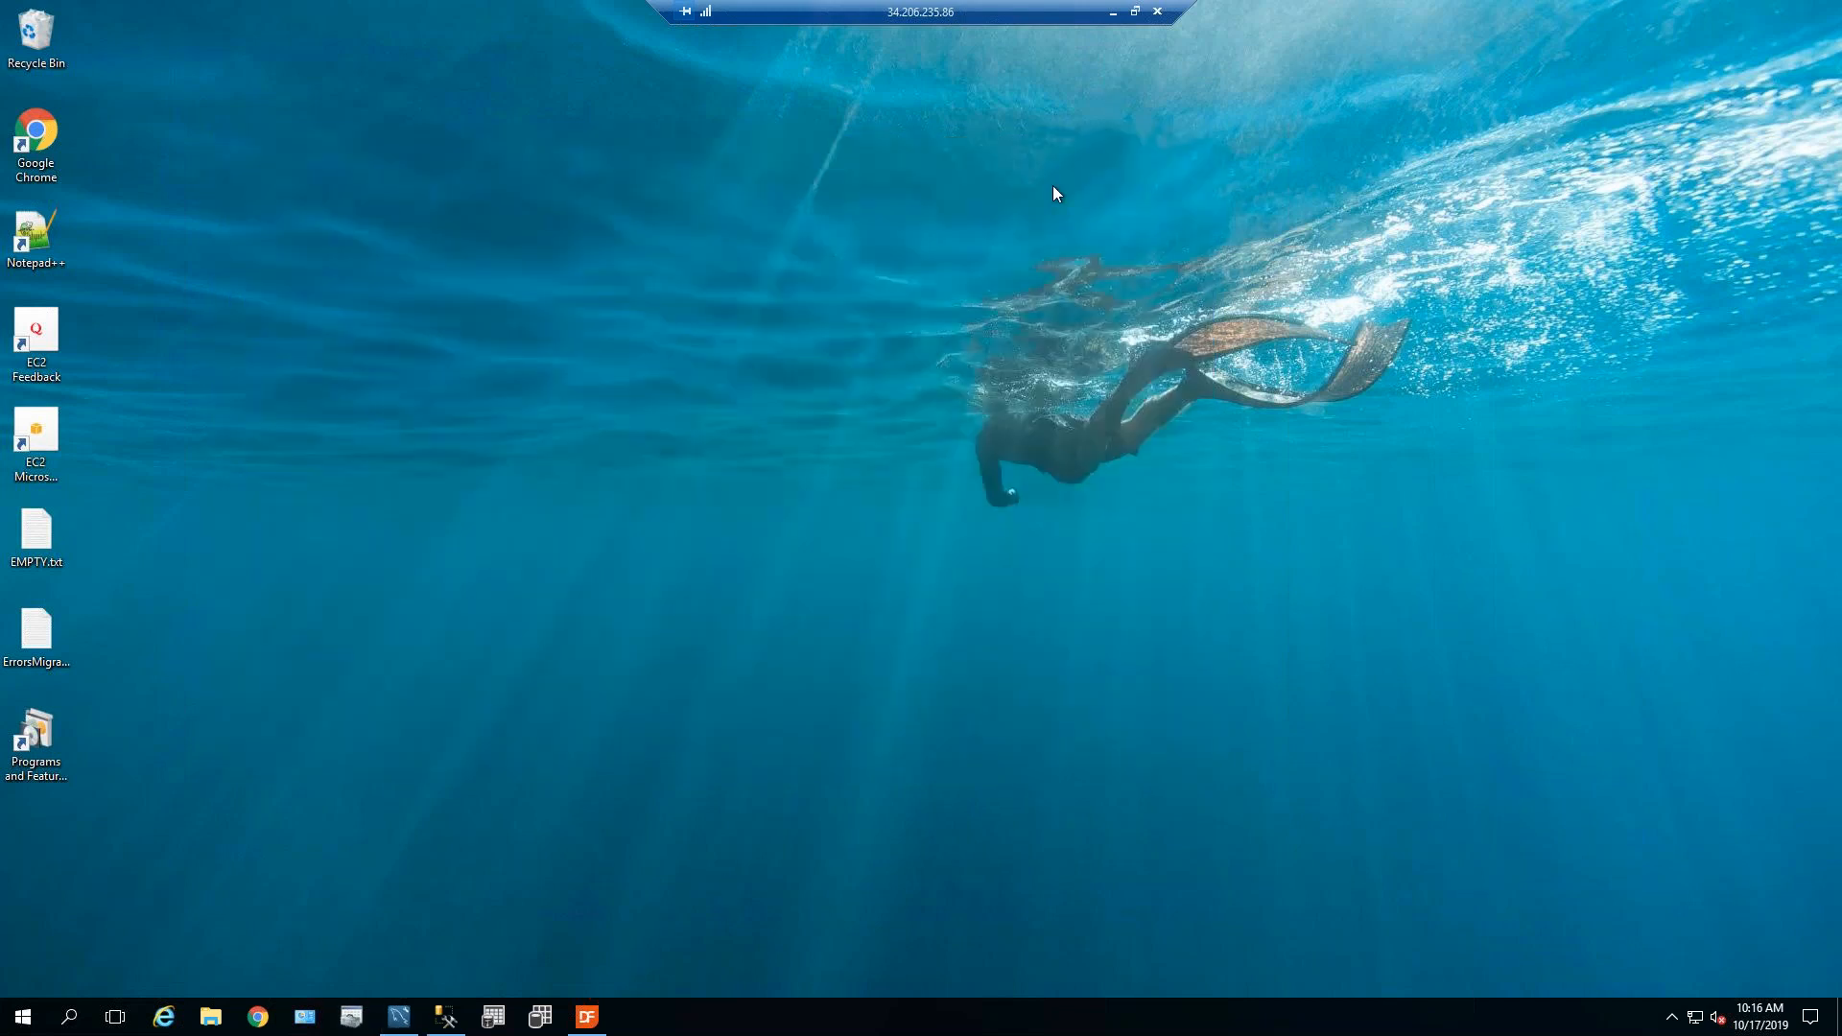
Bring up the DataFlex 2019 Studio Start Center and open File Explorer at Quick access.
click(588, 1017)
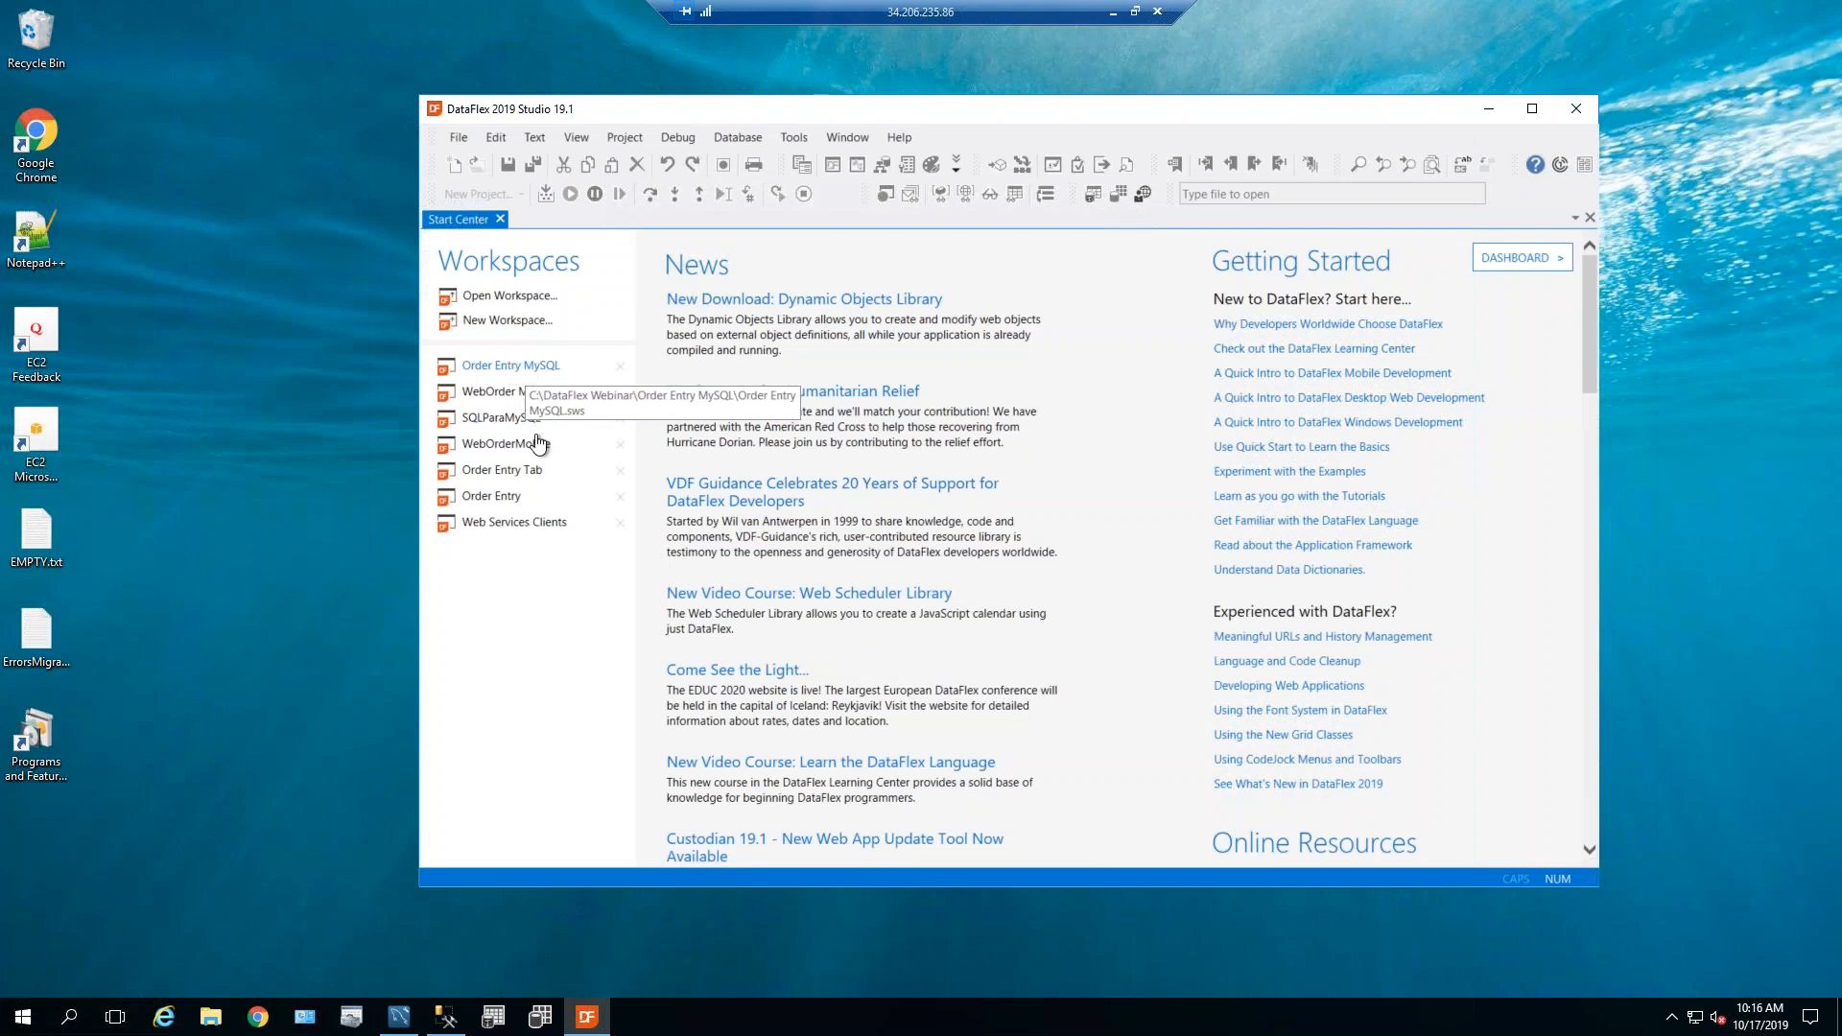
click(211, 1019)
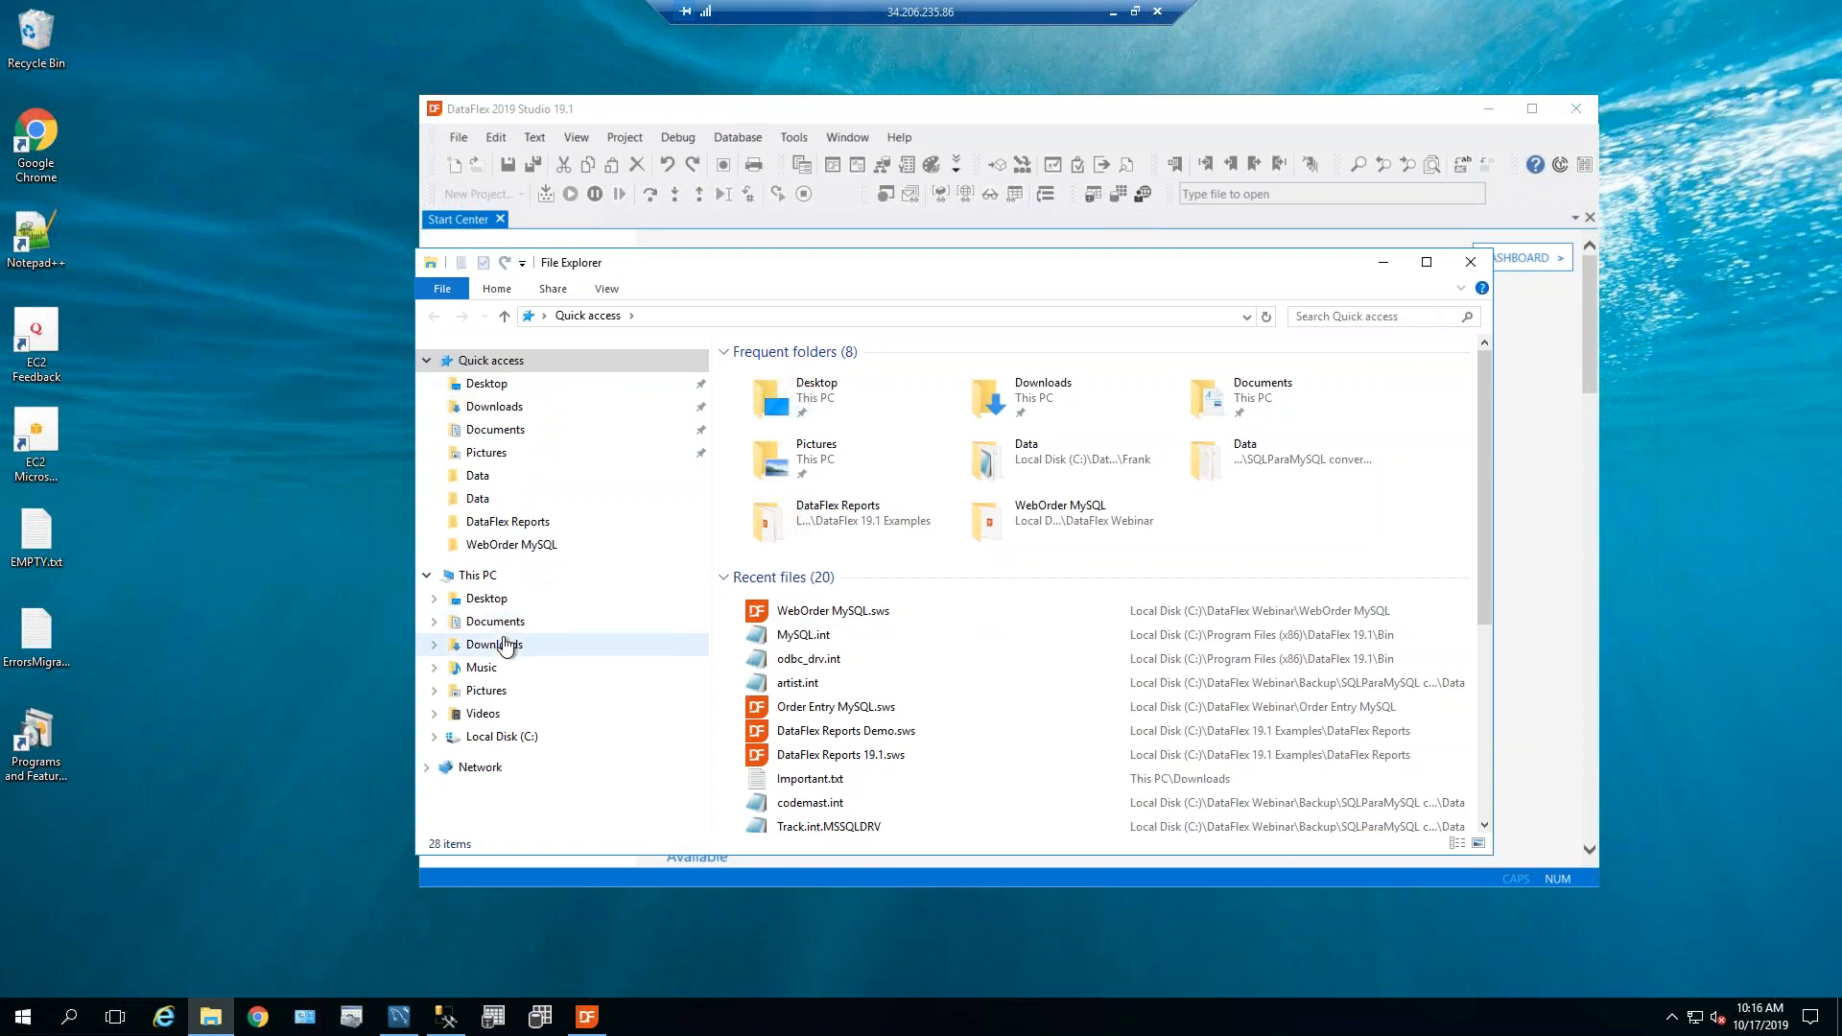
Browse the Order Entry MySQL workspace's Data folder in Explorer, then minimize Explorer.
click(522, 550)
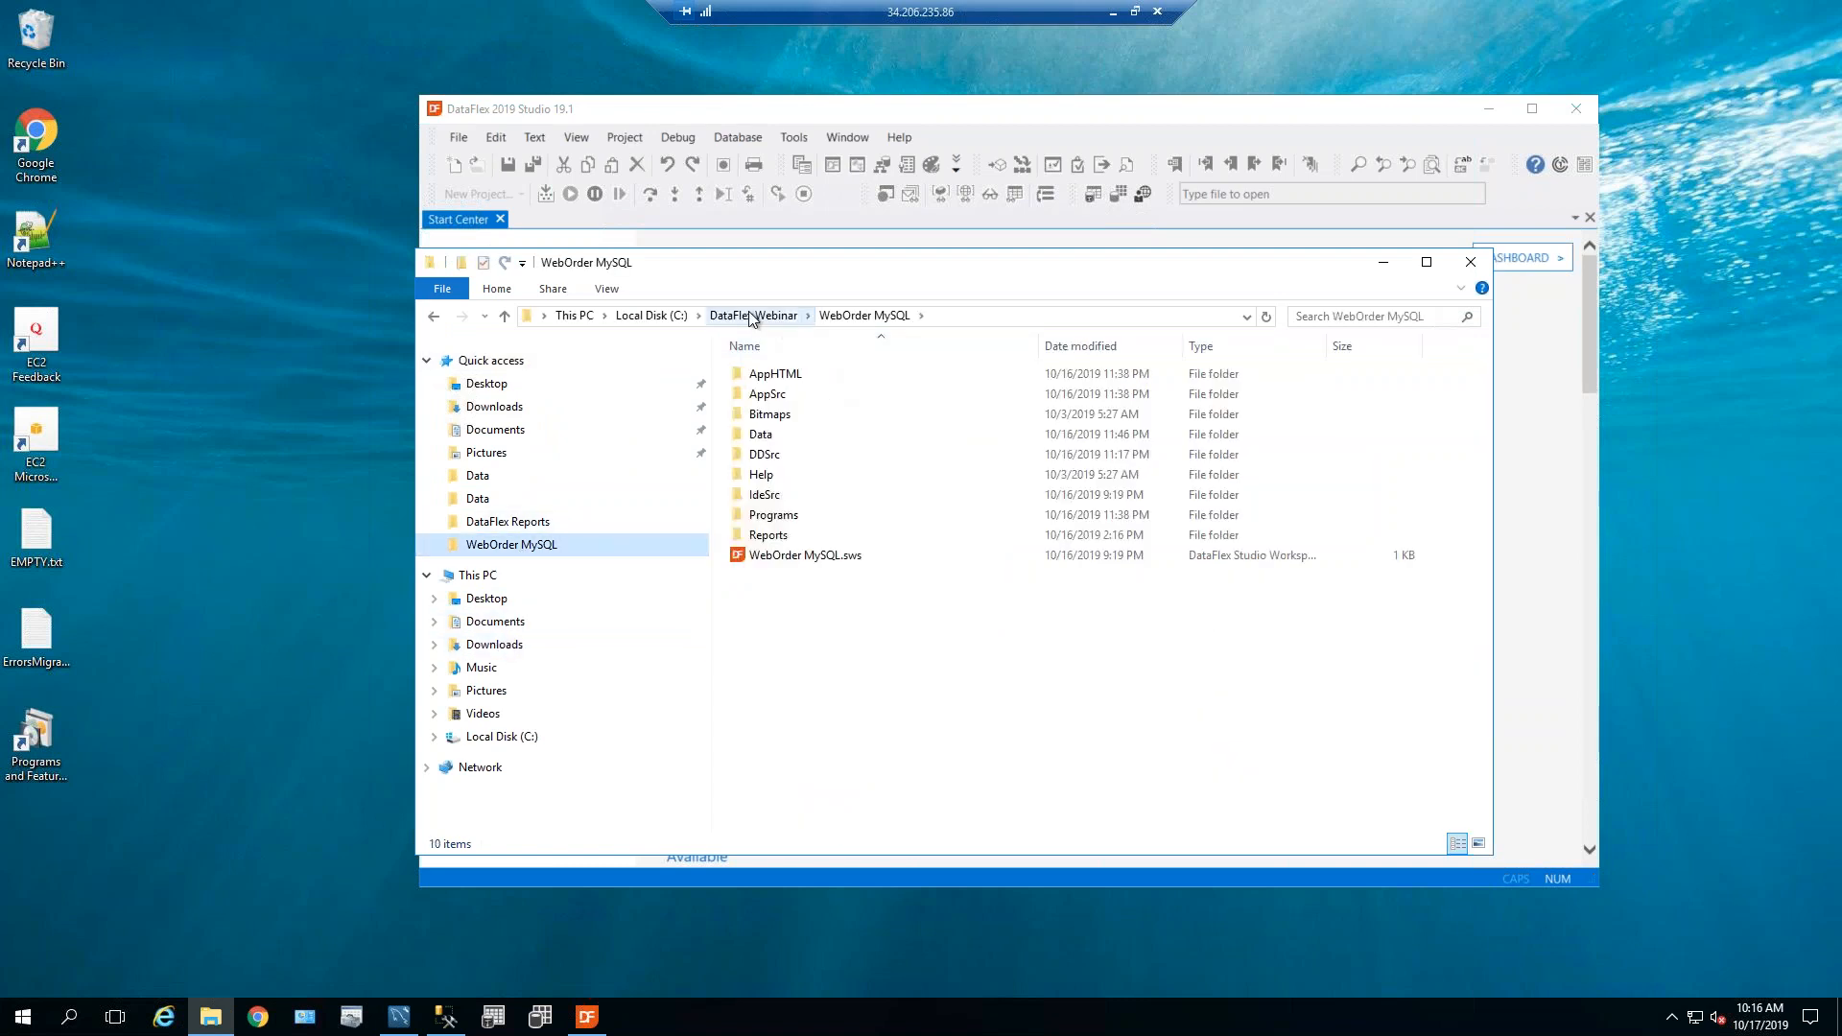
click(753, 315)
double_click(795, 395)
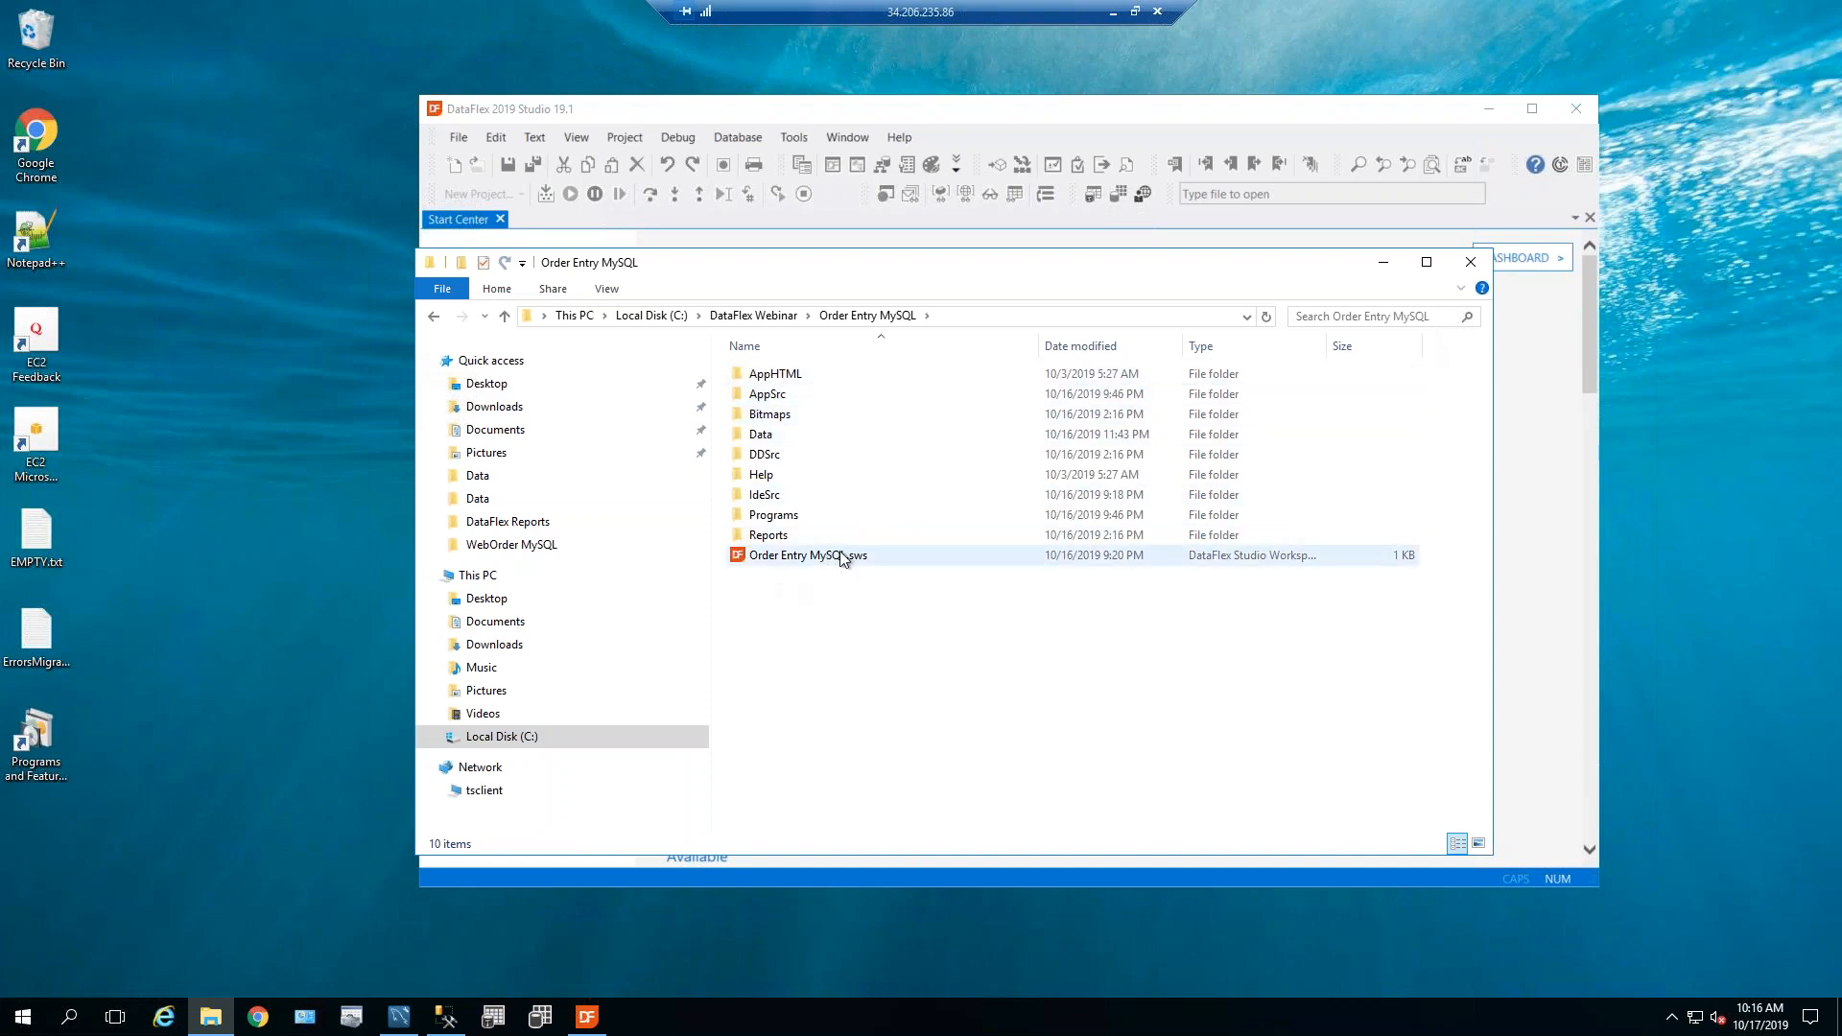
double_click(763, 437)
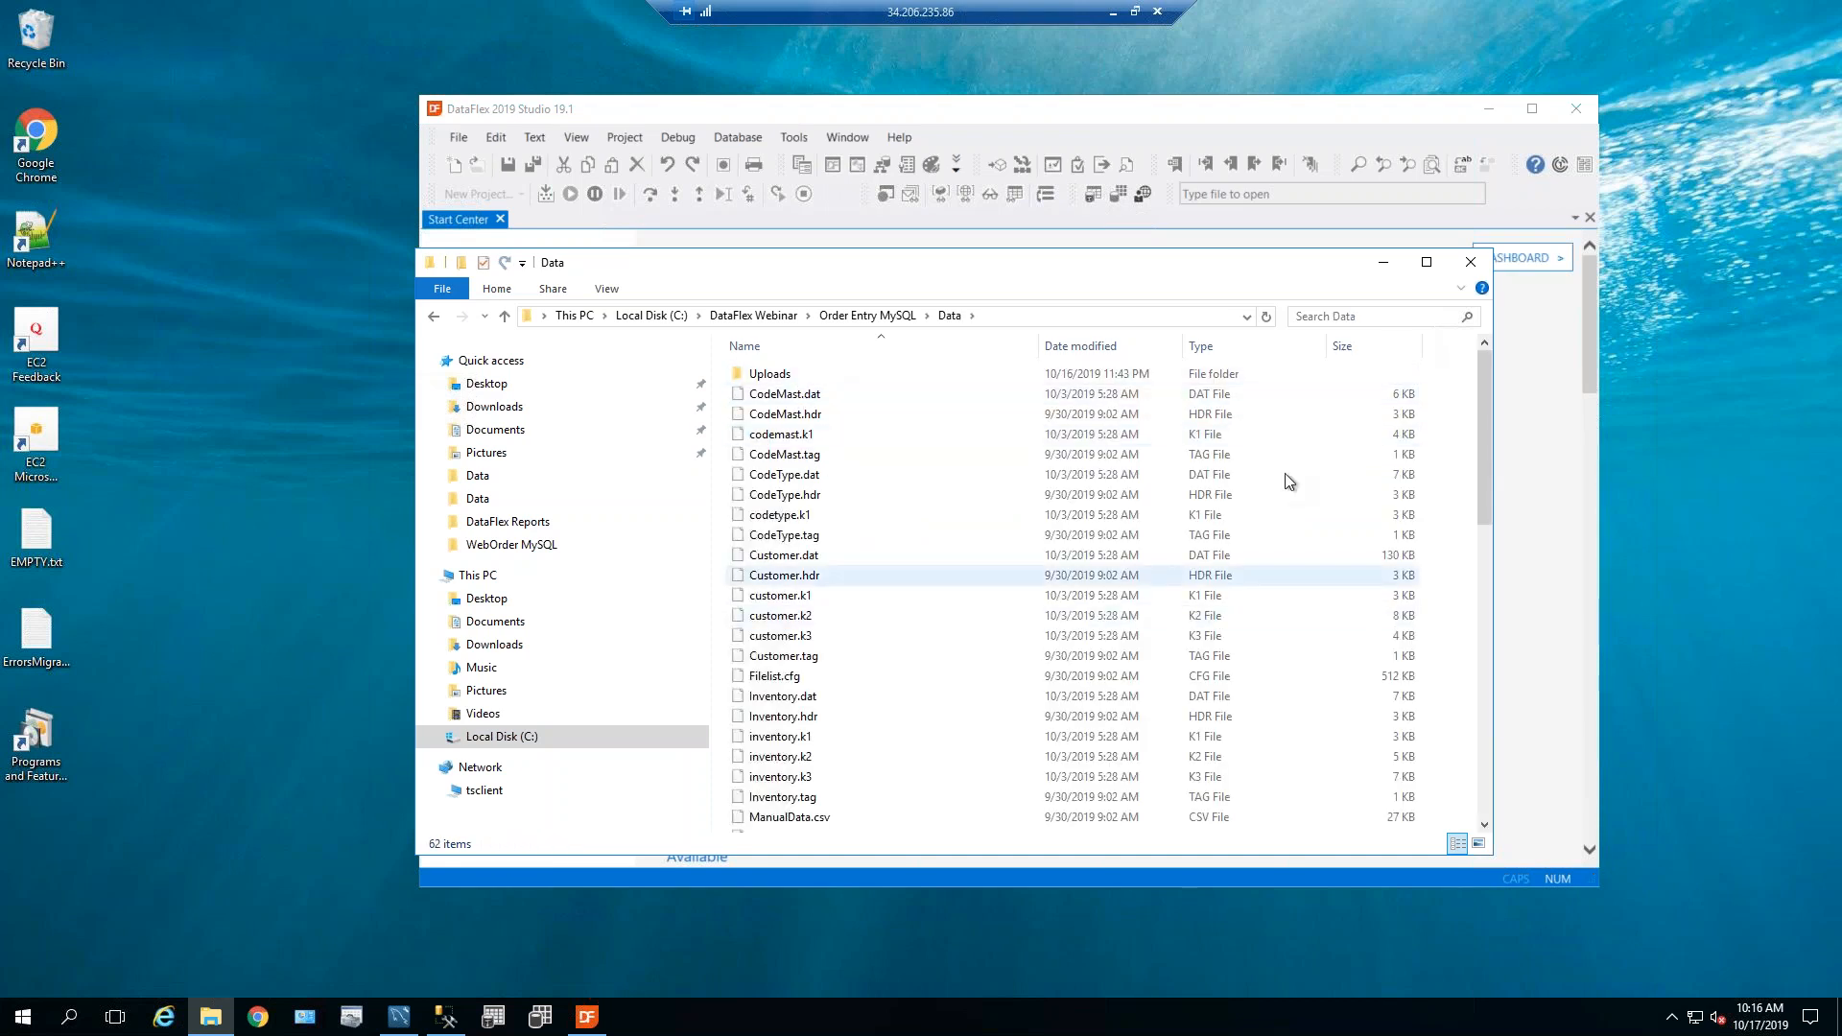
scroll(1482, 419, down, 3)
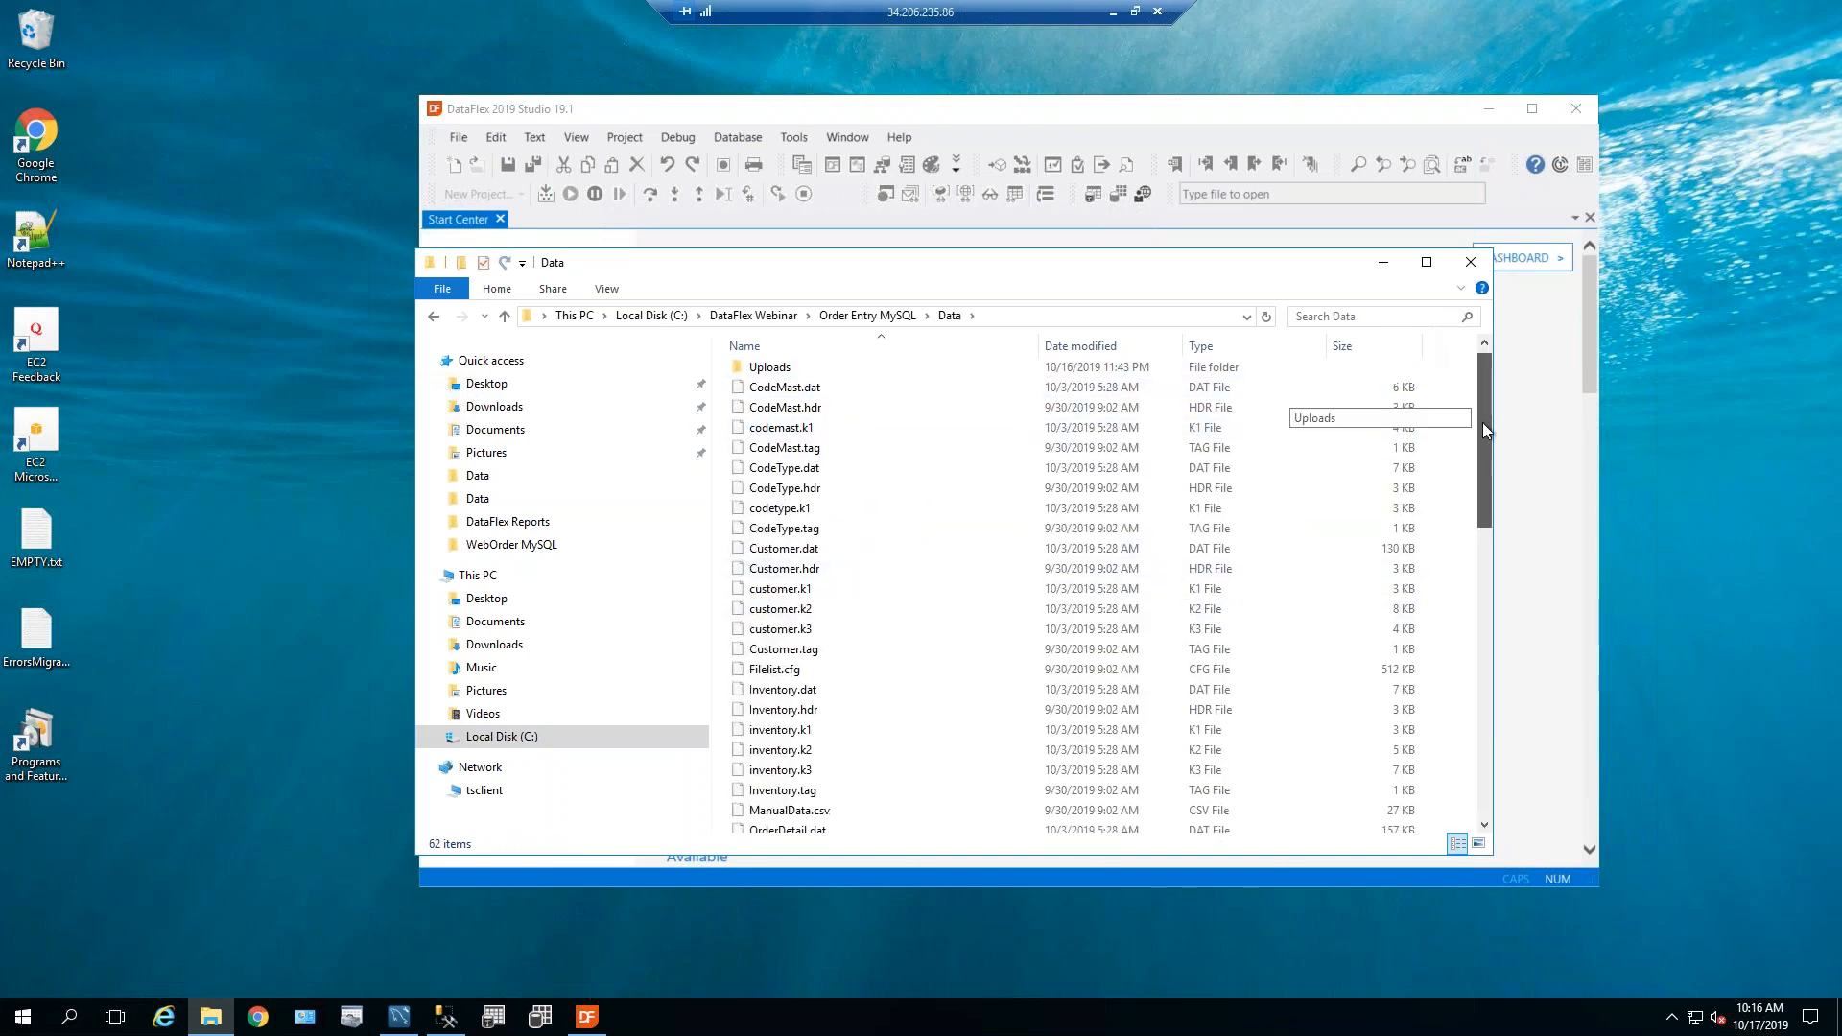
drag(1476, 500, 1391, 275)
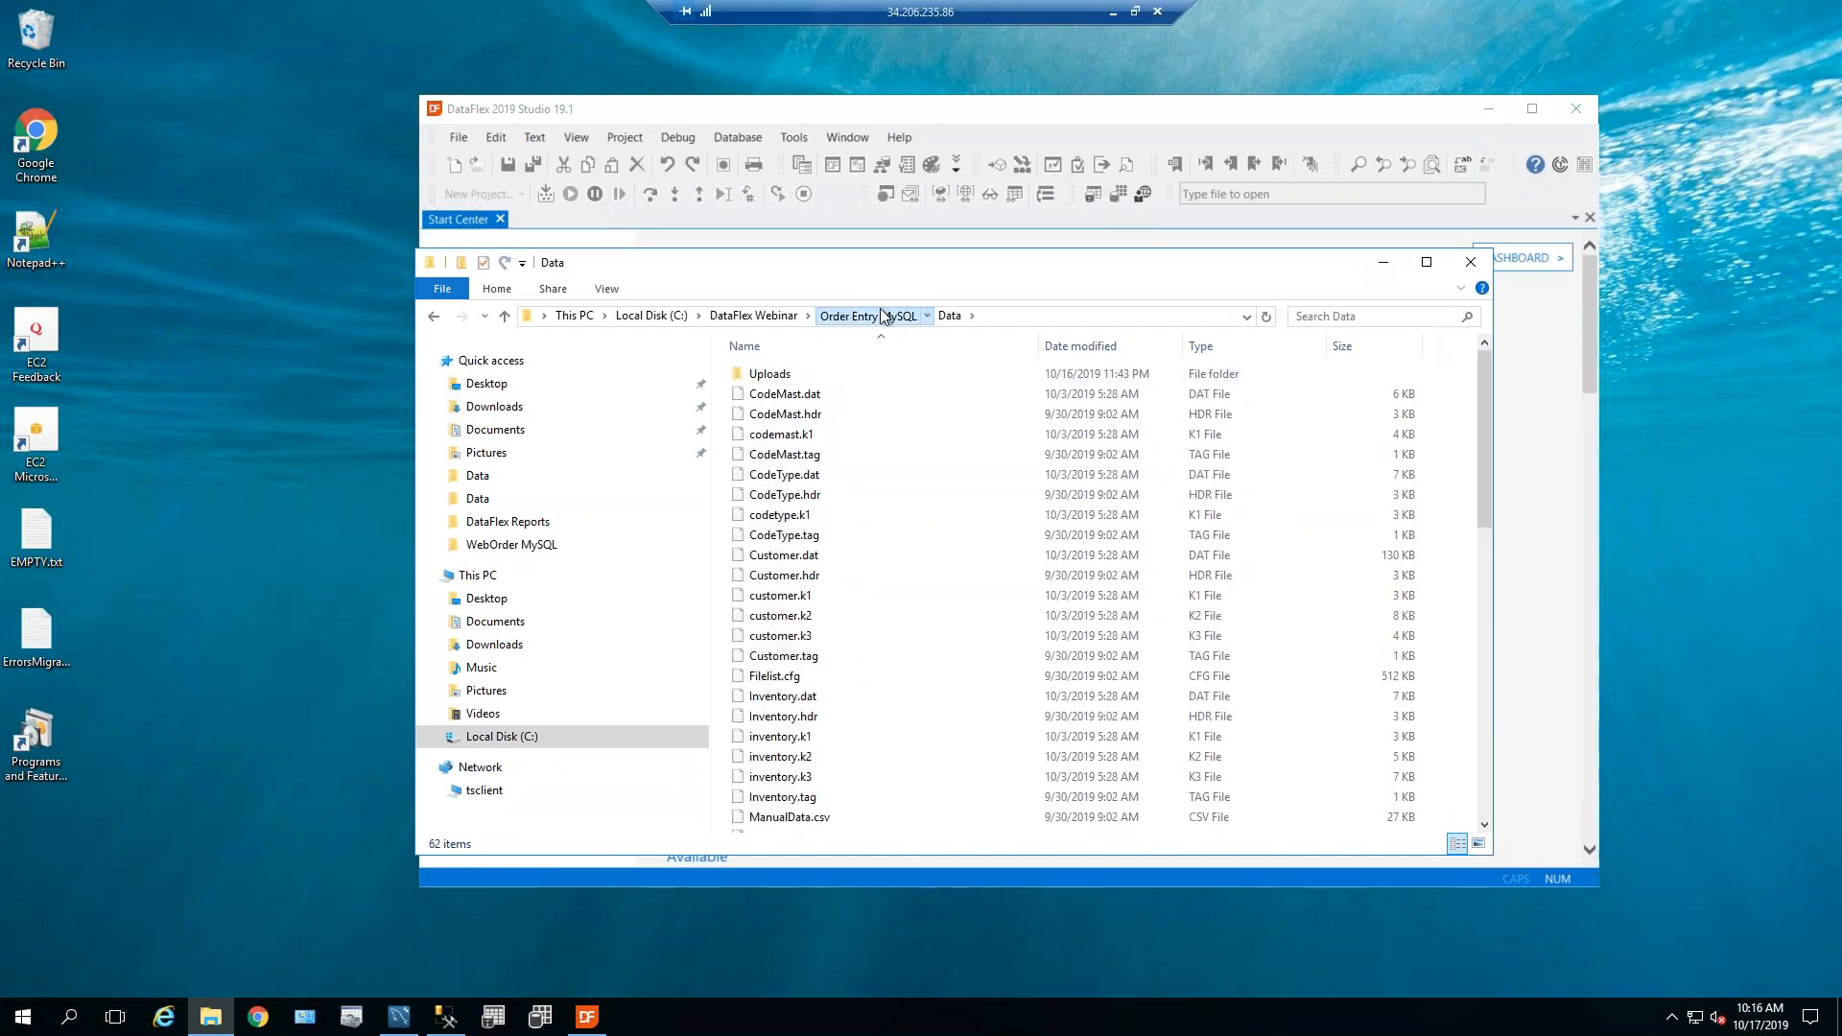
click(873, 316)
click(1384, 272)
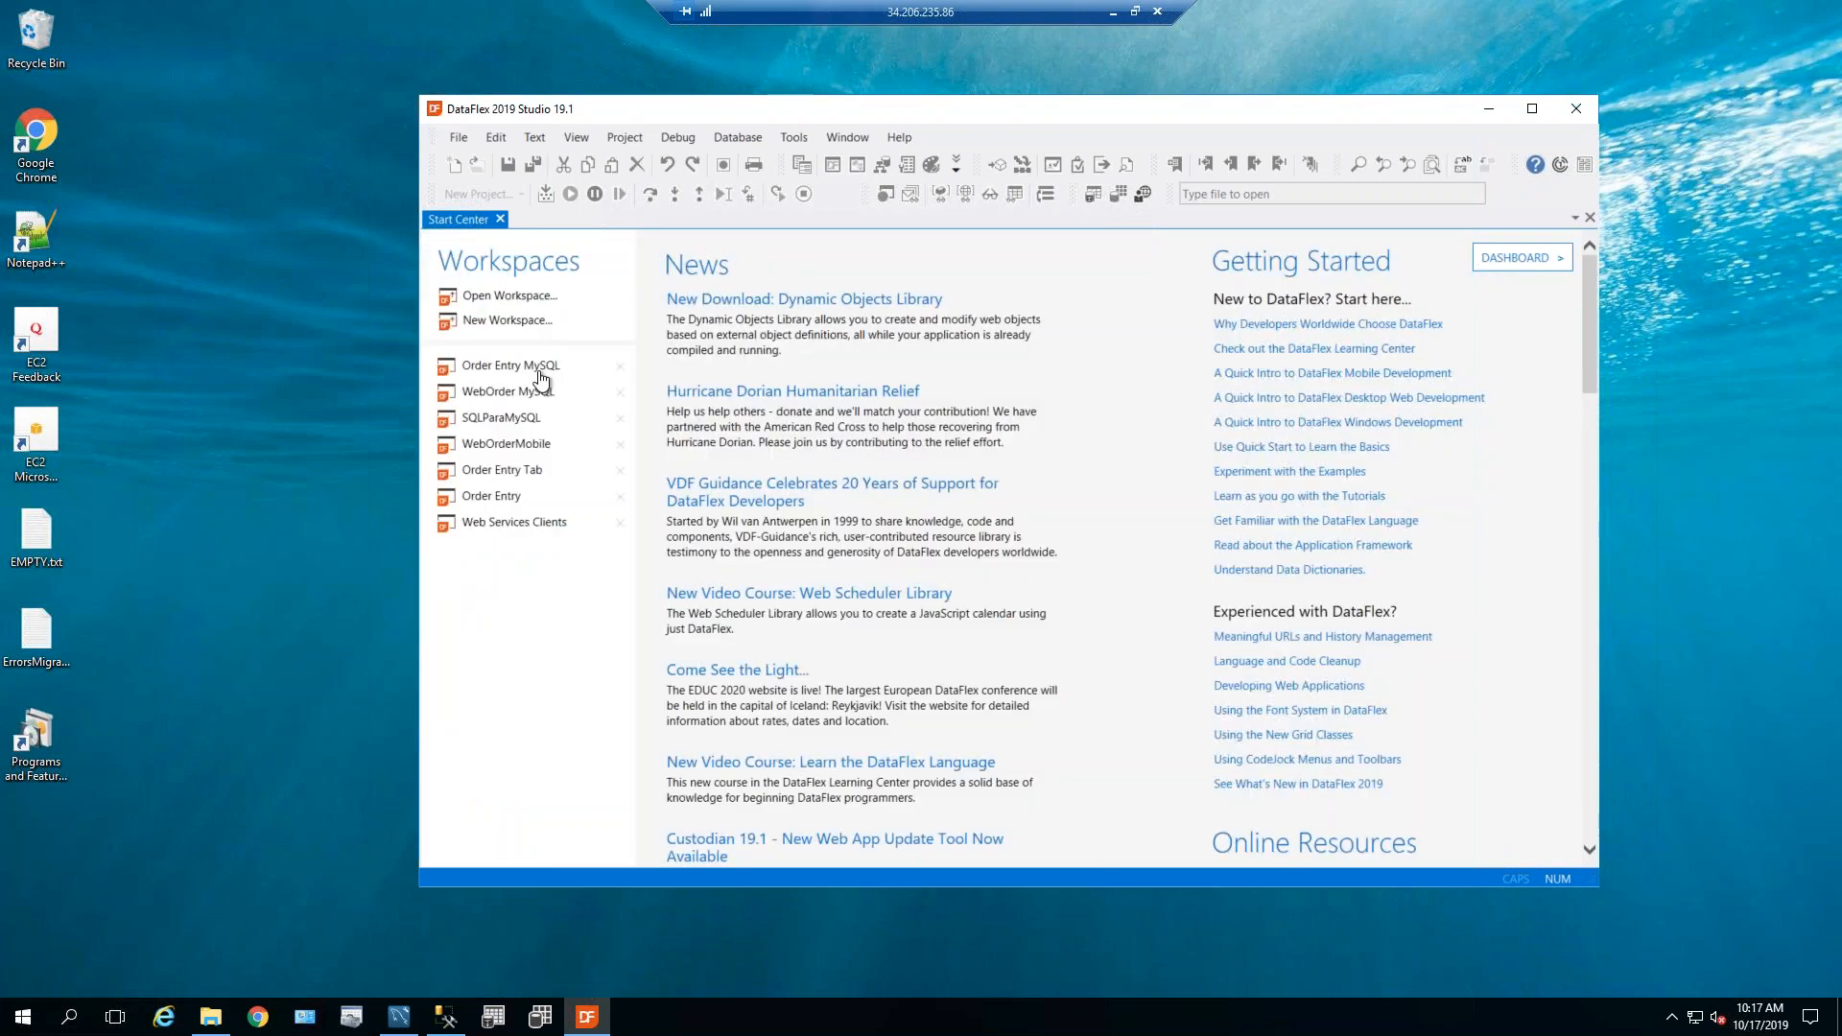
Open the Order Entry MySQL workspace and confirm the SalesPerson table's connection shows the DATAFLEX driver.
click(531, 369)
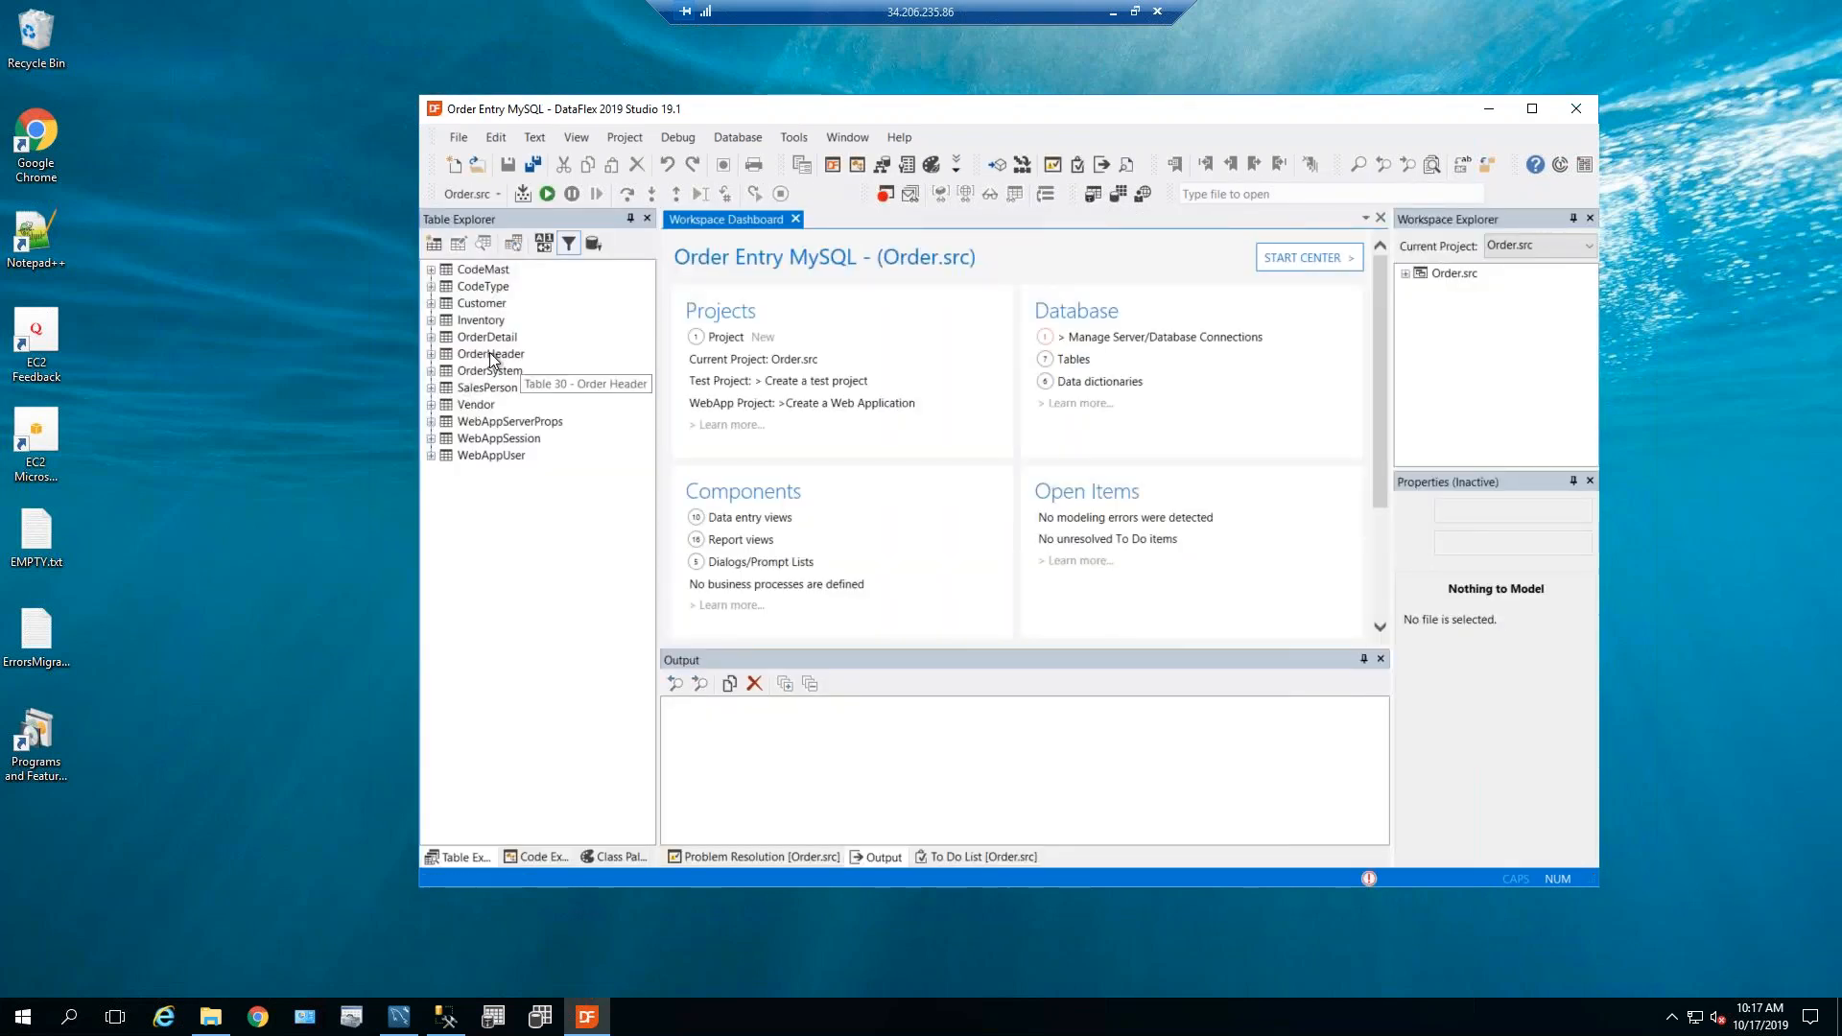
click(490, 355)
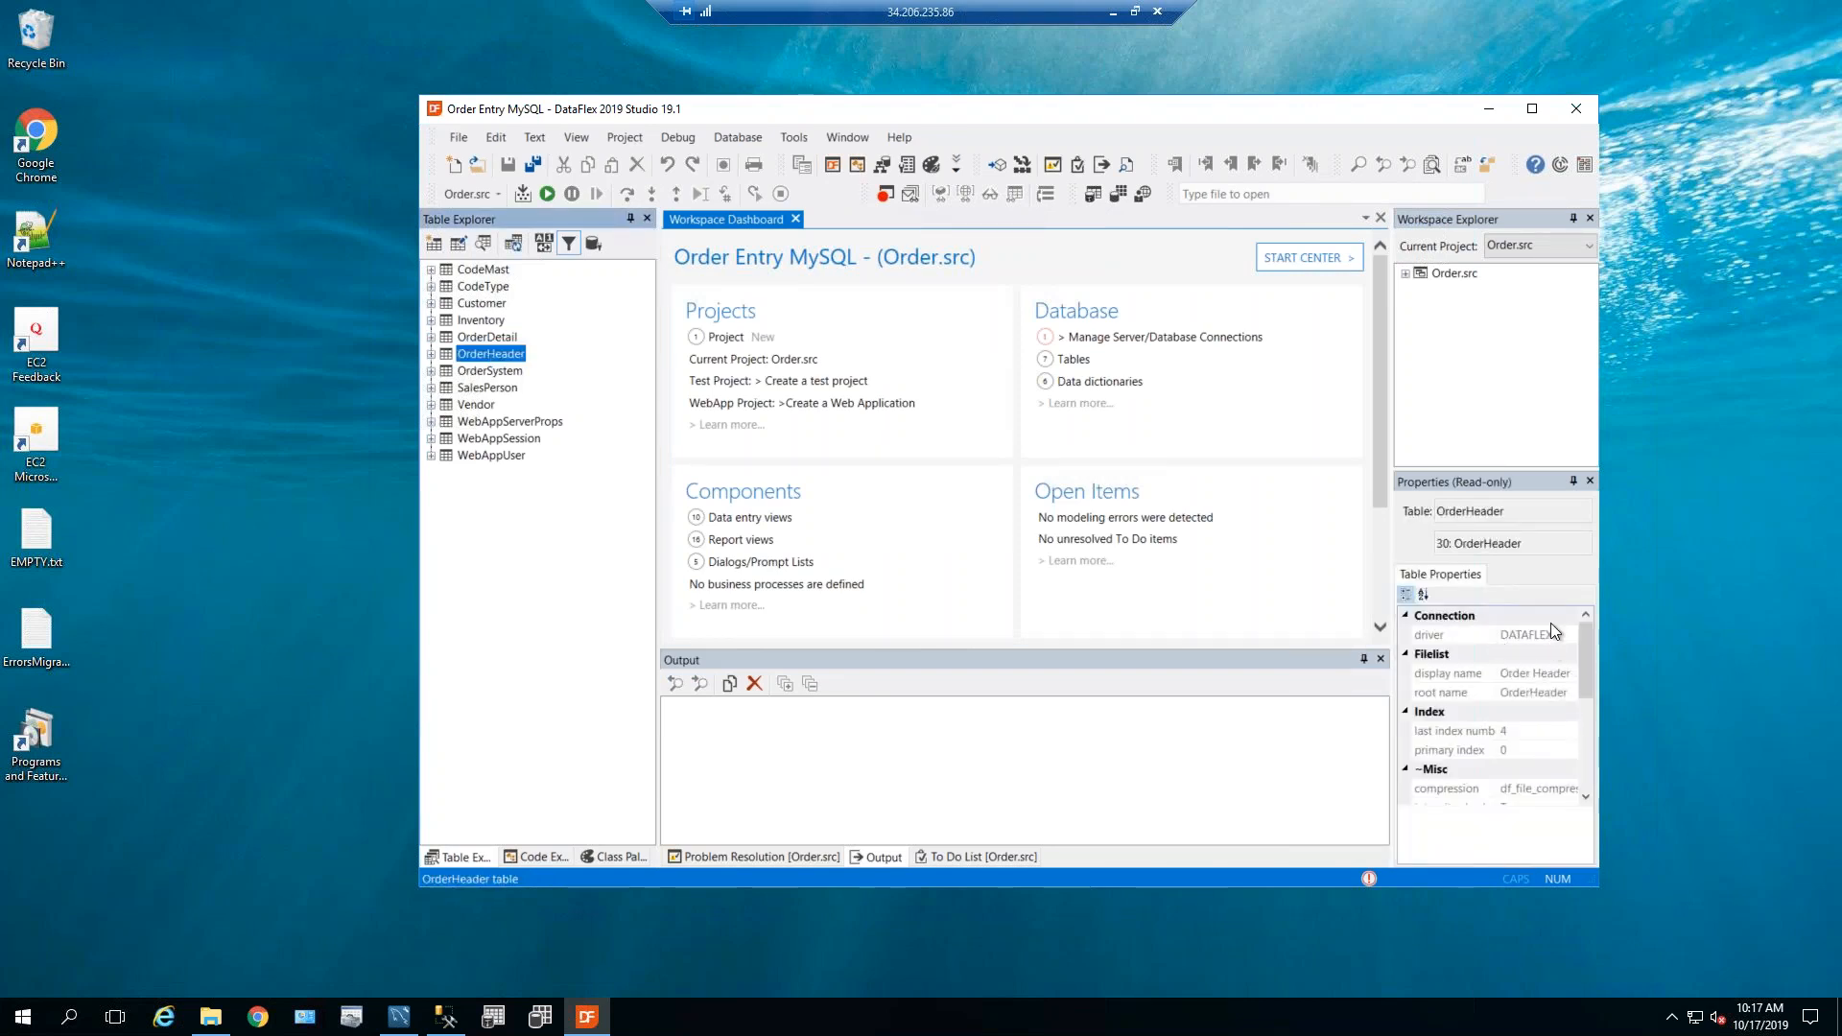
click(463, 388)
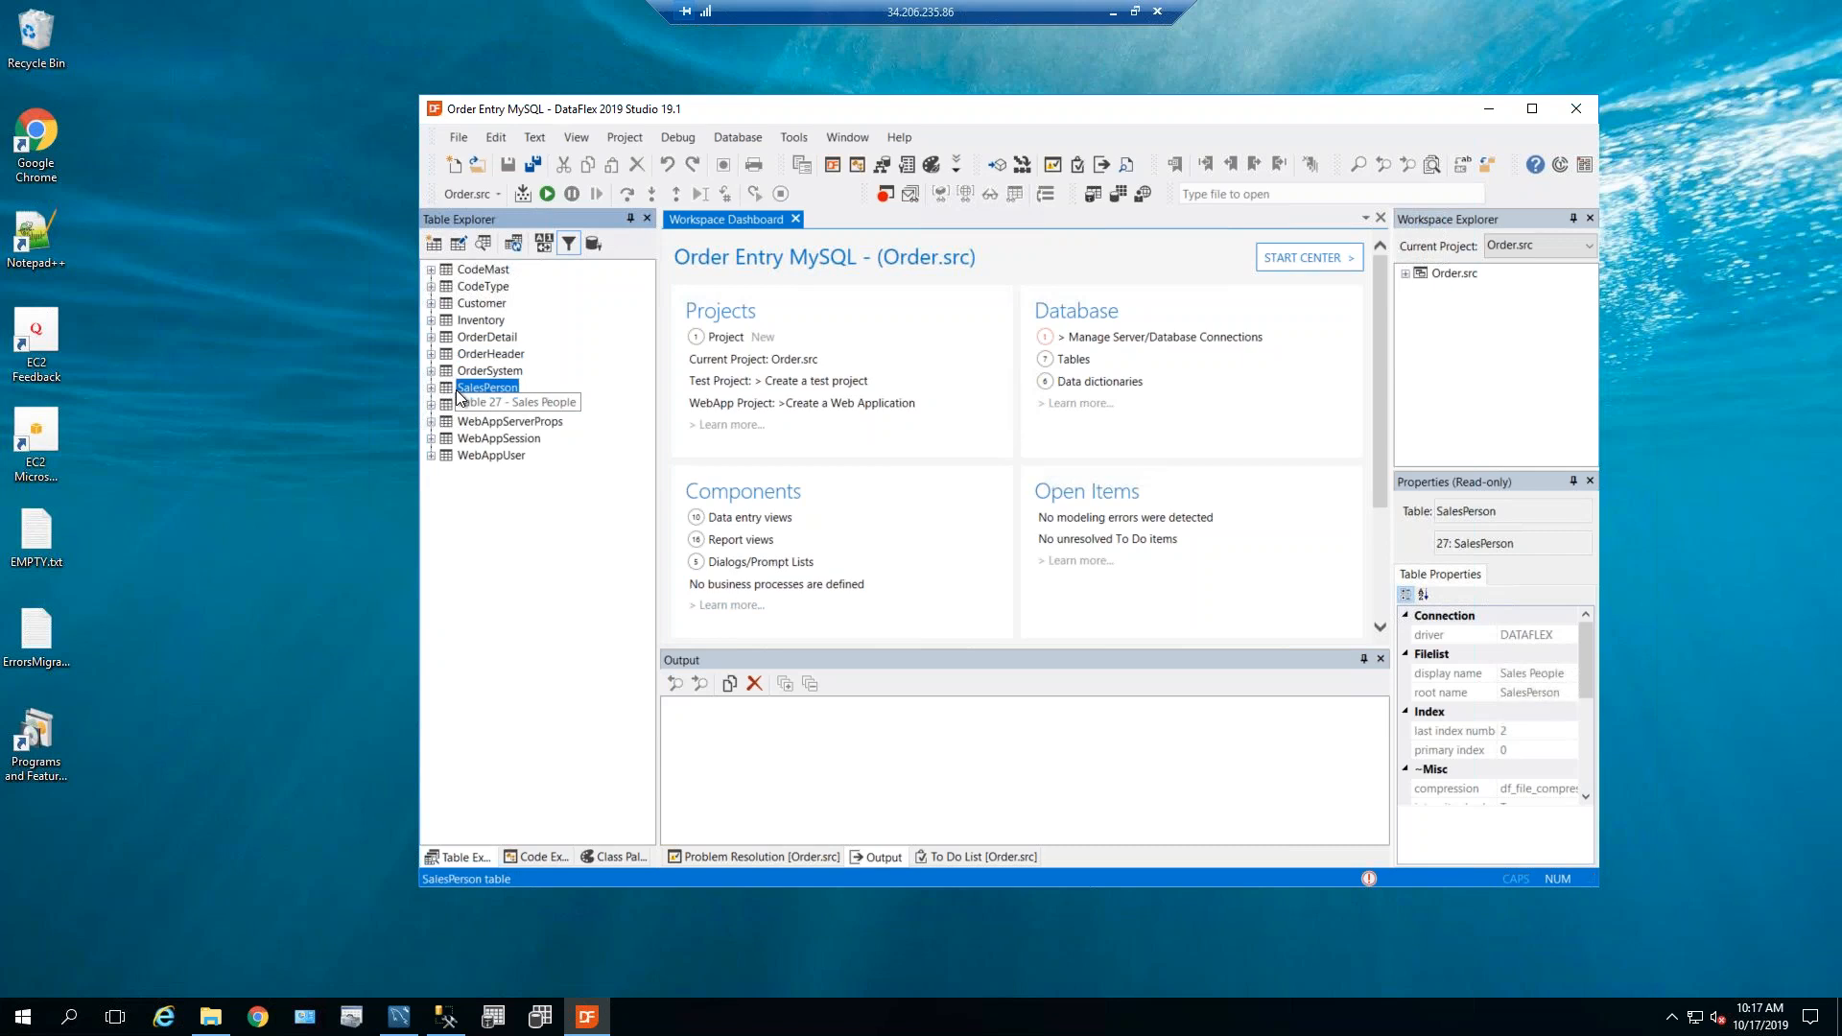
click(431, 387)
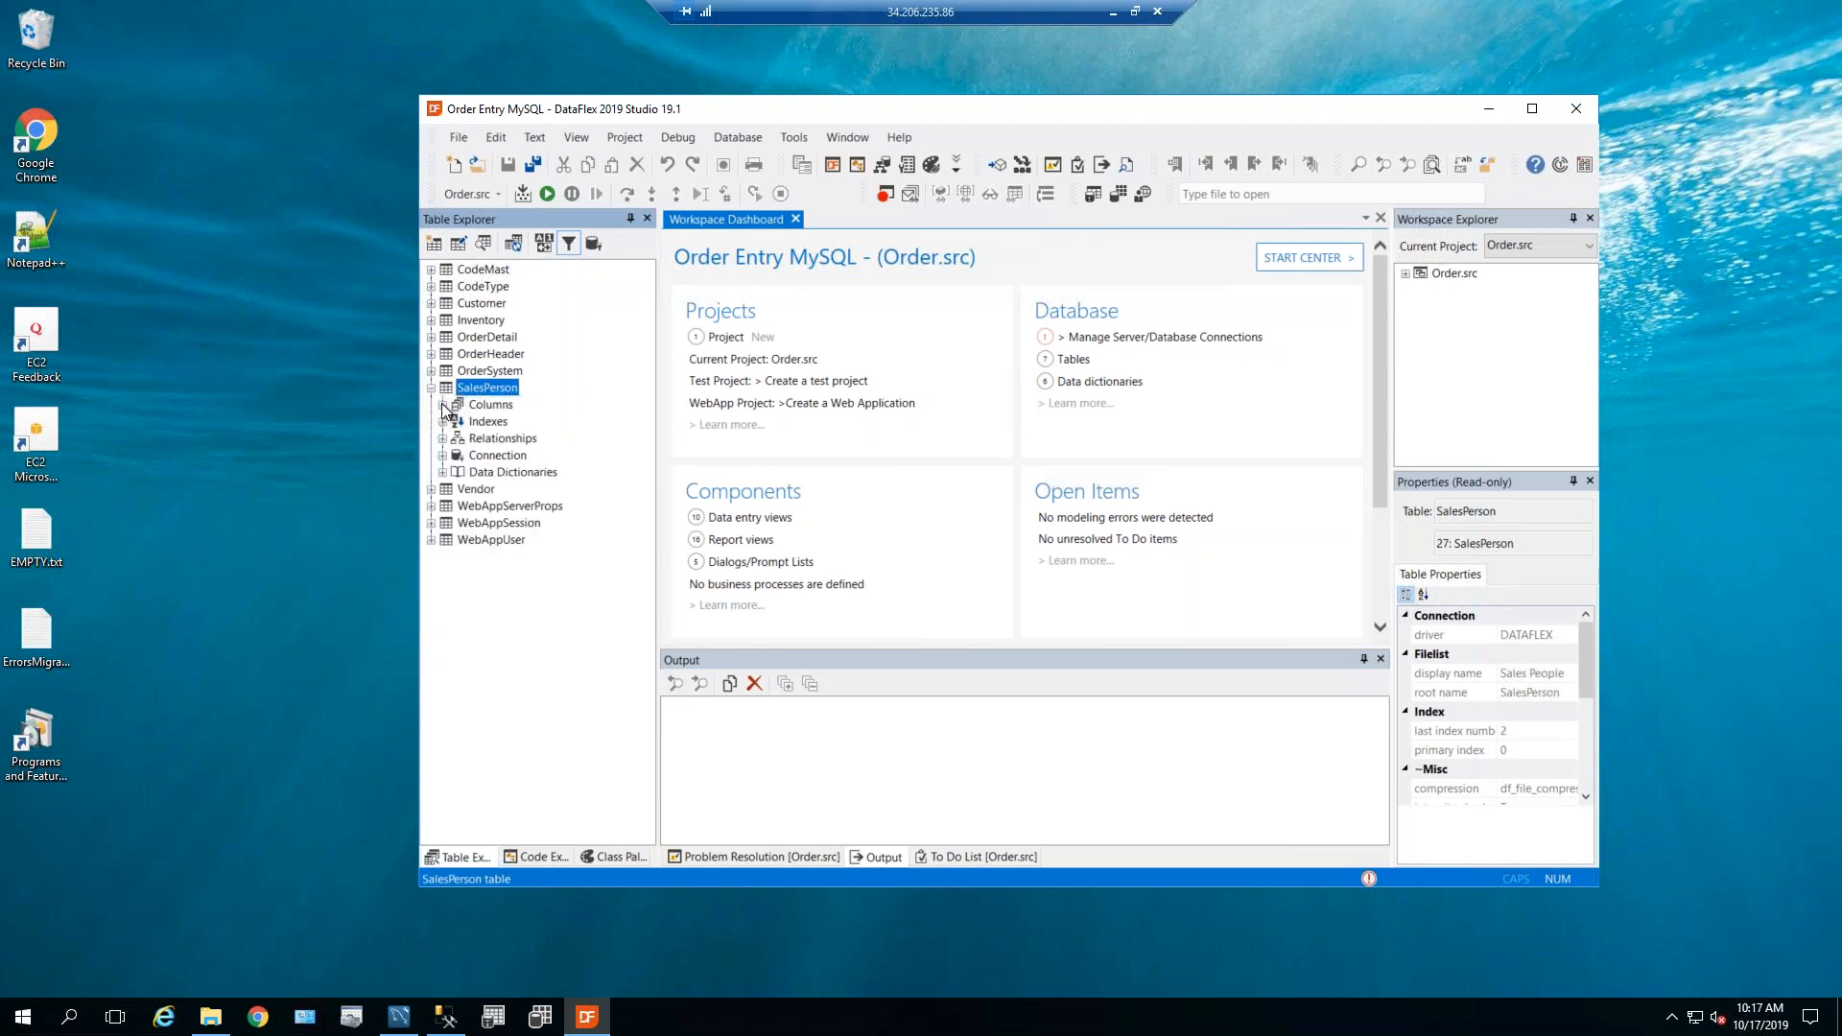
click(442, 456)
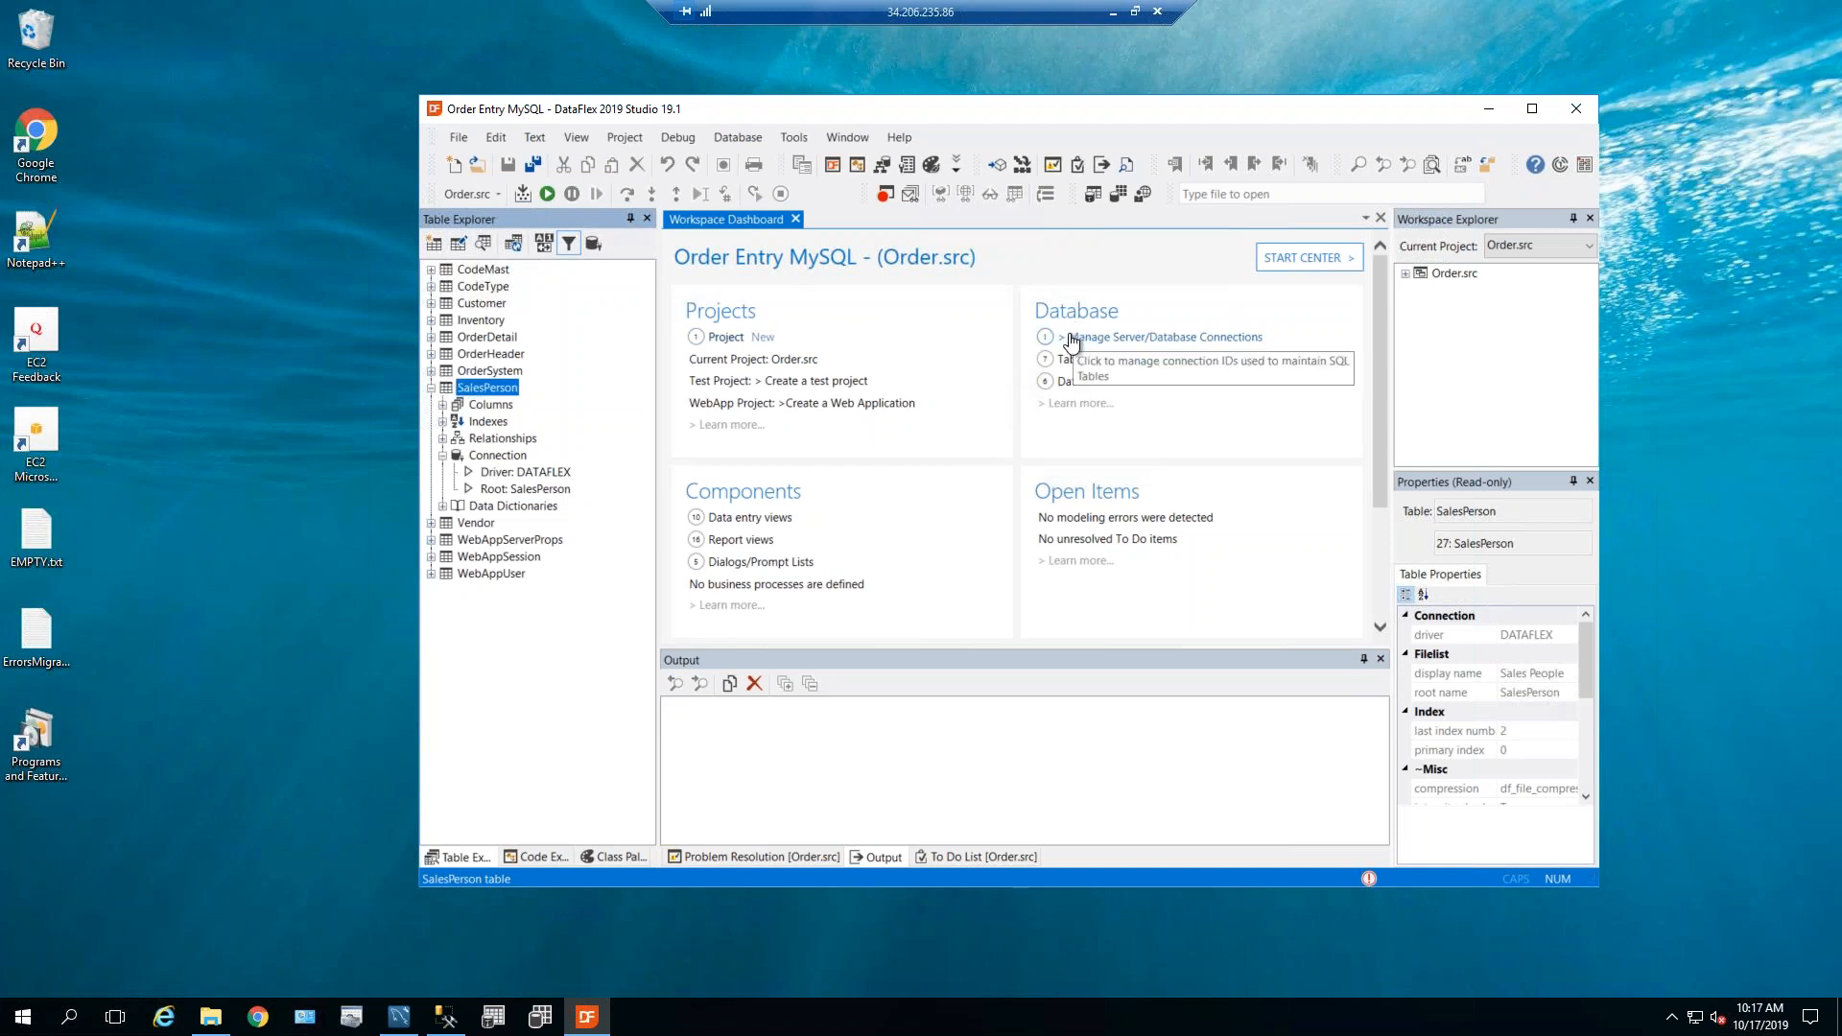
click(735, 137)
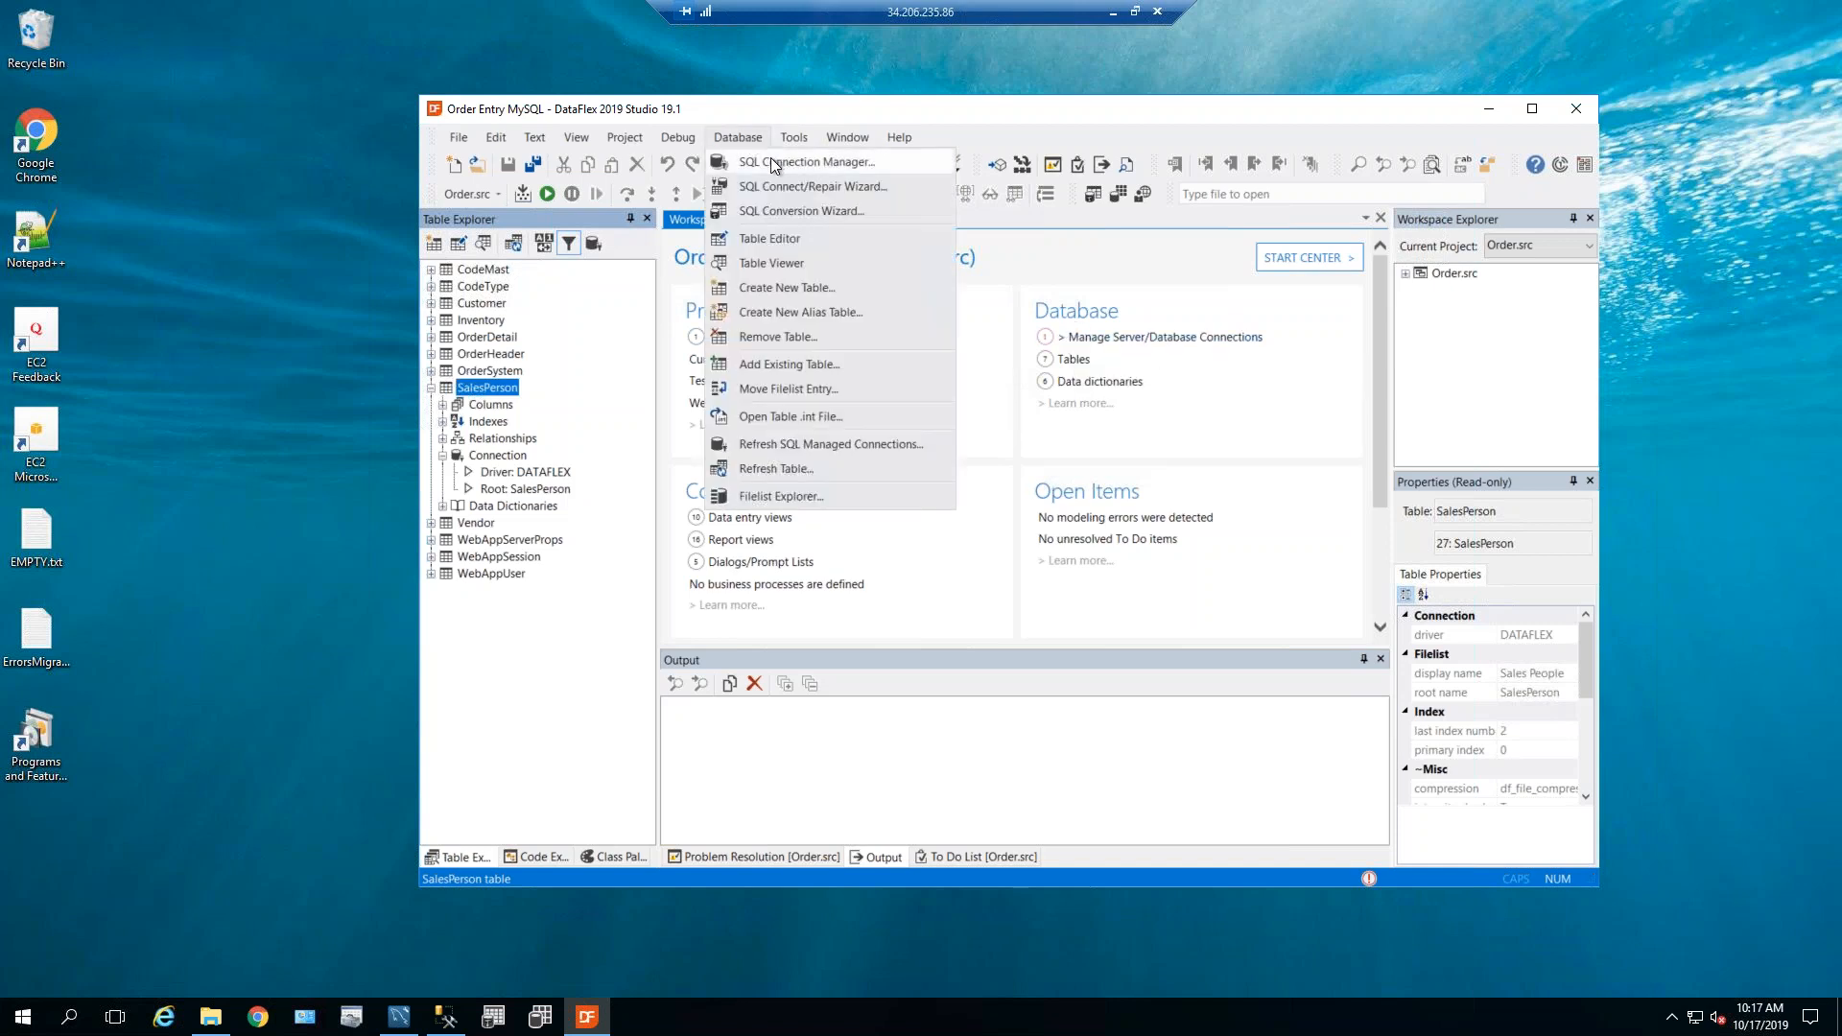
Open the empty SQL Connection Manager from the Database menu and start a new connection.
click(771, 158)
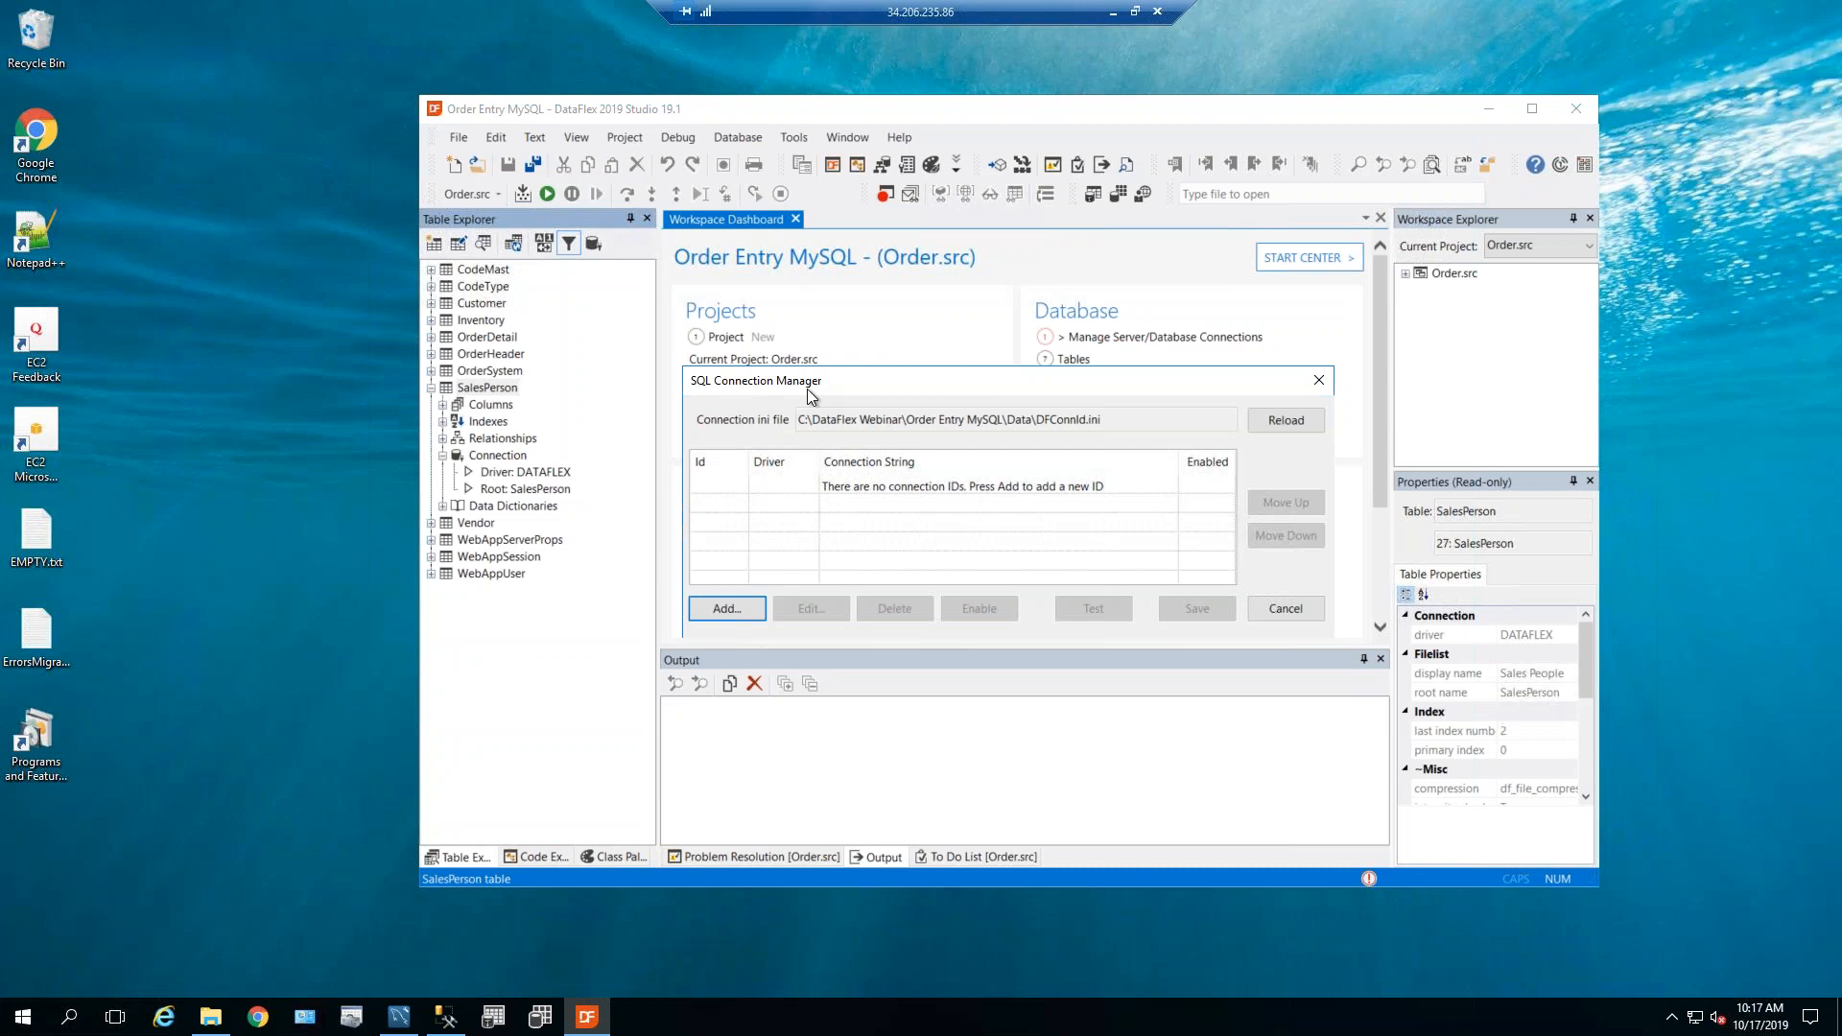
click(725, 611)
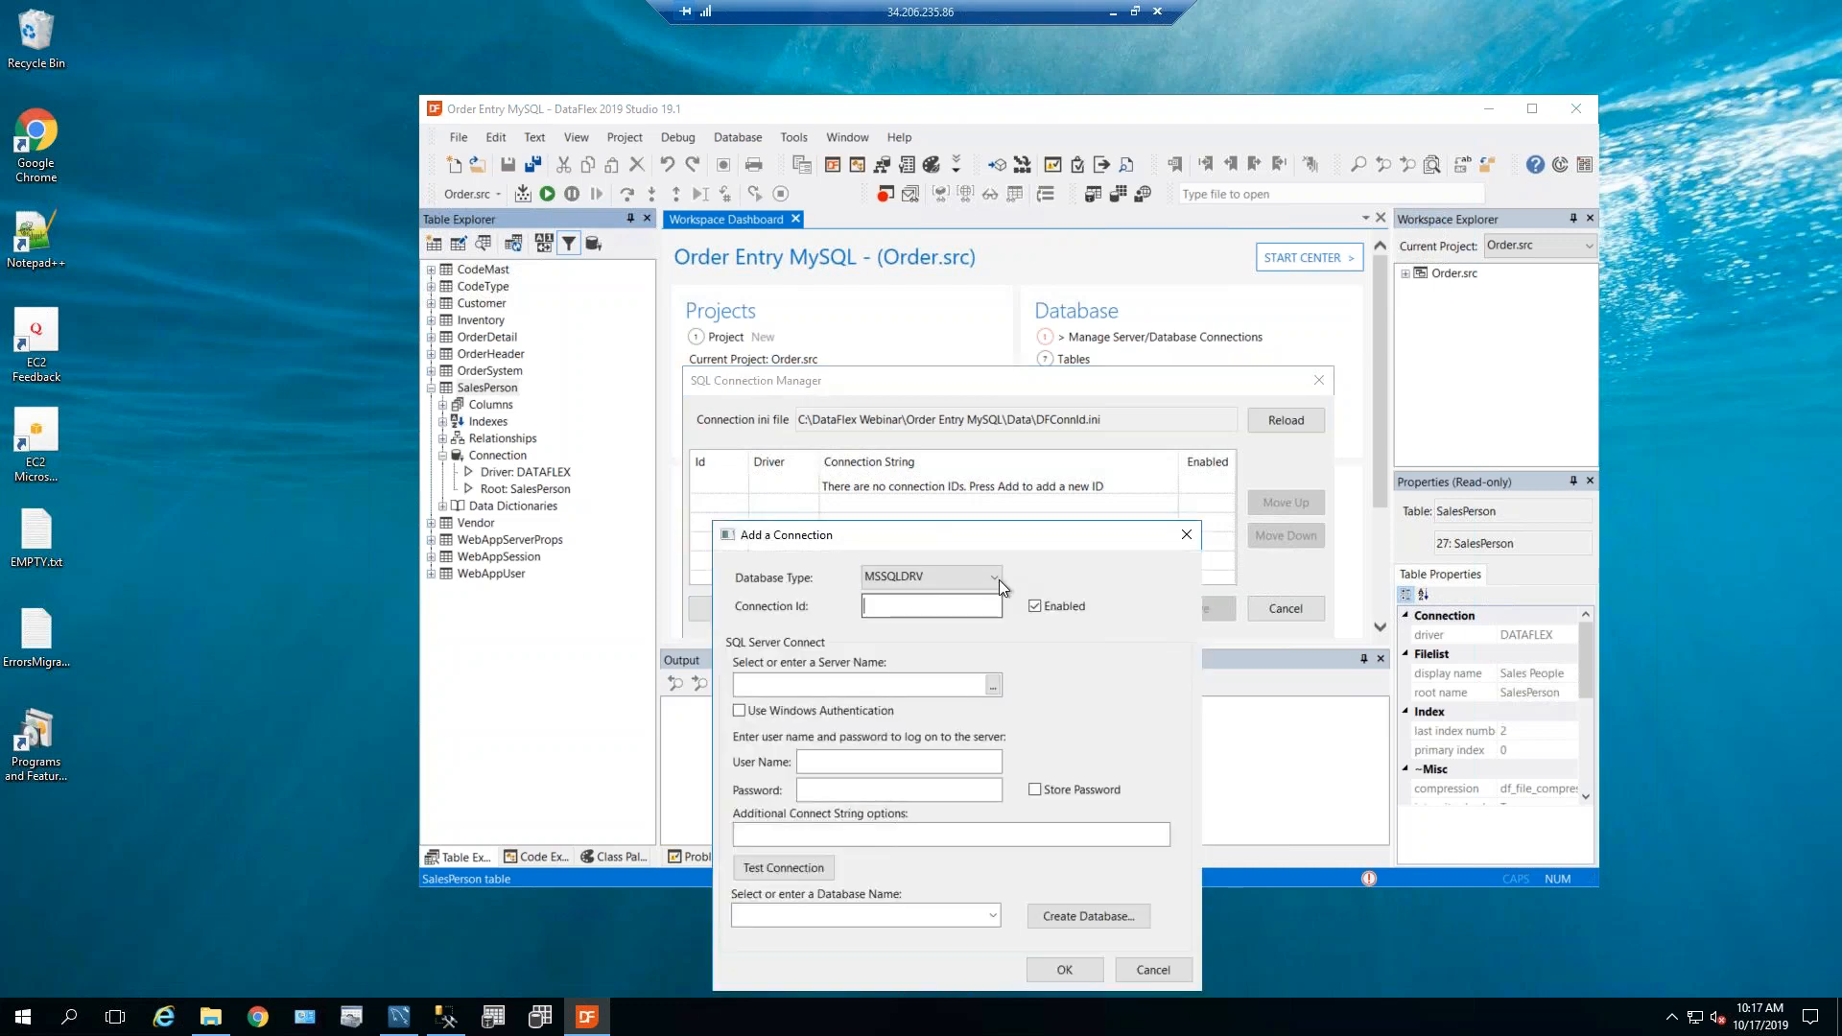
Choose ODBC_DRV as the Database Type in the Add a Connection dialog.
click(998, 579)
click(973, 609)
click(982, 578)
click(973, 606)
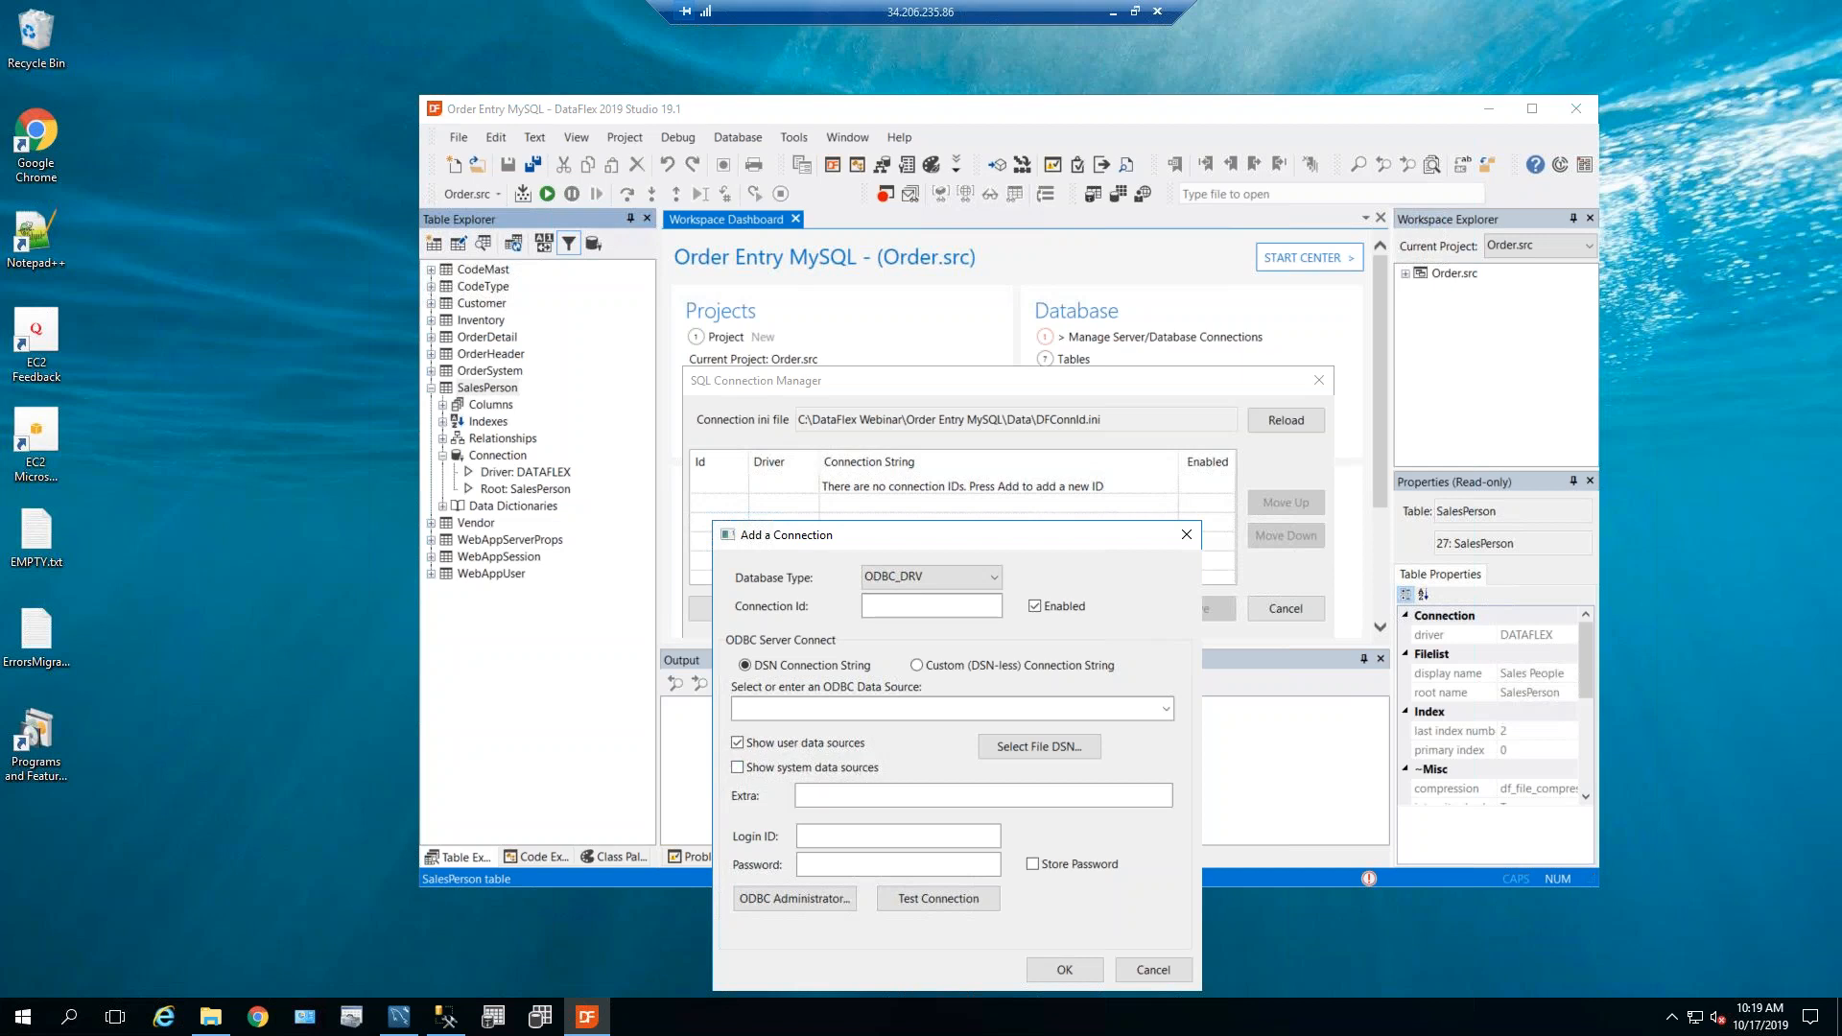
Create connection MySQLOrderID on system data source OrderDSN, test the login successfully, and confirm.
click(888, 608)
text(MySQLOrderID)
click(738, 769)
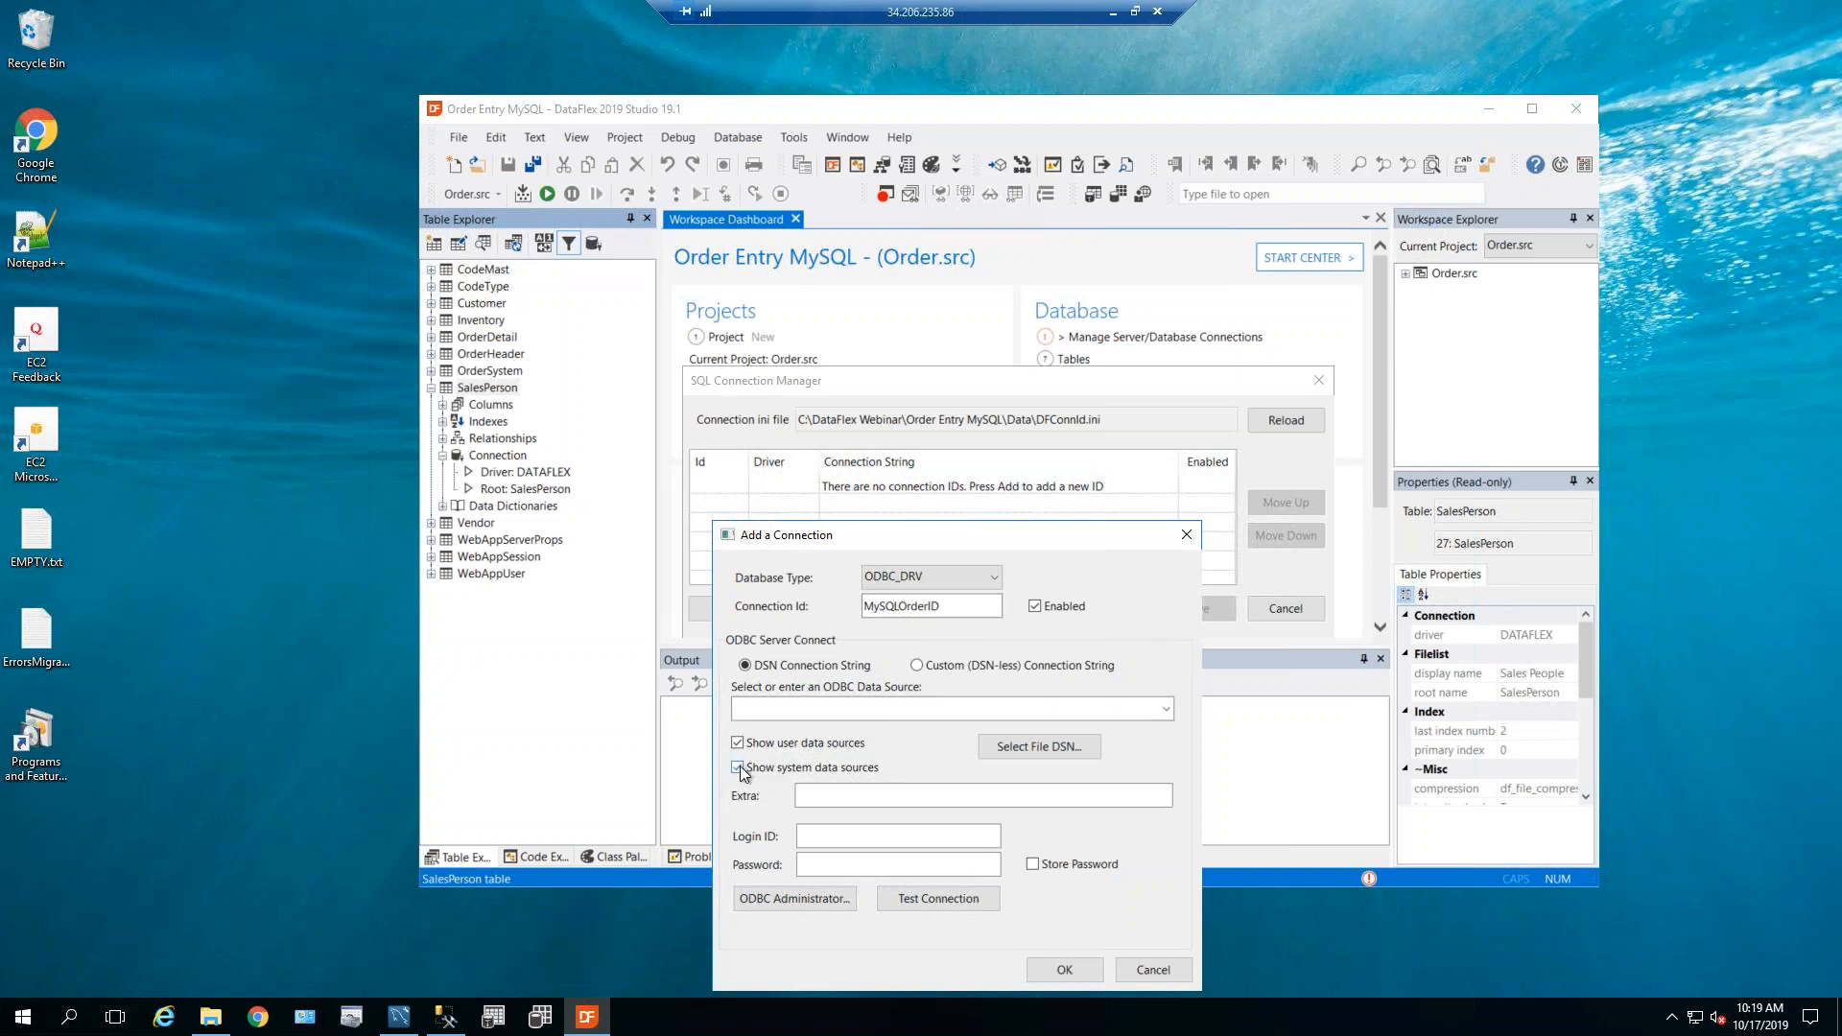
click(1166, 710)
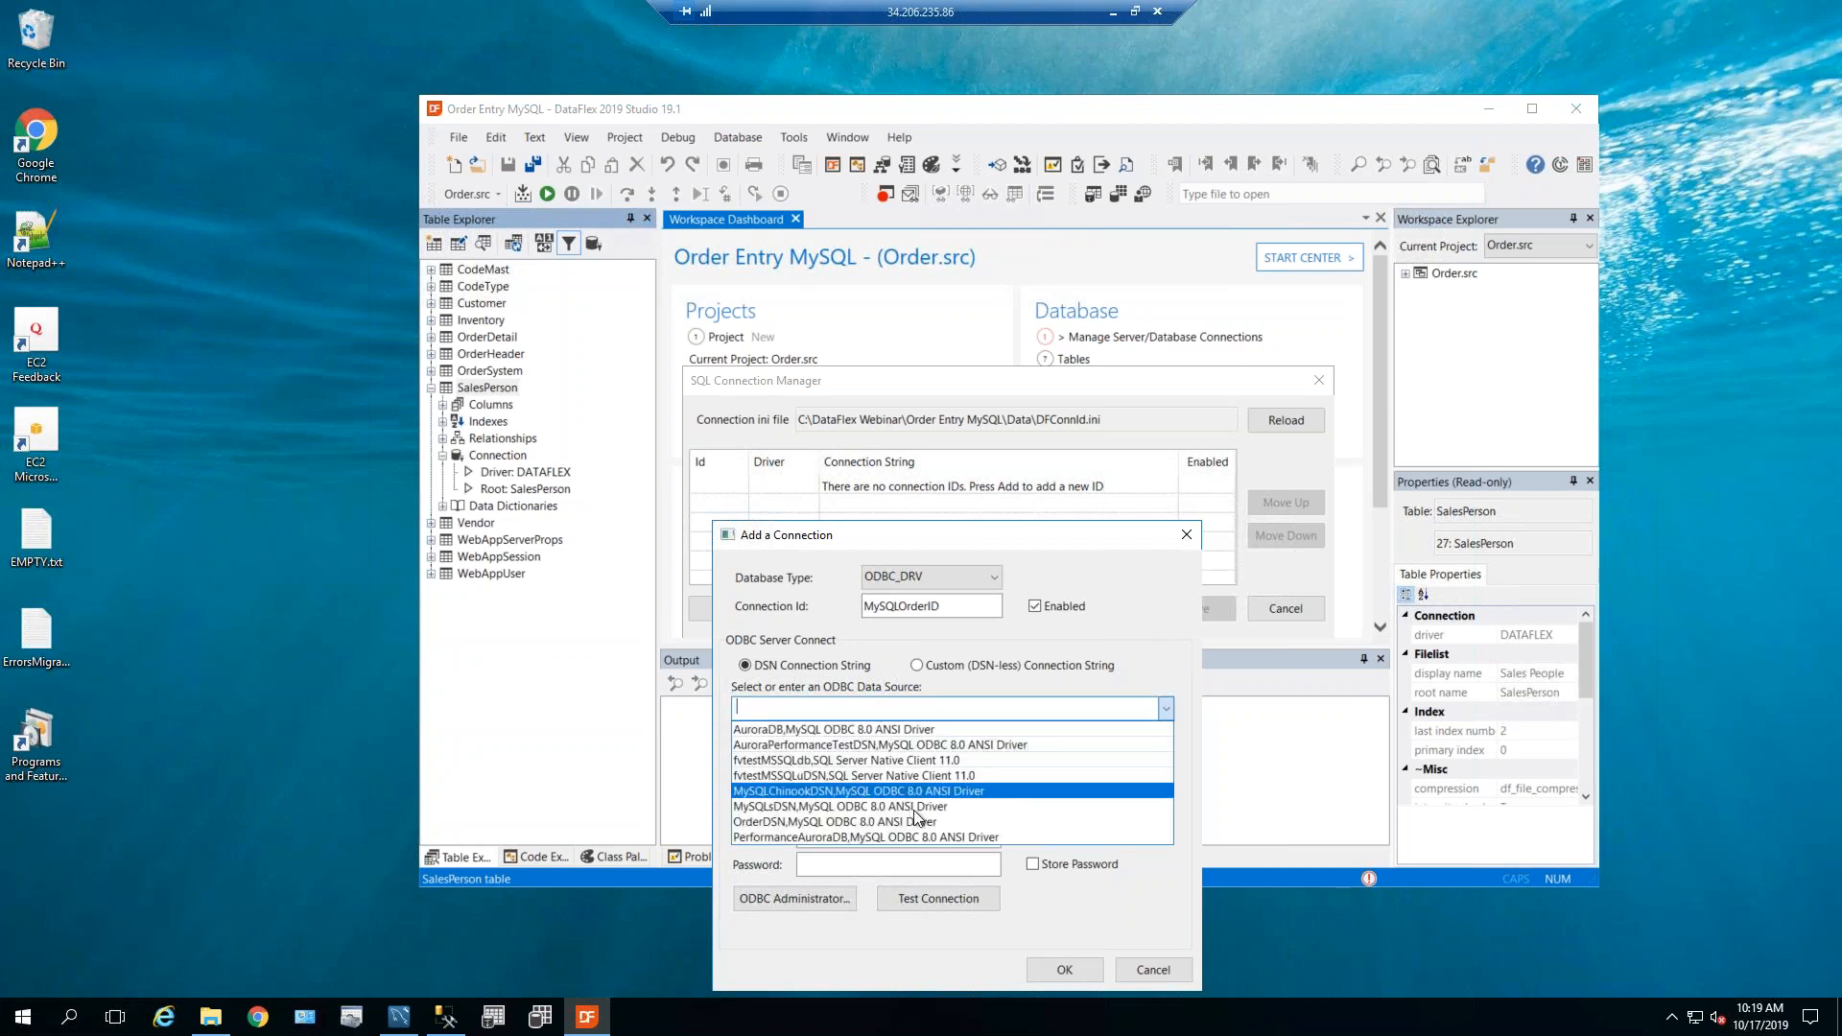
click(800, 822)
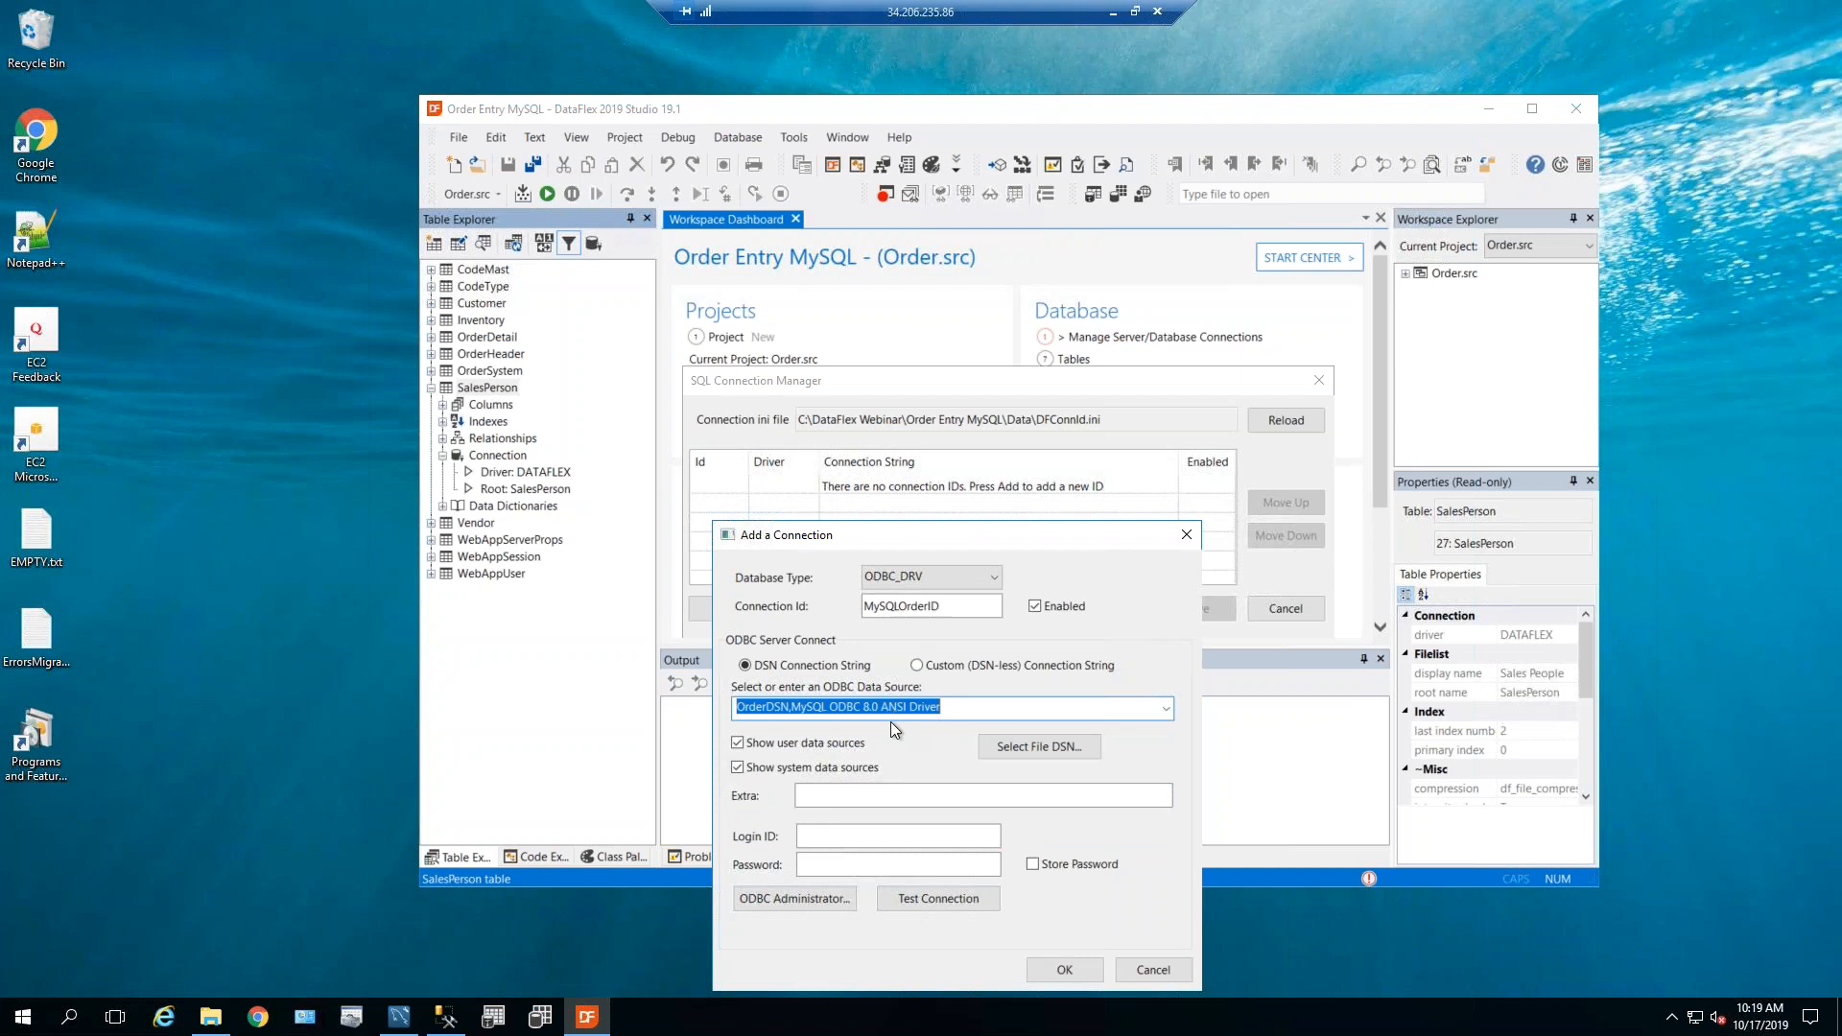
click(917, 901)
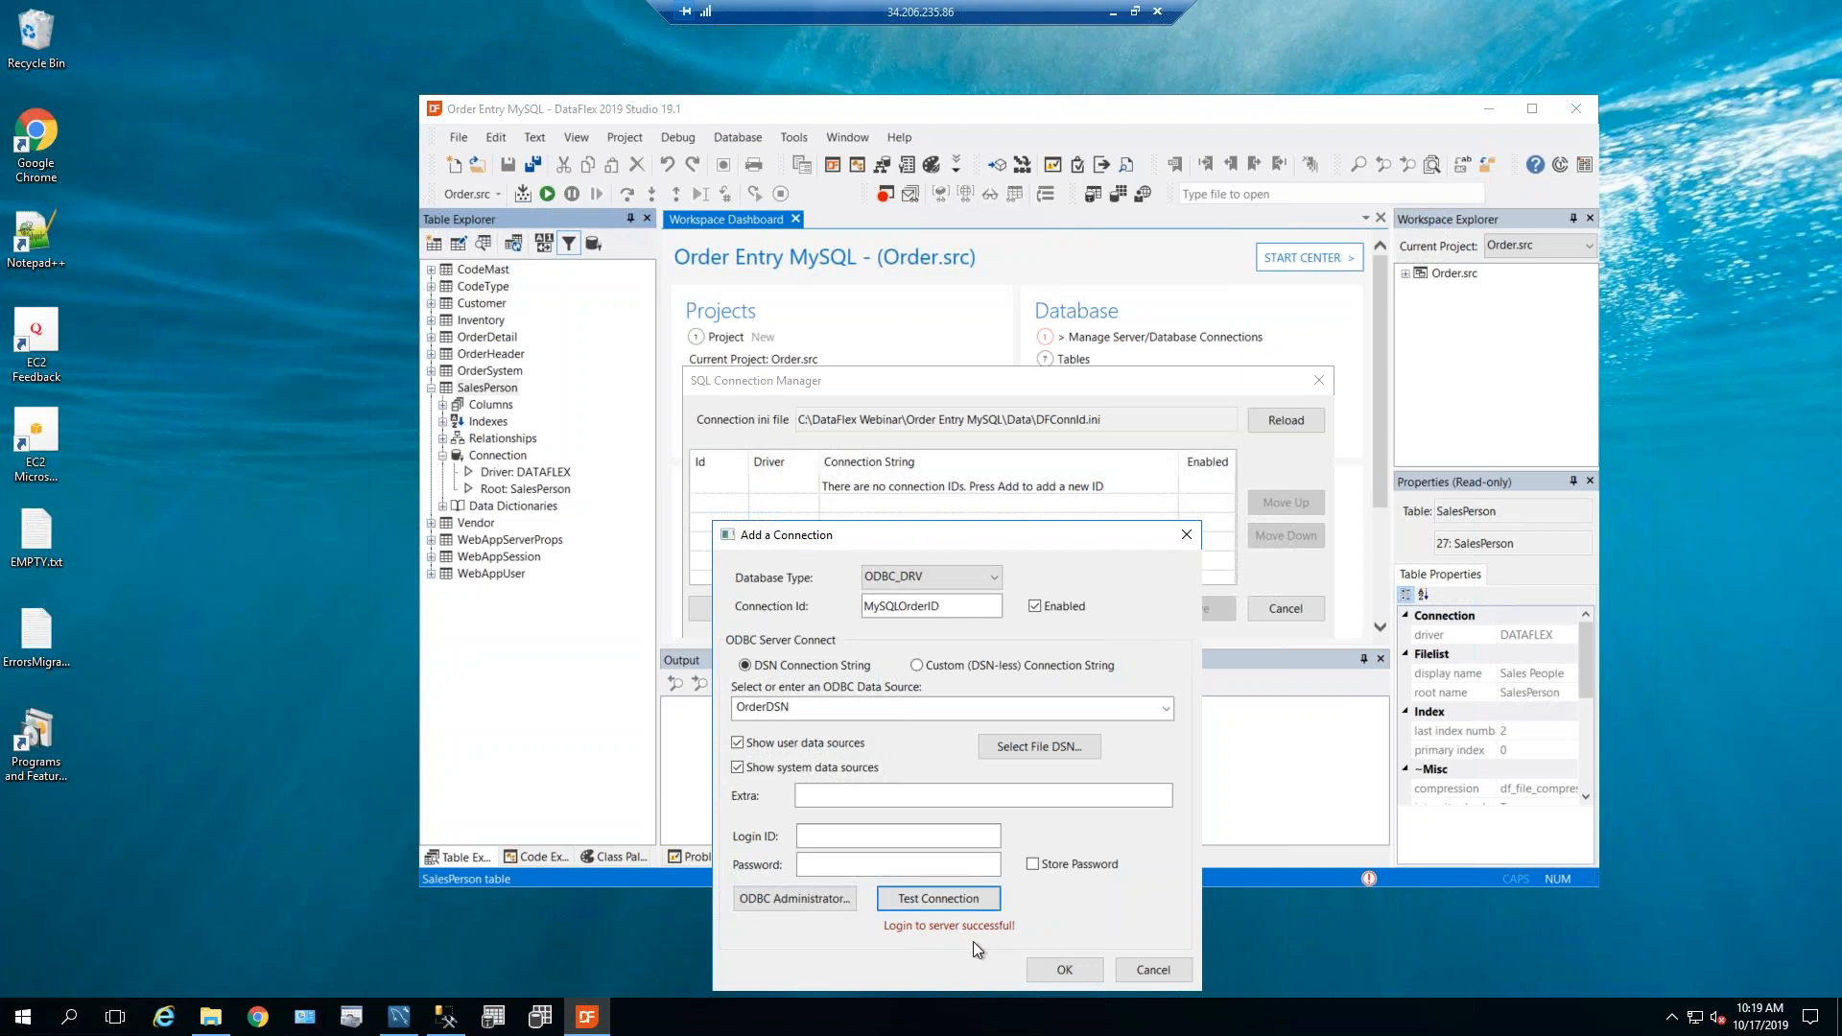
click(1063, 969)
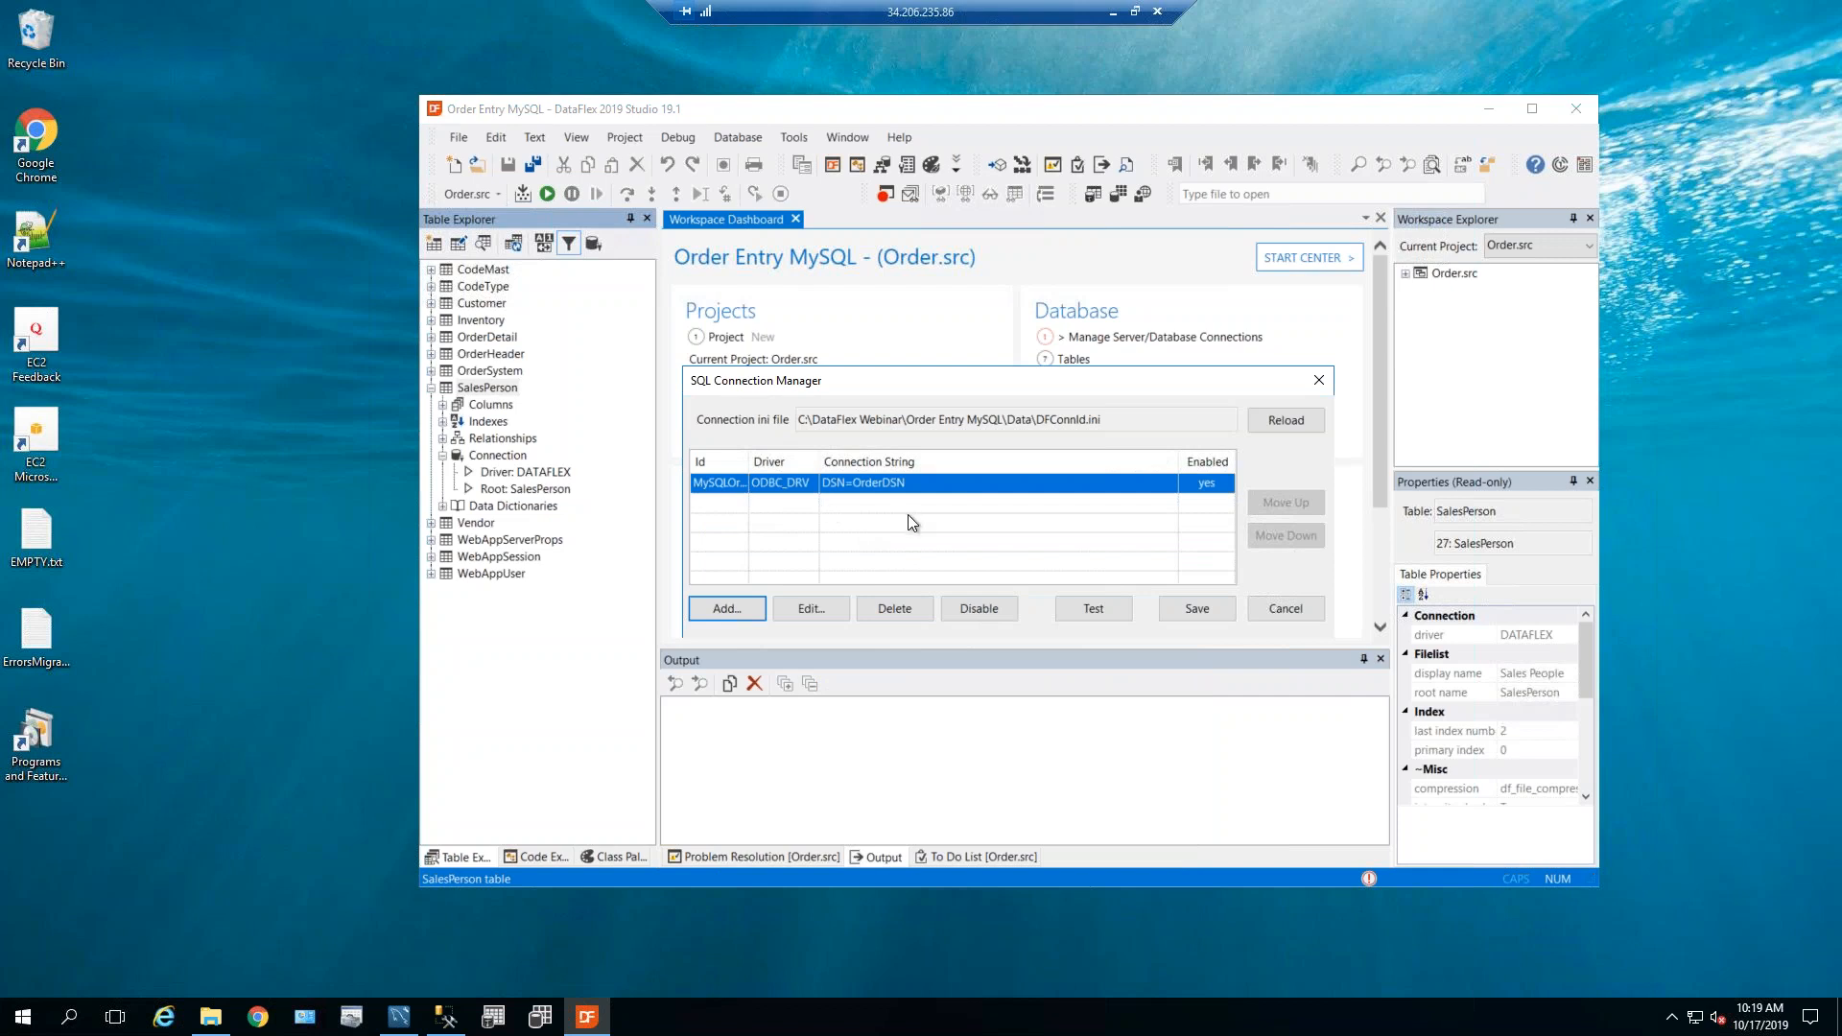
Close the SQL Connection Manager, keeping MySQLOrderID, and bring up the Database menu.
click(1178, 610)
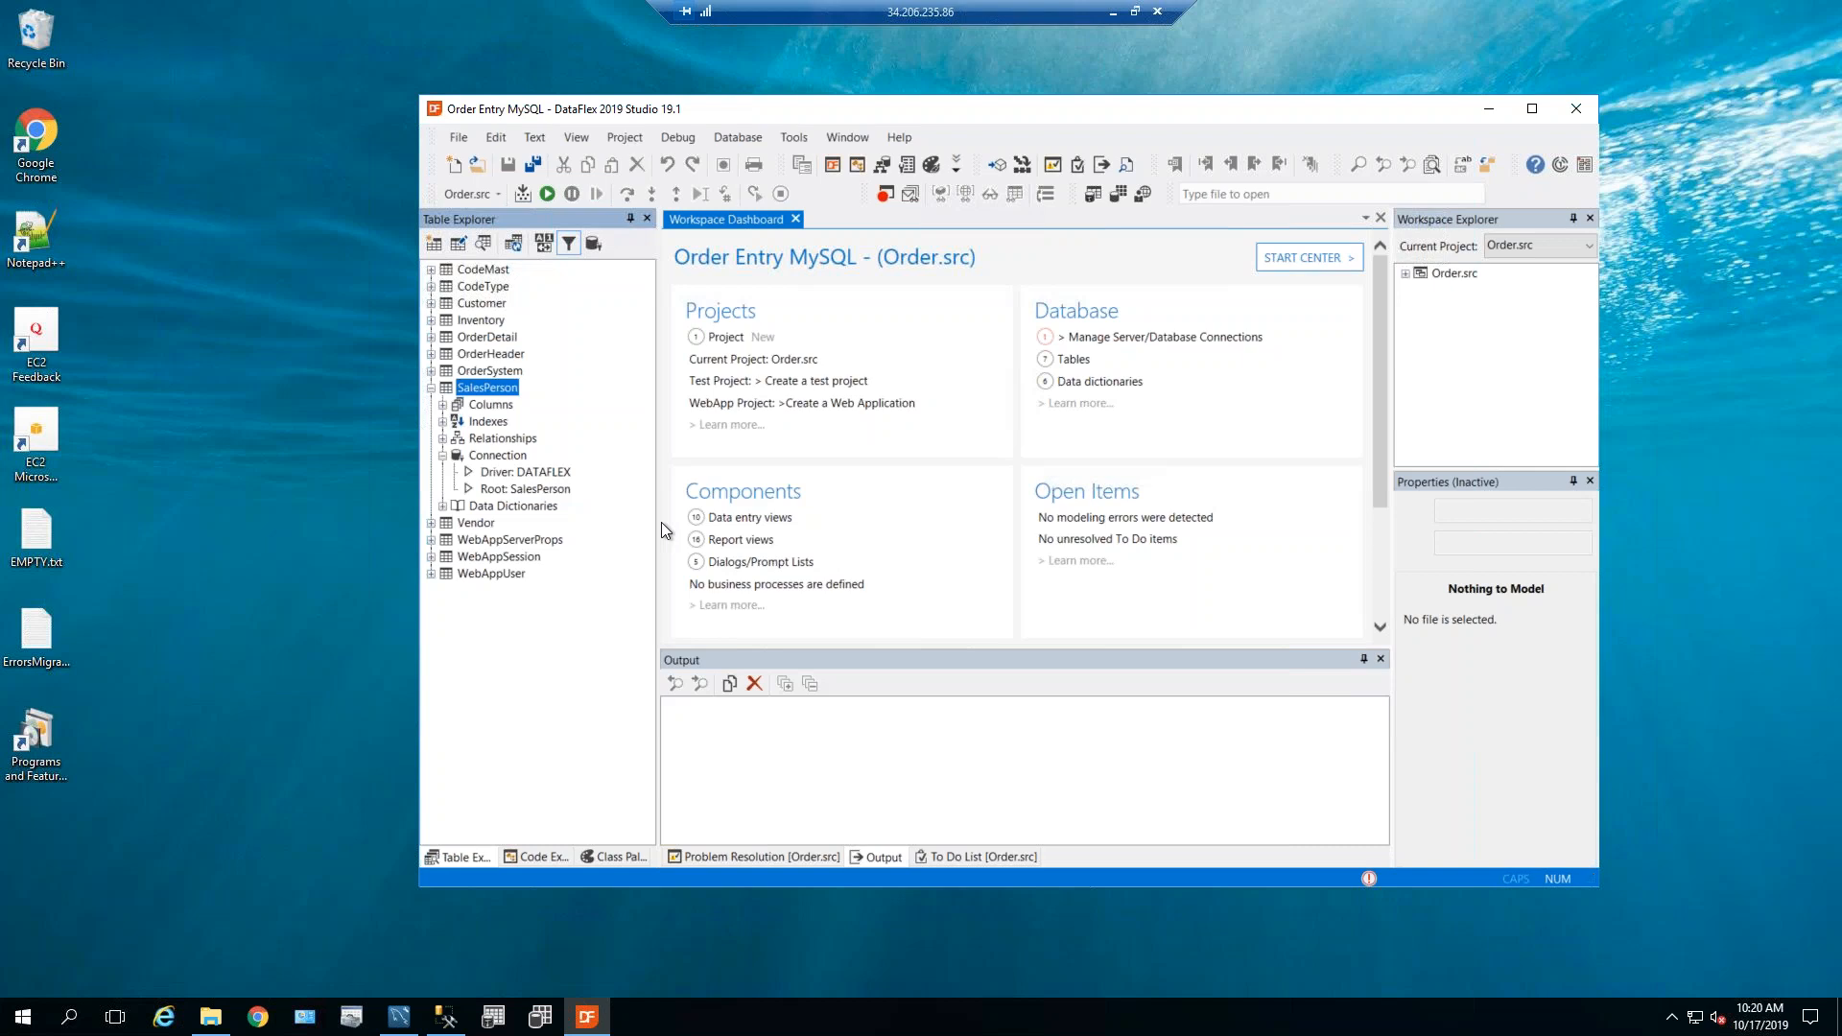
click(748, 143)
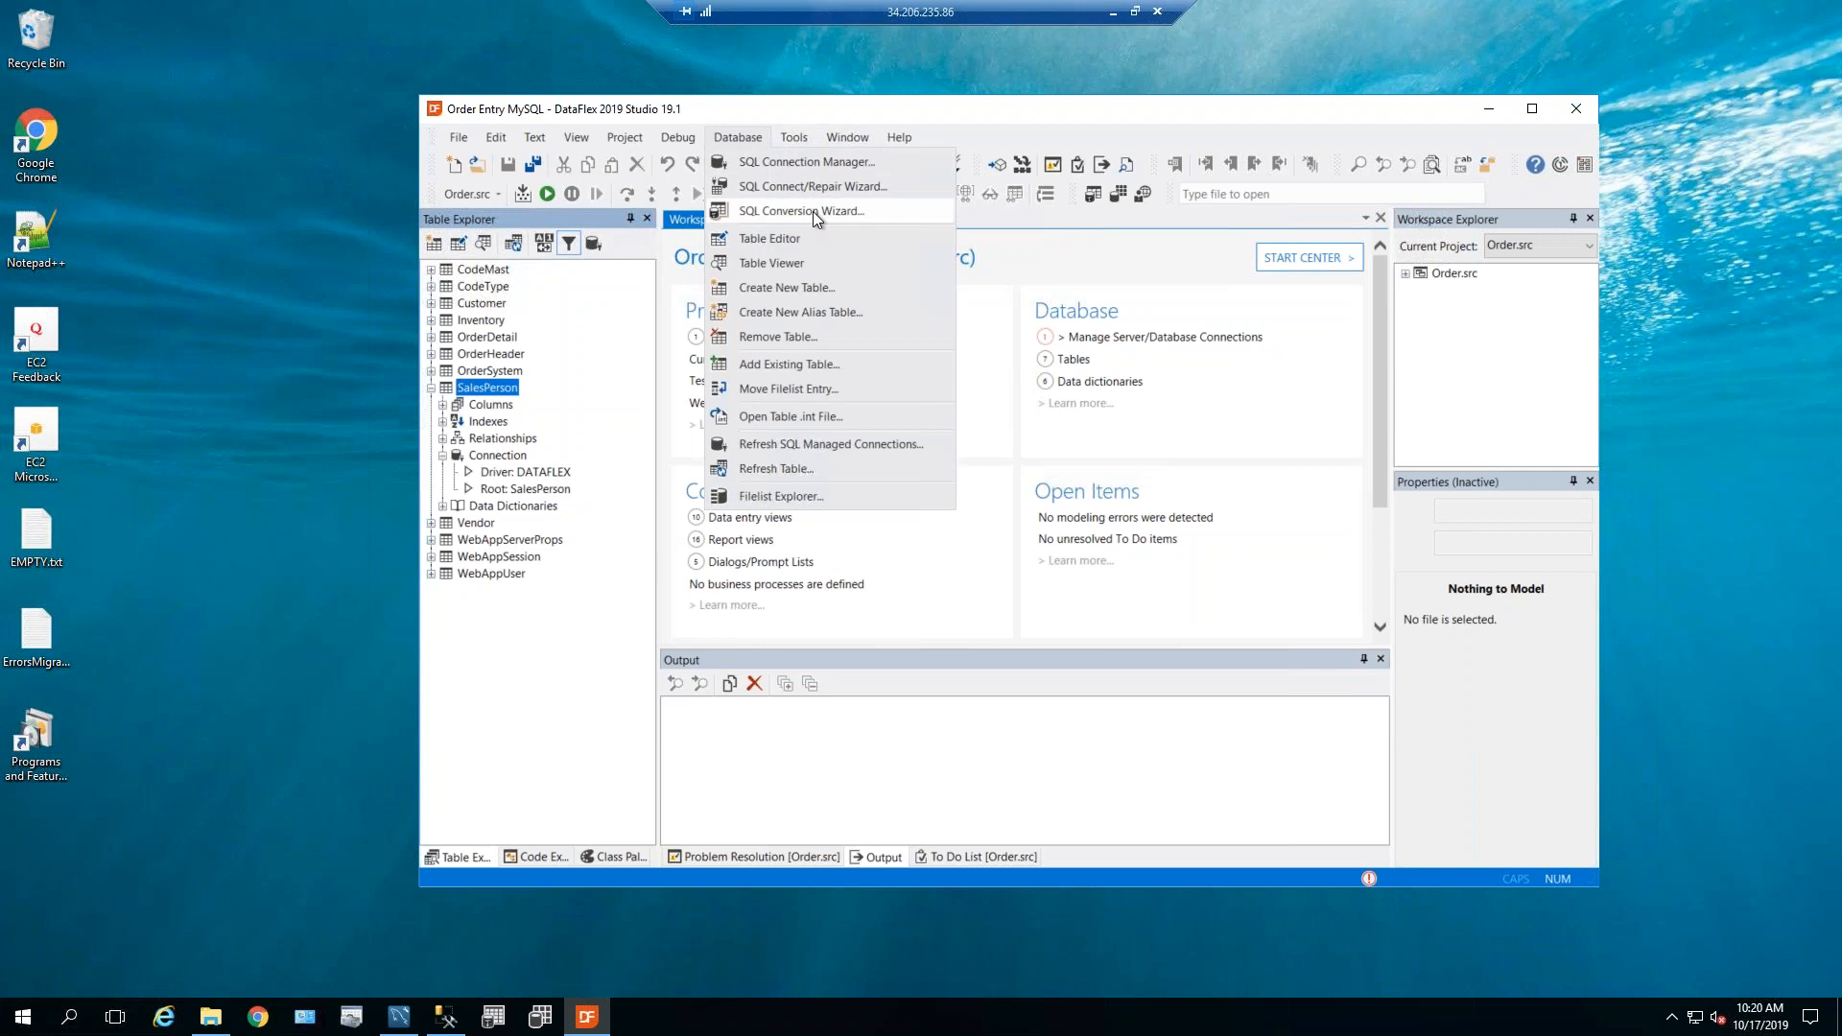
Run the SQL Conversion Wizard on MySQLOrderID, select all 12 tables, and analyze them.
click(814, 211)
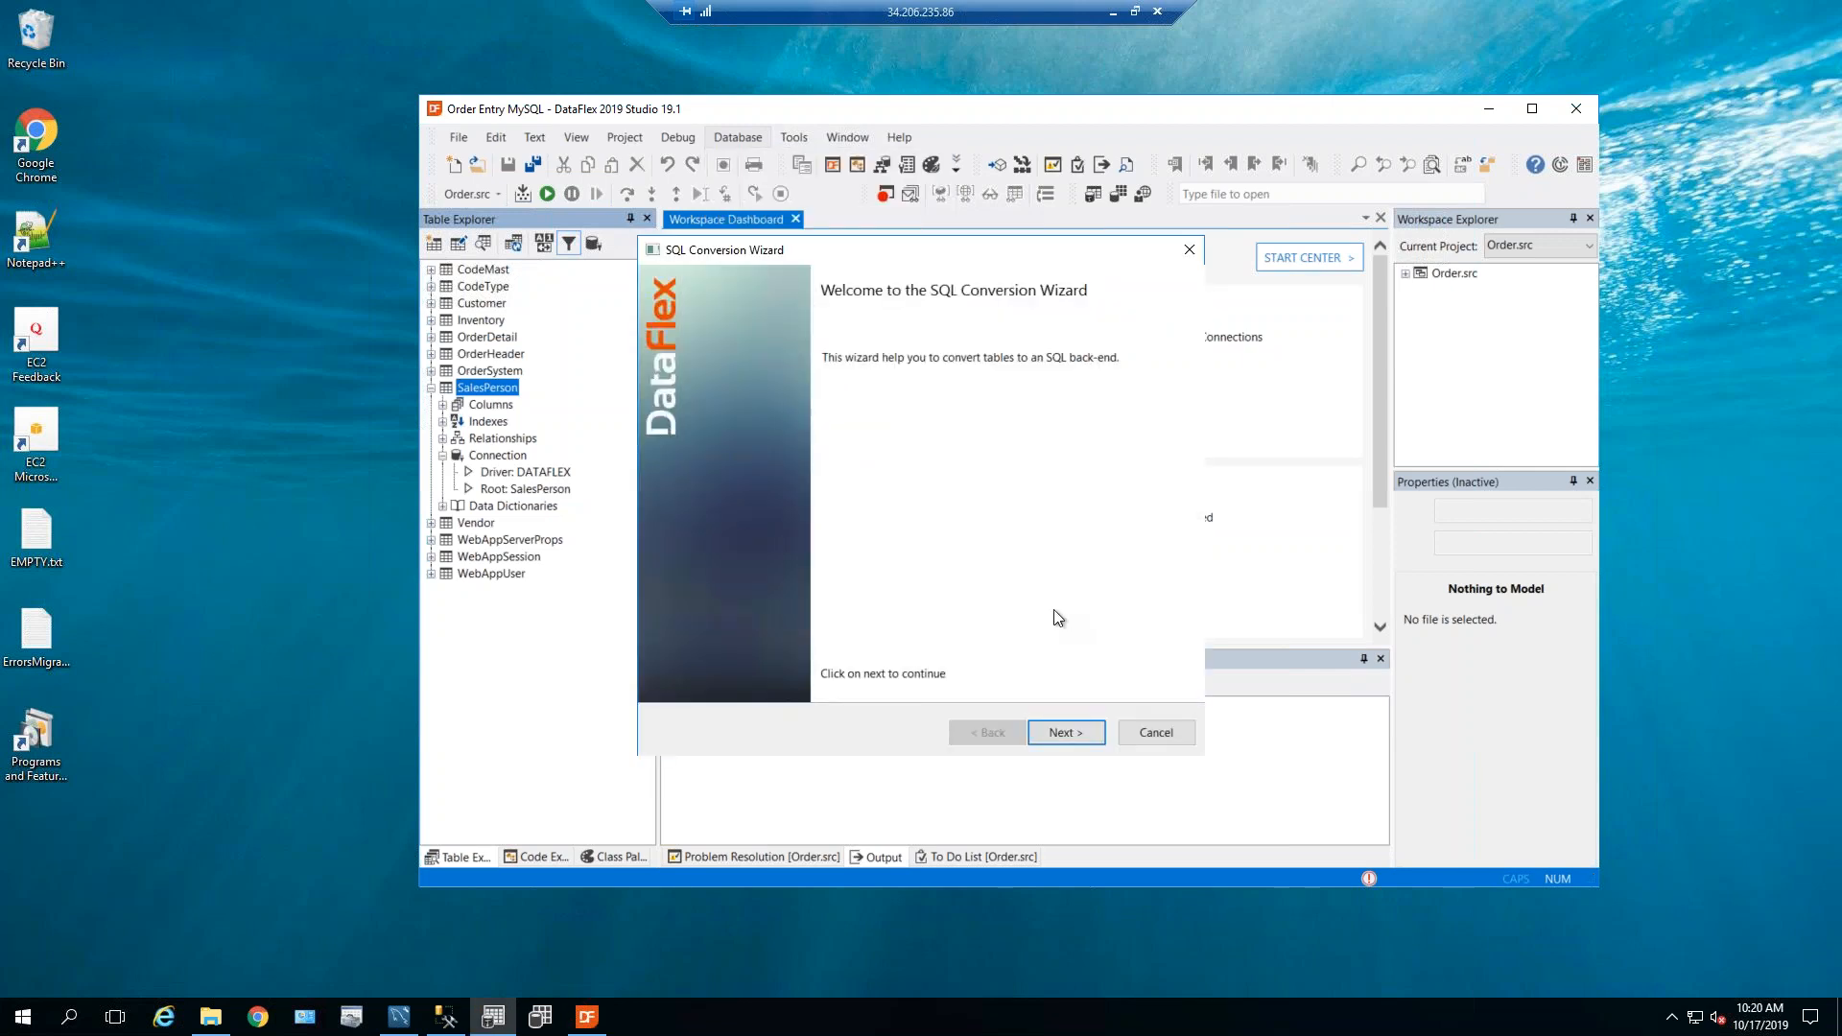
click(1073, 732)
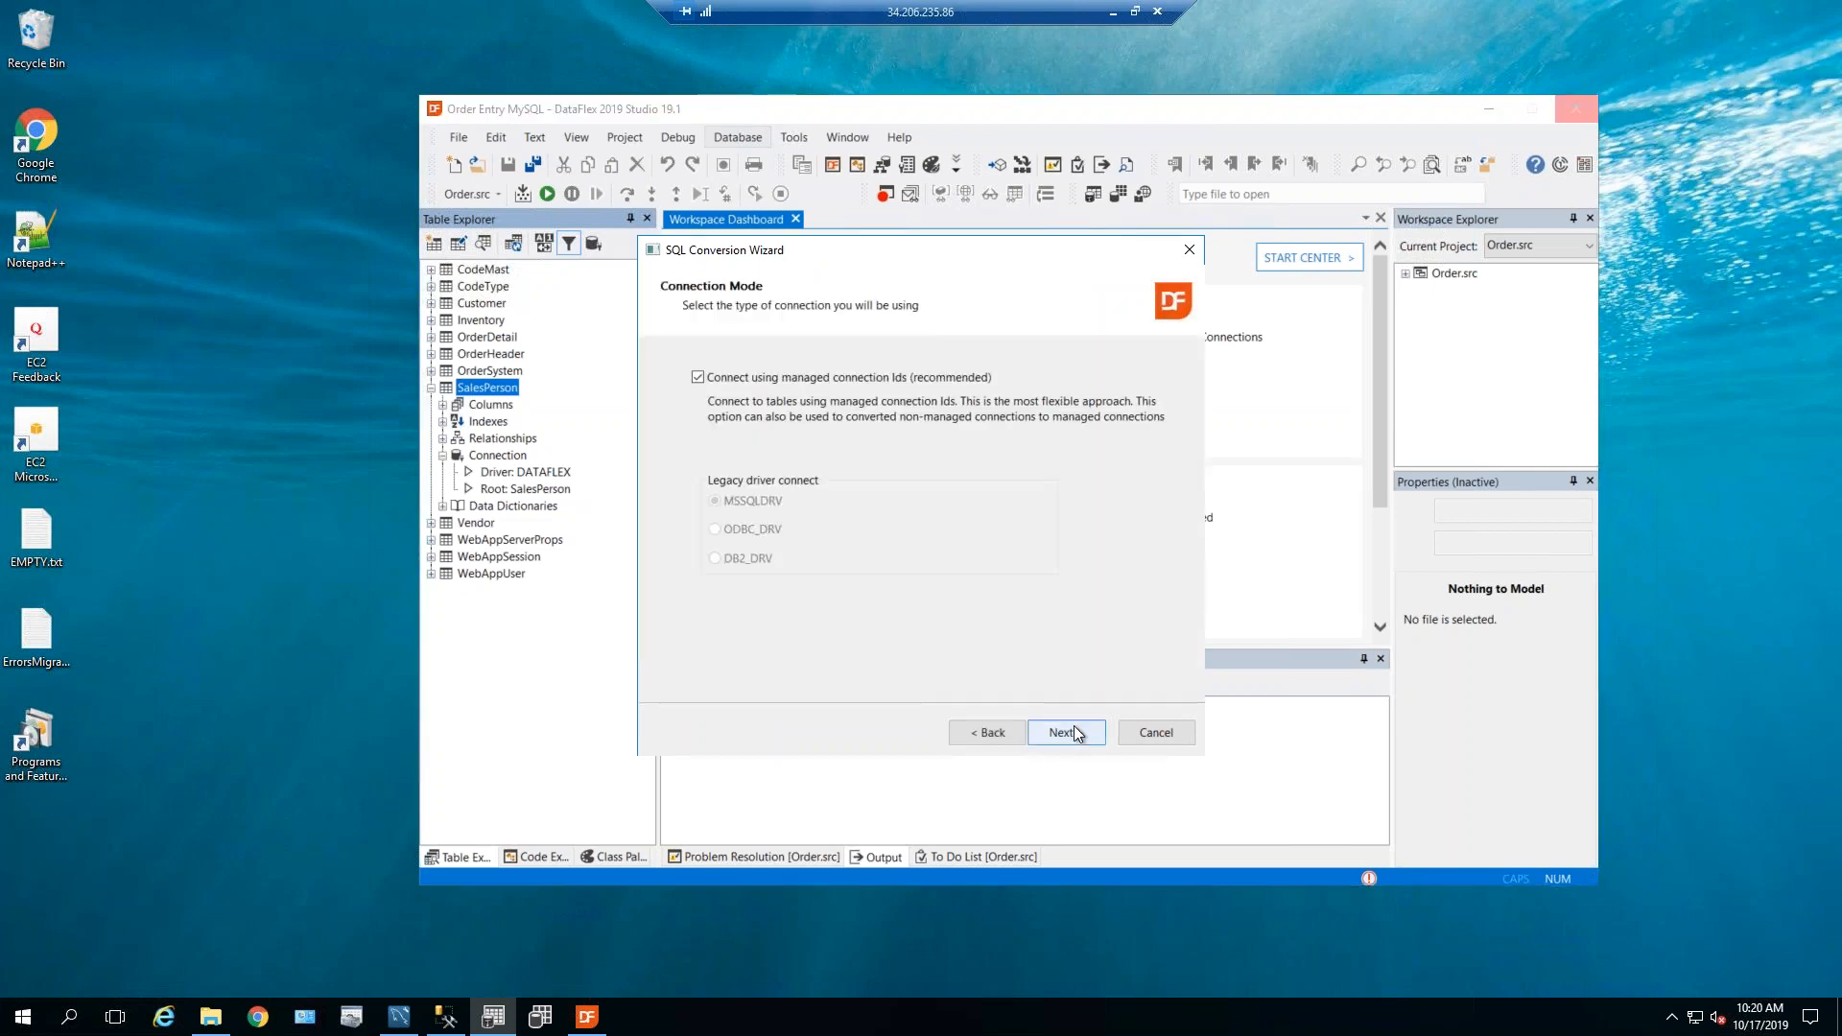
click(1078, 735)
click(1079, 736)
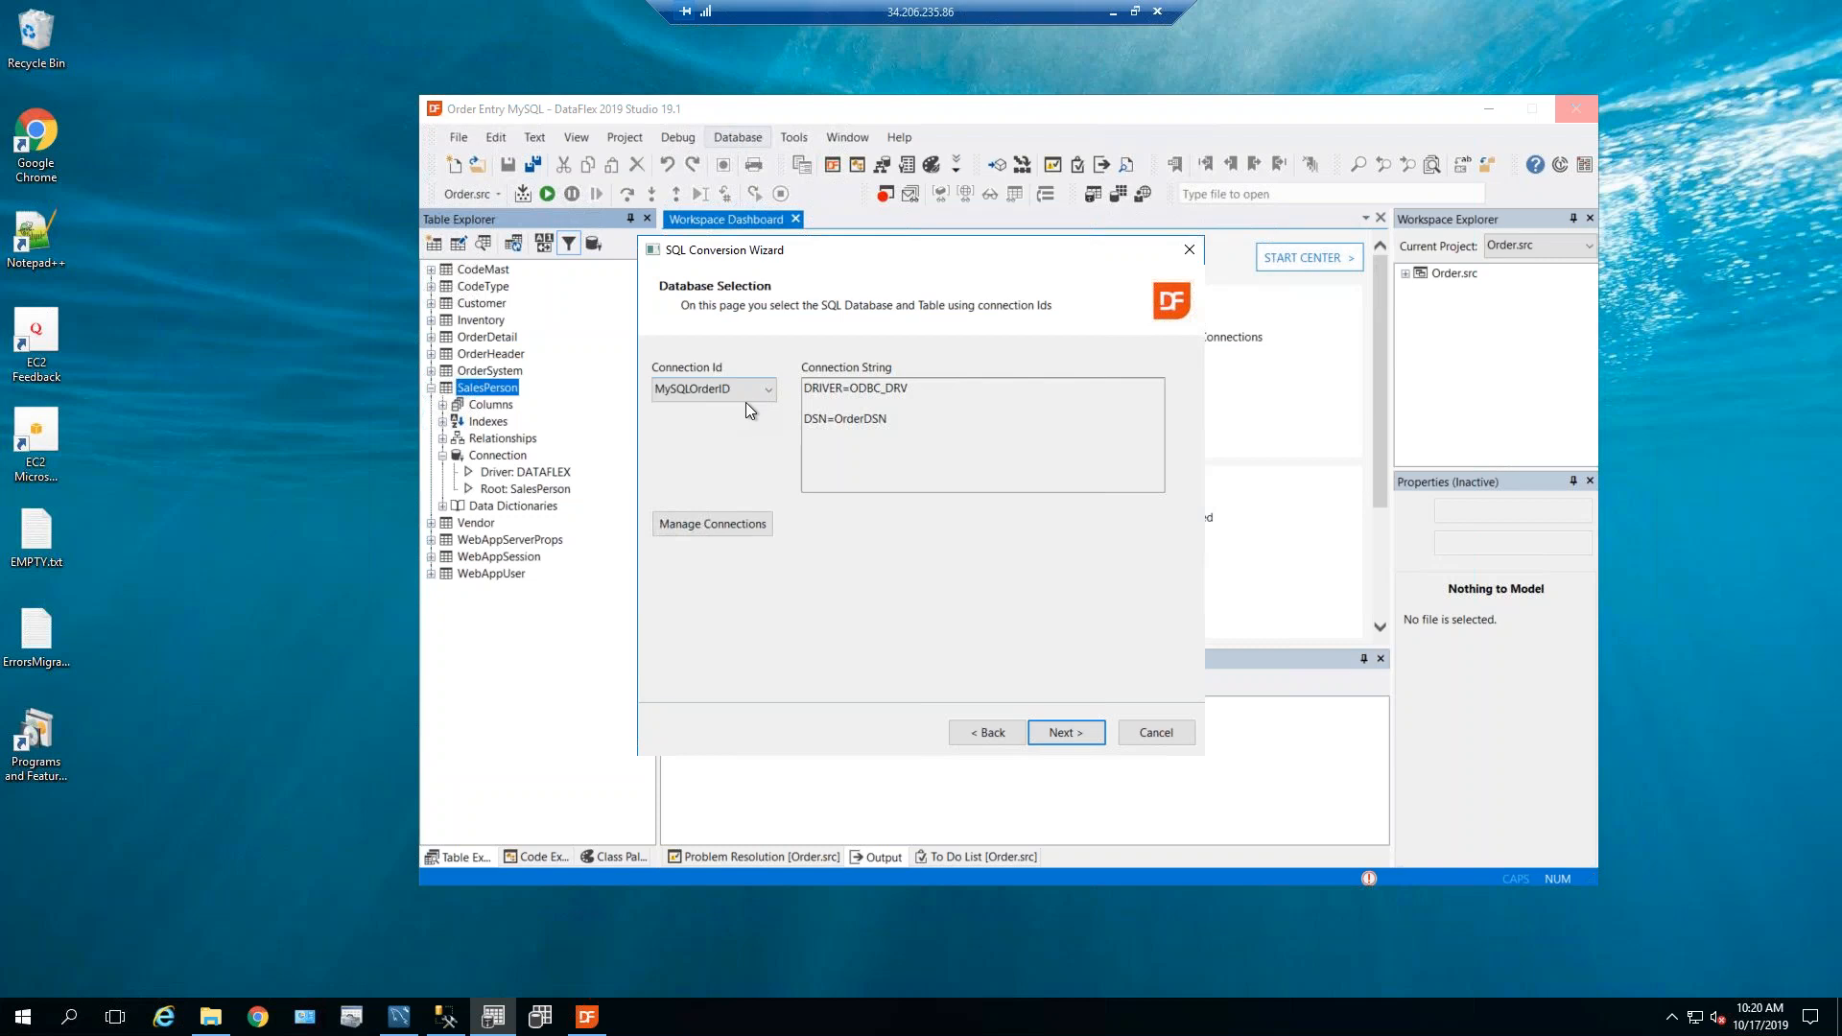
click(1059, 735)
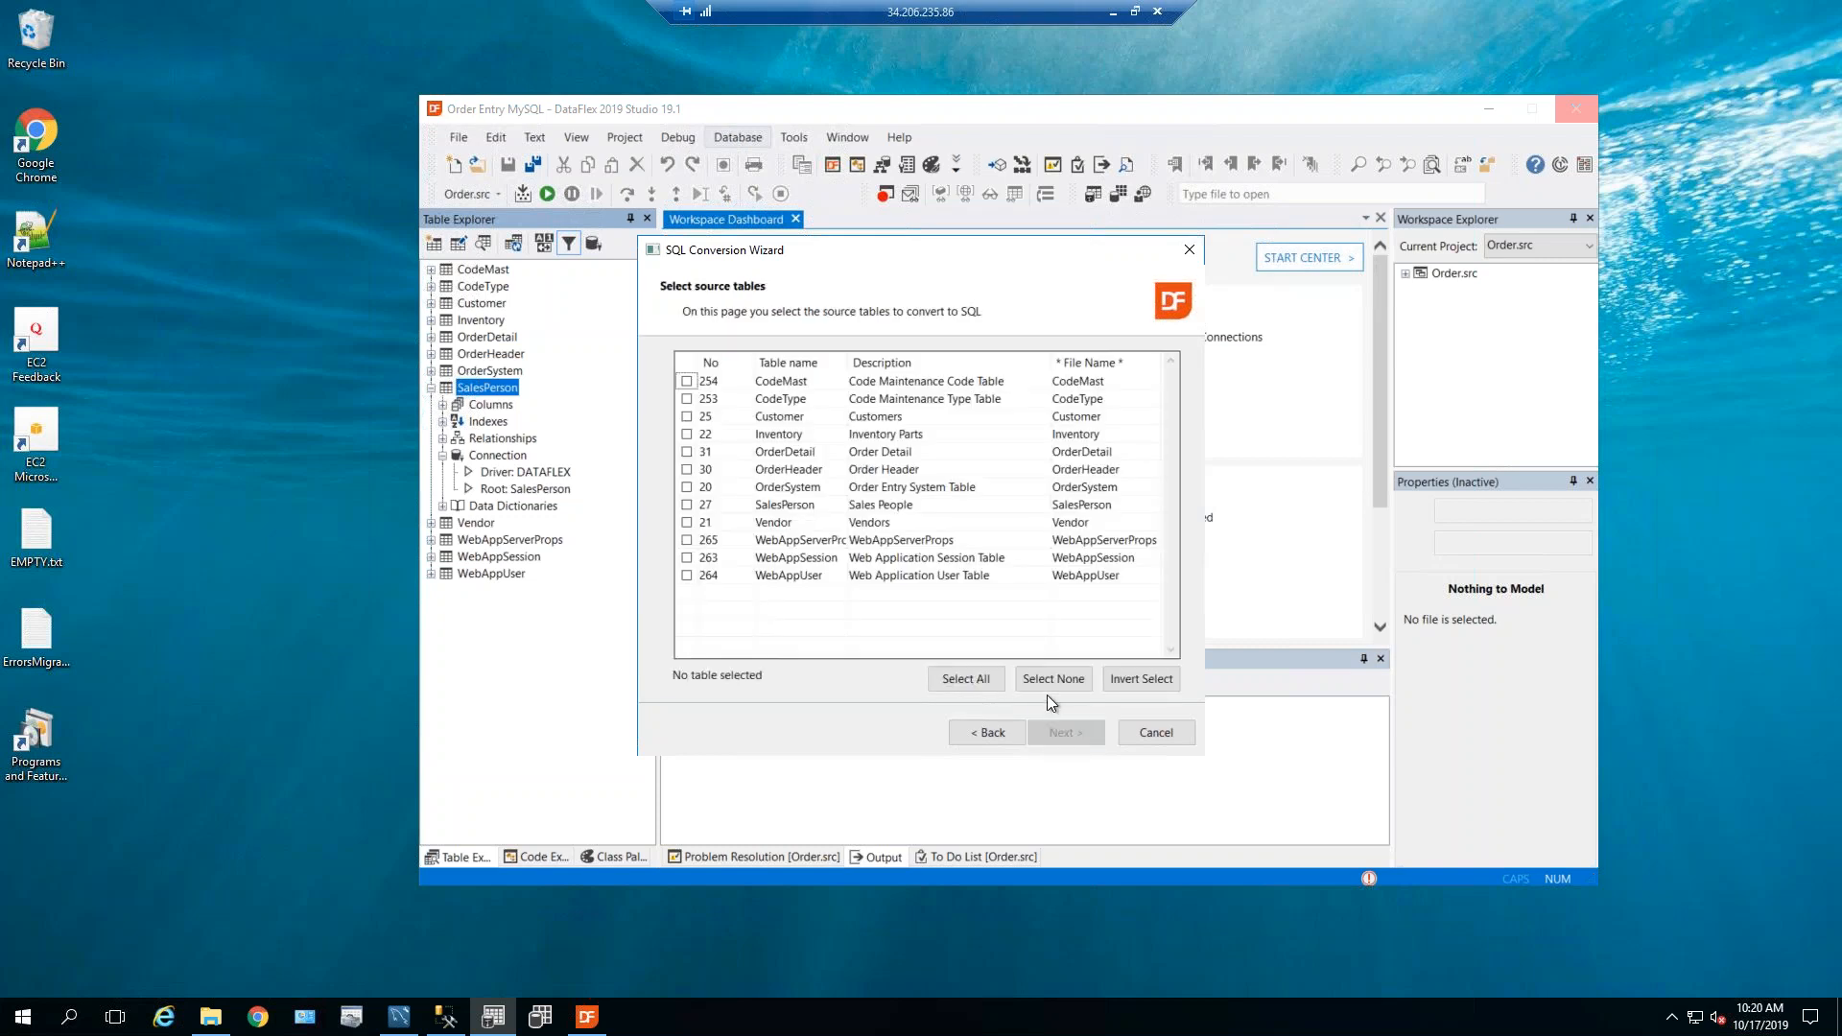
click(1135, 679)
click(980, 679)
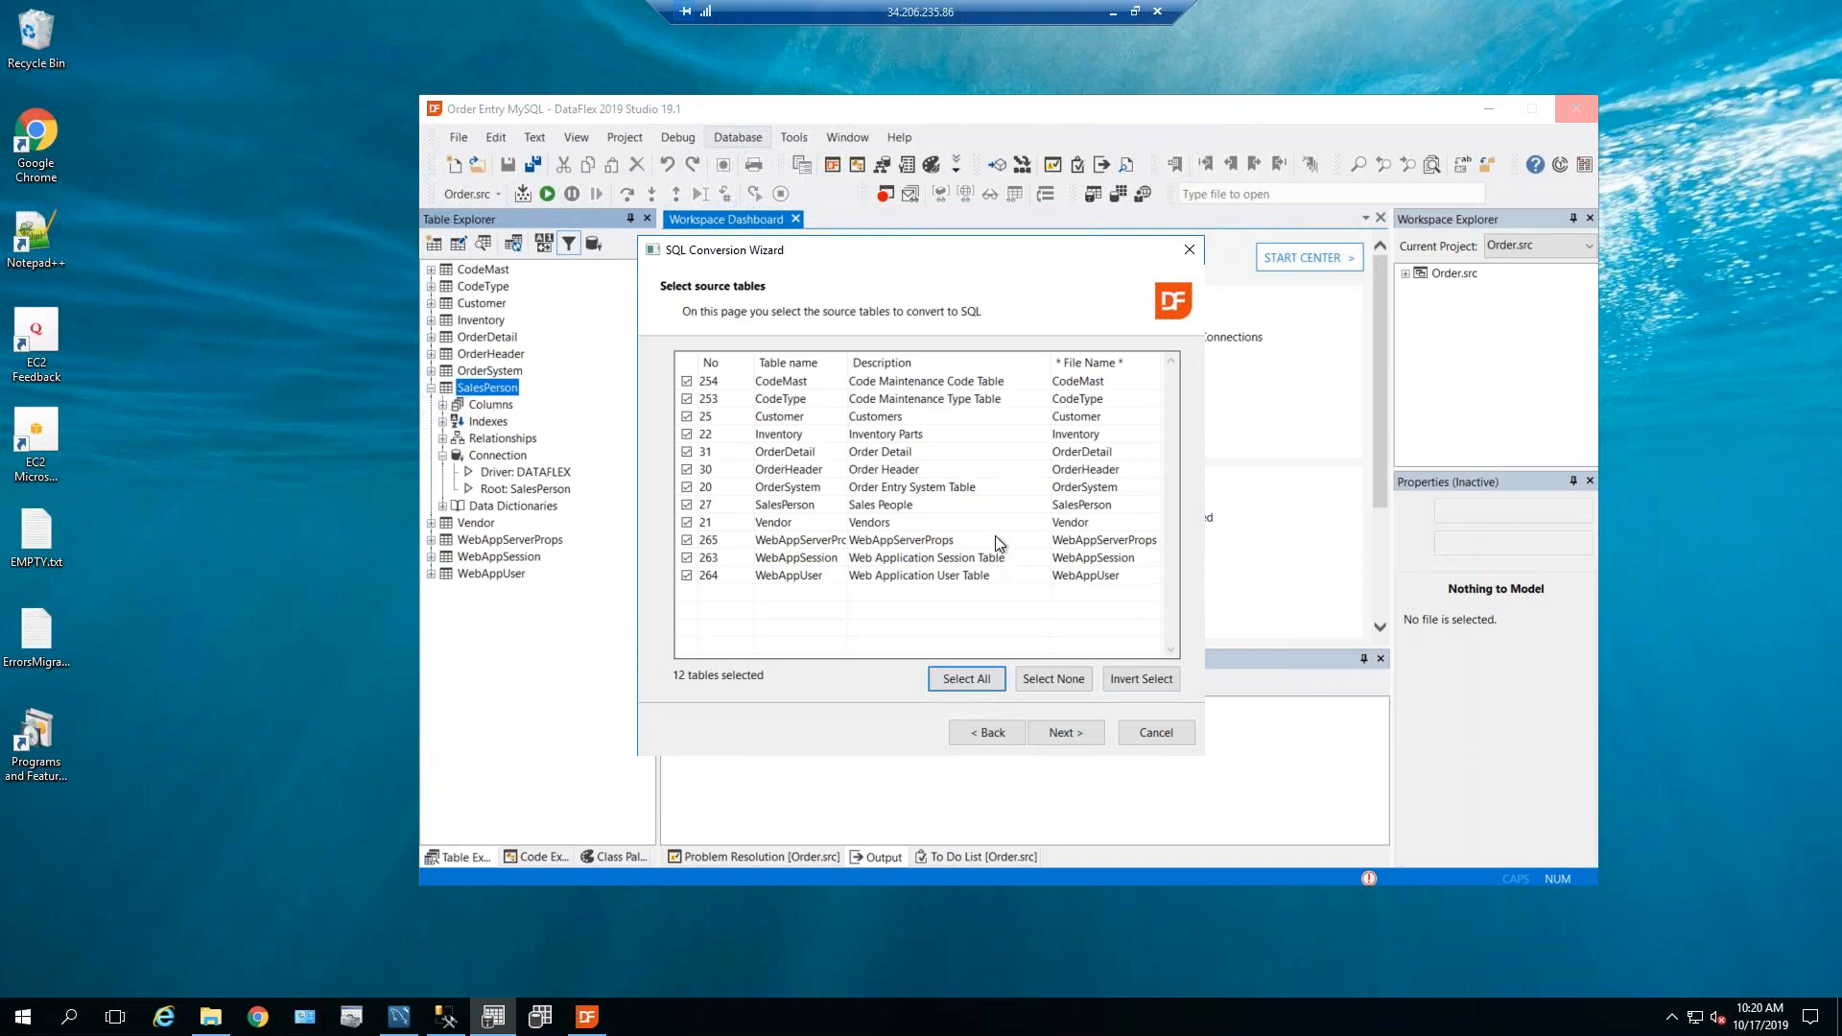
click(1063, 733)
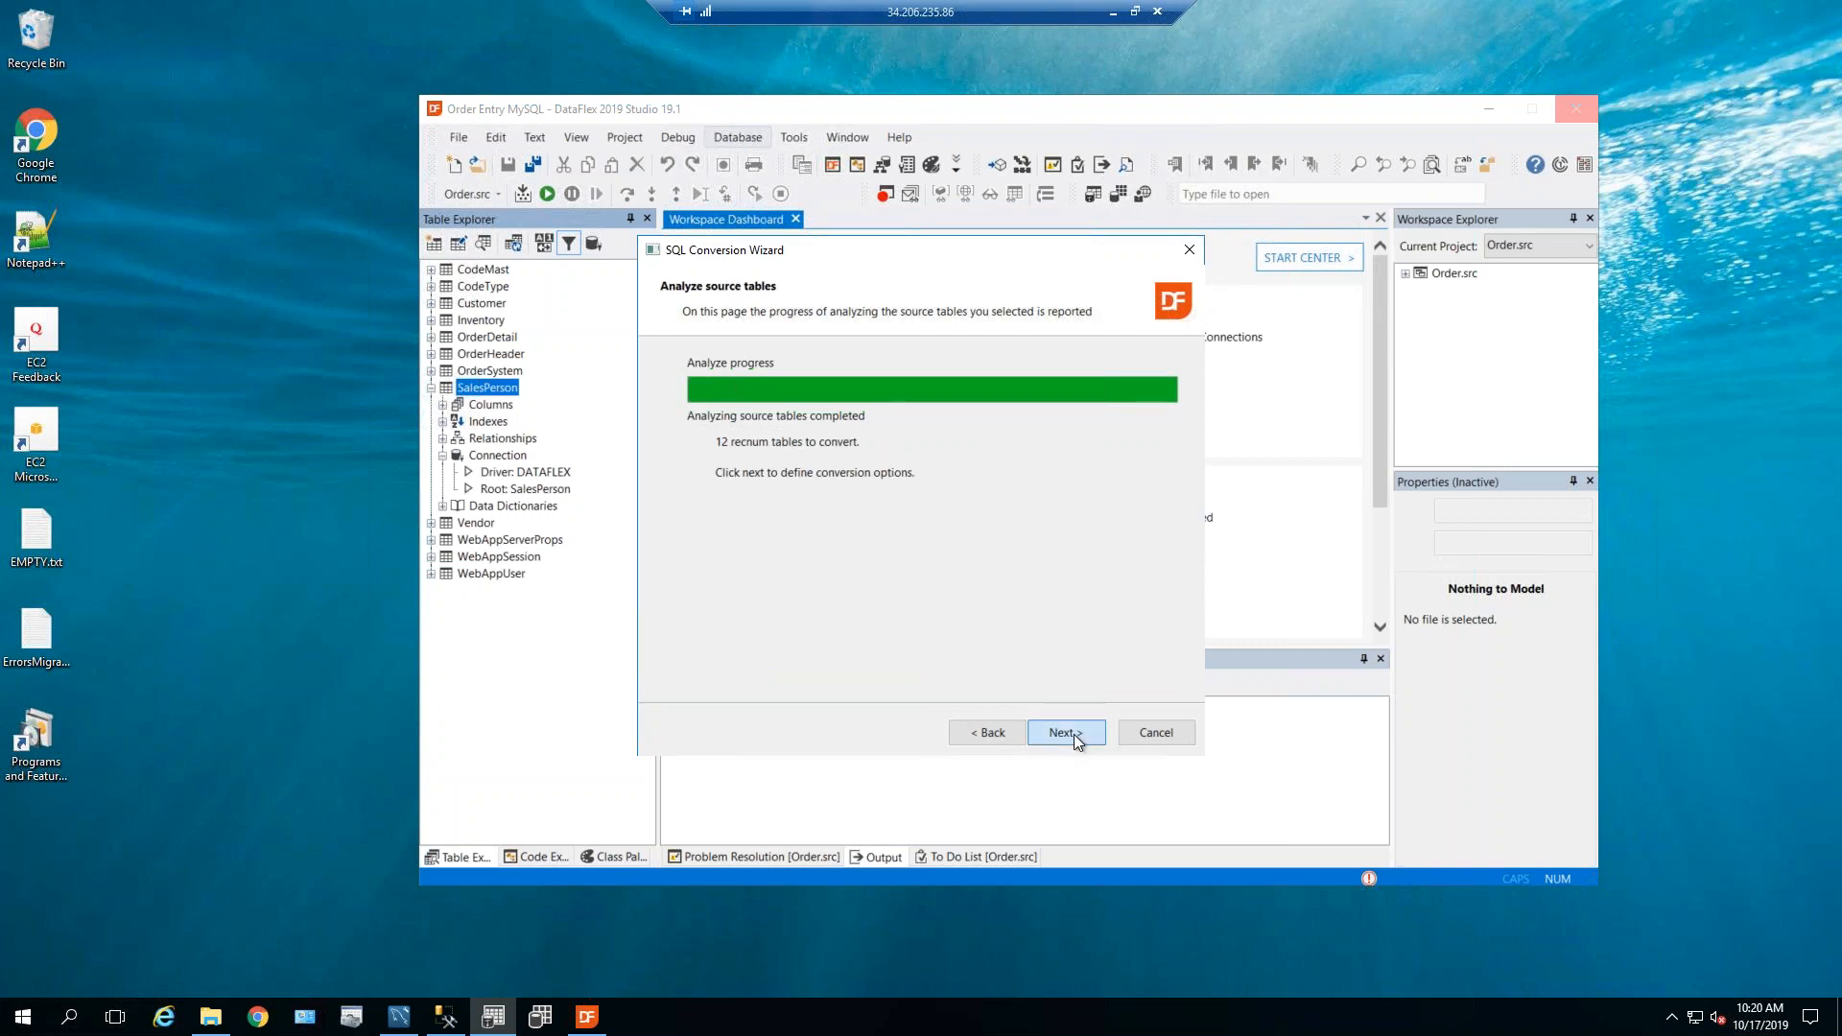
Advance past the finished analysis to the Primary key and Recnum table conversion rules page.
click(1073, 734)
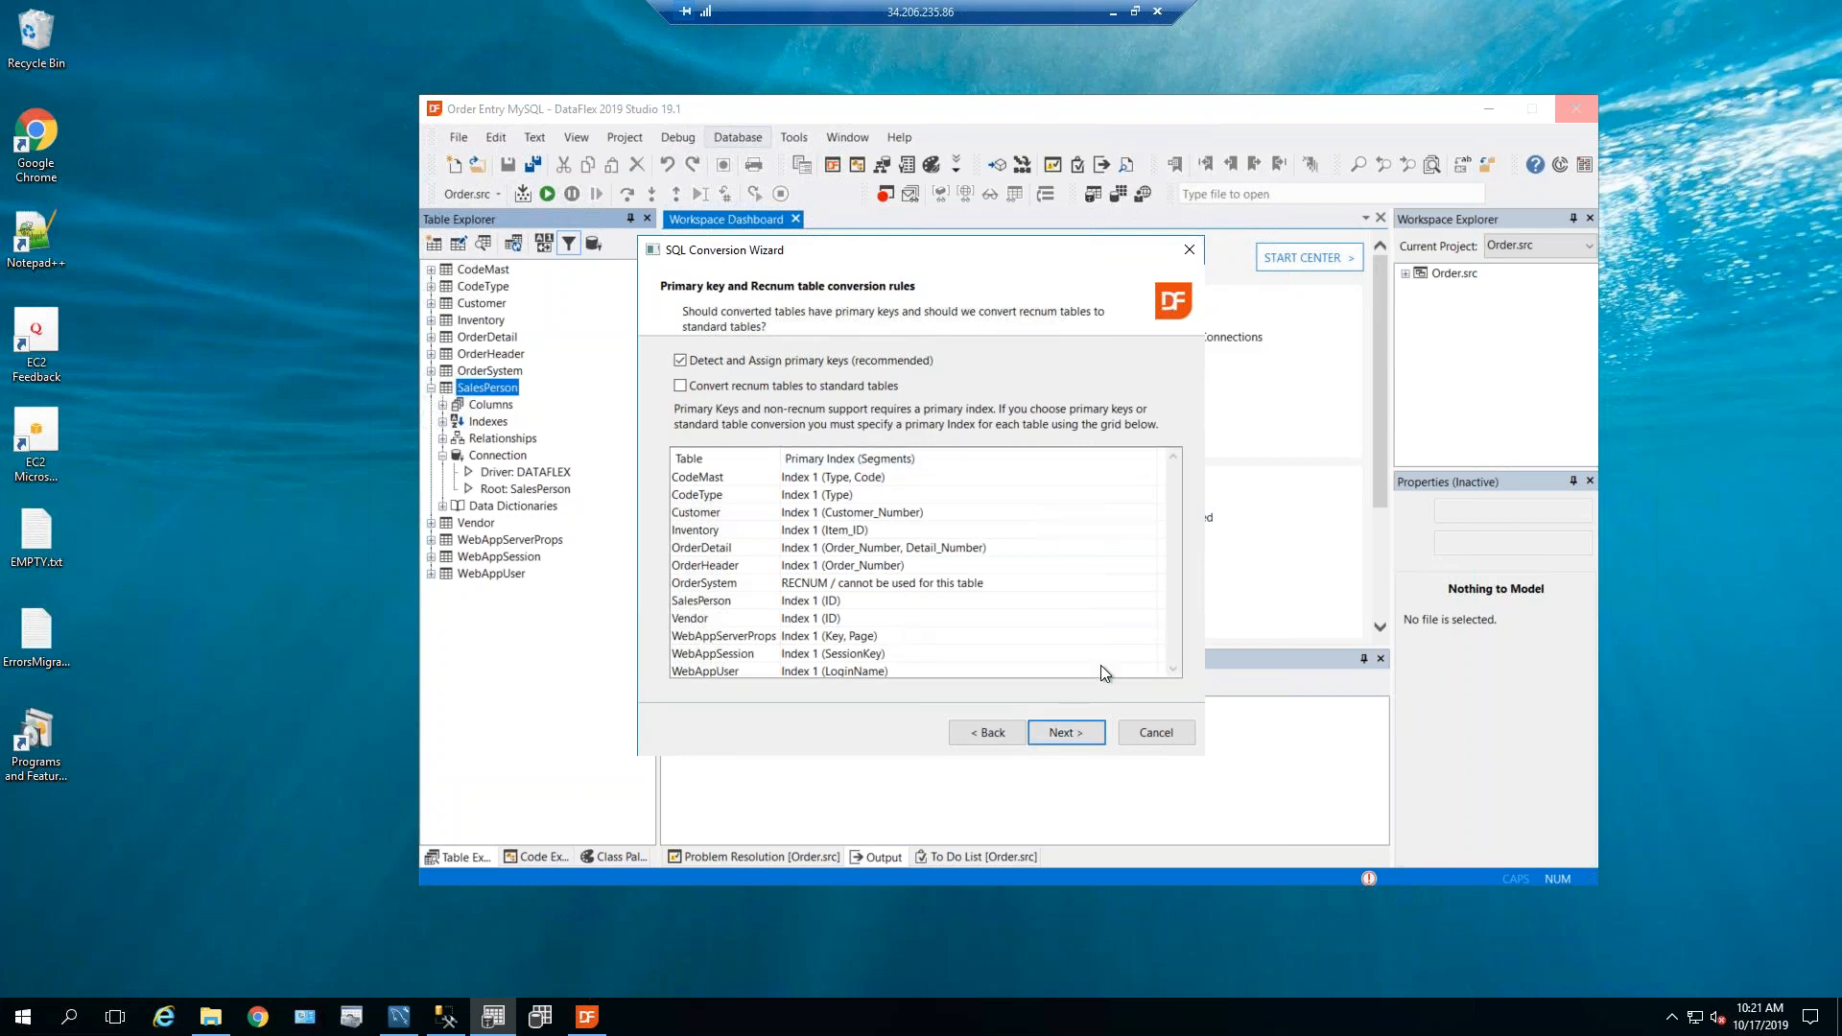
Accept the default key rules and conversion options to reach the Conversion Summary.
click(1076, 732)
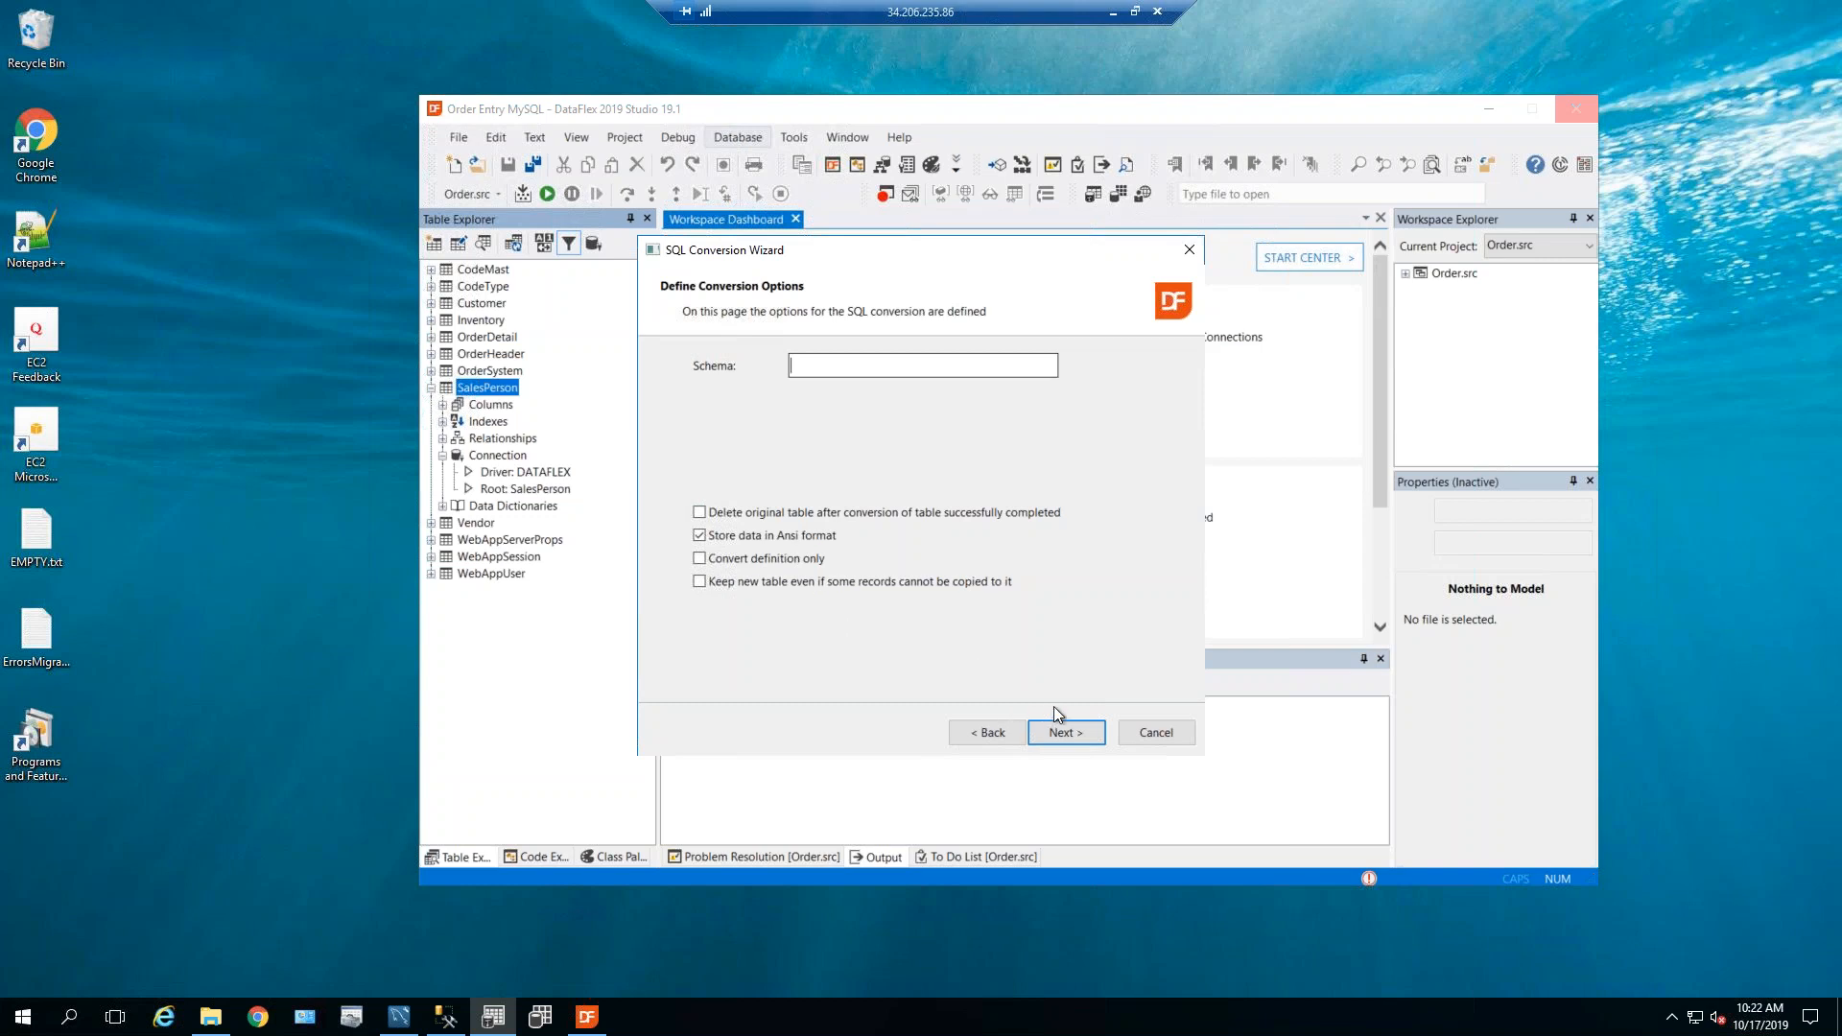
click(1073, 732)
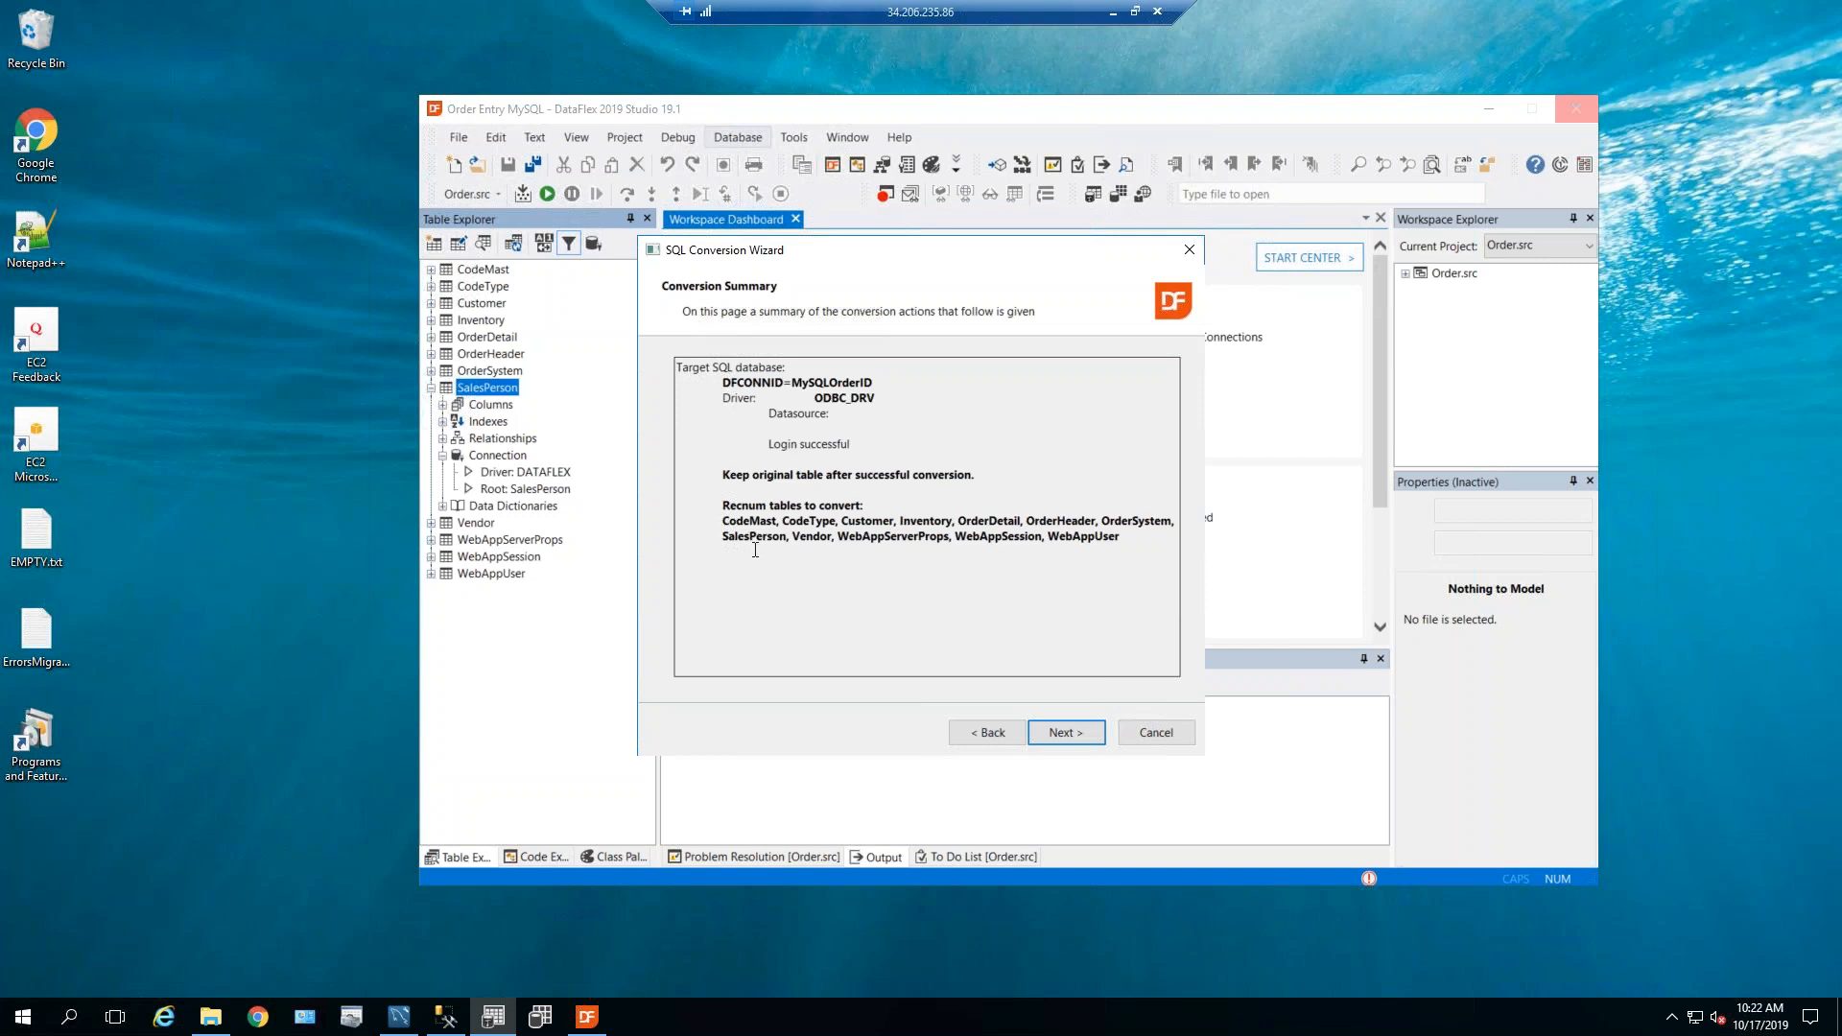
Convert the 12 recnum tables to MySQL over MySQLOrderID and finish the wizard.
click(1063, 734)
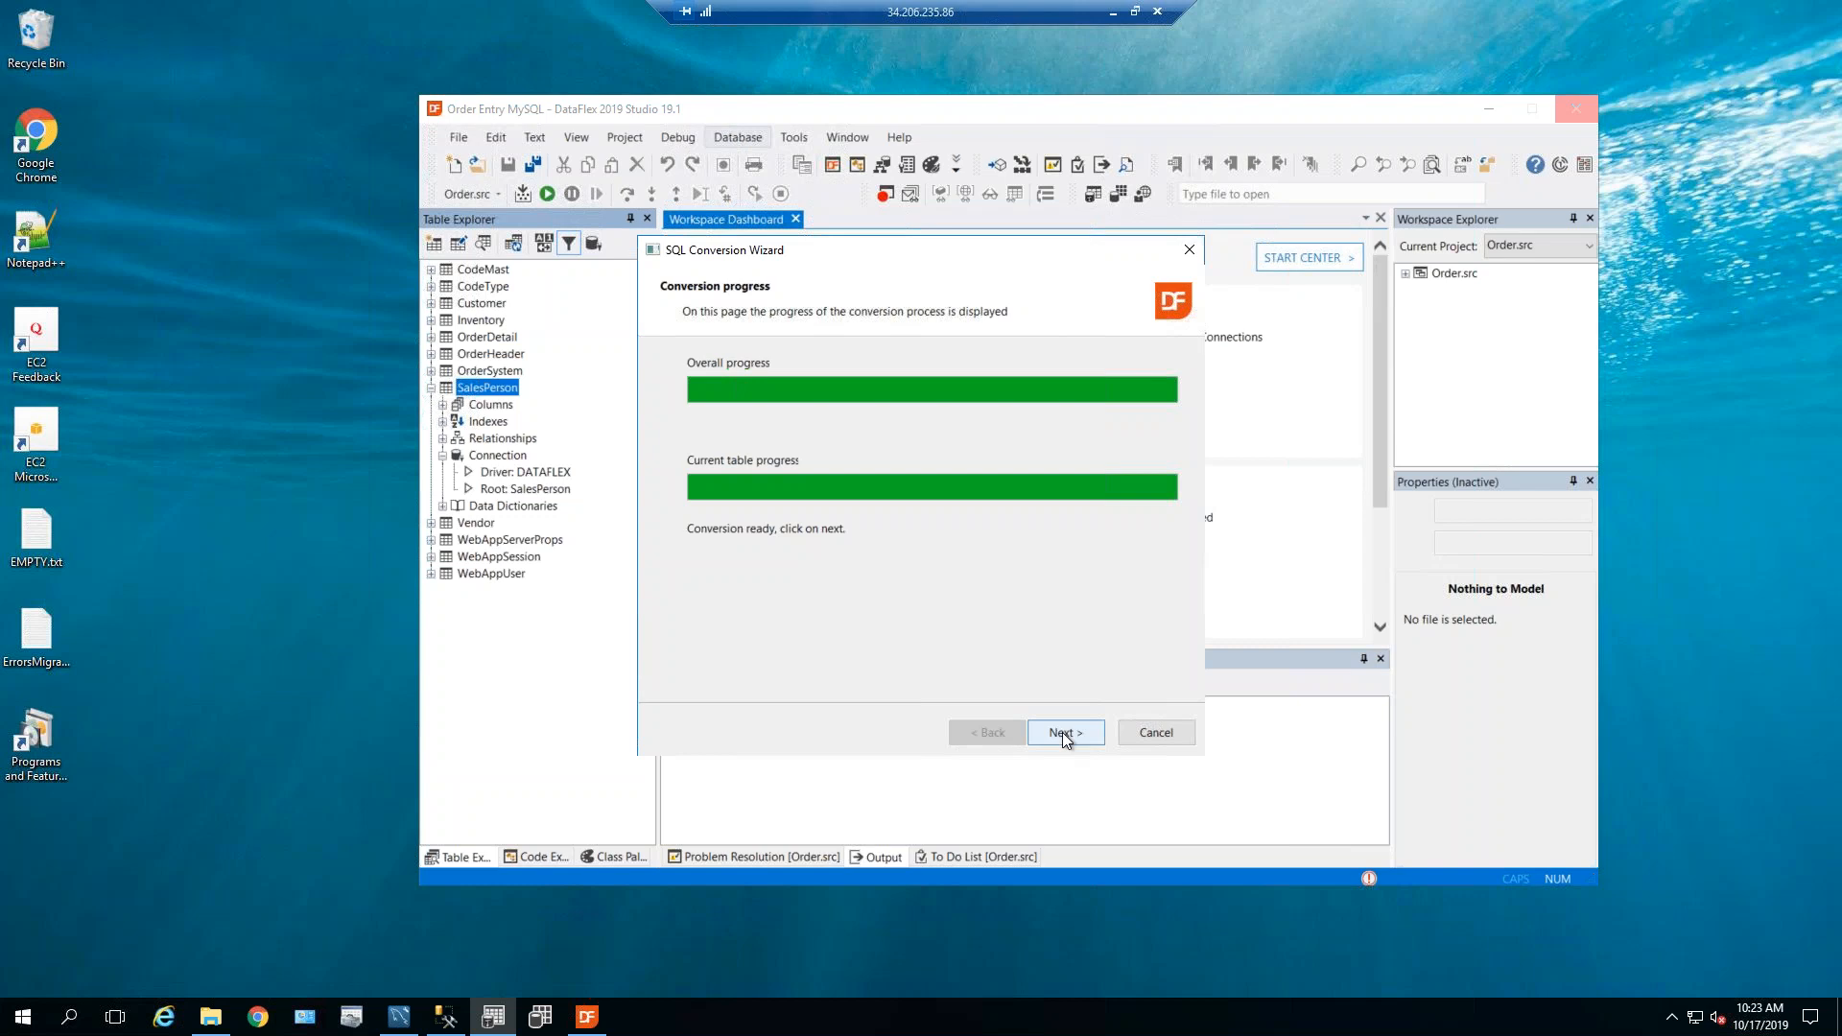
click(1062, 734)
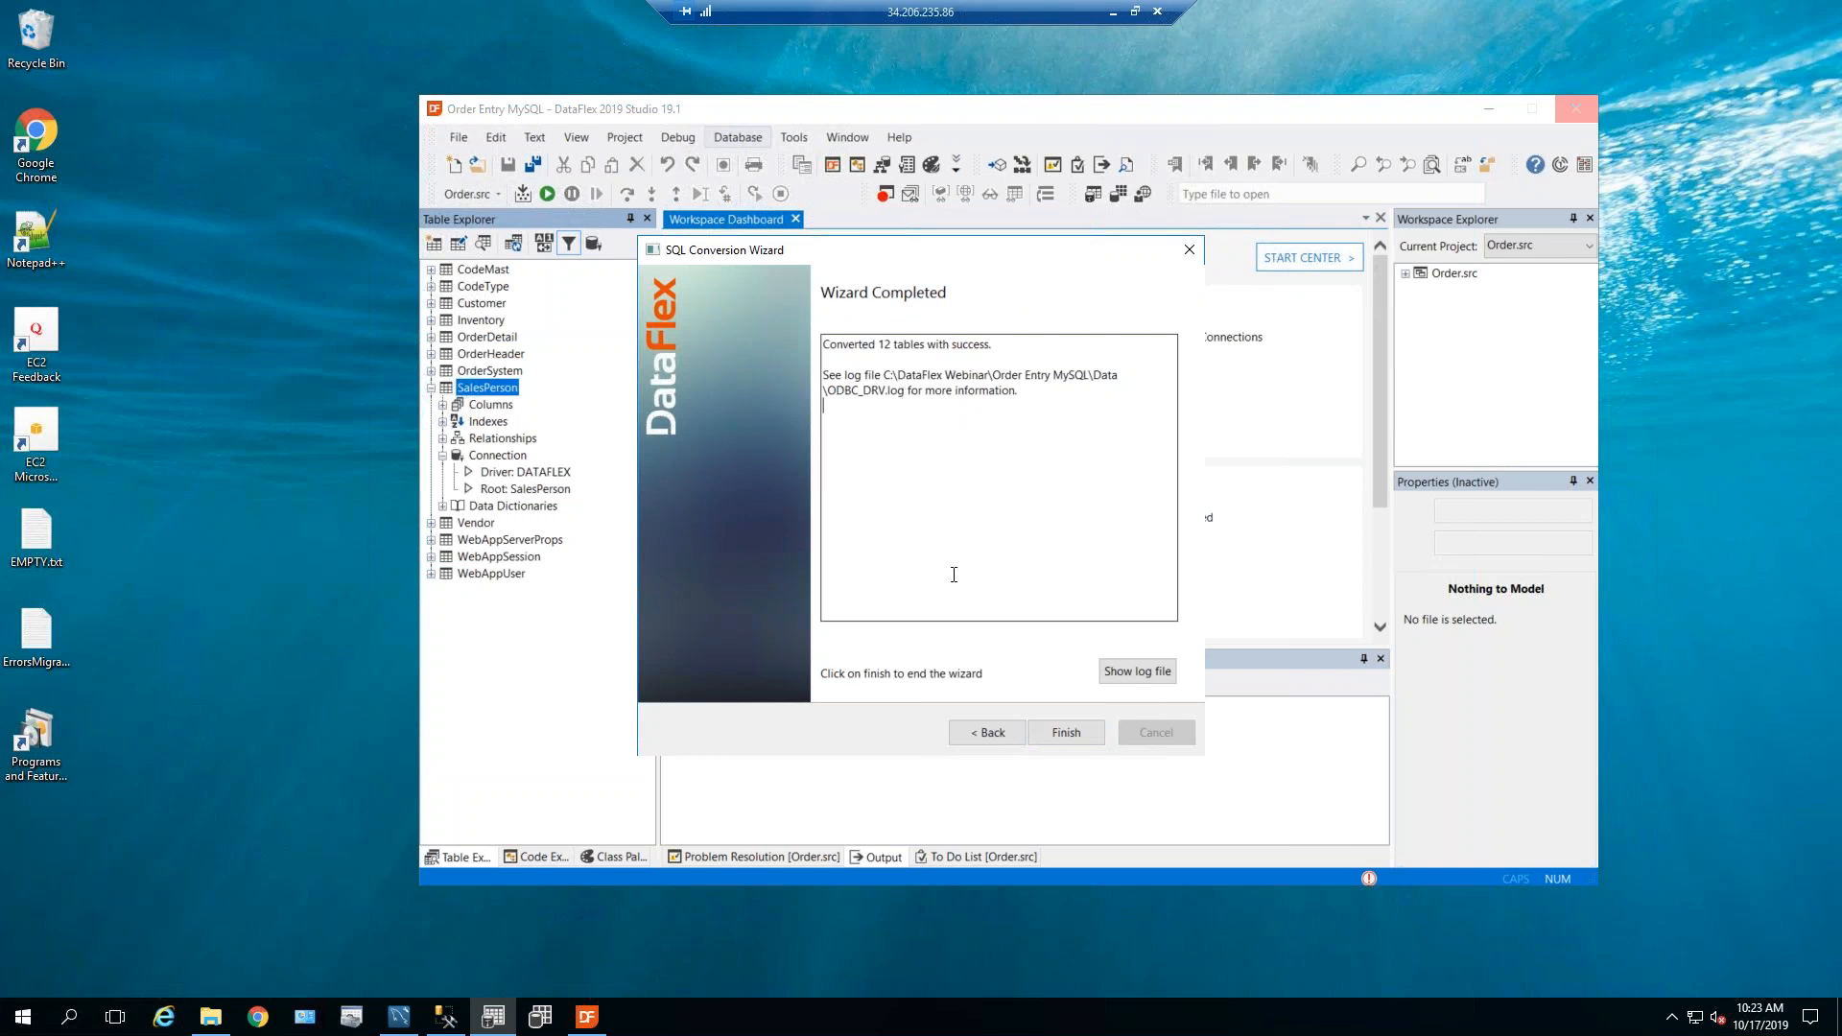
click(1066, 734)
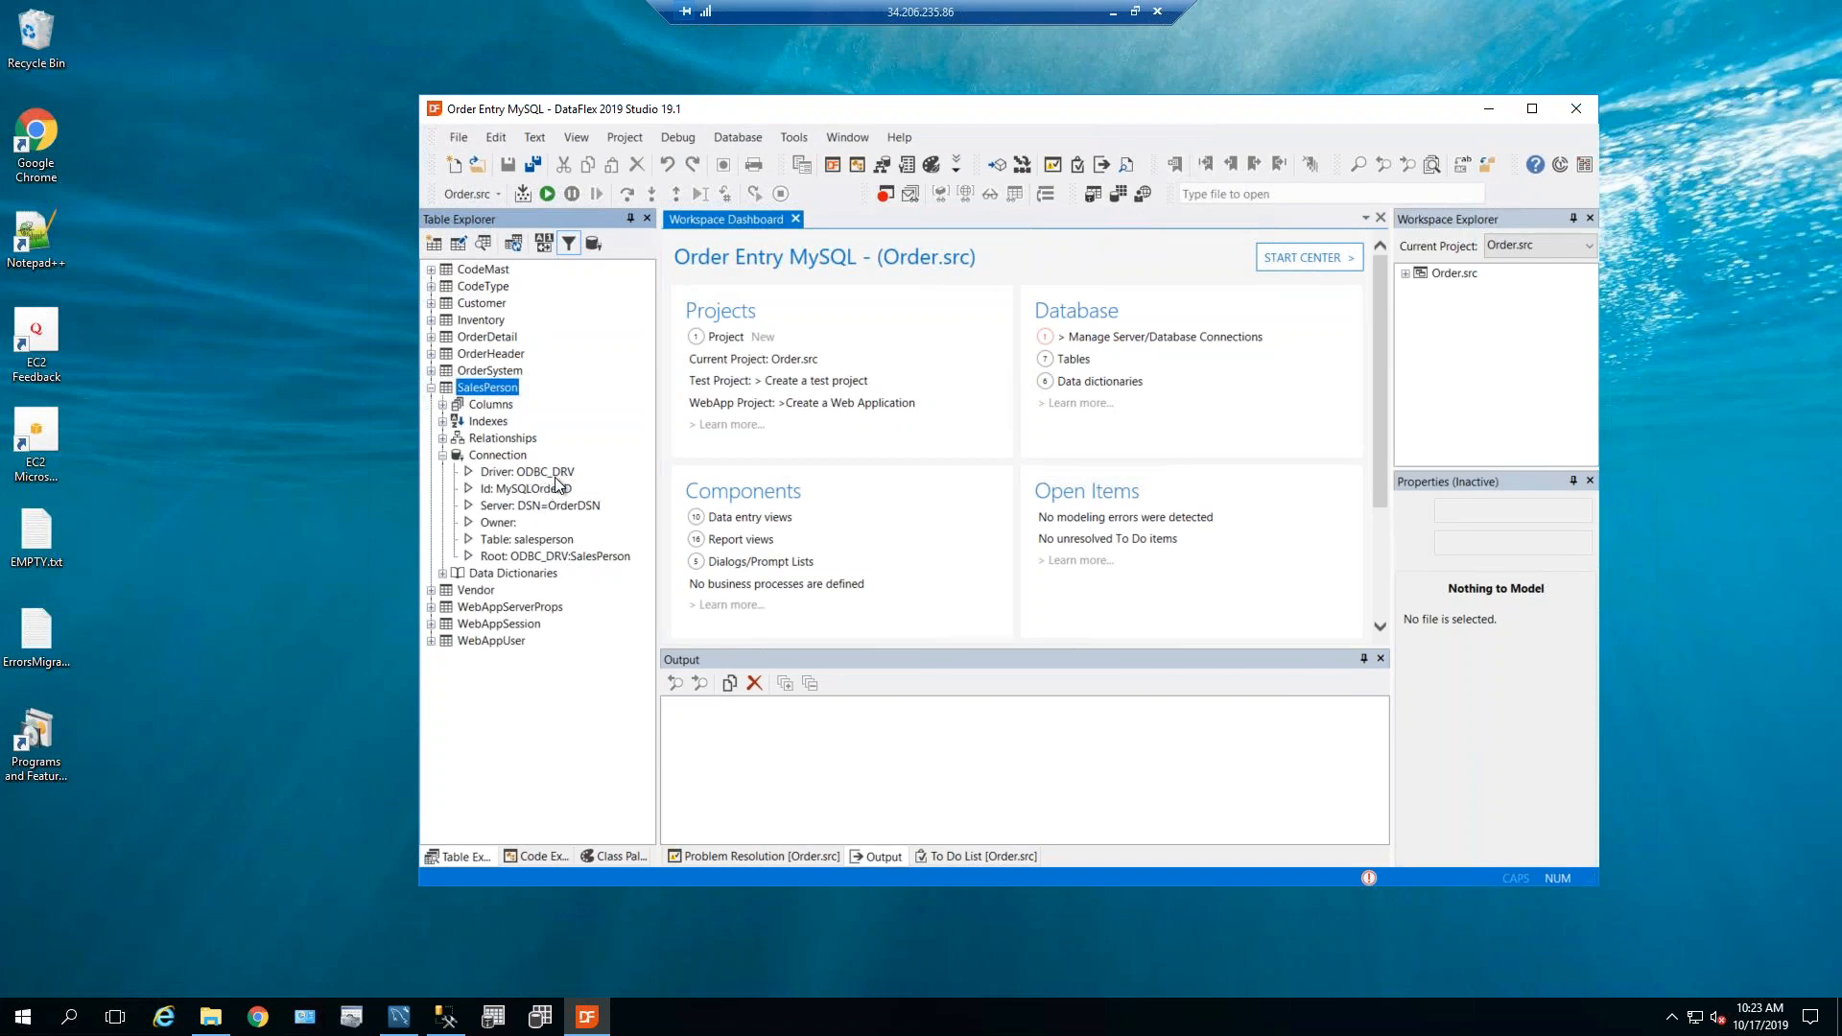
Finish the conversion, review the MySQLOrderID connection, and confirm SalesPerson now uses the ODBC_DRV driver.
click(1091, 341)
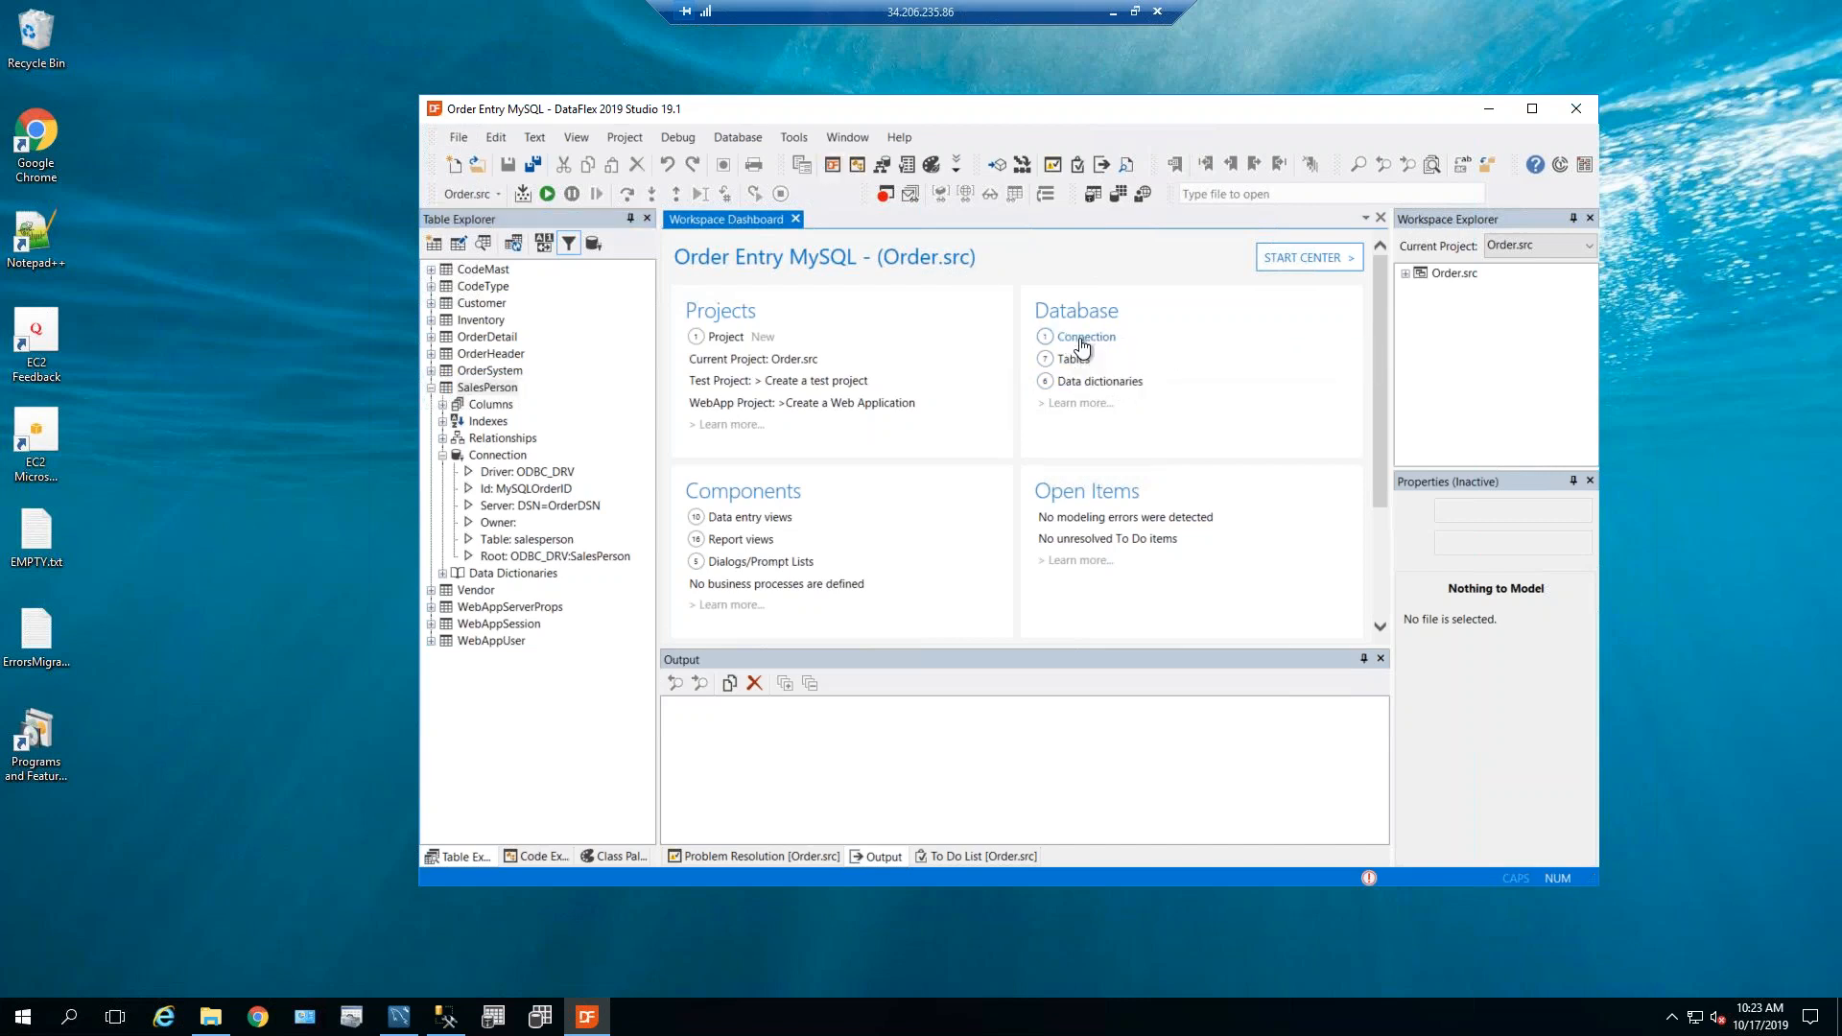
click(1082, 342)
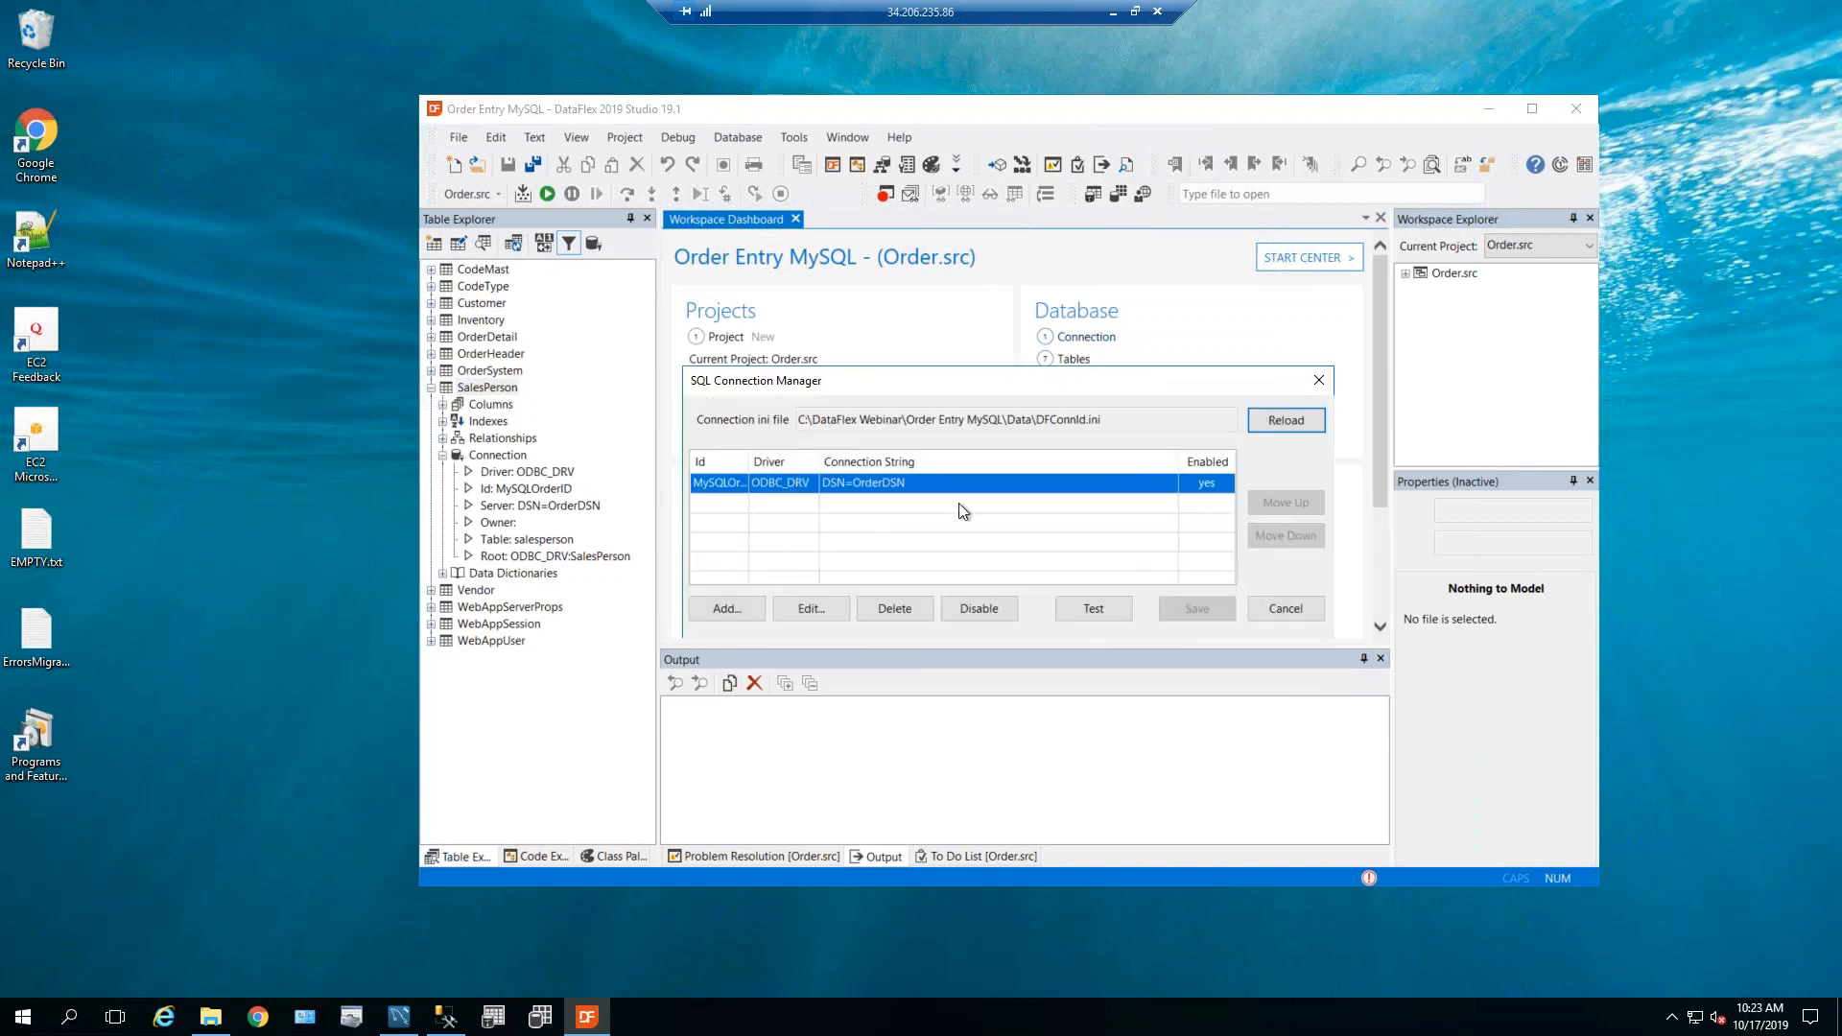
click(1287, 608)
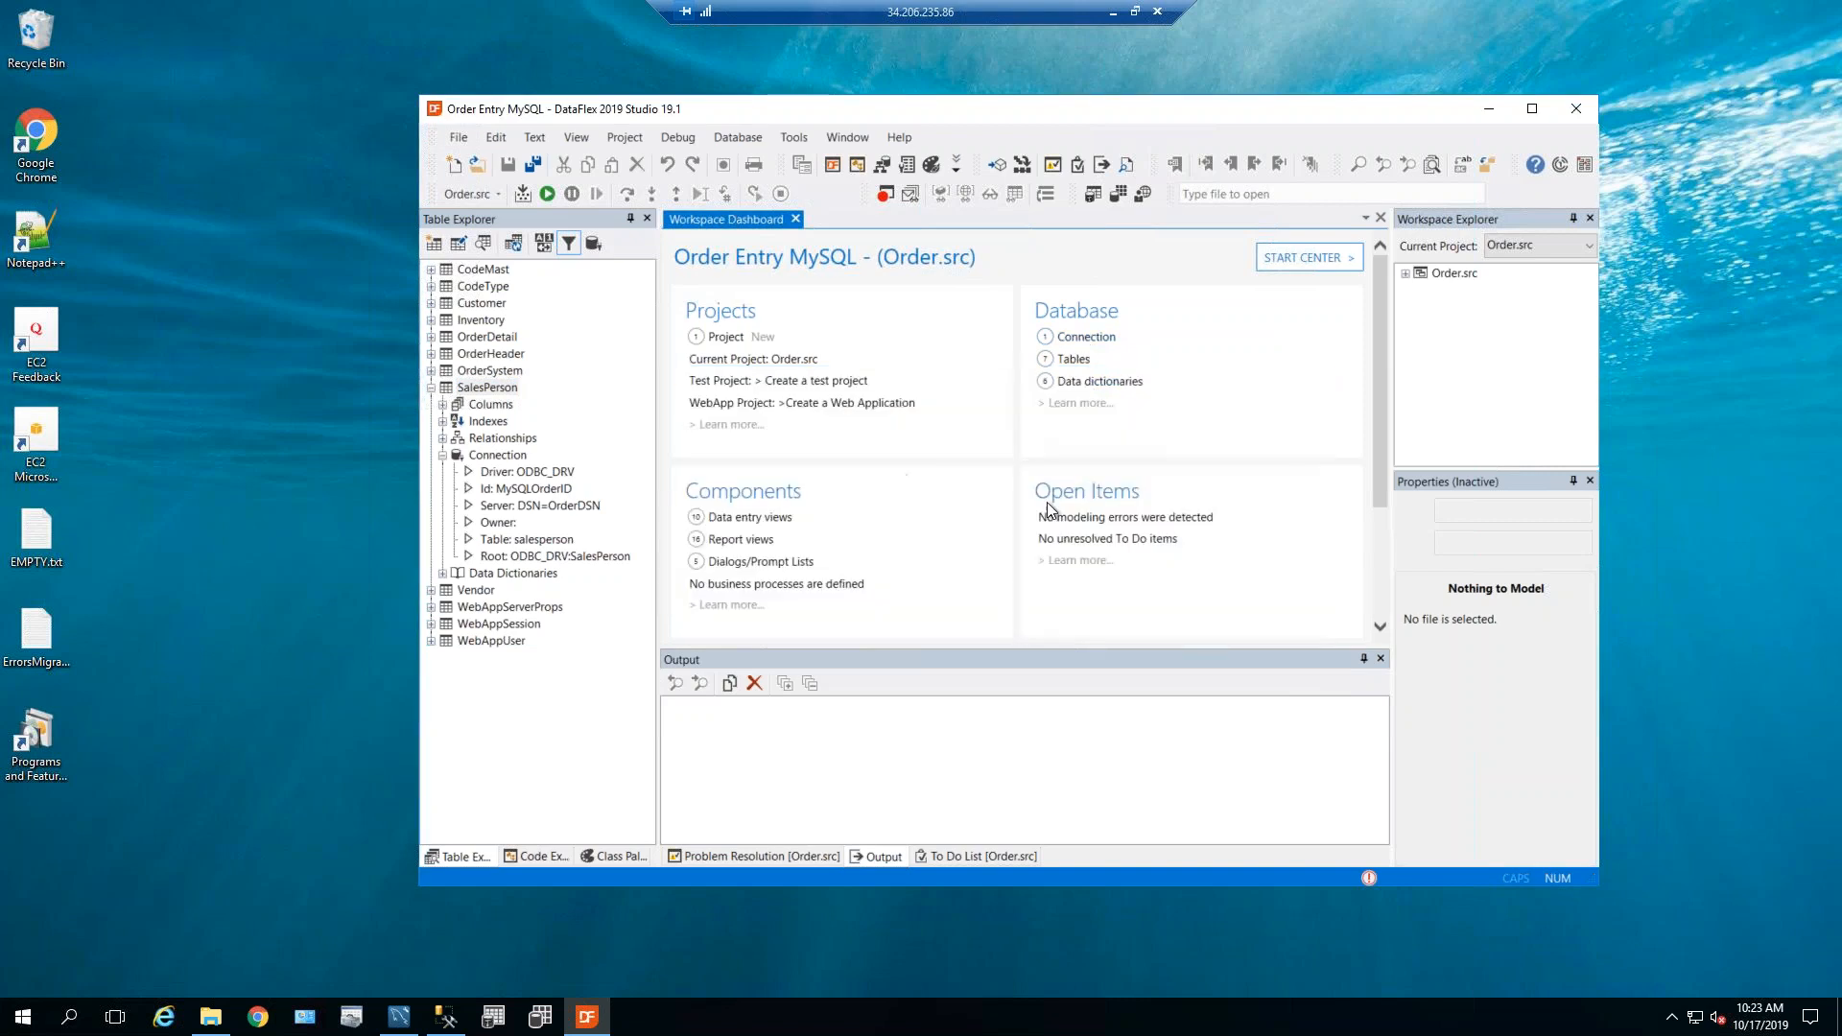
click(482, 423)
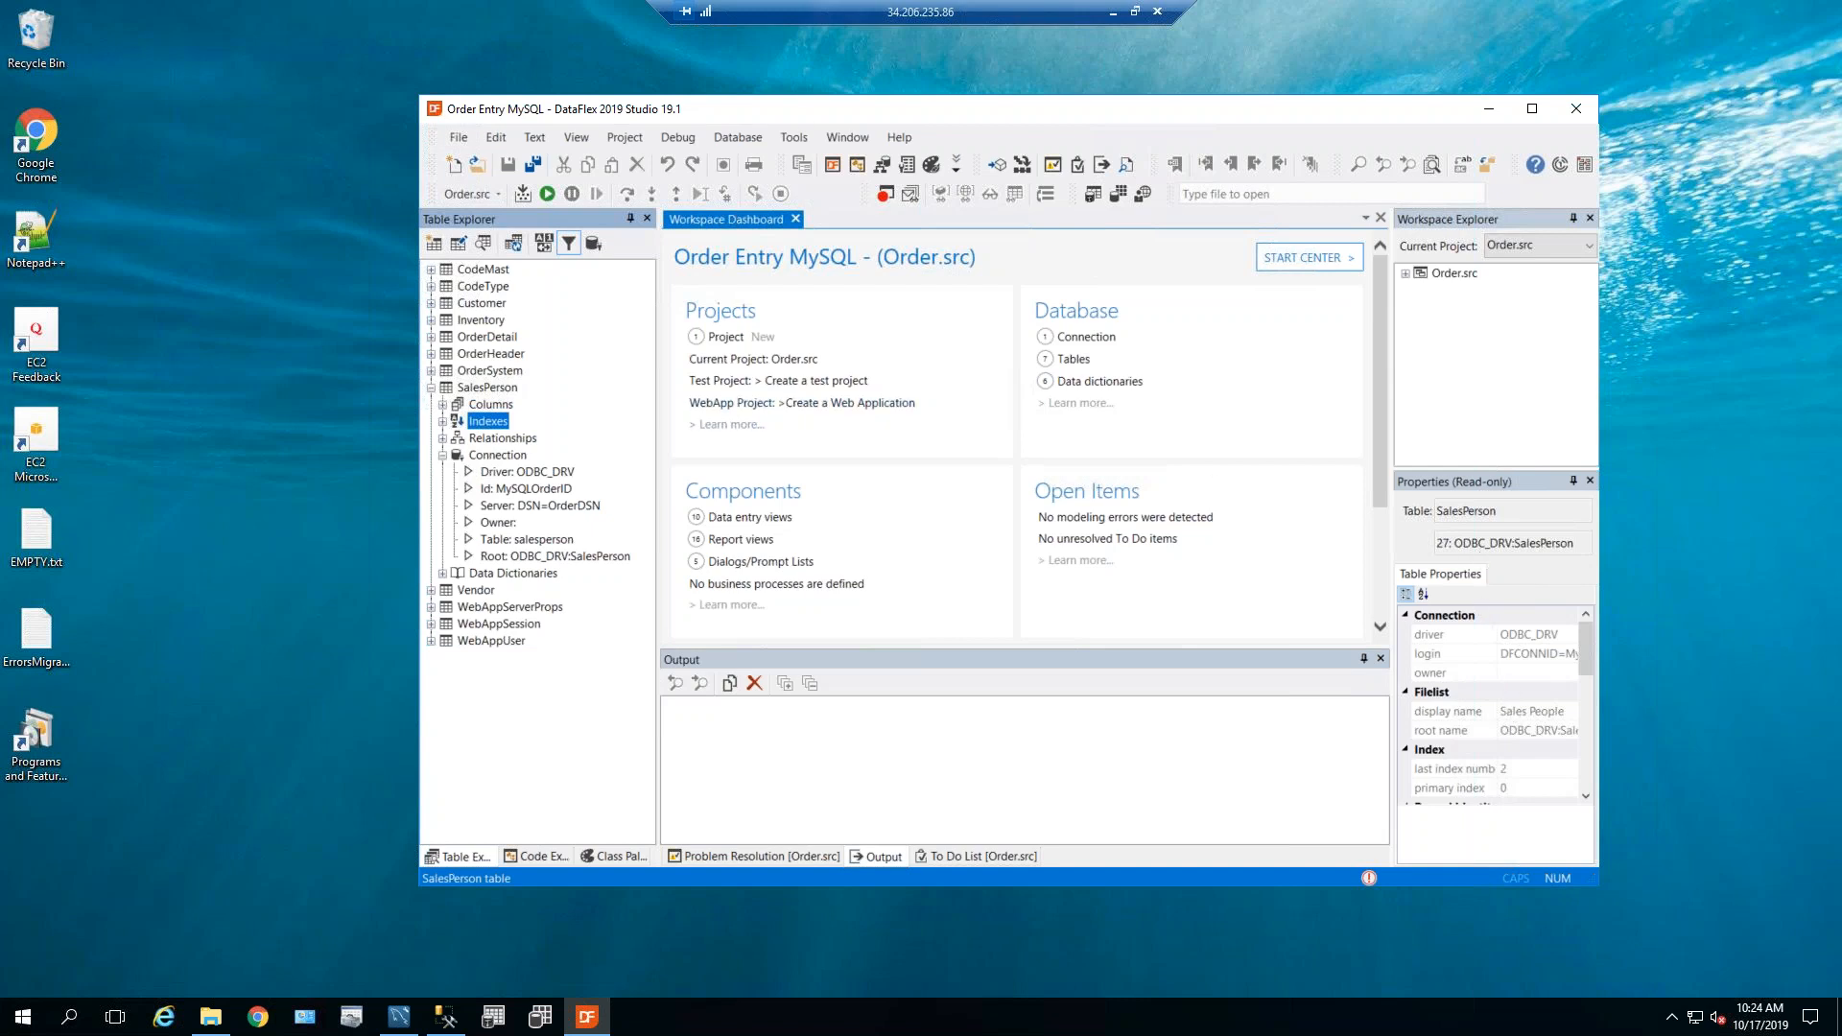
click(746, 140)
In Database Explorer, show the ODBC_DRV Customer table's attributes, revealing table revision MySQL 8.0.16.
mouse_move(790, 144)
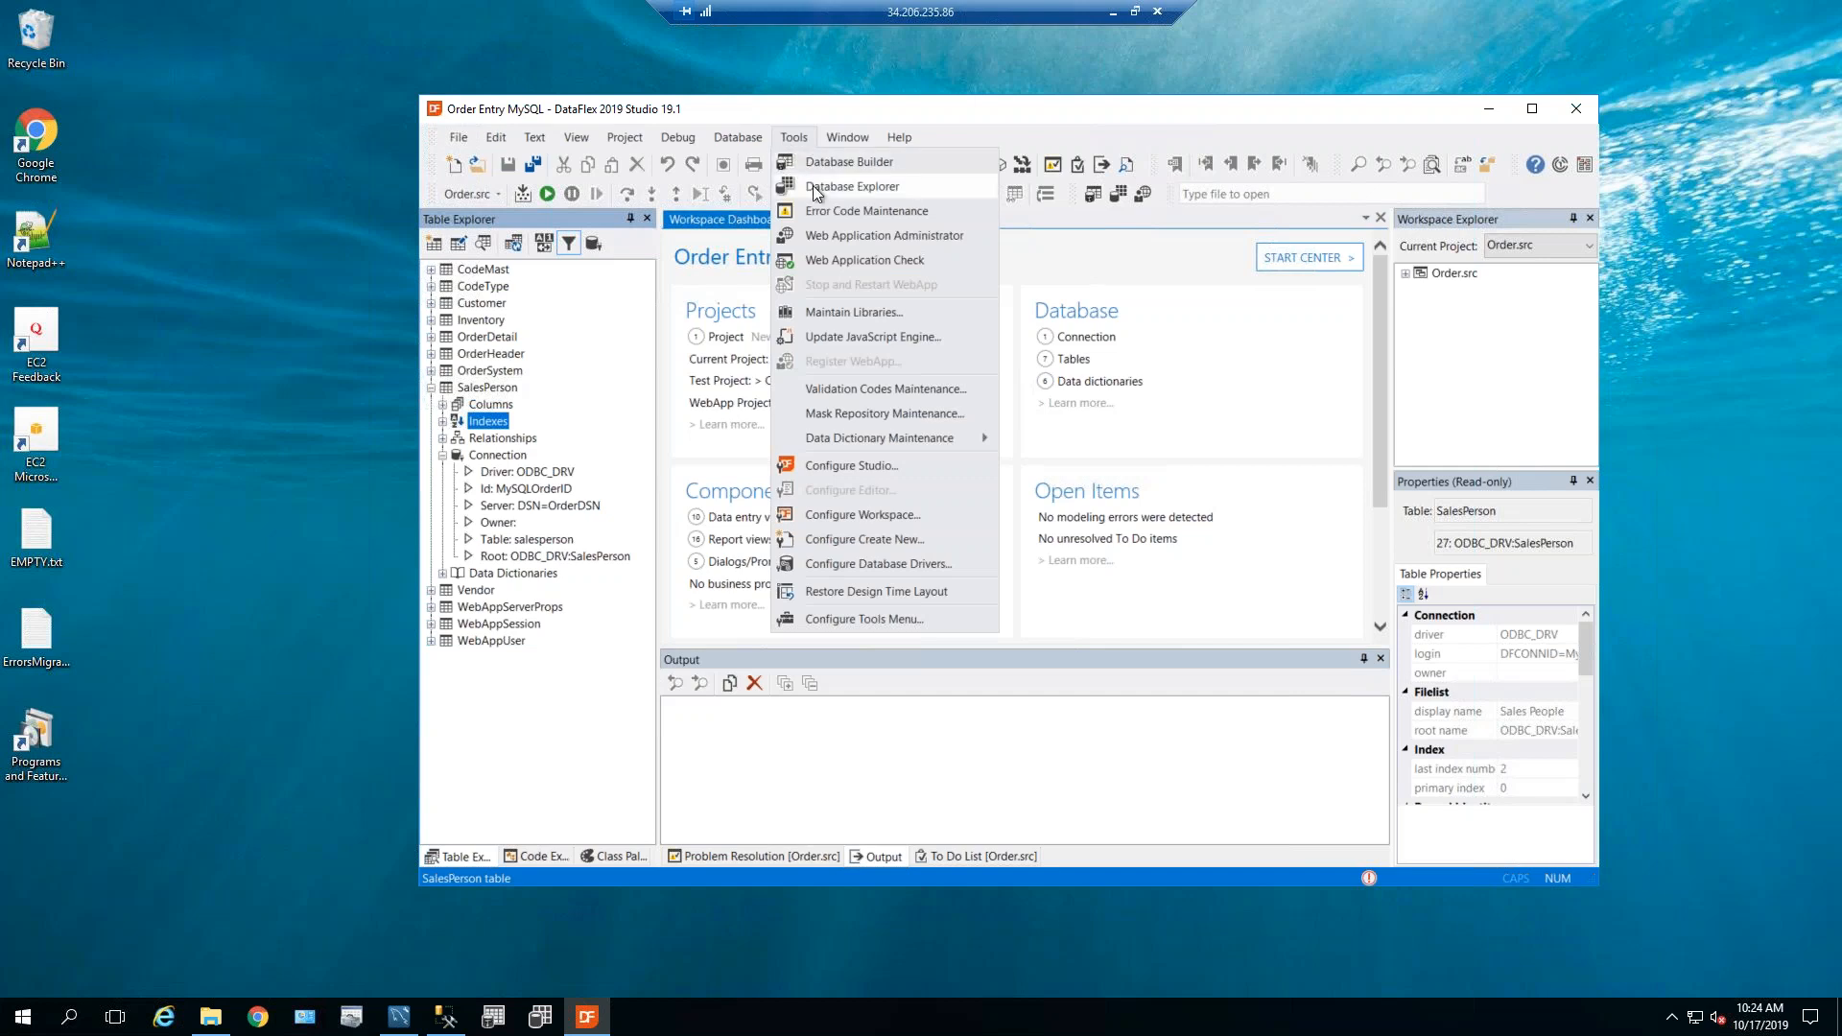
click(814, 186)
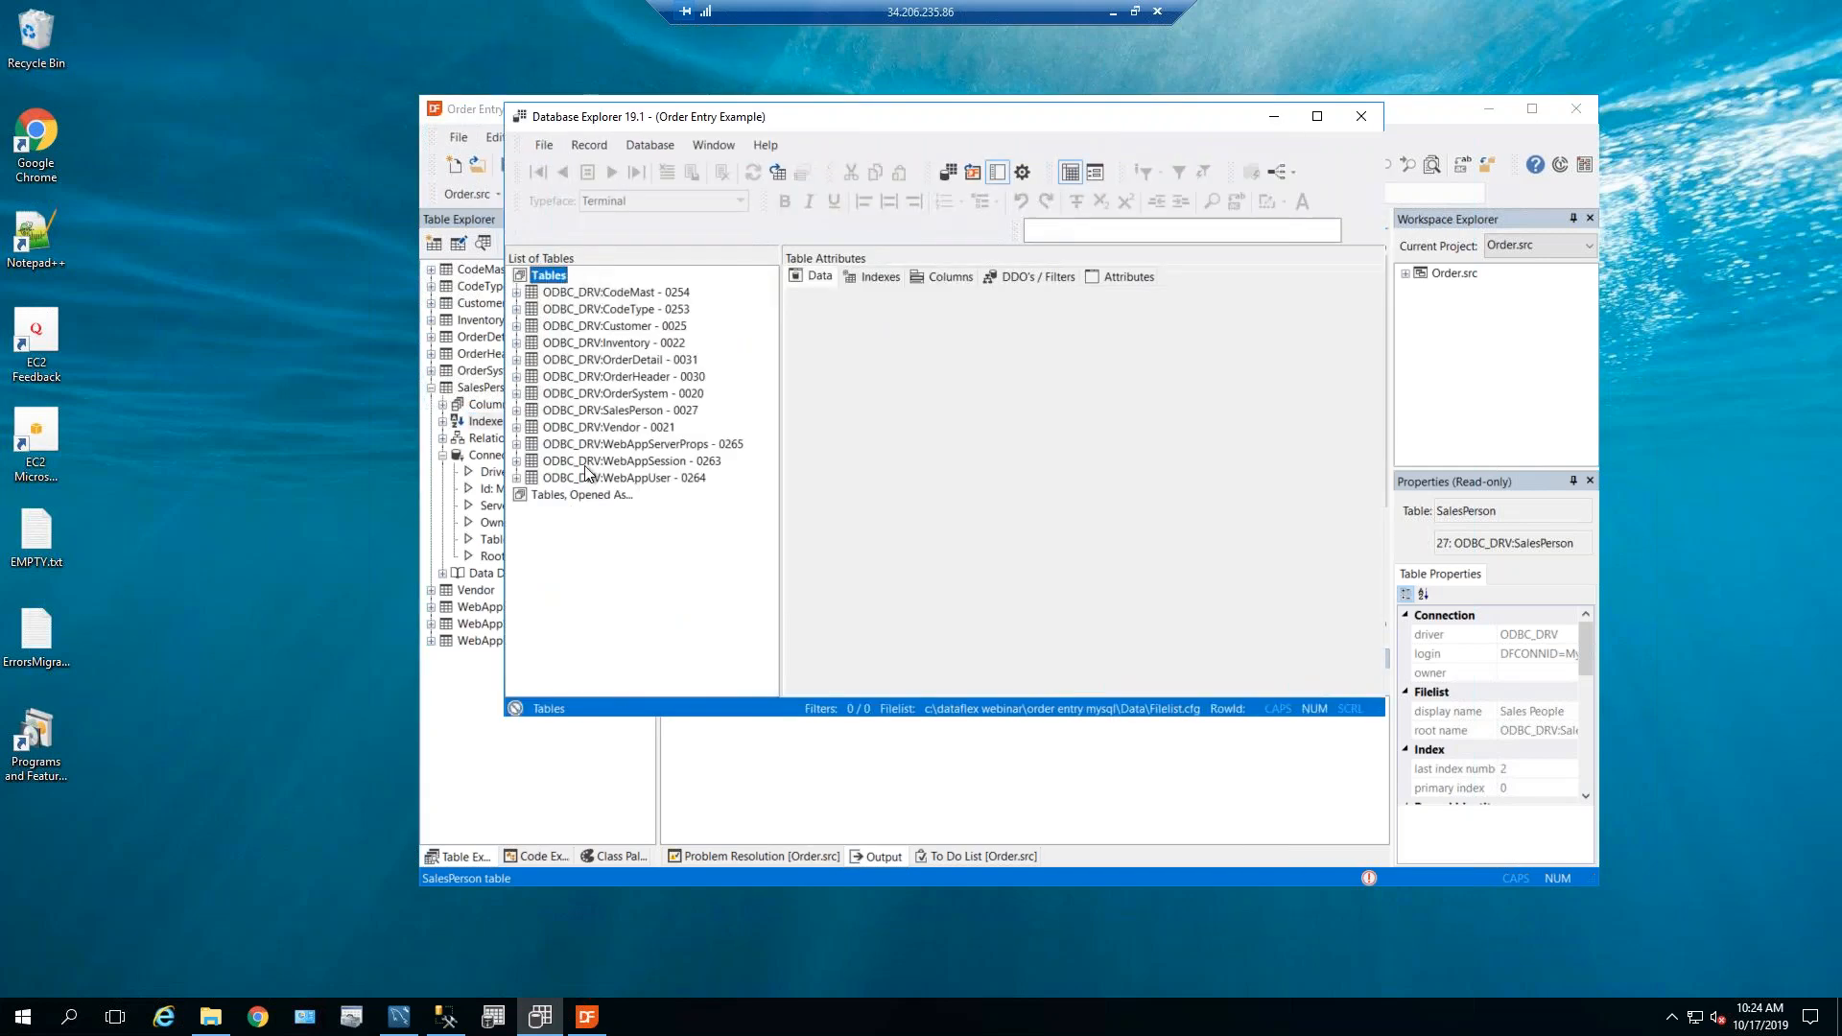
click(604, 309)
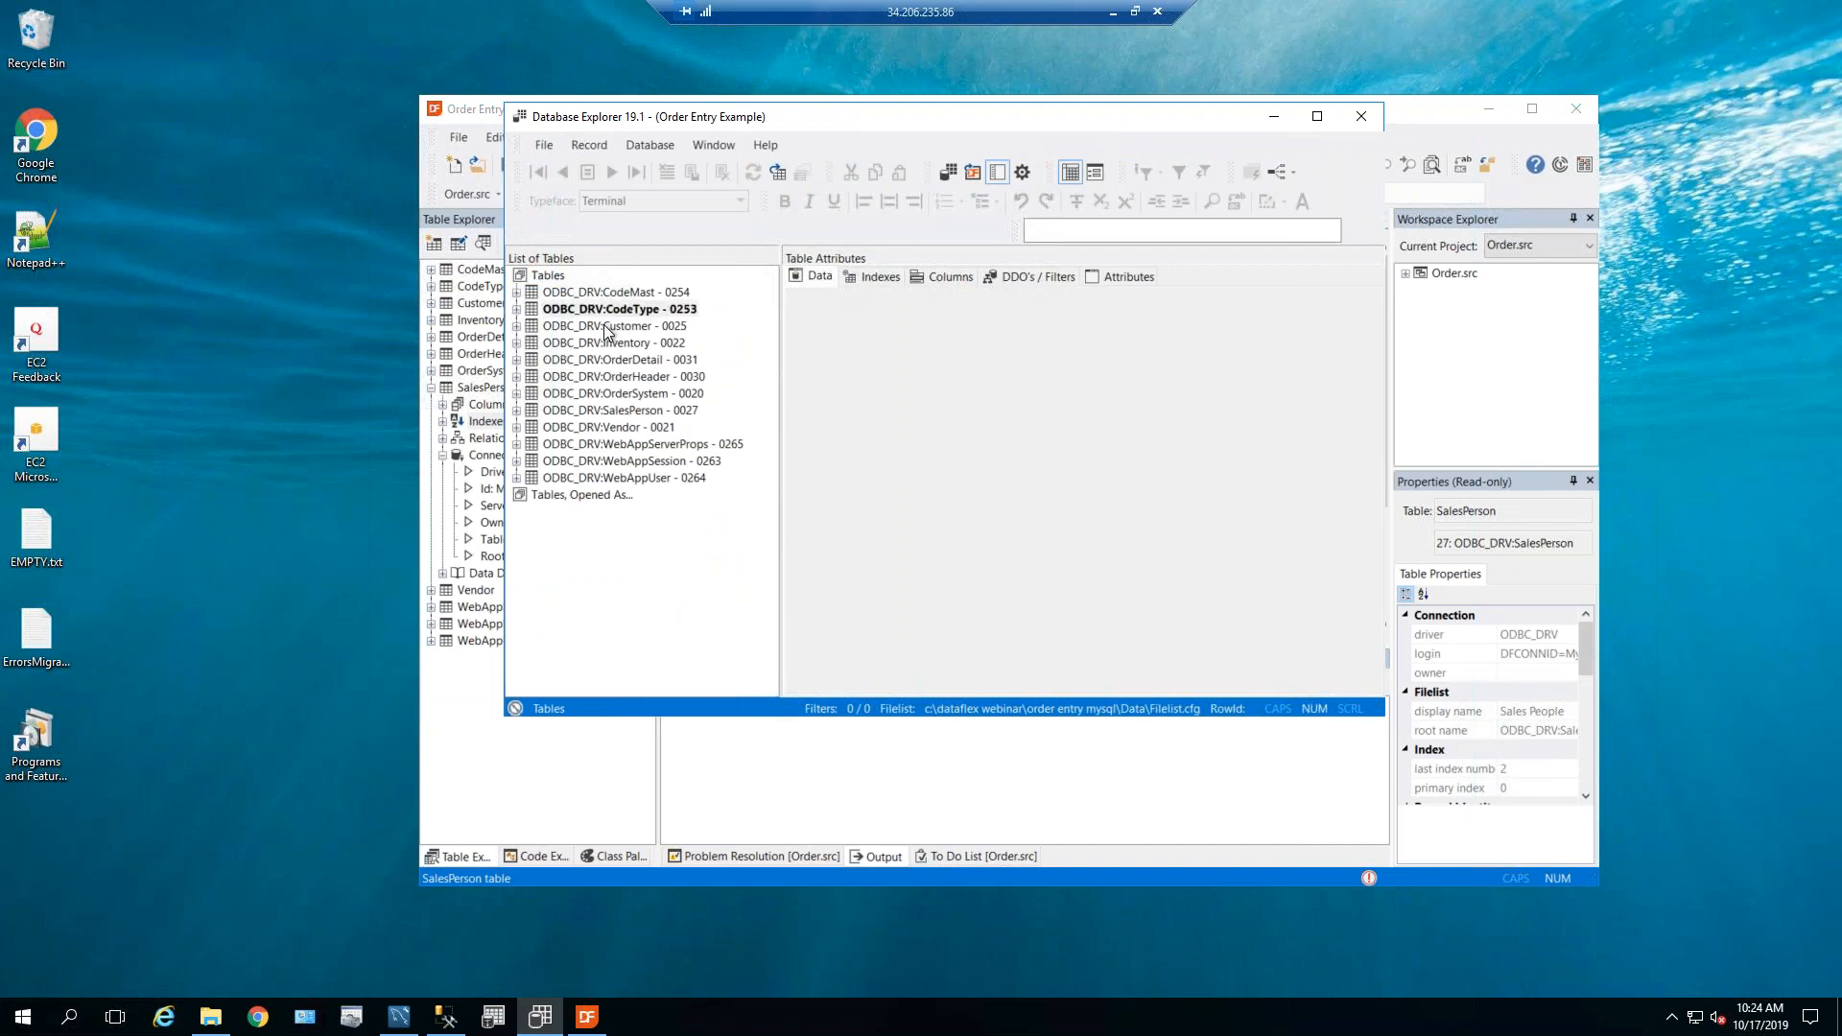
click(606, 327)
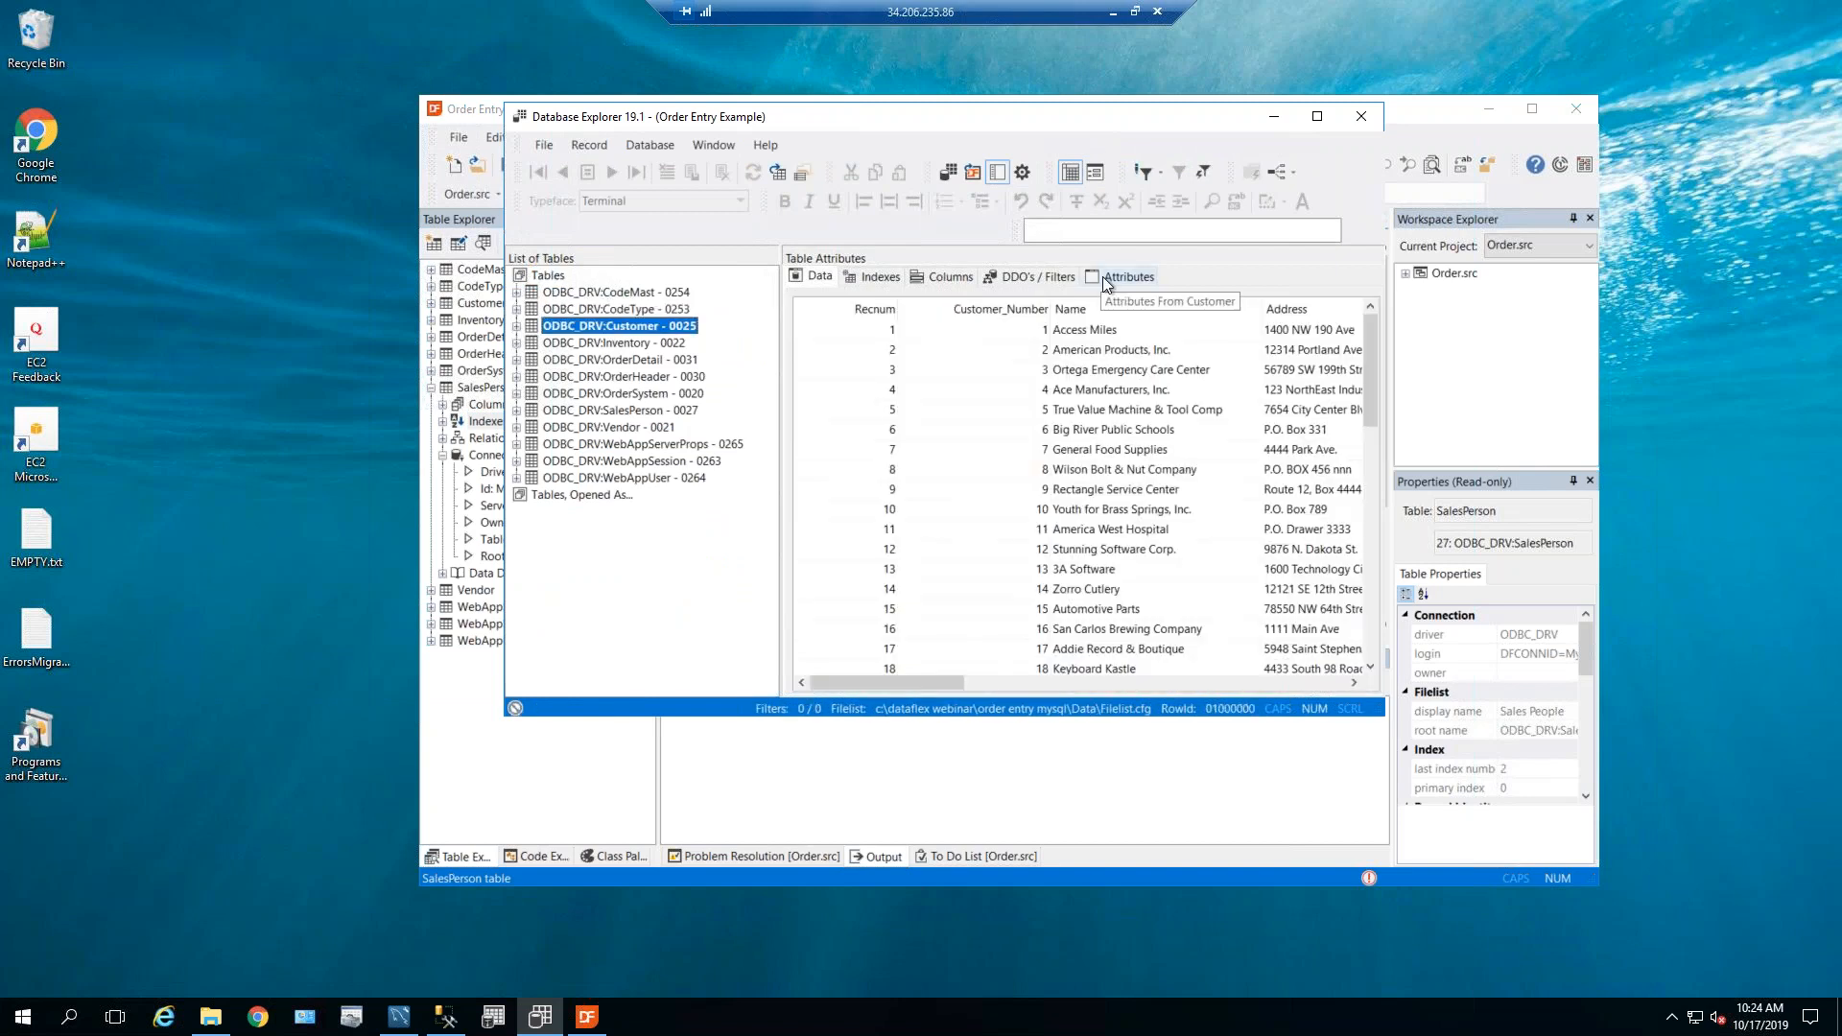
click(1102, 276)
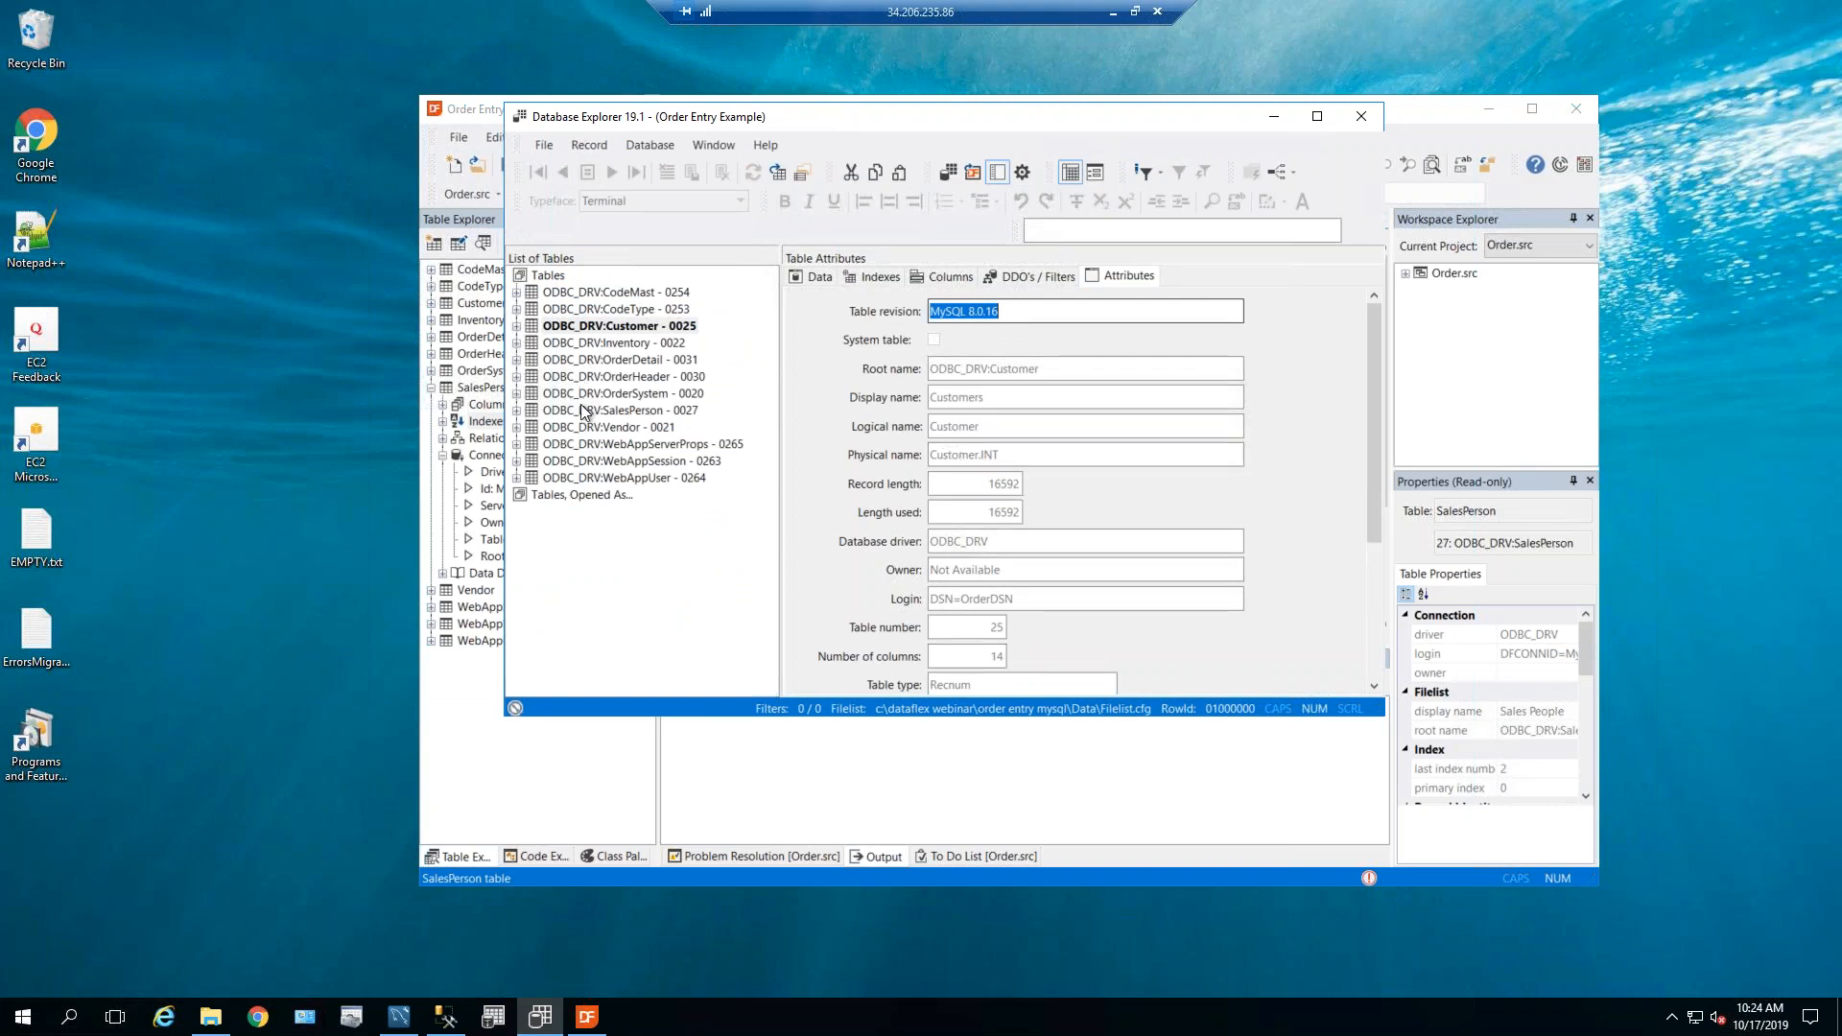
click(398, 1016)
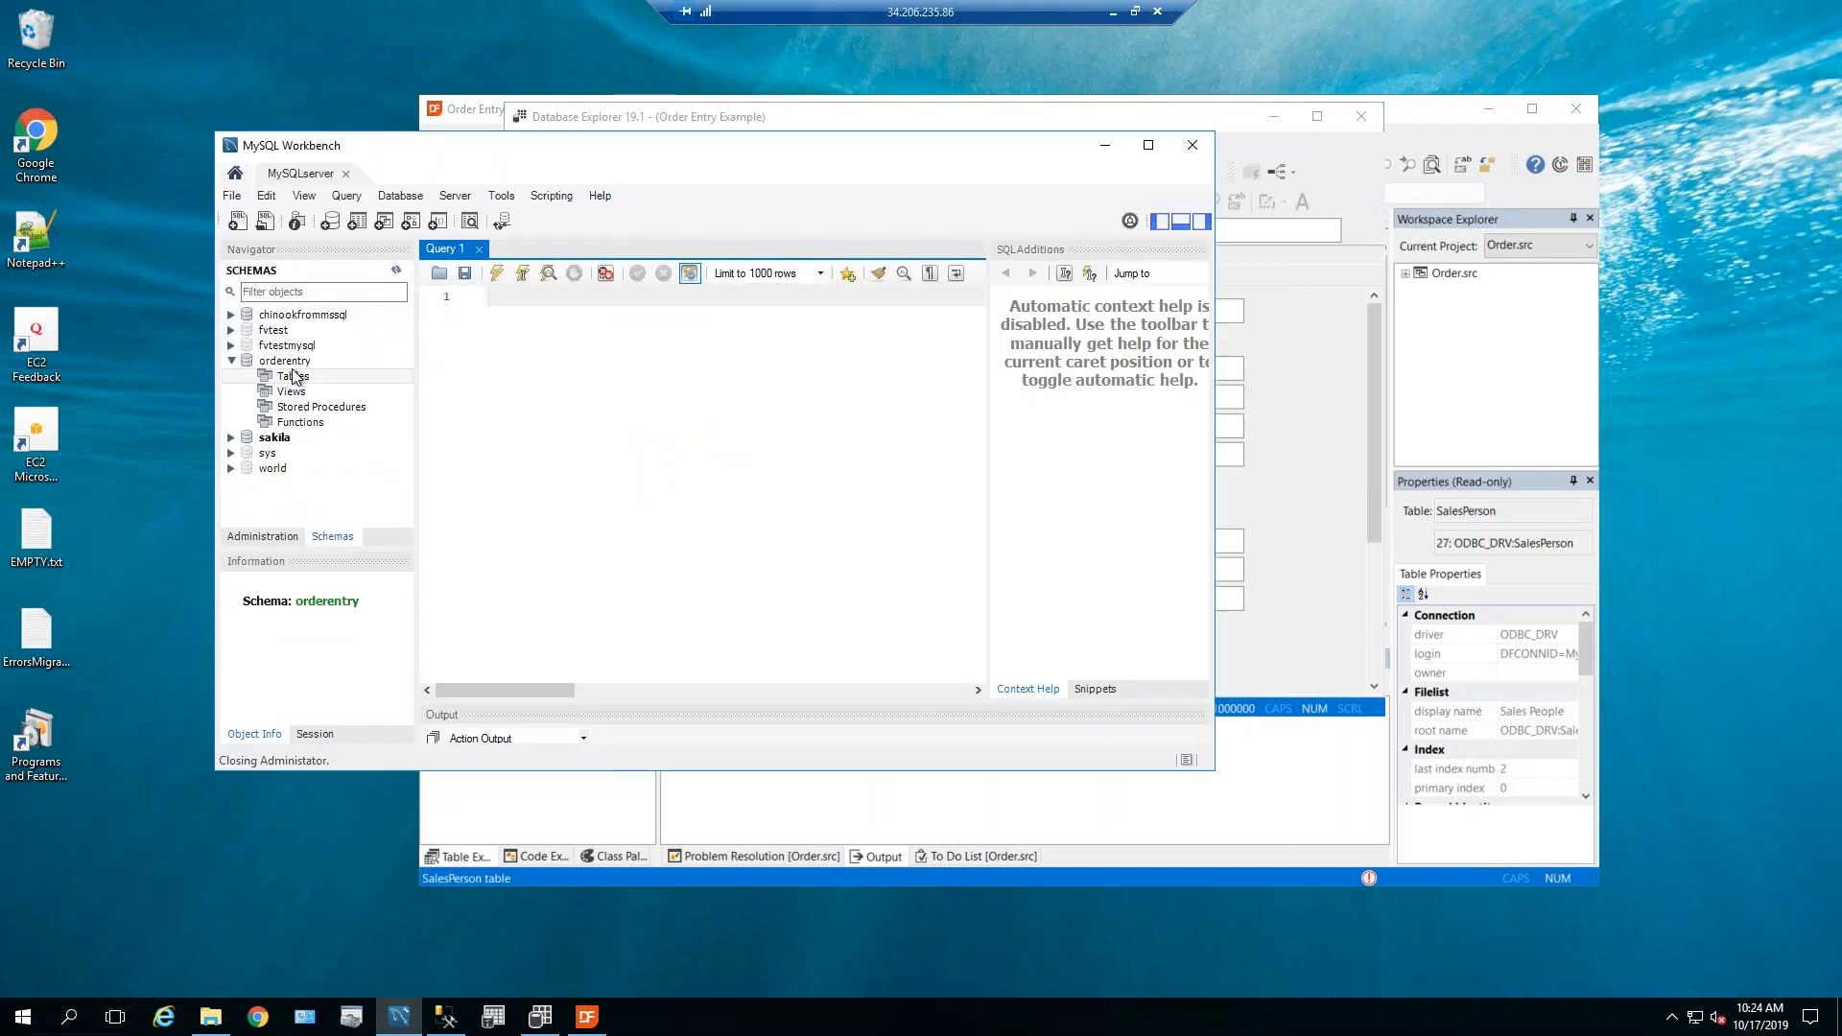
Refresh all schemas and inspect the columns of the orderentry codemast, codetype and customer tables.
right_click(277, 361)
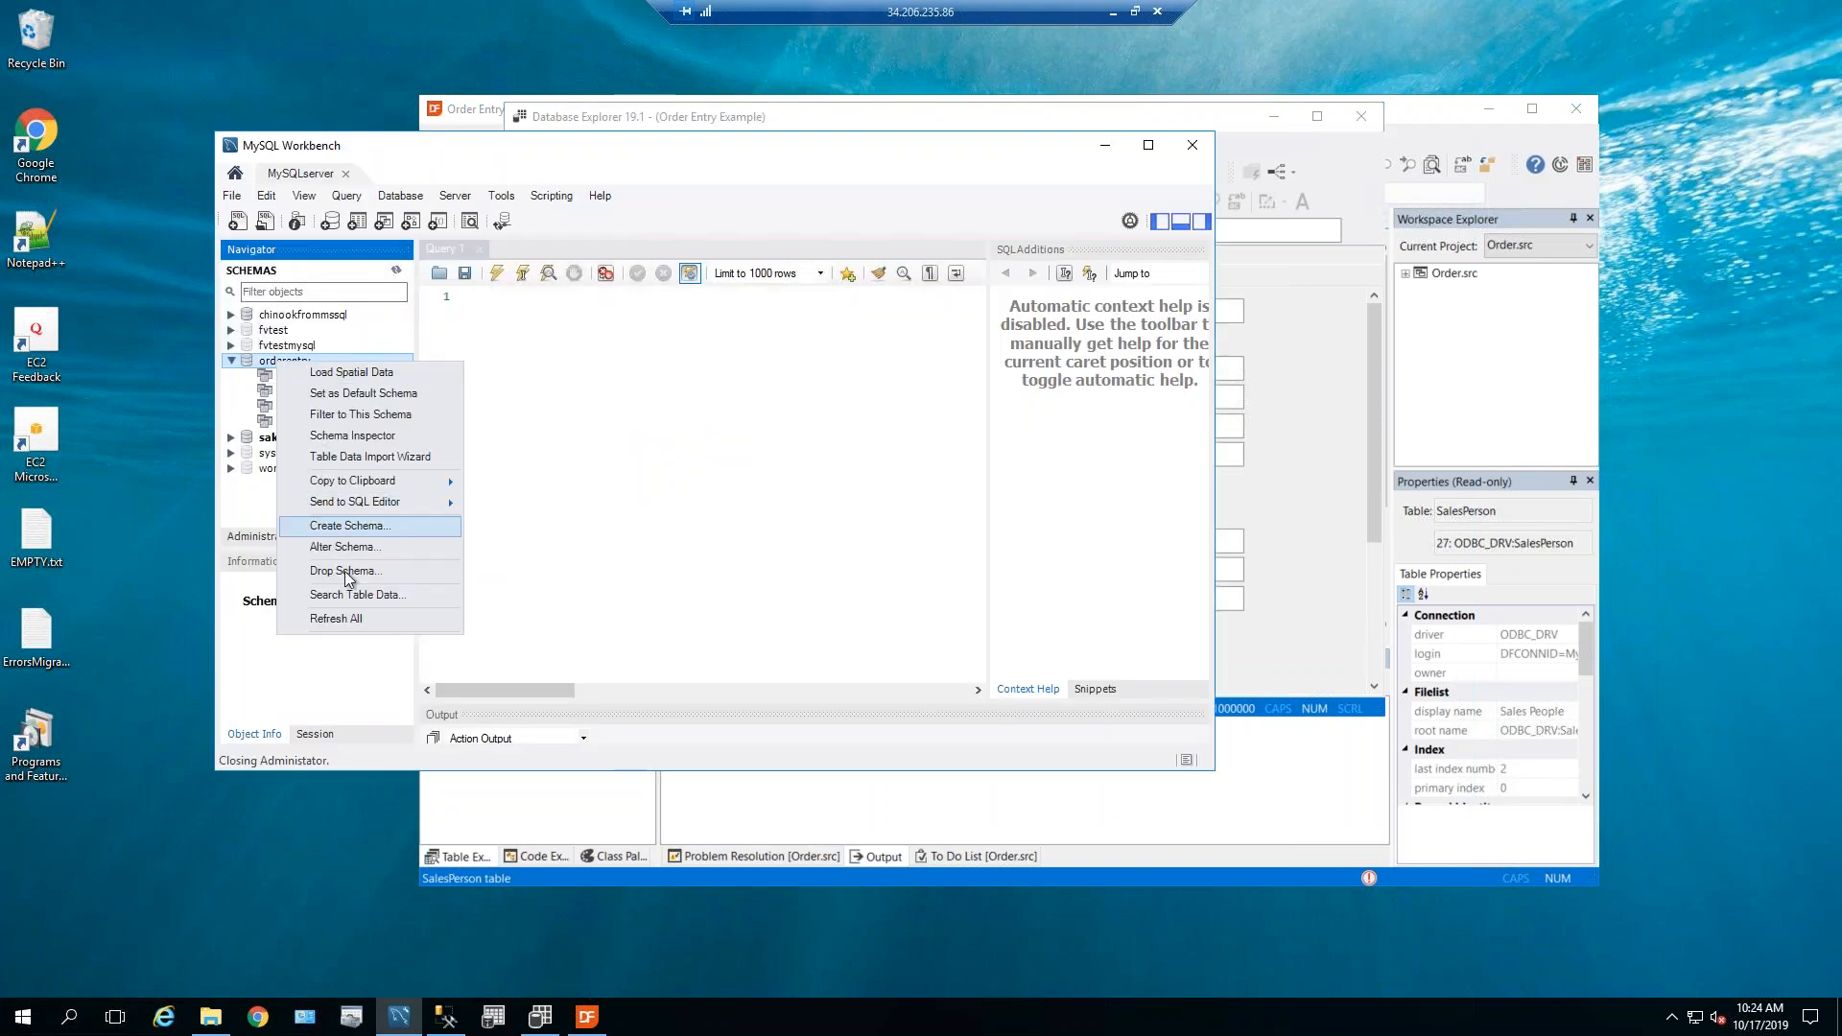
click(347, 618)
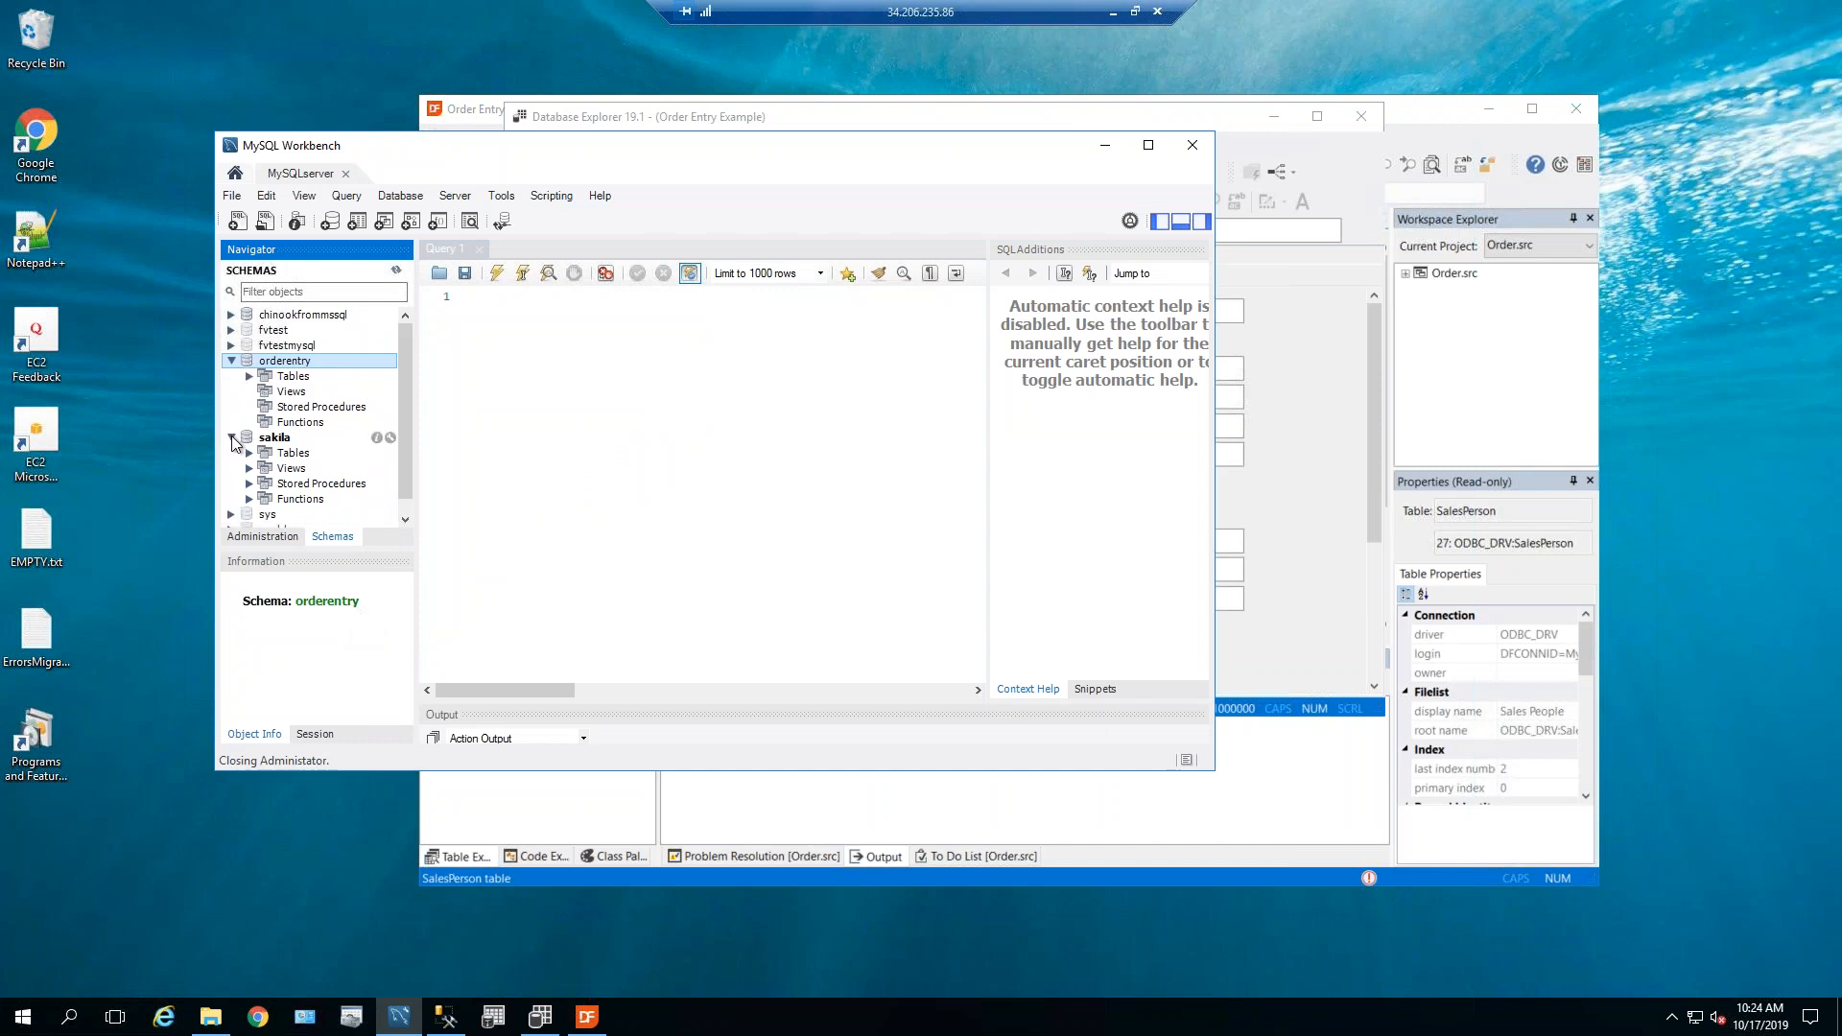
click(231, 438)
click(249, 376)
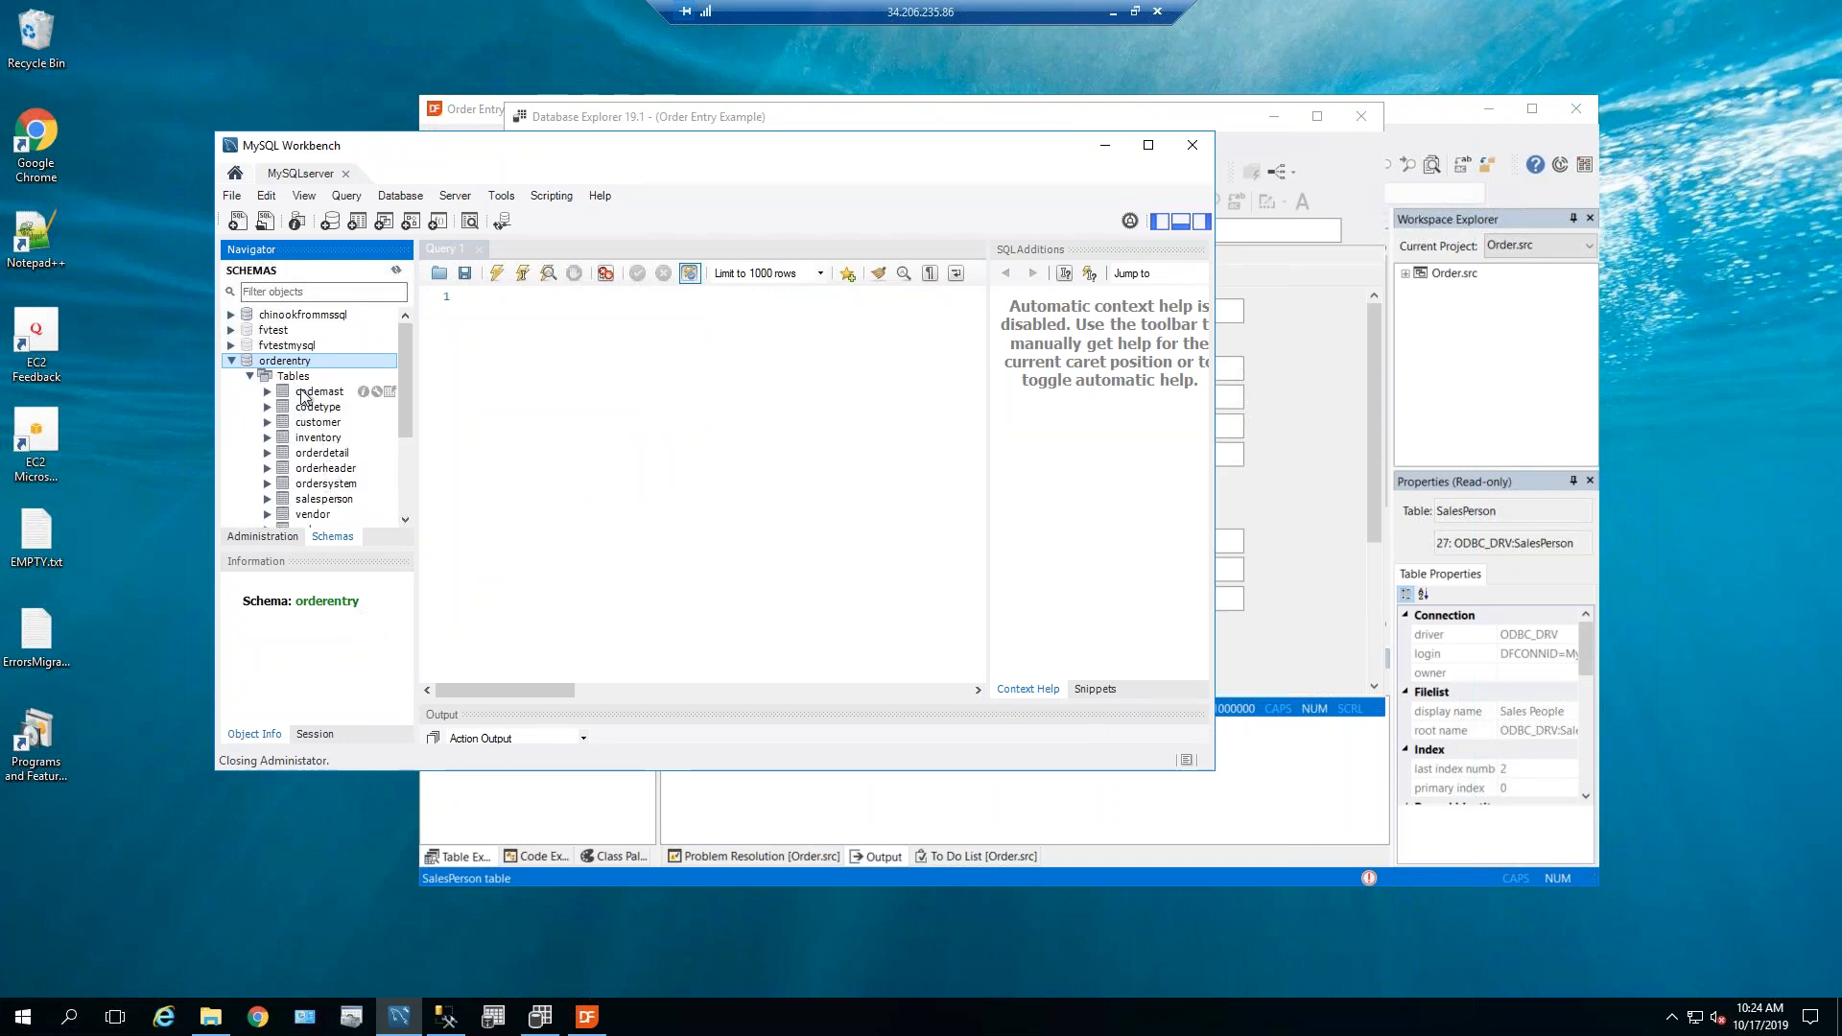
click(342, 393)
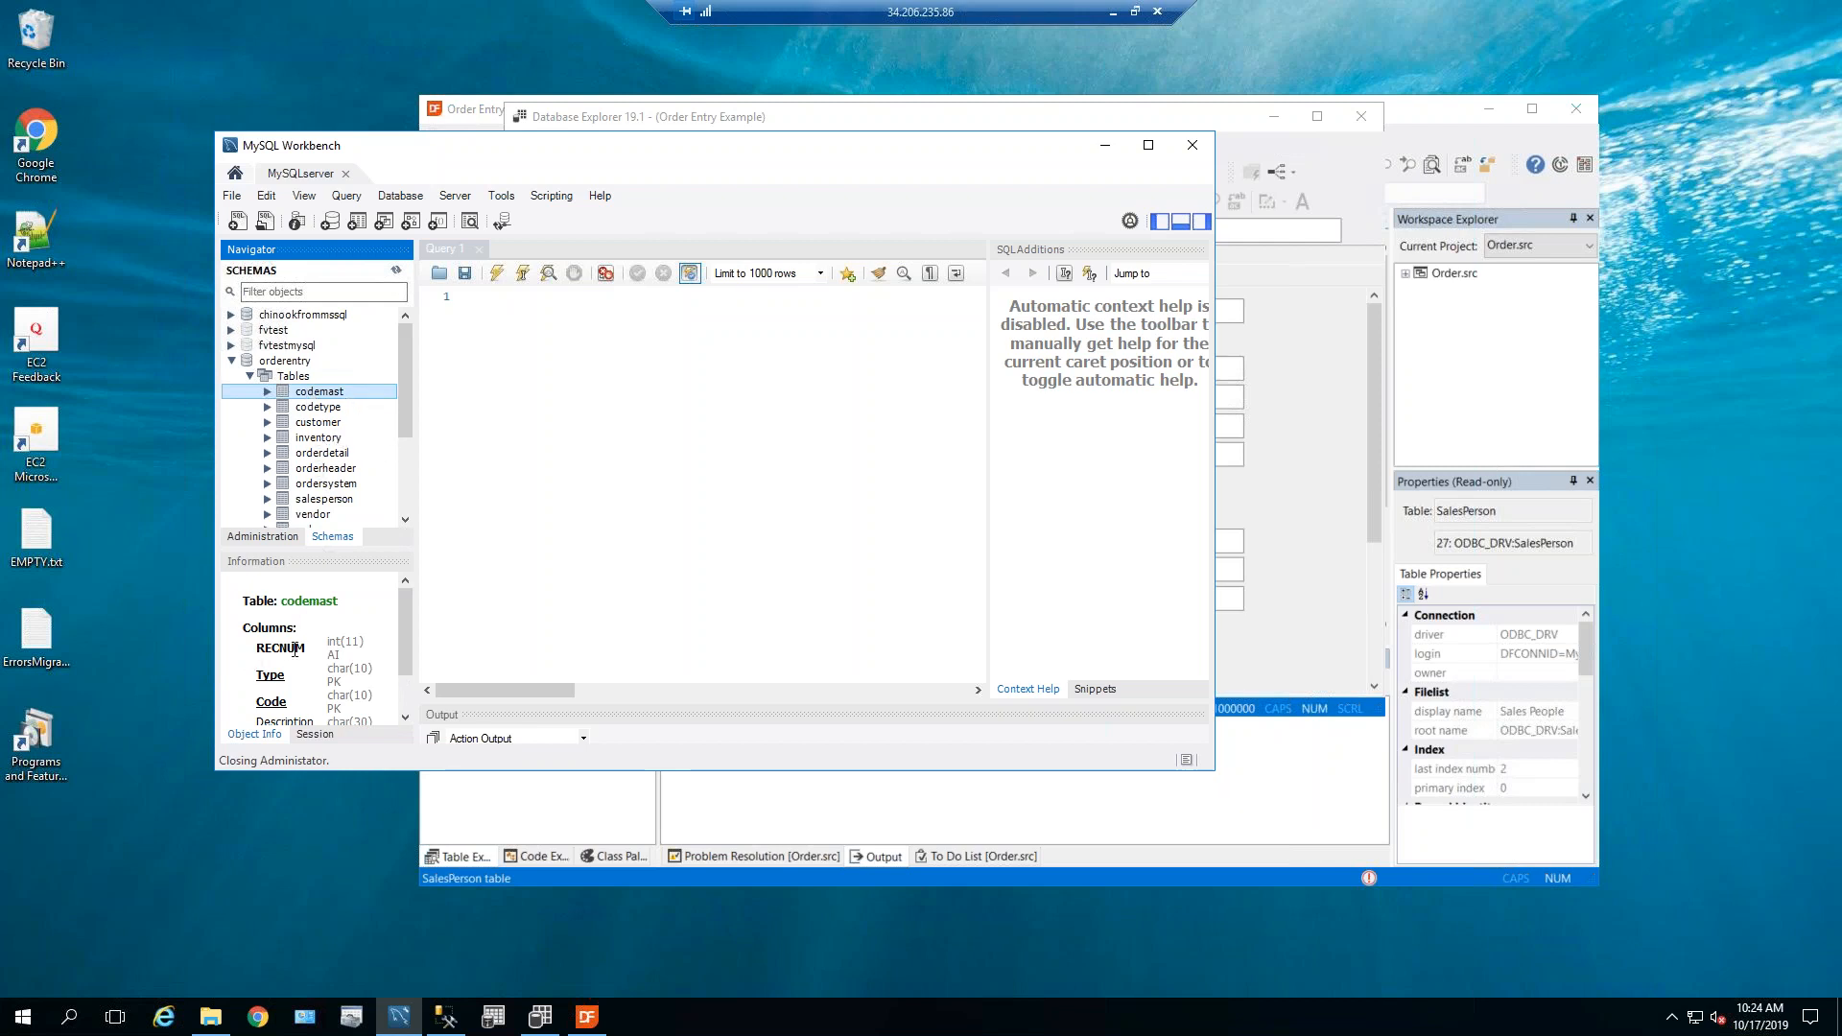
click(323, 408)
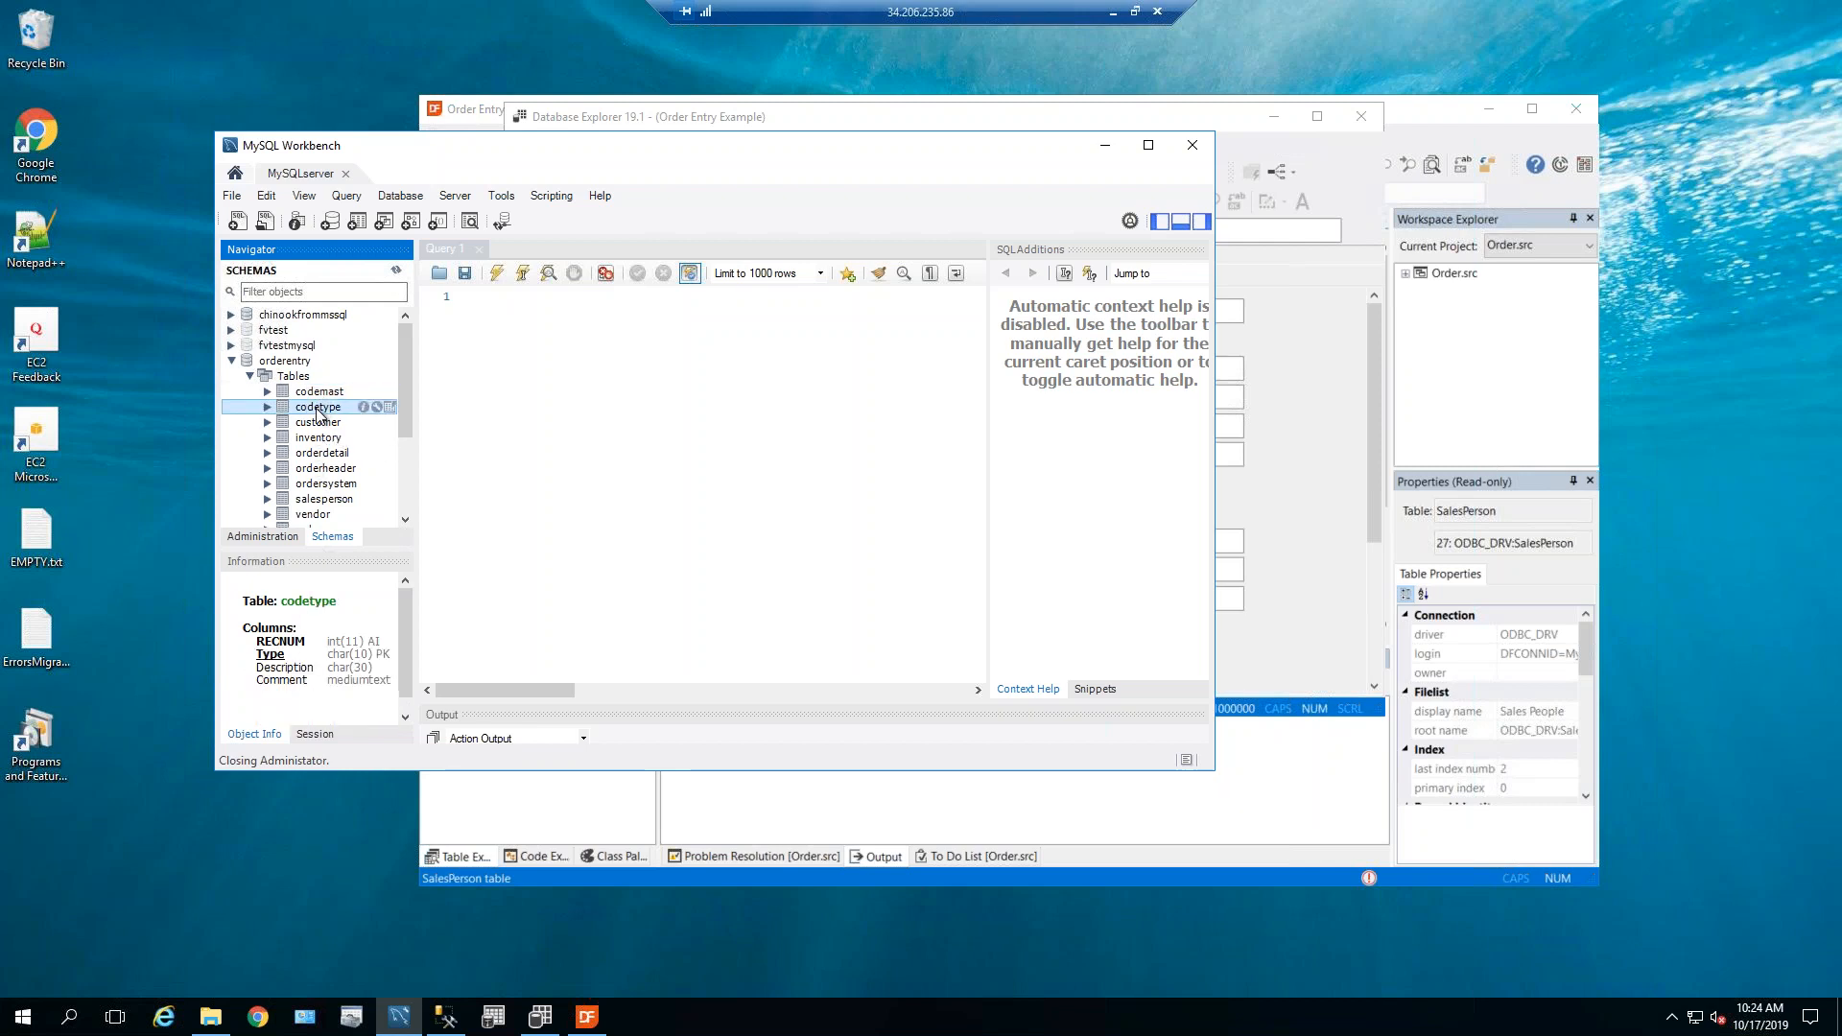
click(318, 424)
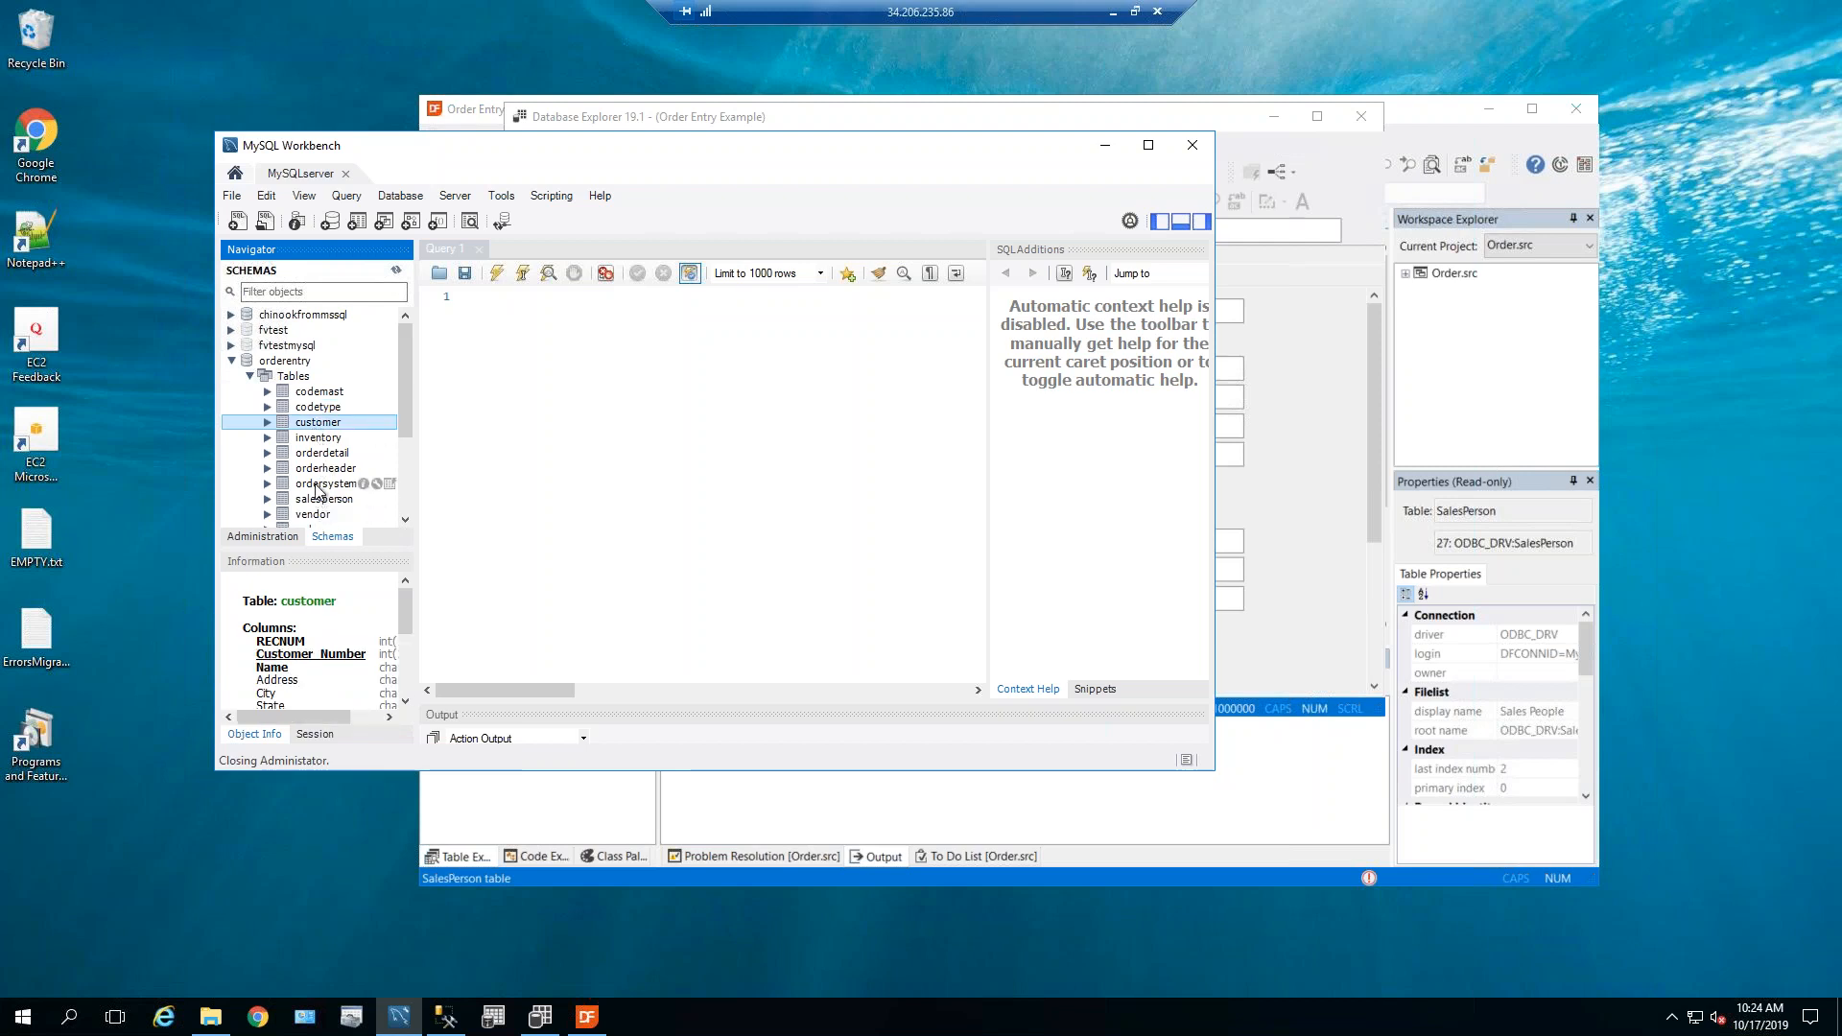
click(267, 424)
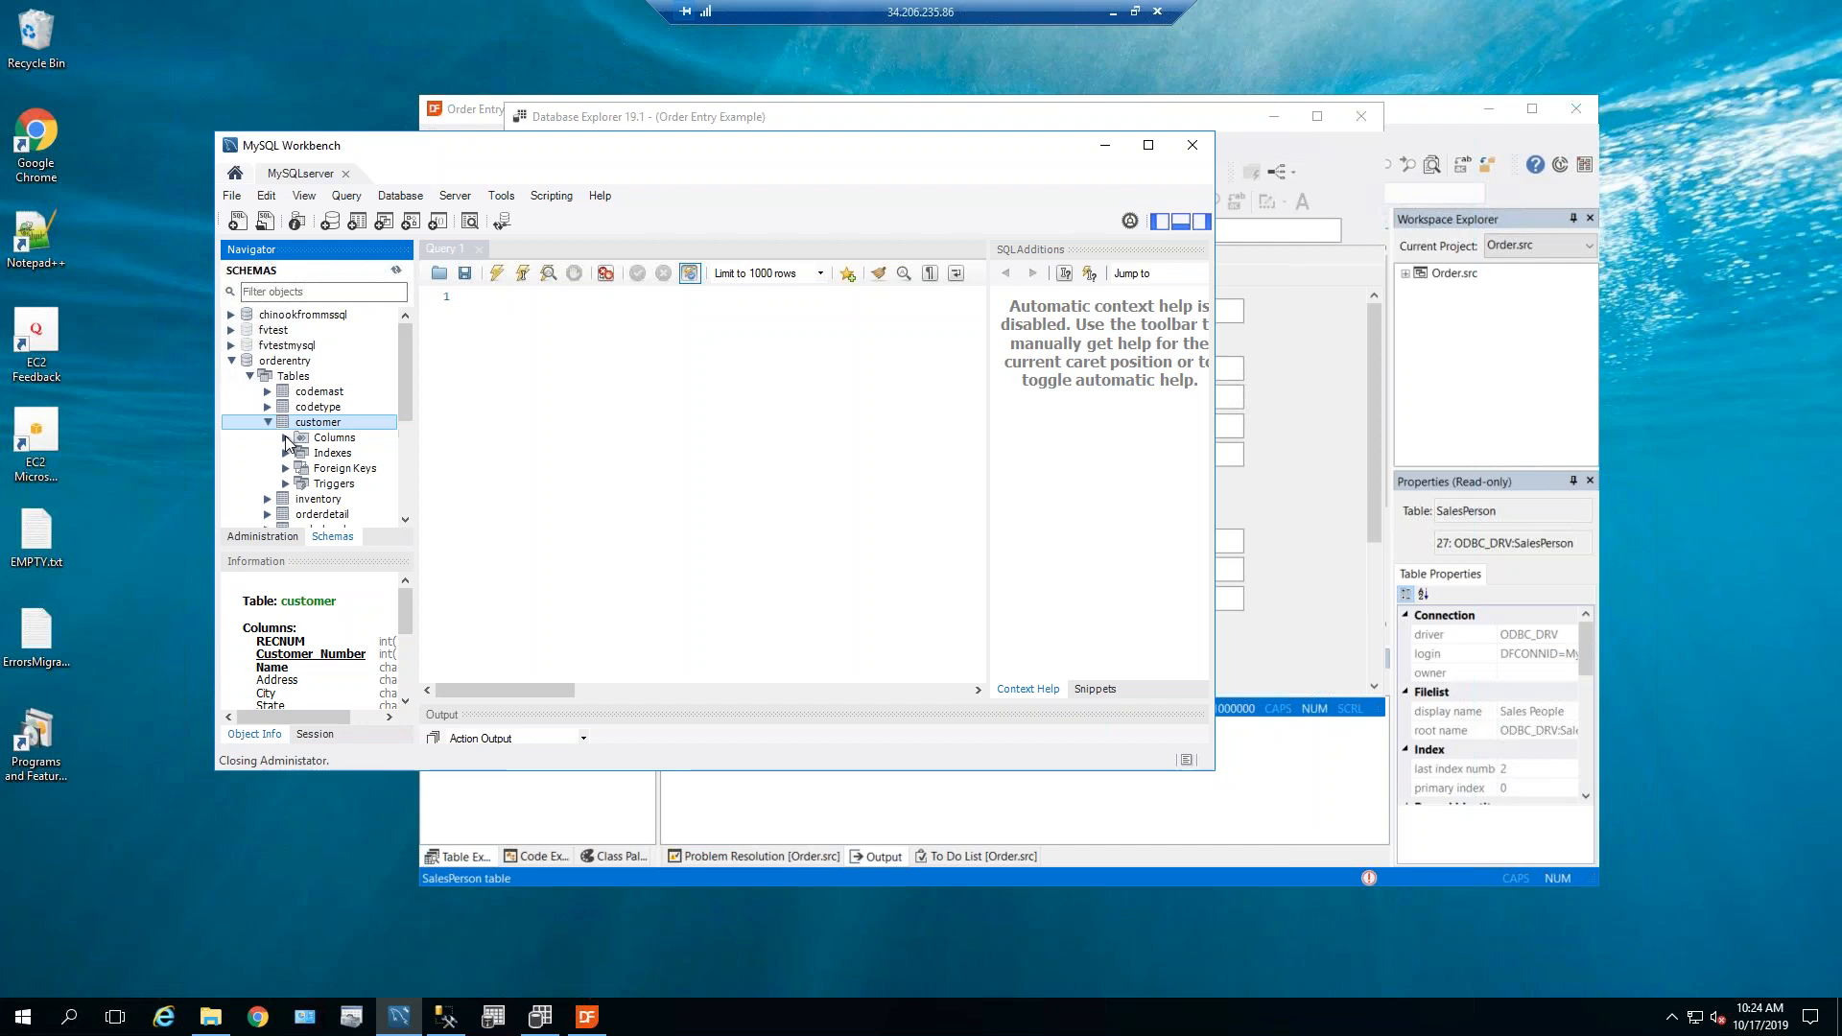
drag(346, 519, 362, 519)
scroll(404, 384, down, 3)
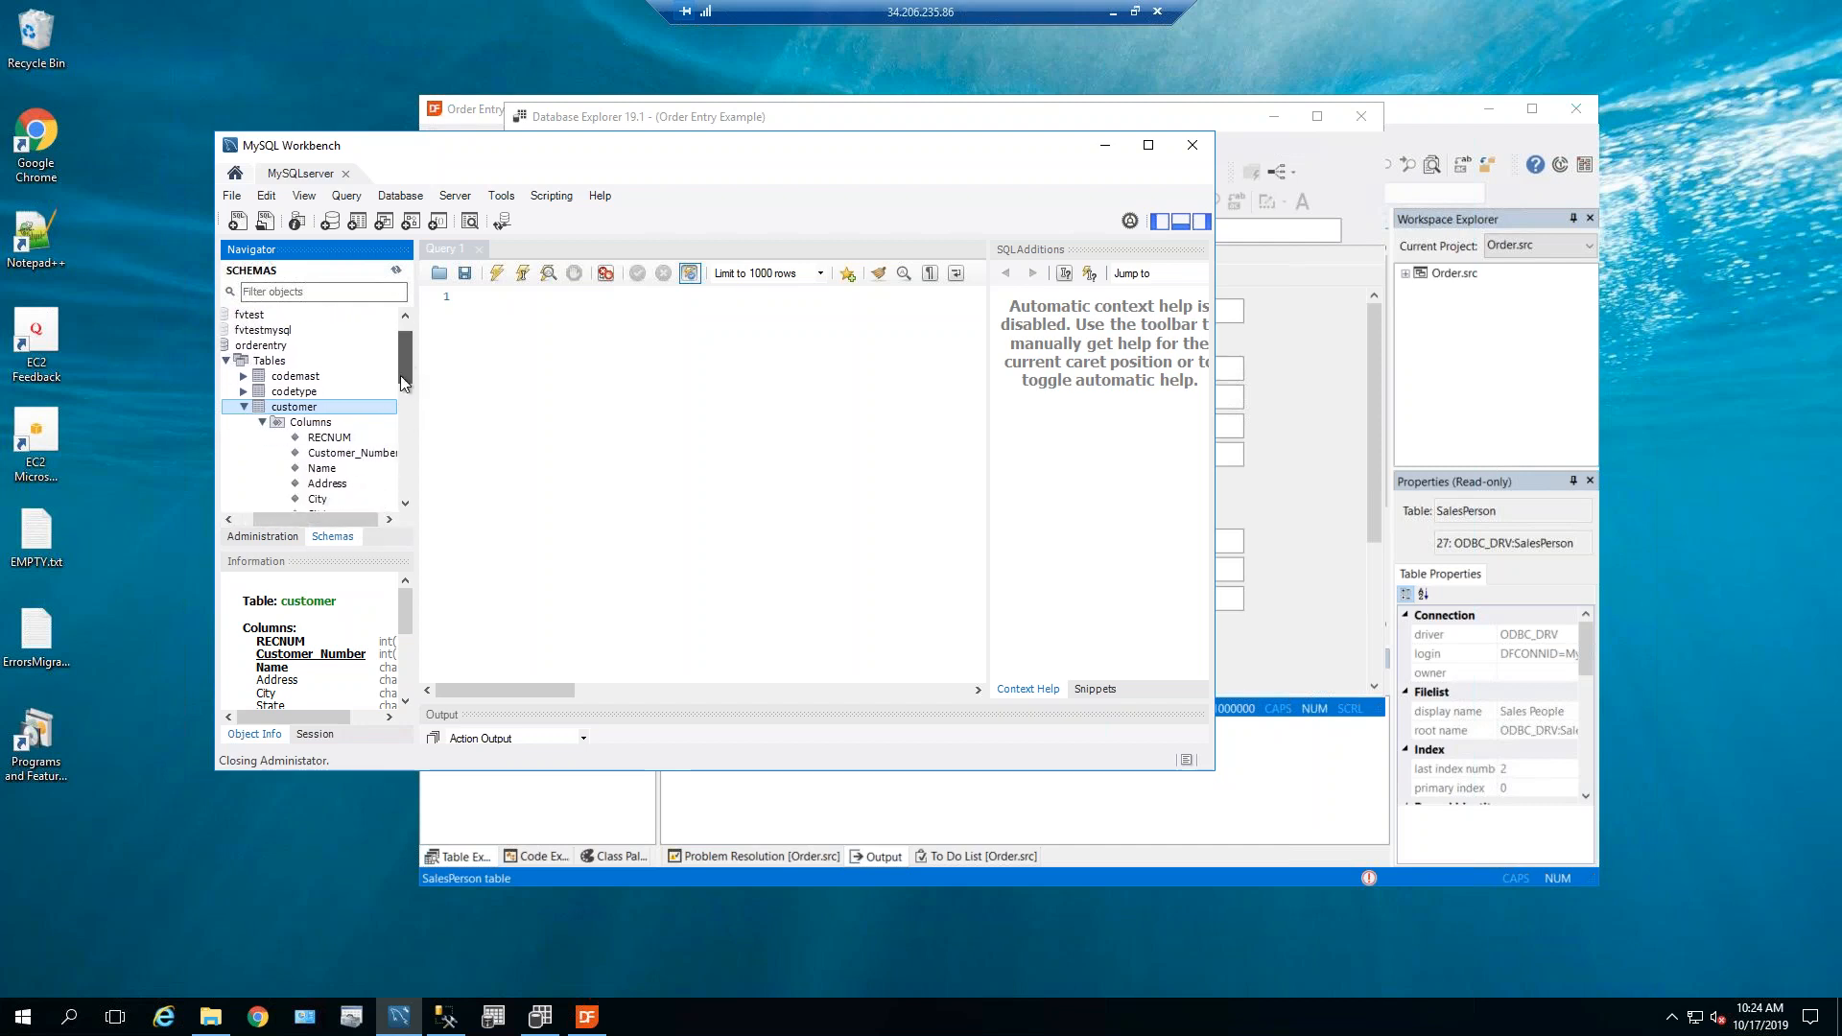
drag(400, 395, 401, 368)
Run Select Rows - Limit 1000 on orderentry.customer to list its converted rows.
click(247, 392)
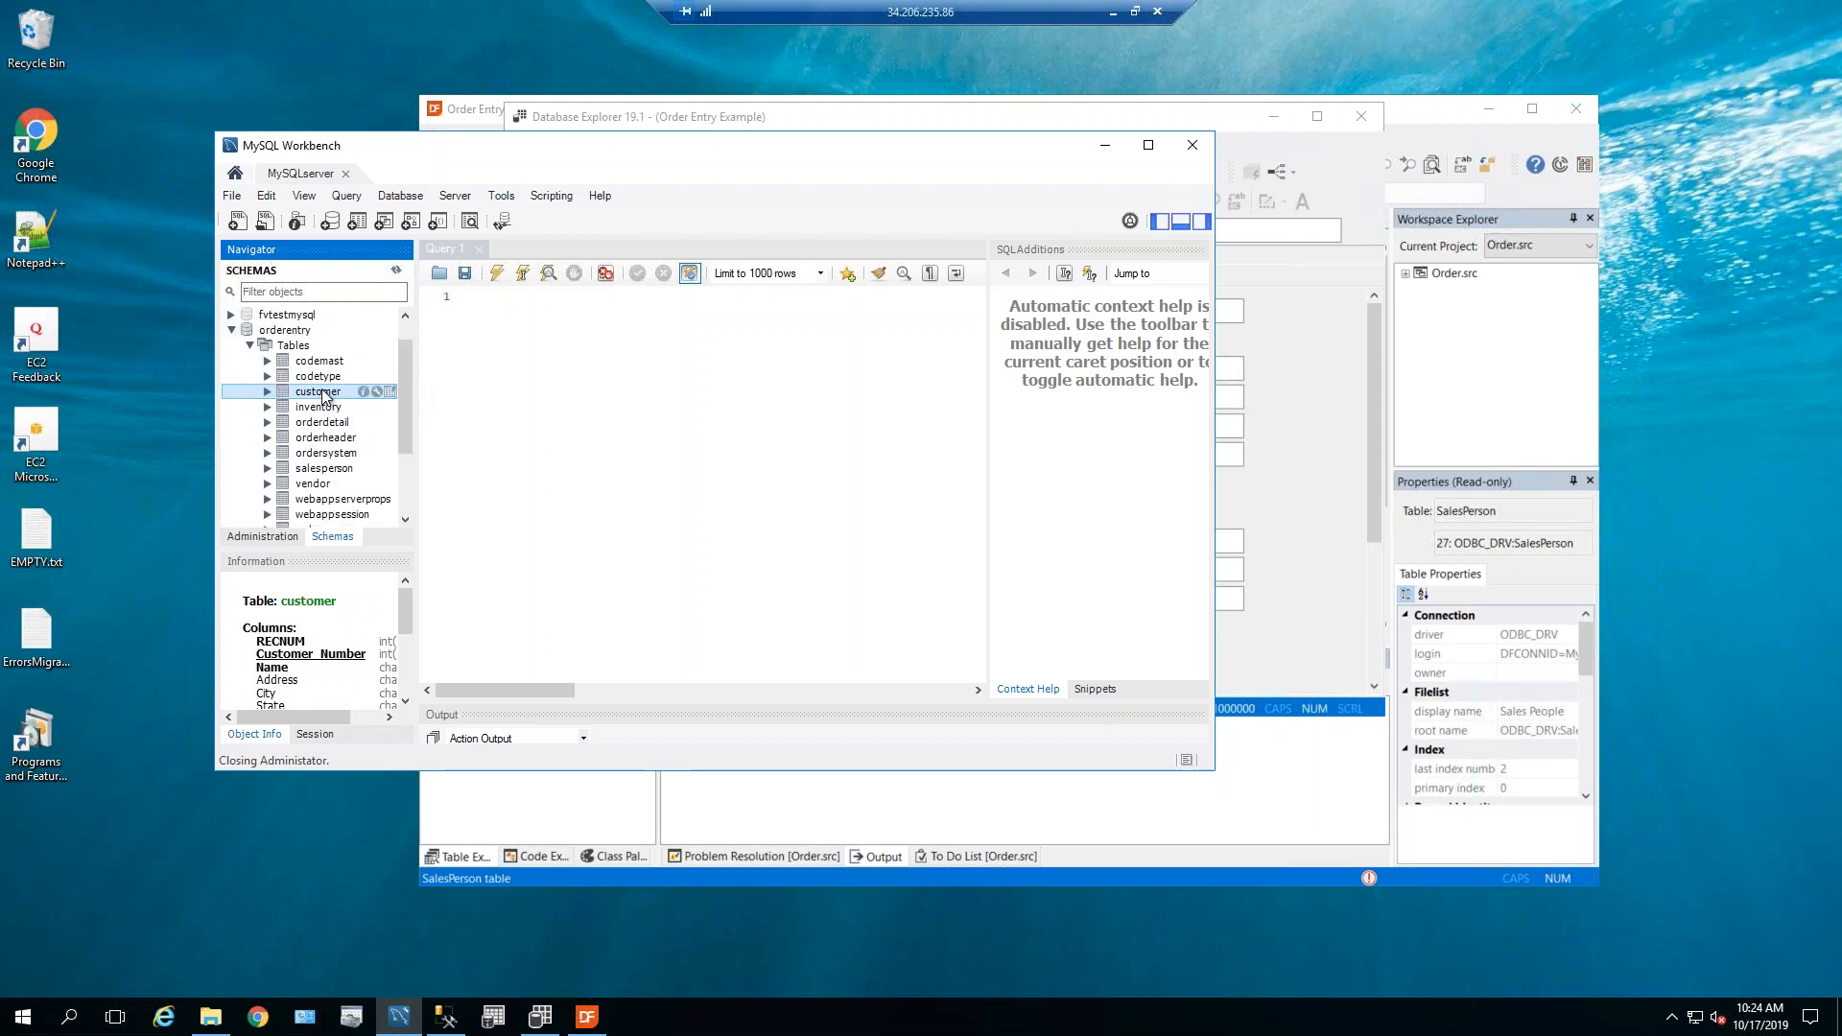
right_click(322, 392)
click(401, 412)
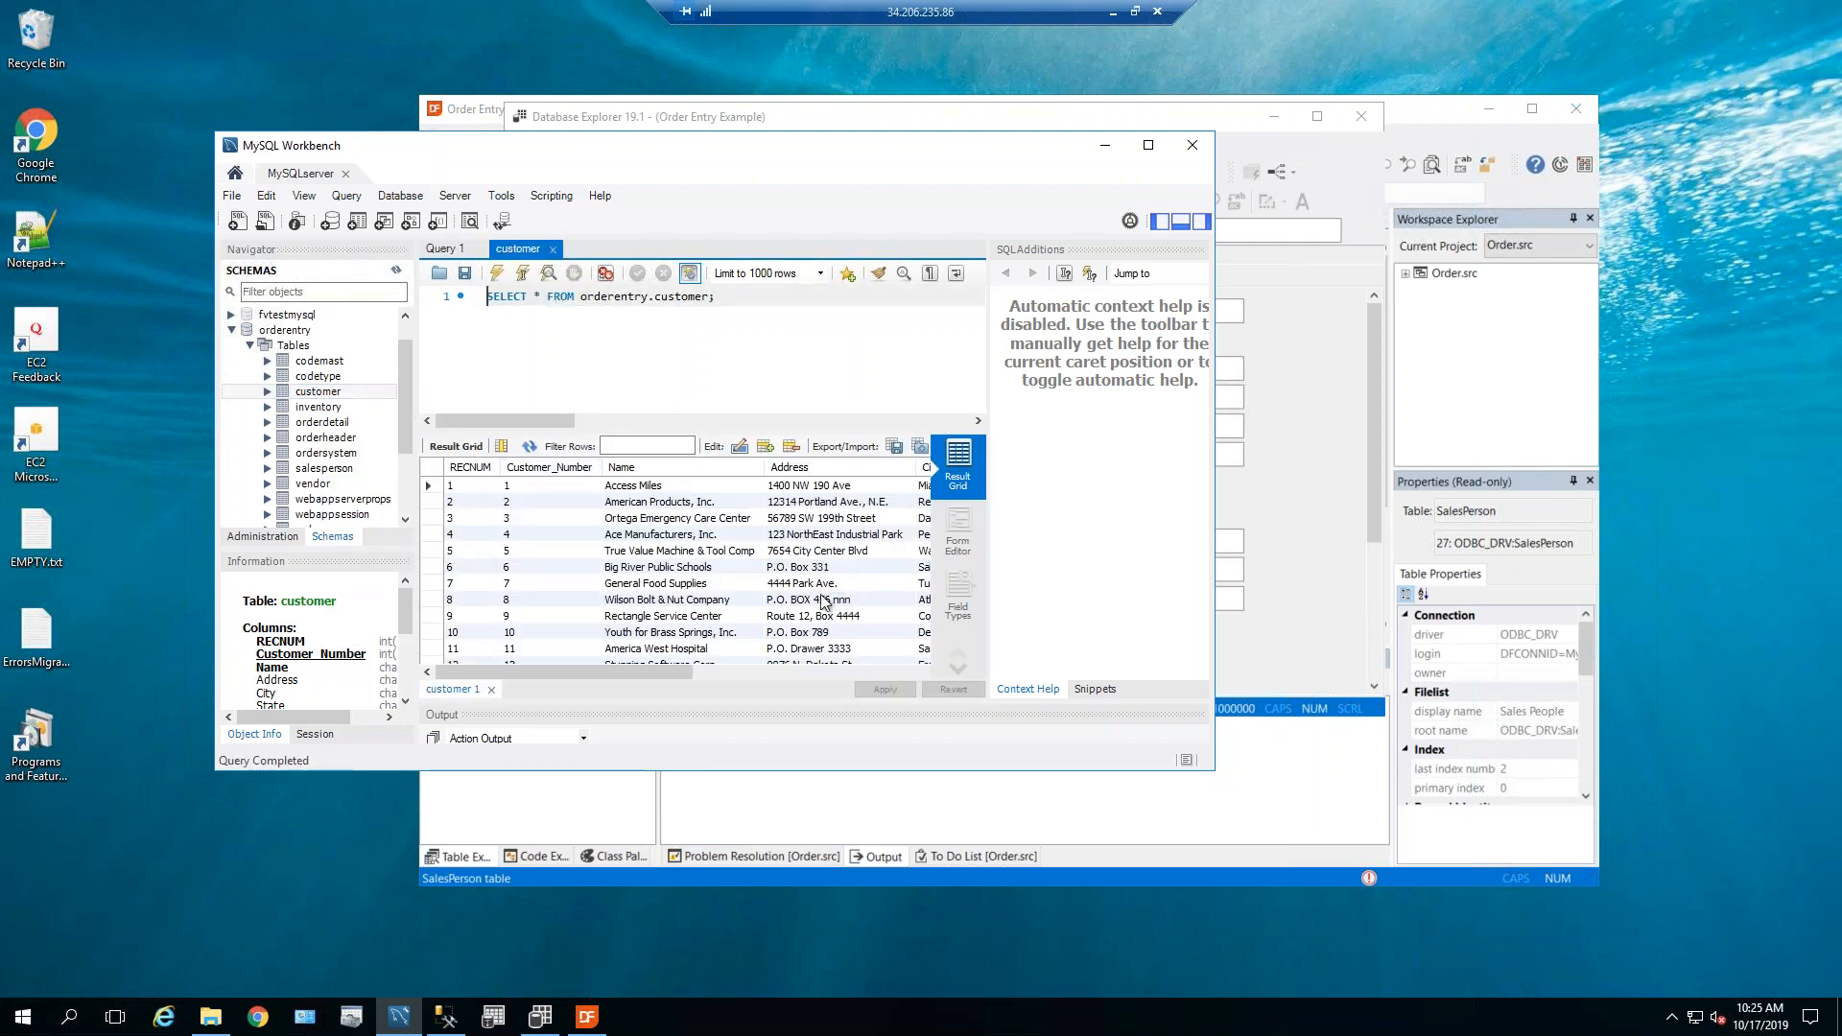
click(1241, 127)
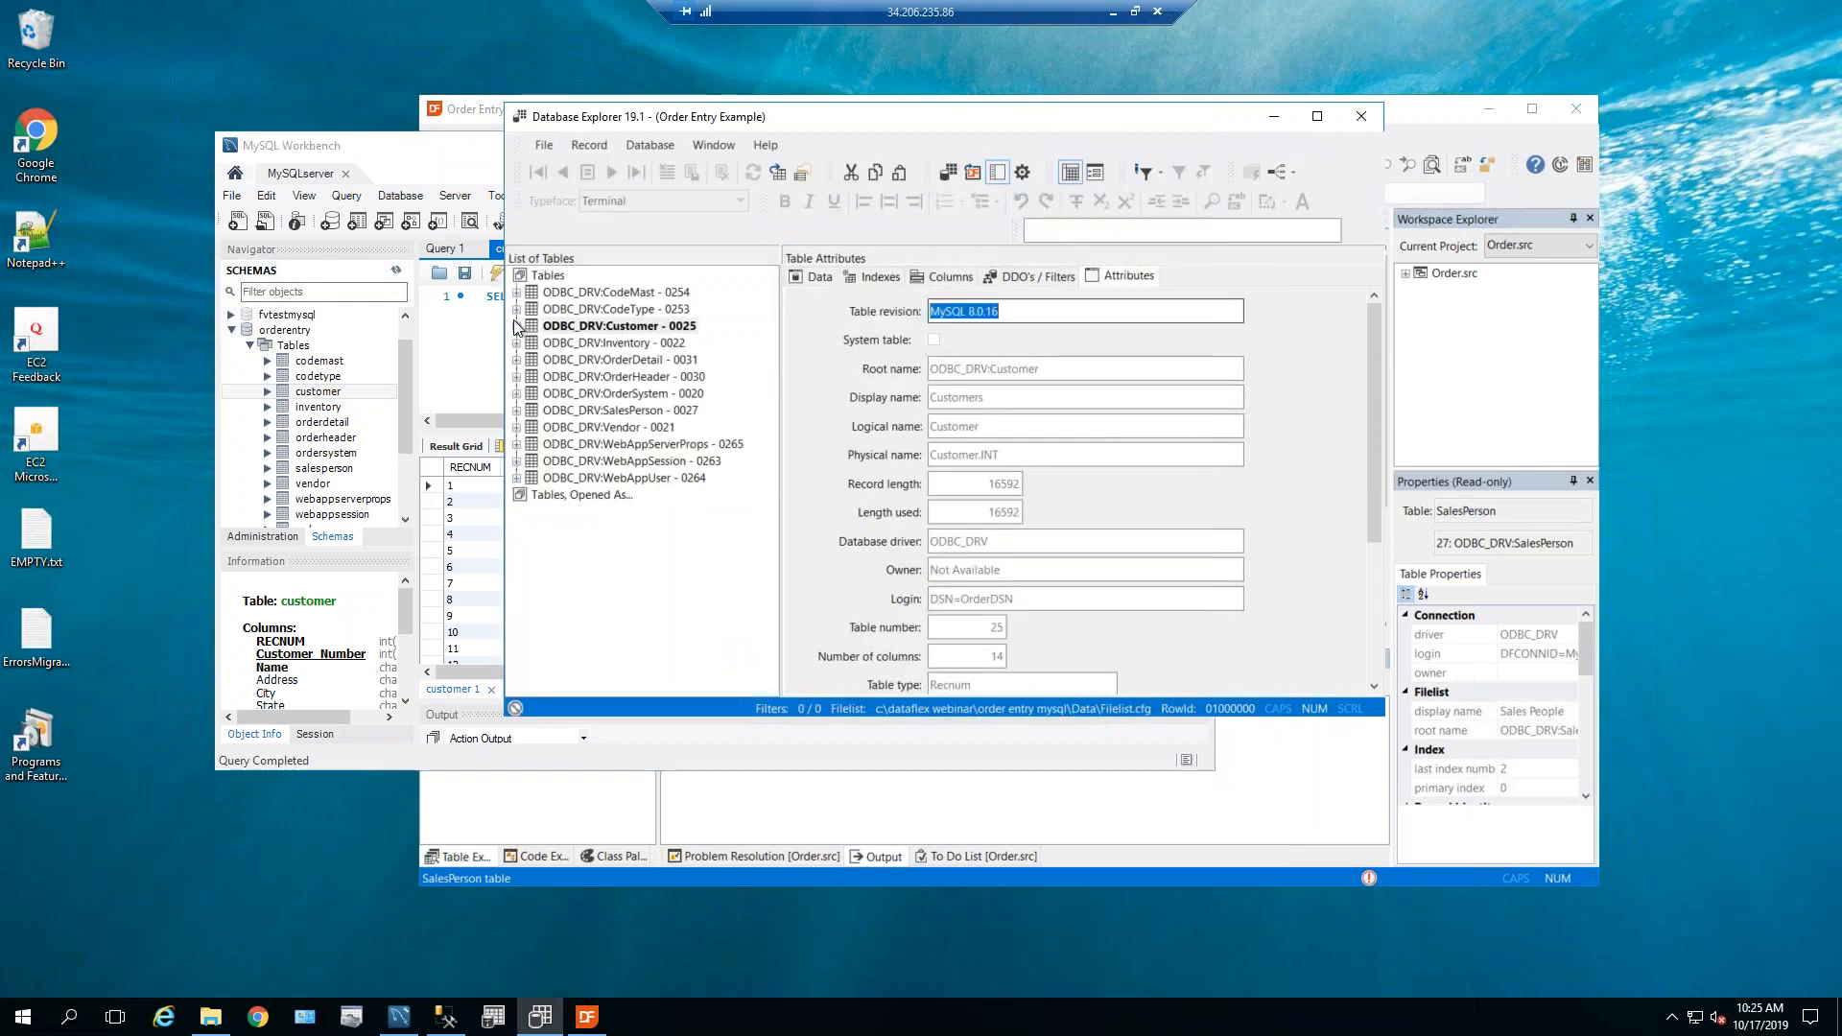
Append 'TEST' to customer 9's name, making it 'Rectangle Service Center TEST', and save the line.
click(819, 279)
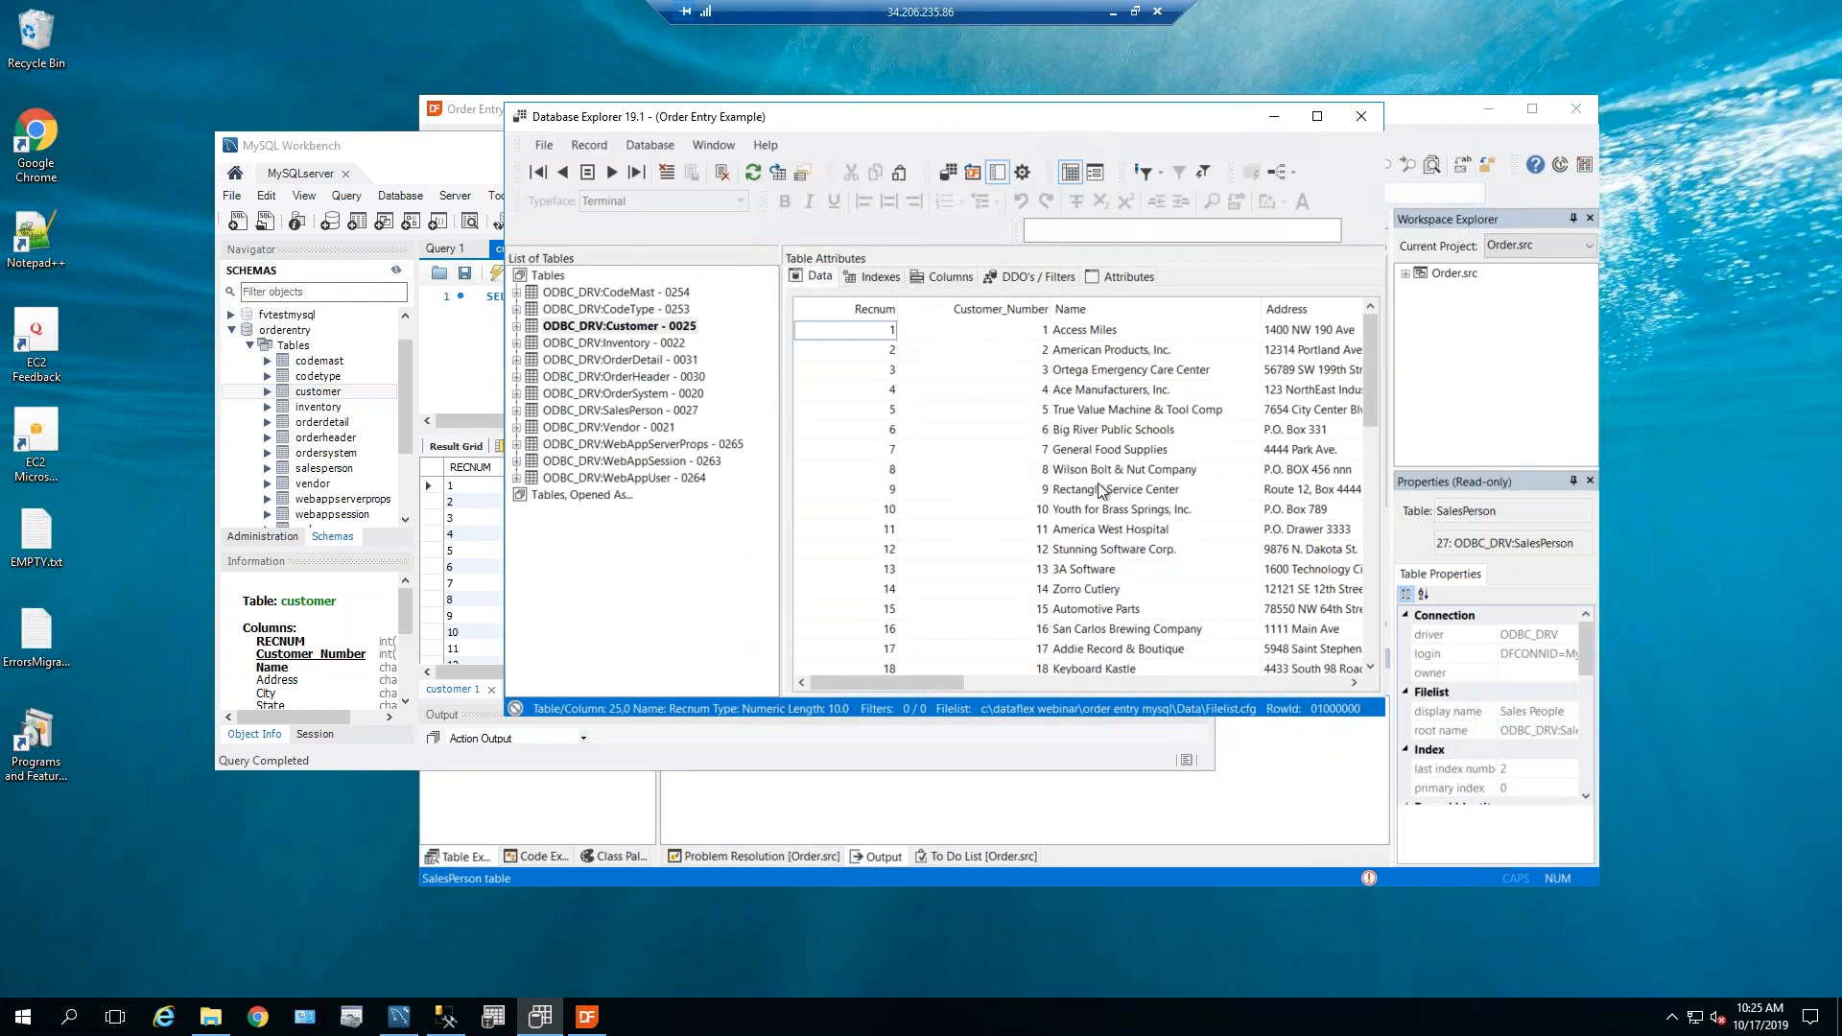
click(1176, 489)
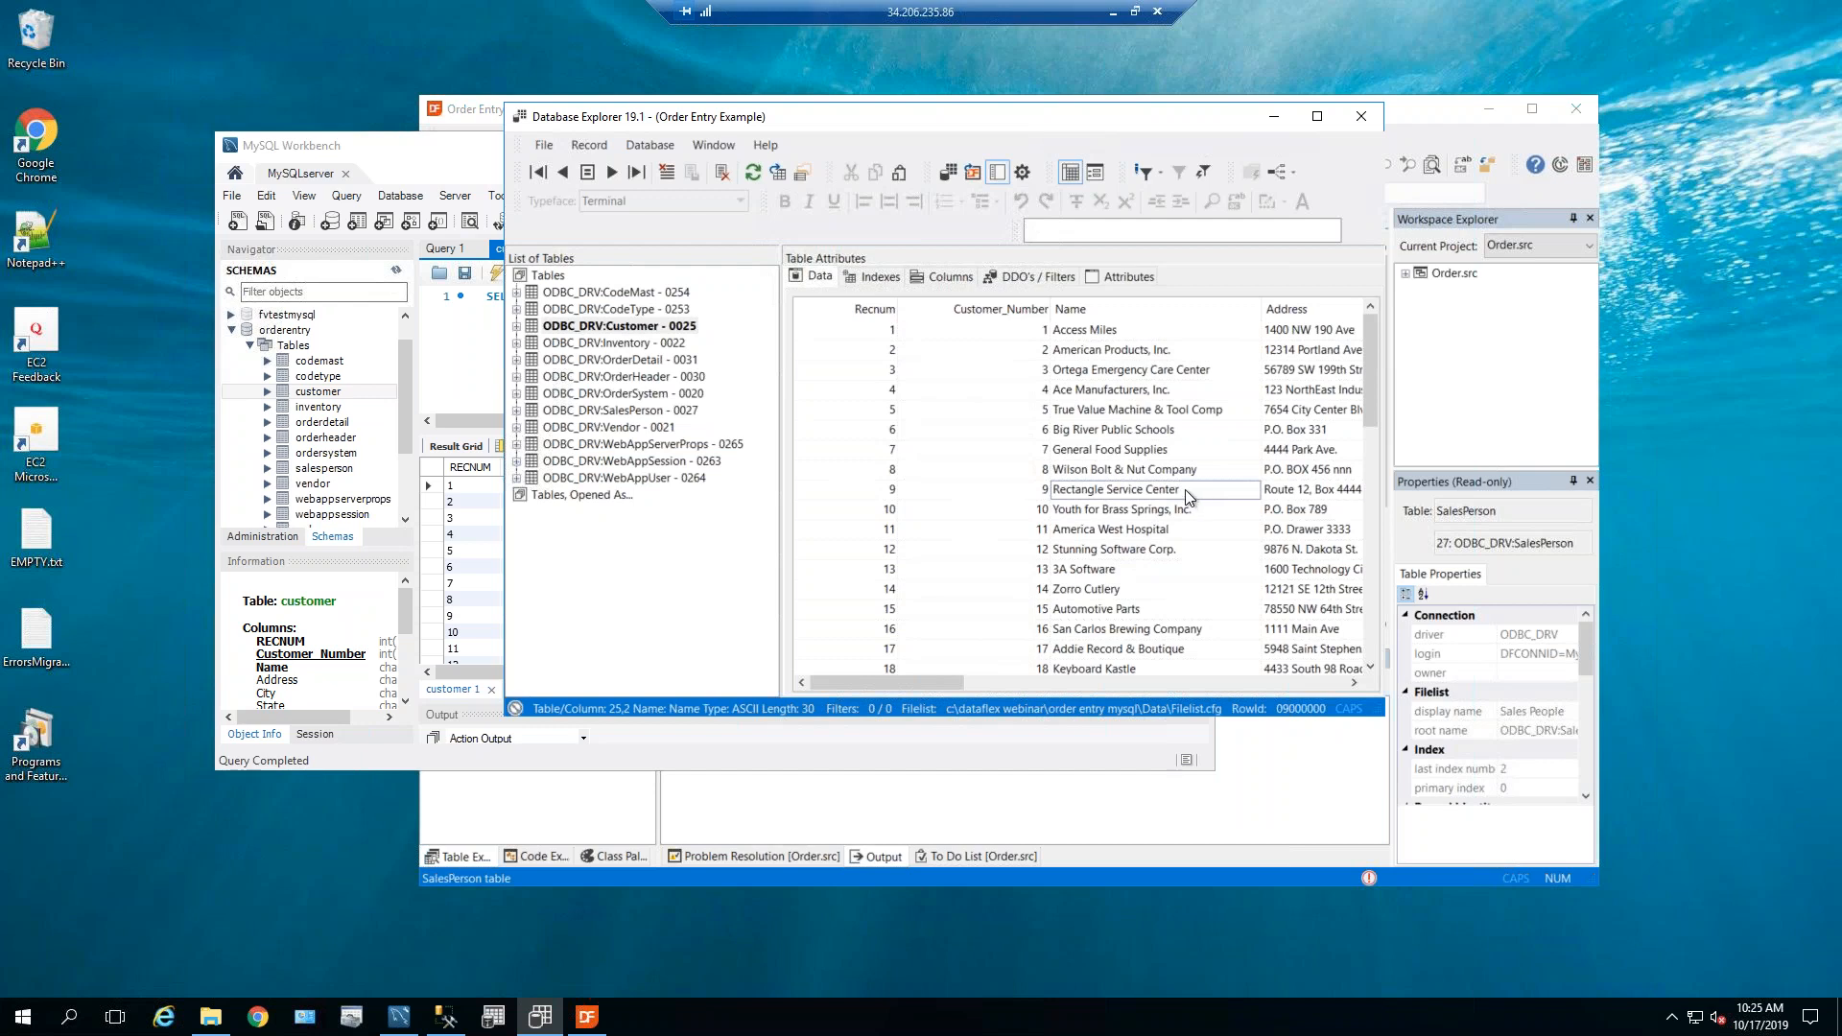
click(1192, 491)
text(TEST)
click(1175, 464)
click(848, 579)
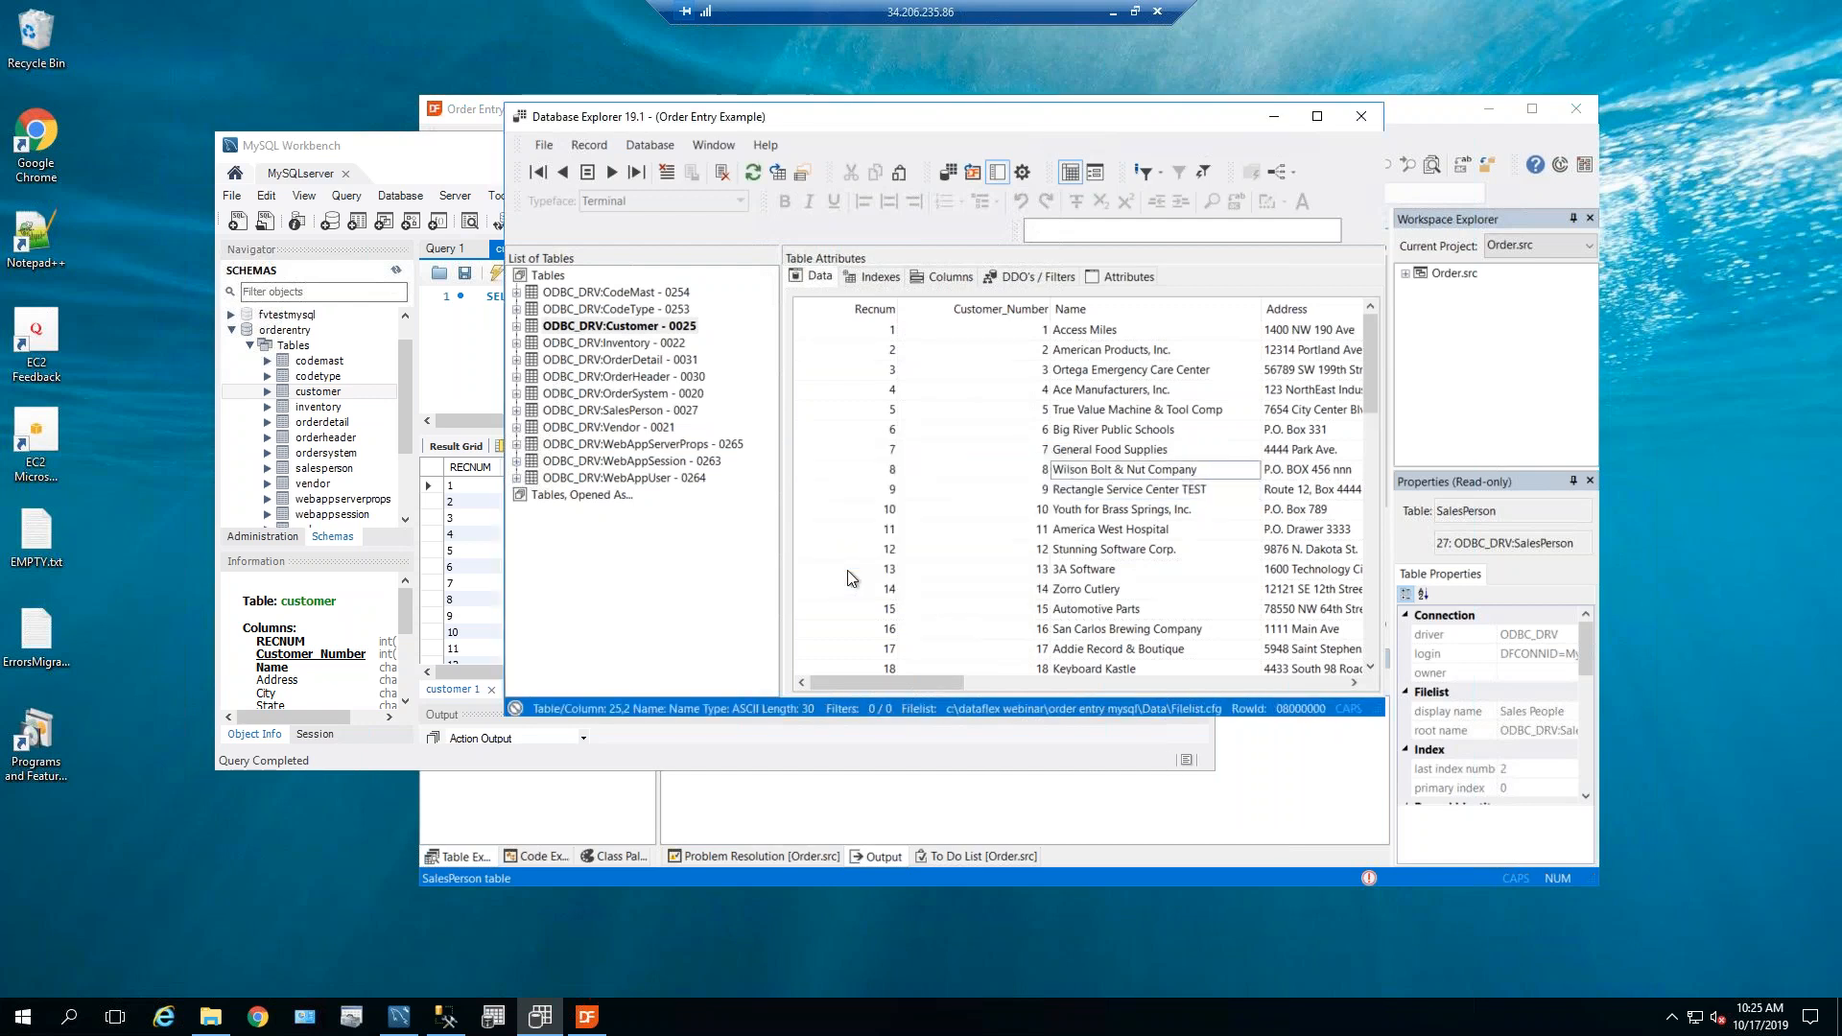
click(485, 169)
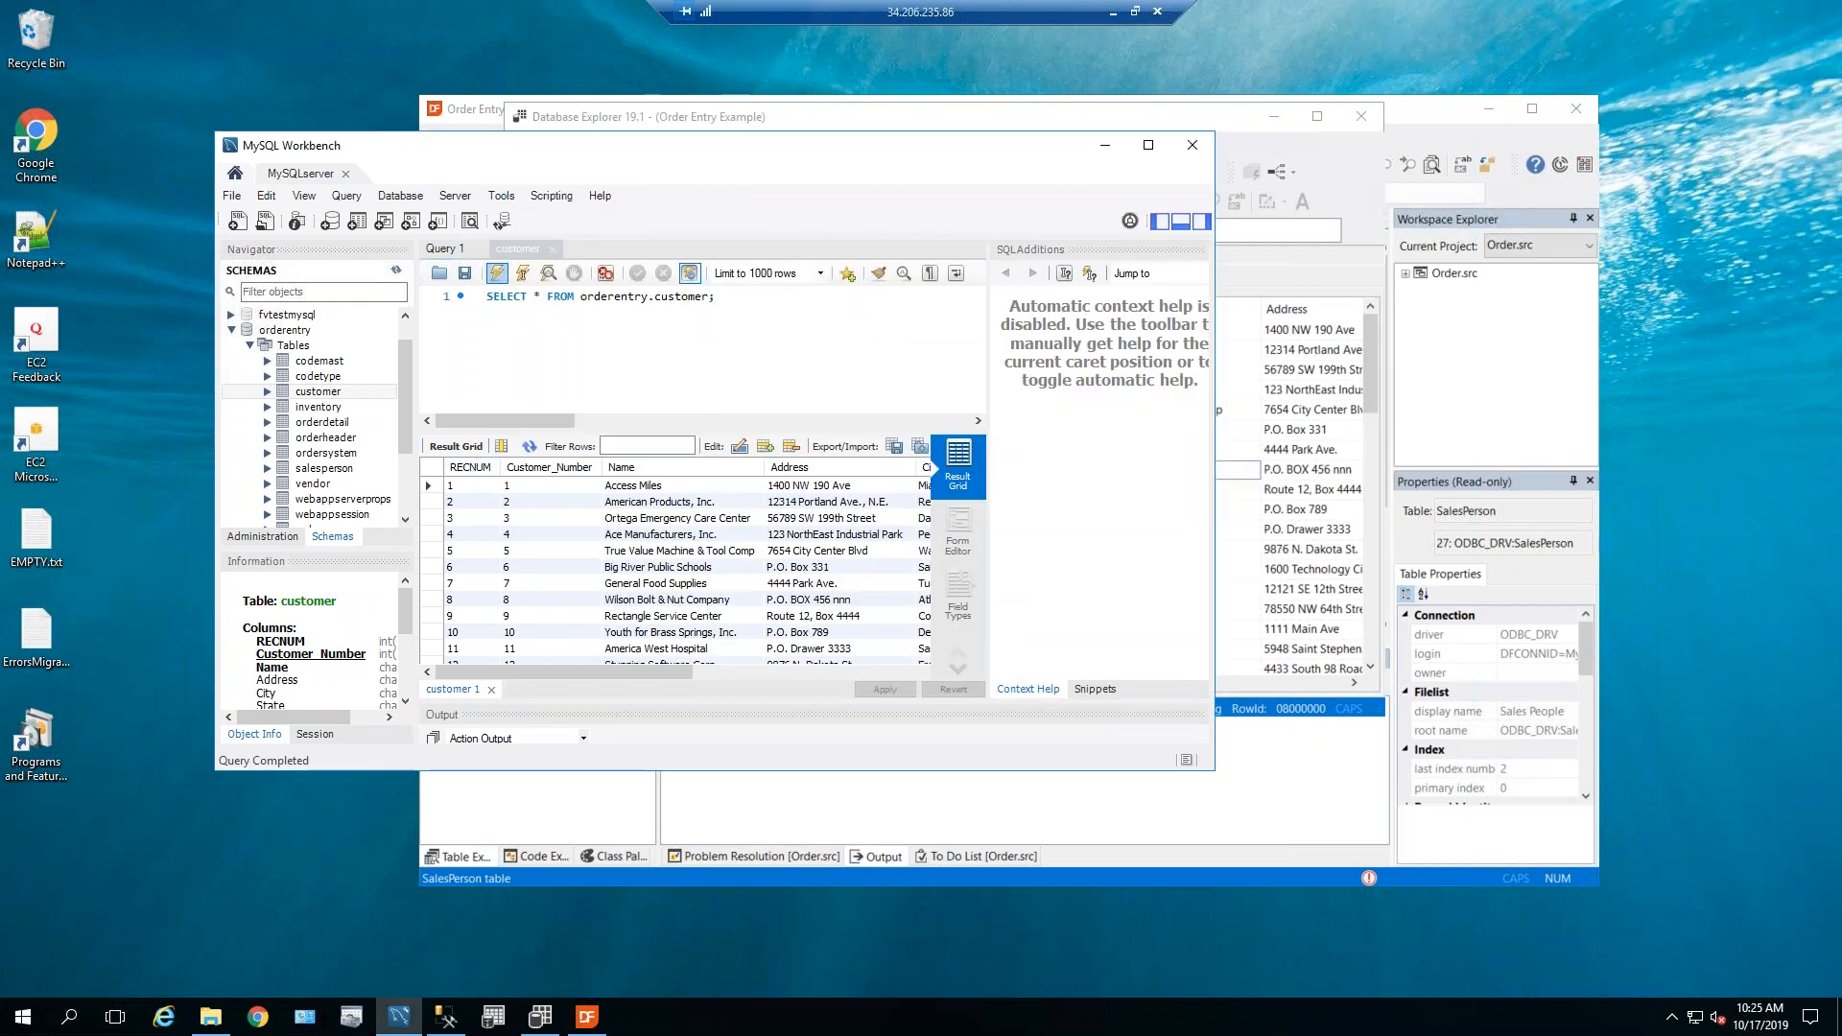
Re-run the customer query to confirm row 9 reads 'Rectangle Service Center TEST', then minimize Workbench.
click(497, 273)
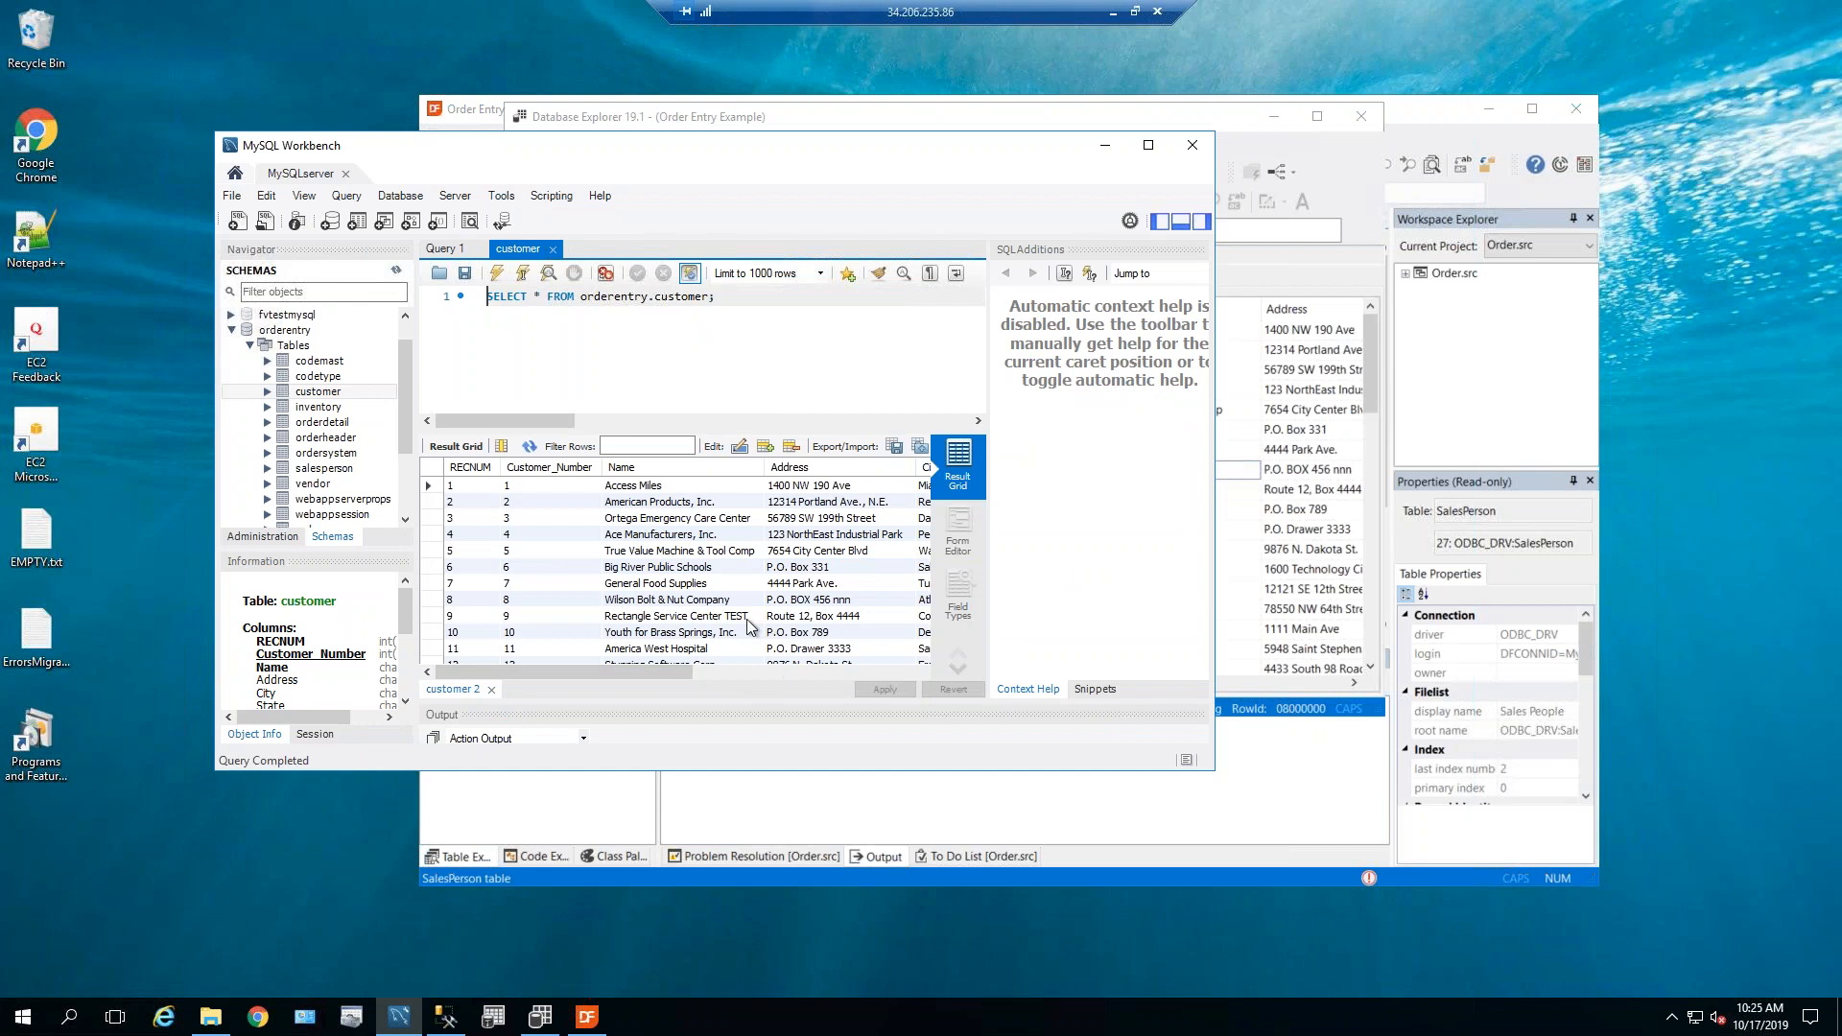
click(739, 620)
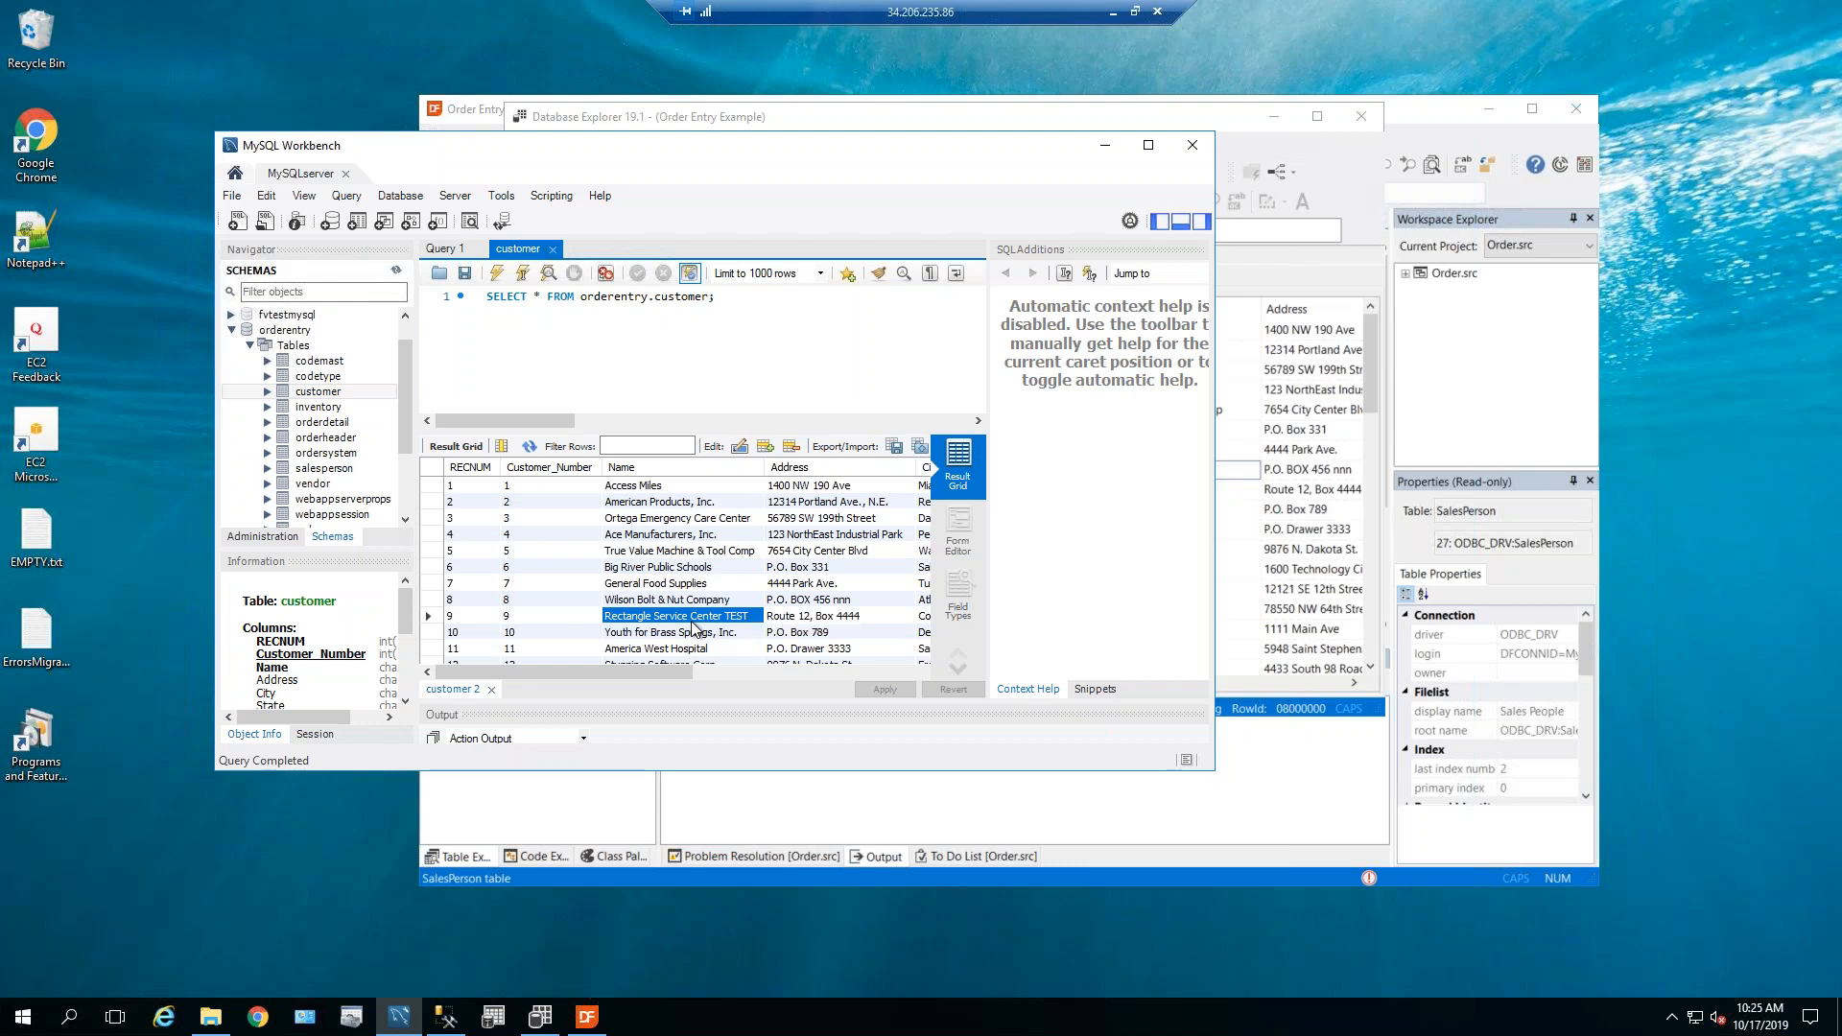
drag(844, 152, 829, 152)
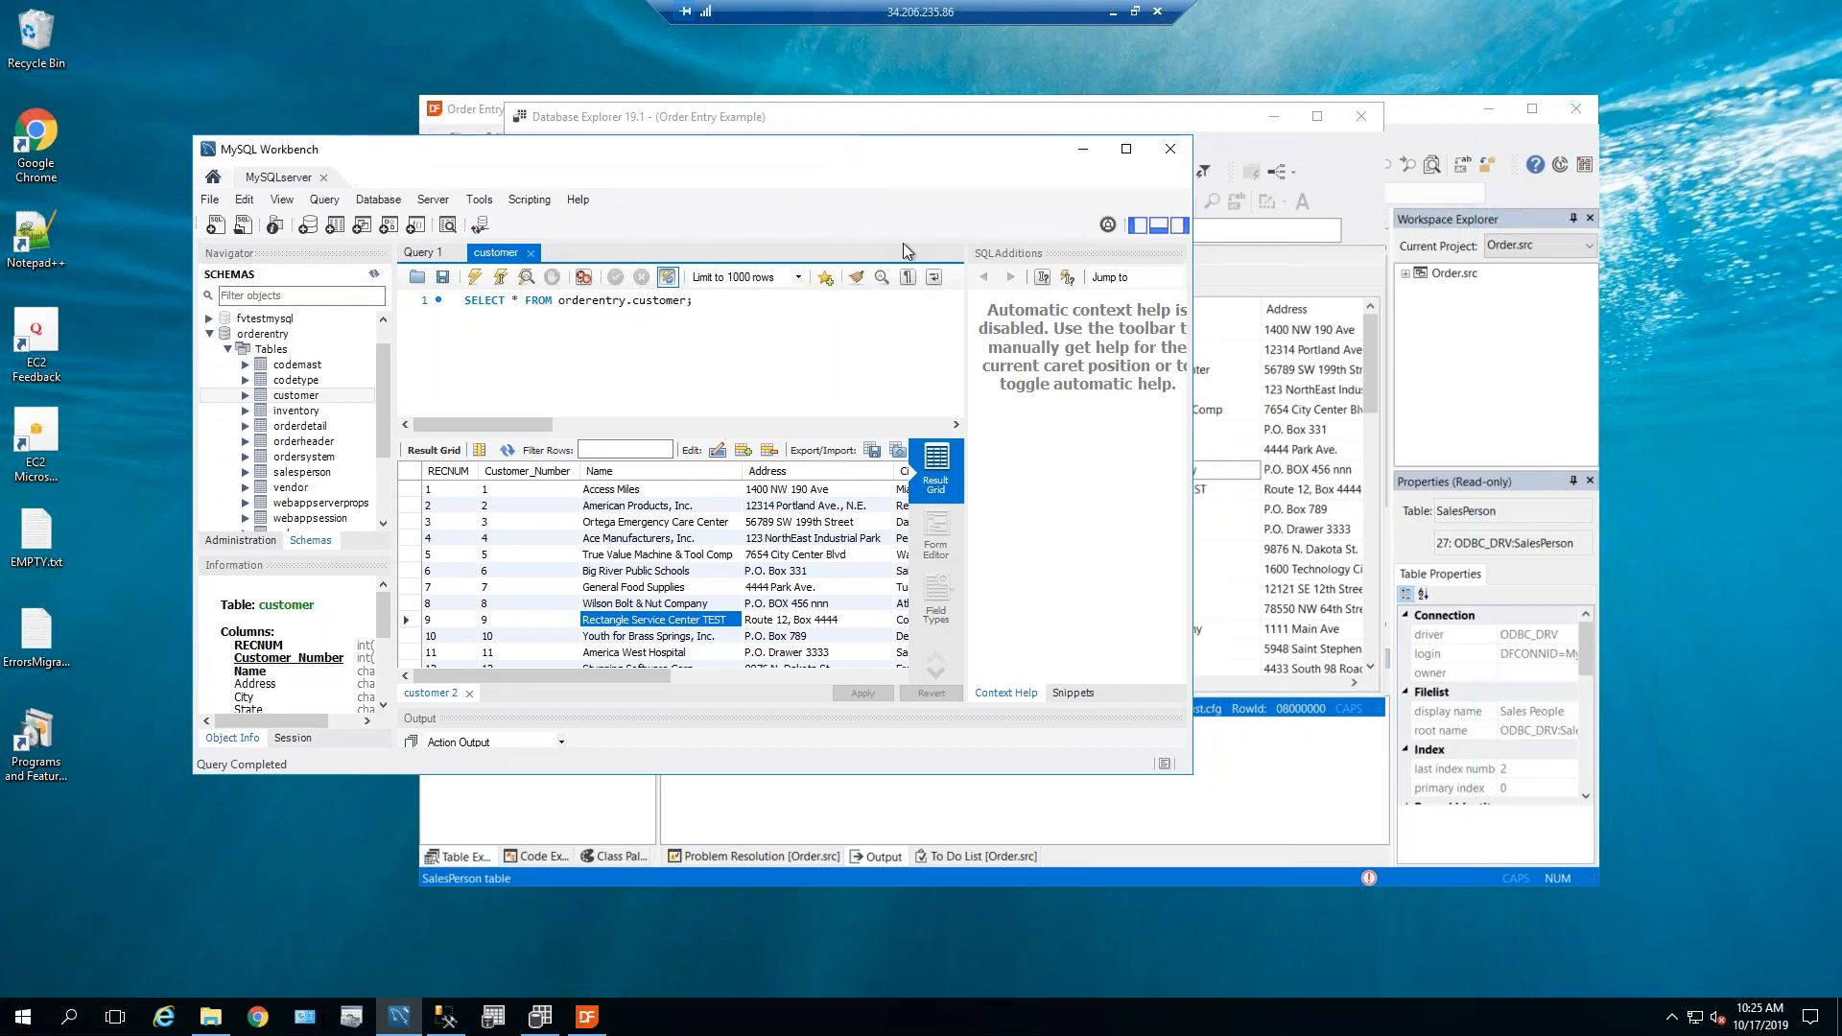
click(1081, 159)
mouse_move(407, 1024)
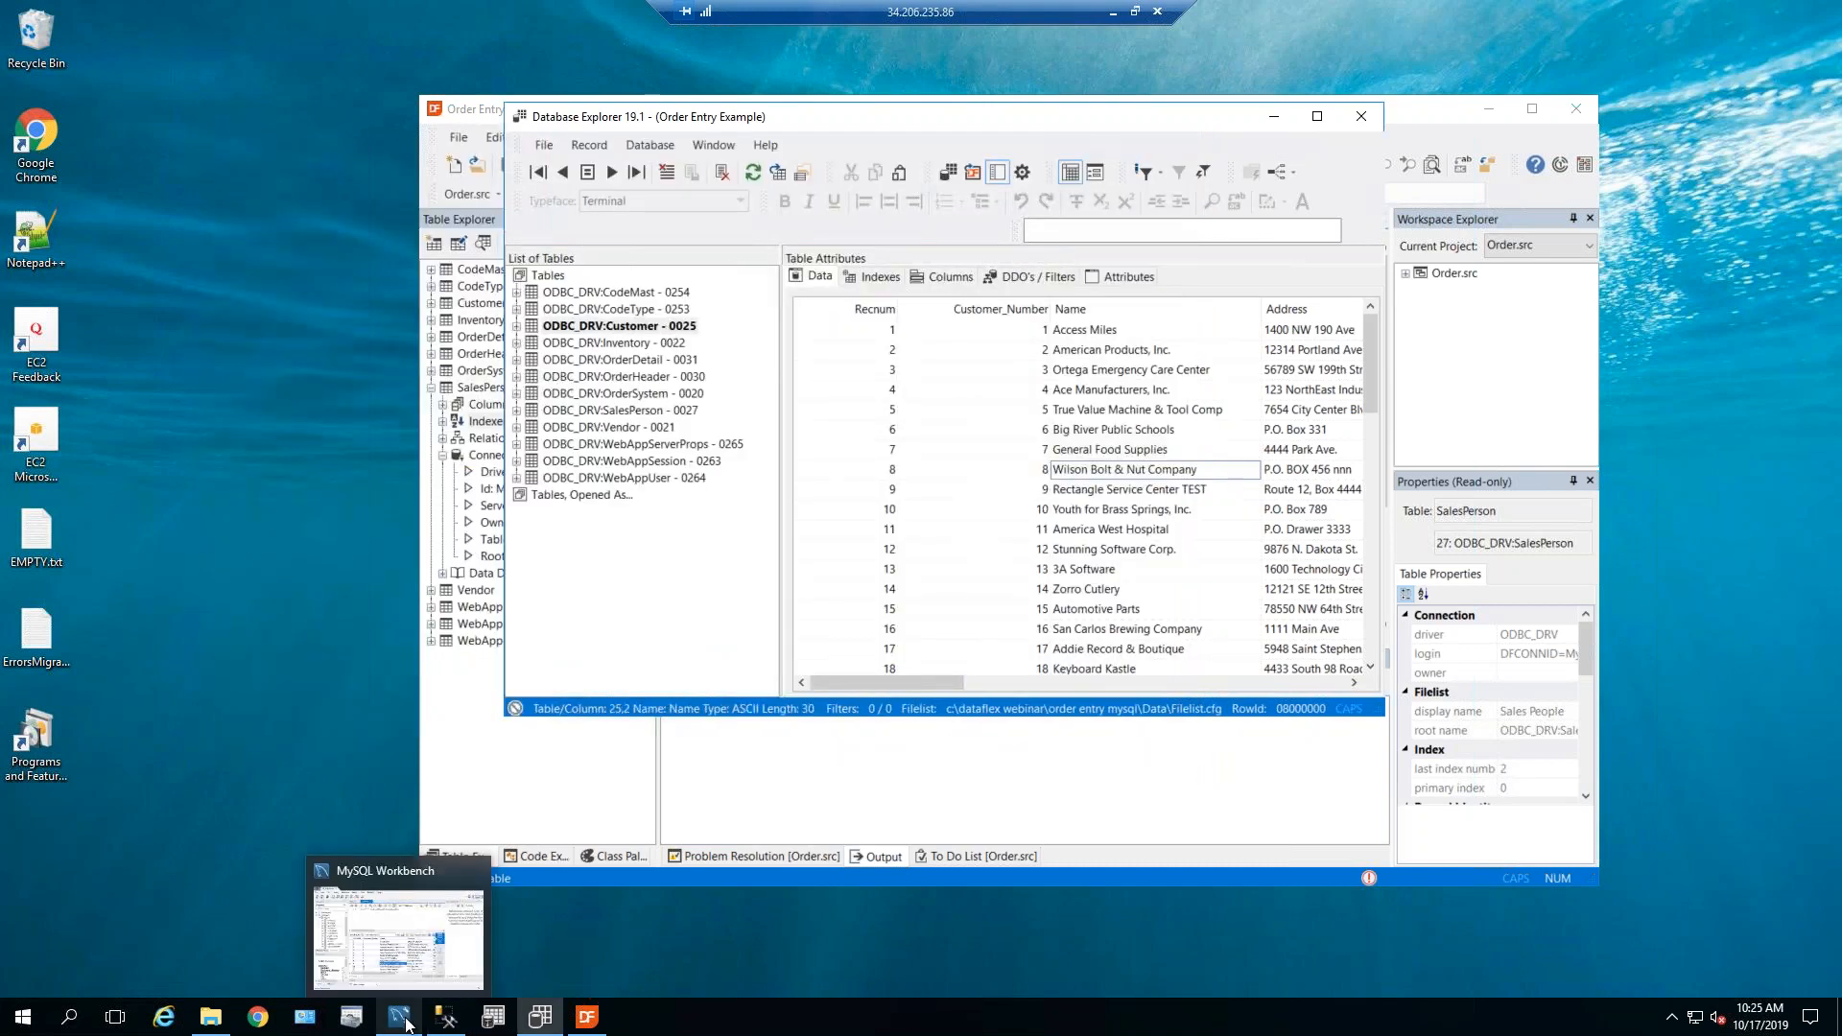
click(405, 1022)
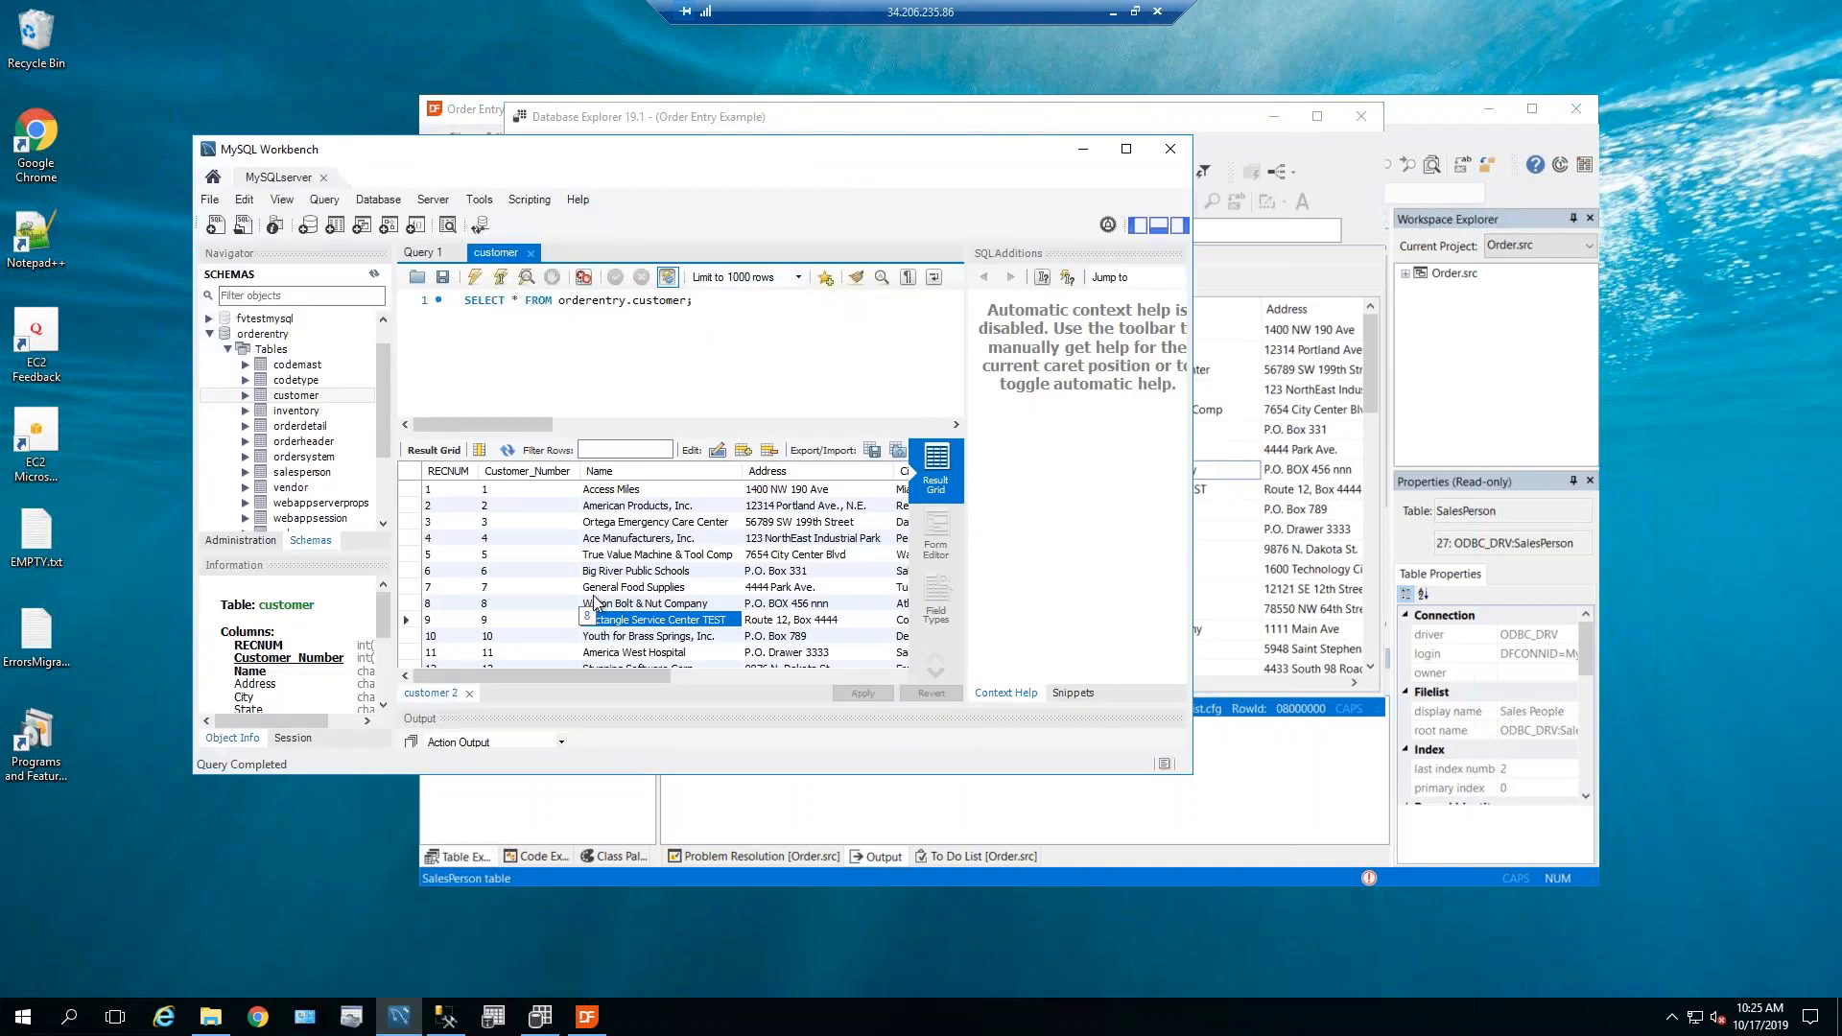
click(1080, 152)
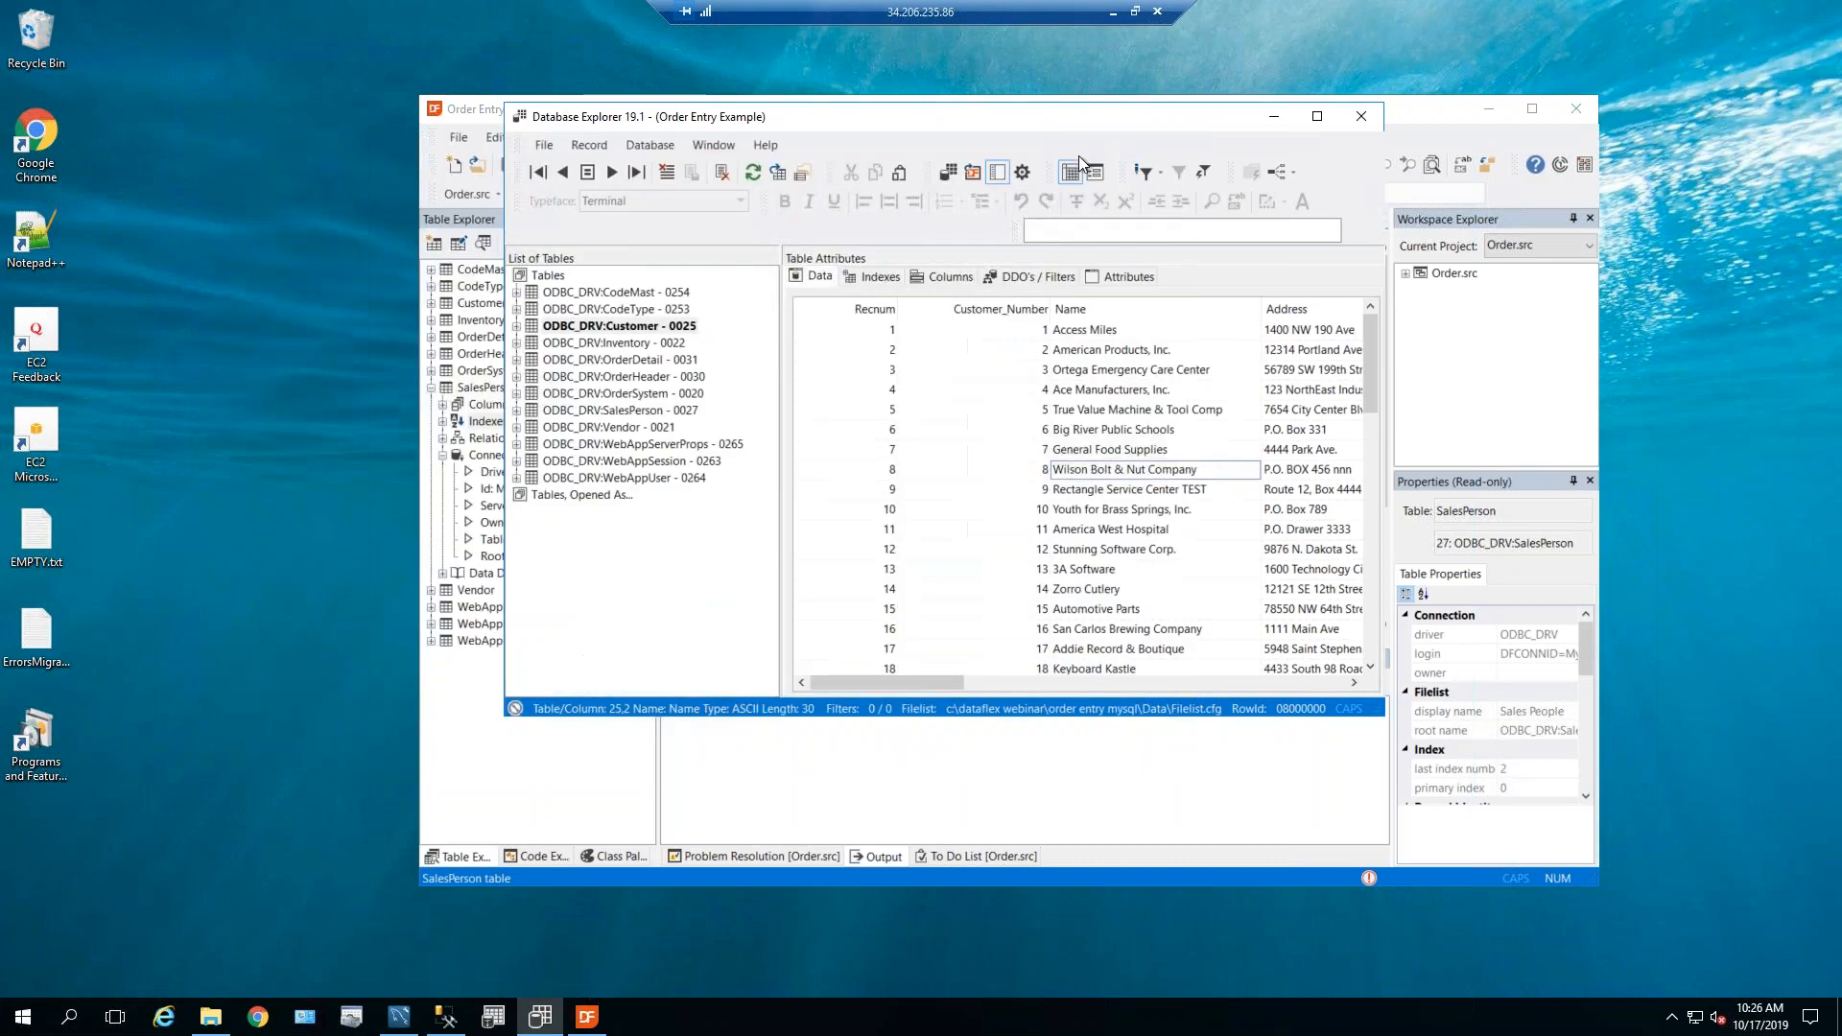
Close Database Explorer, collapse SalesPerson's Connection node, and bring up File Explorer on Order Entry MySQL.
click(1366, 119)
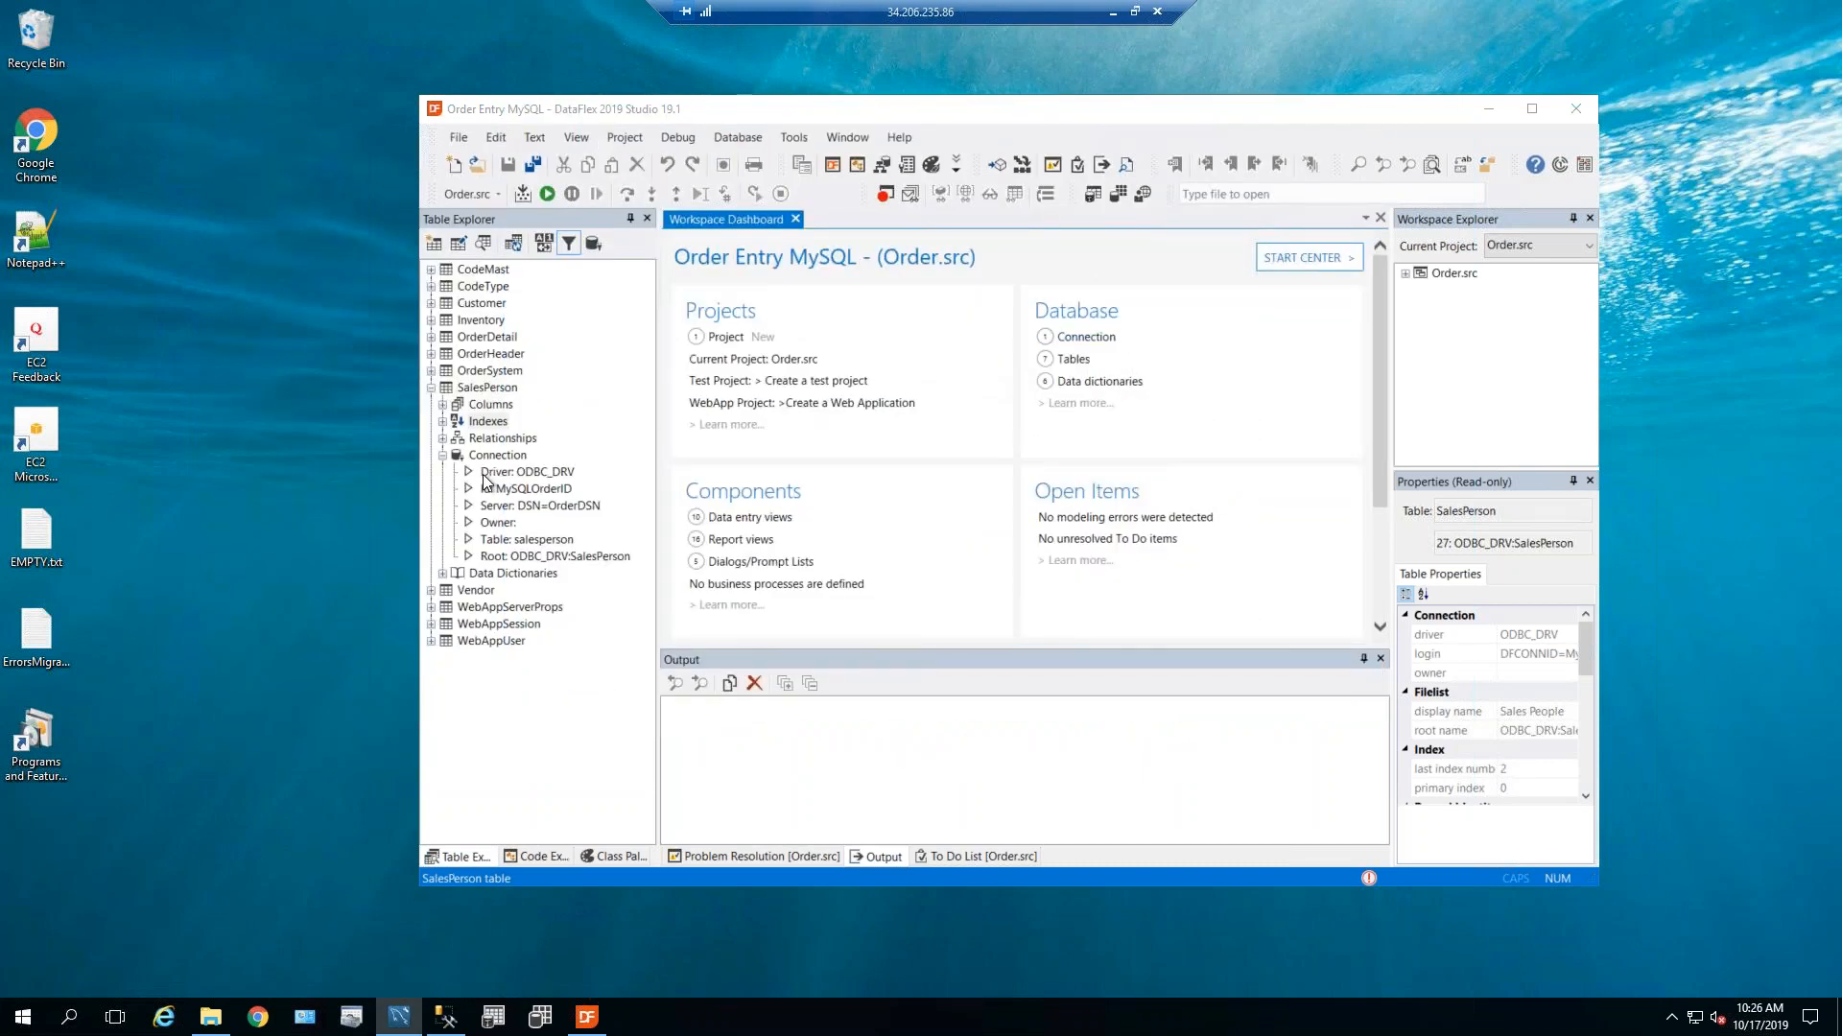
click(444, 457)
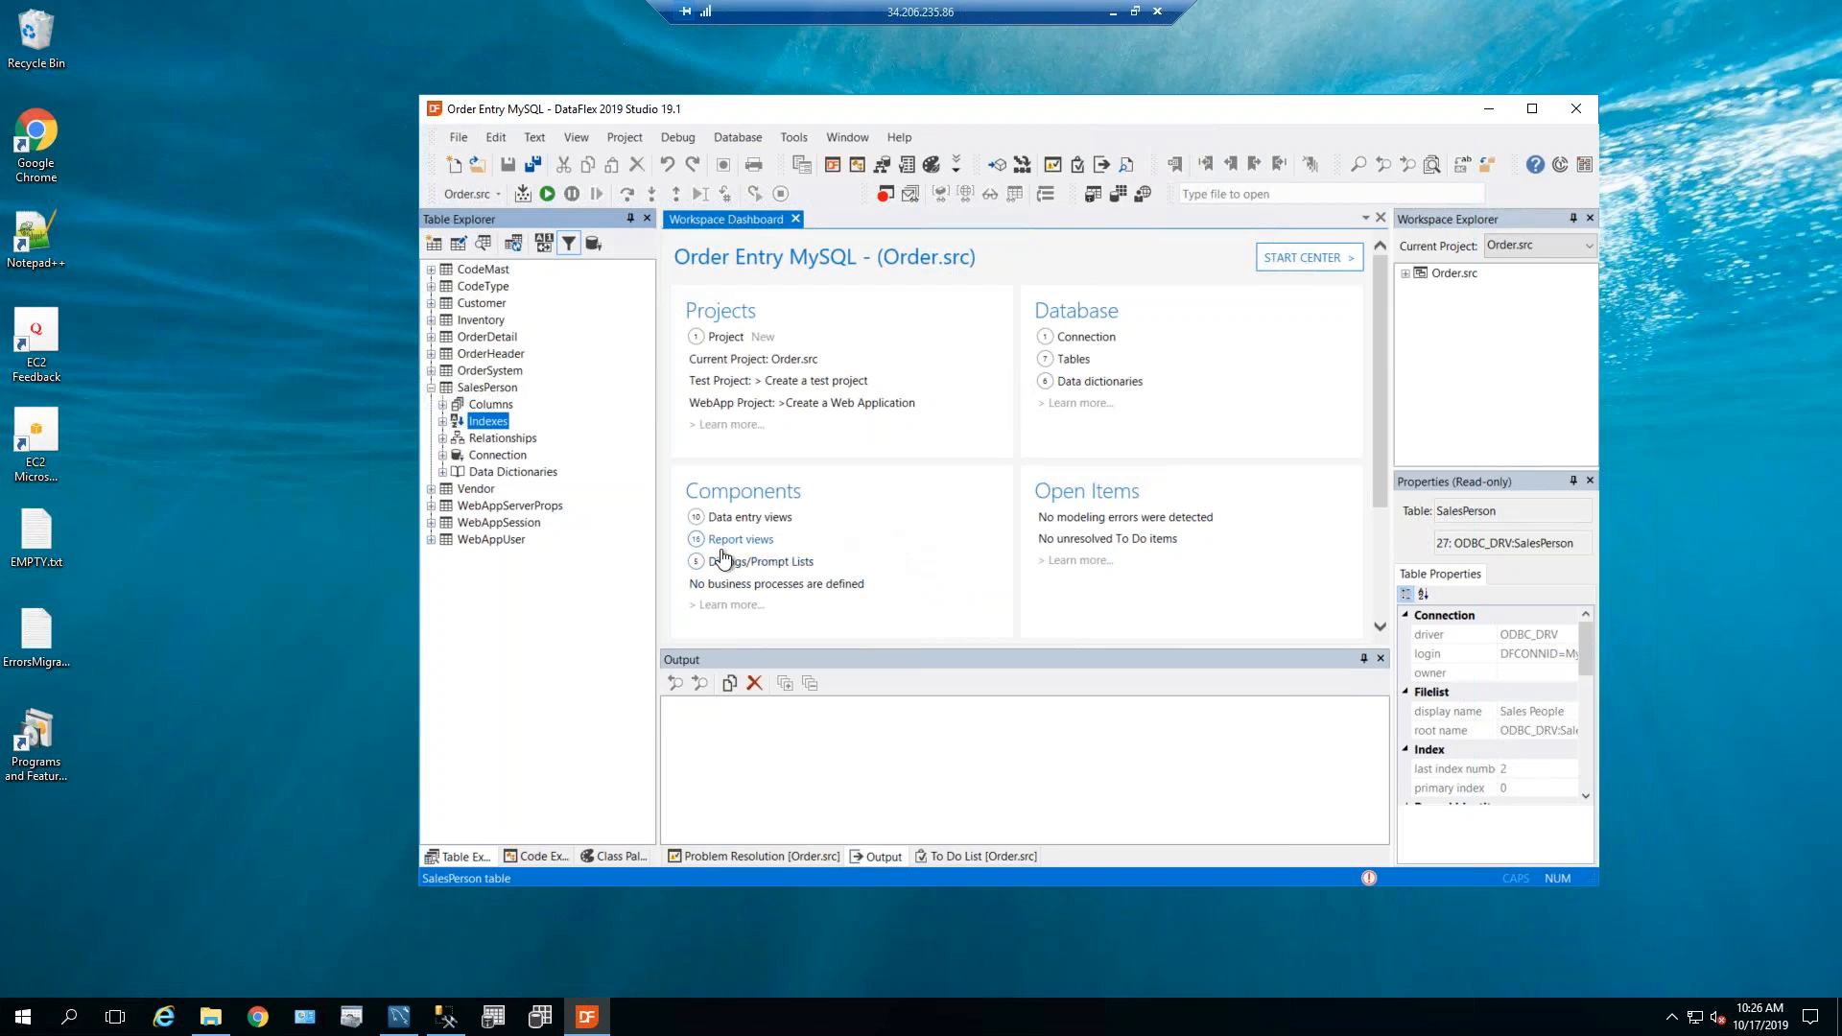
drag(842, 113, 829, 113)
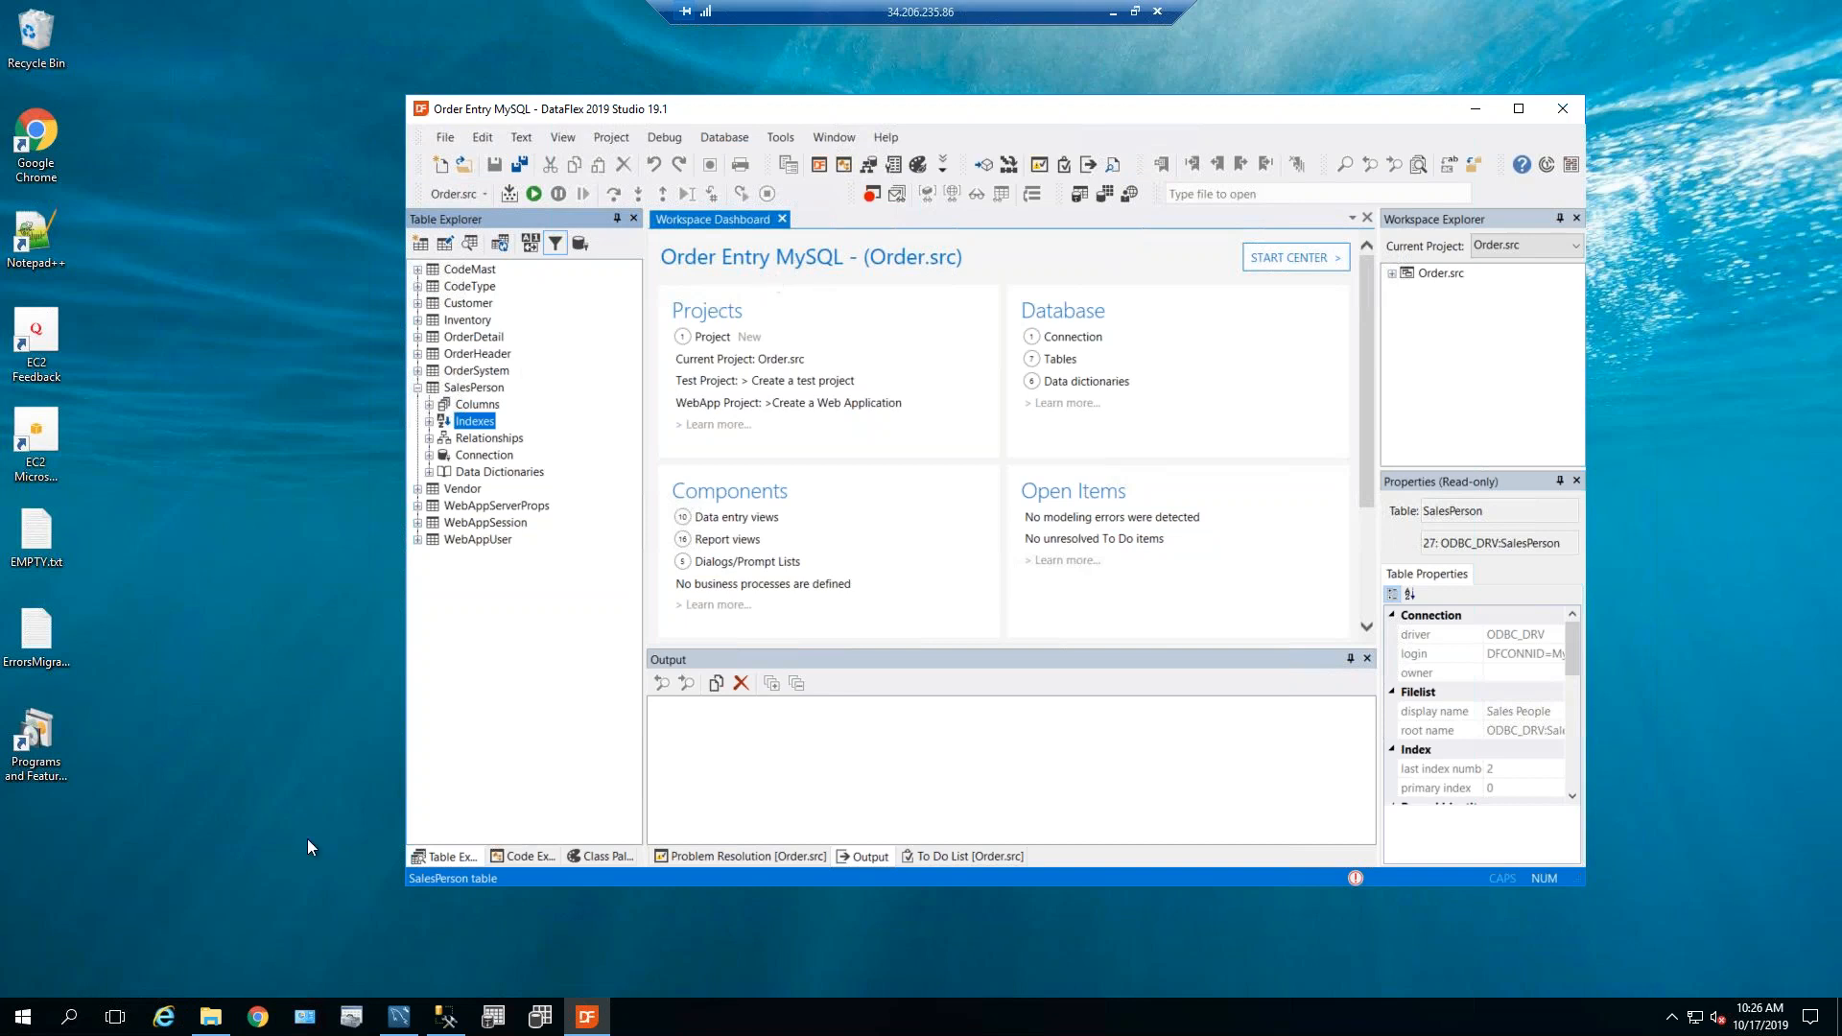
click(210, 1022)
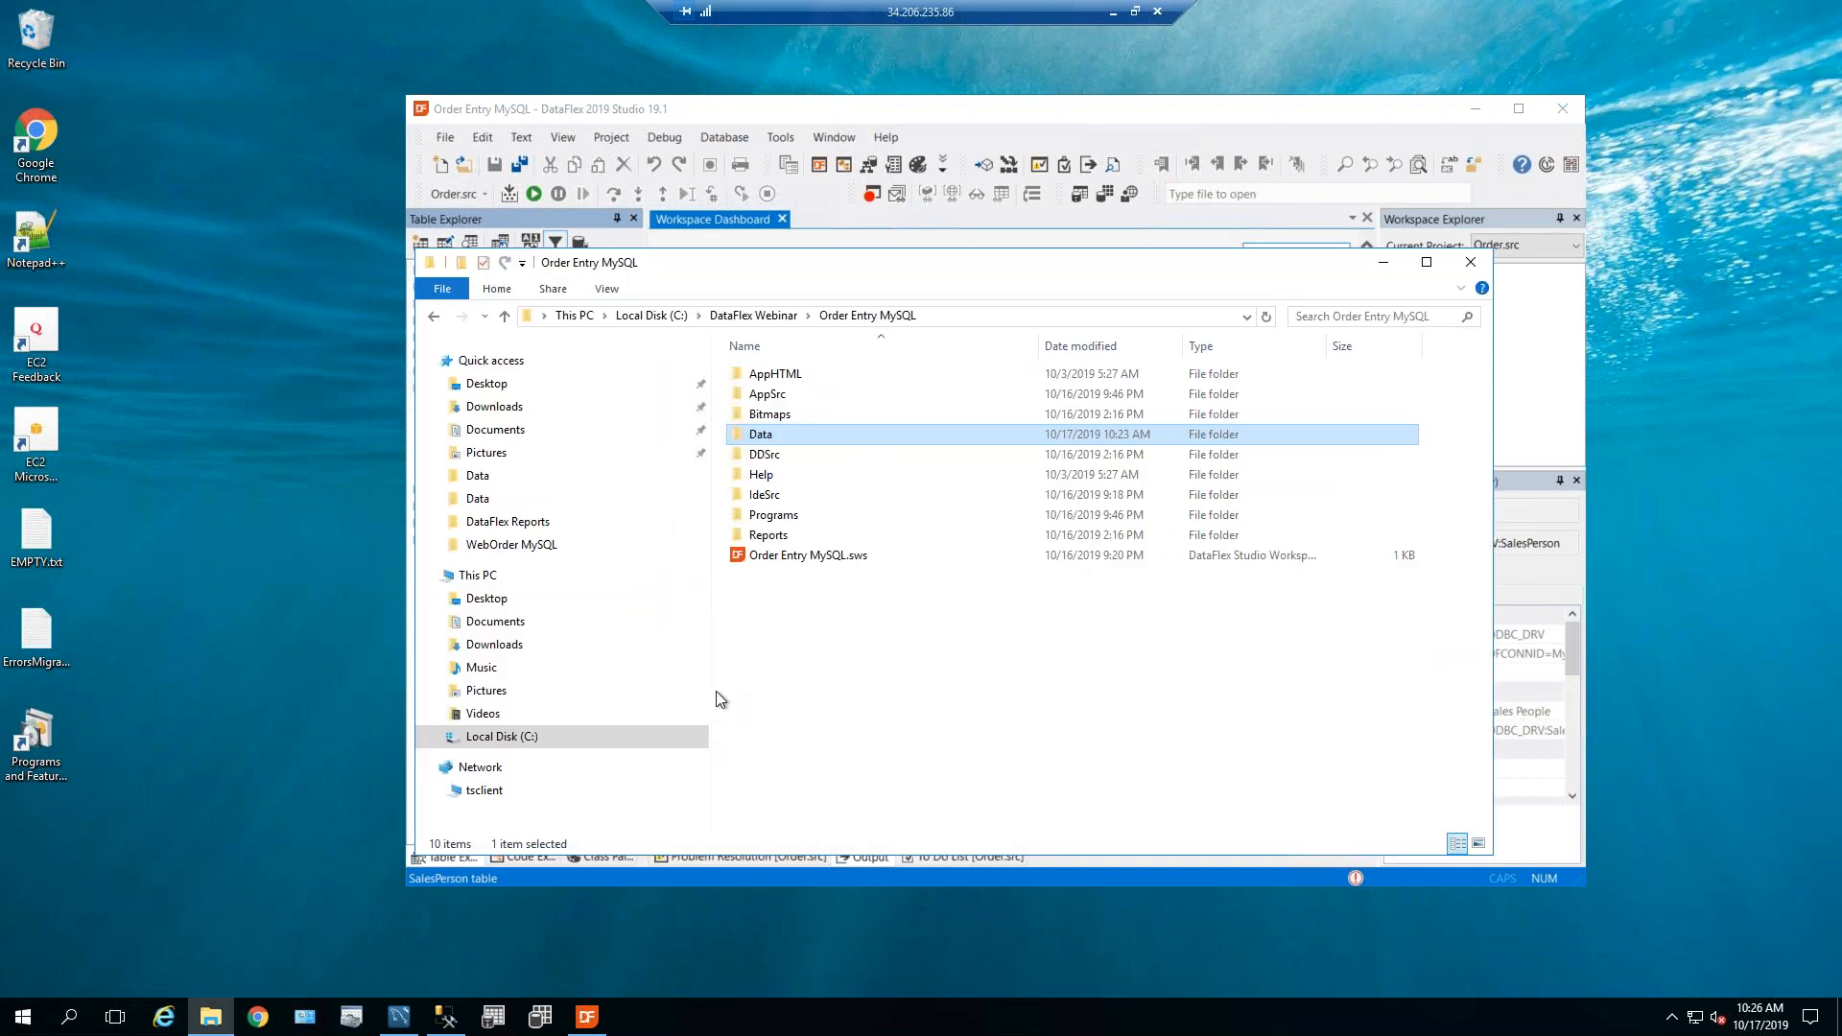
Go up to the DataFlex Webinar folder to see its four project folders, then minimize File Explorer.
click(761, 317)
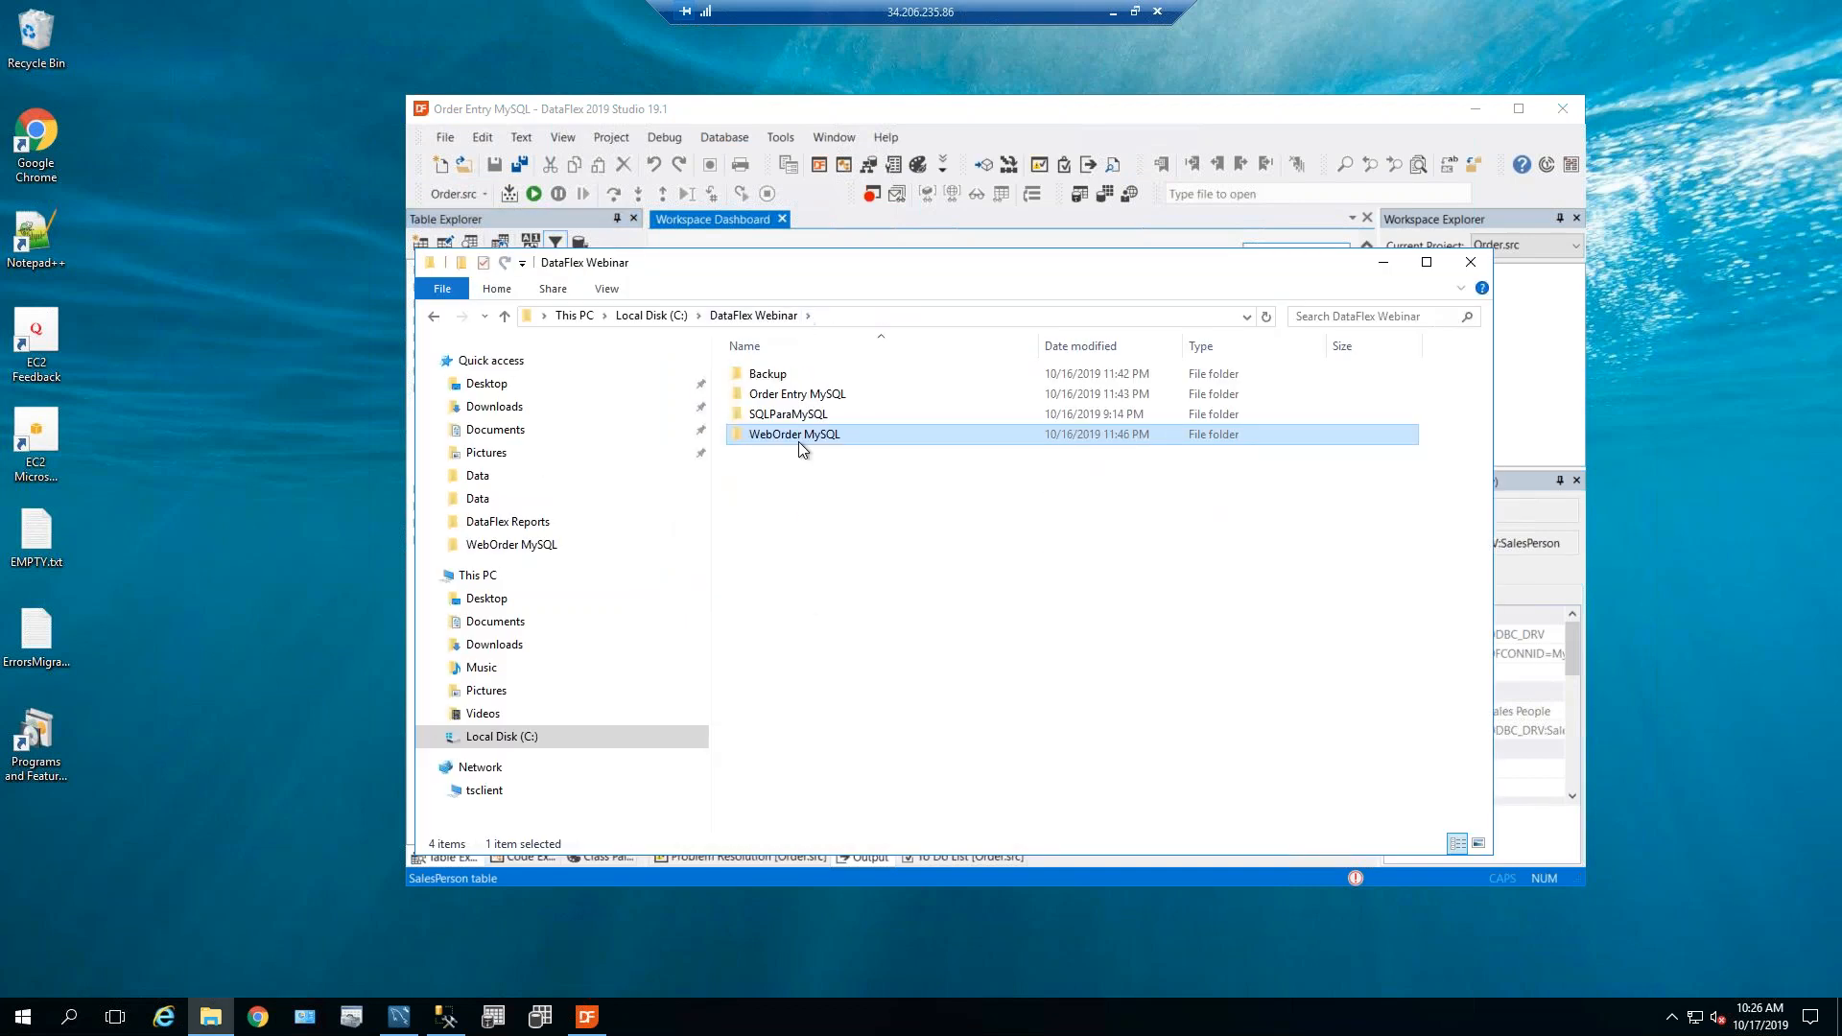
click(1382, 263)
click(445, 137)
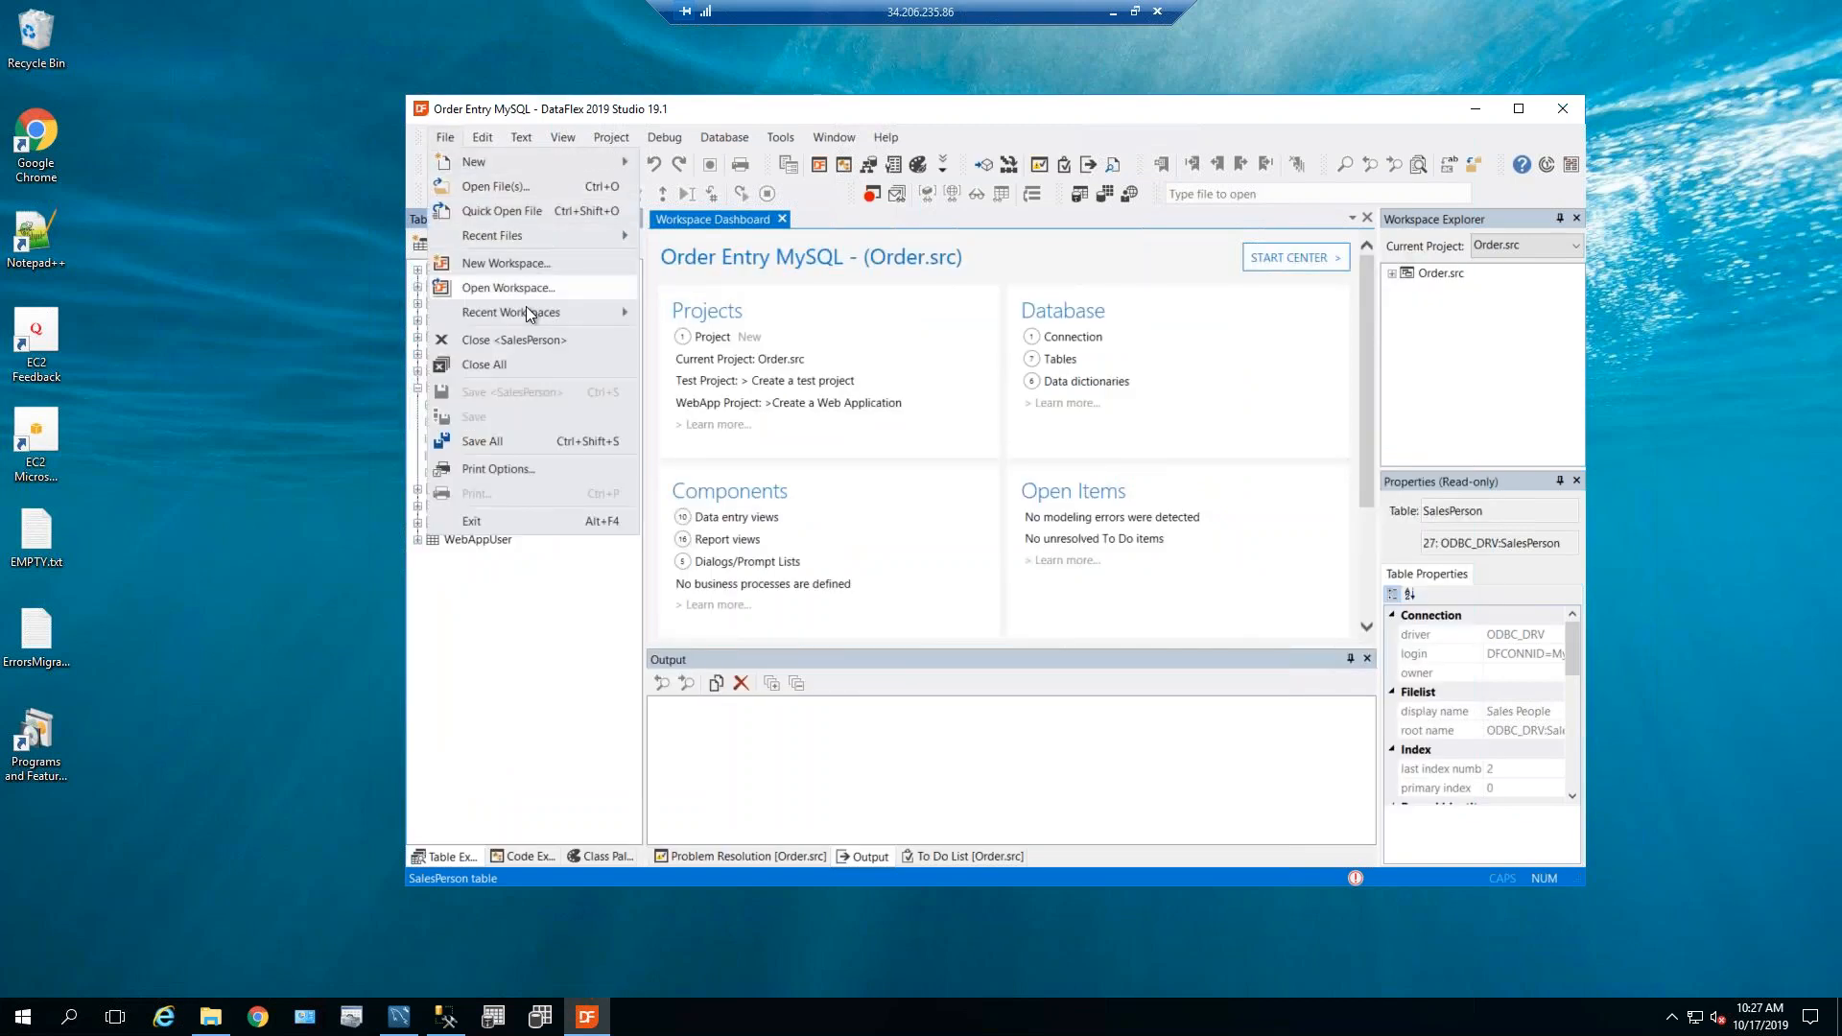
Open WebOrder MySQL.sws from Recent Workspaces and confirm OrderSystem still uses the DATAFLEX driver.
mouse_move(528, 311)
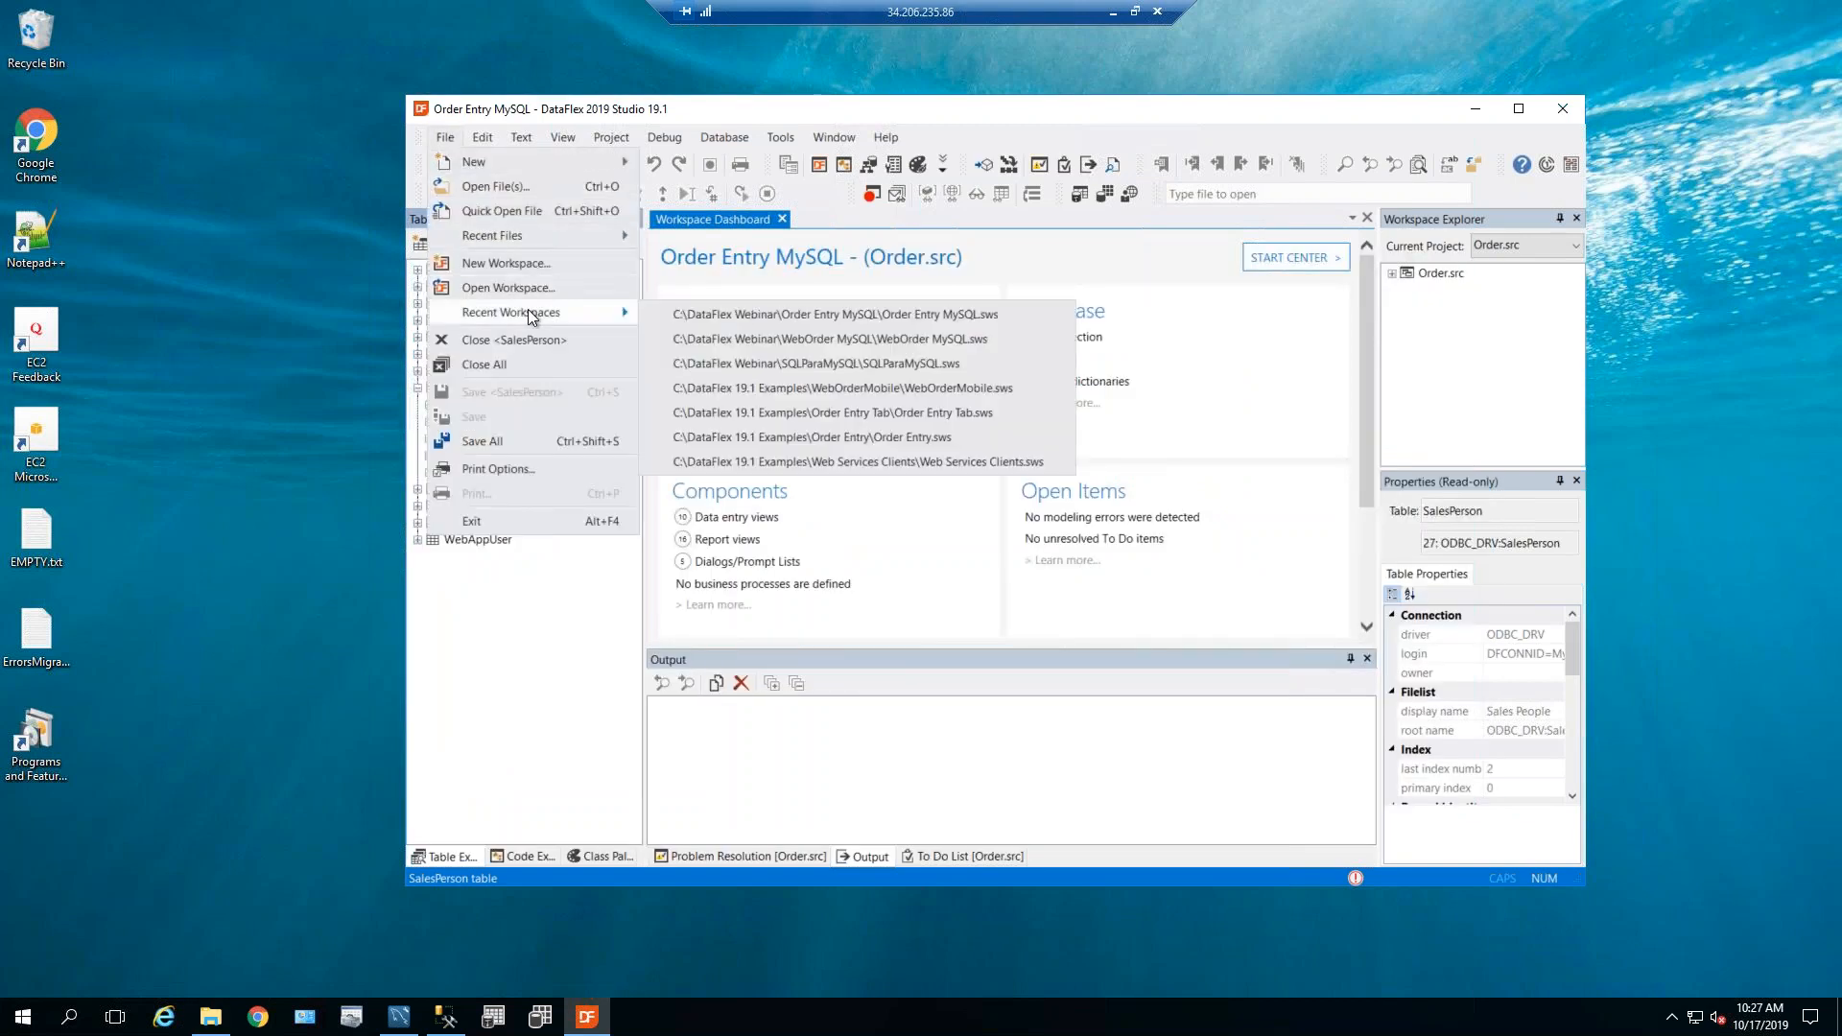
click(917, 350)
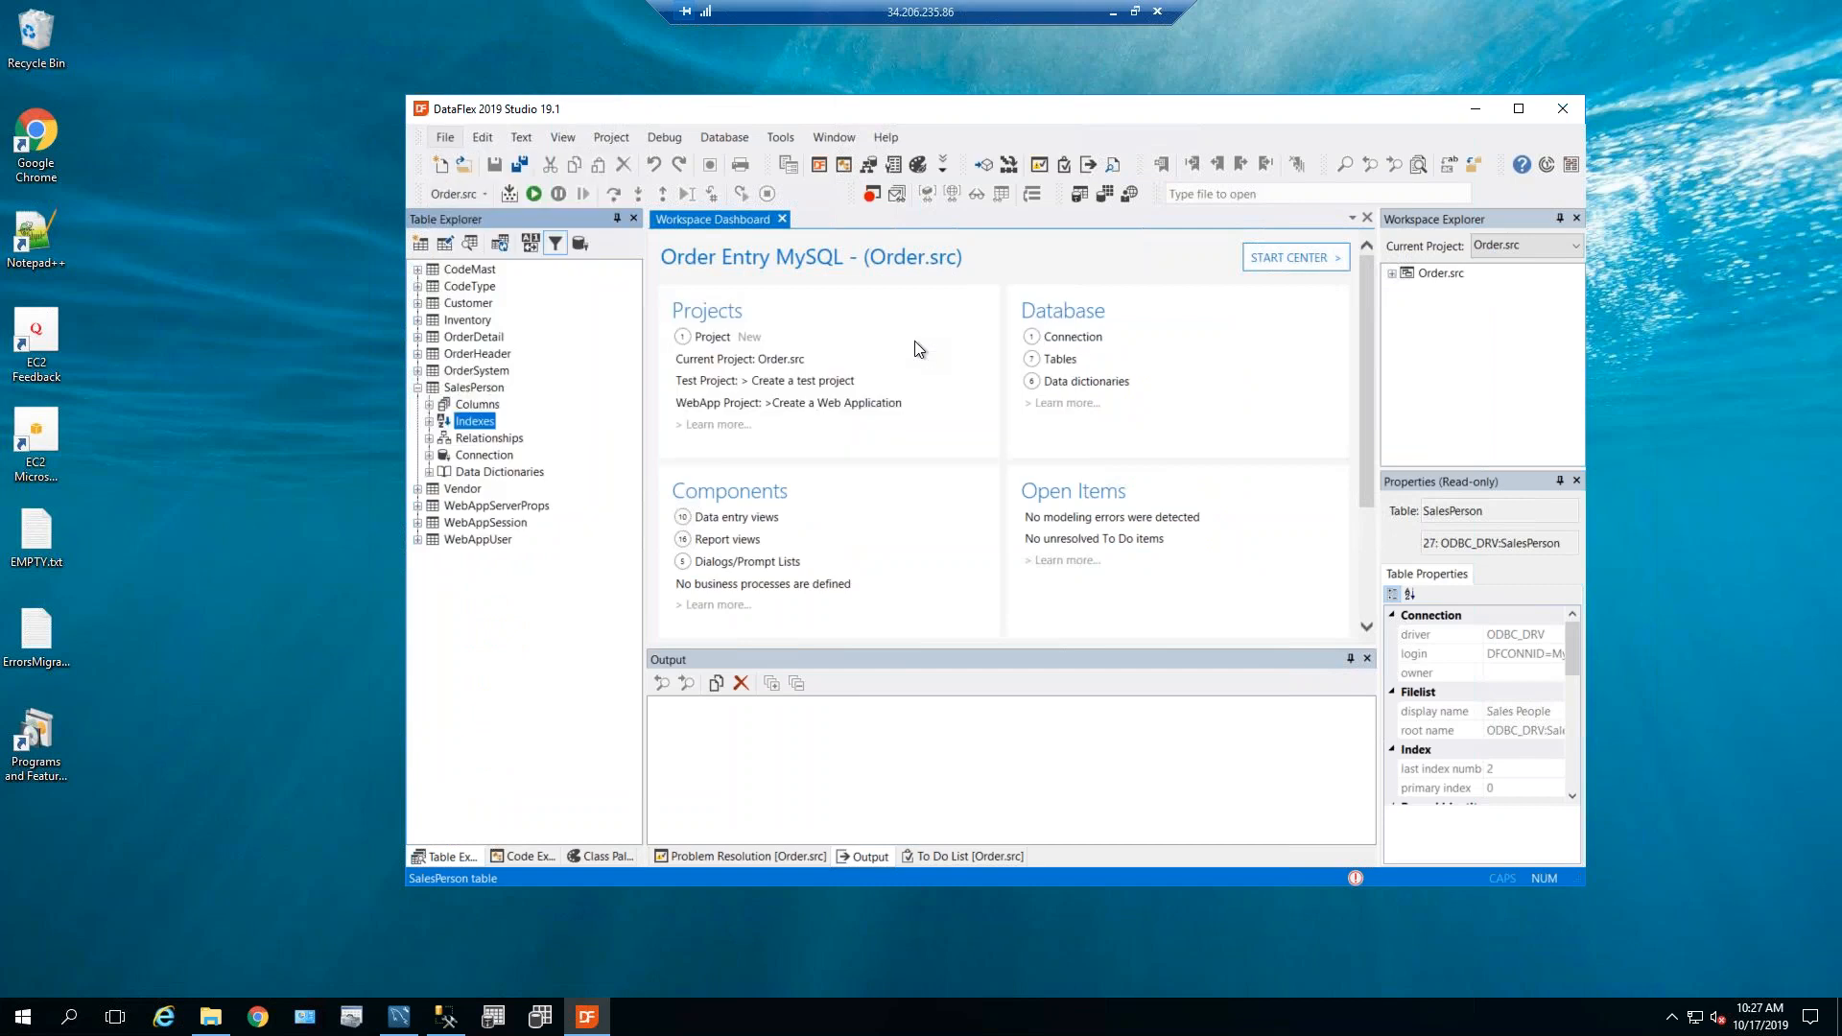
double_click(445, 368)
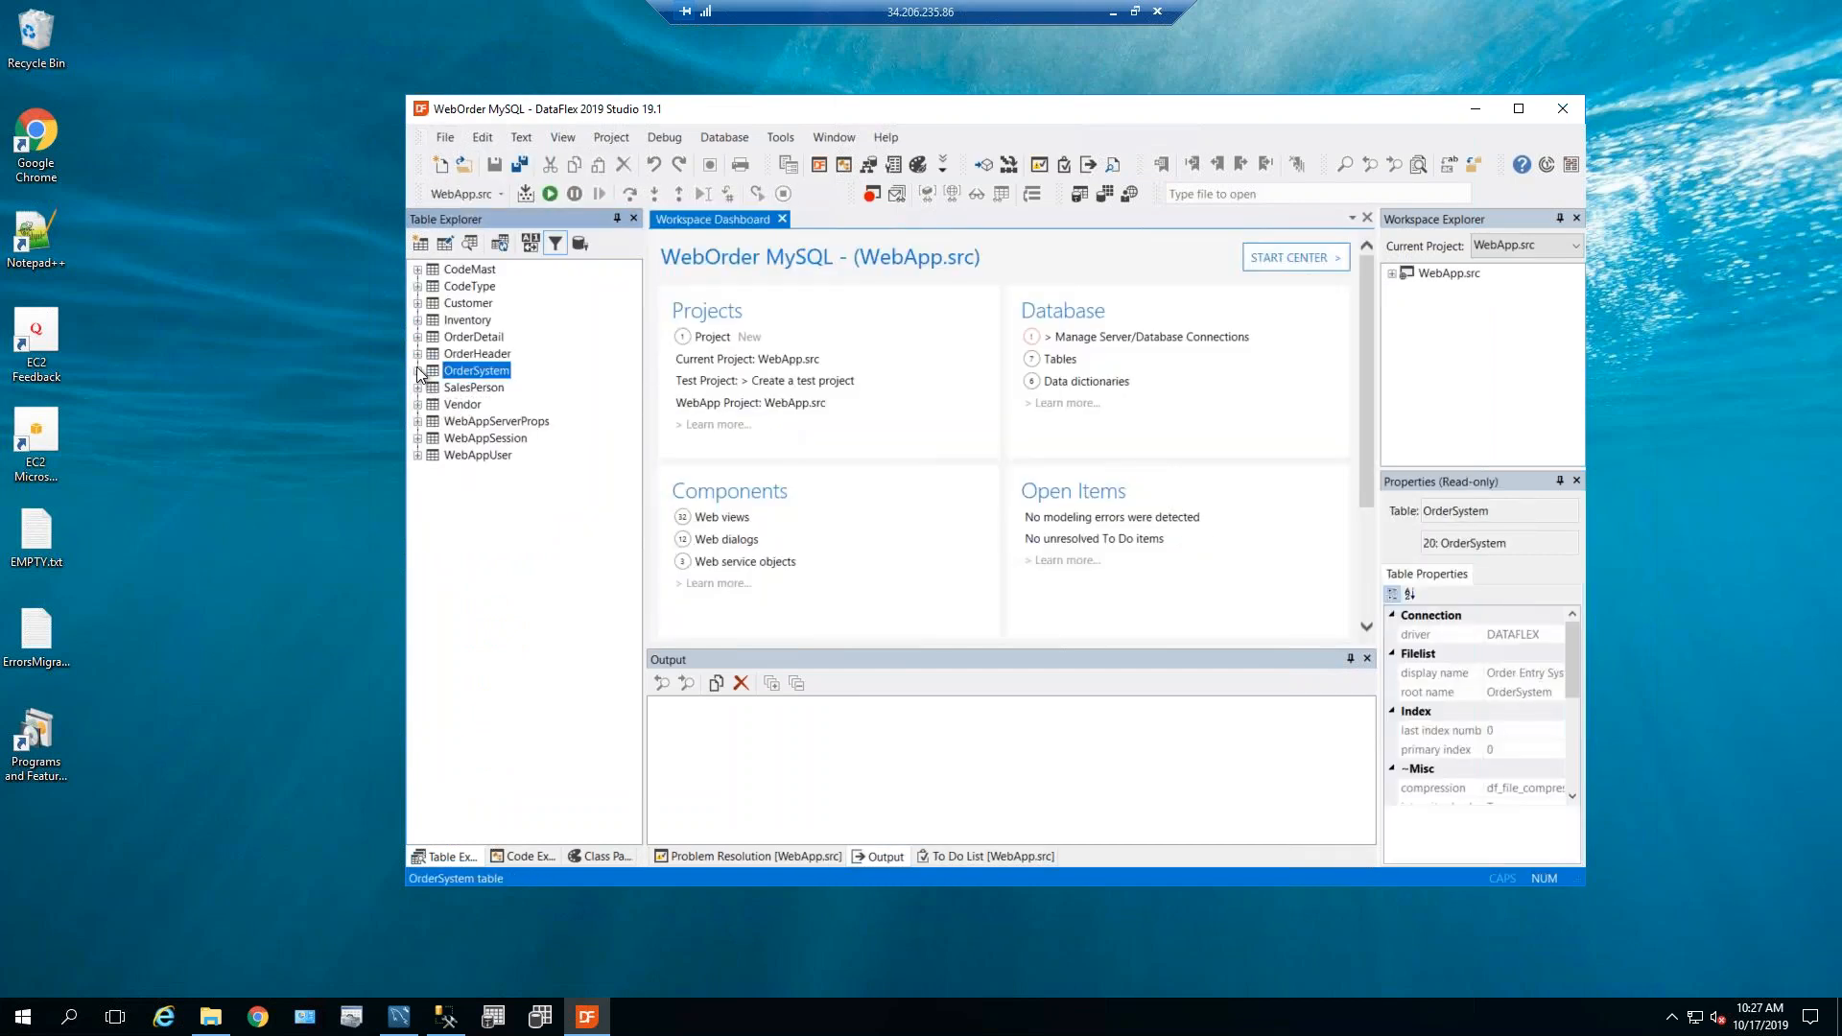
click(467, 406)
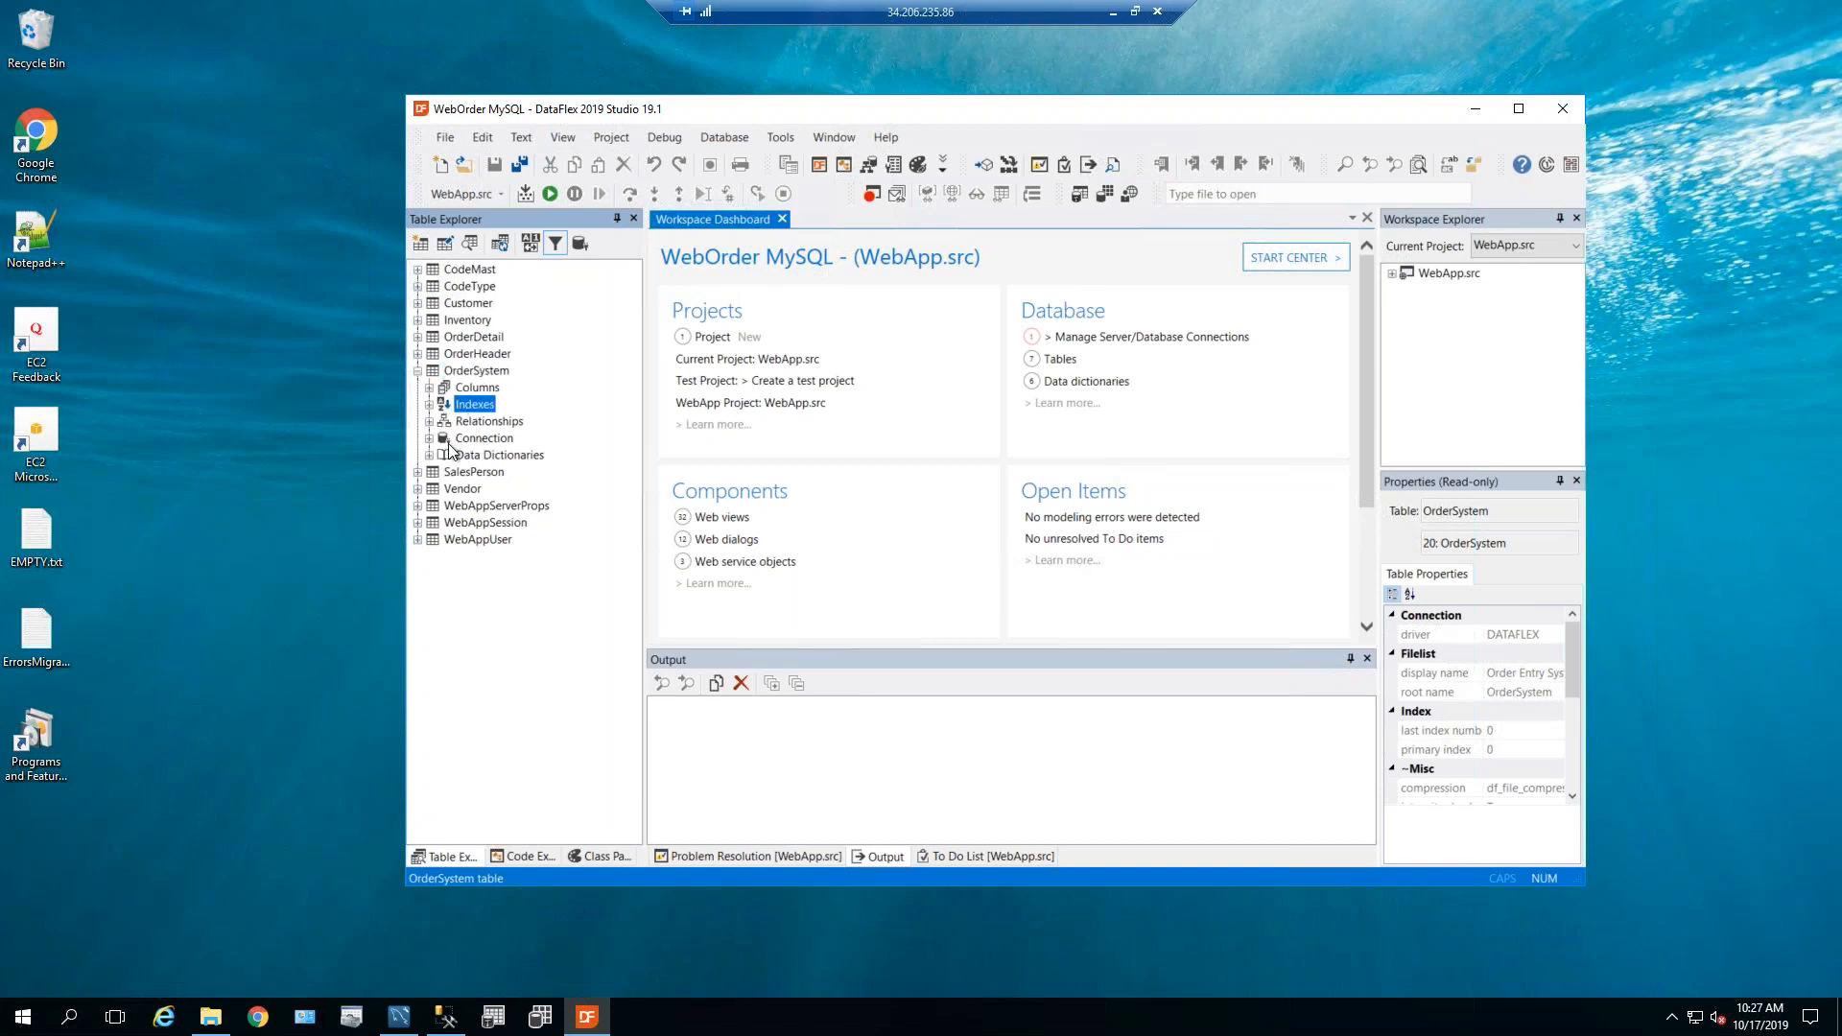
click(429, 438)
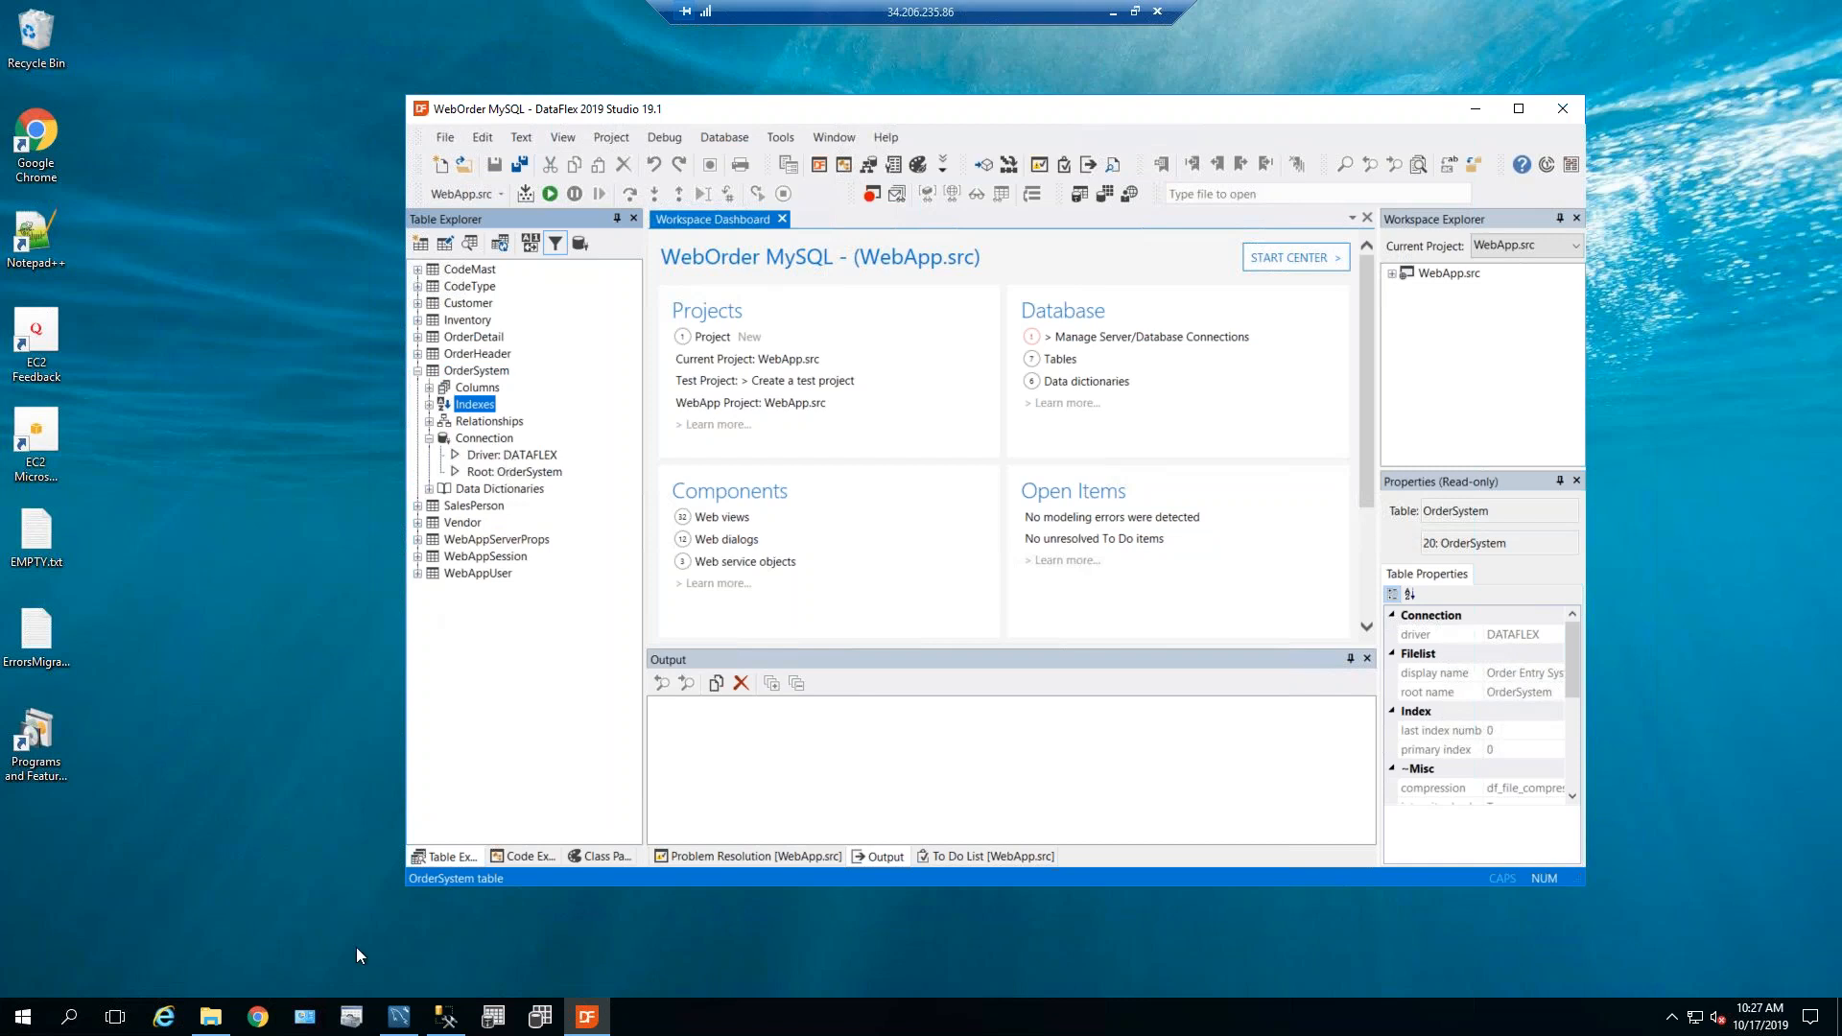
click(398, 1016)
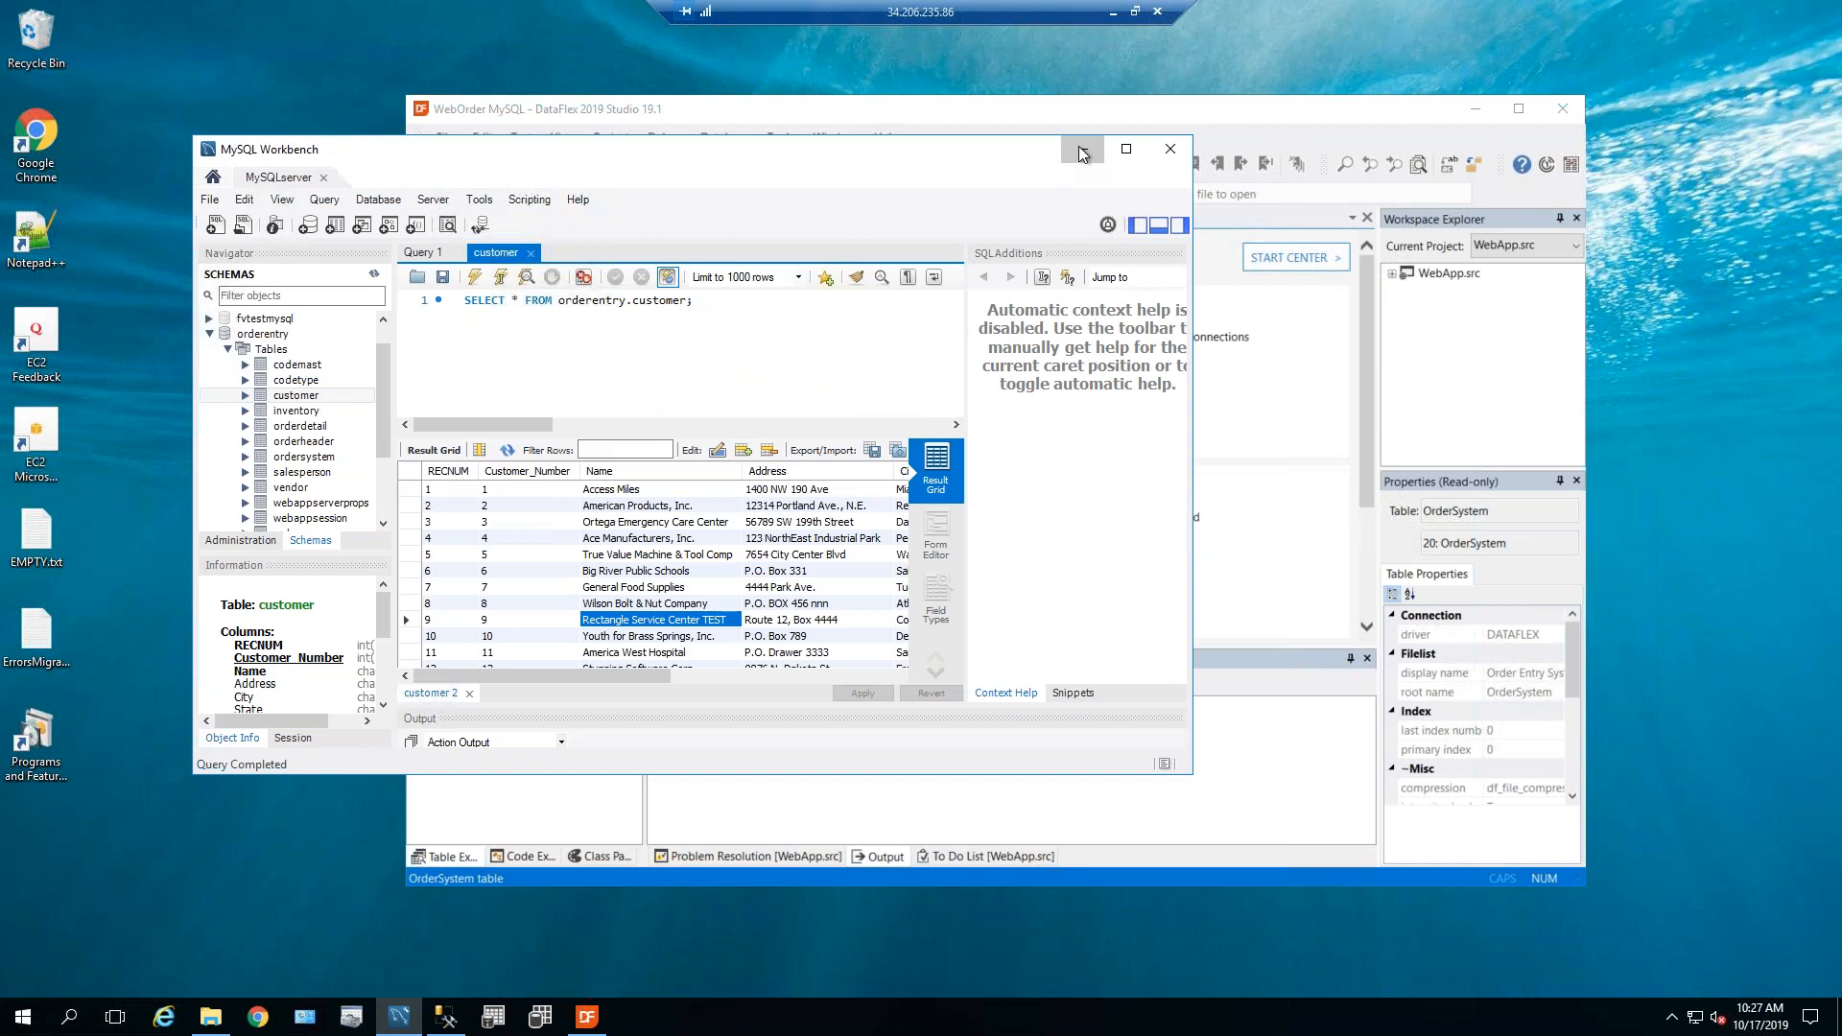
click(1082, 154)
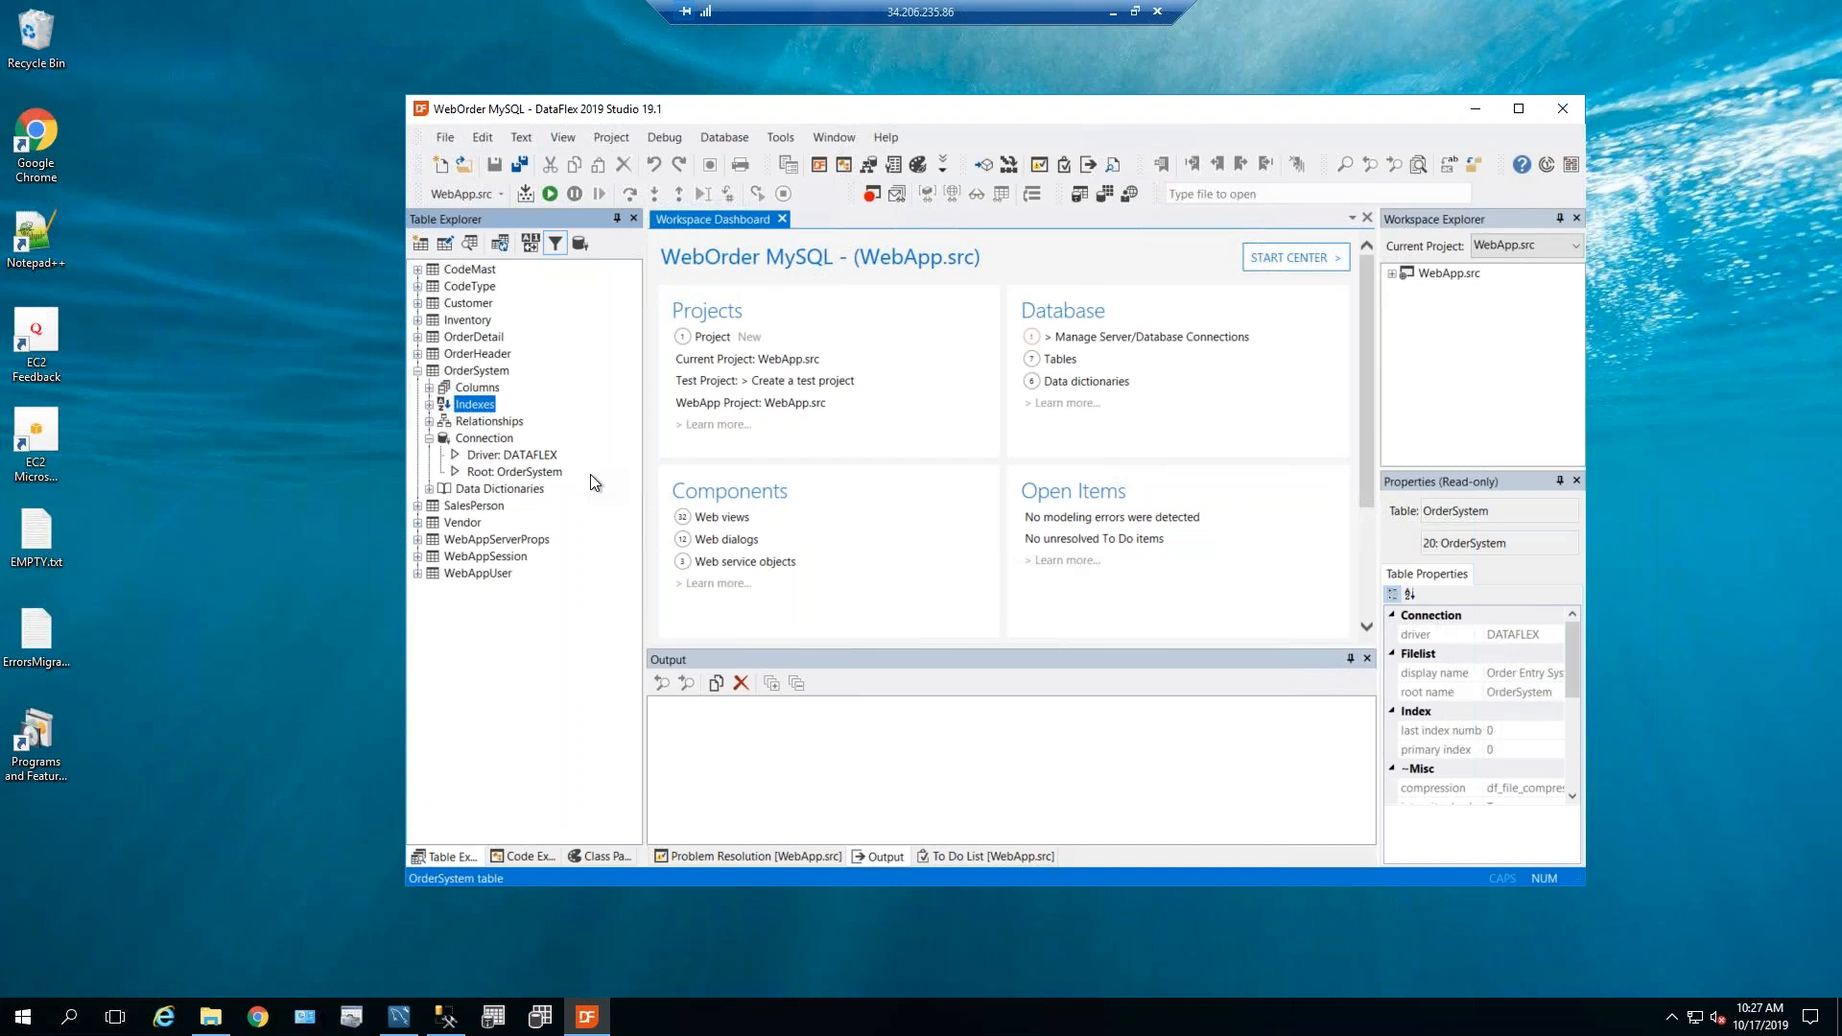
click(418, 371)
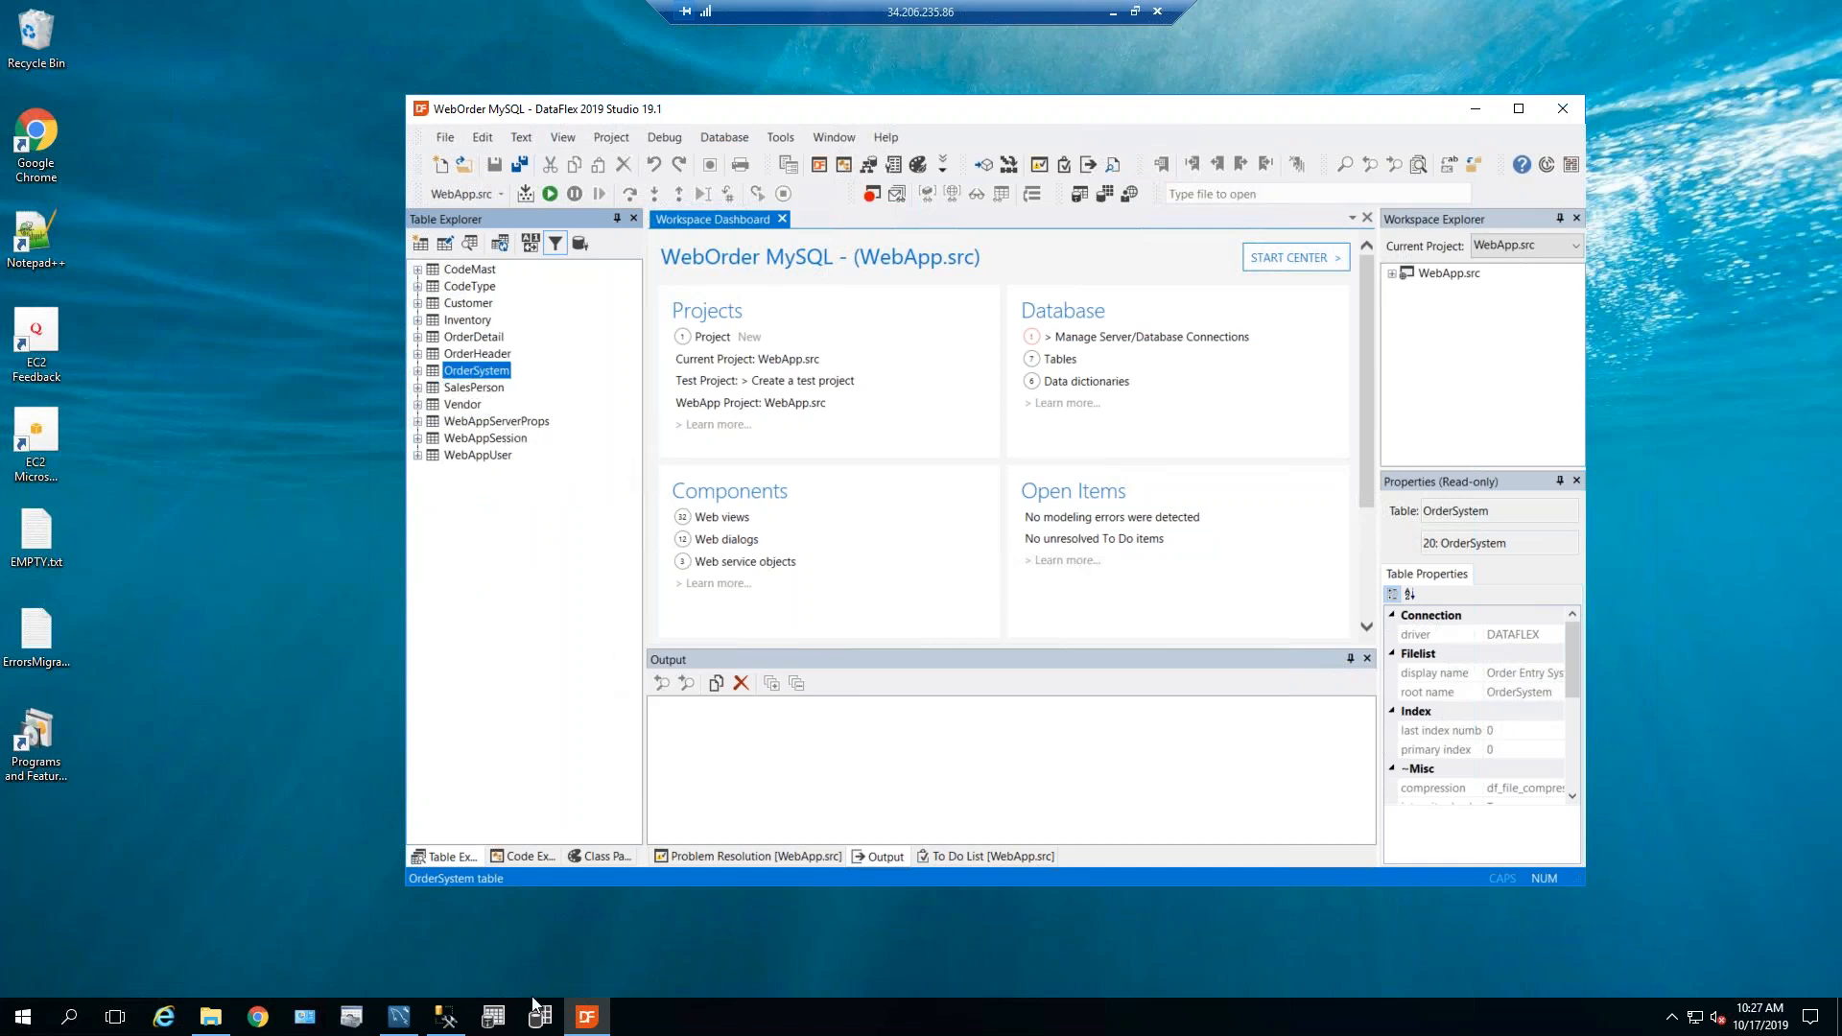
Open Order Entry MySQL's Data folder and view codemast.int as text.
mouse_move(582, 1024)
click(212, 1021)
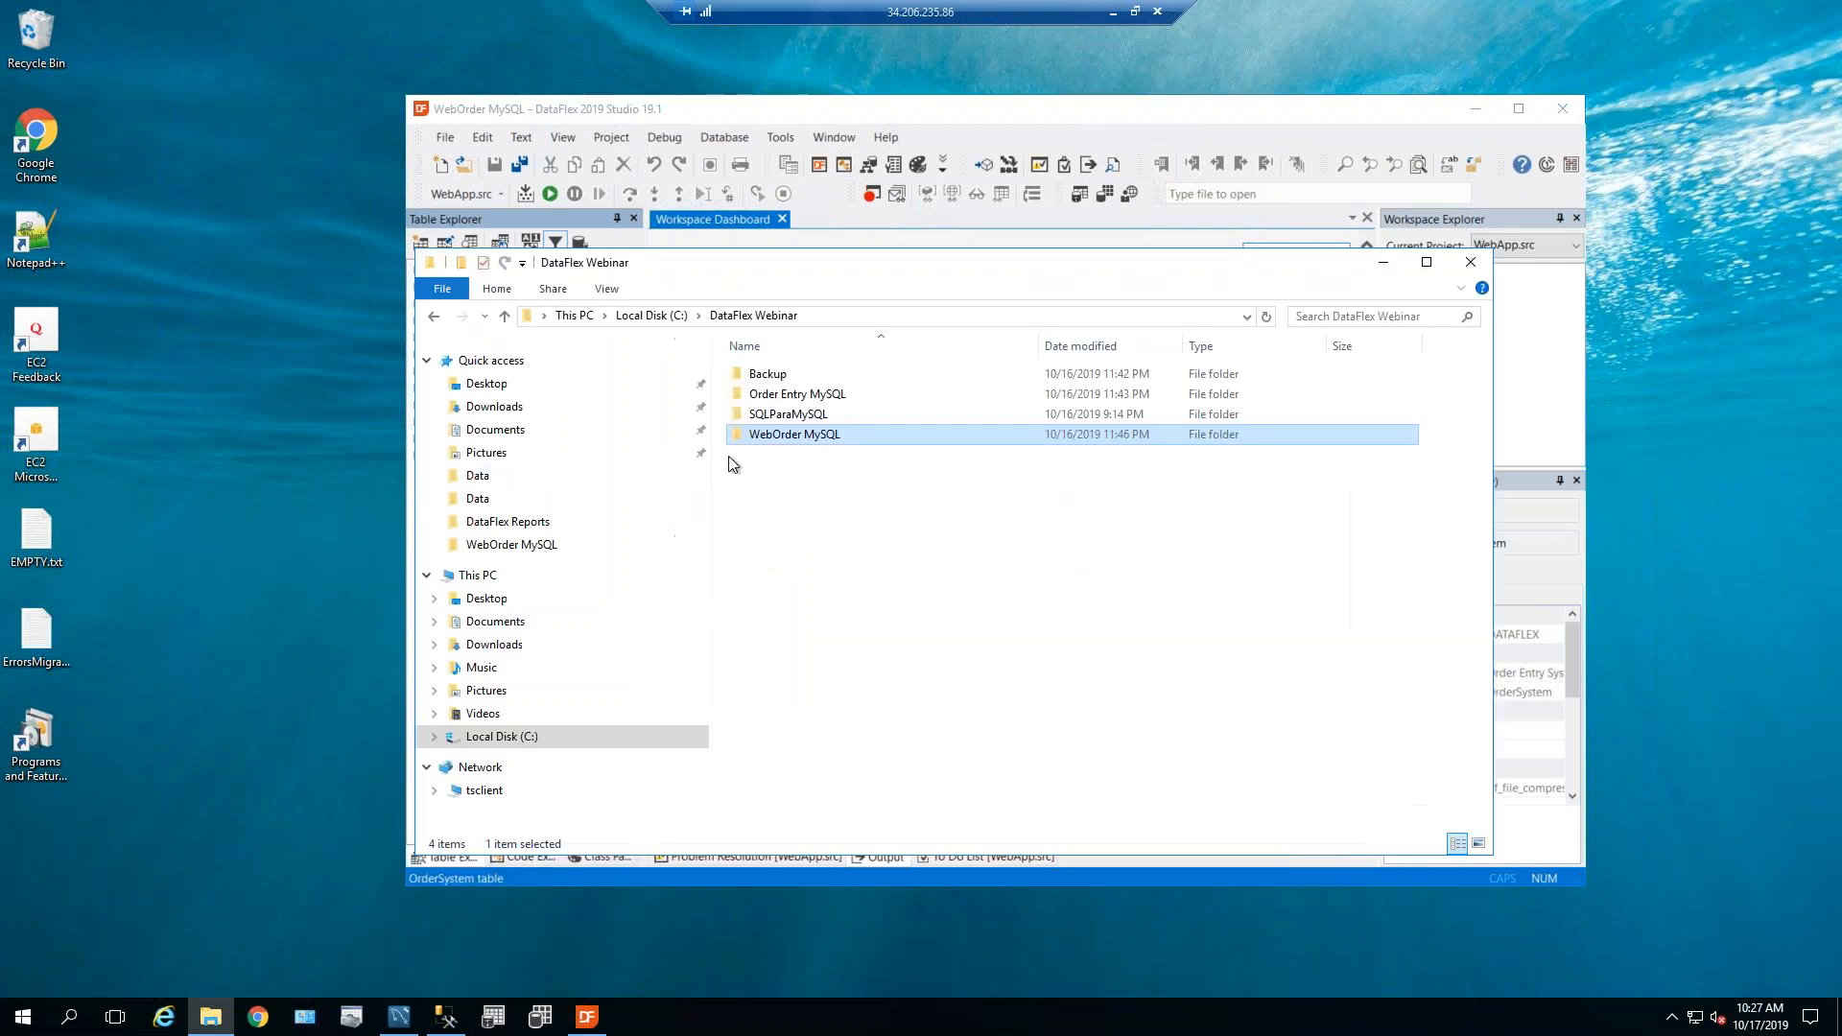
click(775, 439)
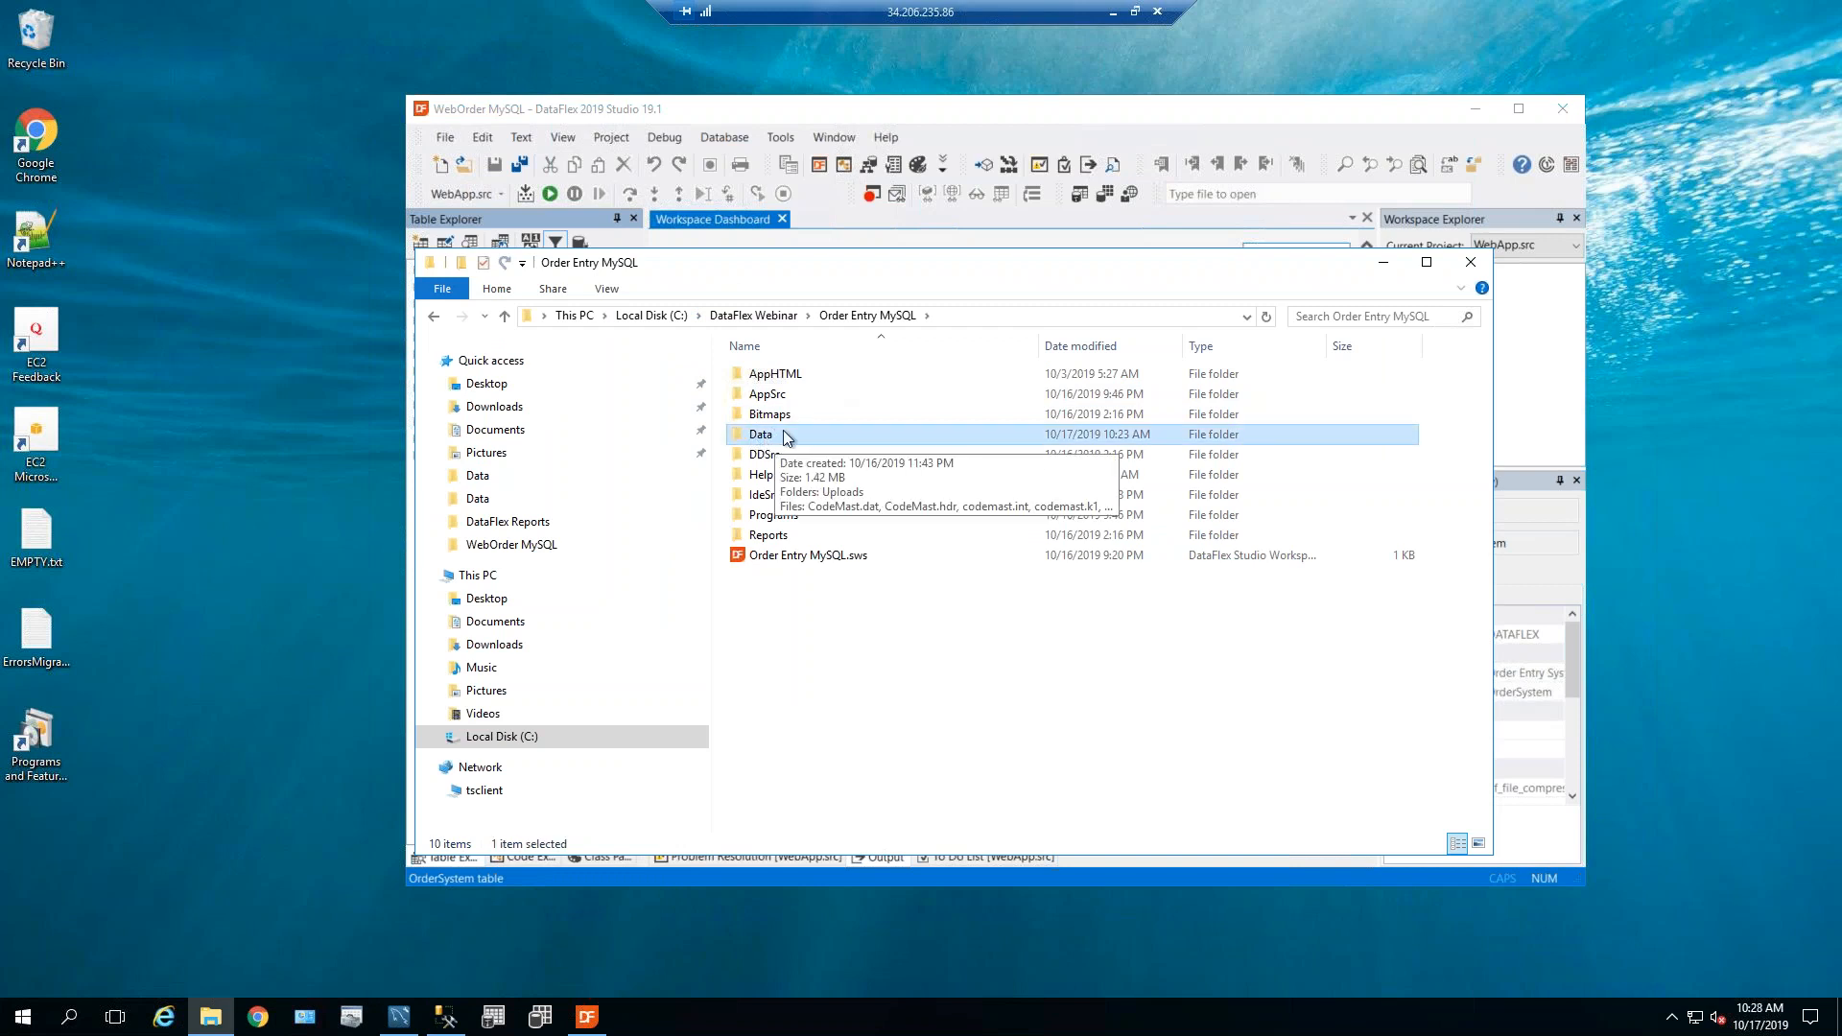
double_click(770, 437)
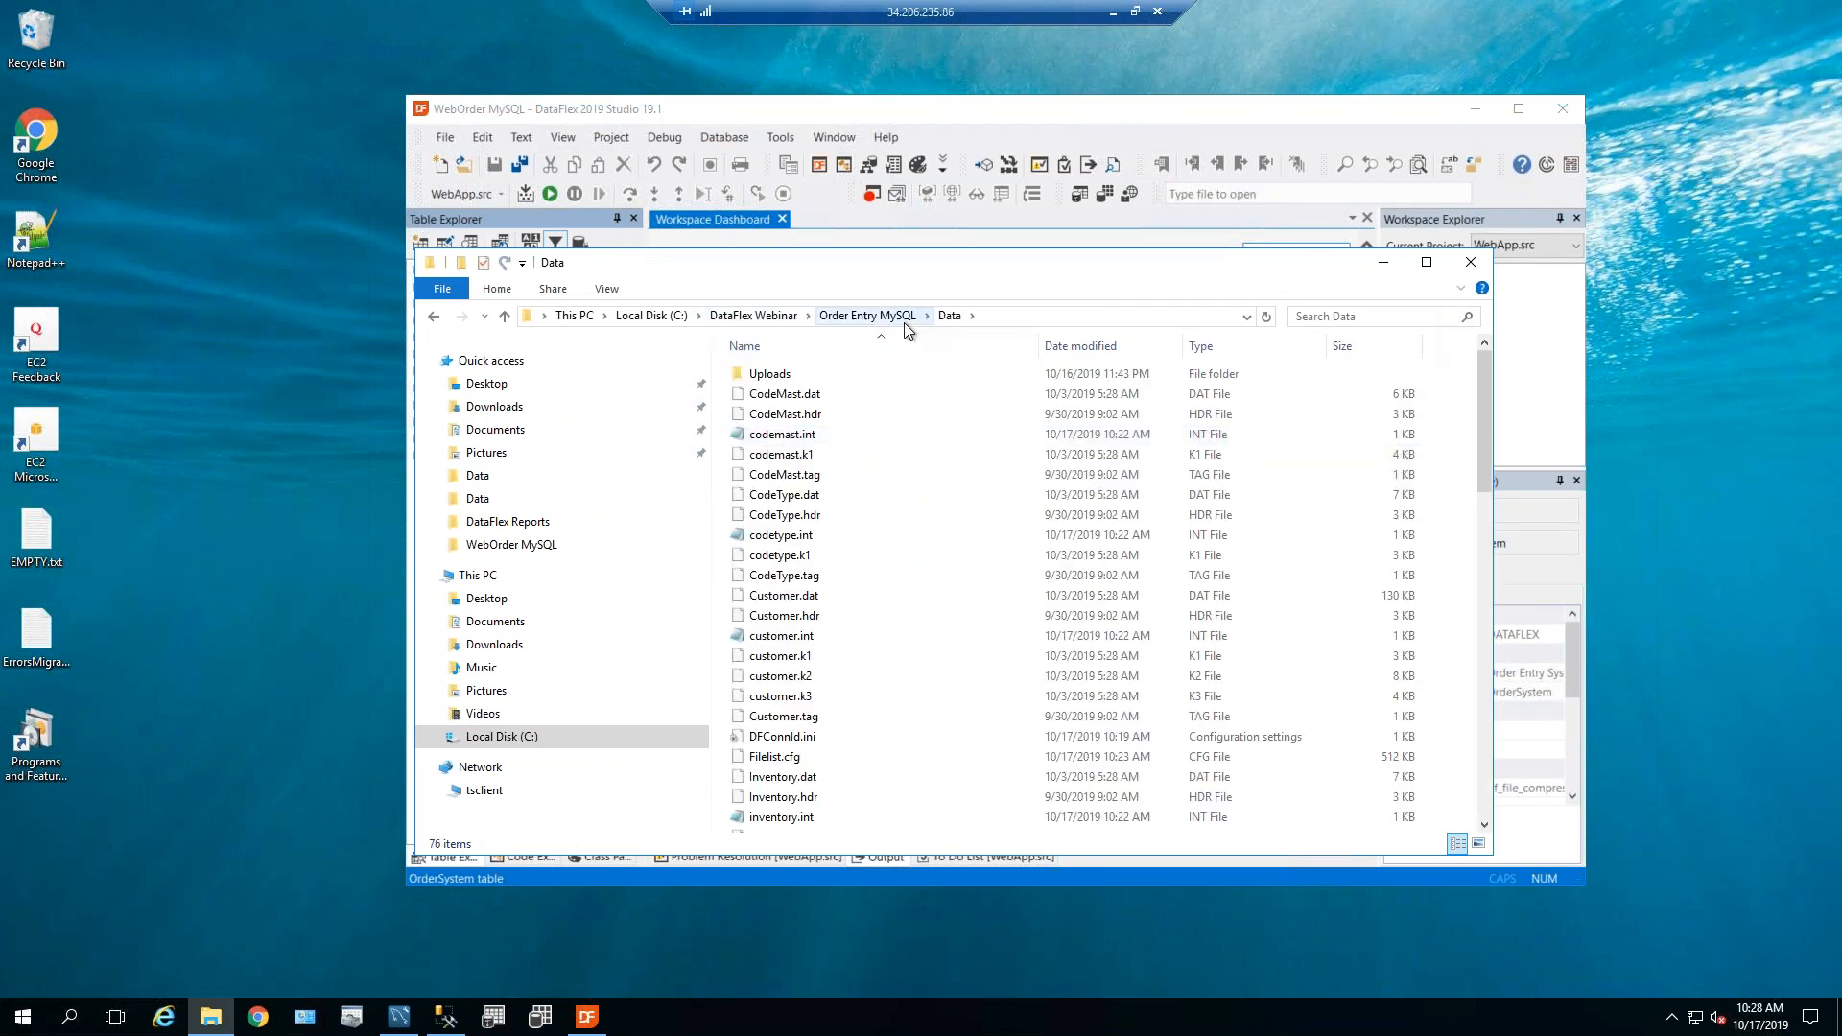
double_click(768, 437)
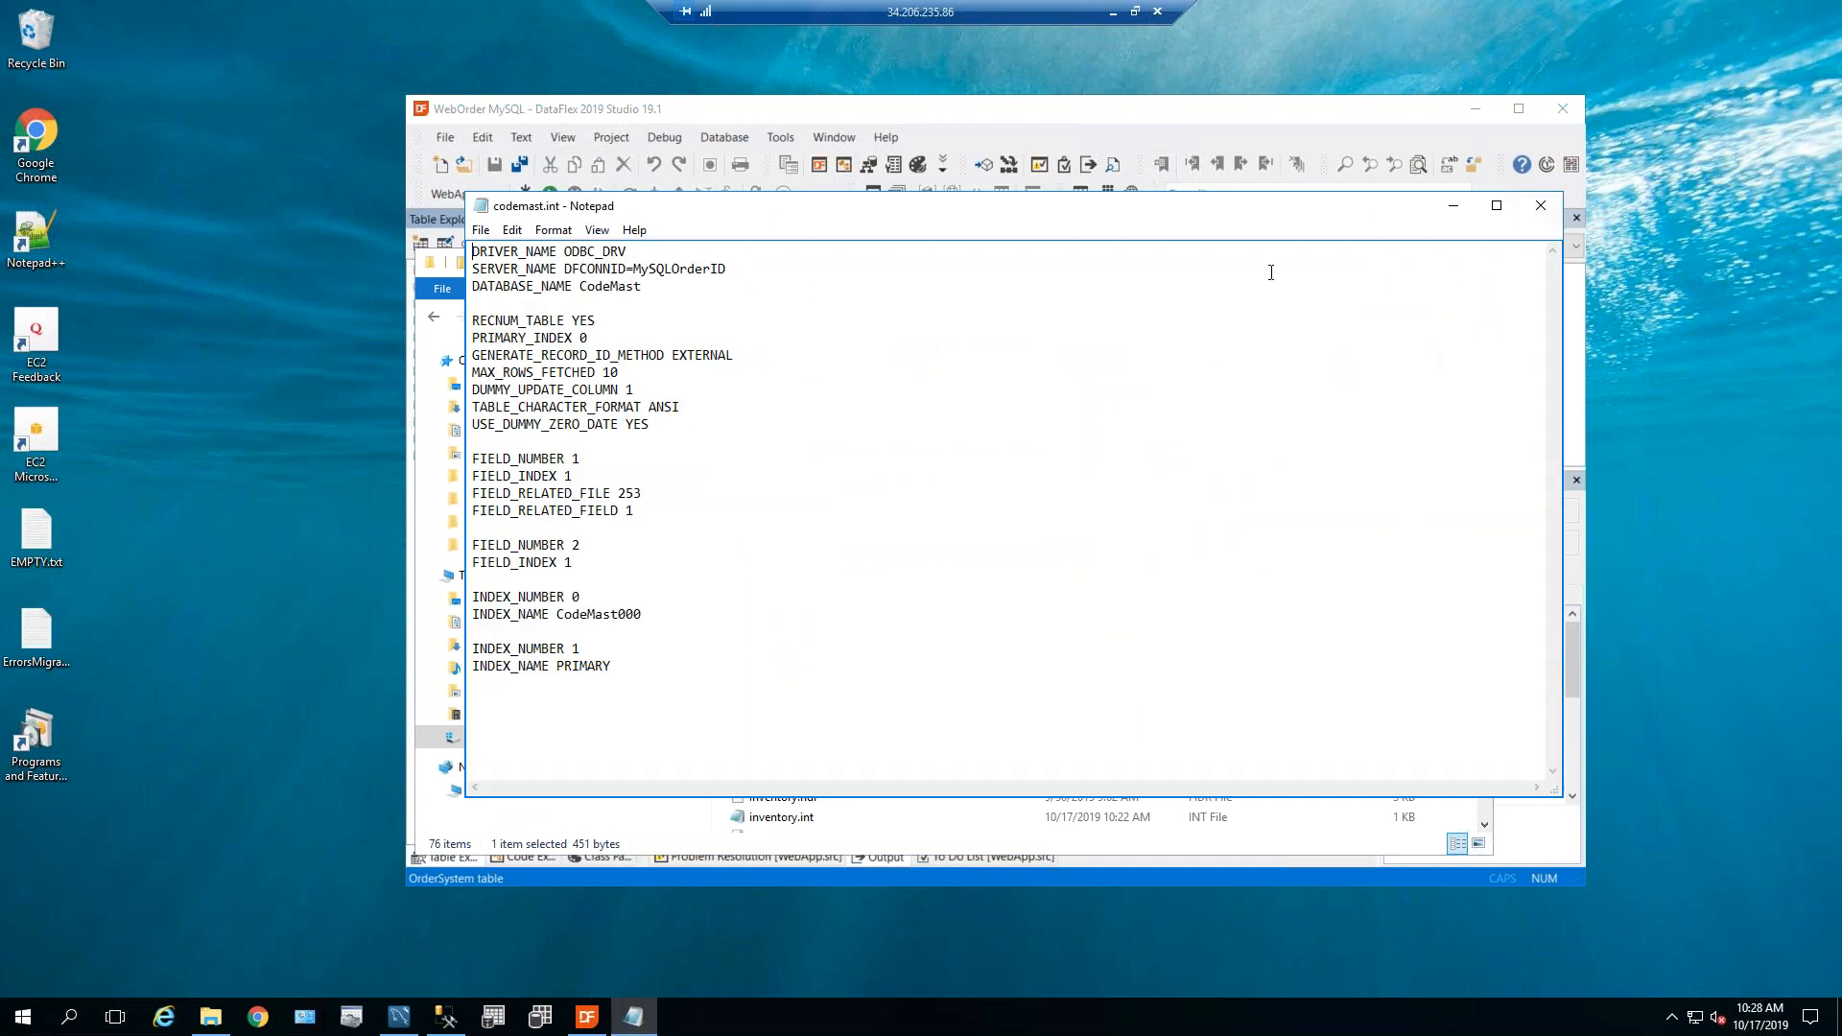
click(1539, 210)
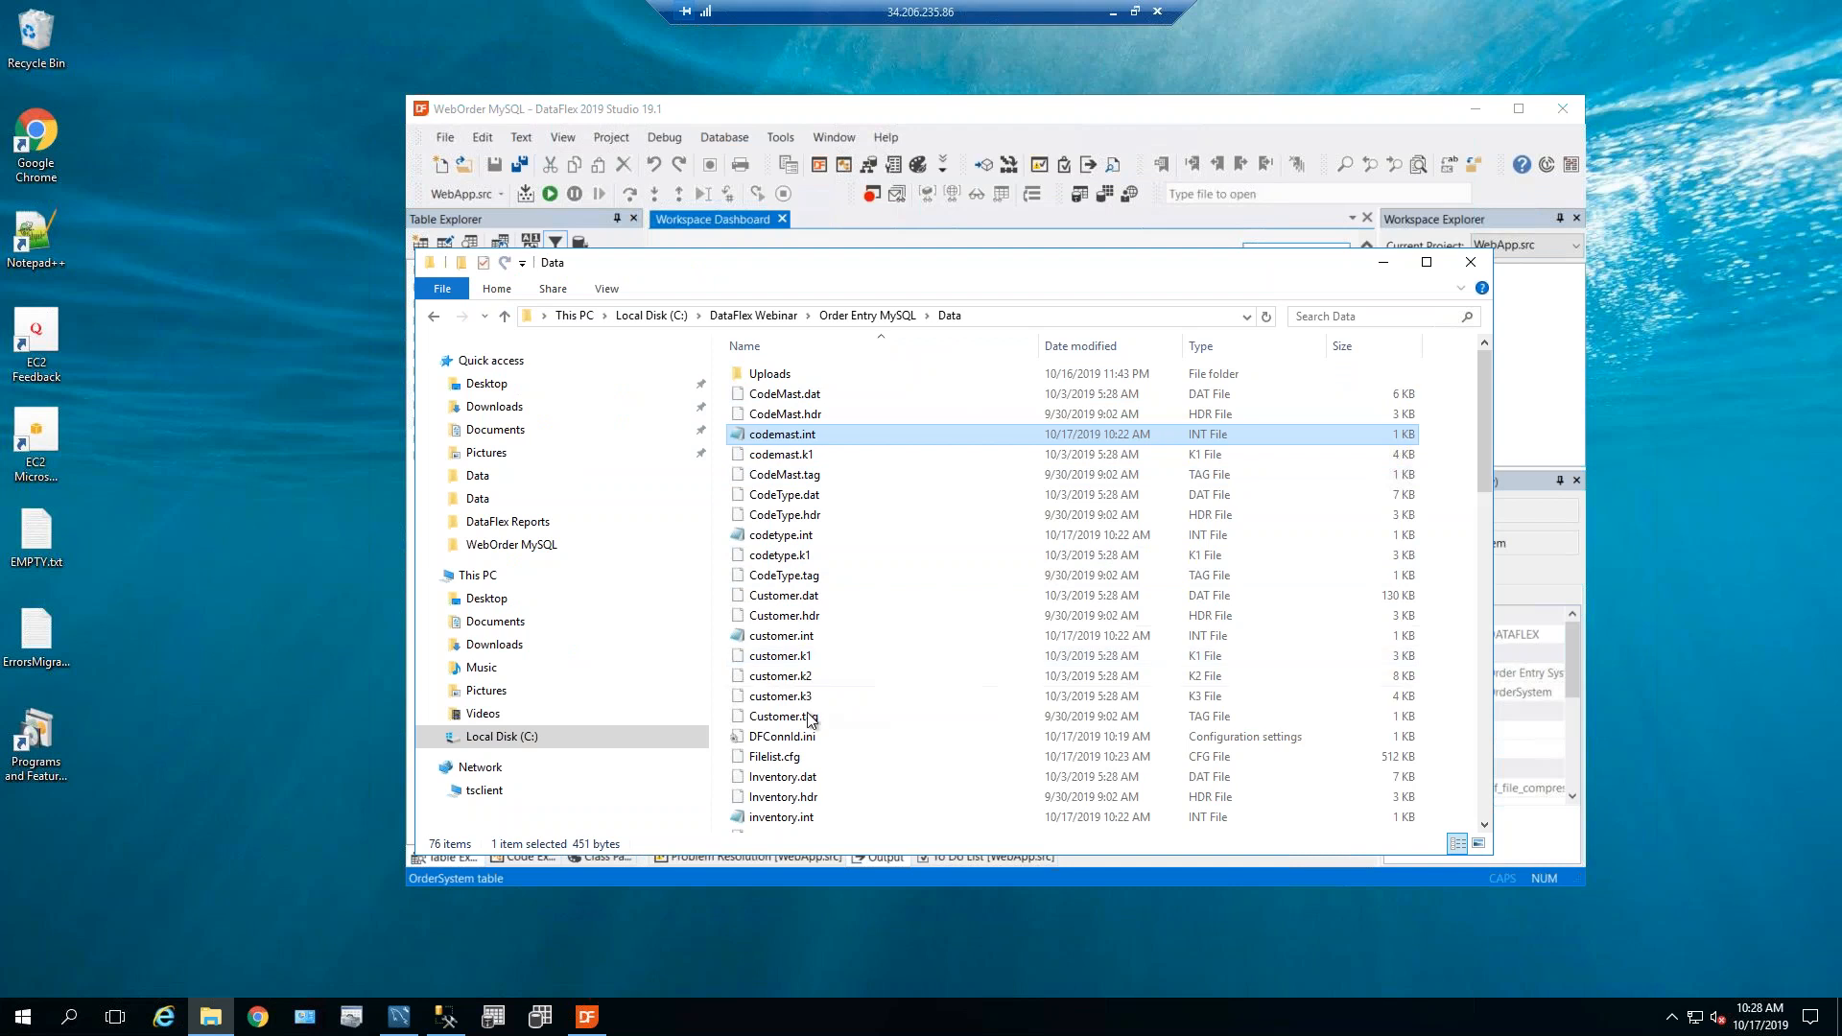
Select Order Entry MySQL's Data folder, move to the WebOrder MySQL folder, and close DataFlex Studio.
click(739, 319)
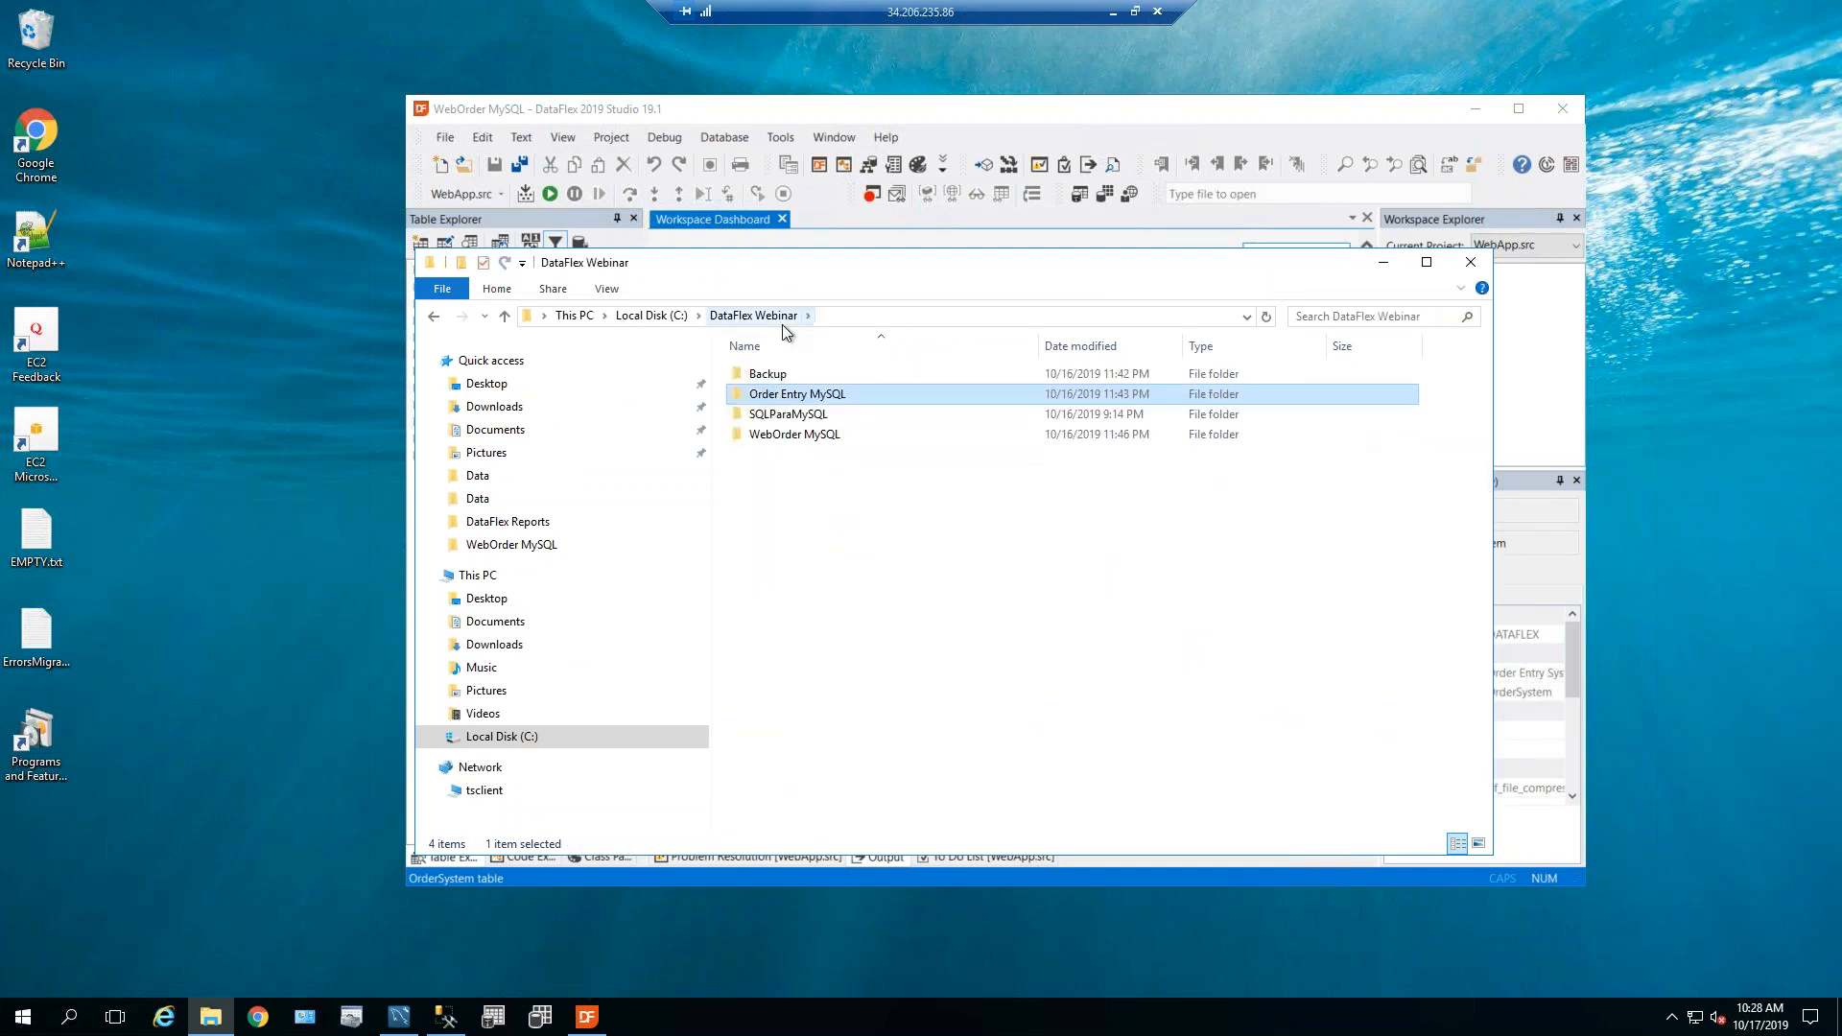
double_click(800, 401)
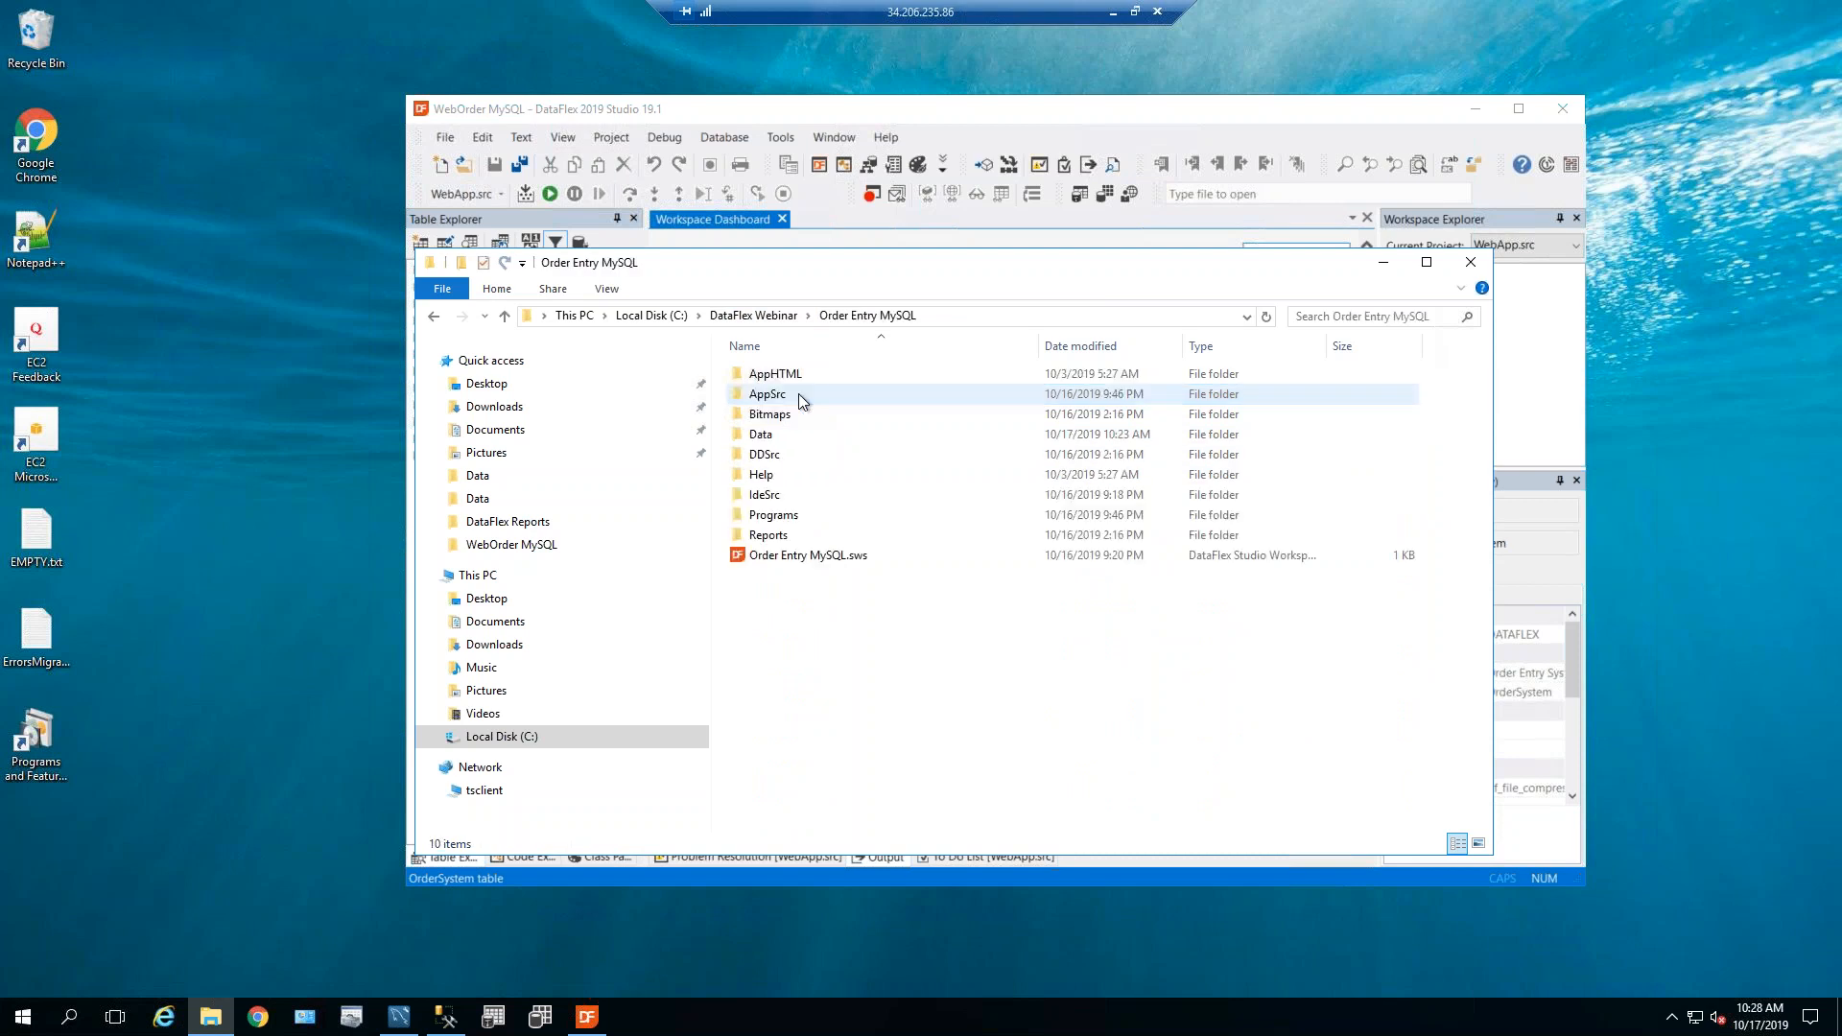
click(763, 440)
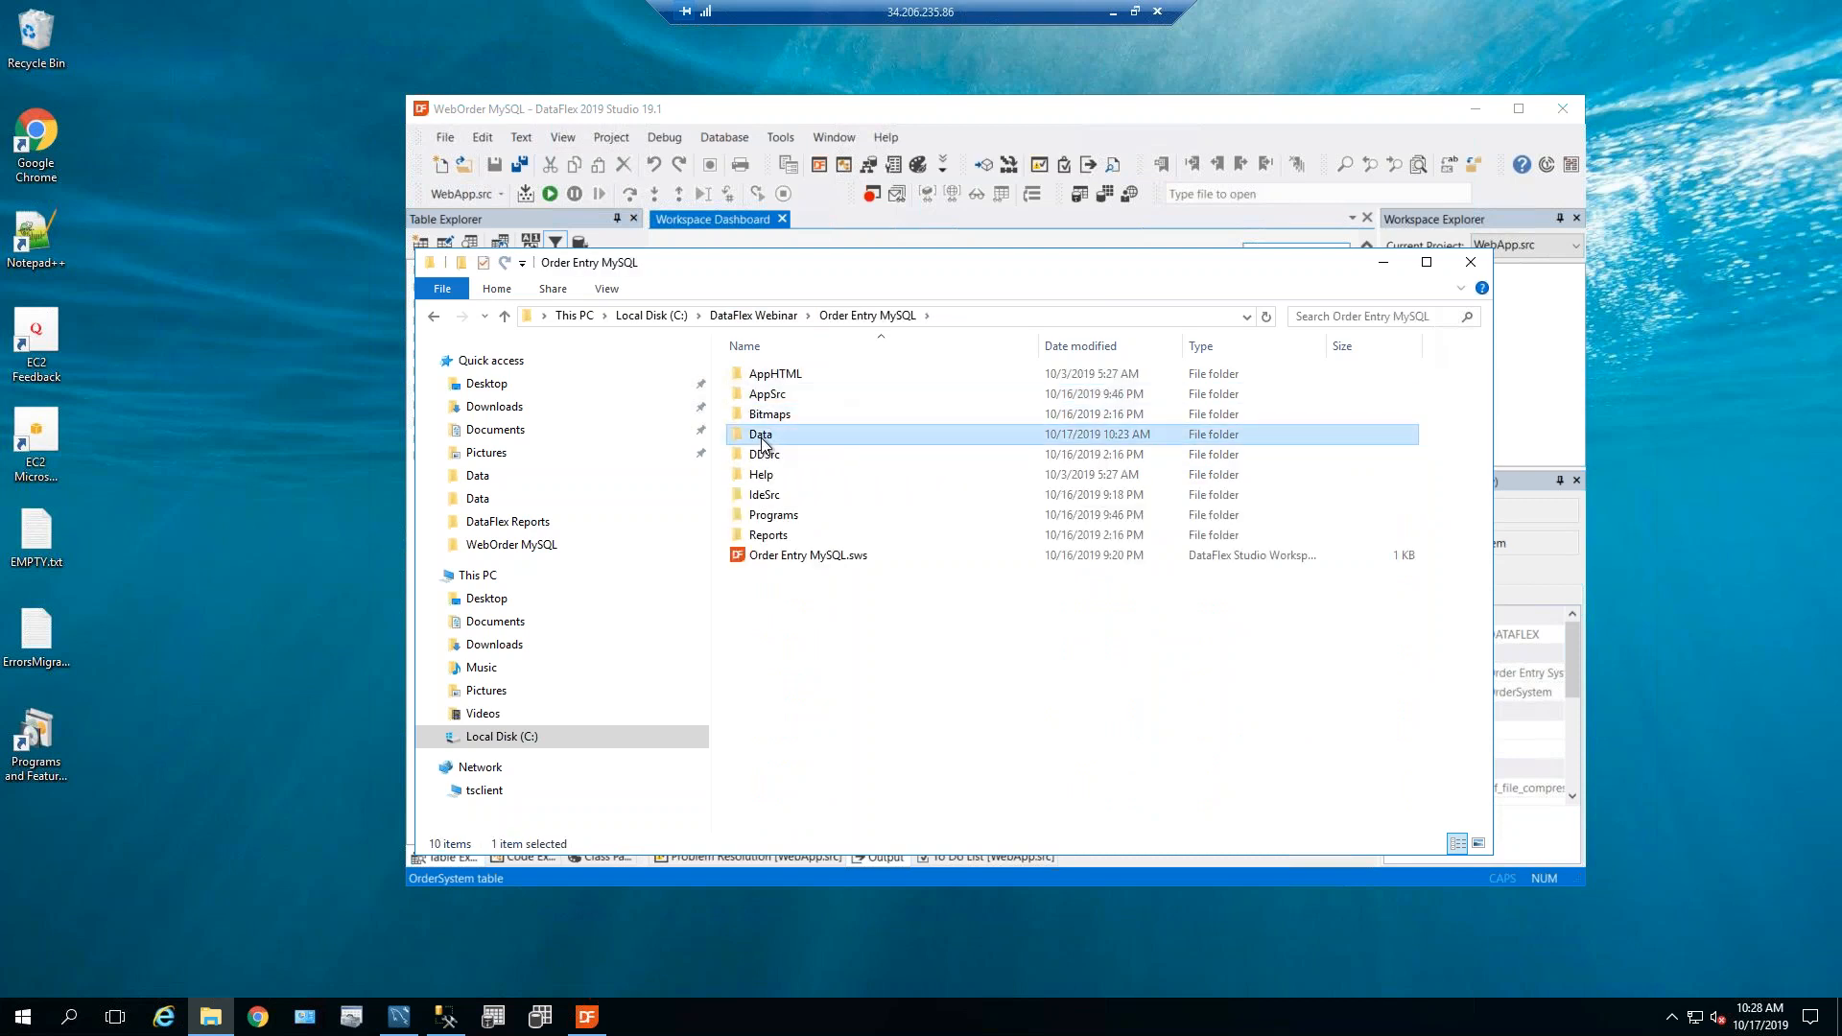
click(780, 321)
double_click(791, 428)
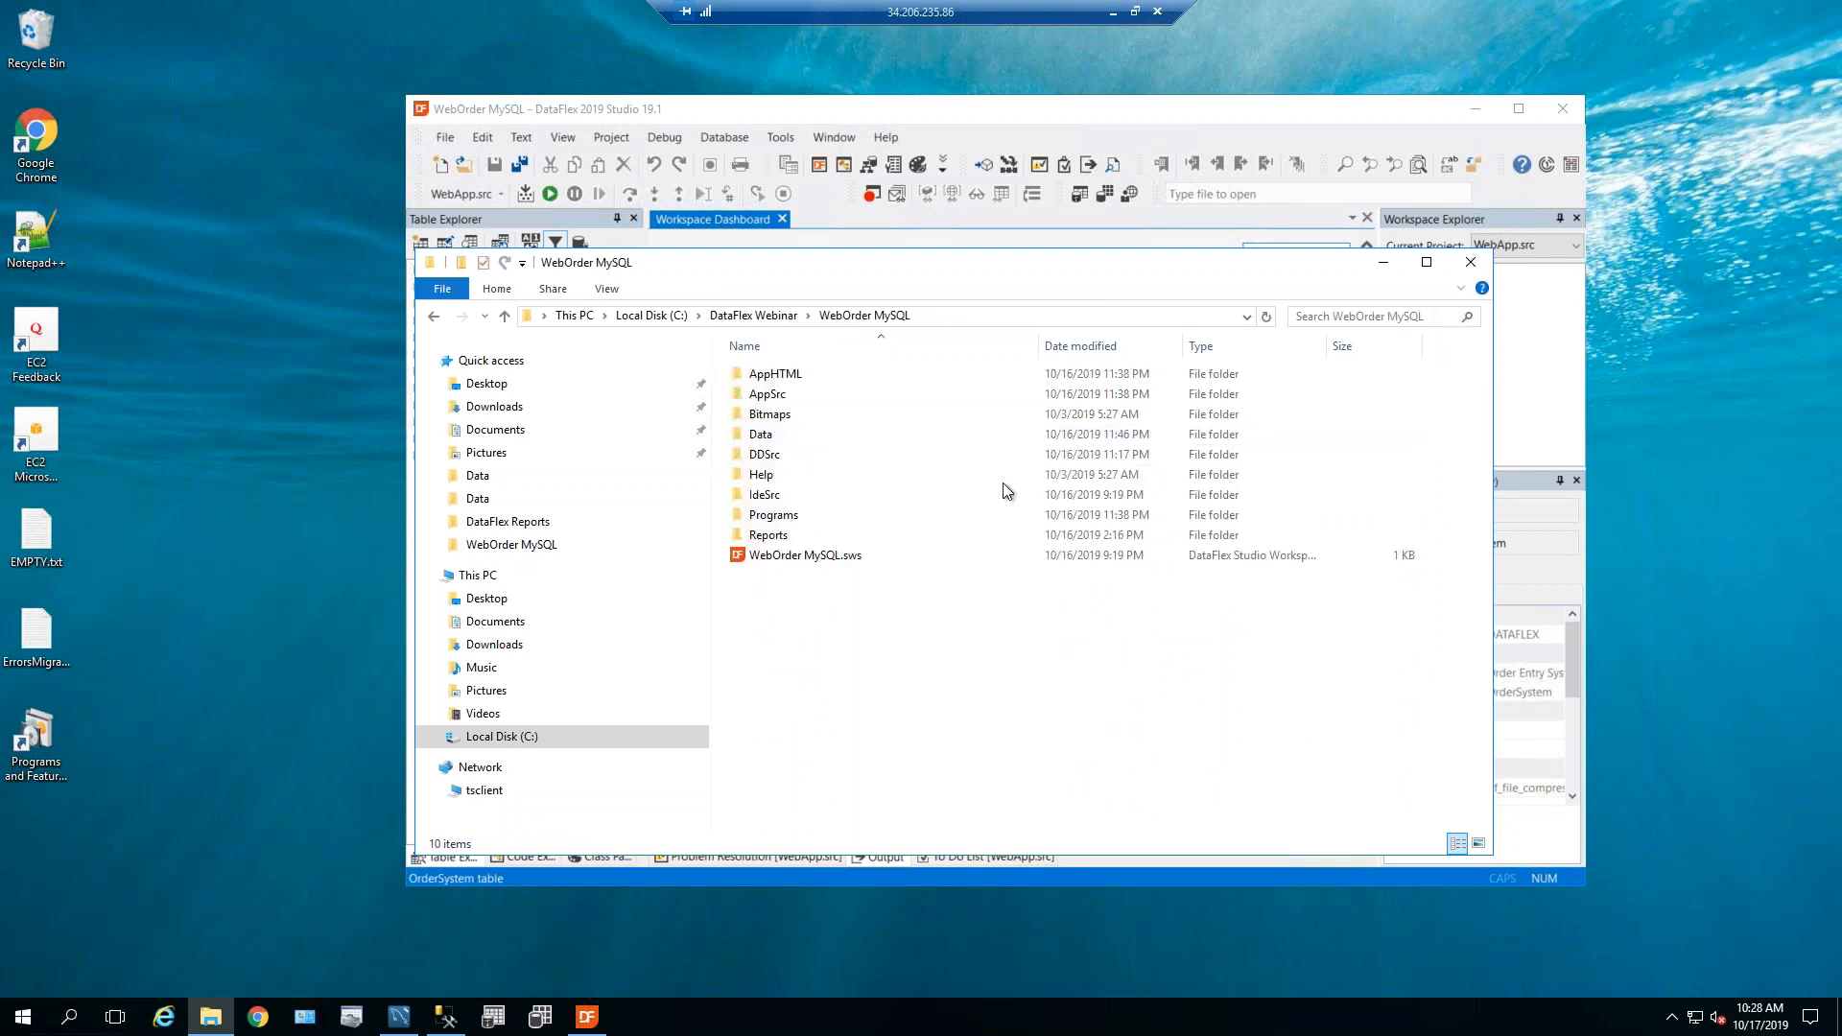
click(771, 433)
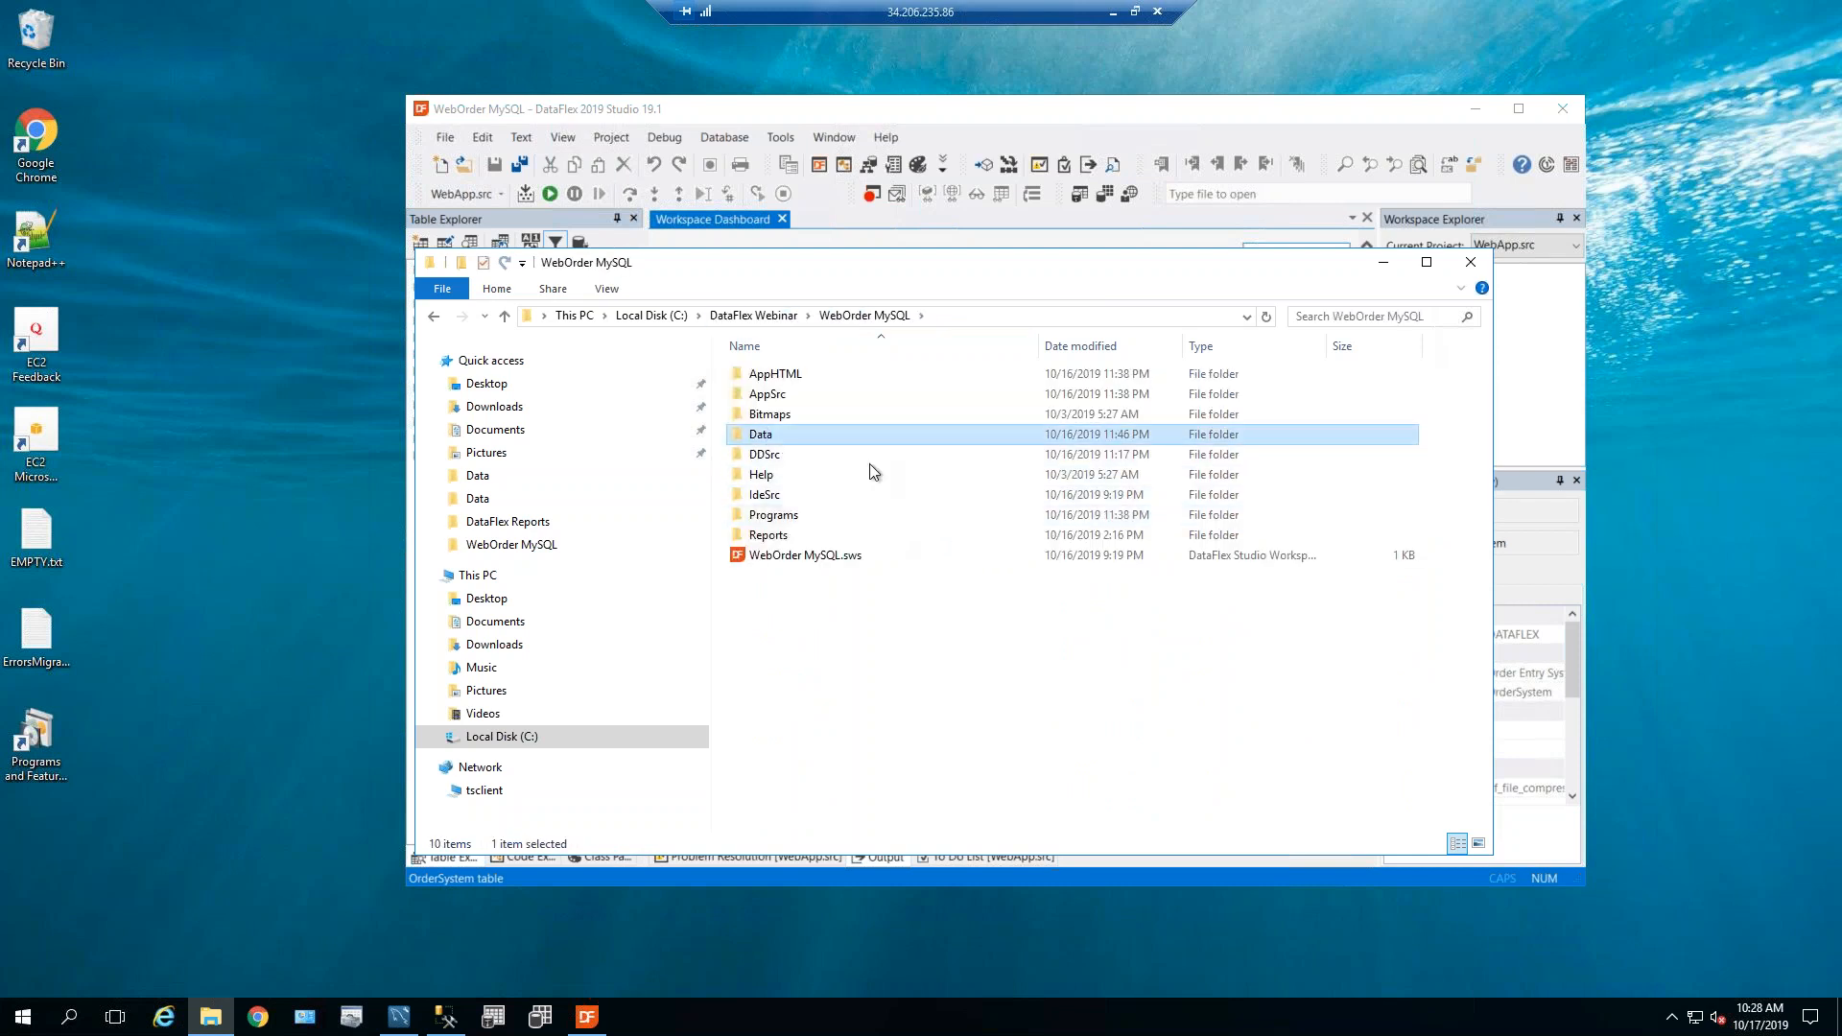
click(1314, 132)
click(1562, 113)
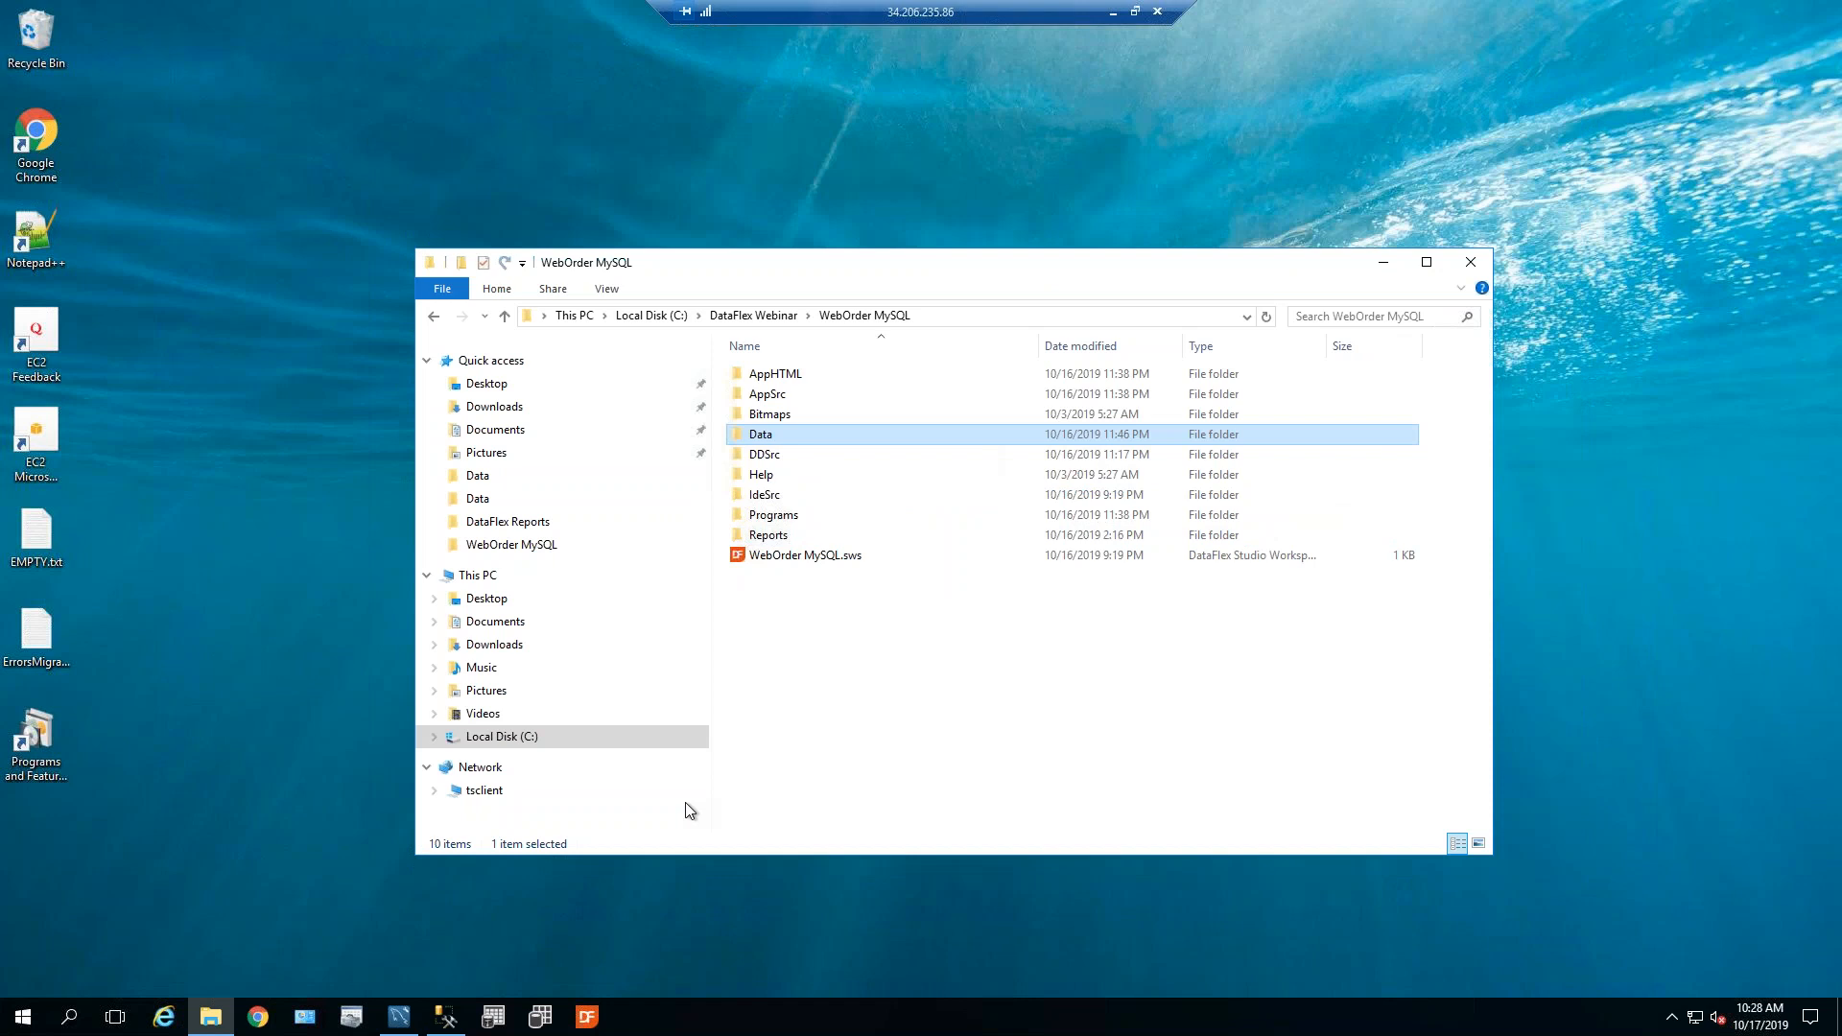
Paste the copied Data folder, replacing the destination files, and open it to list its 76 files.
mouse_move(764, 441)
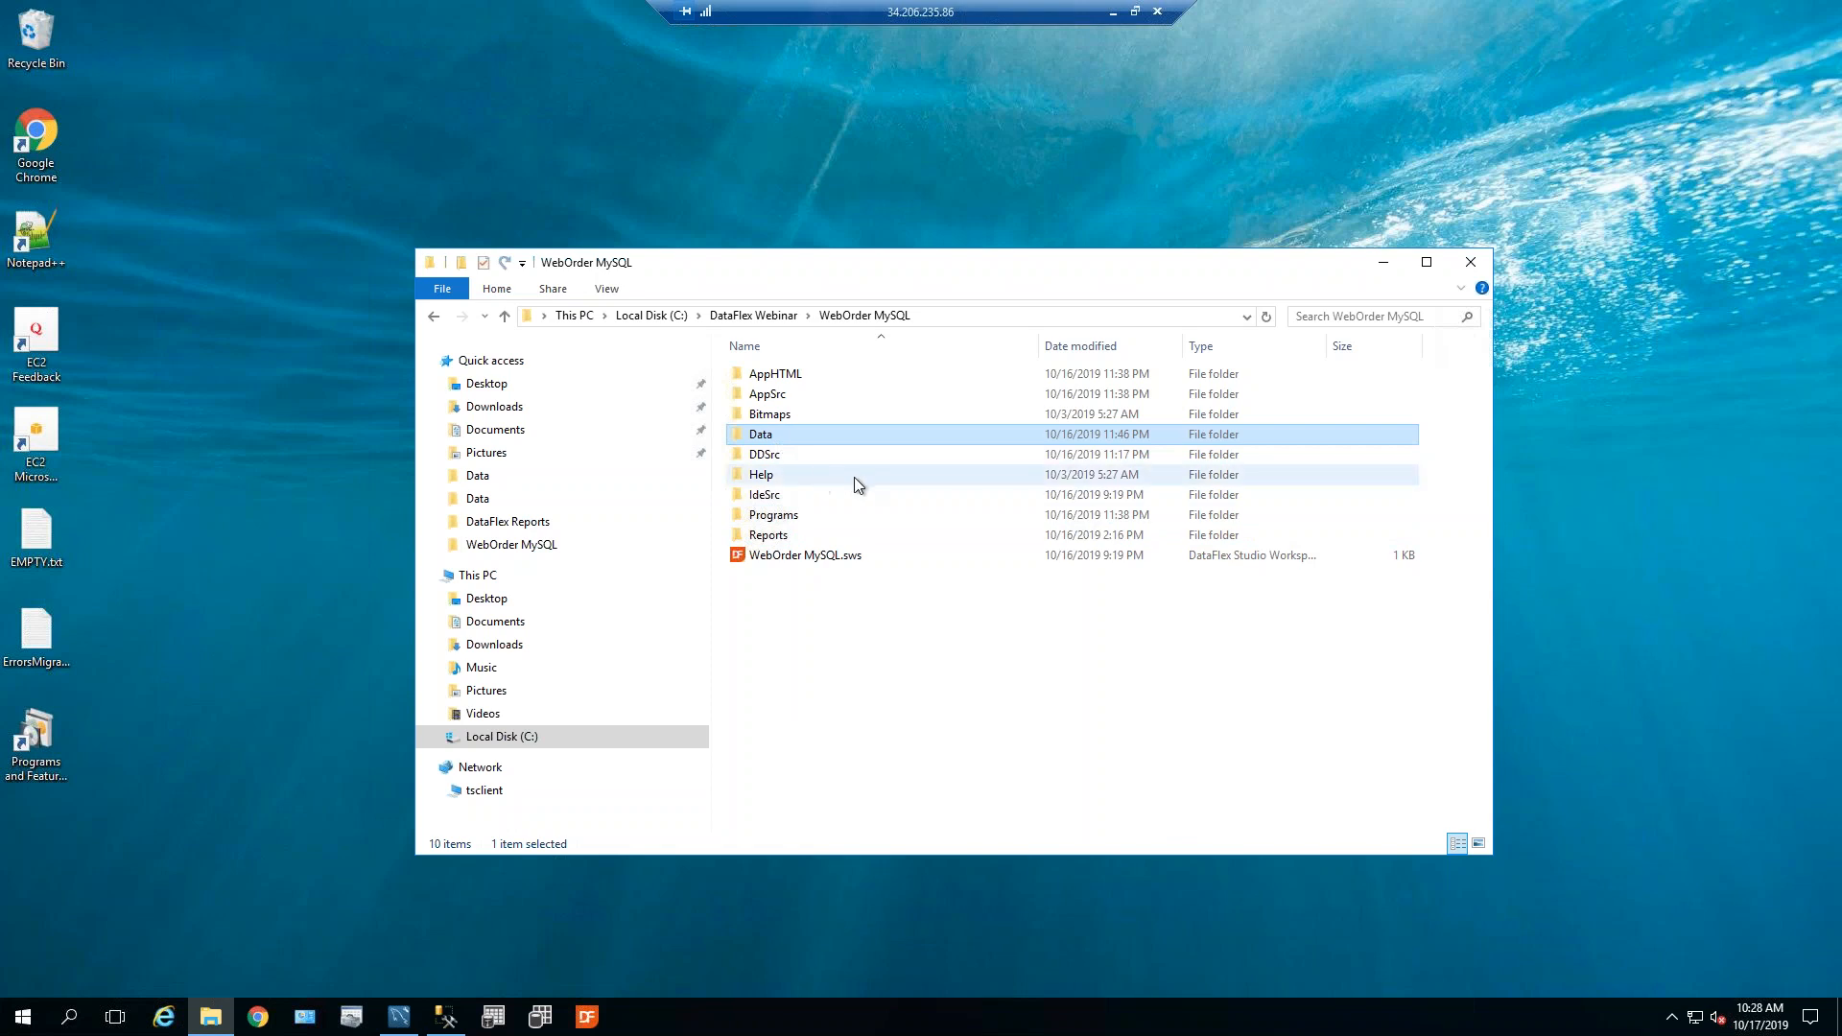
right_click(902, 498)
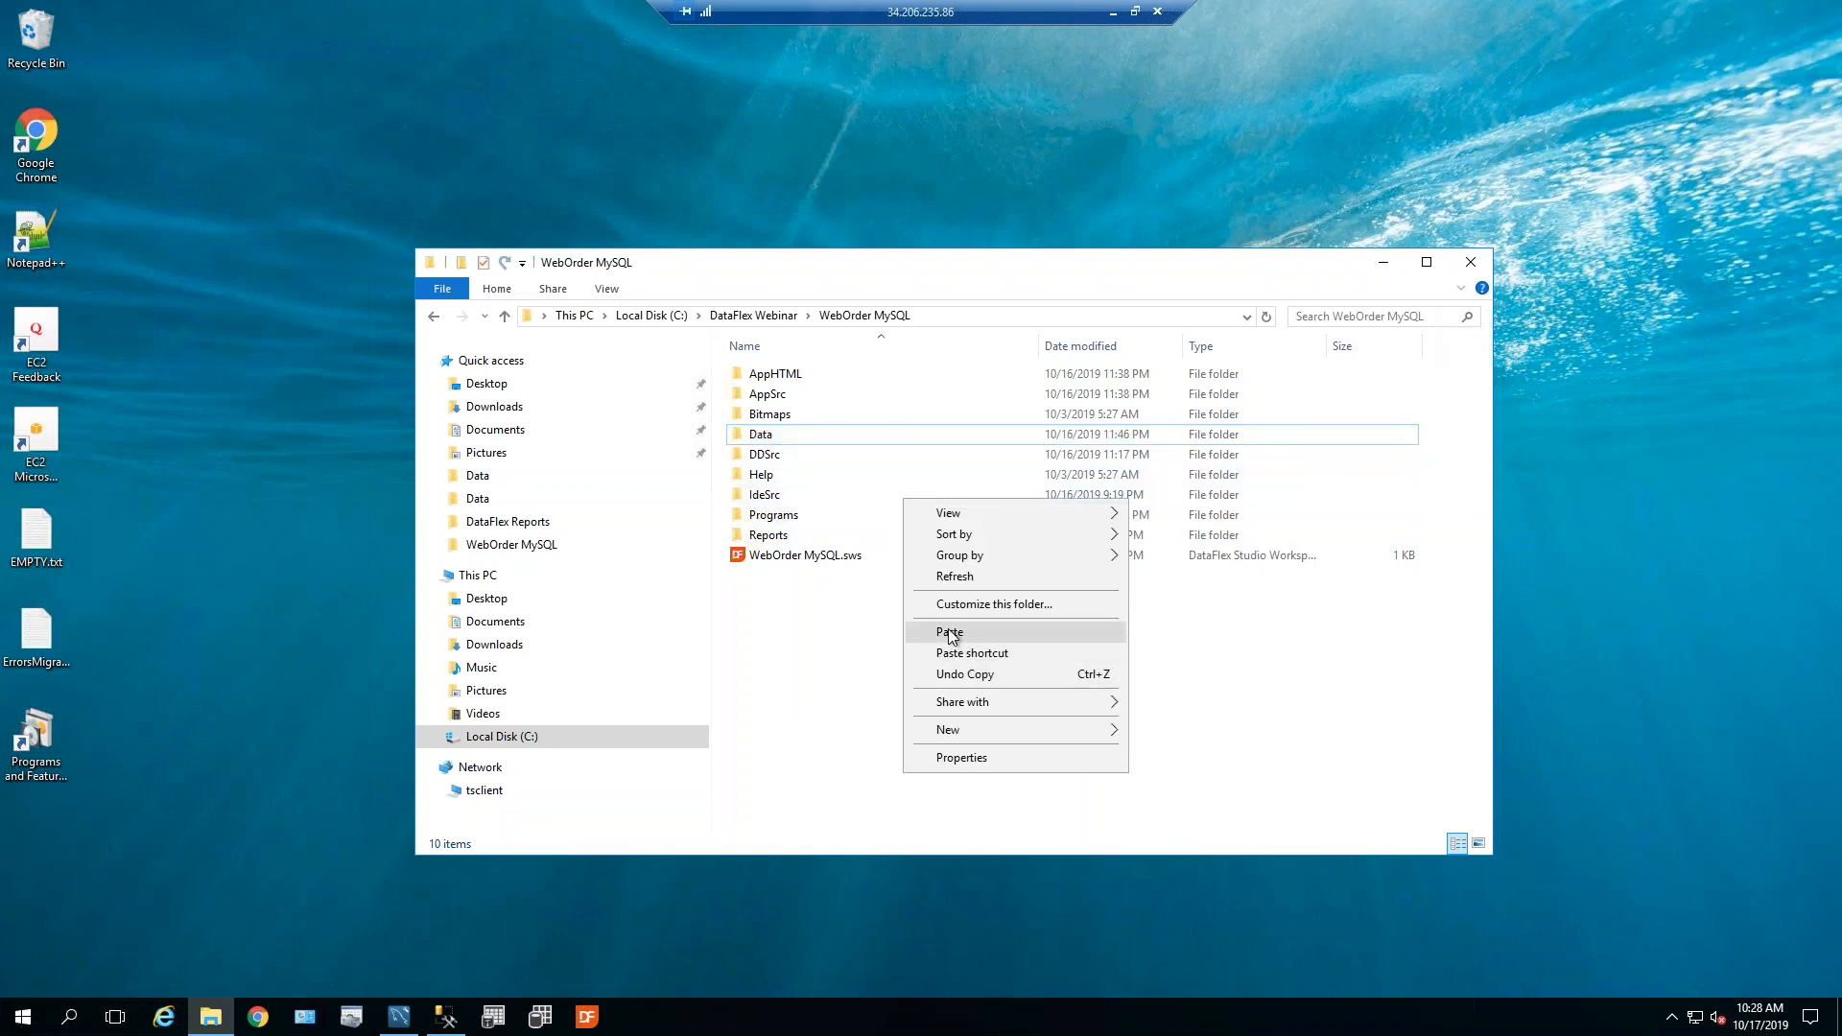
click(952, 632)
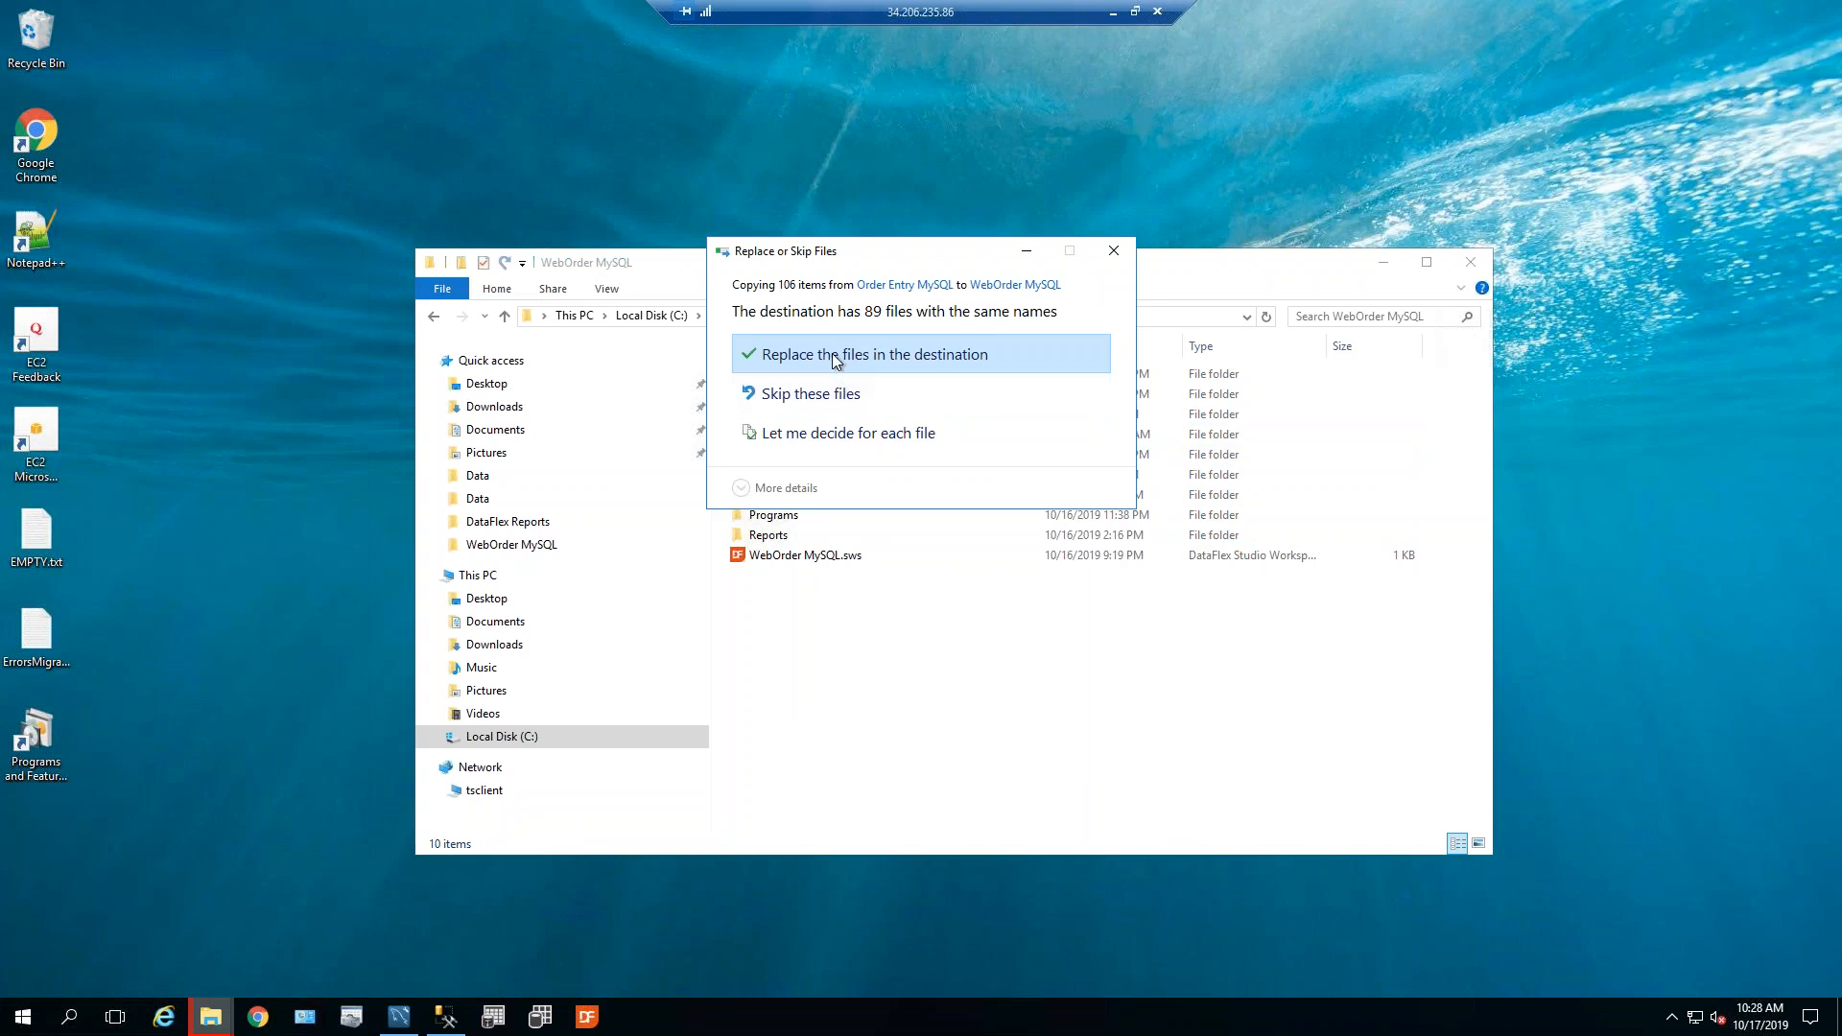
click(833, 355)
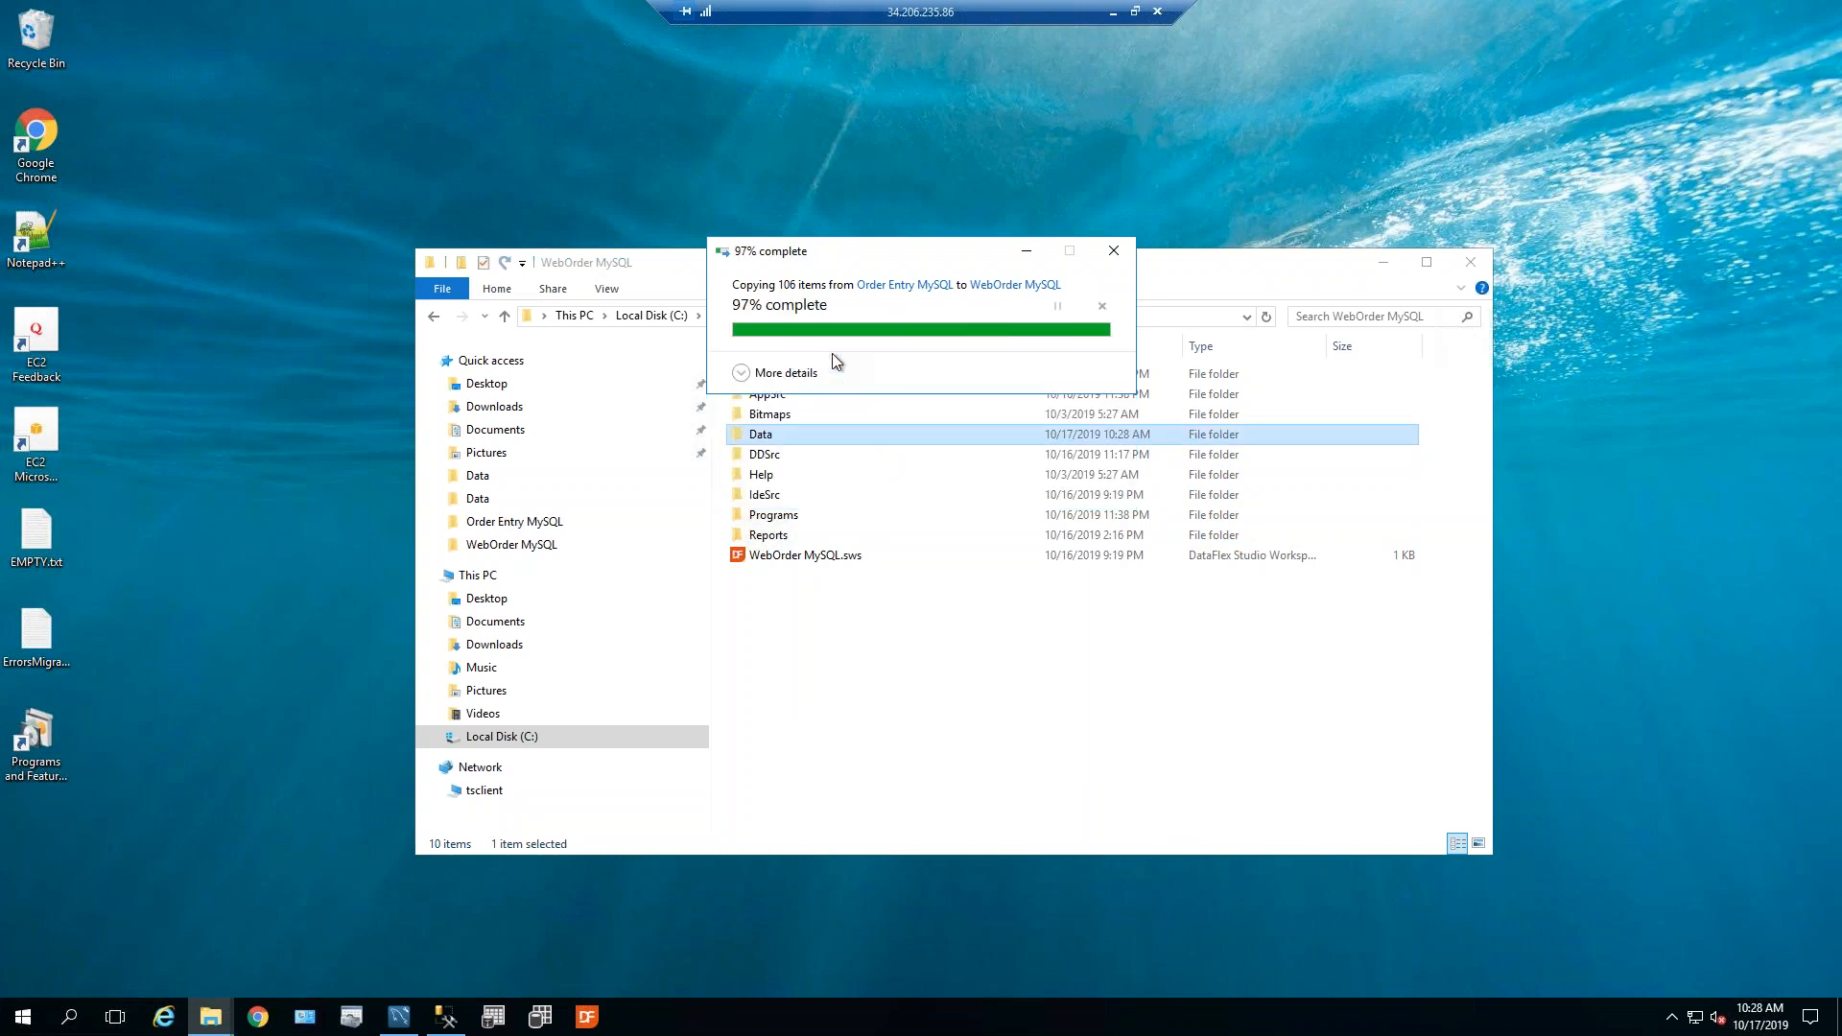
double_click(758, 434)
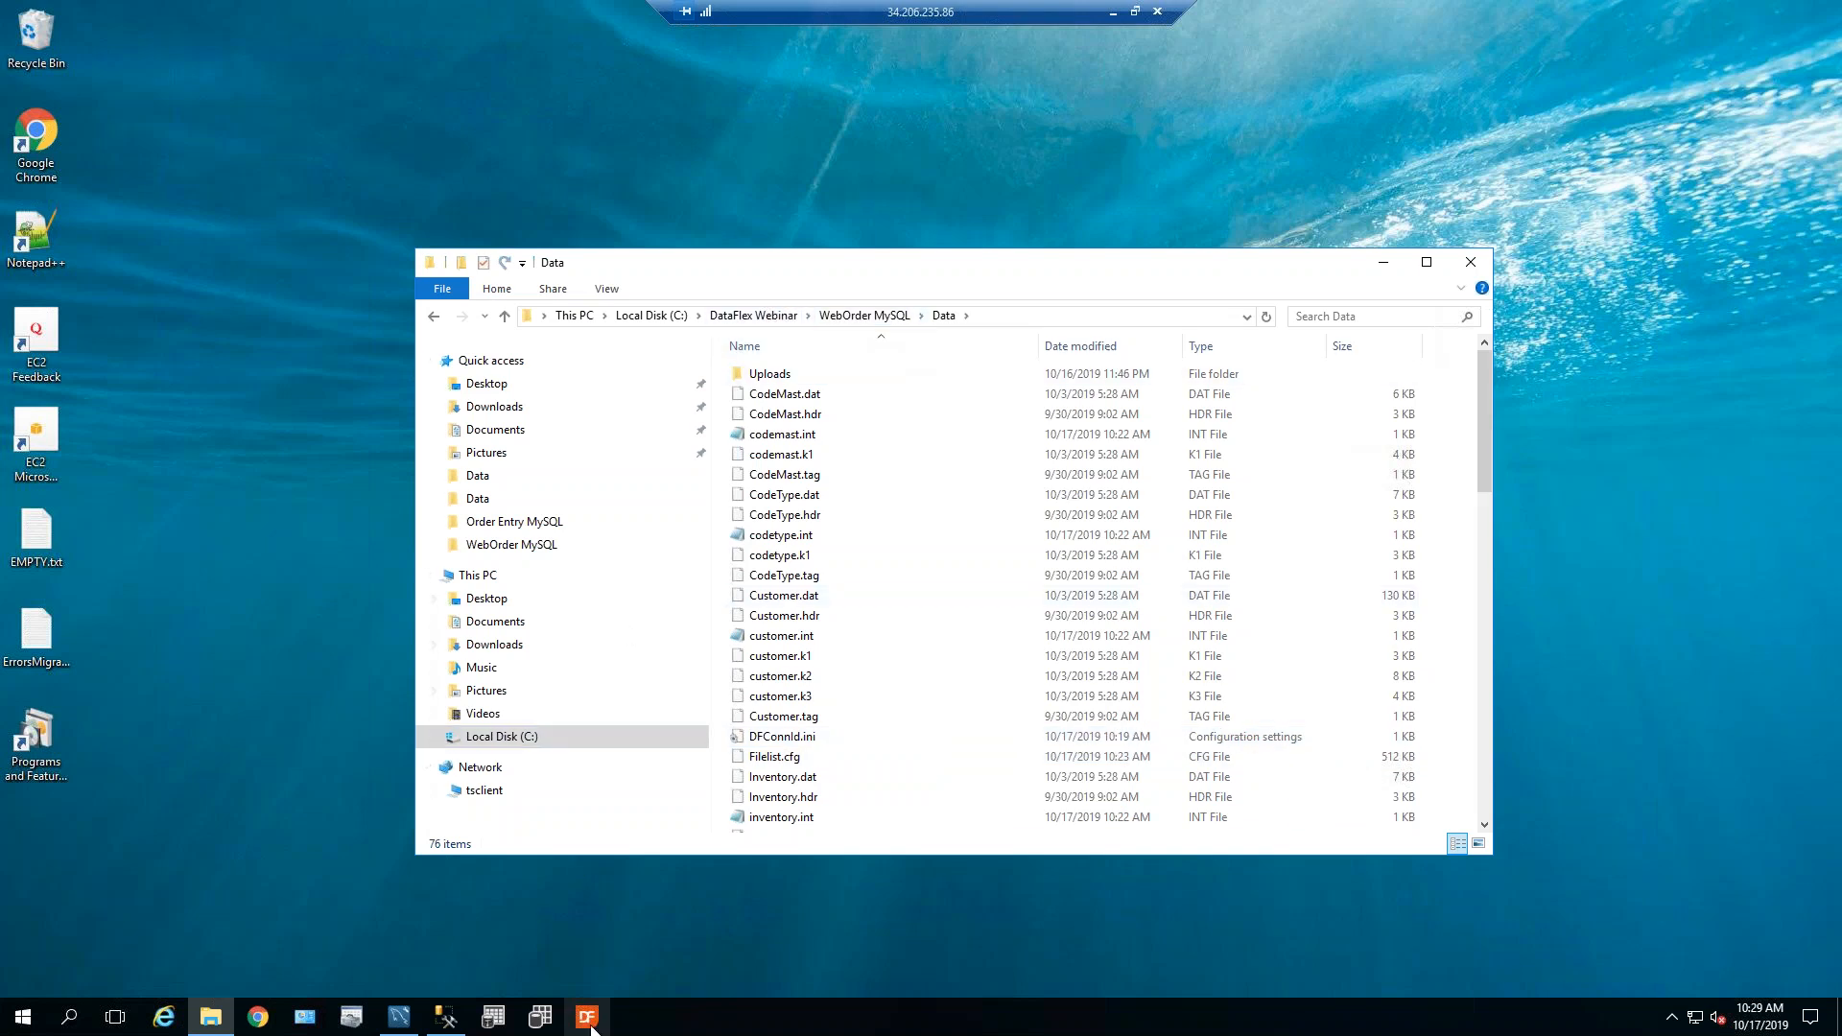
Relaunch Studio, confirm OrderHeader's connection uses the ODBC_DRV driver, and run the WebOrder web app.
click(593, 1022)
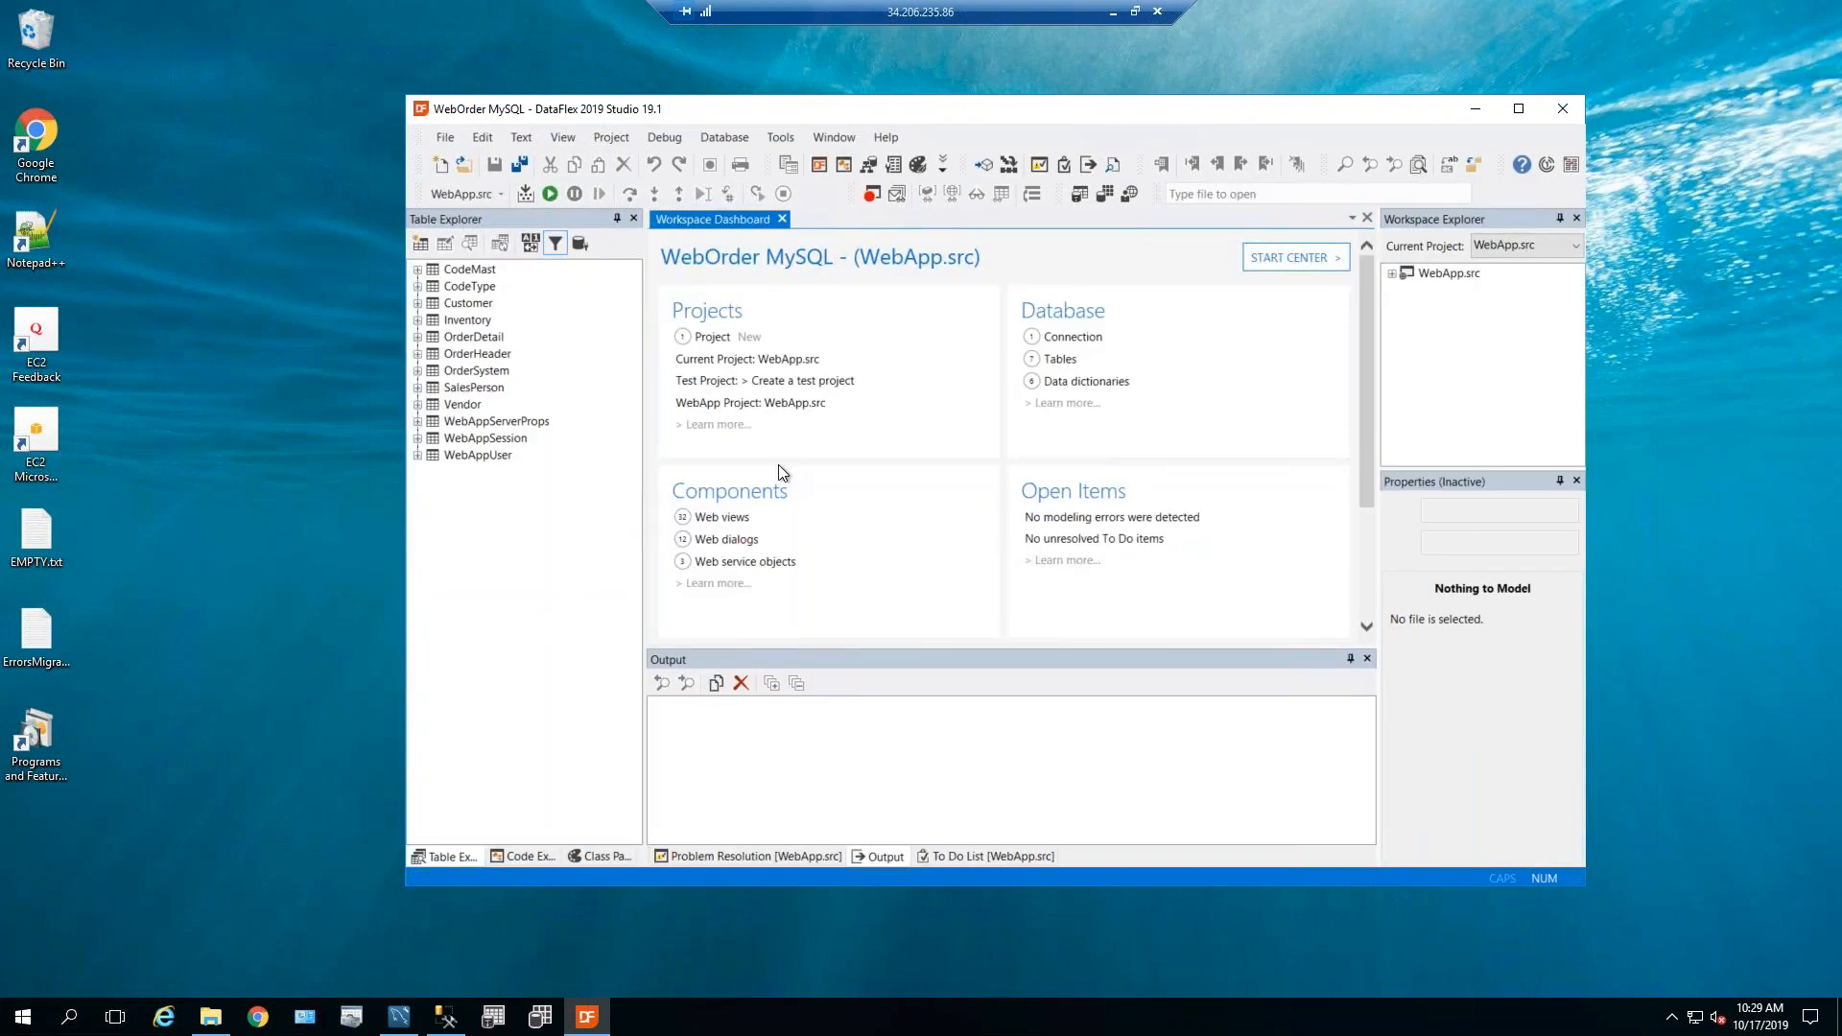
click(417, 354)
click(429, 422)
click(488, 439)
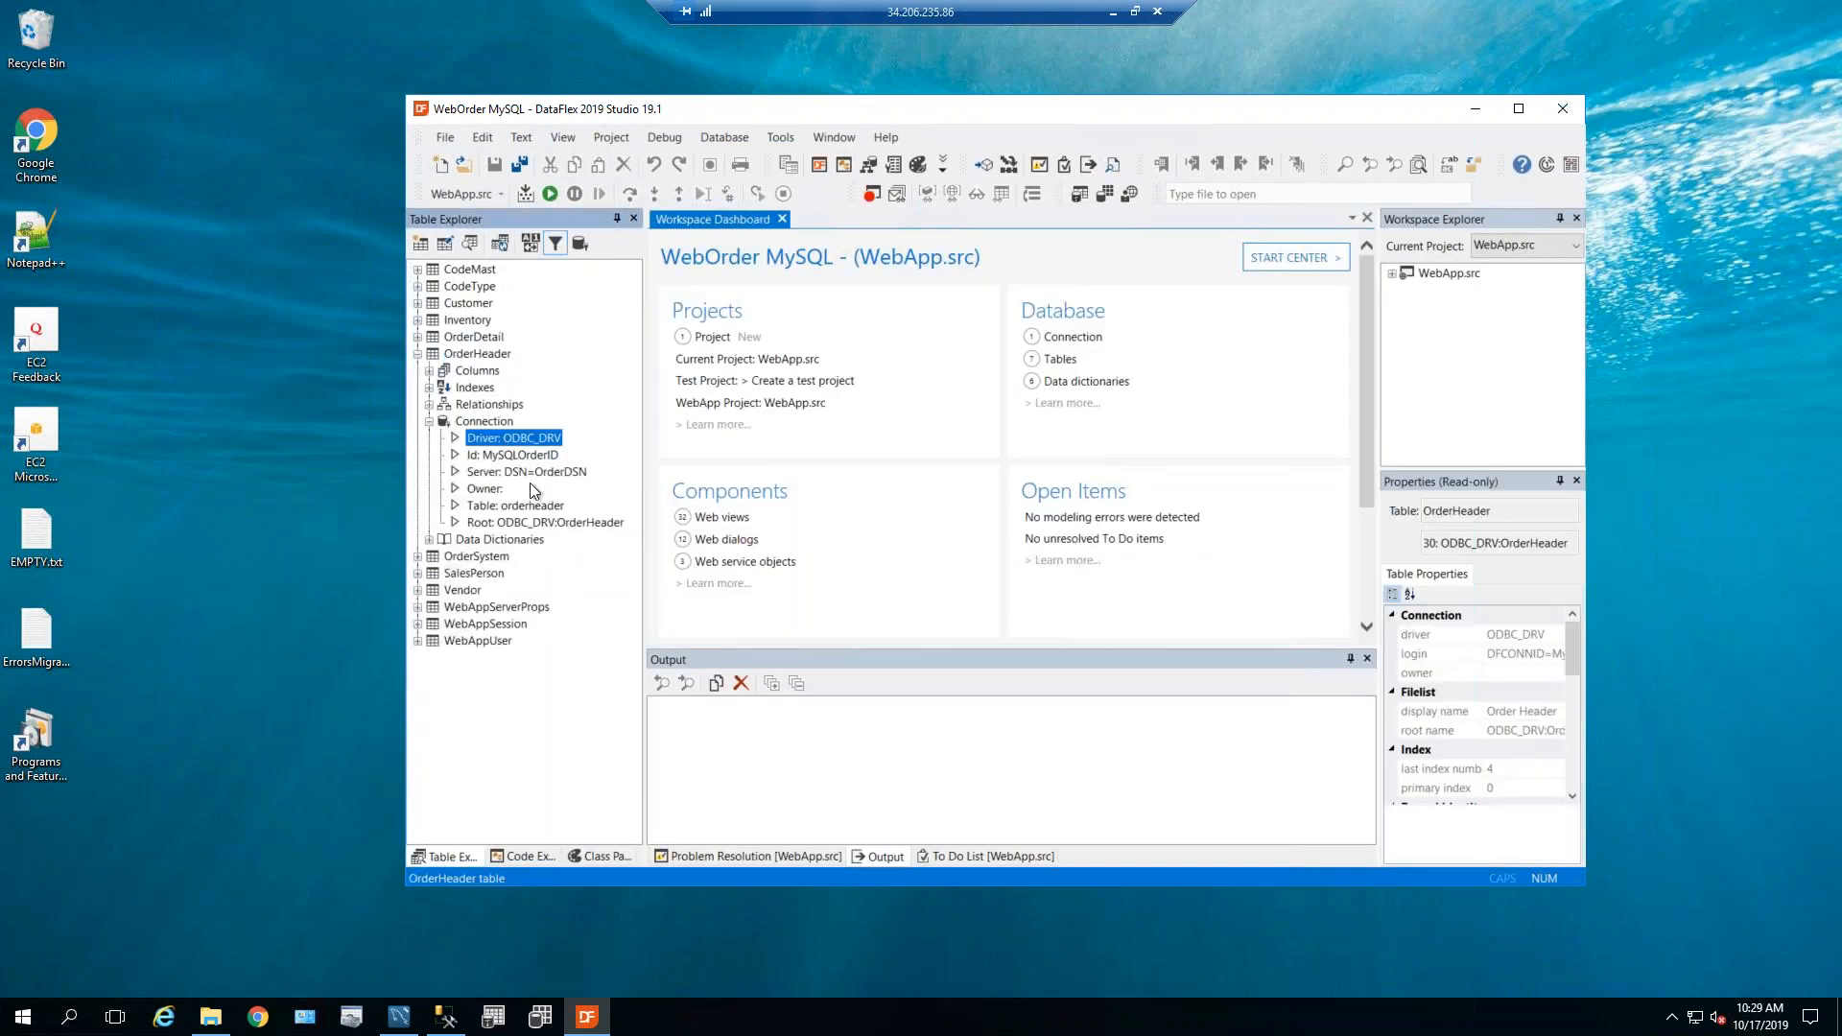
click(549, 195)
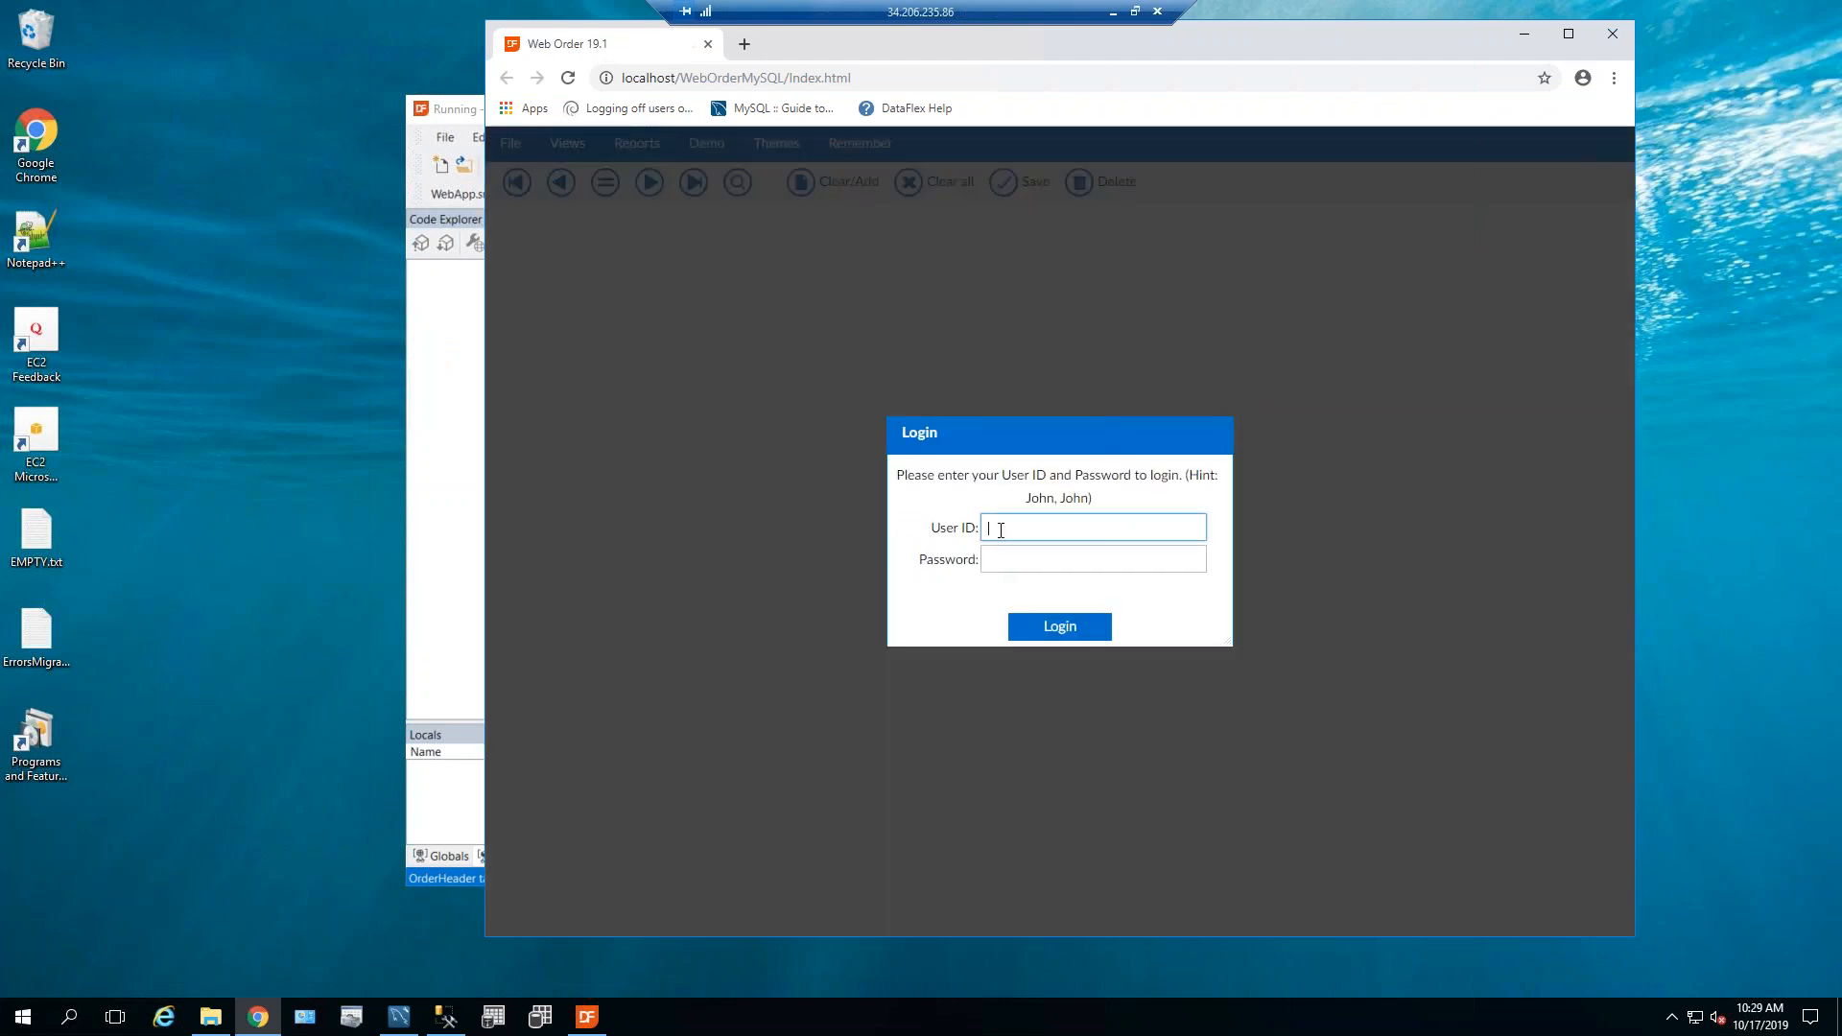
Log in to Web Order with the user name and password.
text(John)
key(Tab)
text(John)
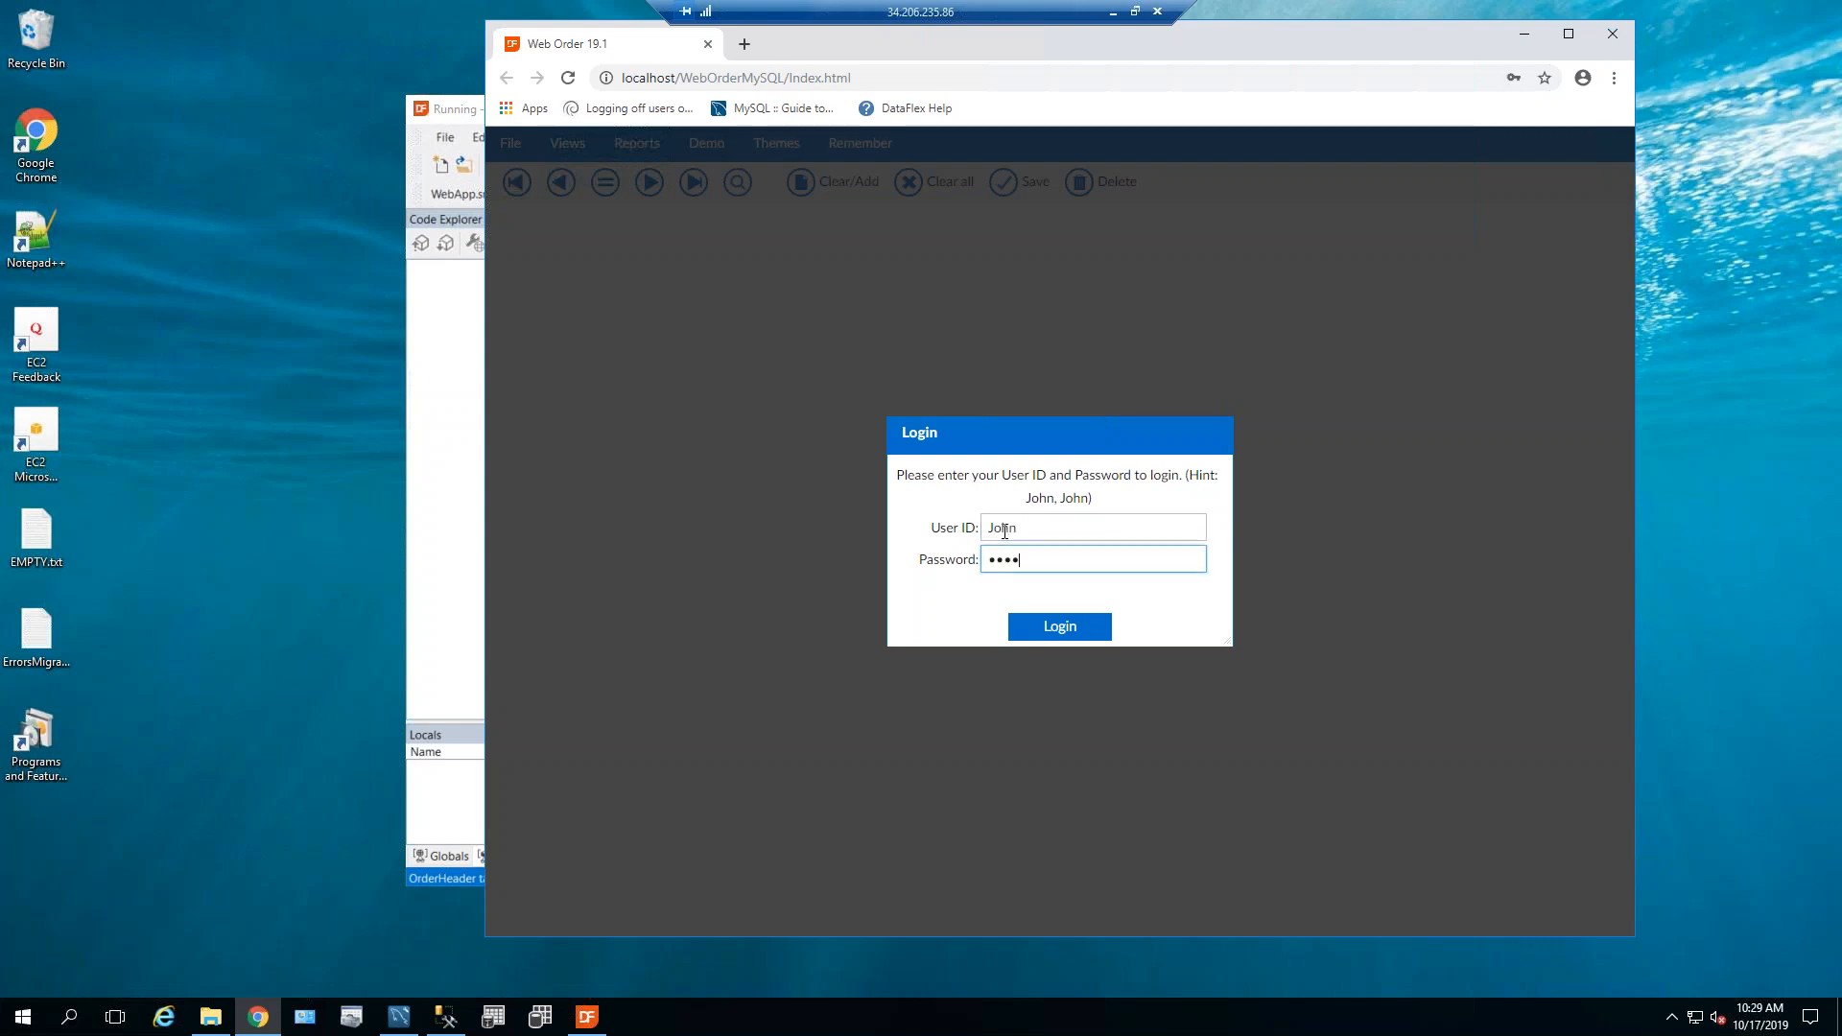
click(1060, 626)
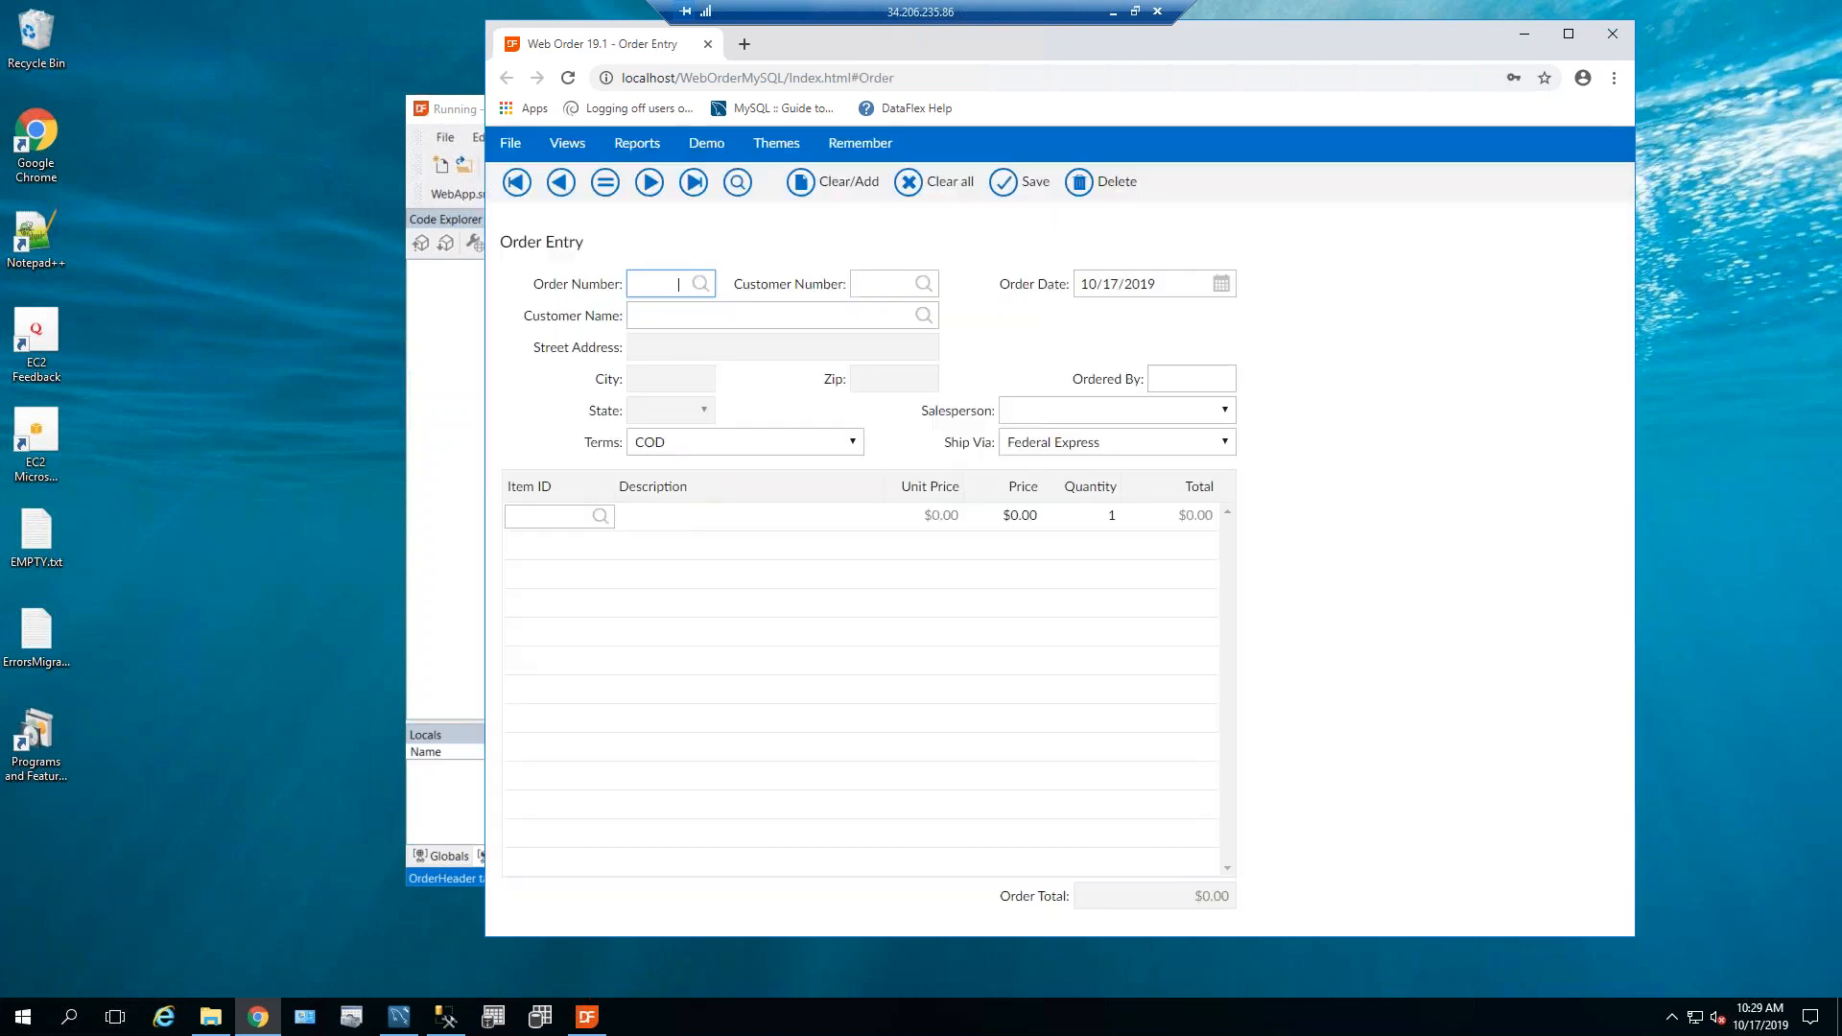
Open Customer Maintenance and load customer 6, Big River Public Schools, from the lookup.
click(583, 151)
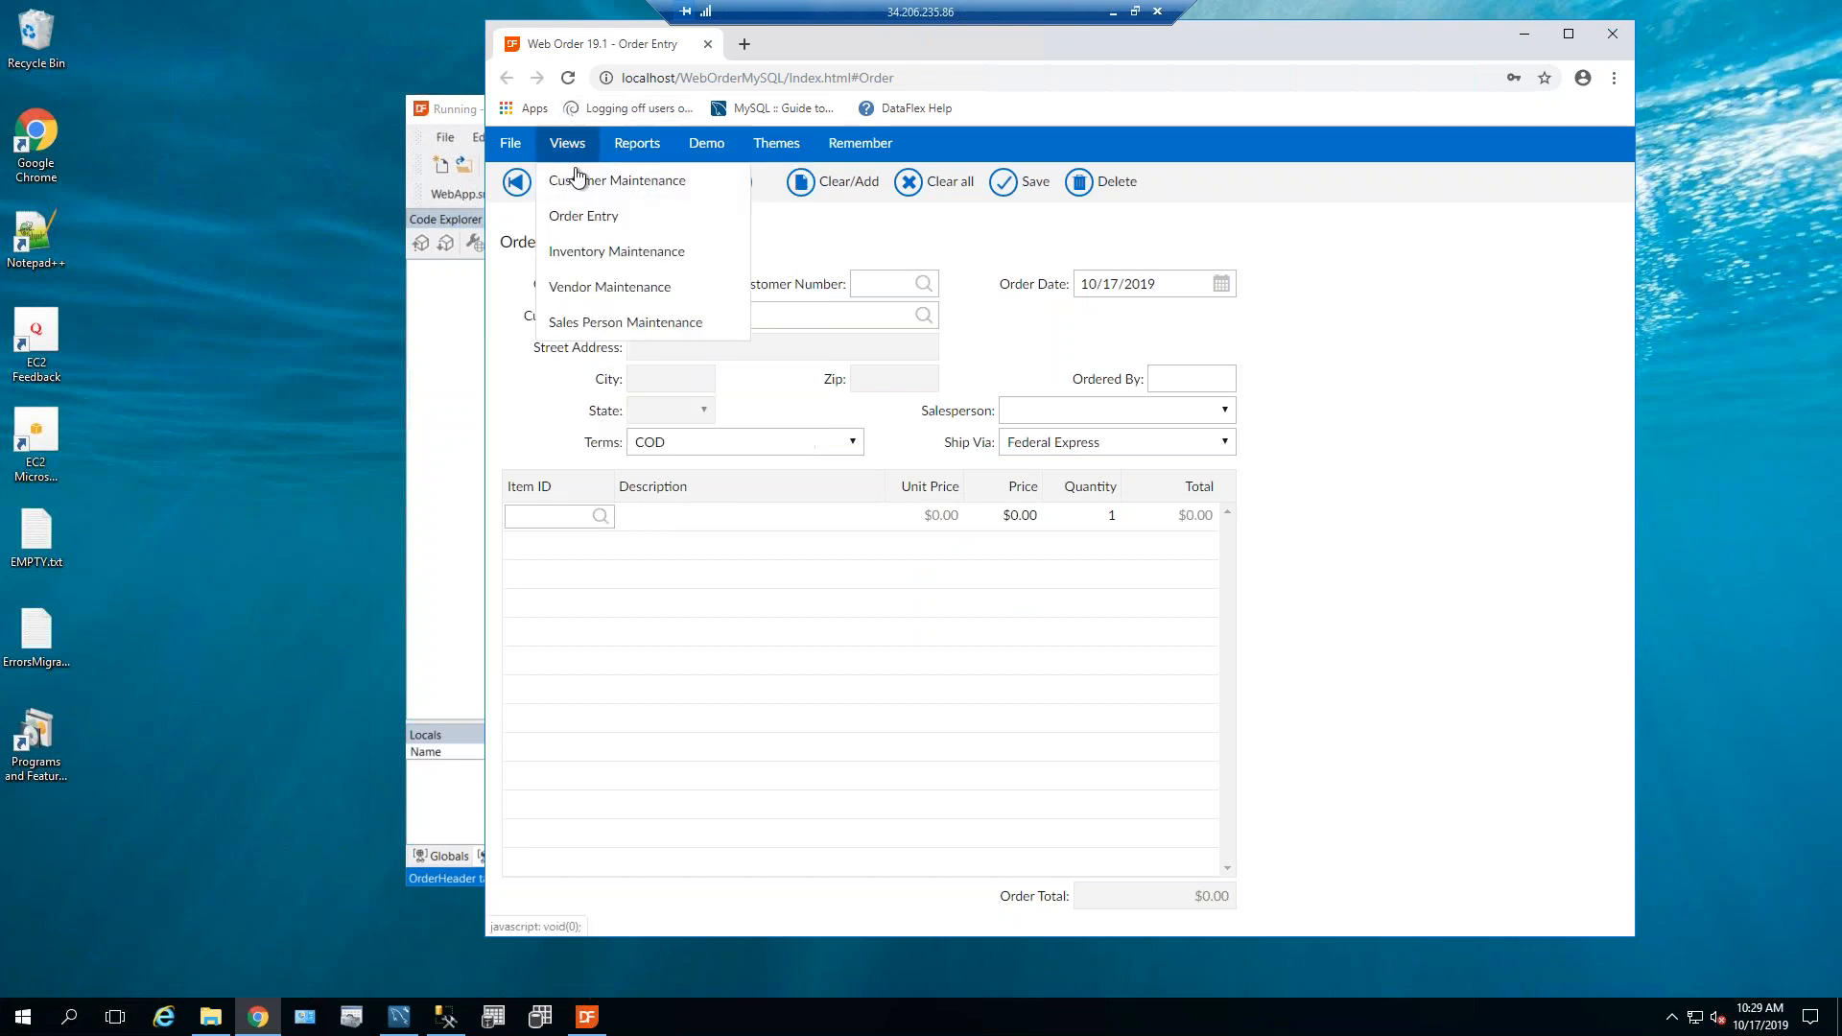
click(579, 184)
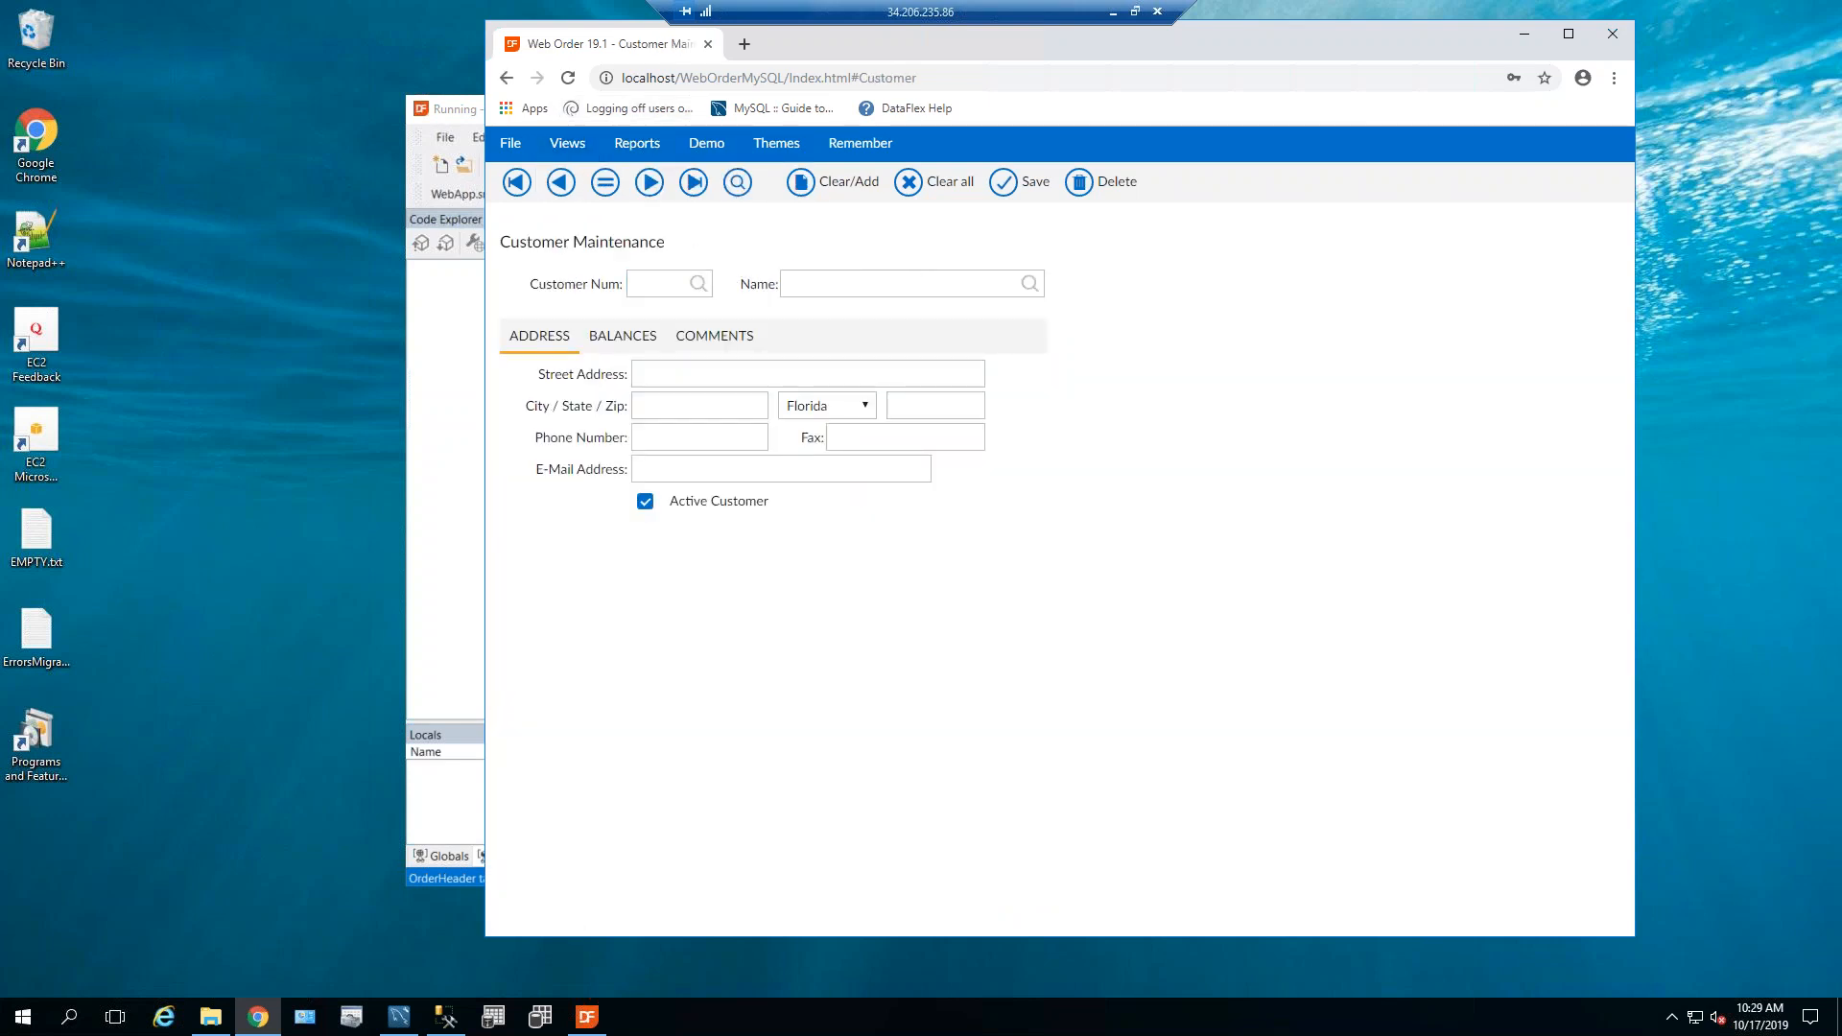
key(F4)
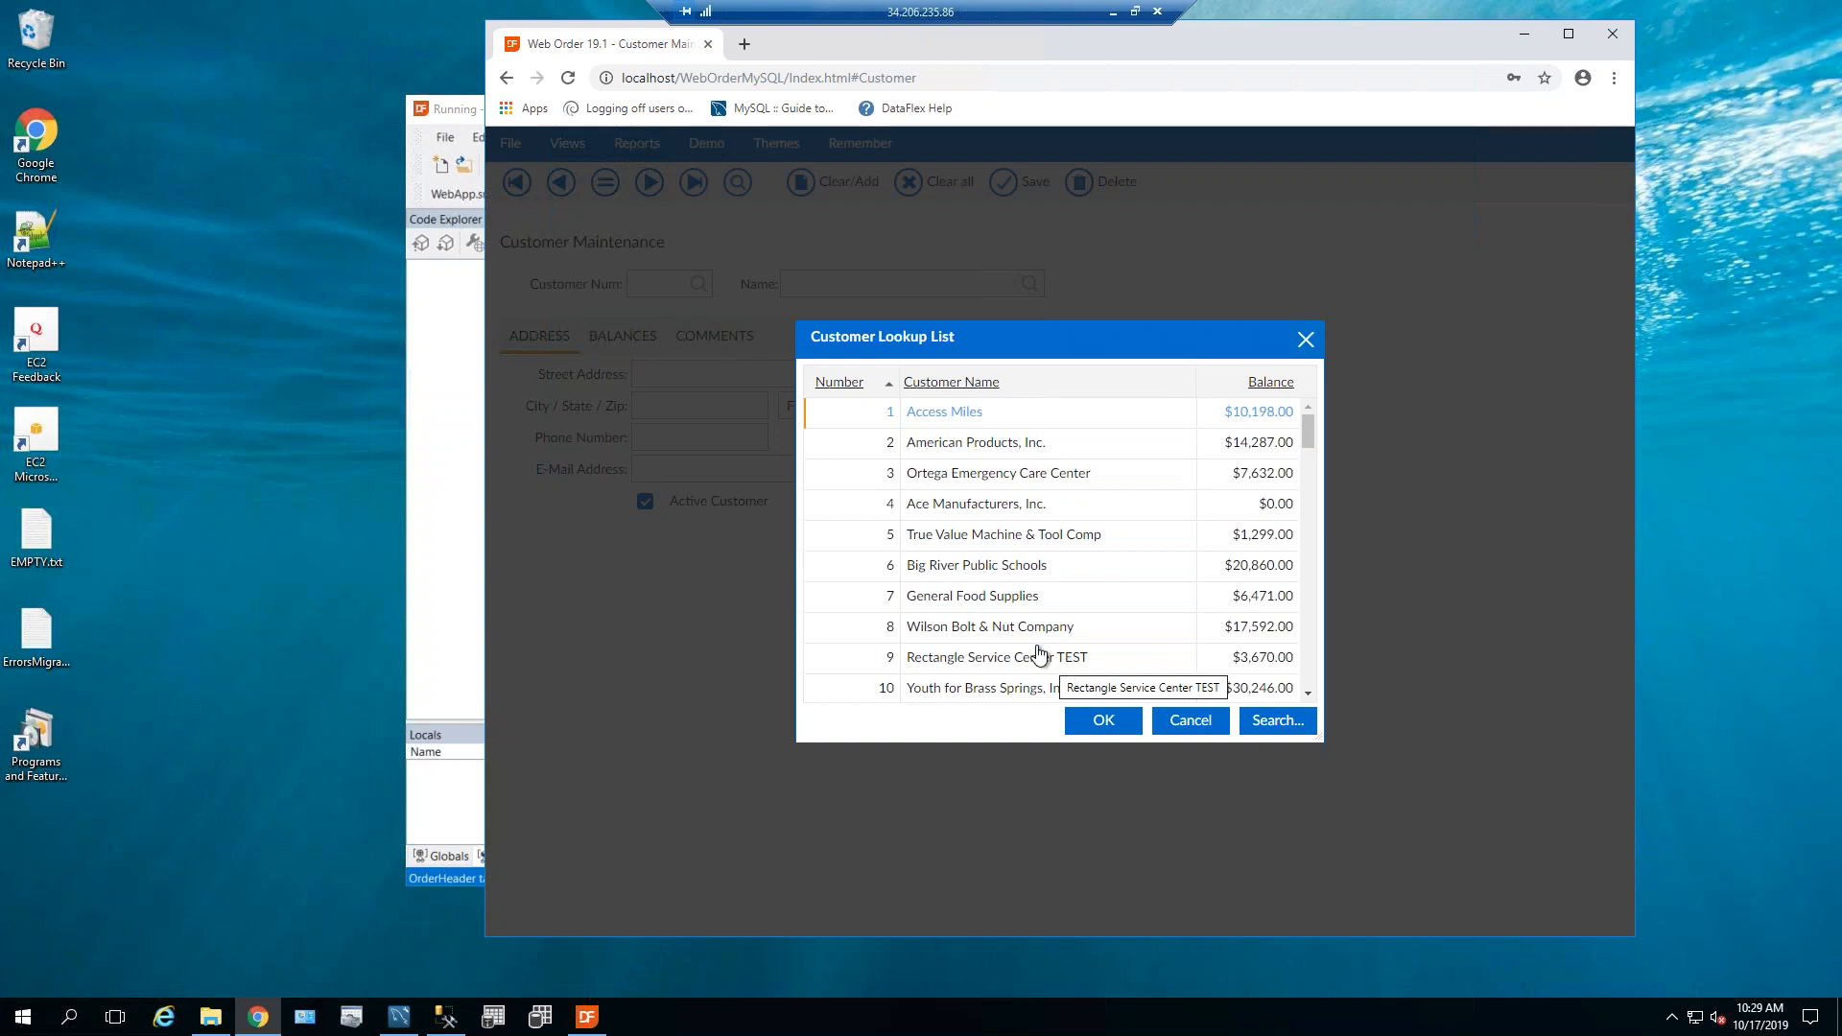
click(1036, 568)
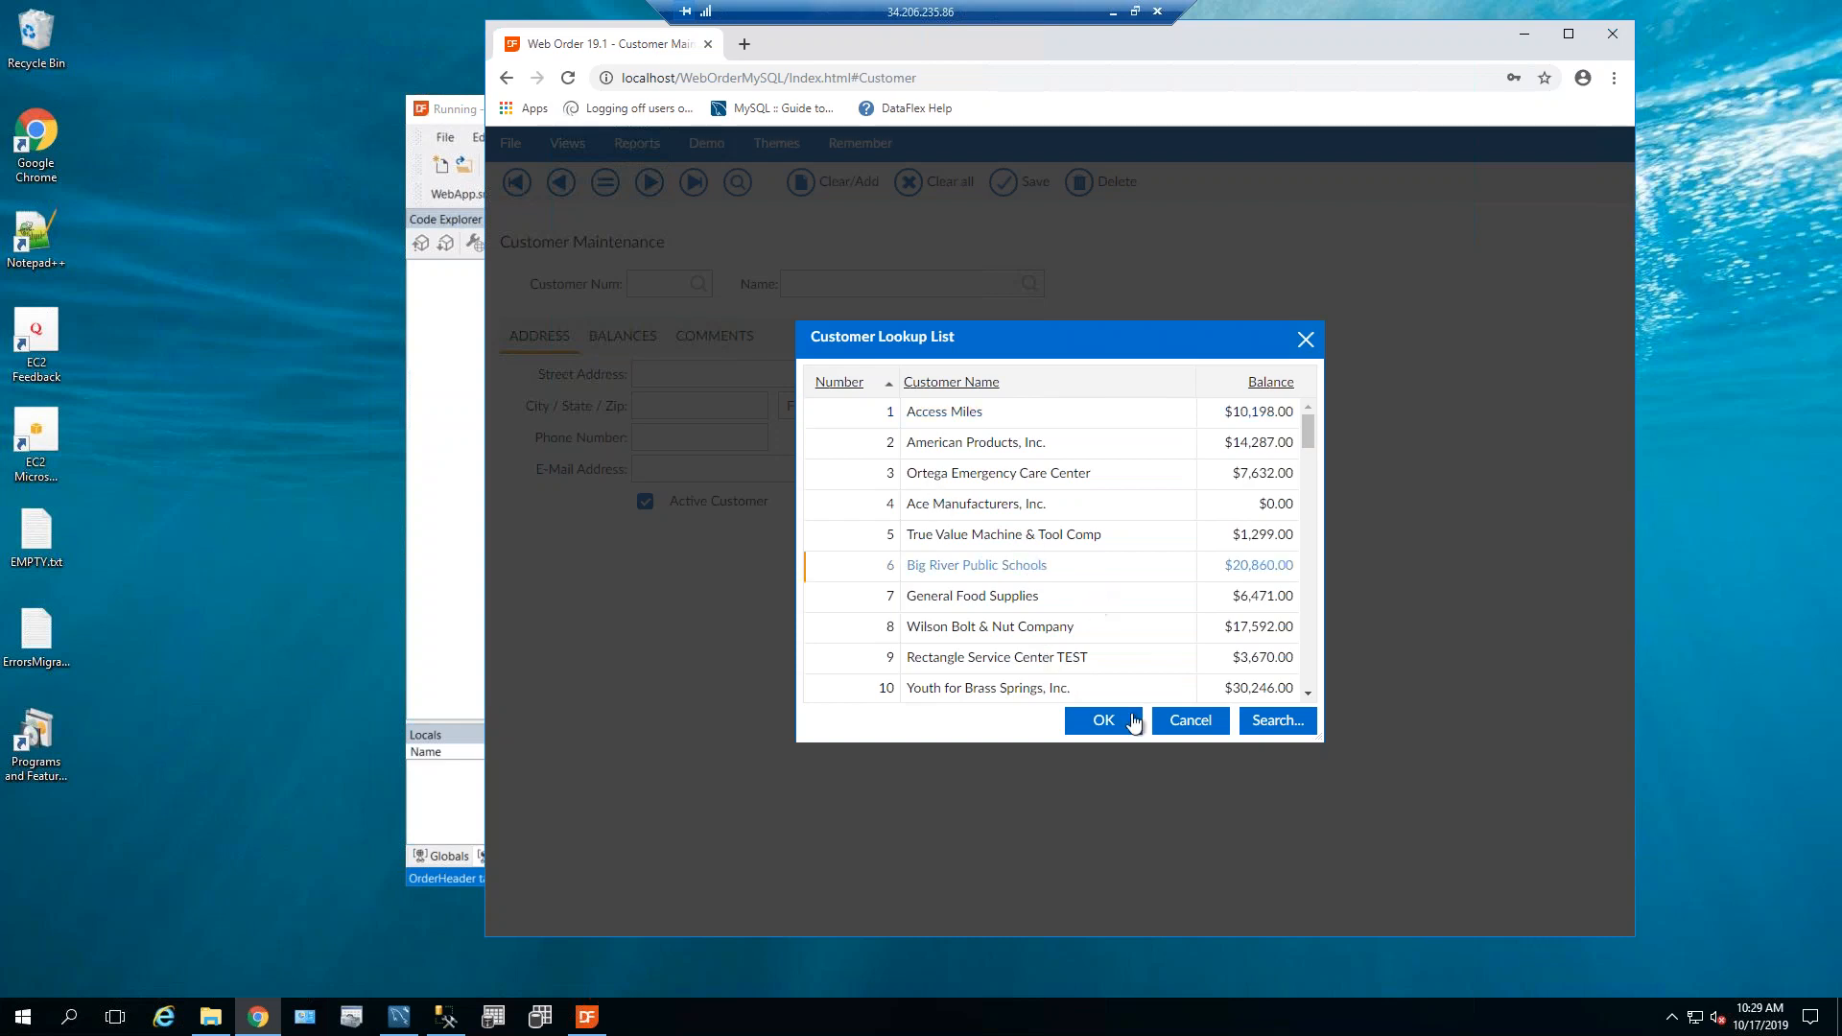
click(1126, 727)
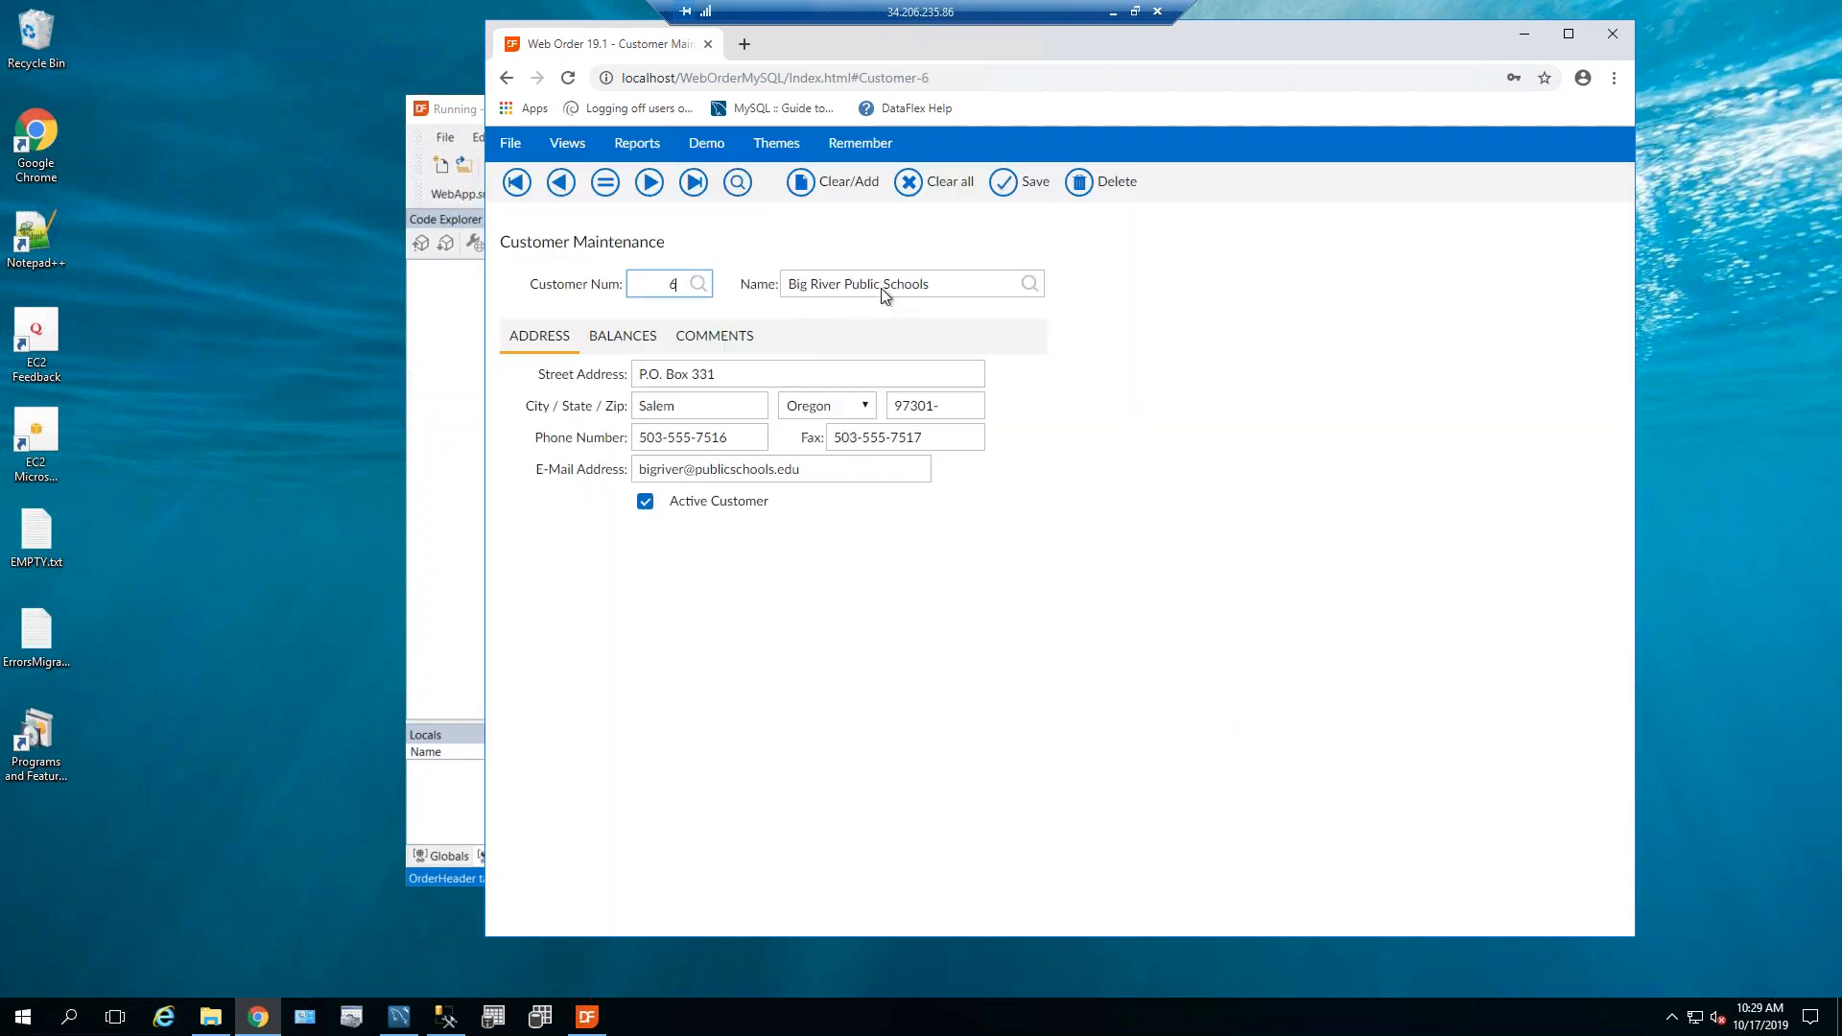
Append '123' to the customer name and save the record, confirming with Yes.
click(956, 283)
text(123)
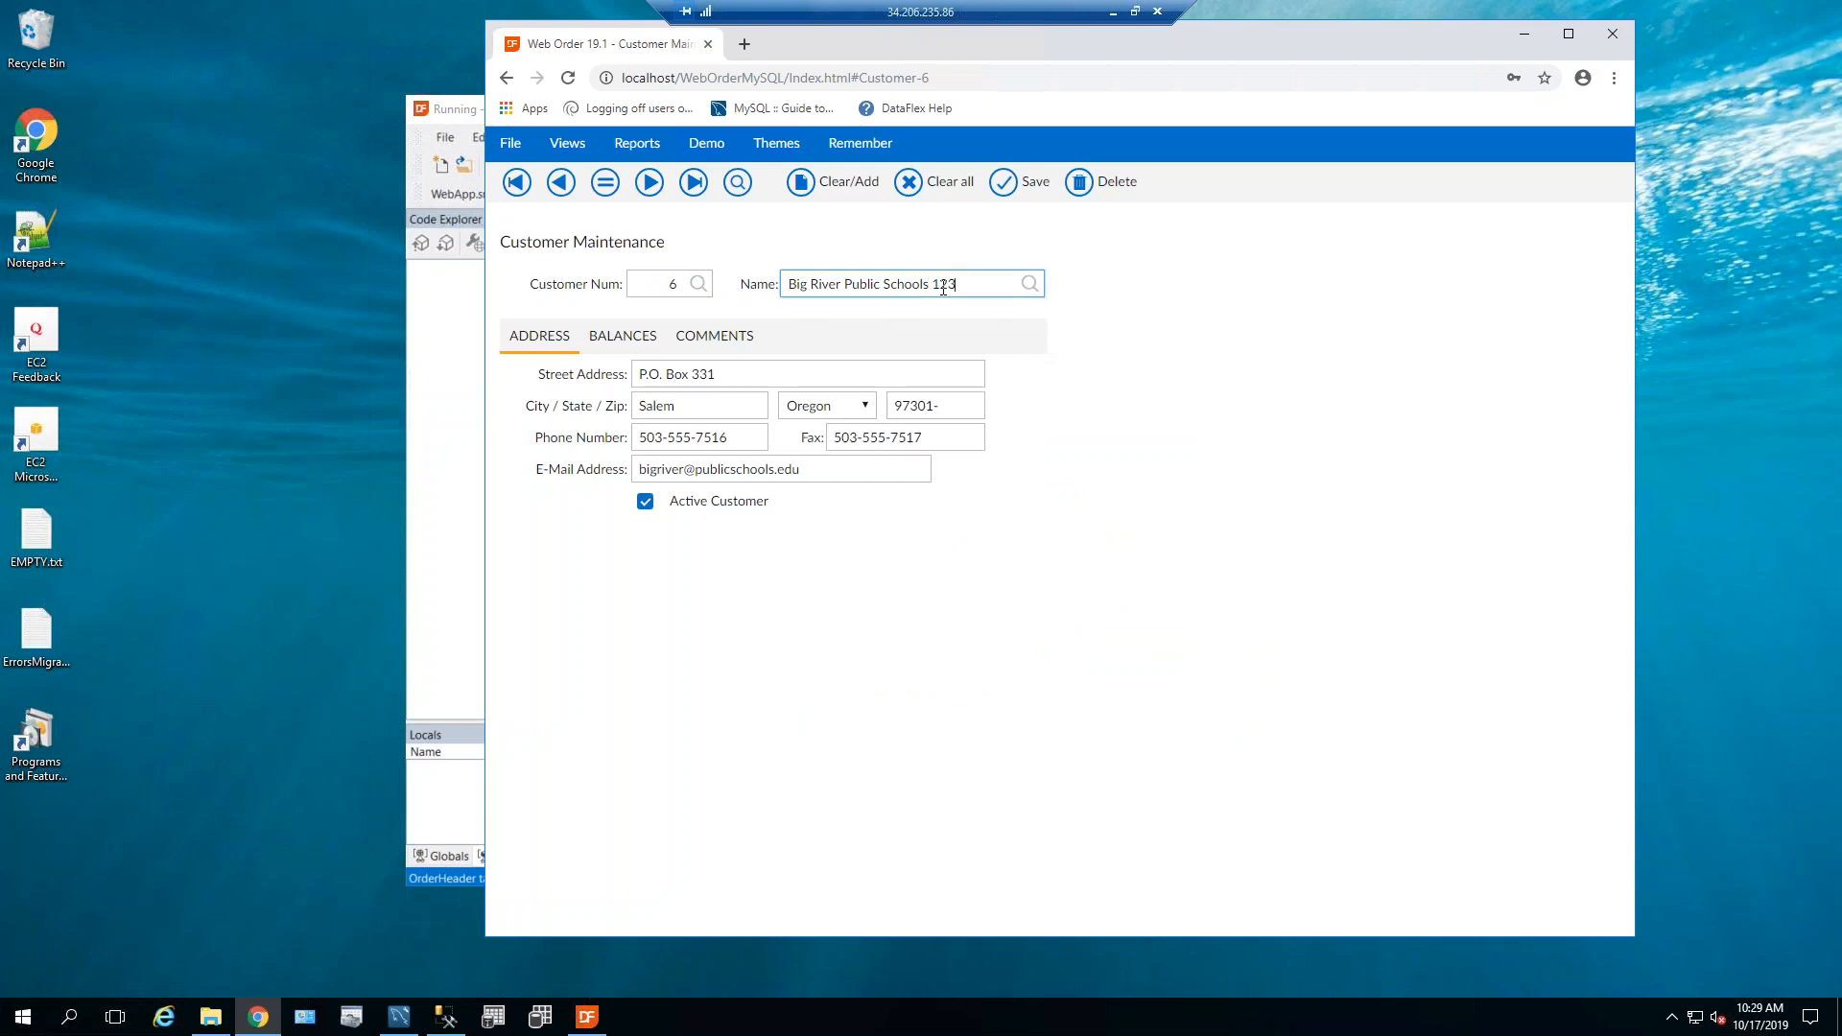
click(1019, 184)
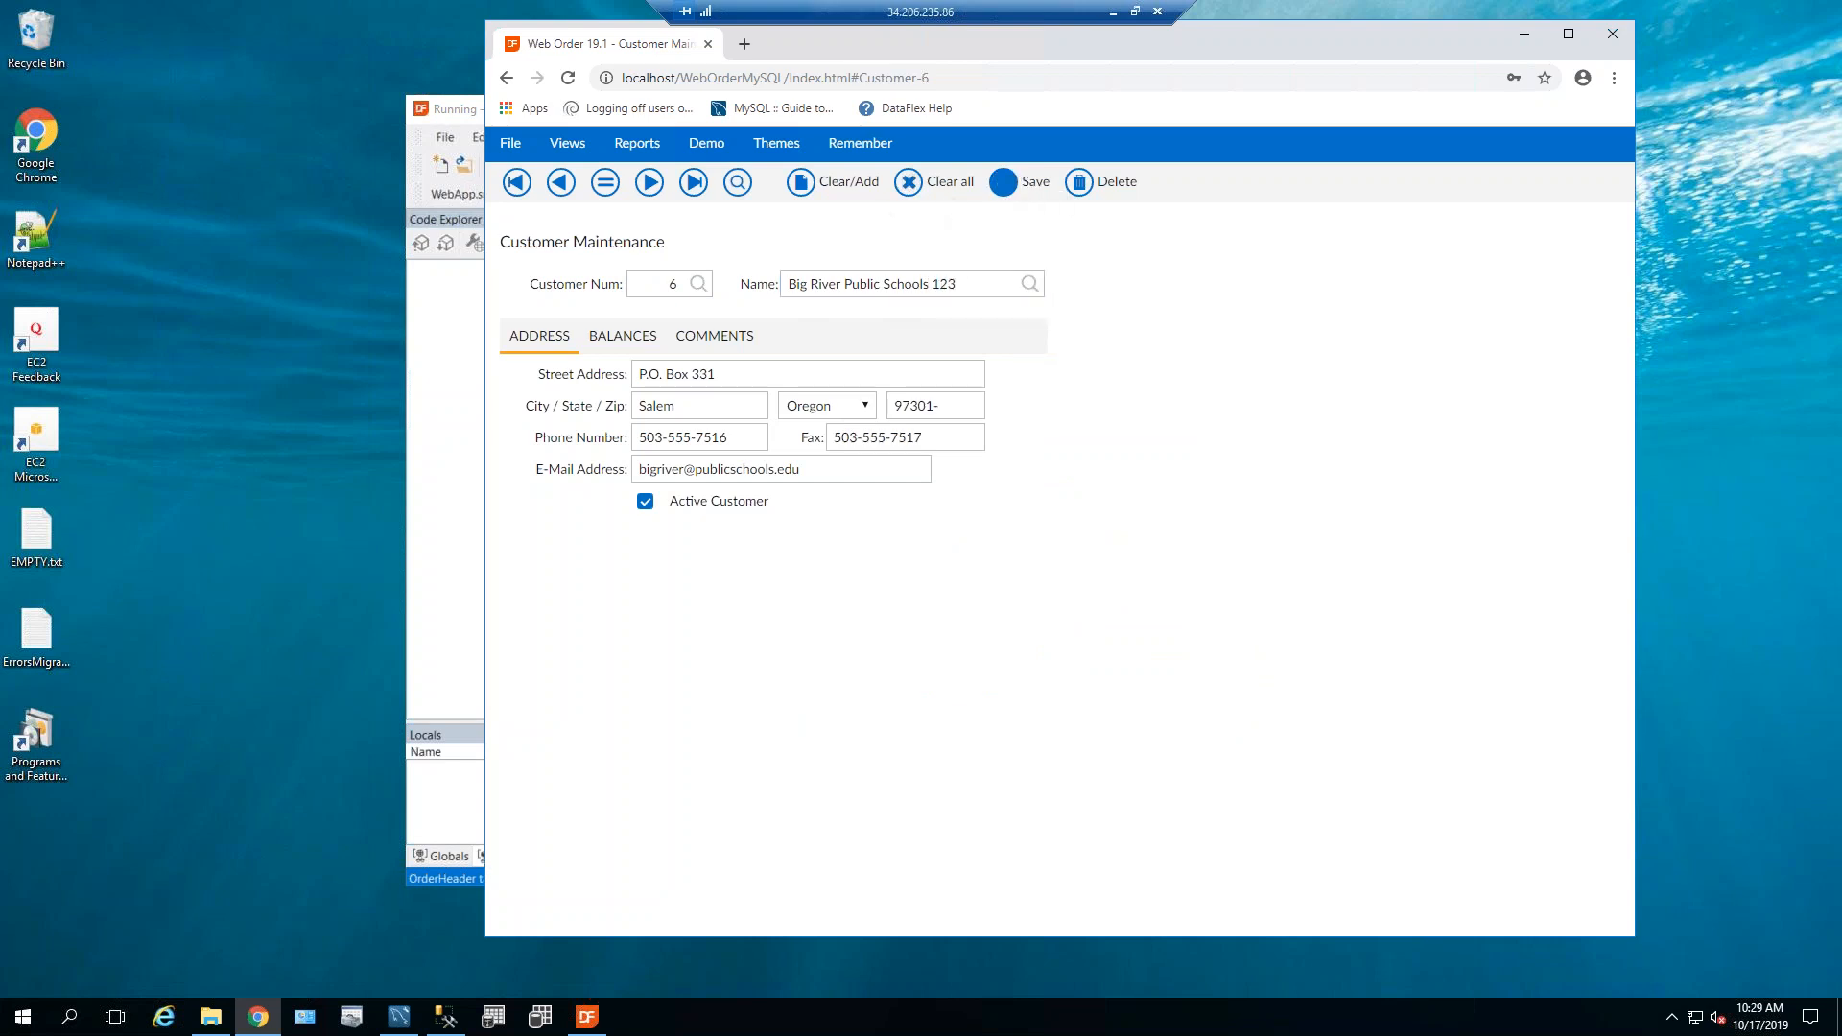
click(998, 581)
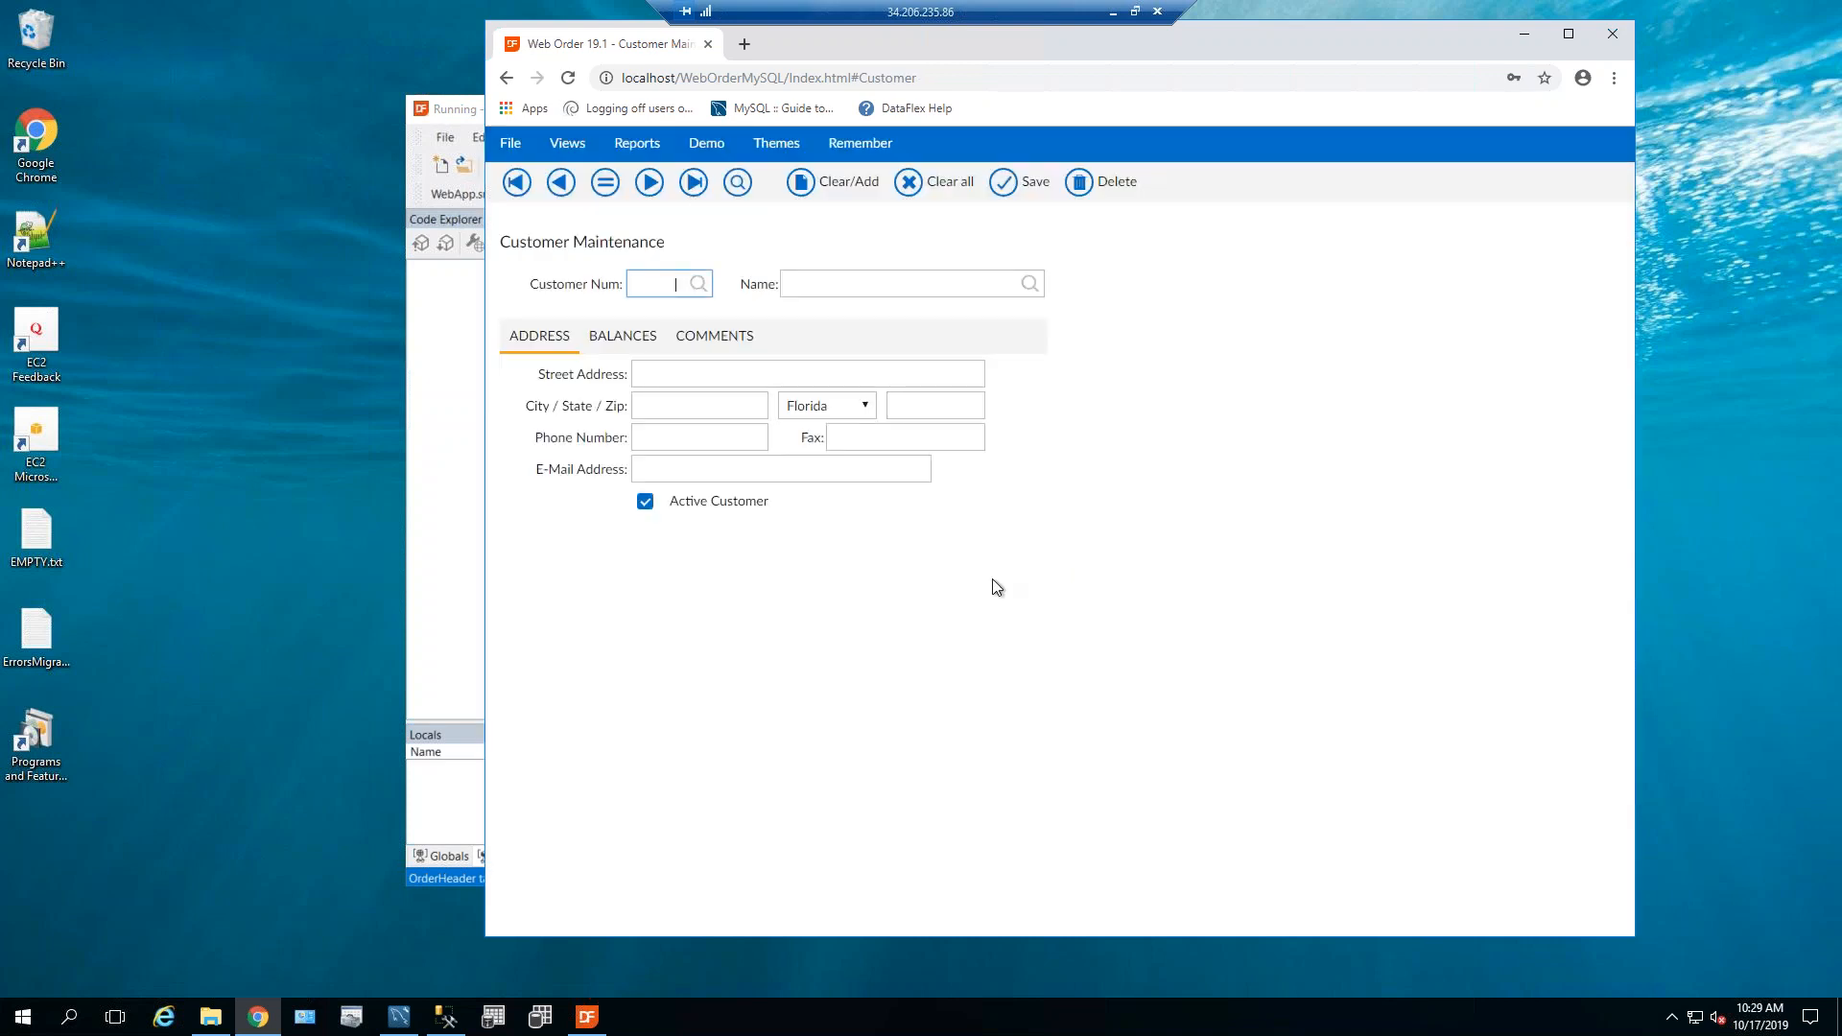
click(402, 1017)
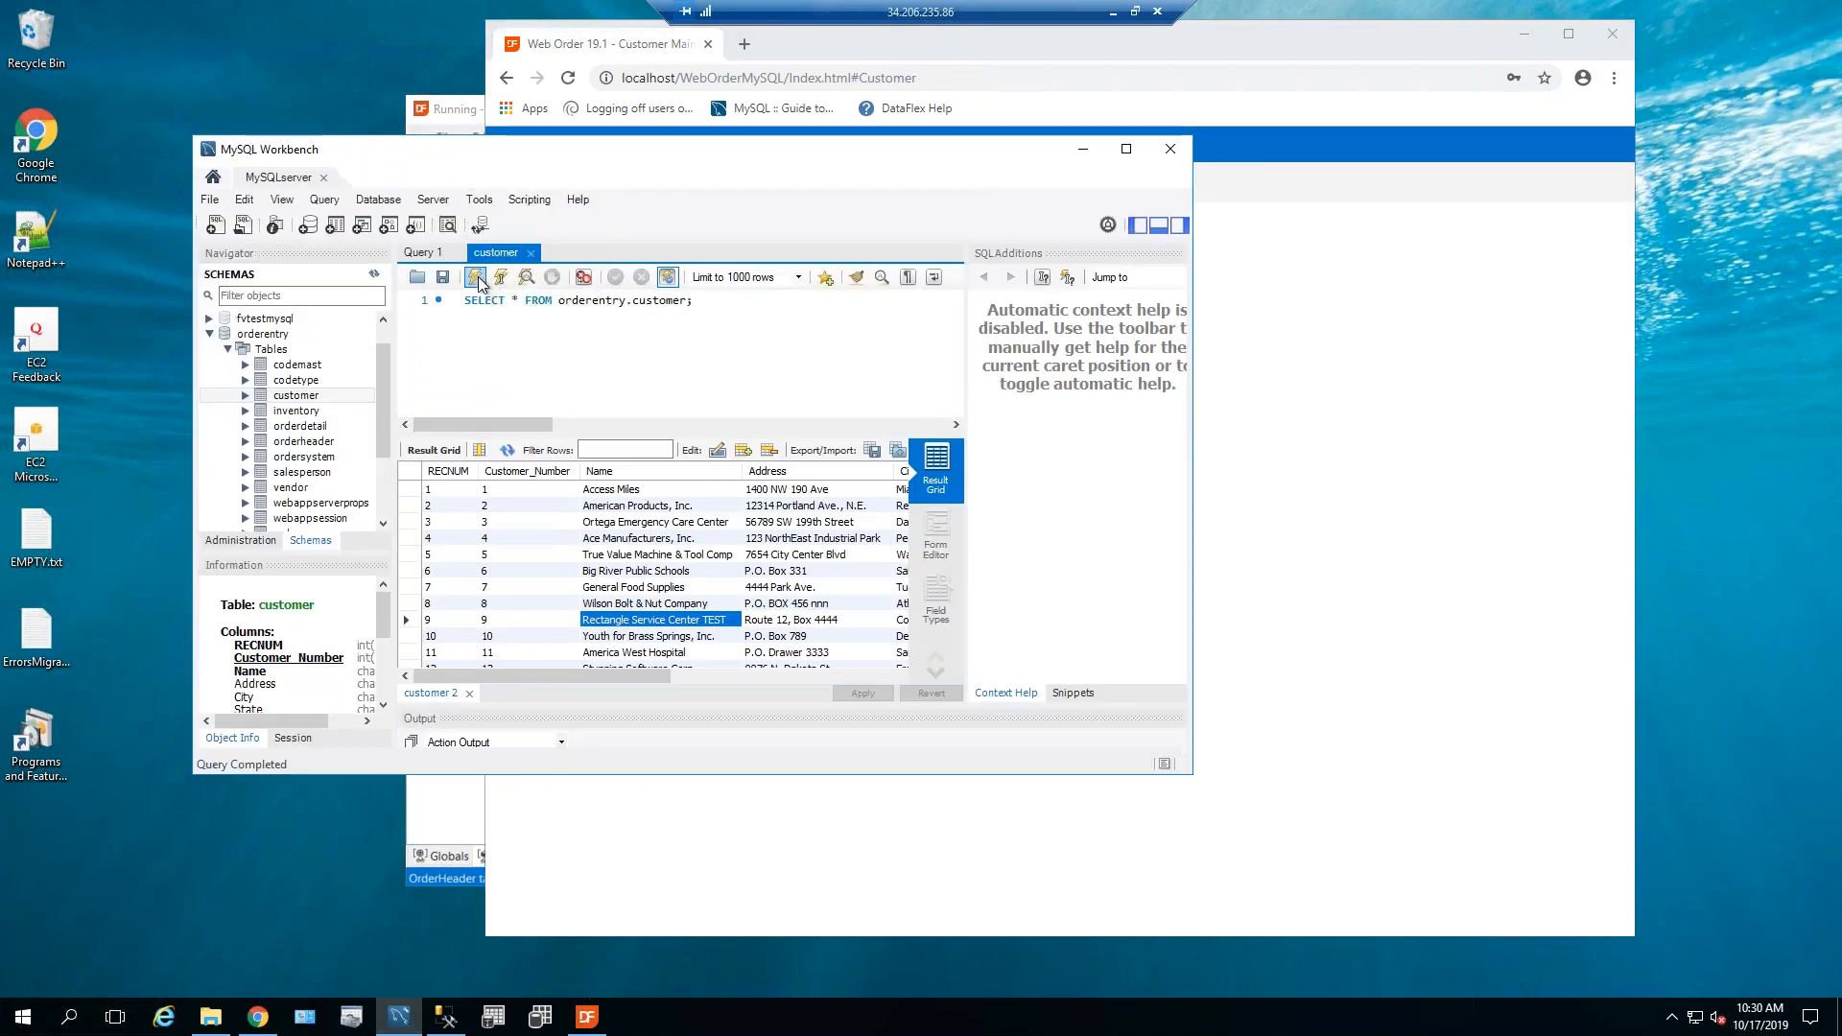
Re-run SELECT * FROM orderentry.customer, verify row 6 shows 'Big River Public Schools 123', then minimize Workbench.
click(475, 277)
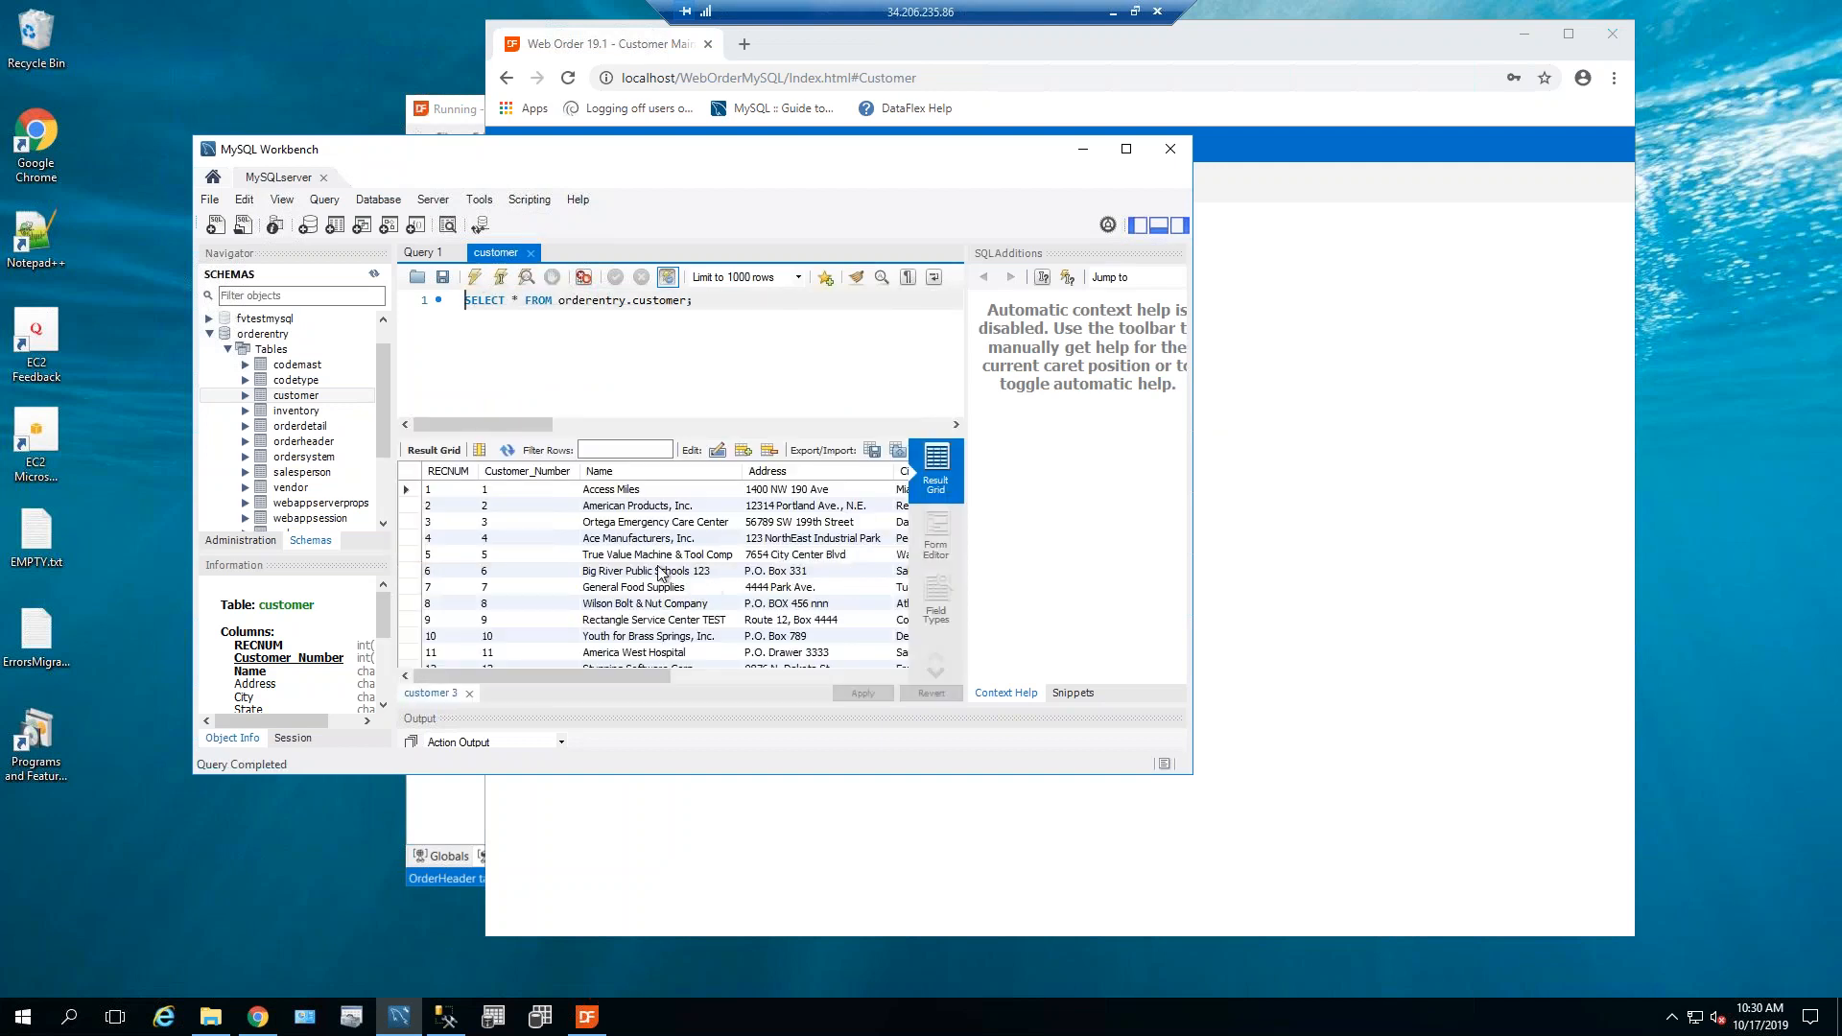
click(708, 572)
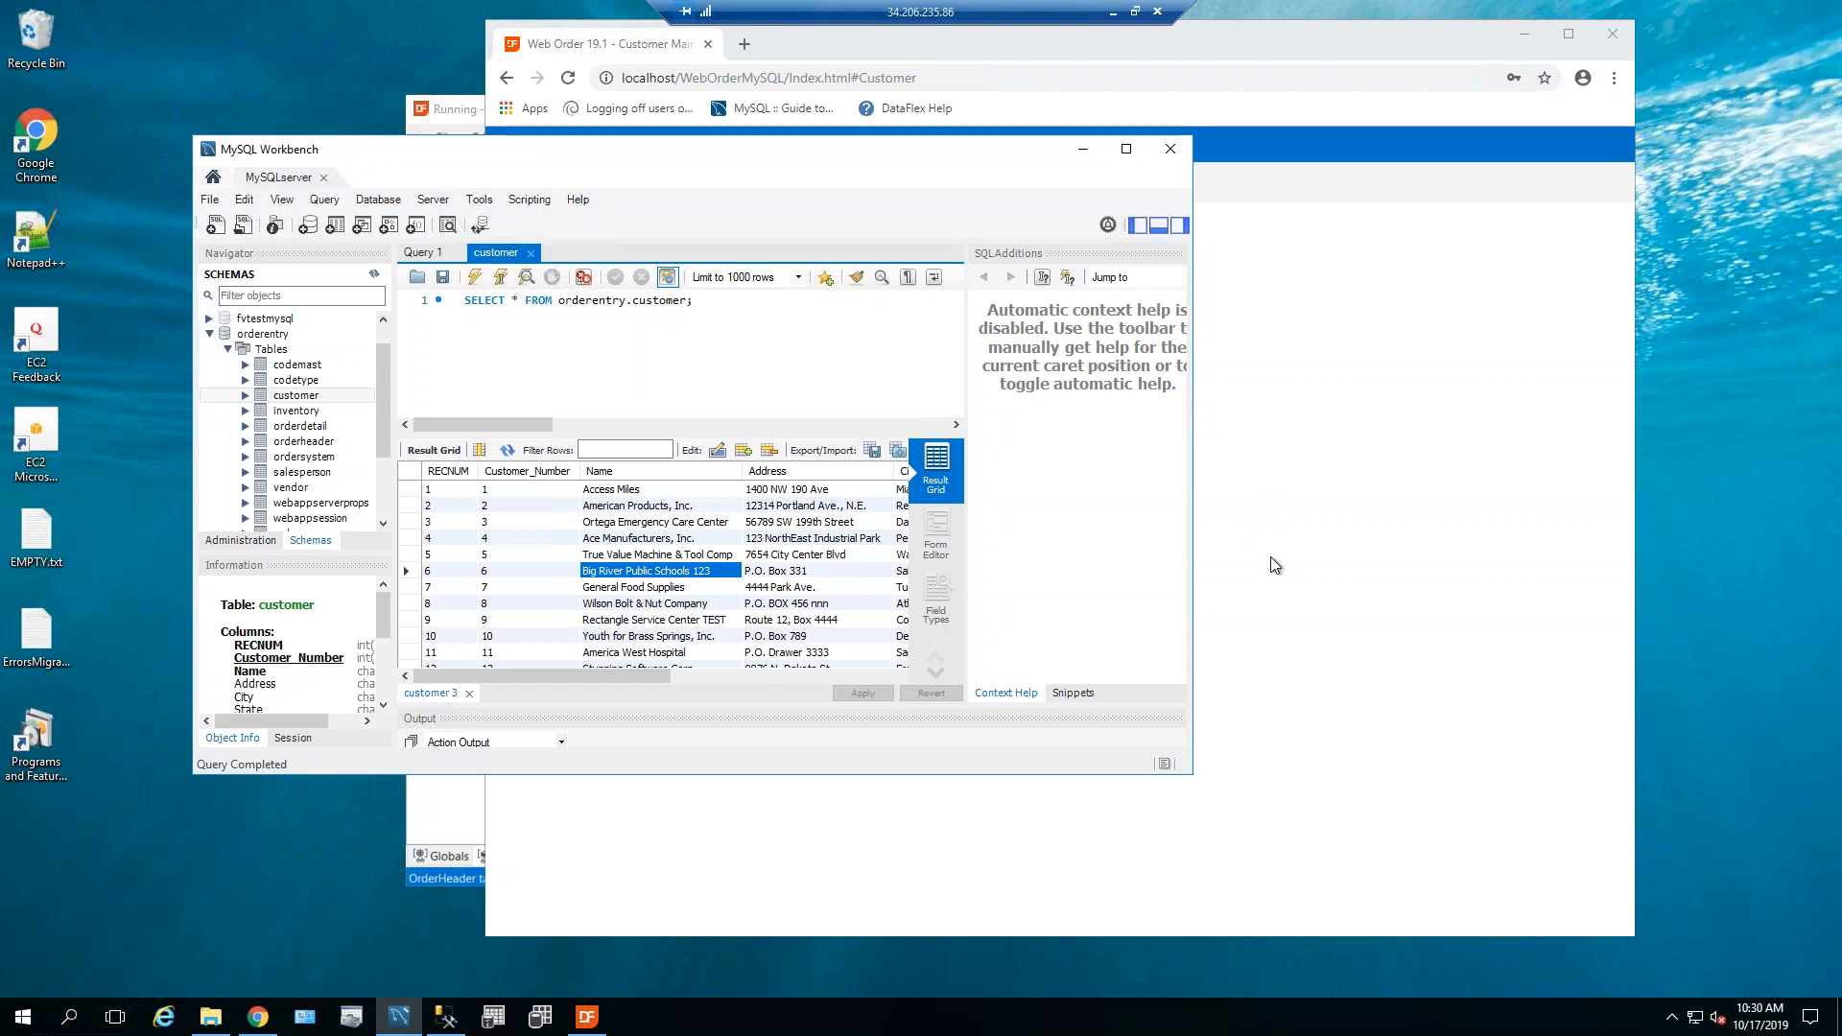
click(1082, 150)
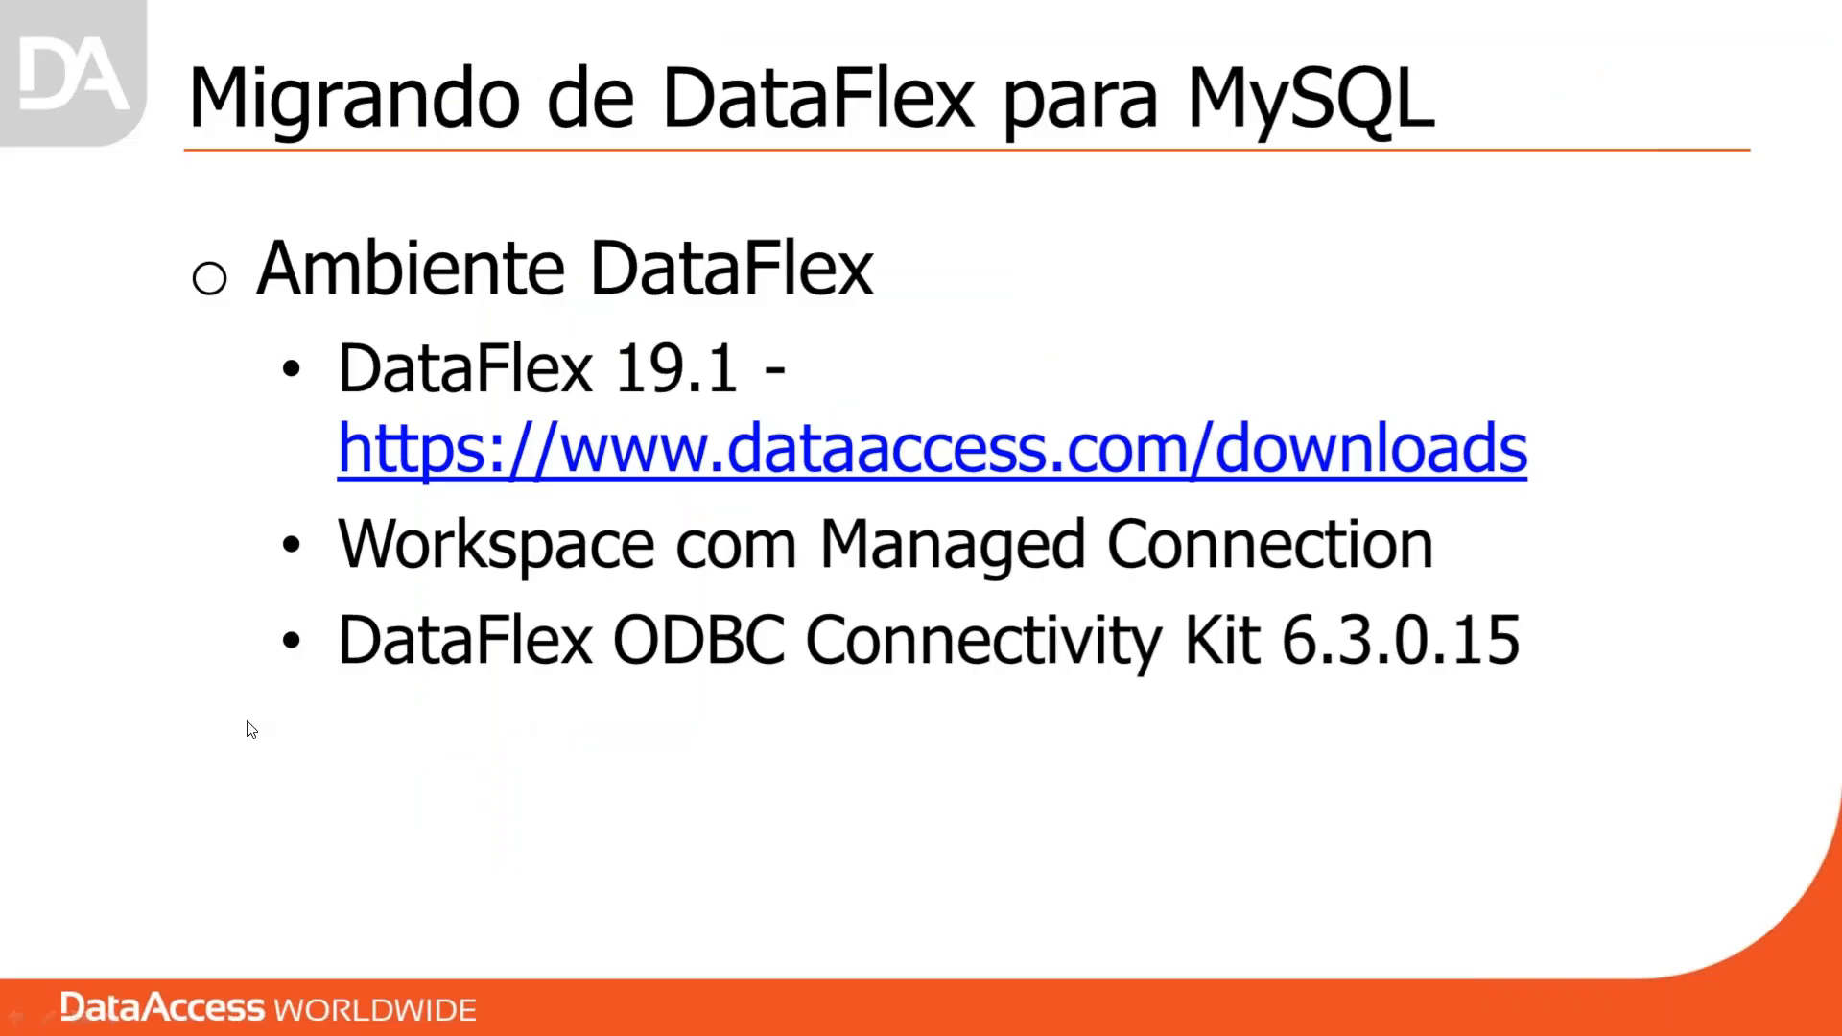
Advance the slideshow to the next slide.
key(Right)
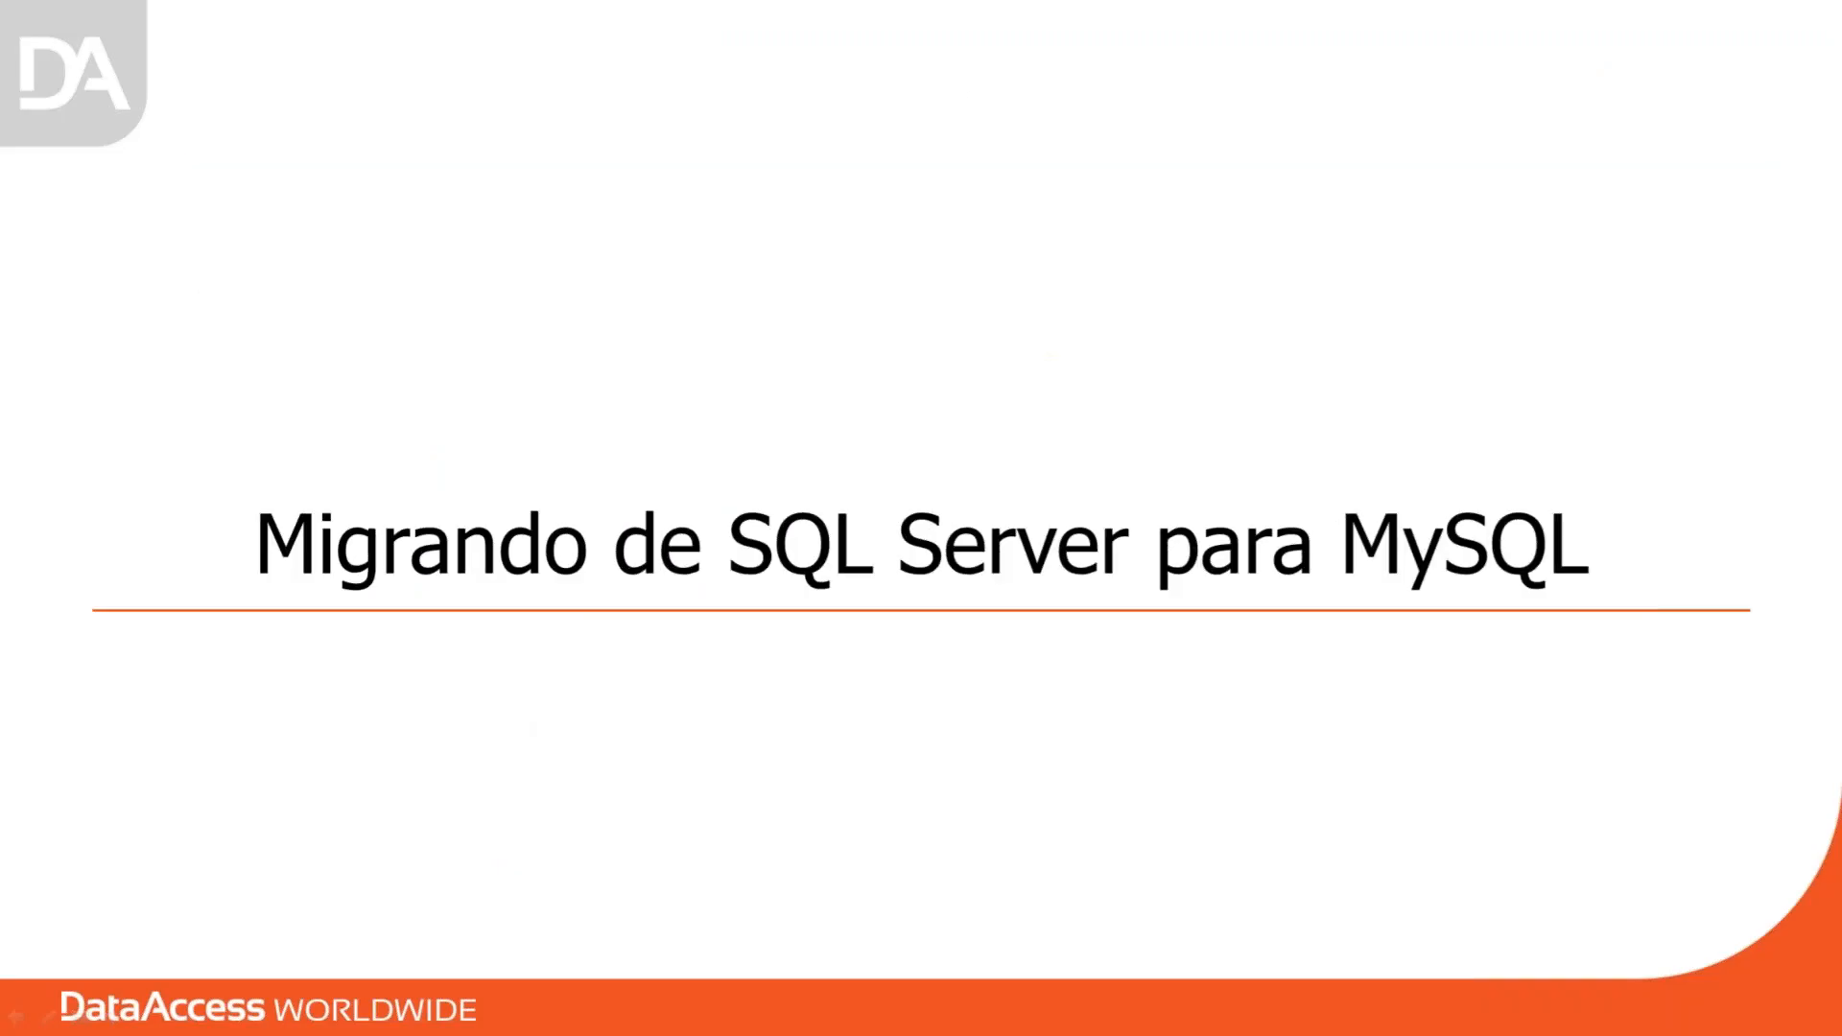
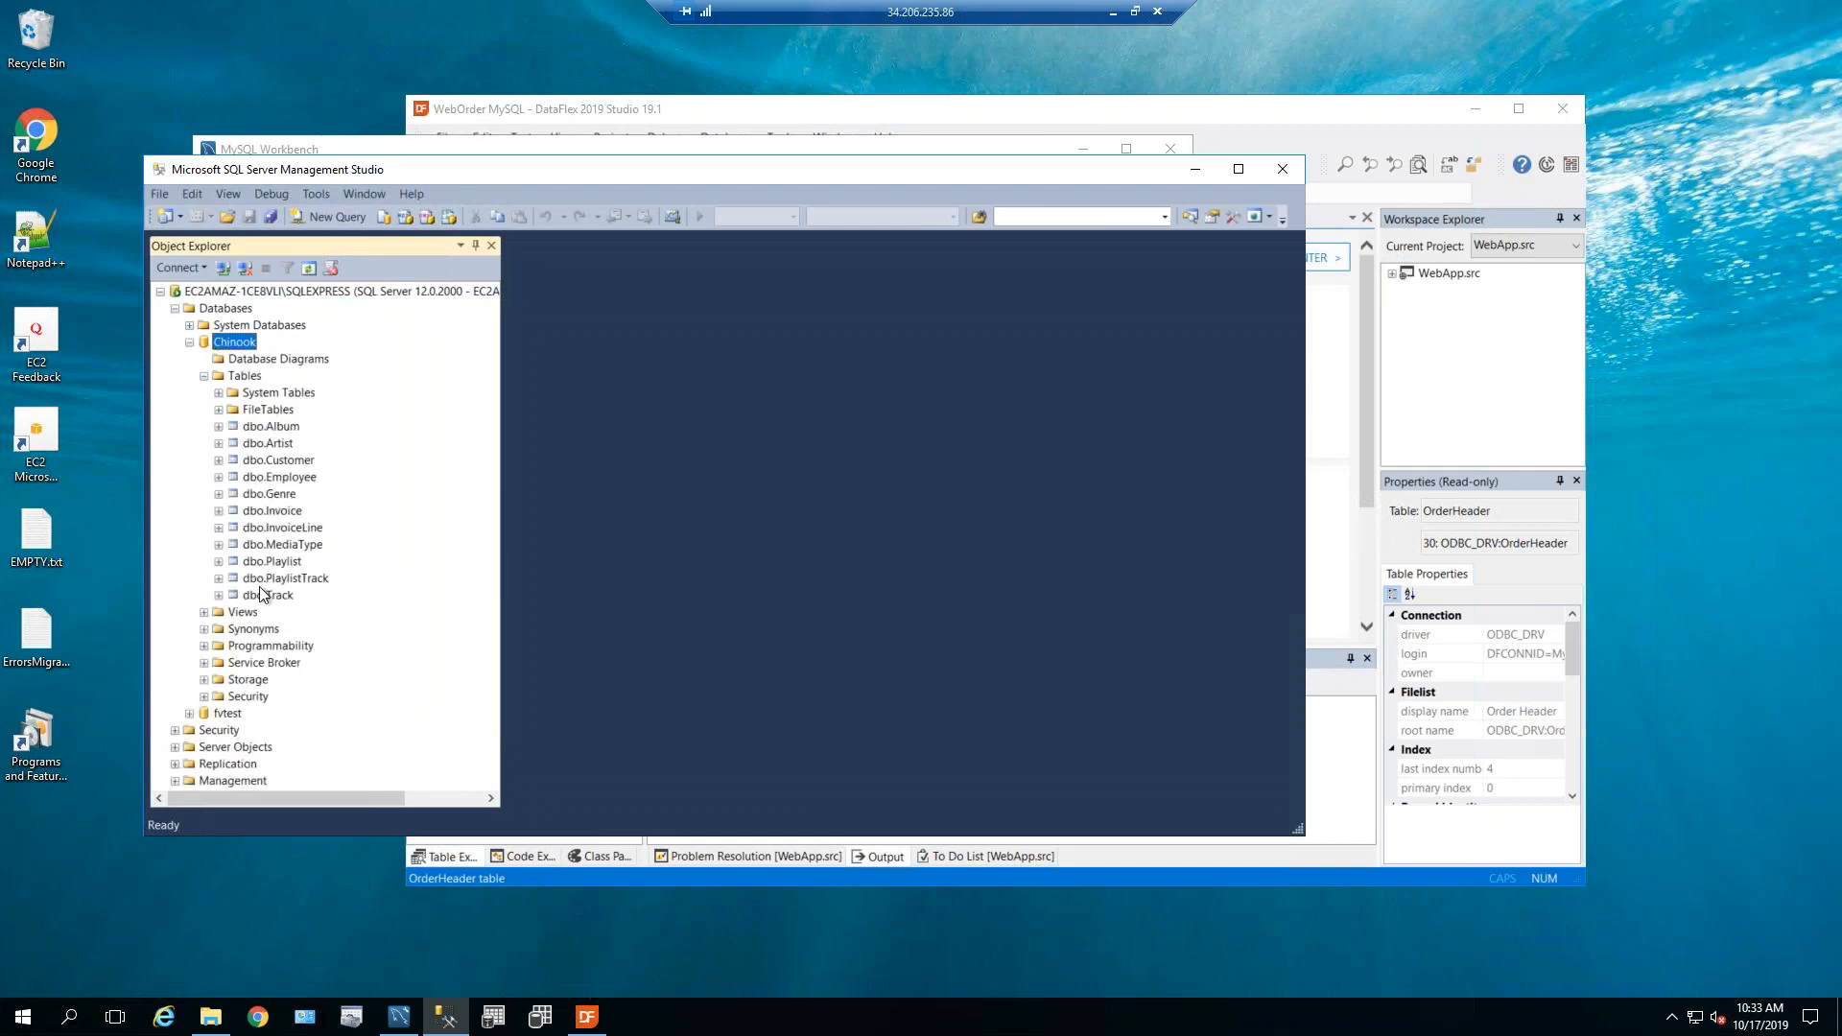
Expand dbo.Album in Object Explorer to review its columns, then collapse it.
click(278, 429)
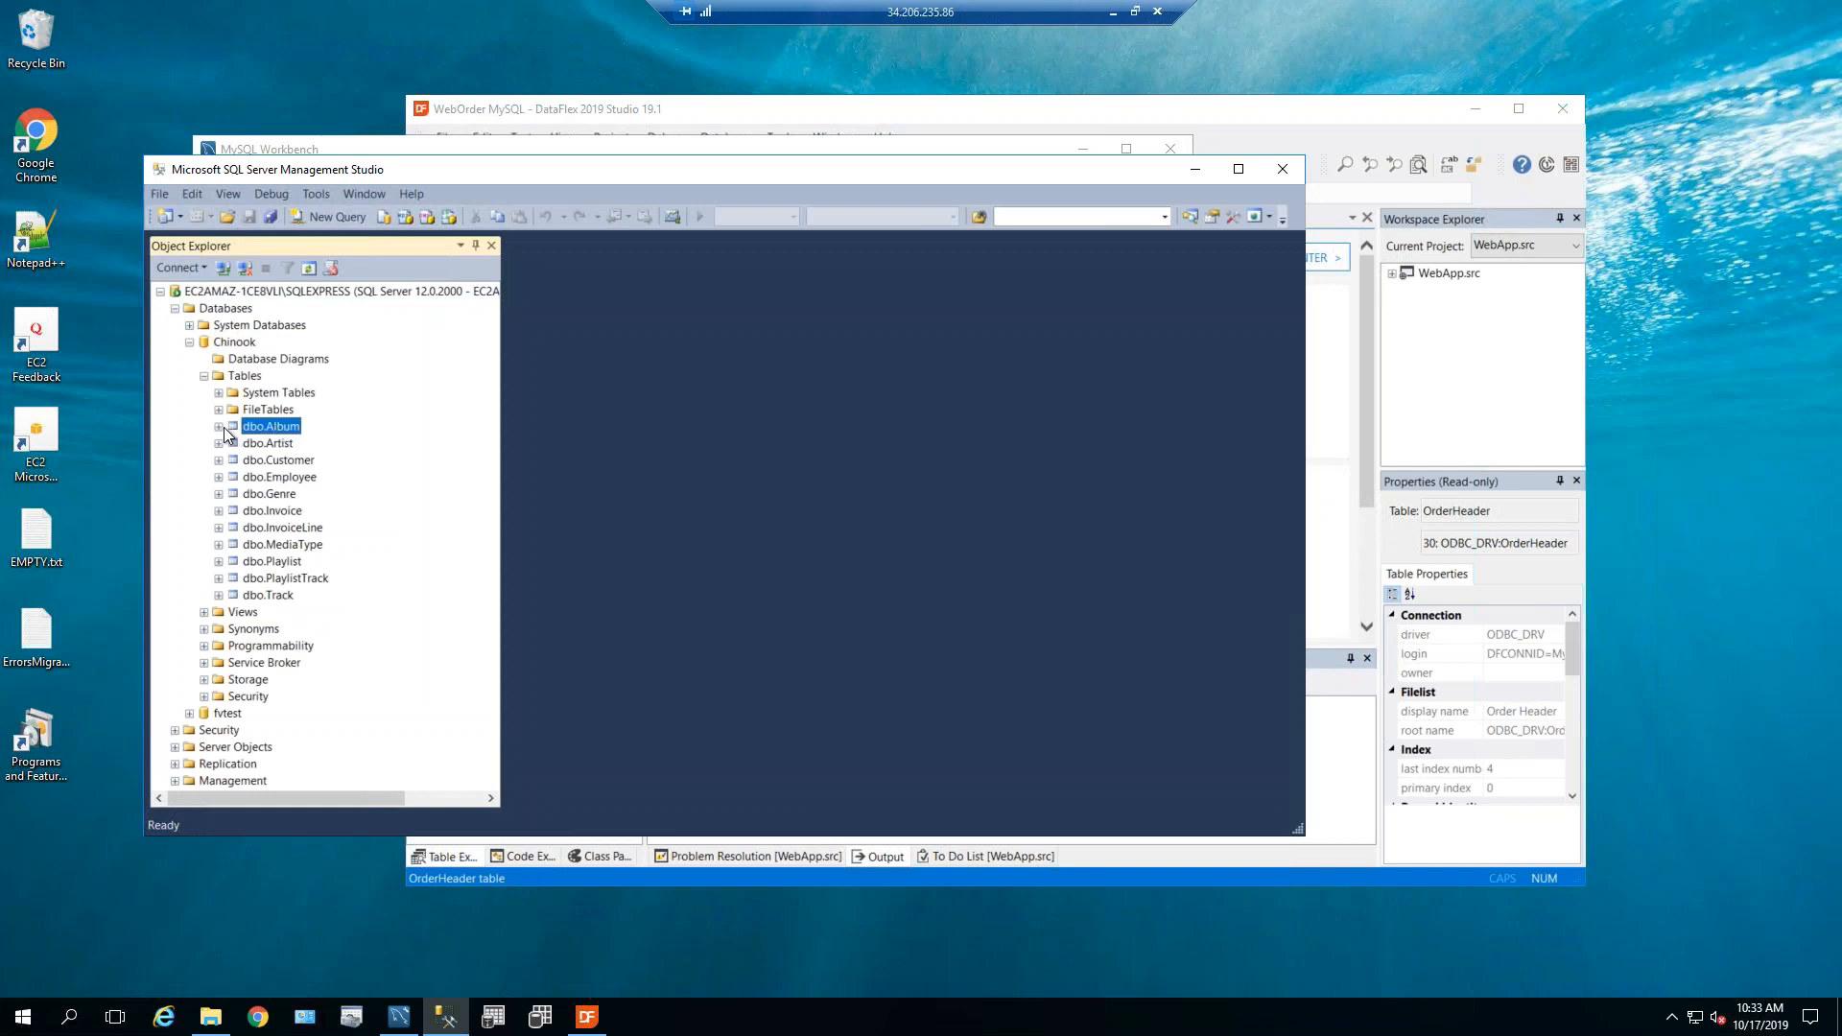
click(219, 427)
click(234, 443)
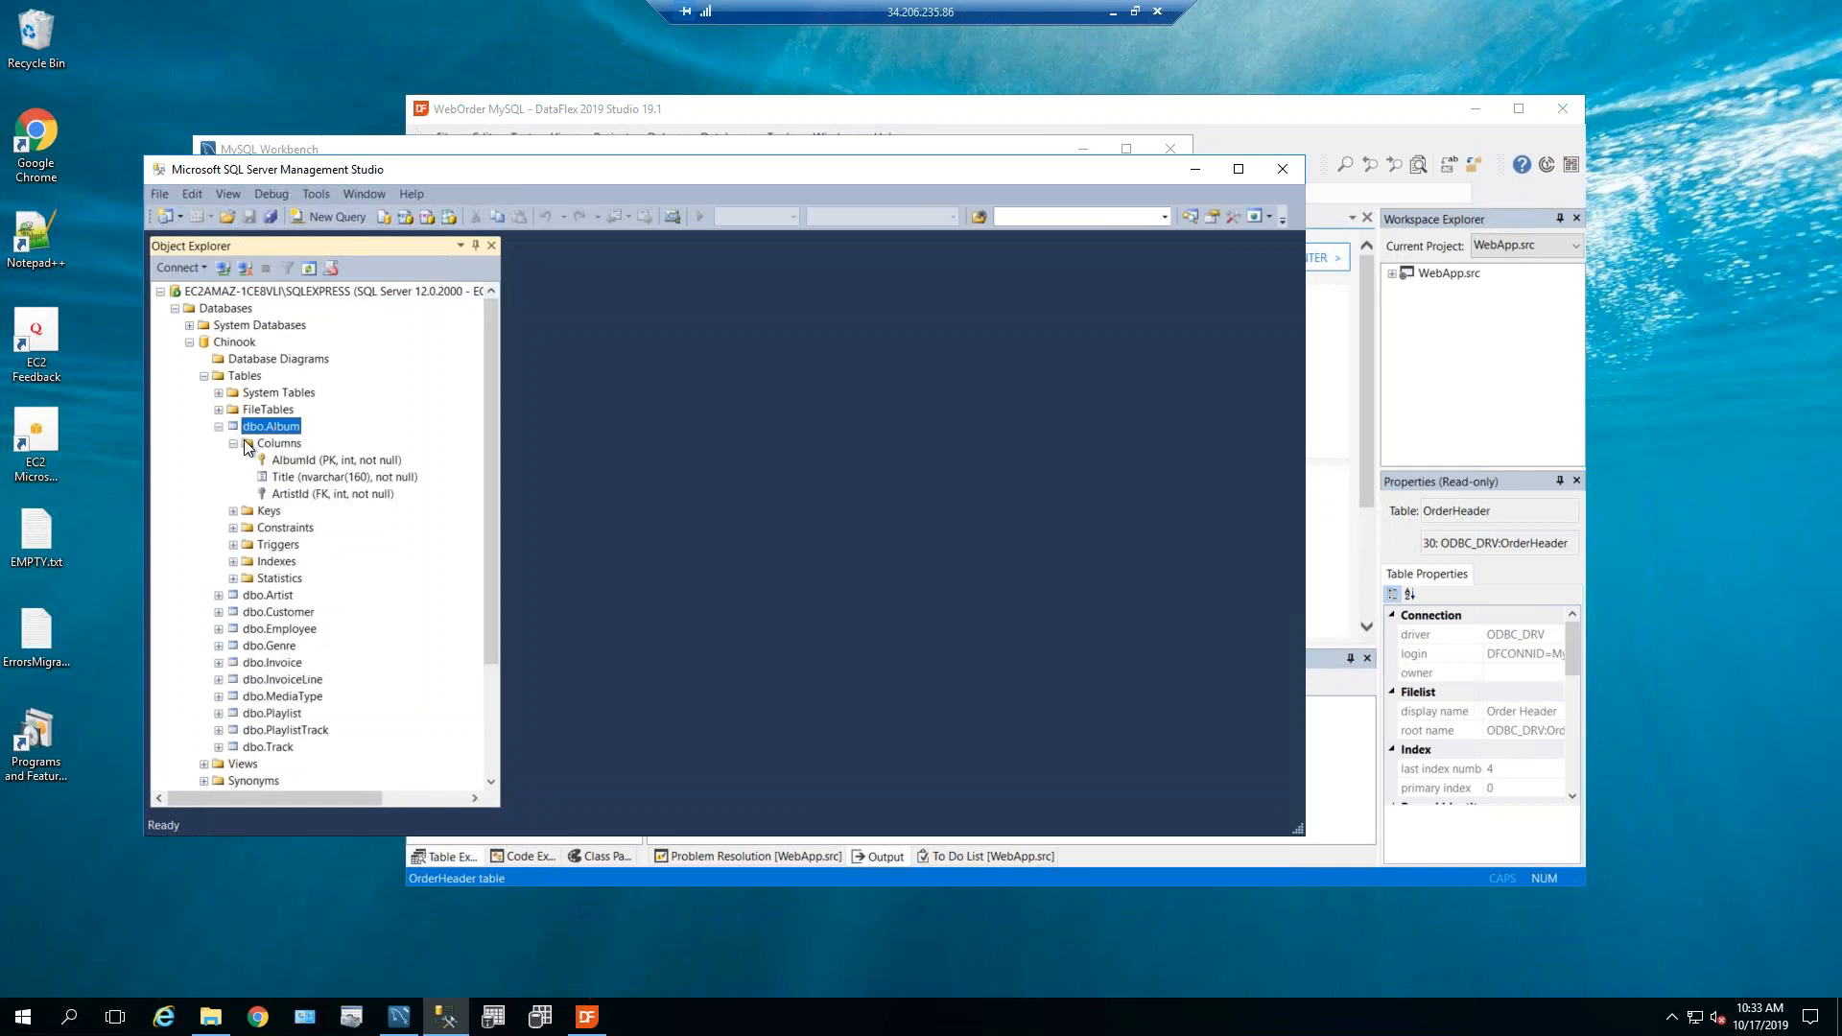
click(219, 427)
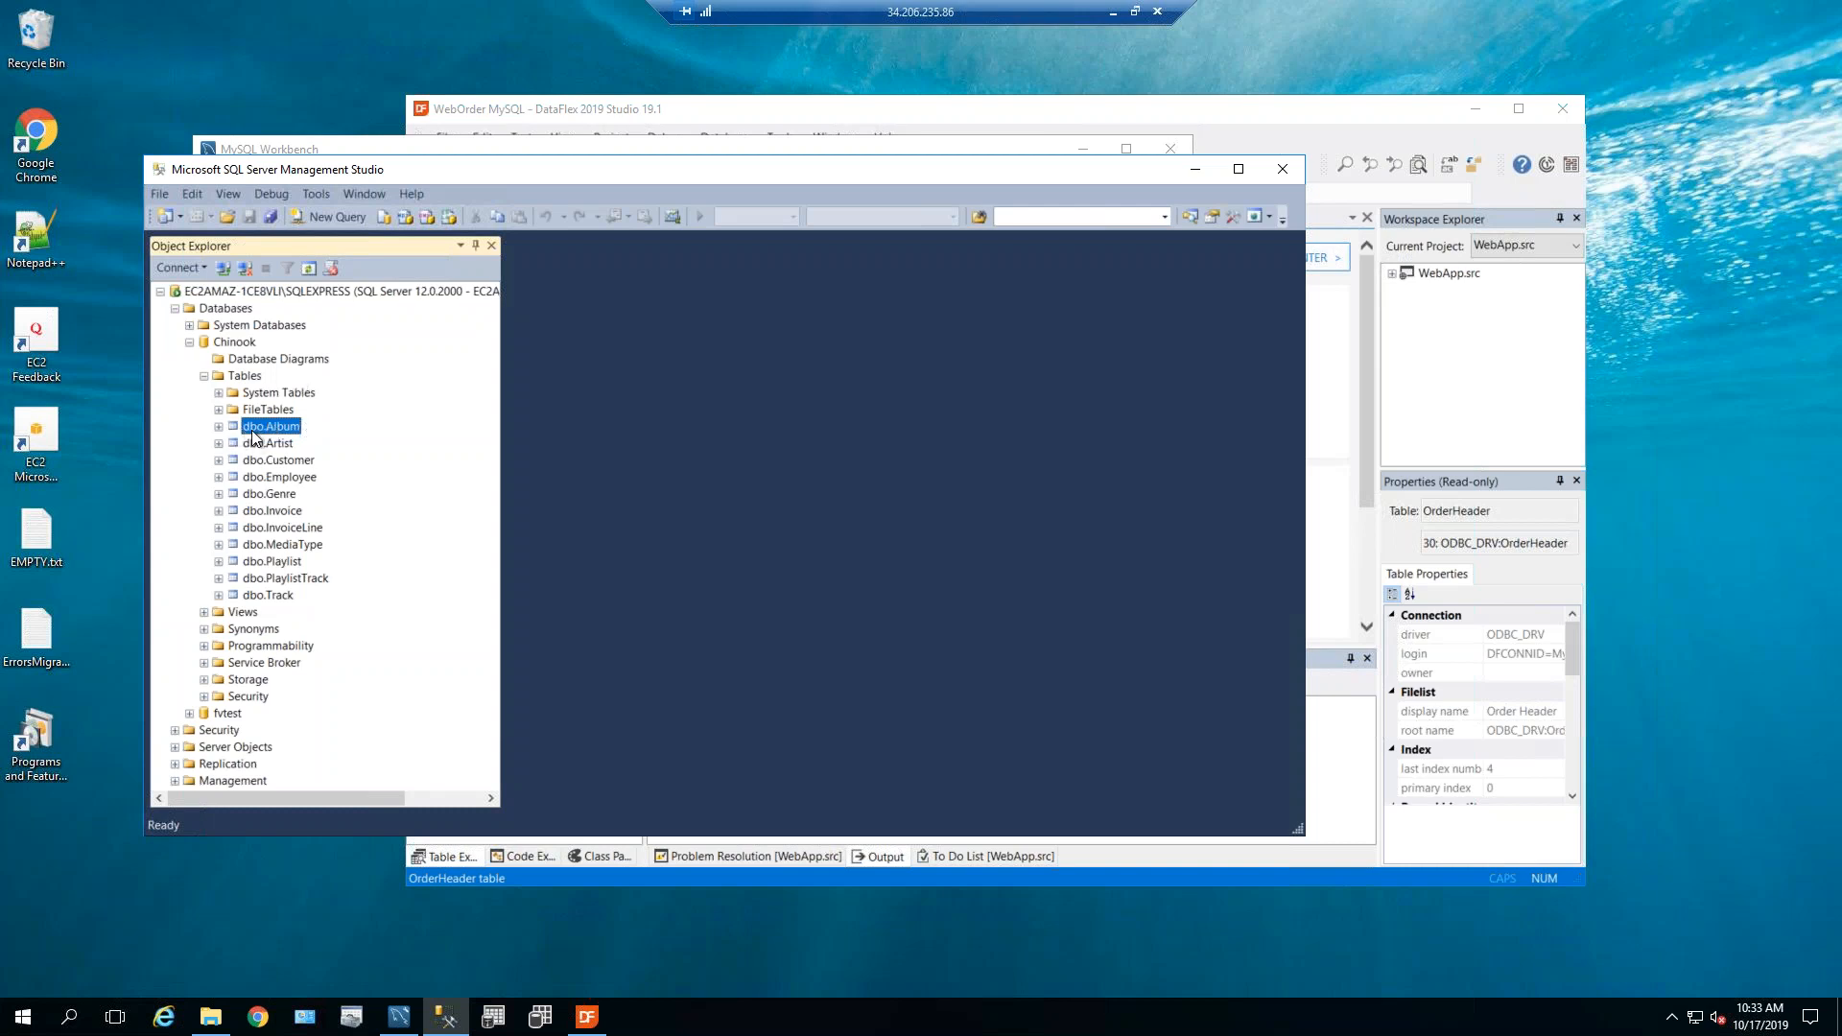
Run Select Top 1000 Rows on dbo.Album, returning 347 albums.
right_click(252, 430)
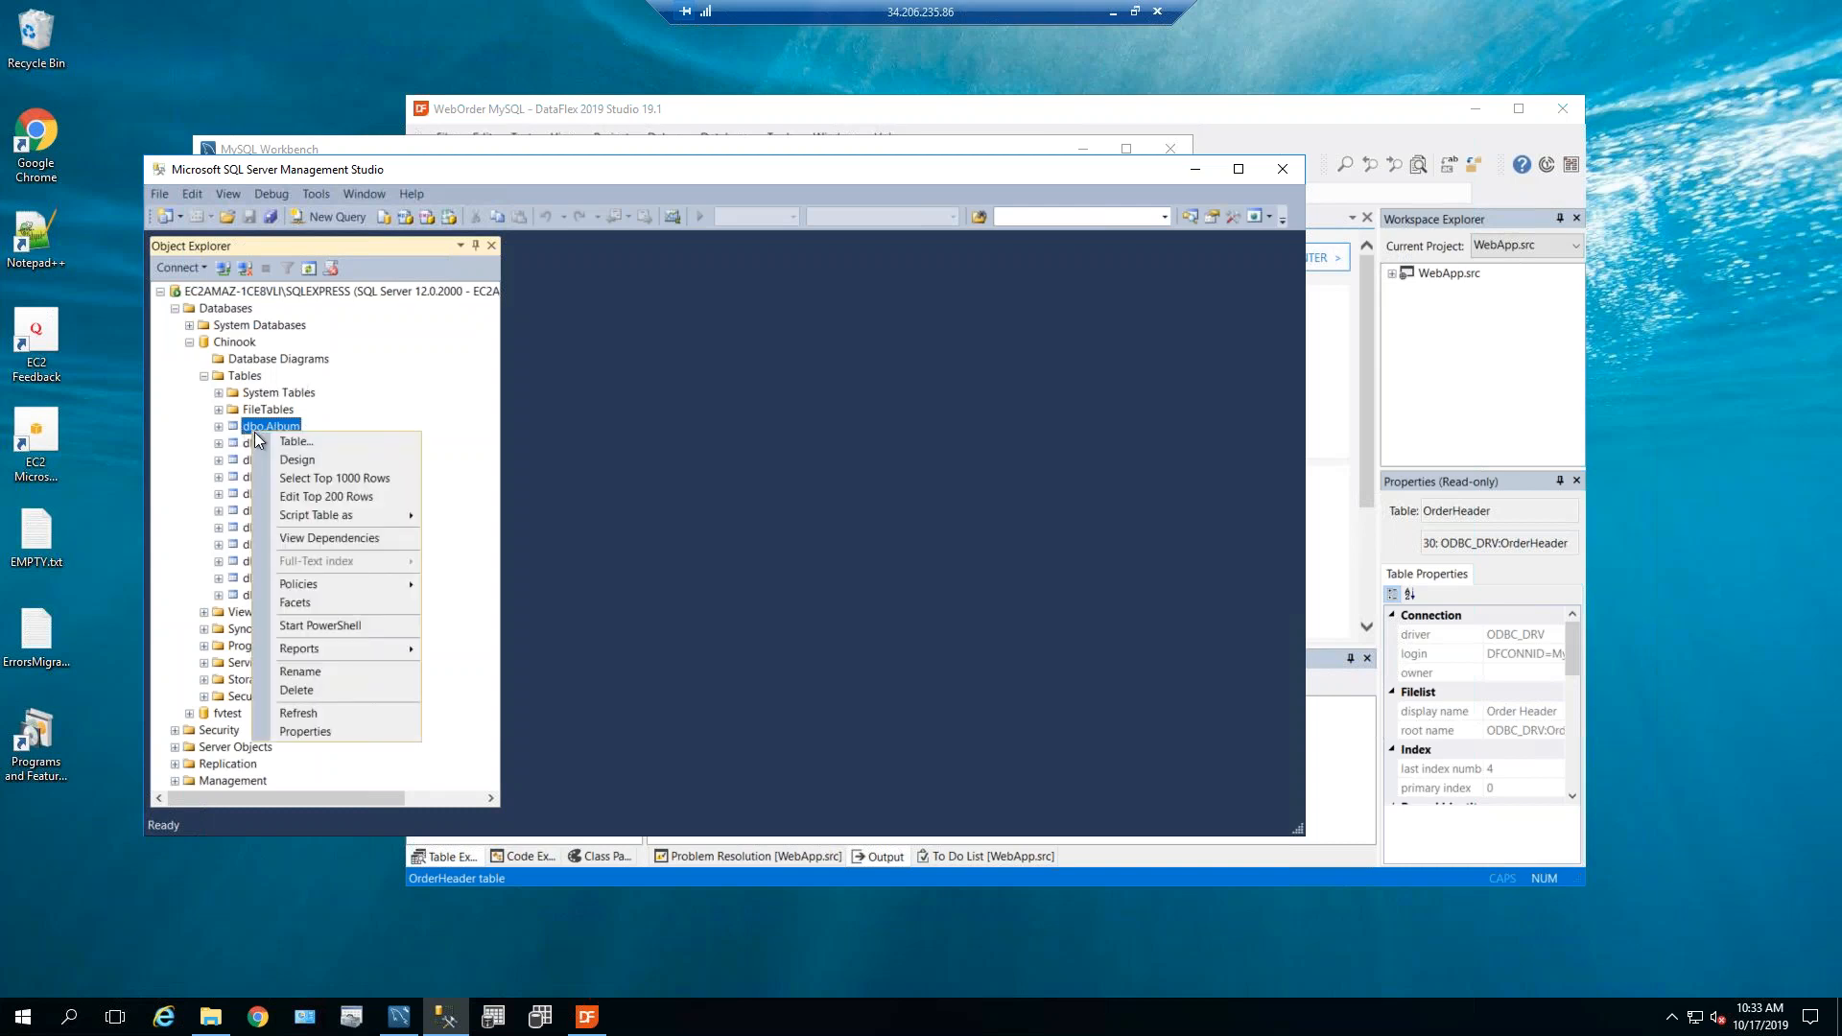
click(324, 480)
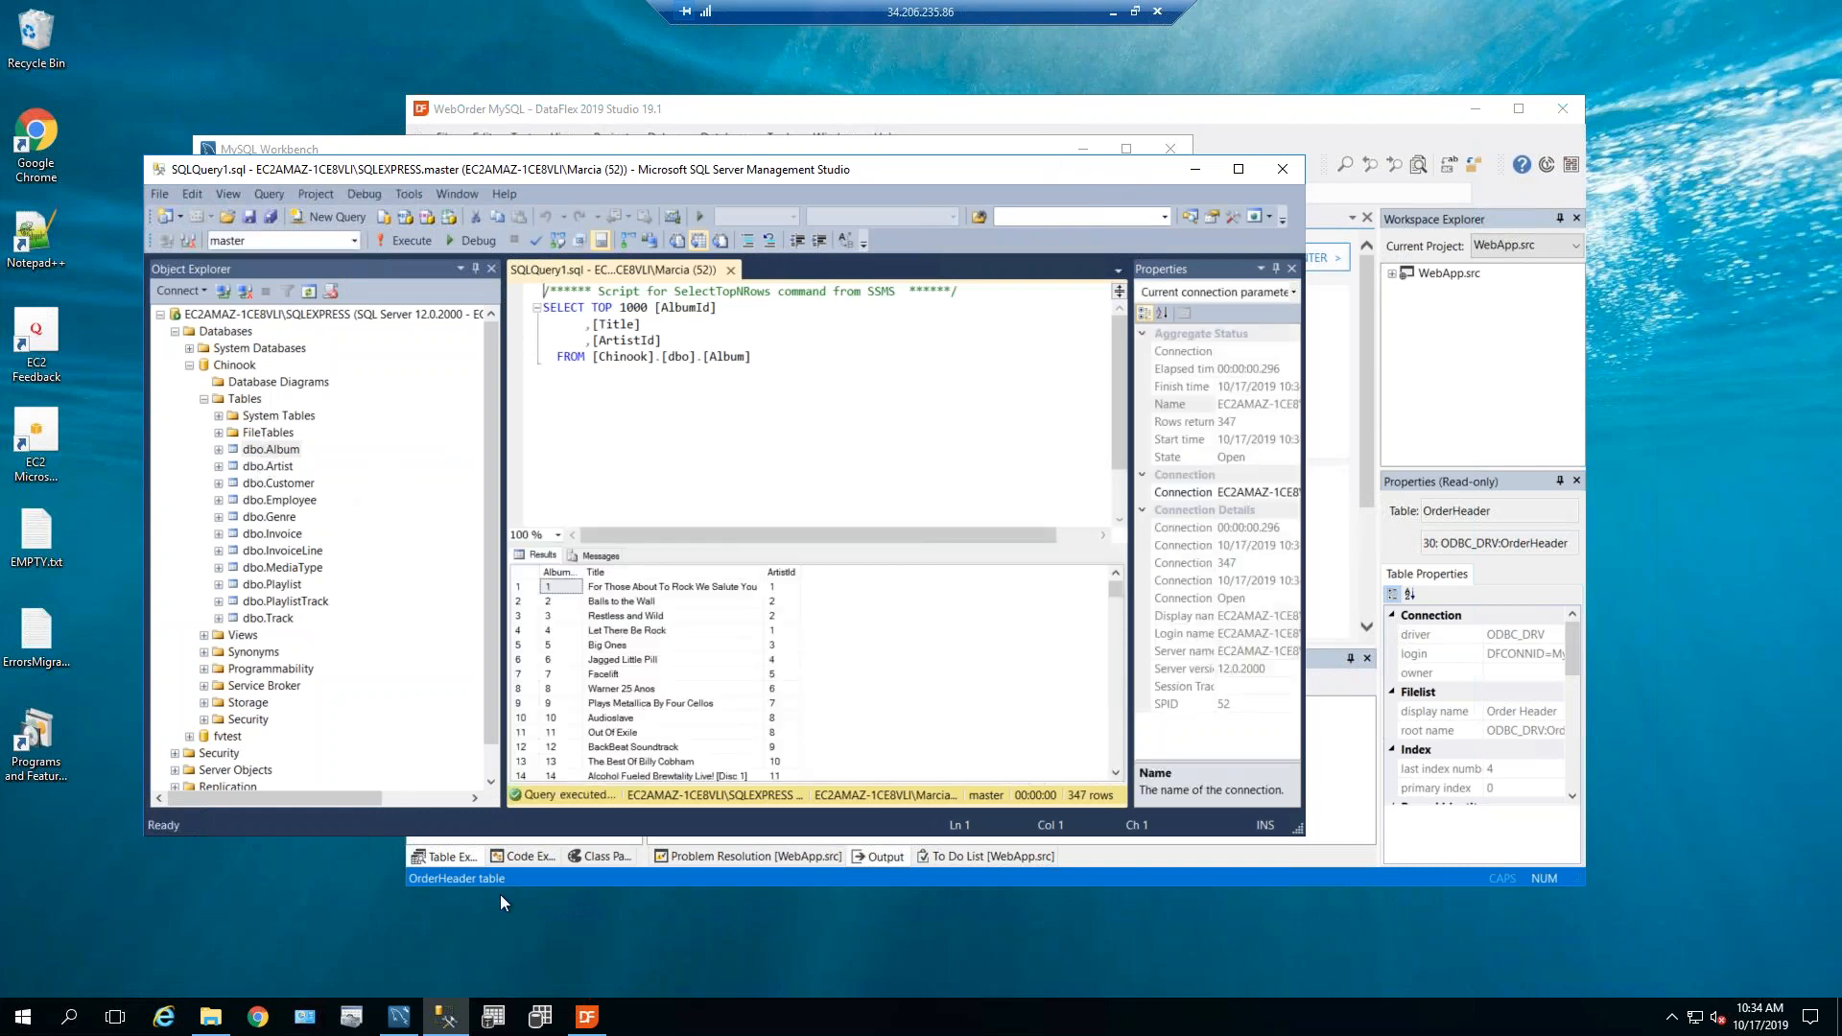
click(401, 1017)
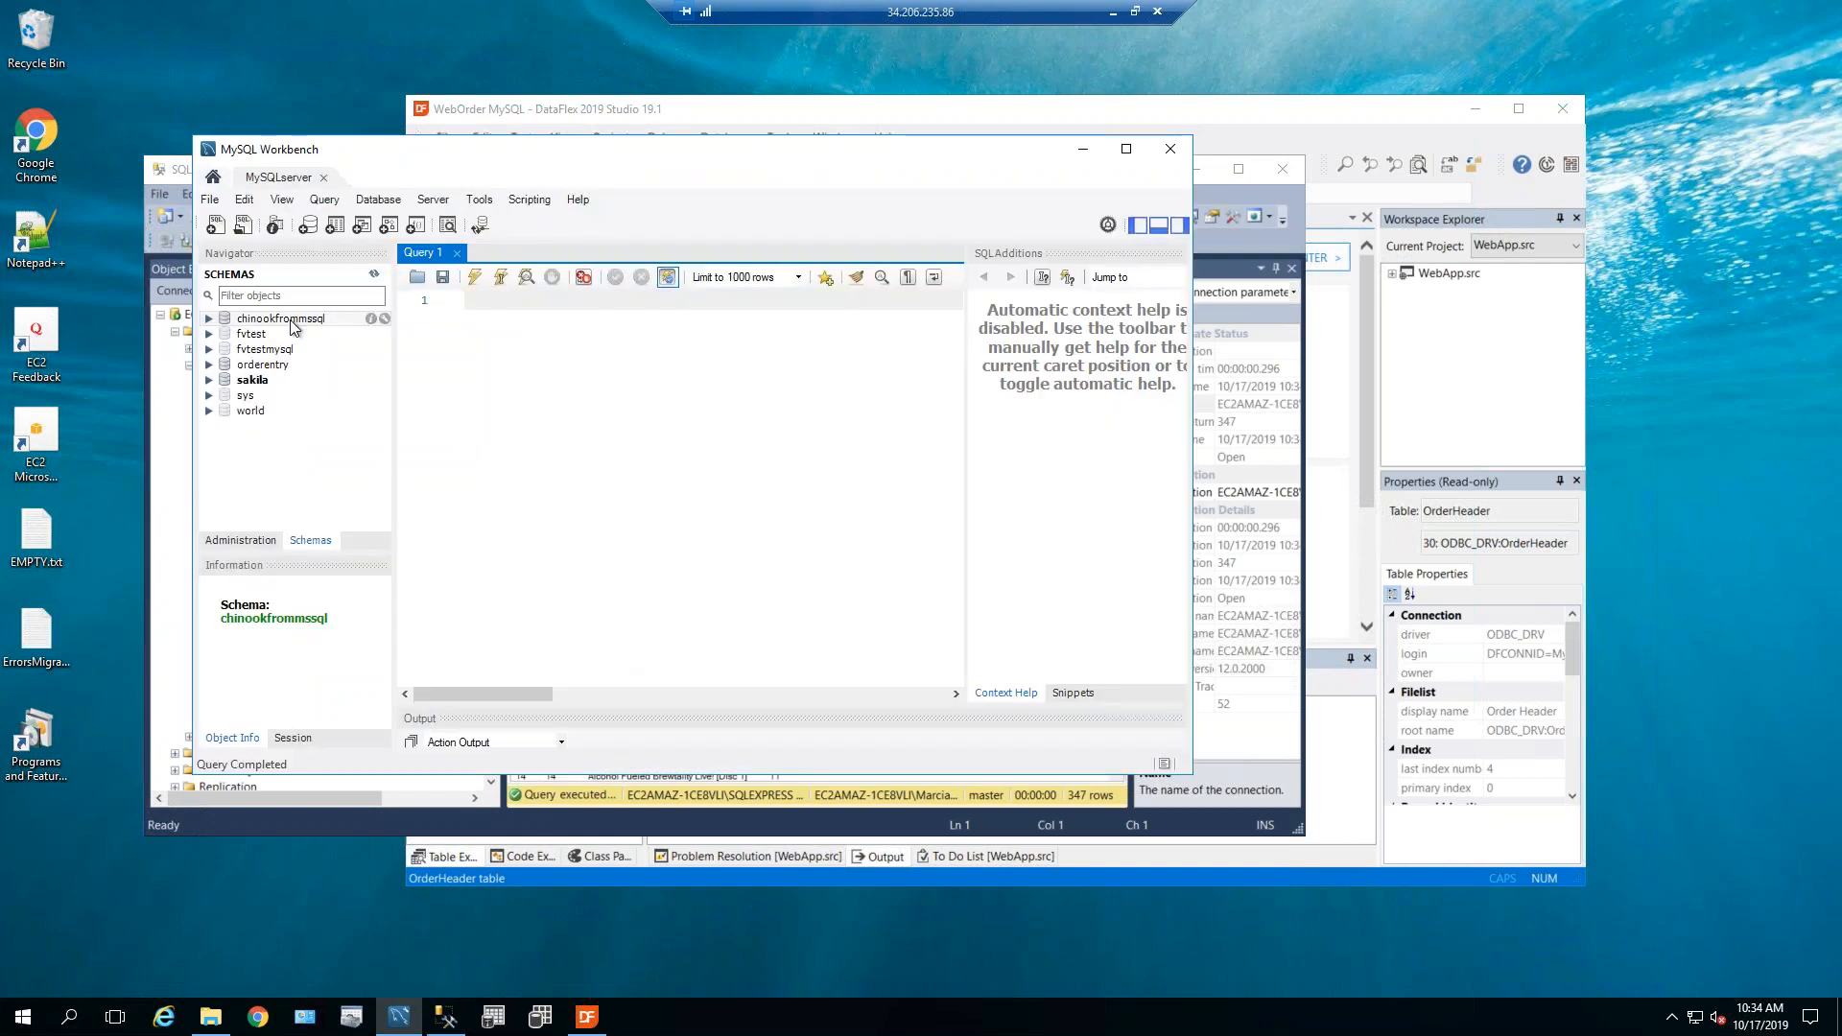
Expand the chinookfrommssql schema and refresh all its objects, viewing Views and Stored Procedures.
click(209, 317)
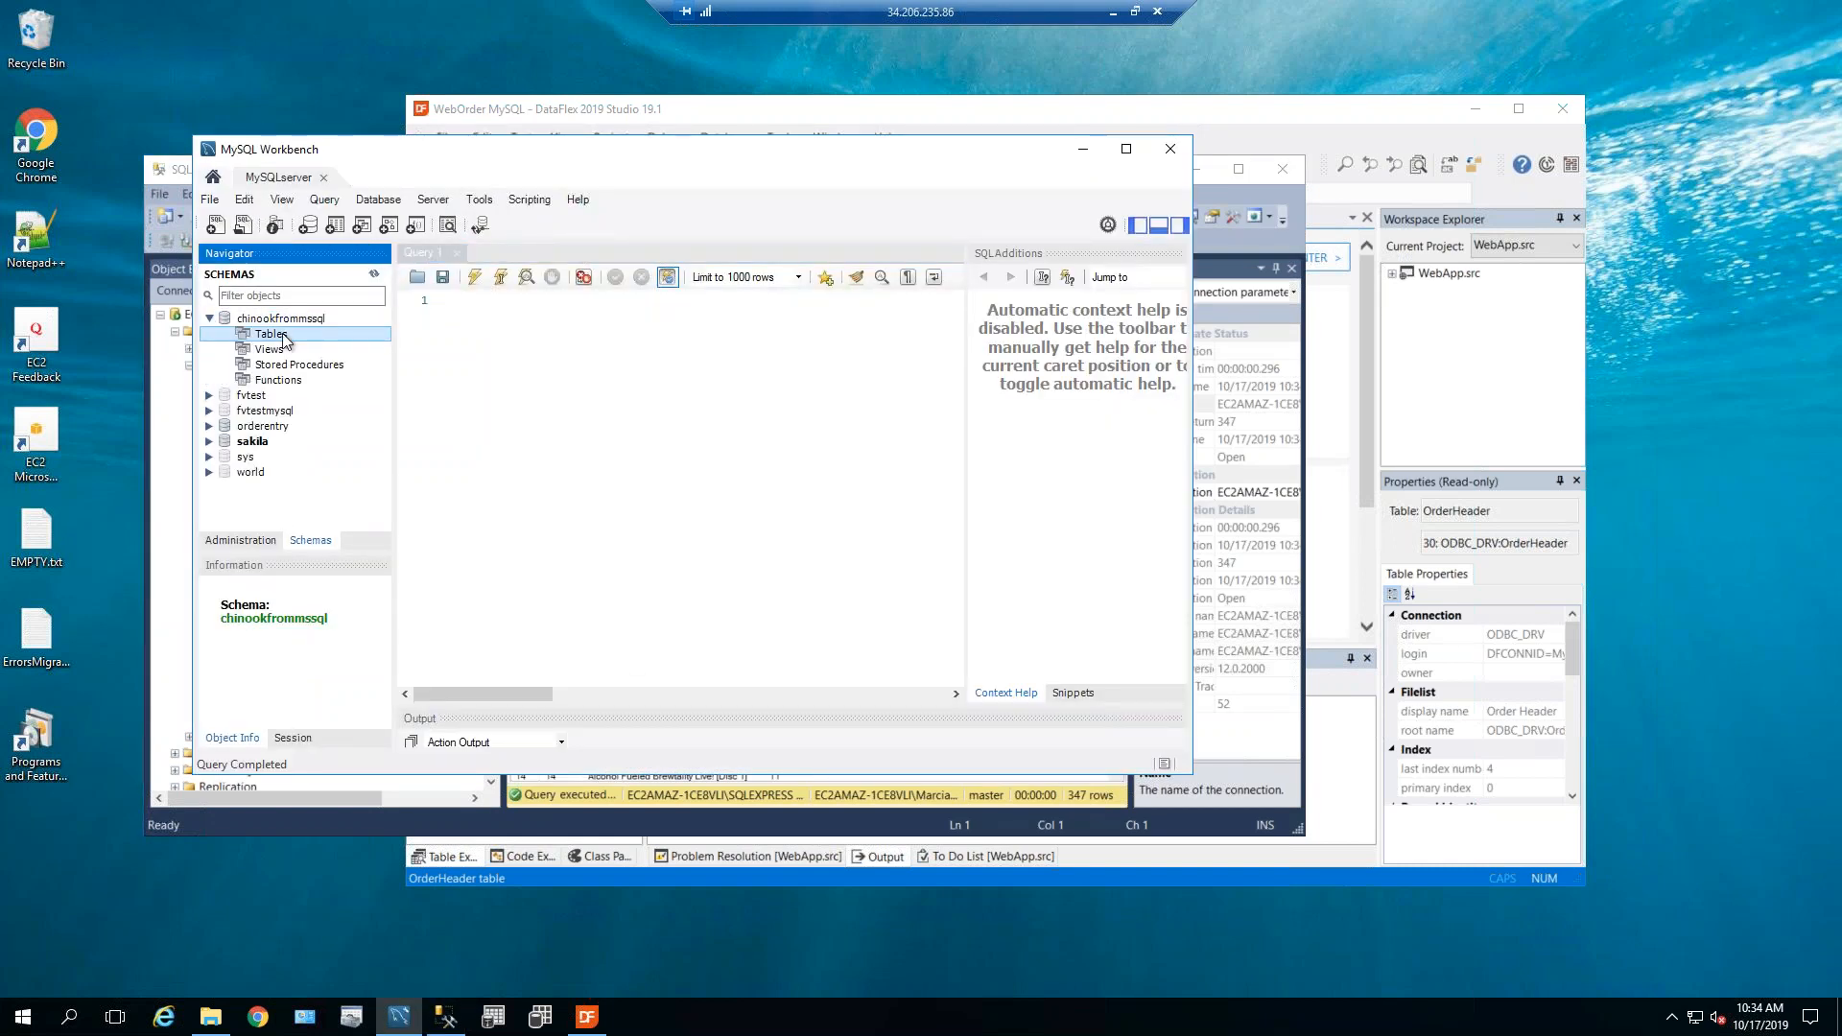
right_click(281, 334)
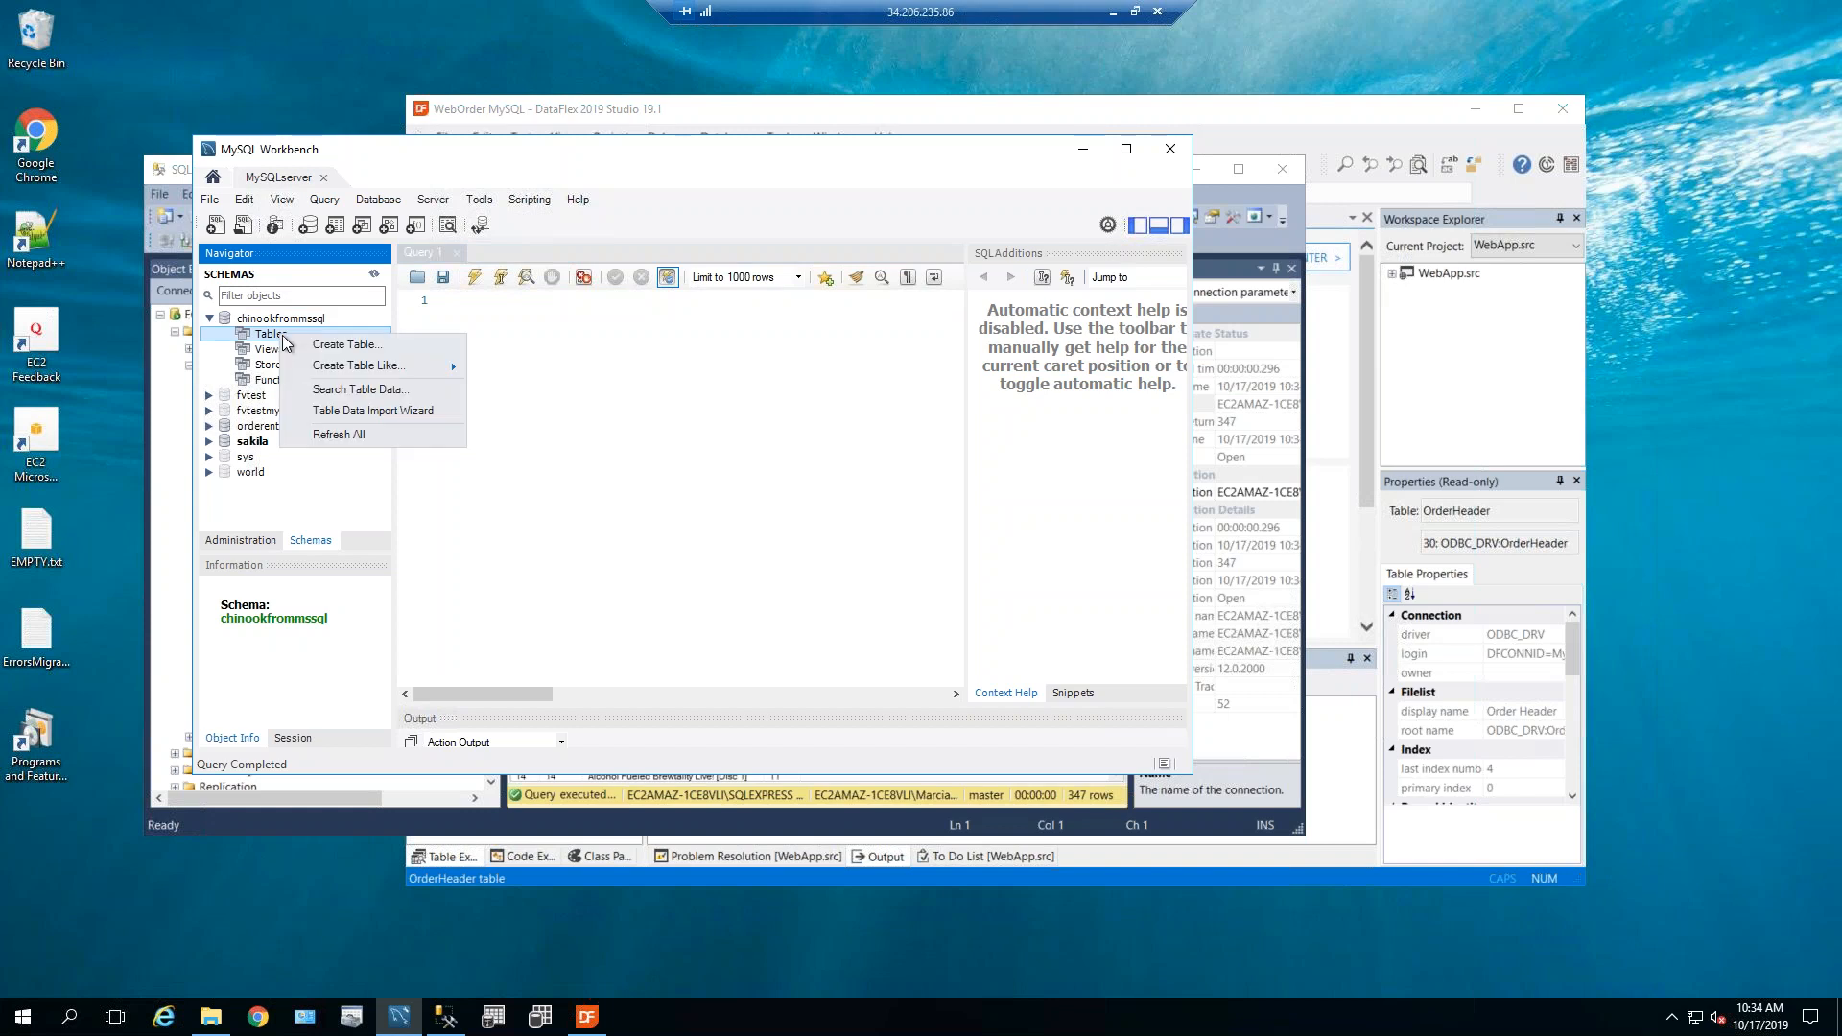
click(354, 436)
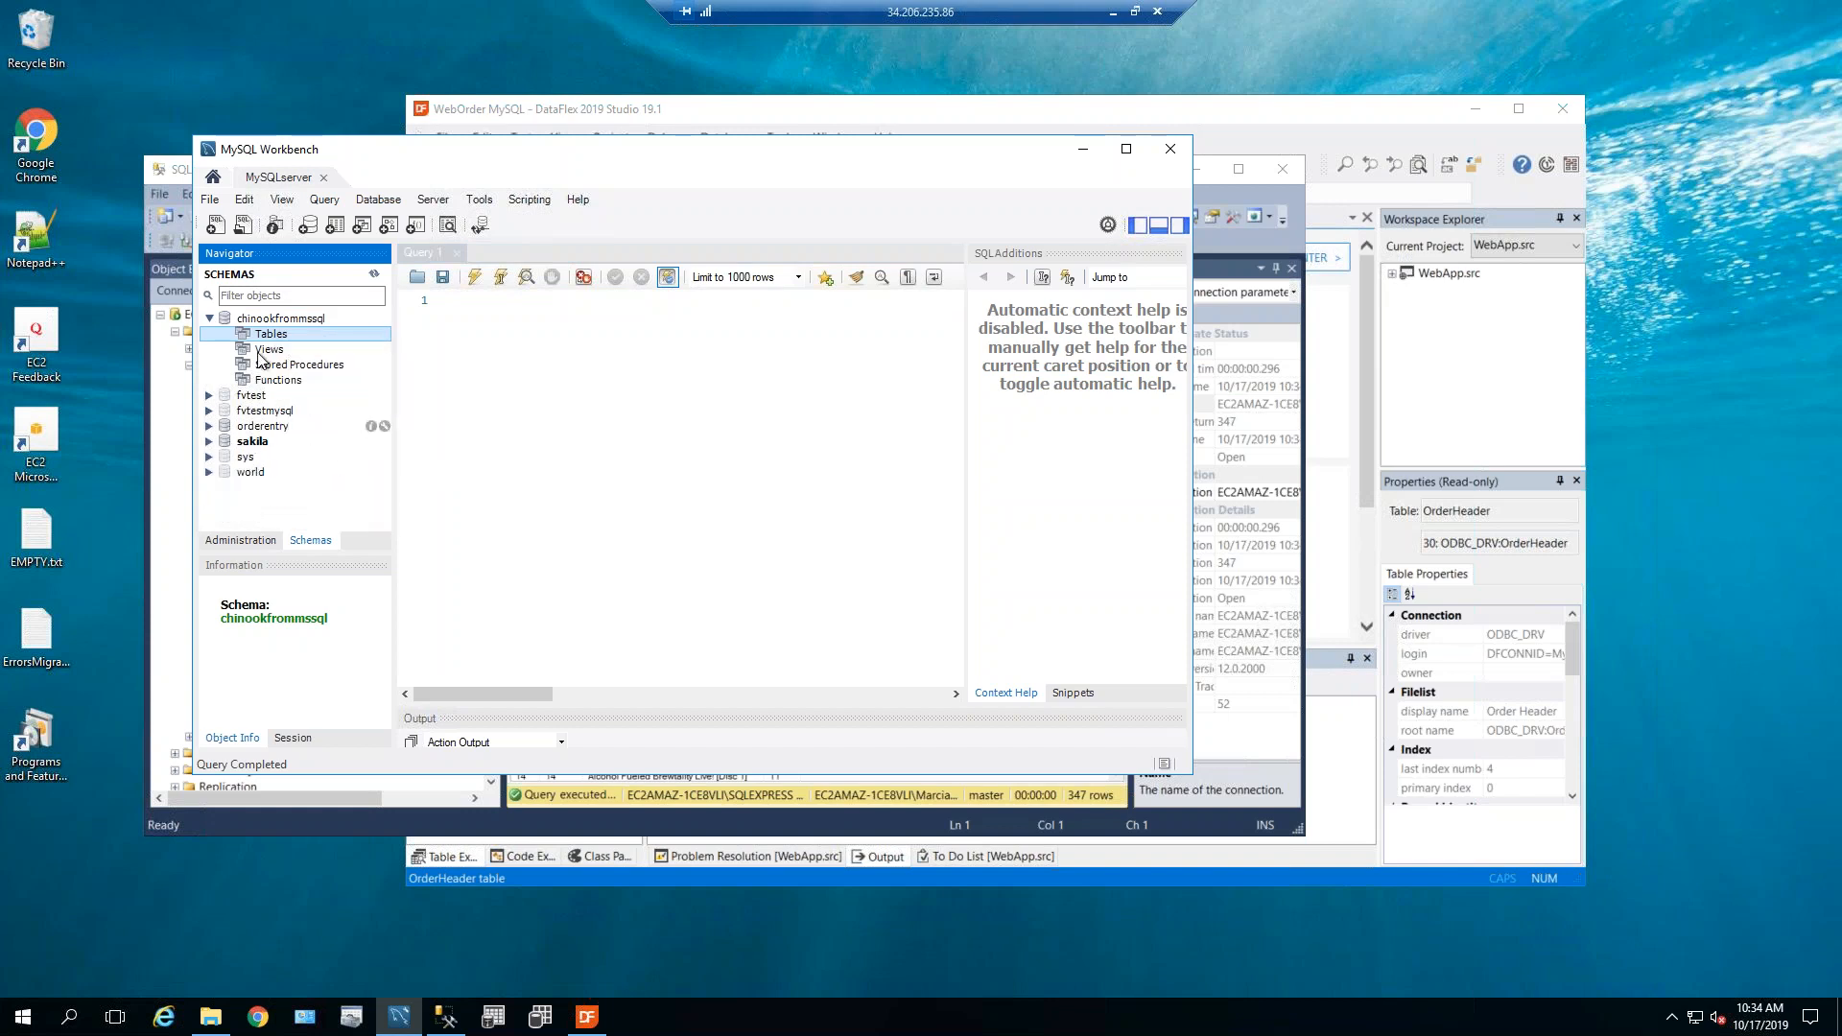
click(275, 349)
click(276, 366)
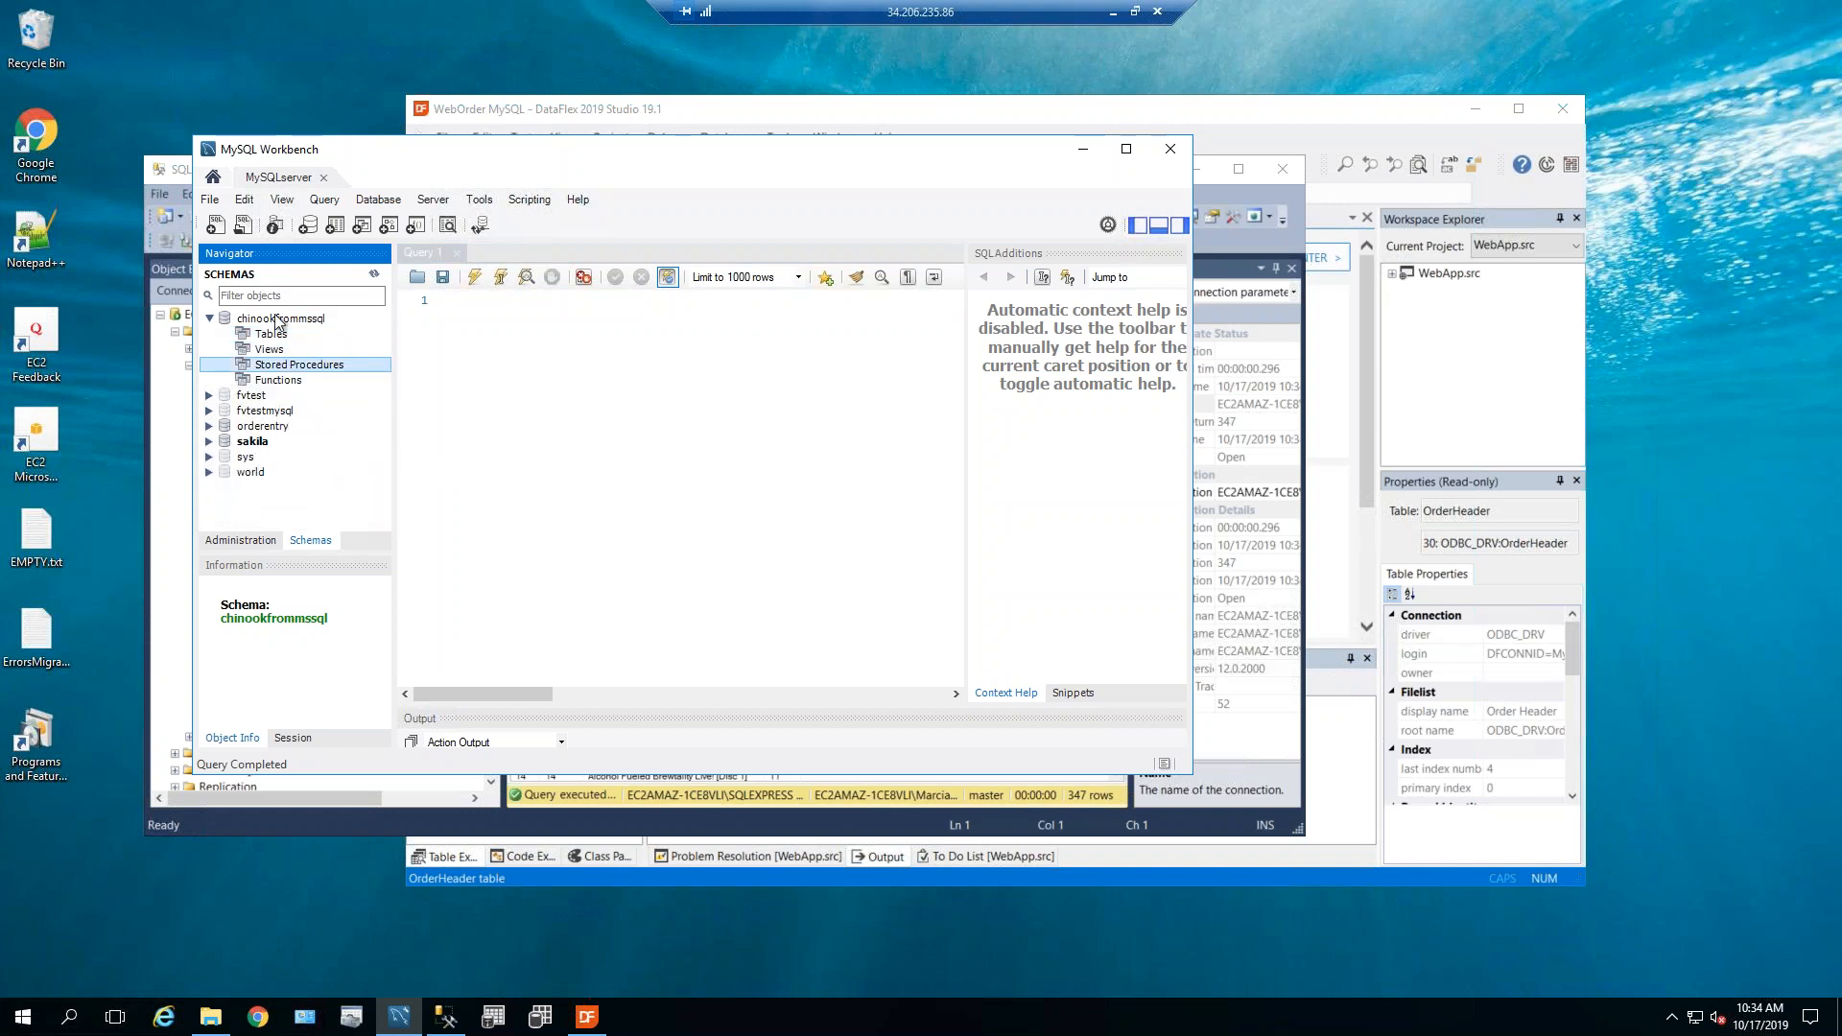
click(277, 319)
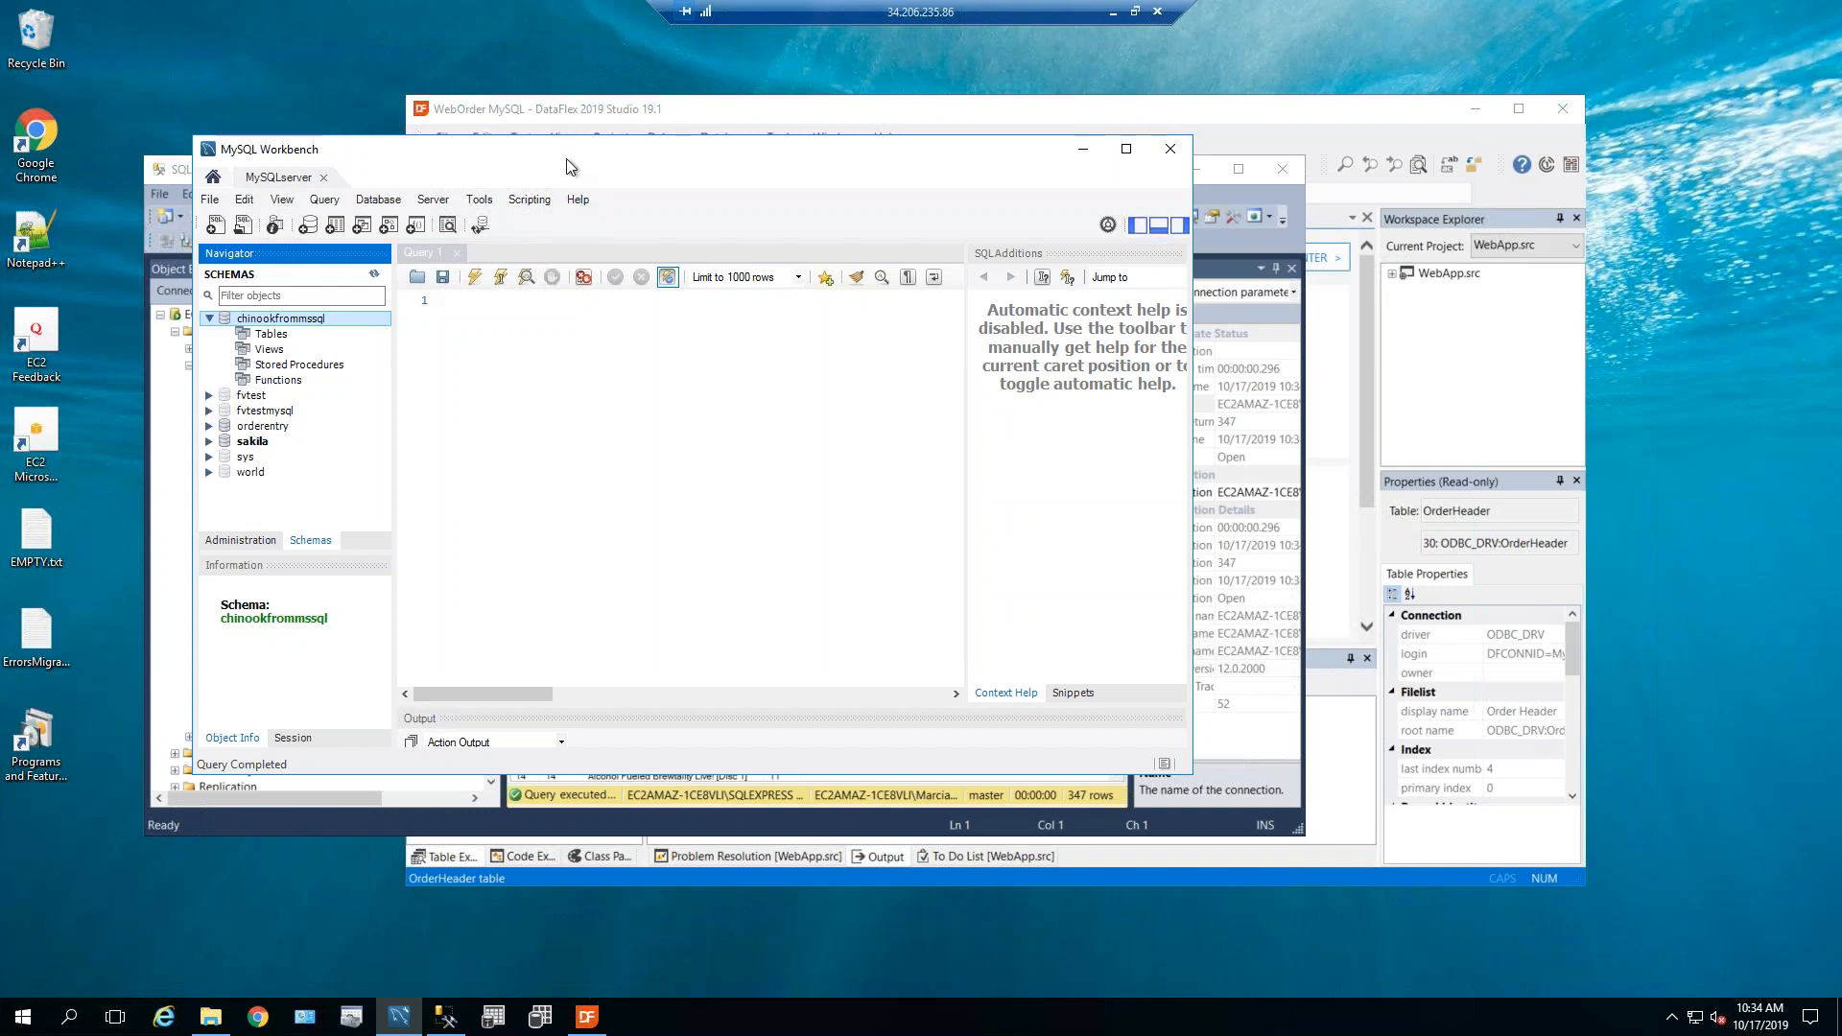
Reposition the Workbench window and browse the Tools and Database menus without choosing anything.
drag(537, 159, 437, 241)
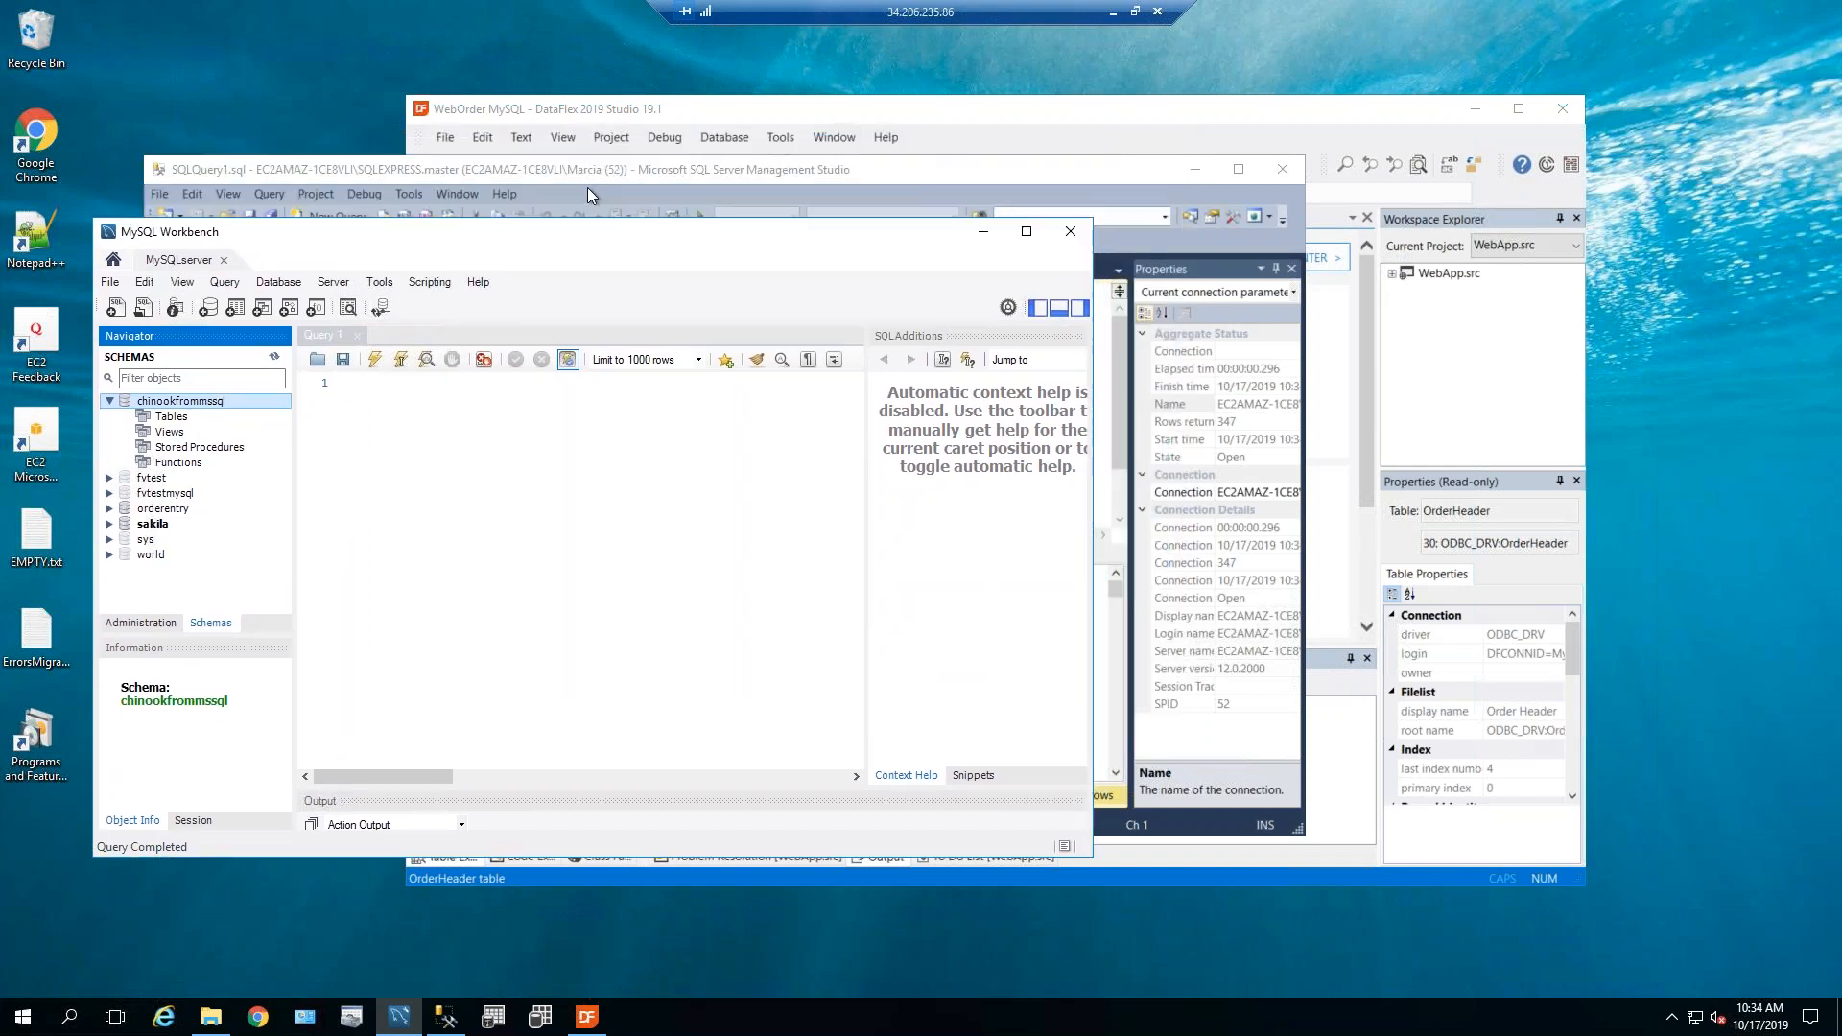
drag(602, 239, 698, 163)
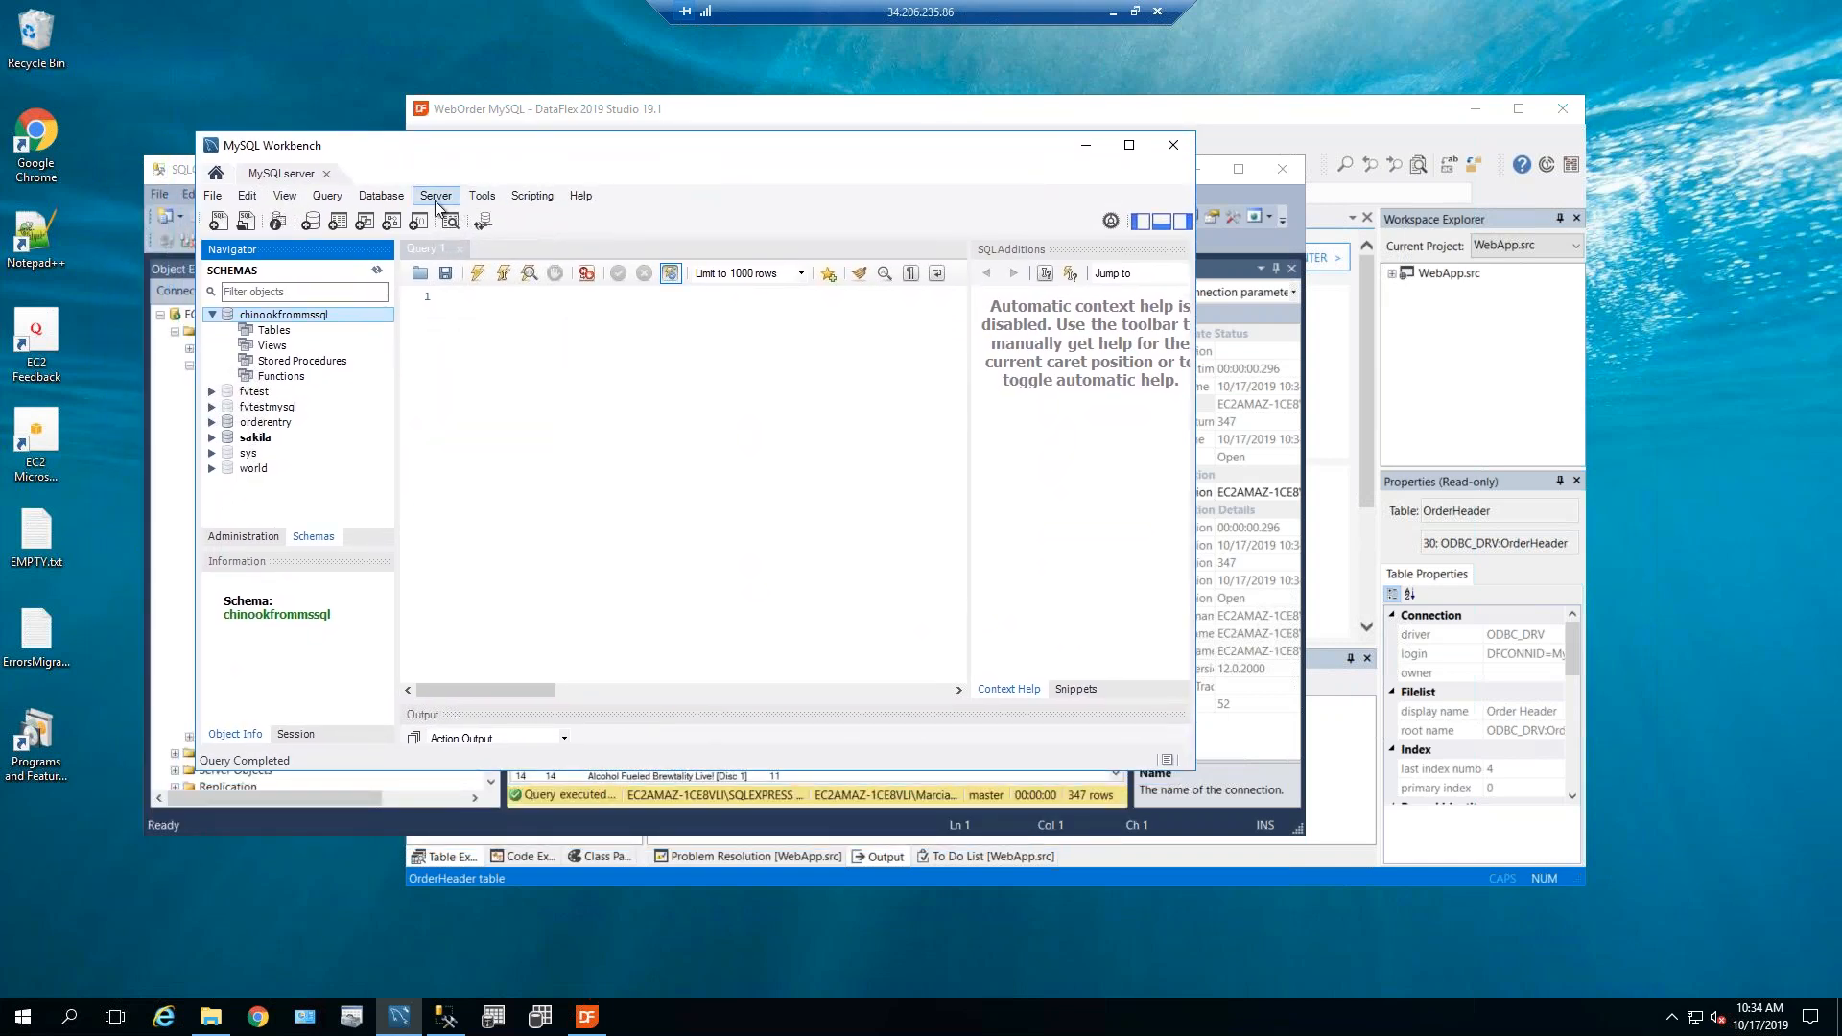
click(481, 196)
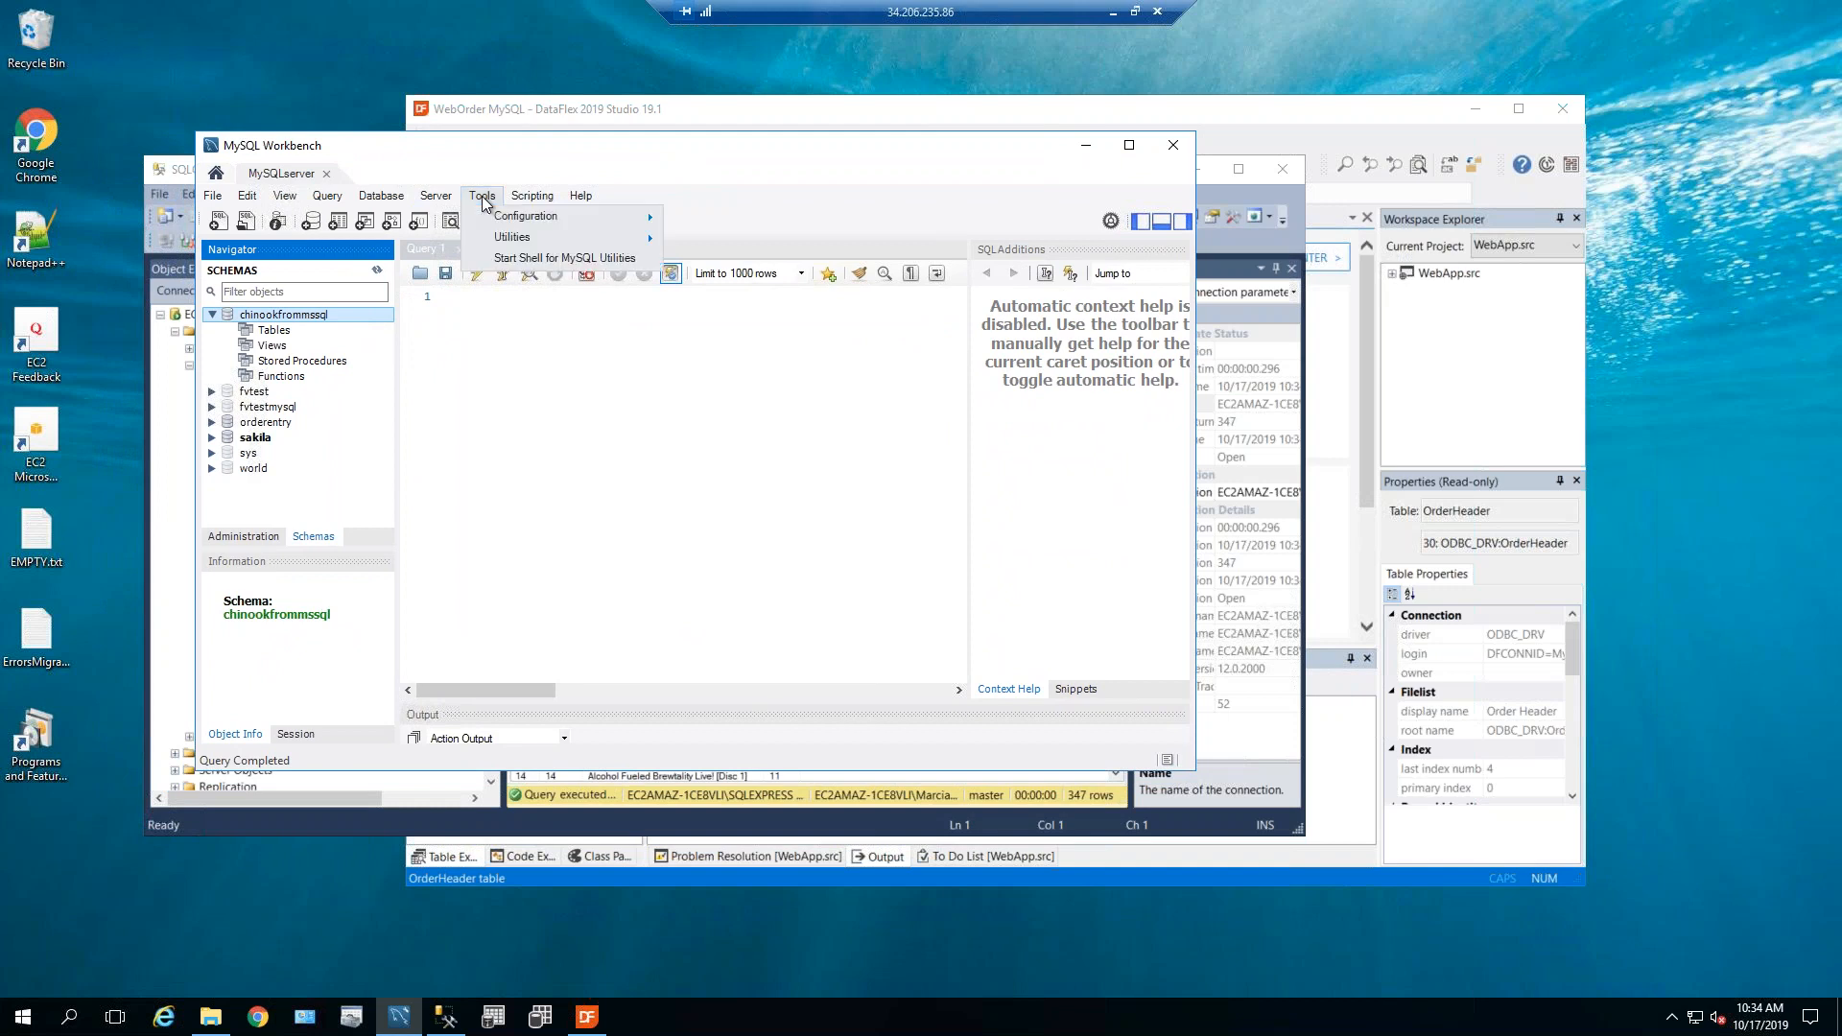
mouse_move(508, 240)
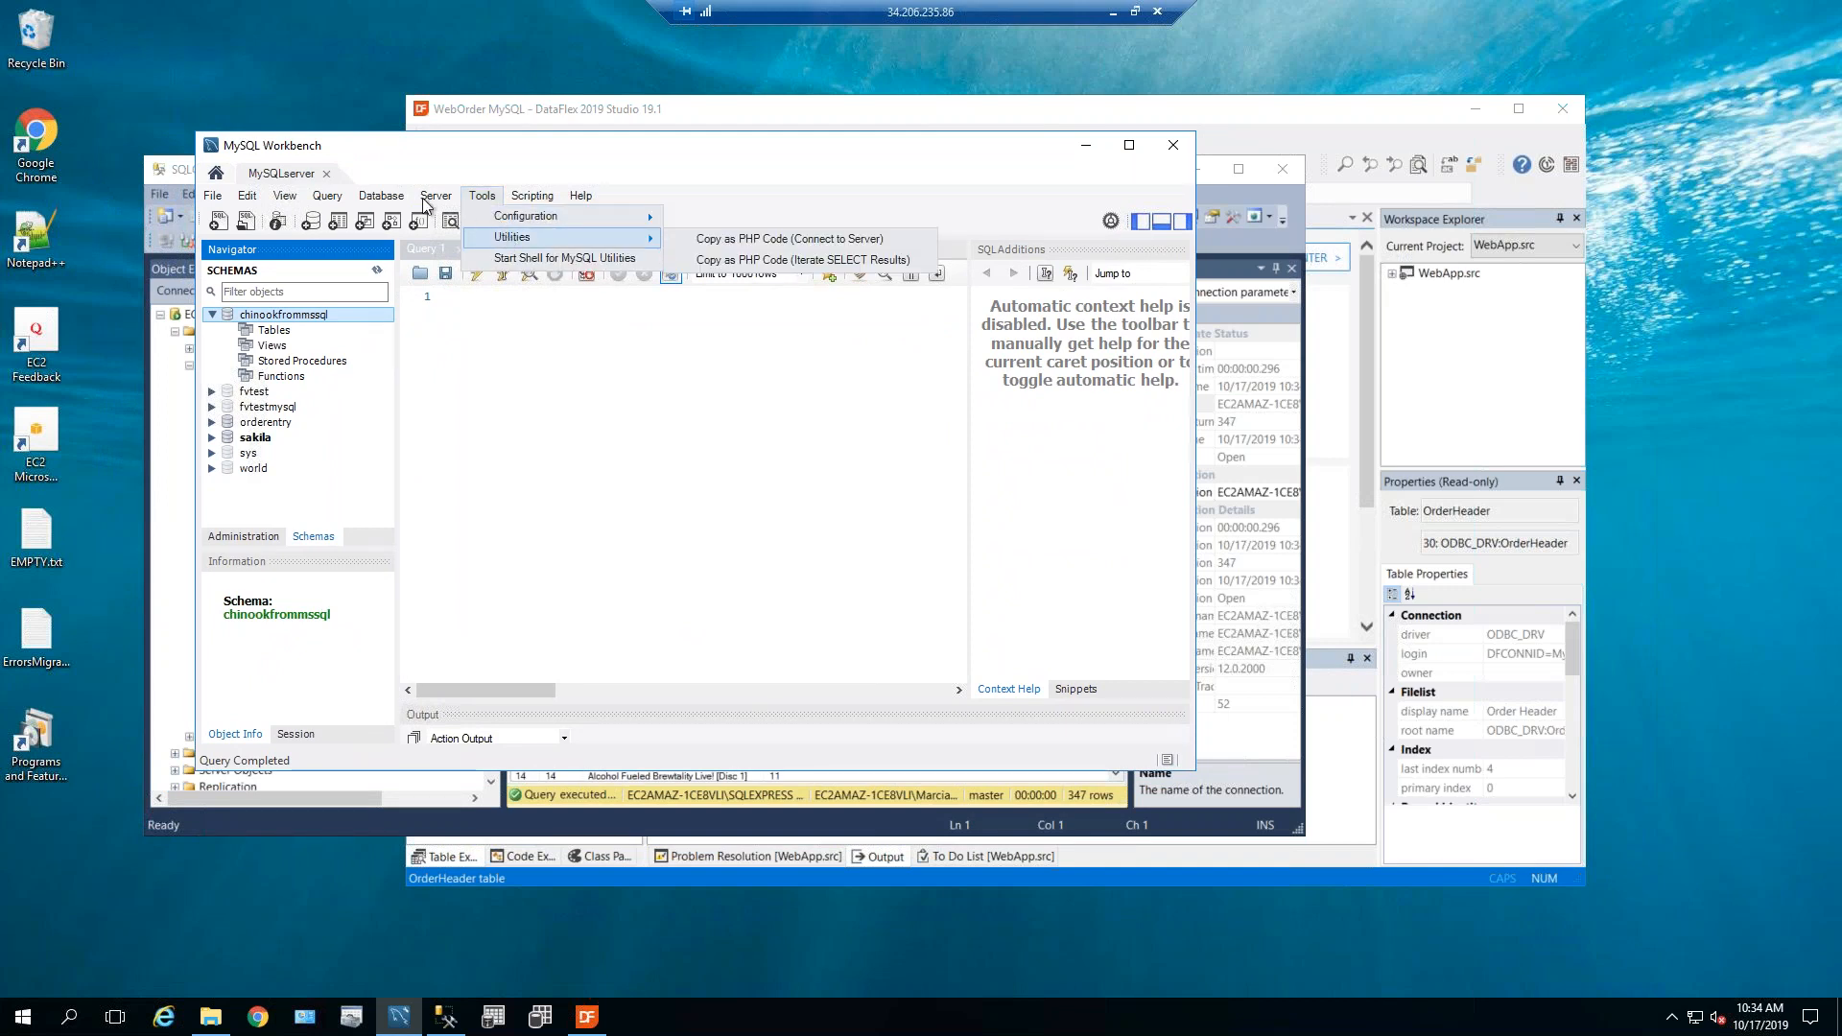
click(381, 195)
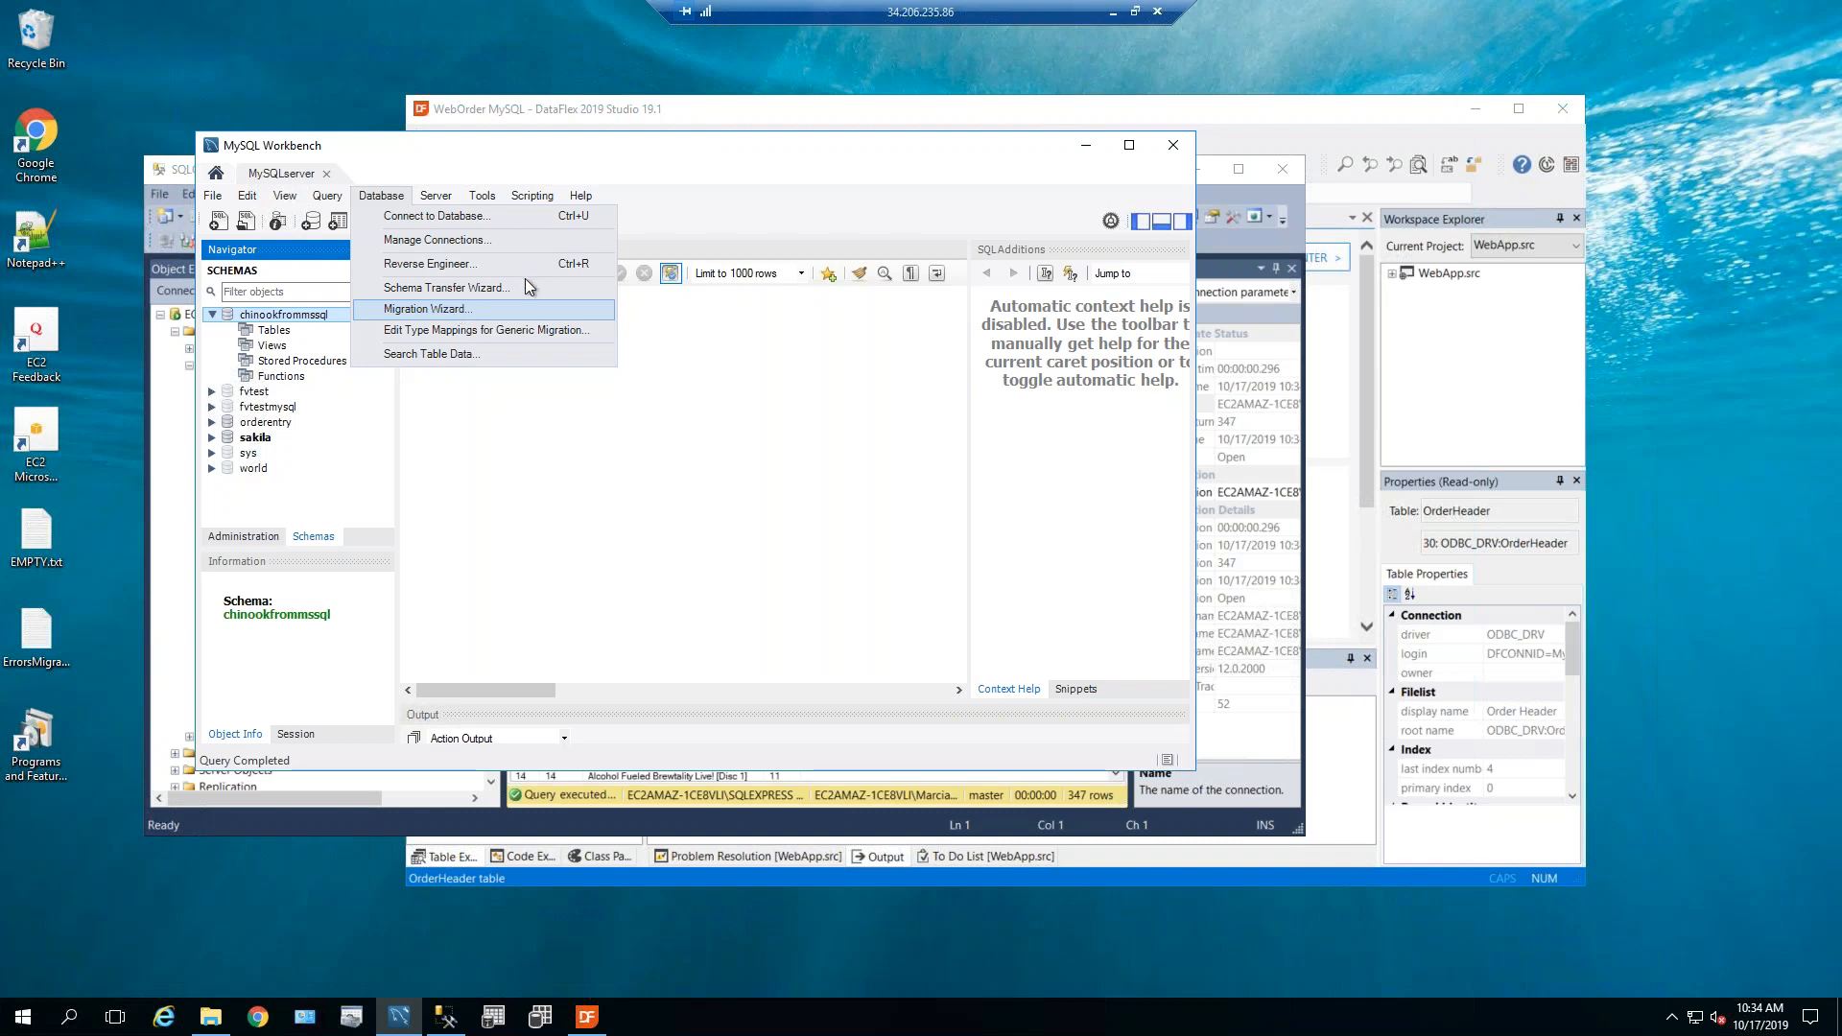
click(728, 167)
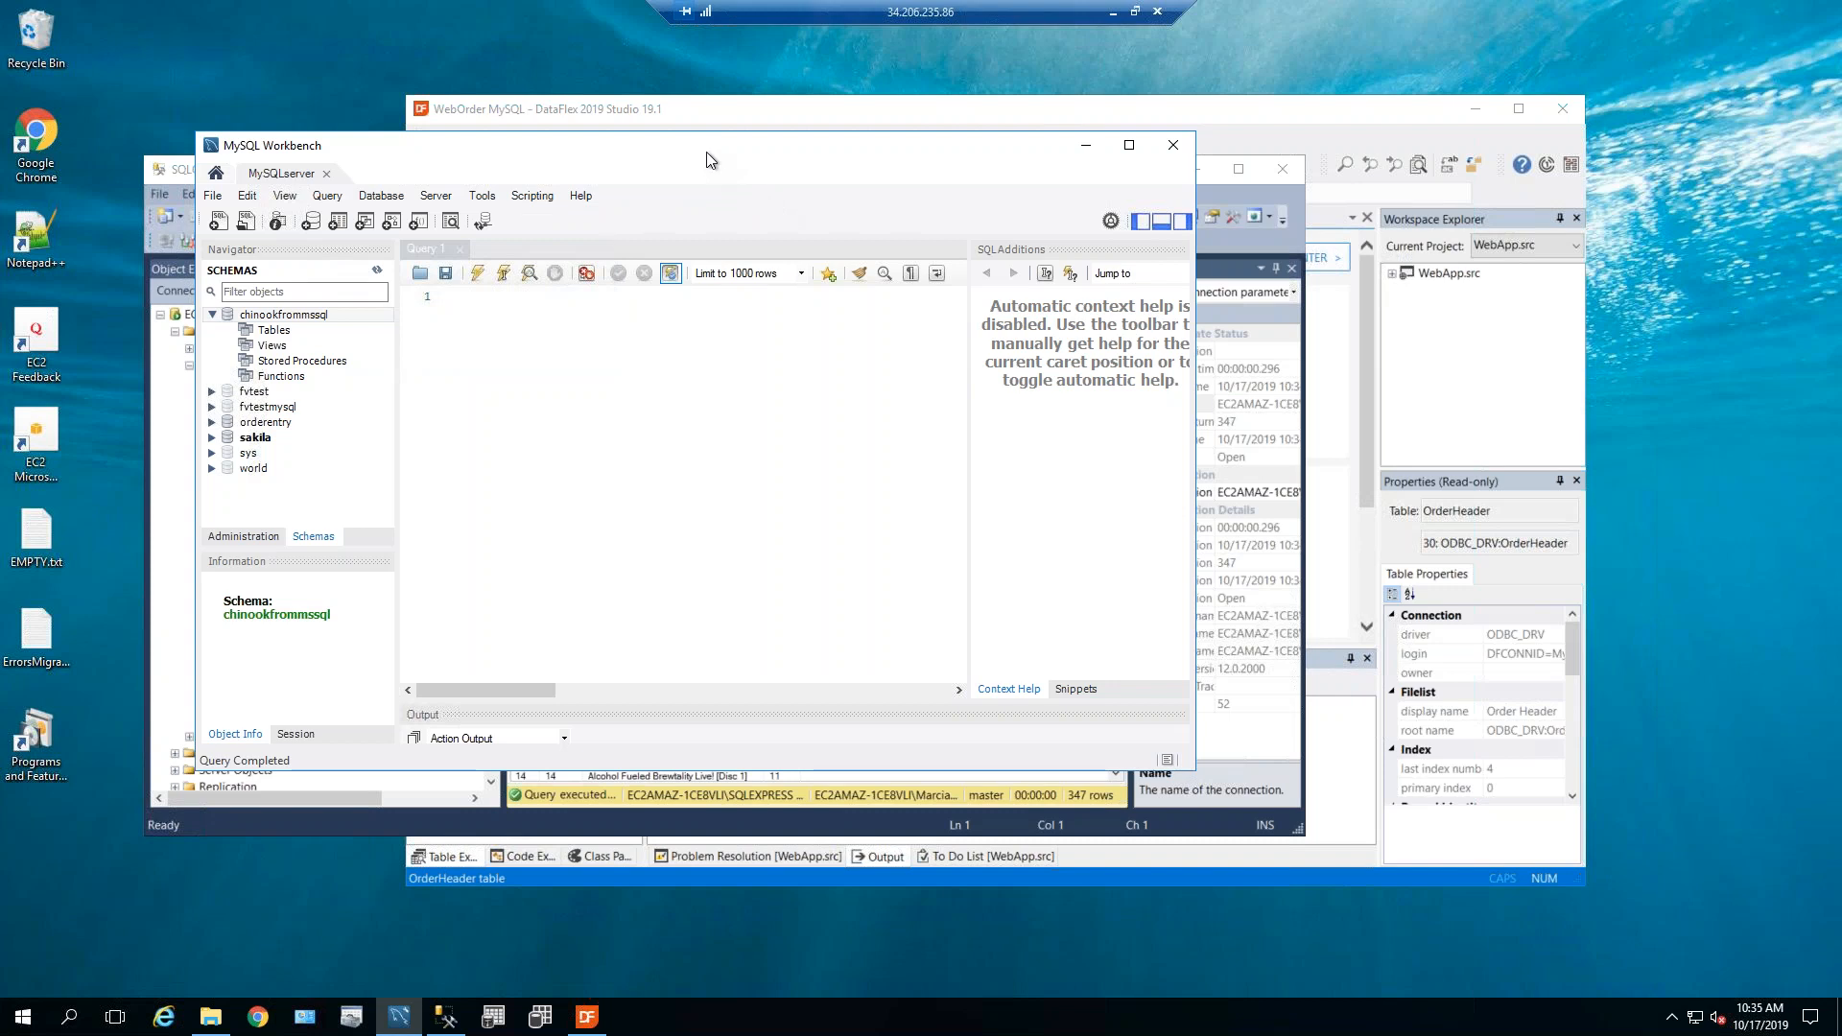
drag(712, 153, 623, 216)
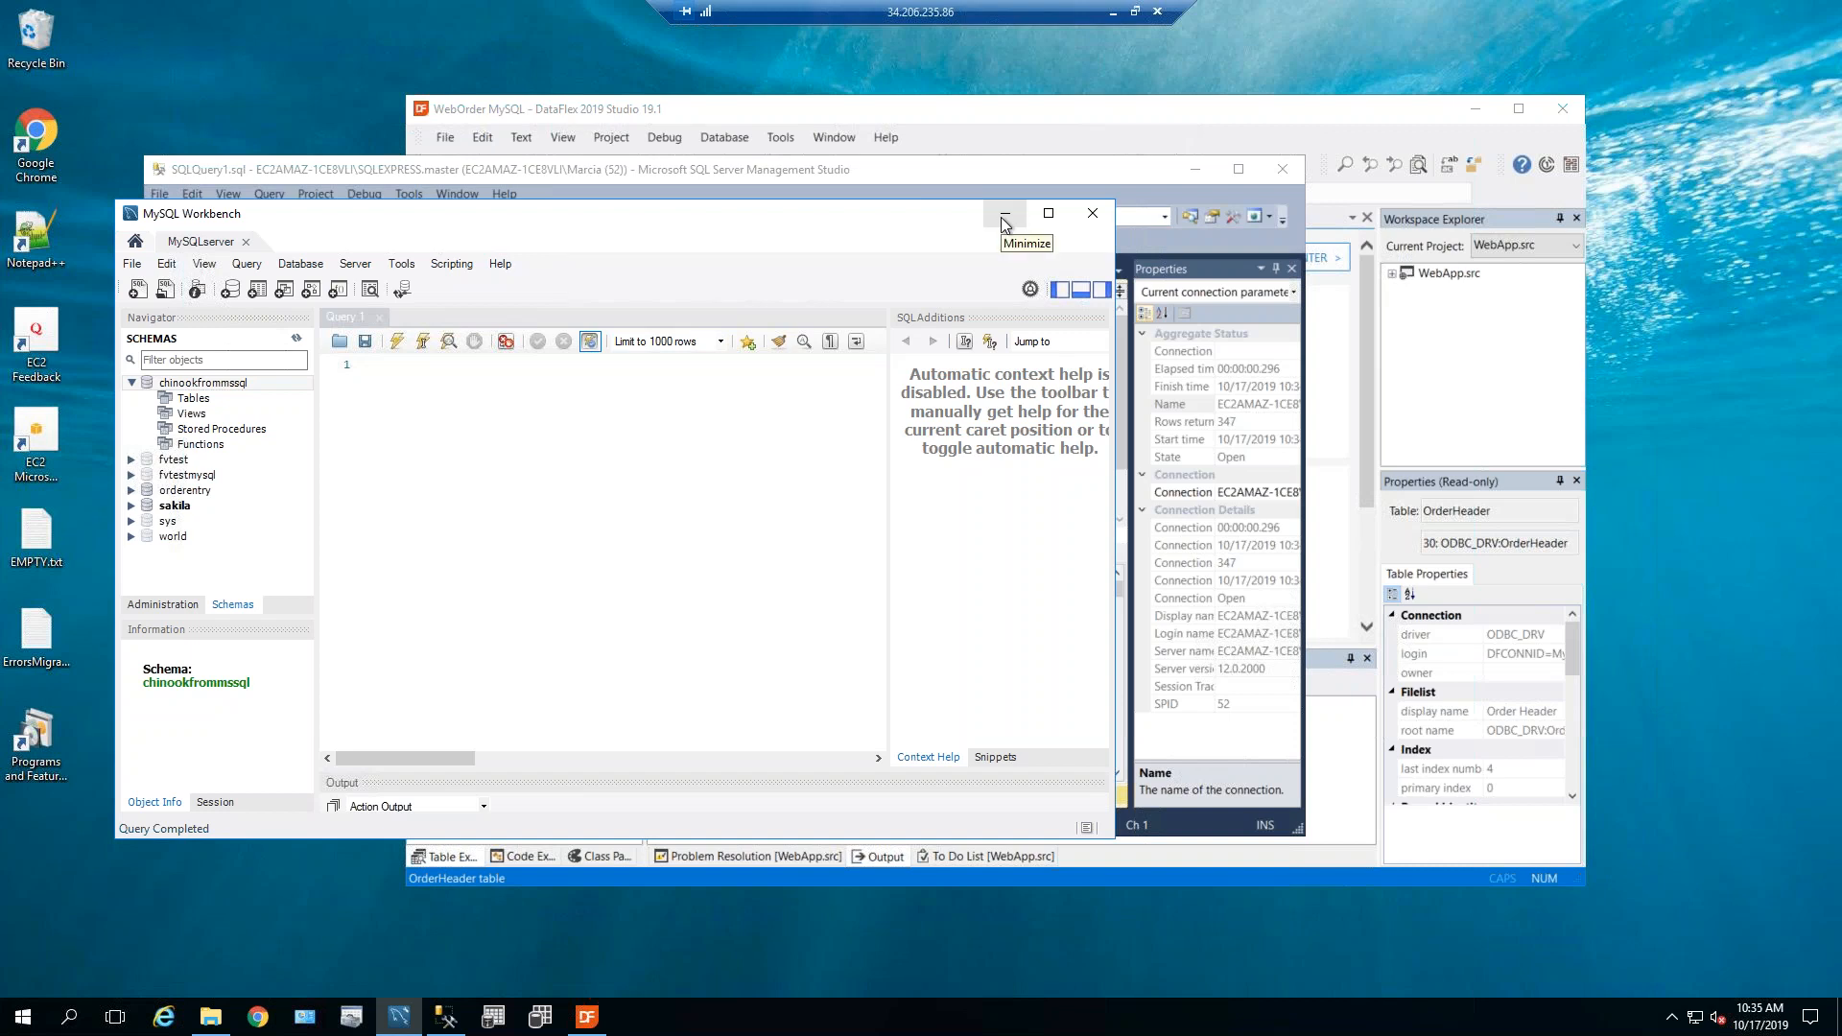
Reopen the recent SQLParaMySQL.sws workspace in DataFlex Studio and launch the SQL Connection Manager.
click(1022, 143)
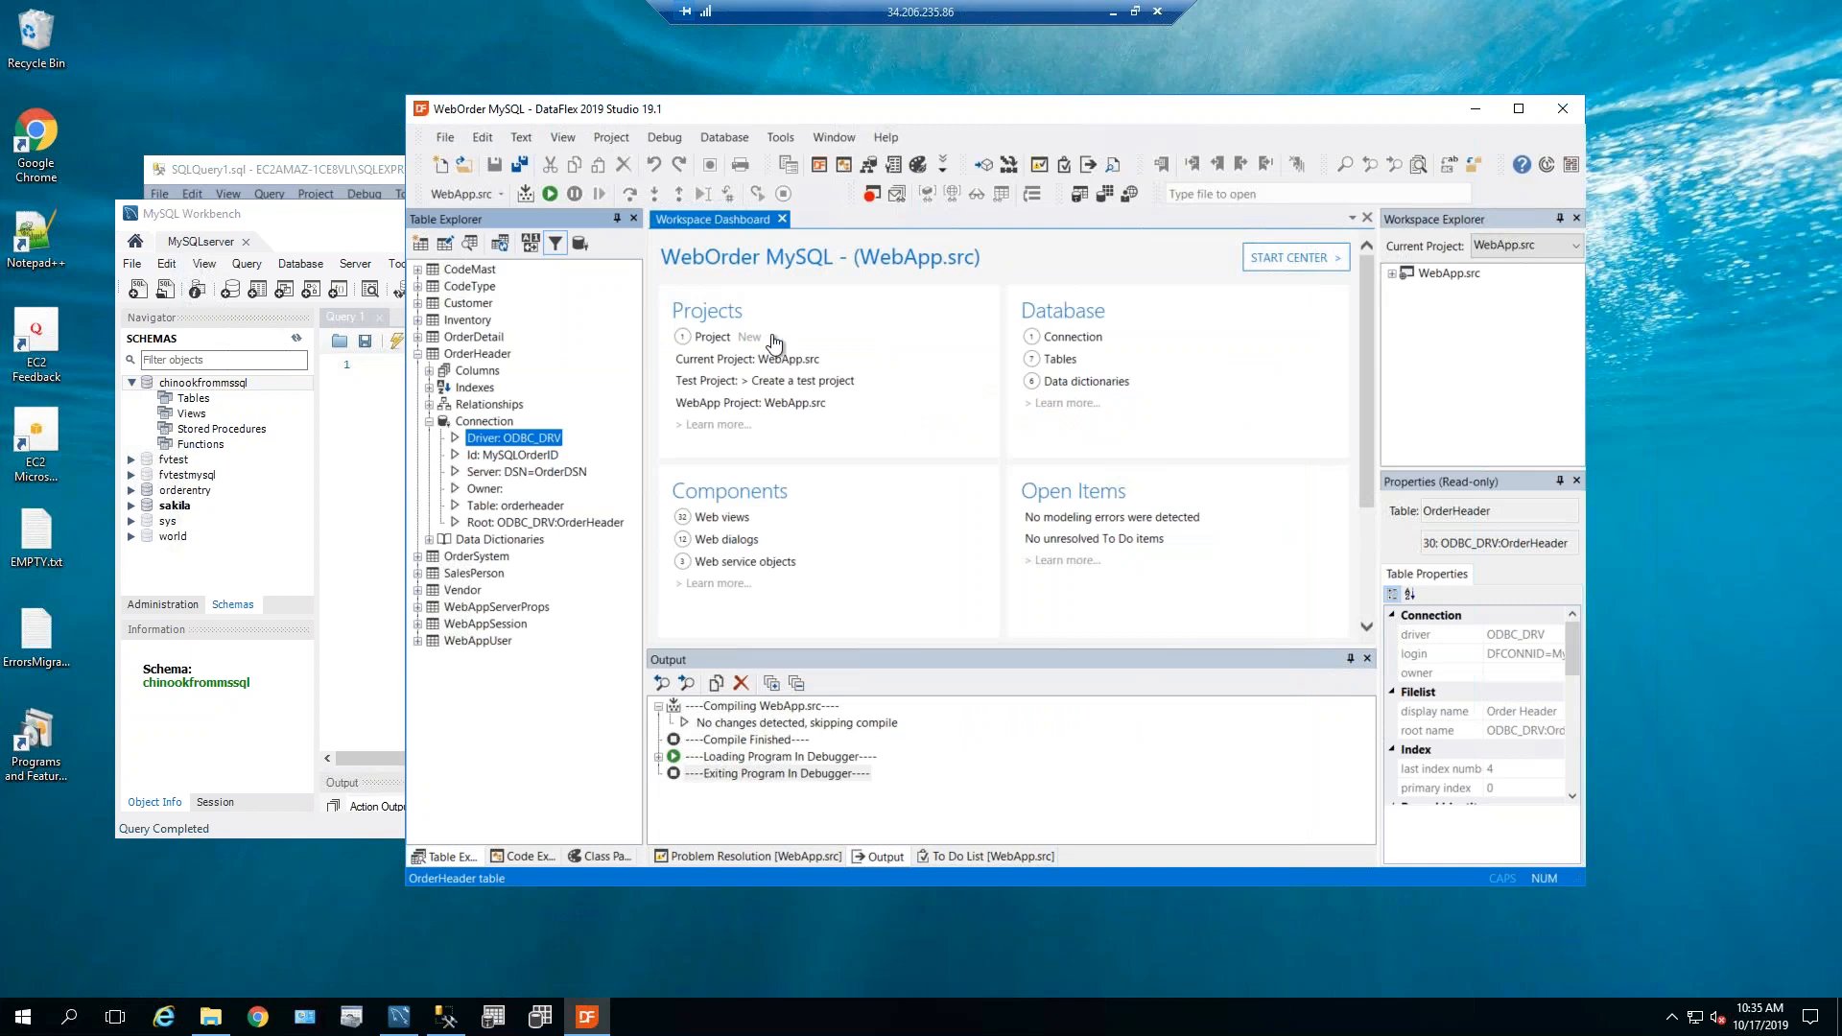
click(446, 137)
mouse_move(508, 305)
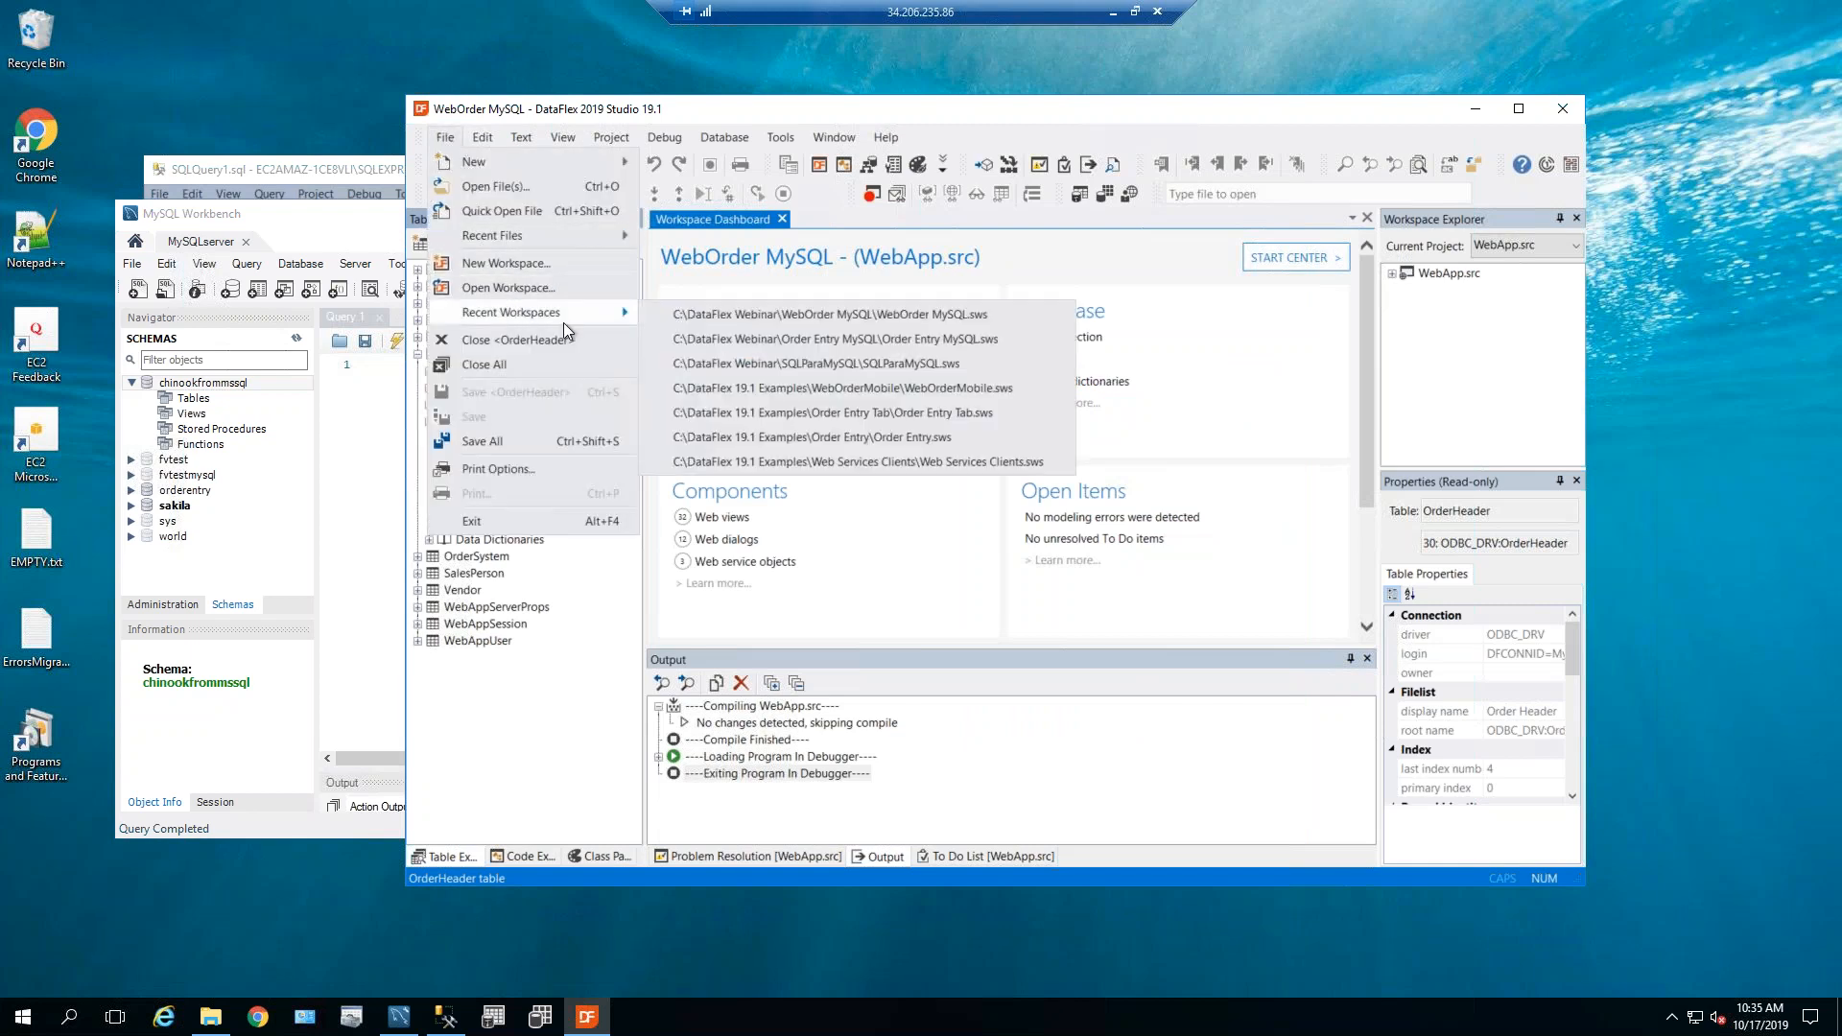
click(883, 369)
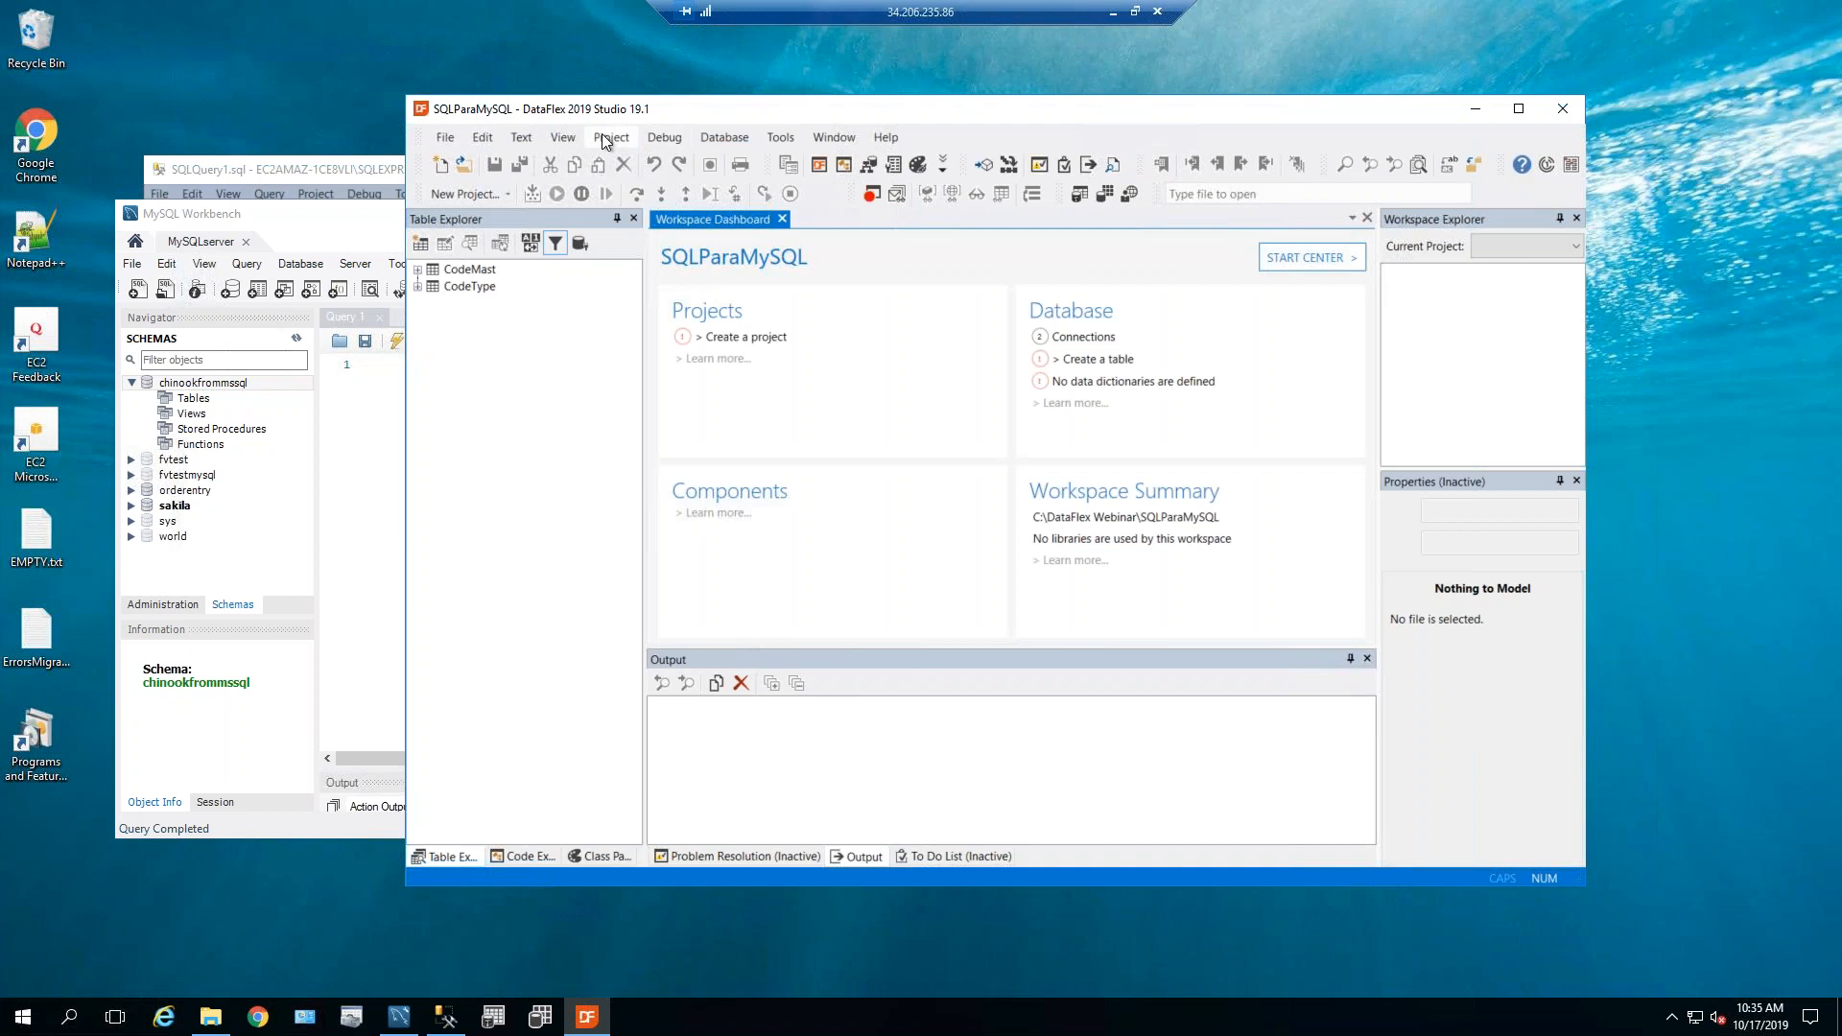
click(726, 139)
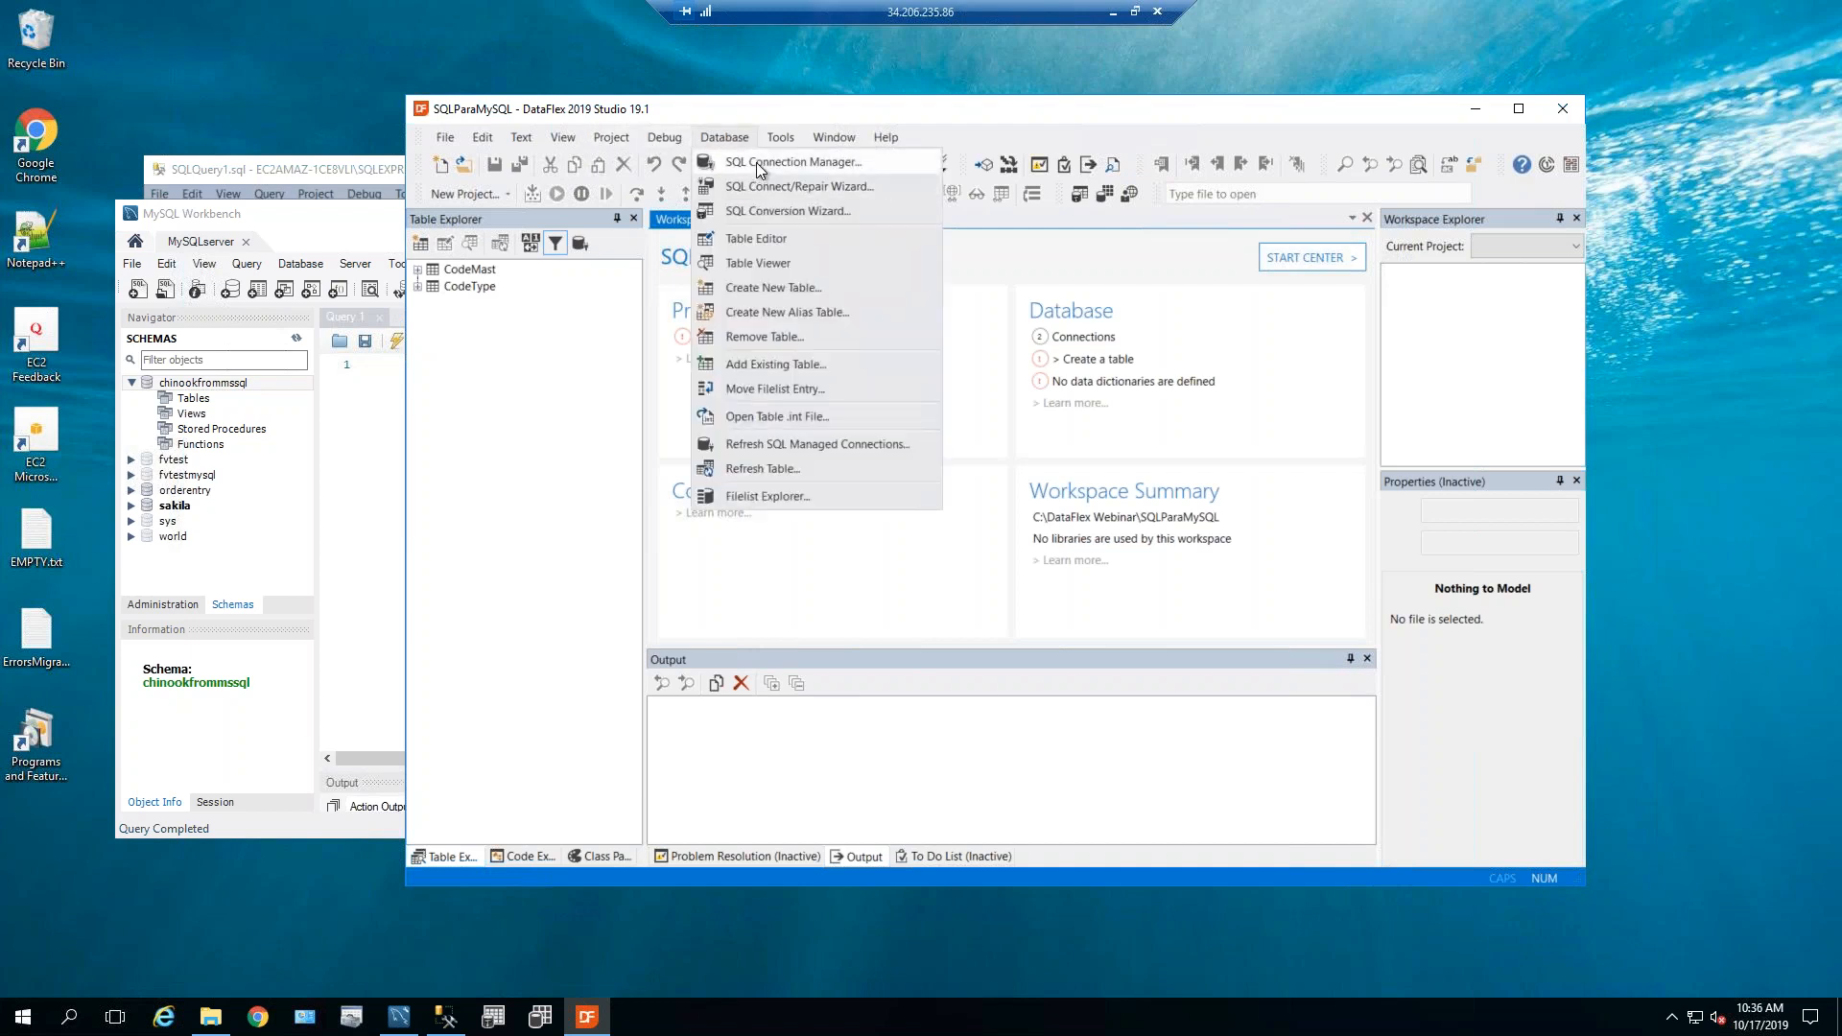
click(755, 163)
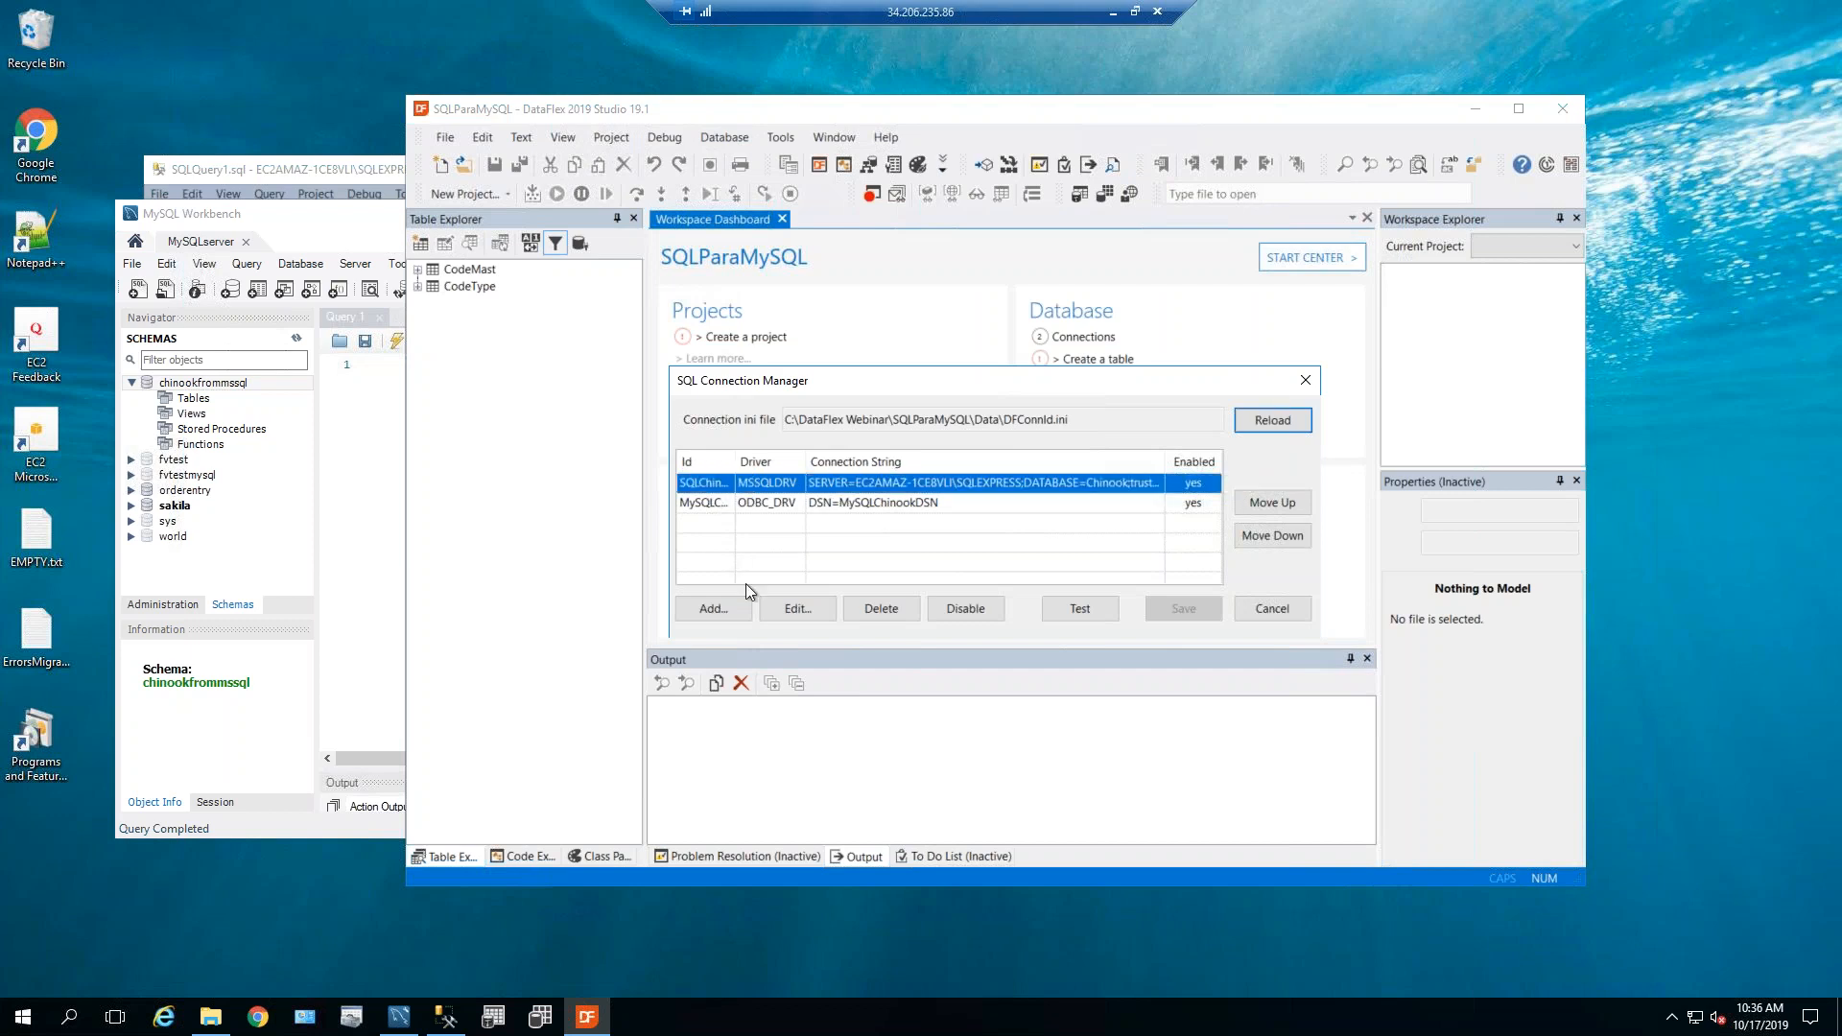
Test the SQLChinookID SQL Server login, then cancel the editor unchanged.
click(800, 608)
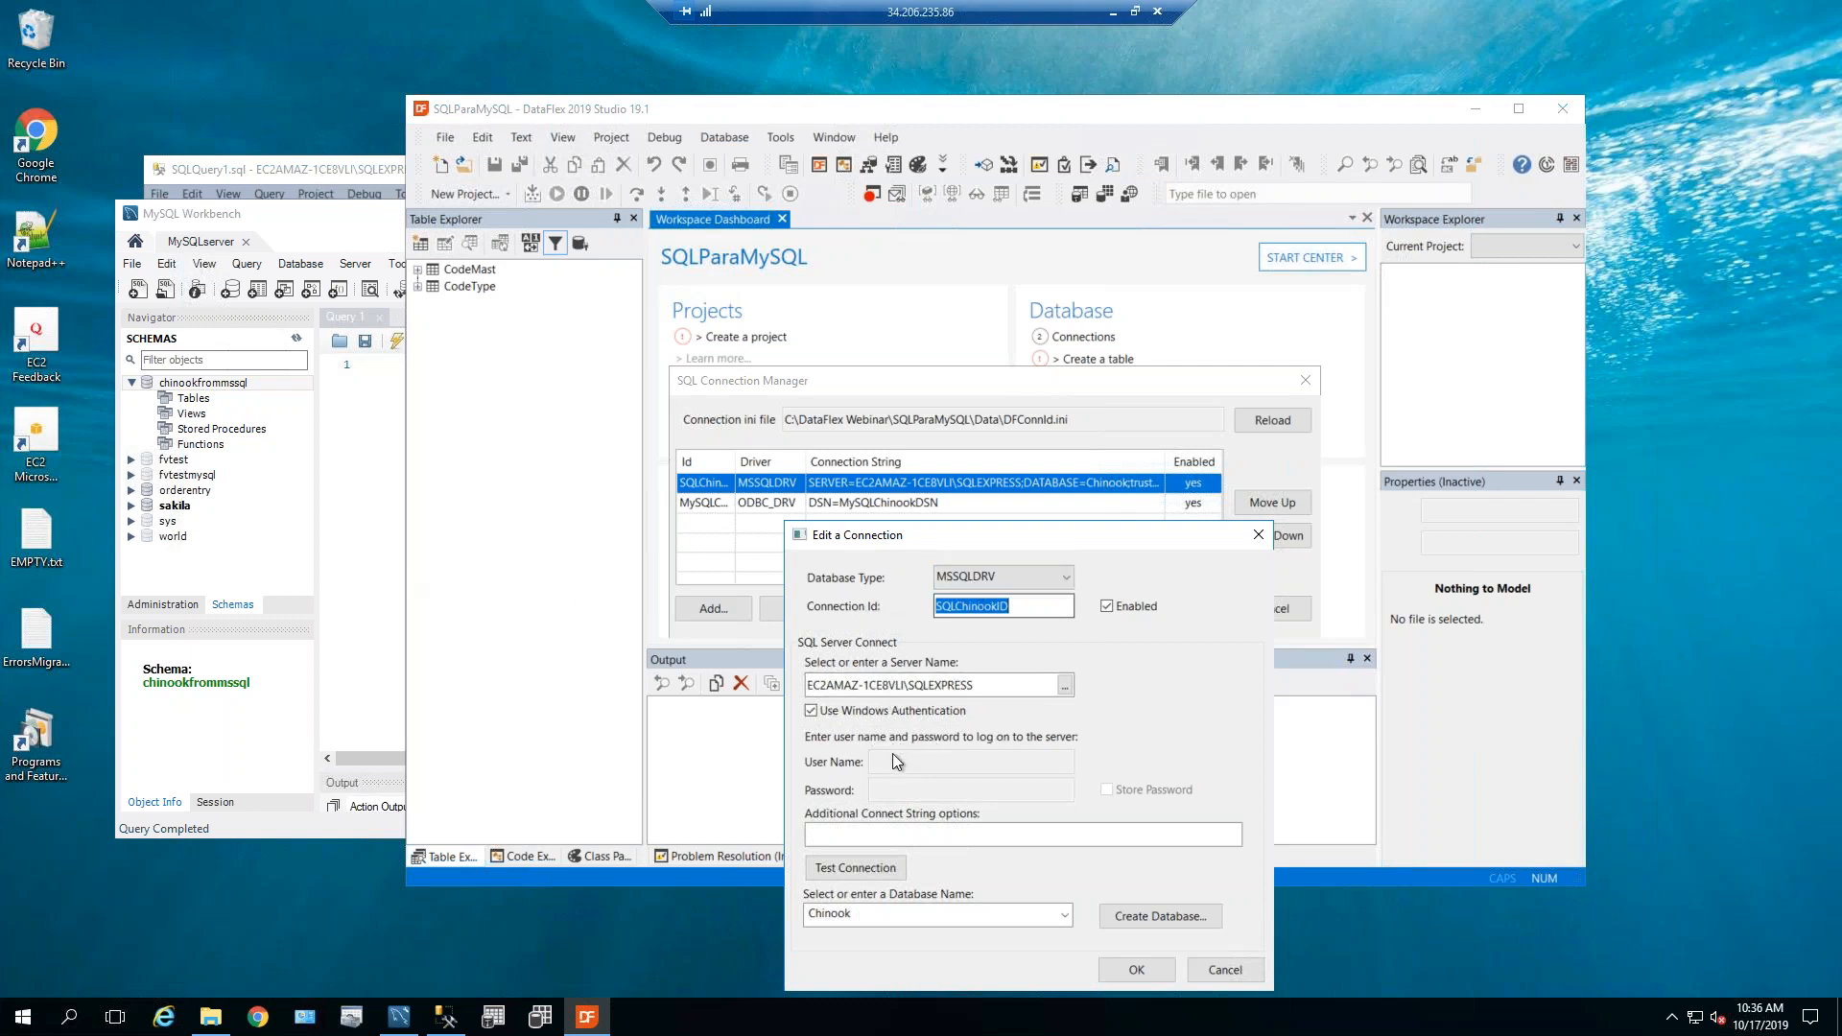
click(850, 871)
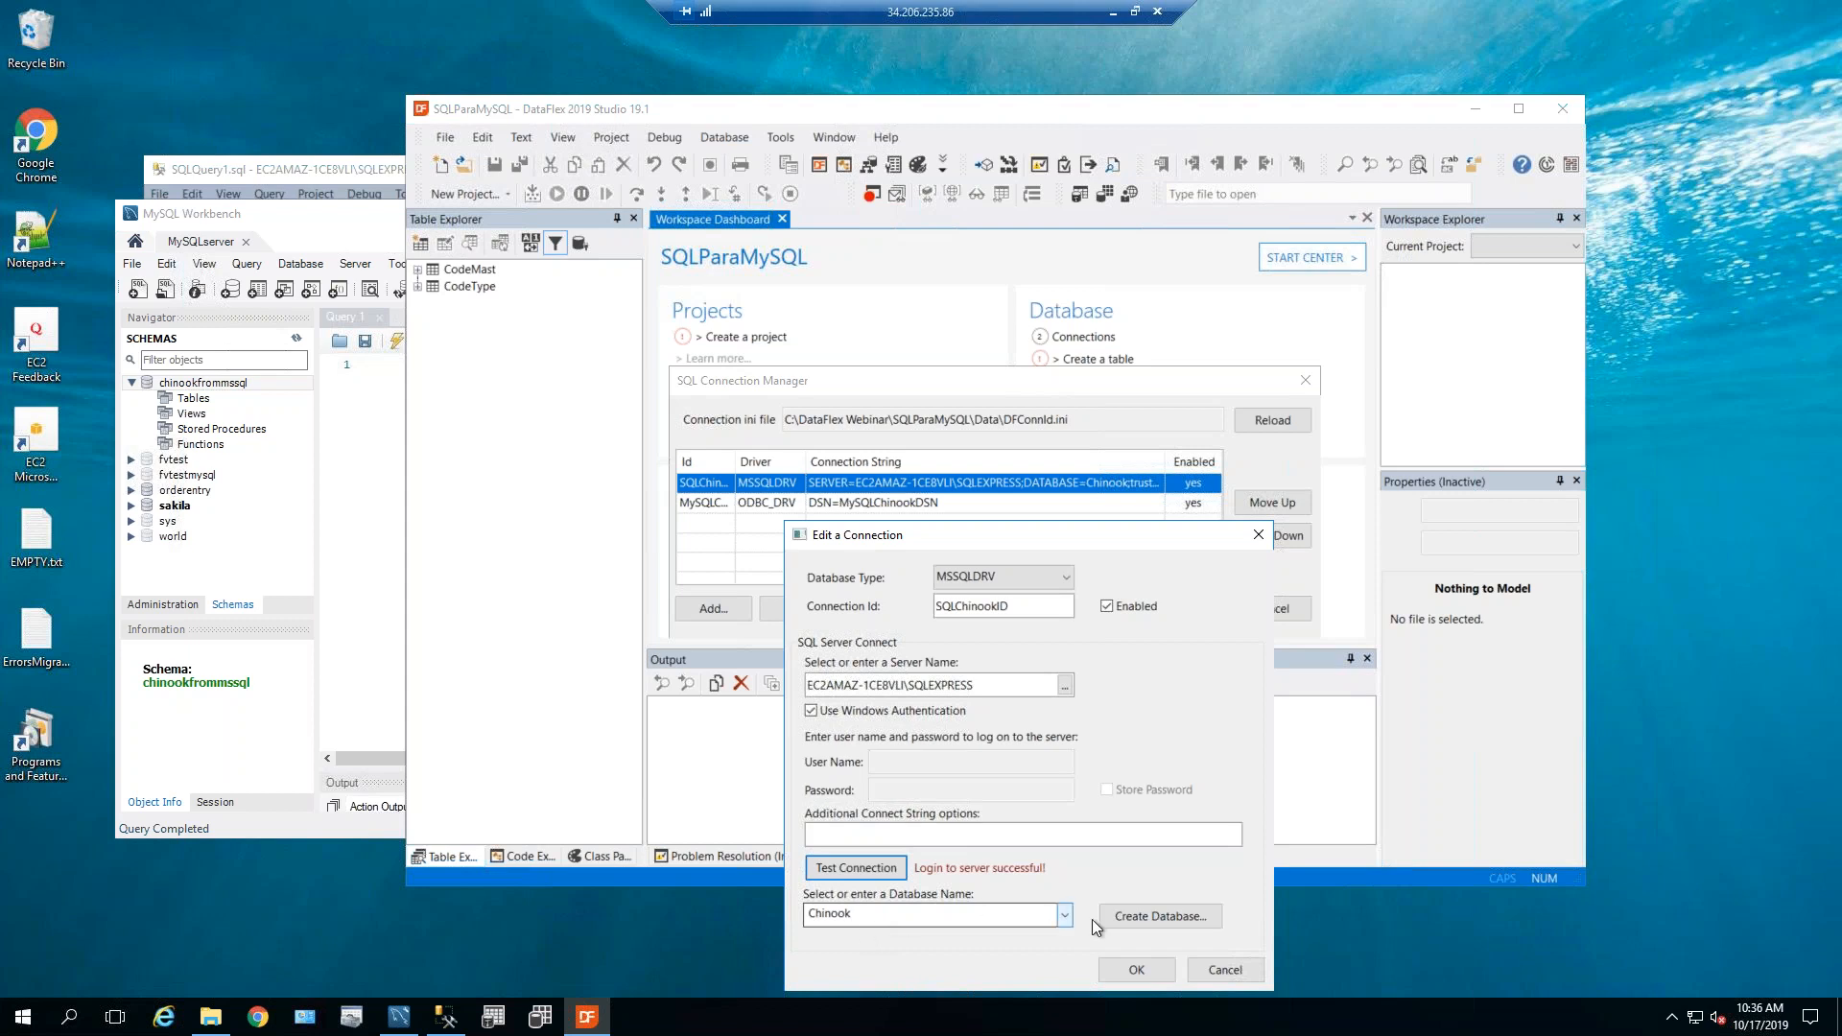
click(1203, 969)
Edit the MySQLChinookID connection and bring up its ODBC Data Source Administrator.
click(713, 506)
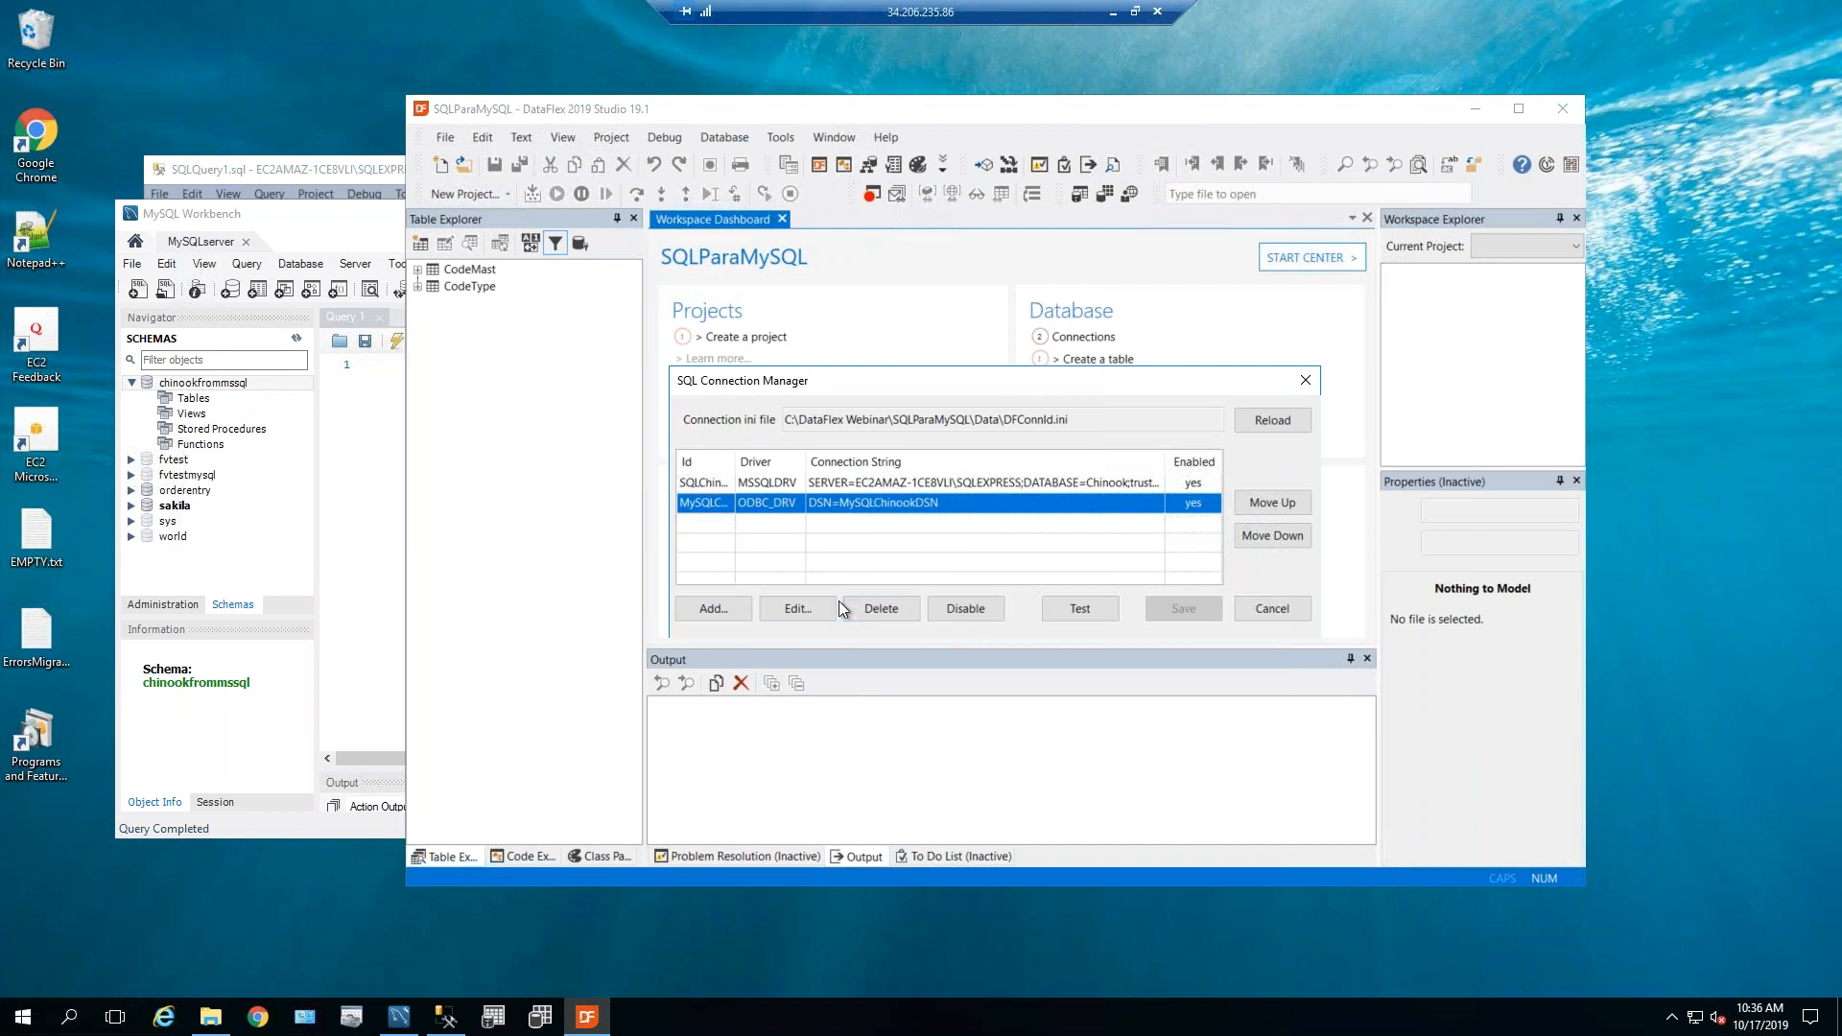
click(796, 608)
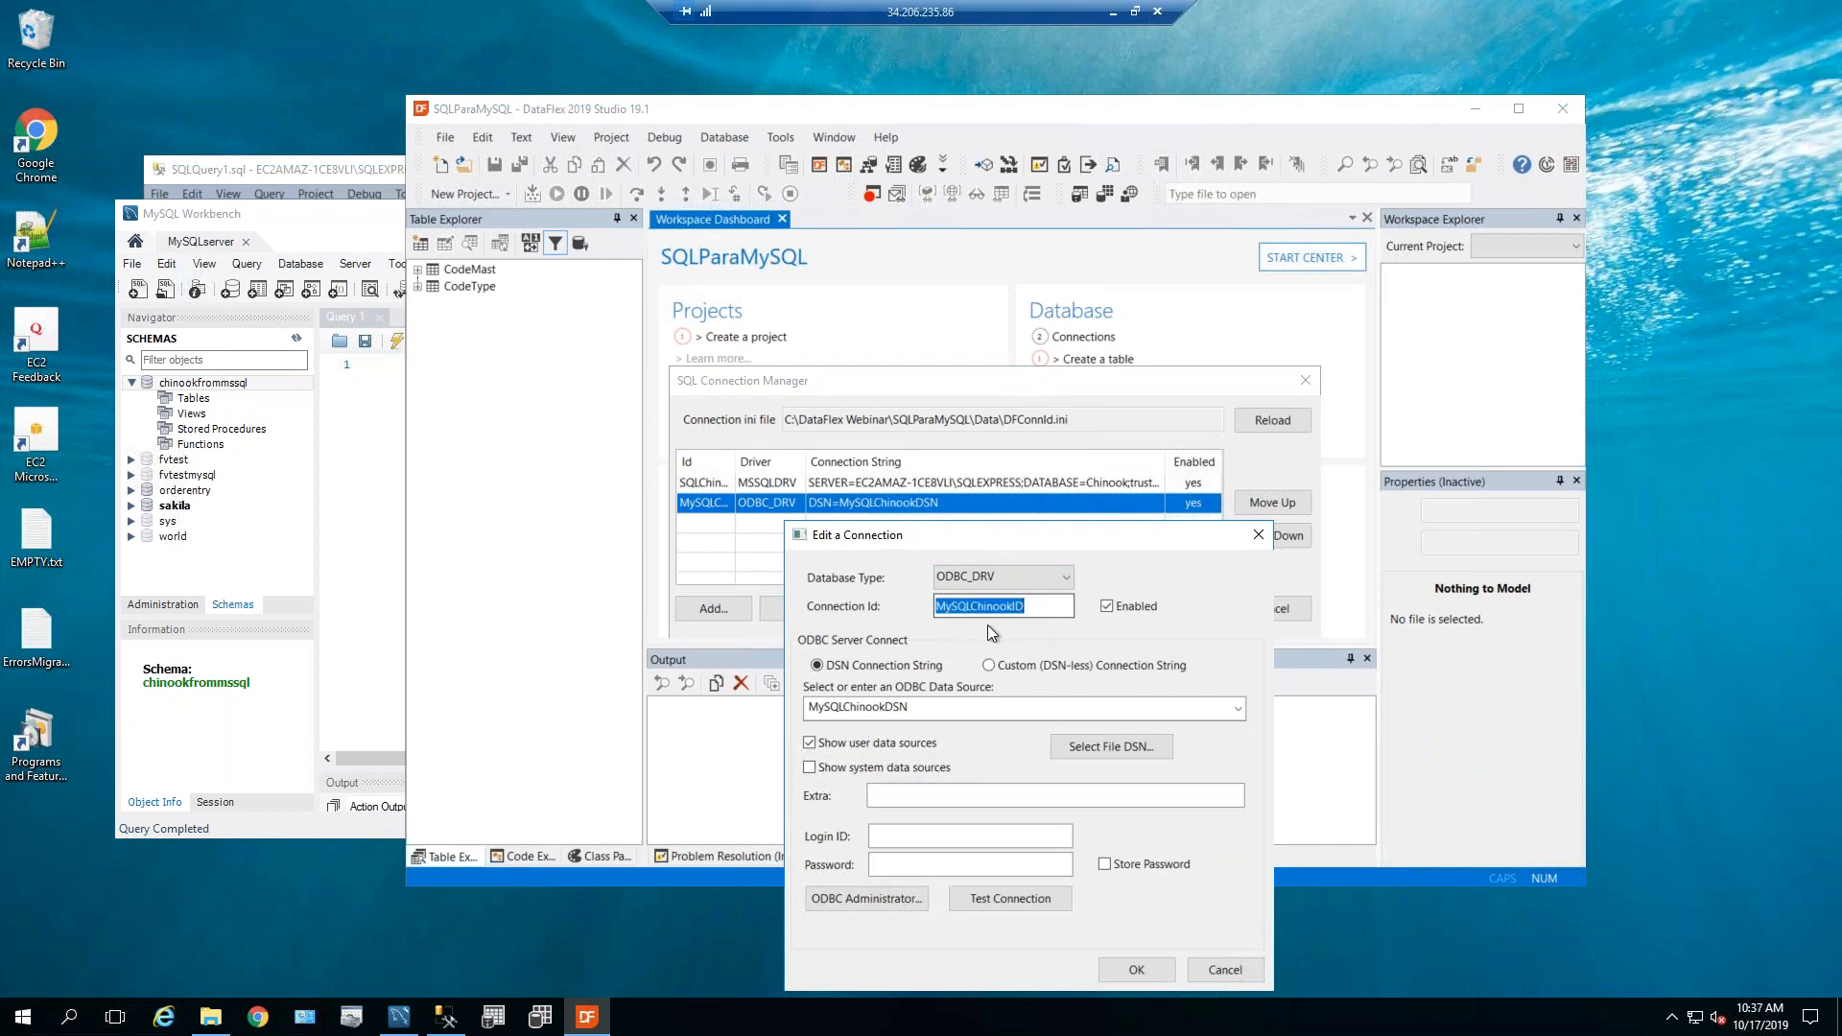
click(351, 1016)
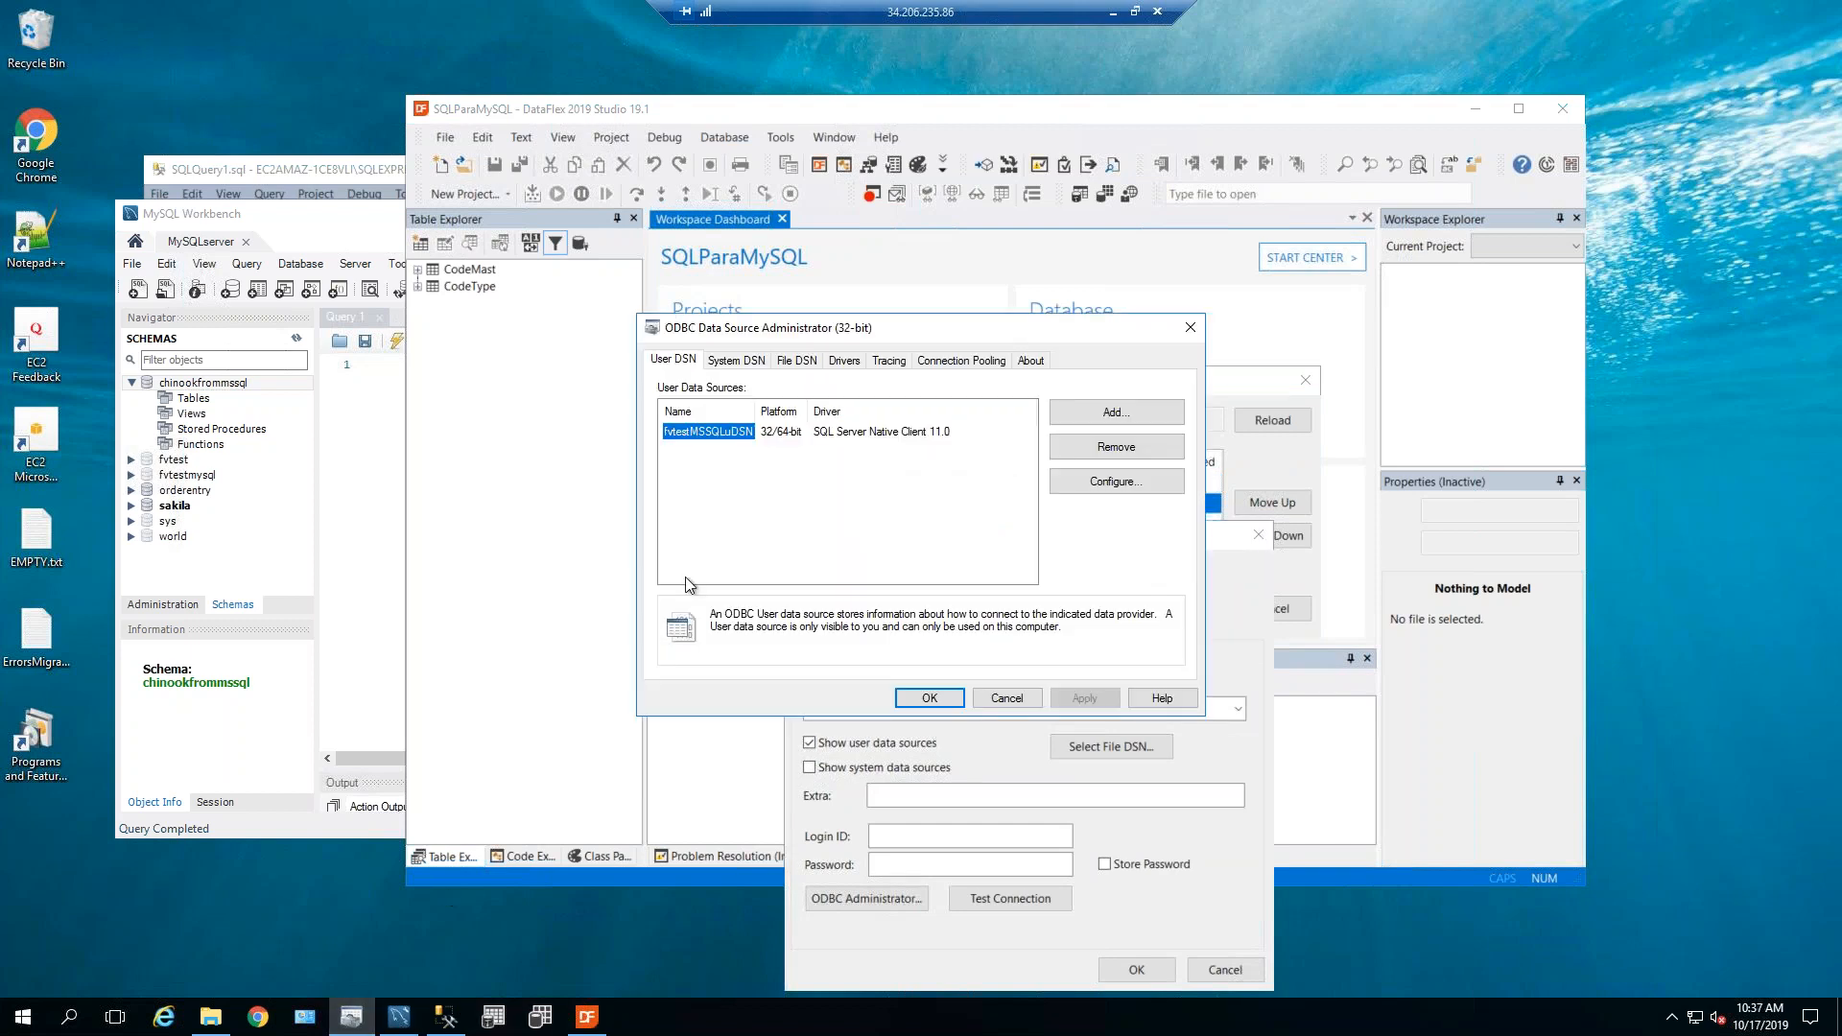
Test the MySQLChinookDSN system data source successfully, then close its configuration and the connection editor.
click(737, 359)
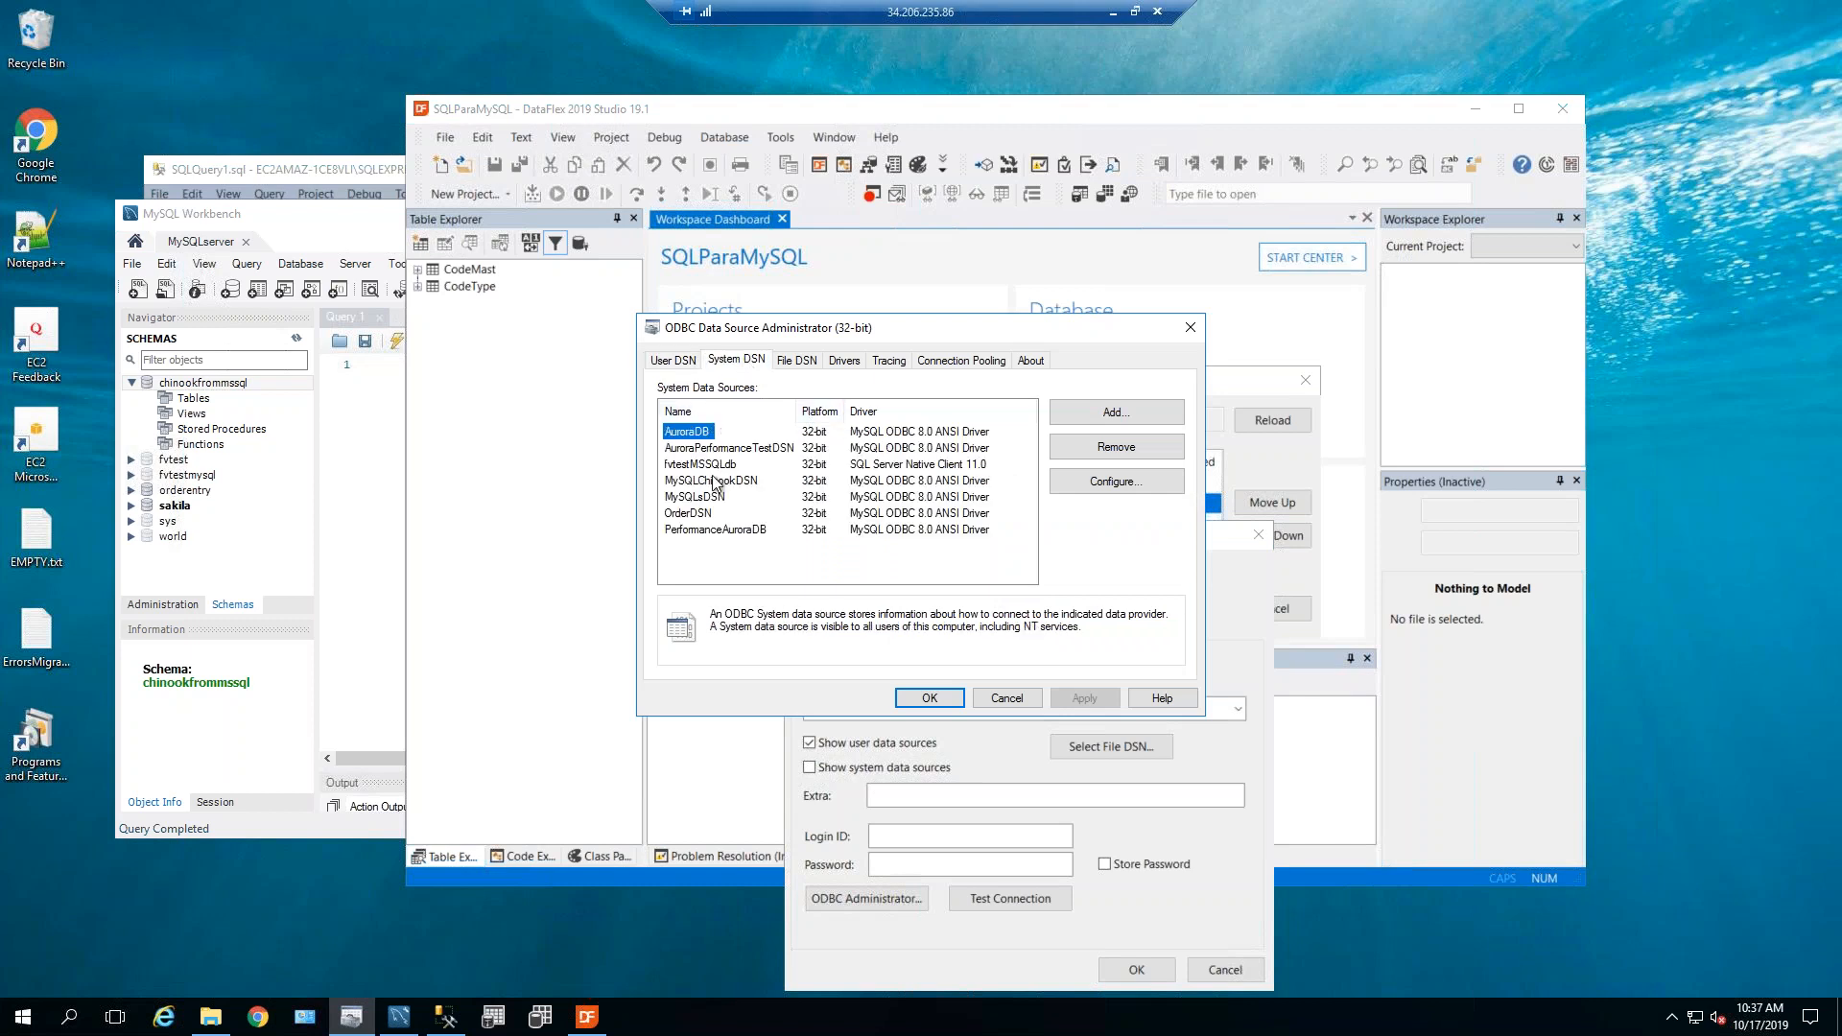
click(713, 482)
drag(887, 334, 326, 331)
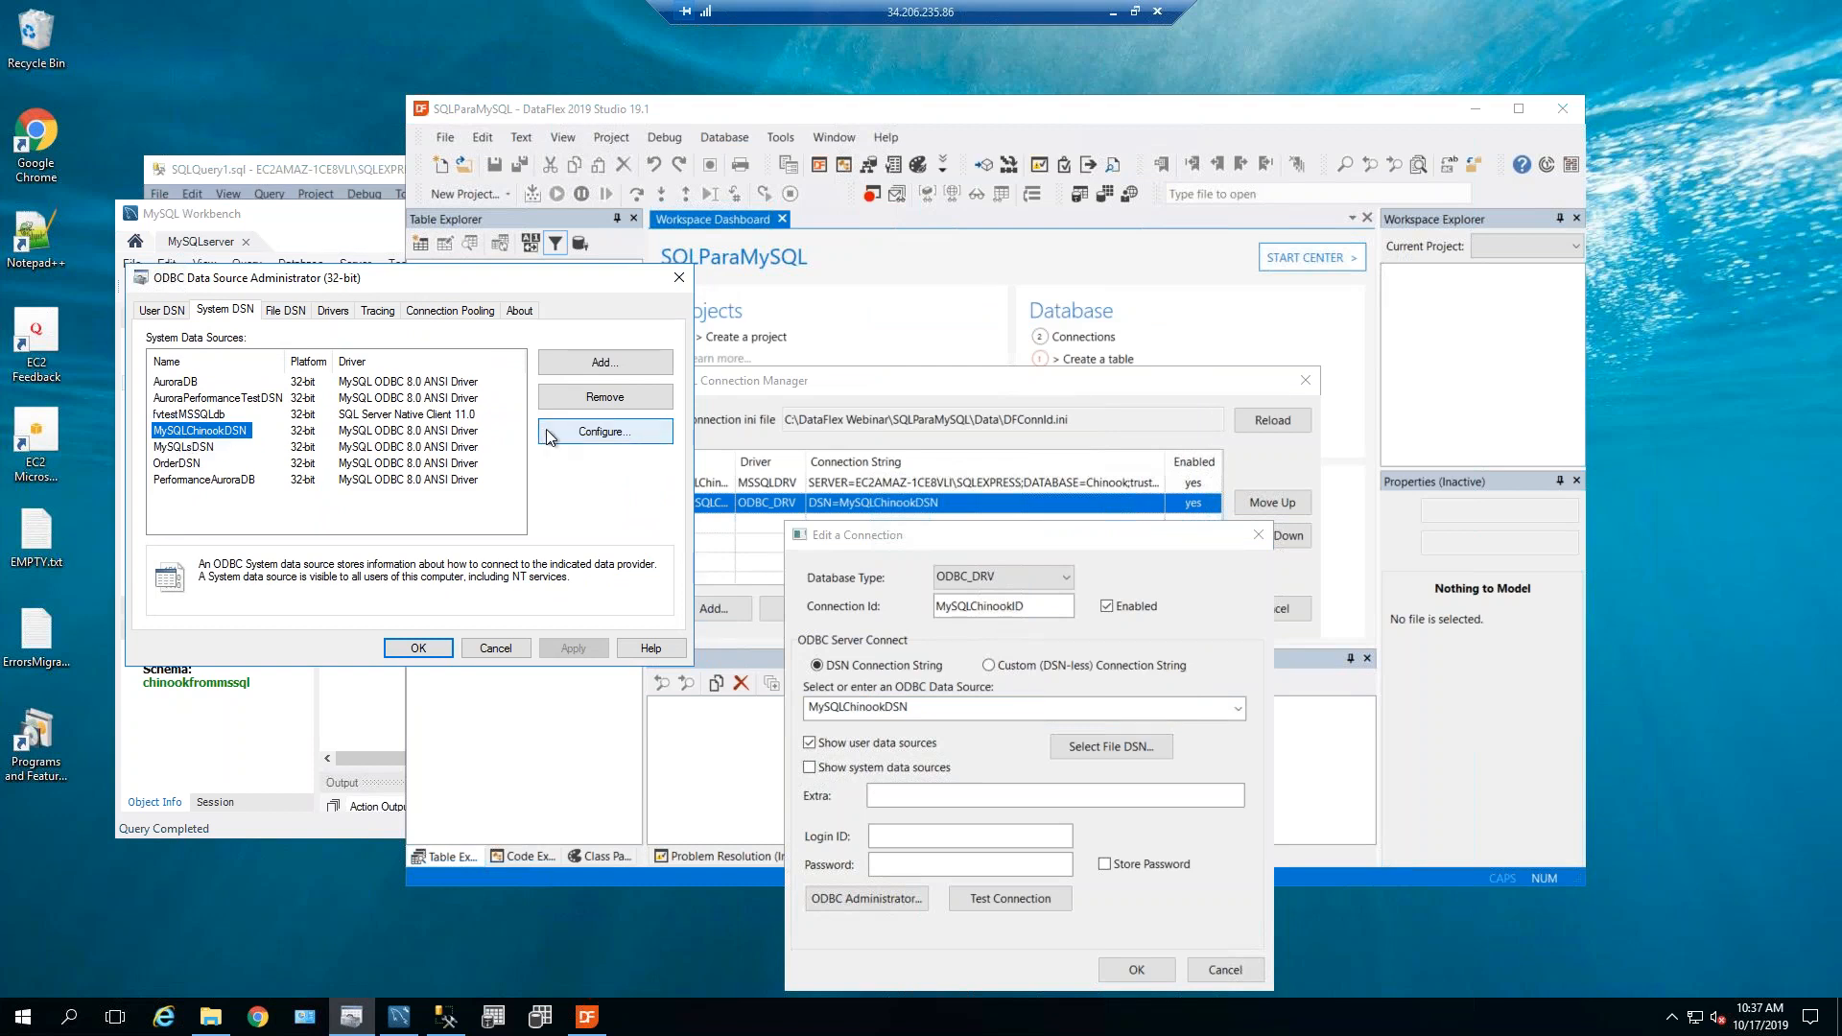
click(624, 432)
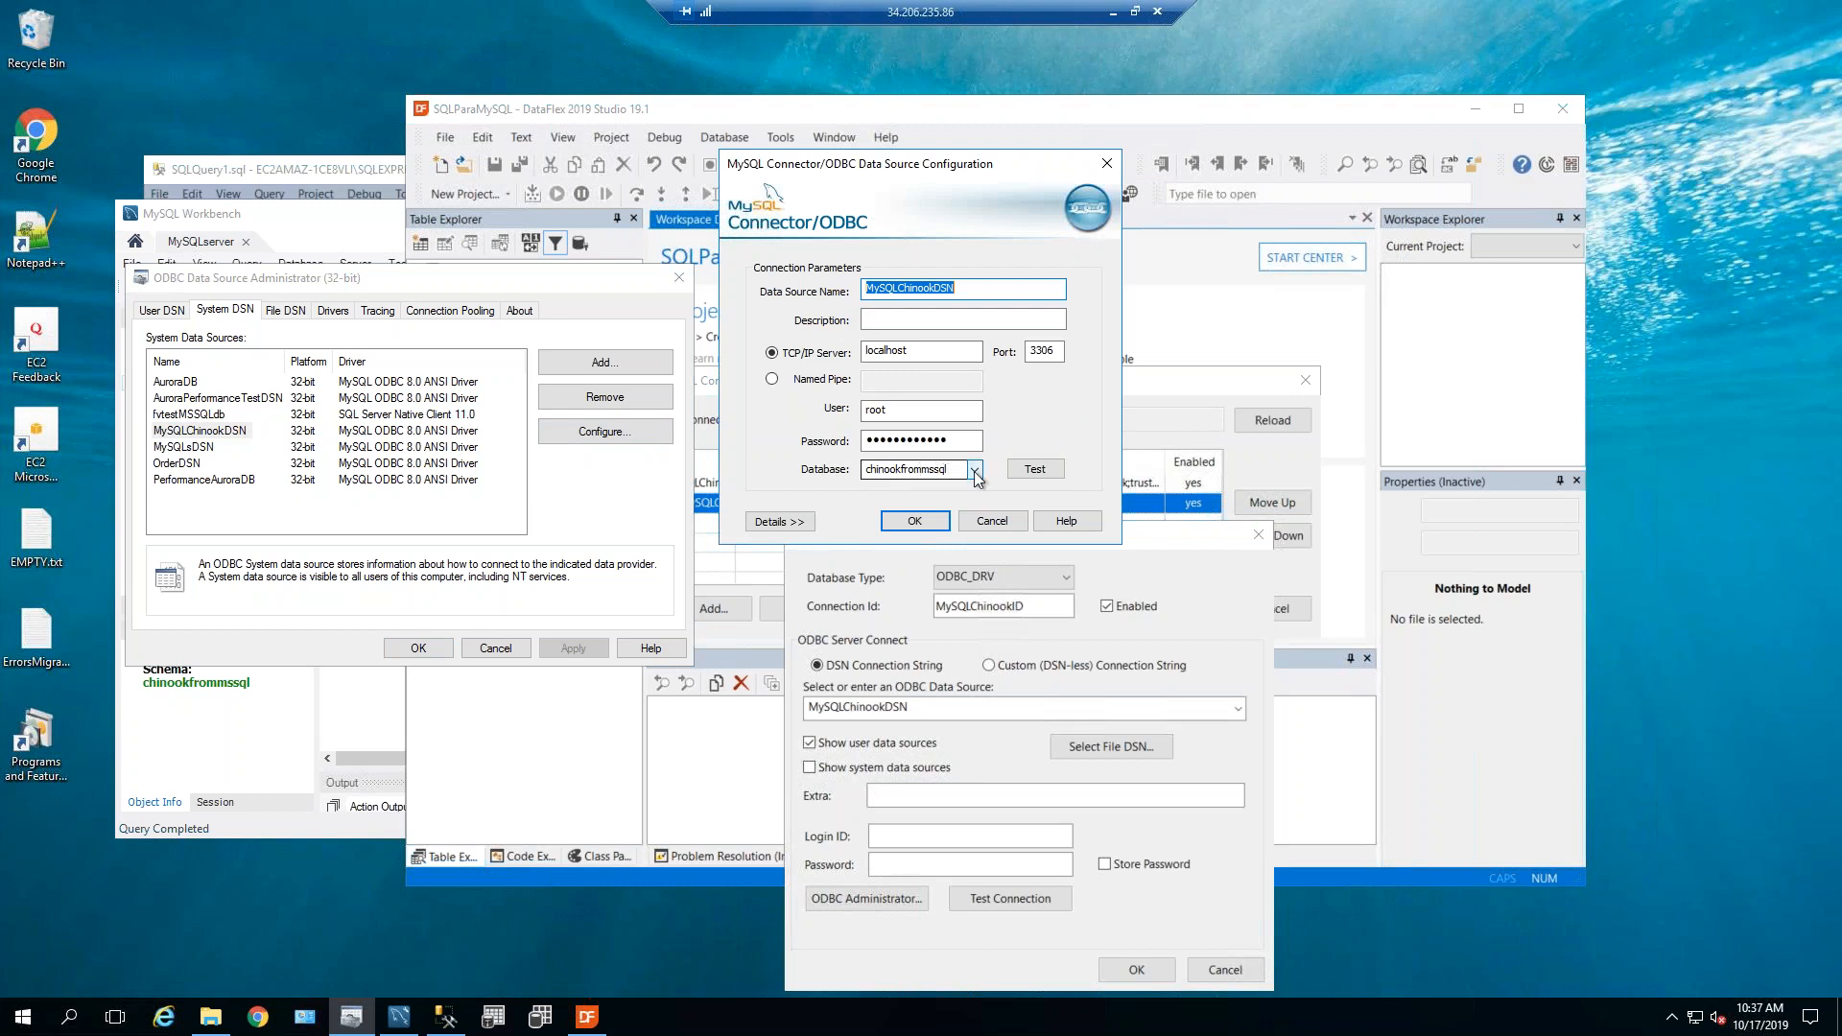
click(1033, 470)
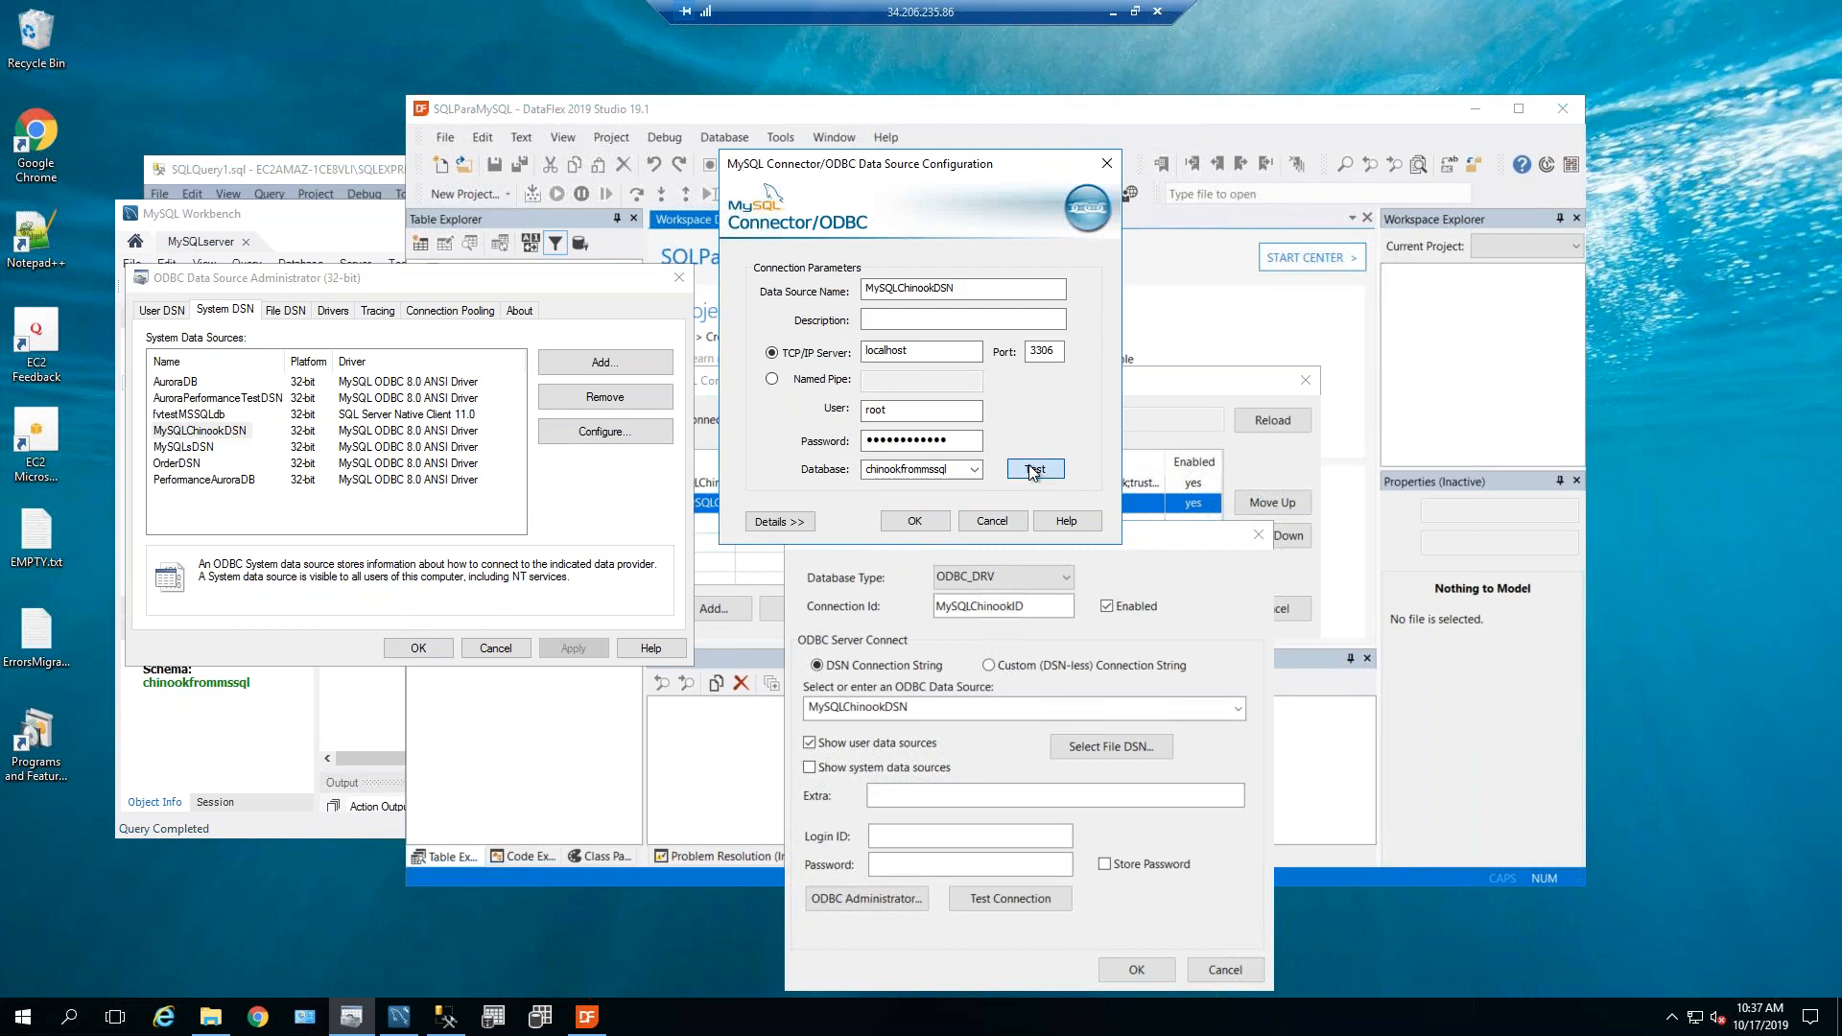
click(950, 573)
click(990, 520)
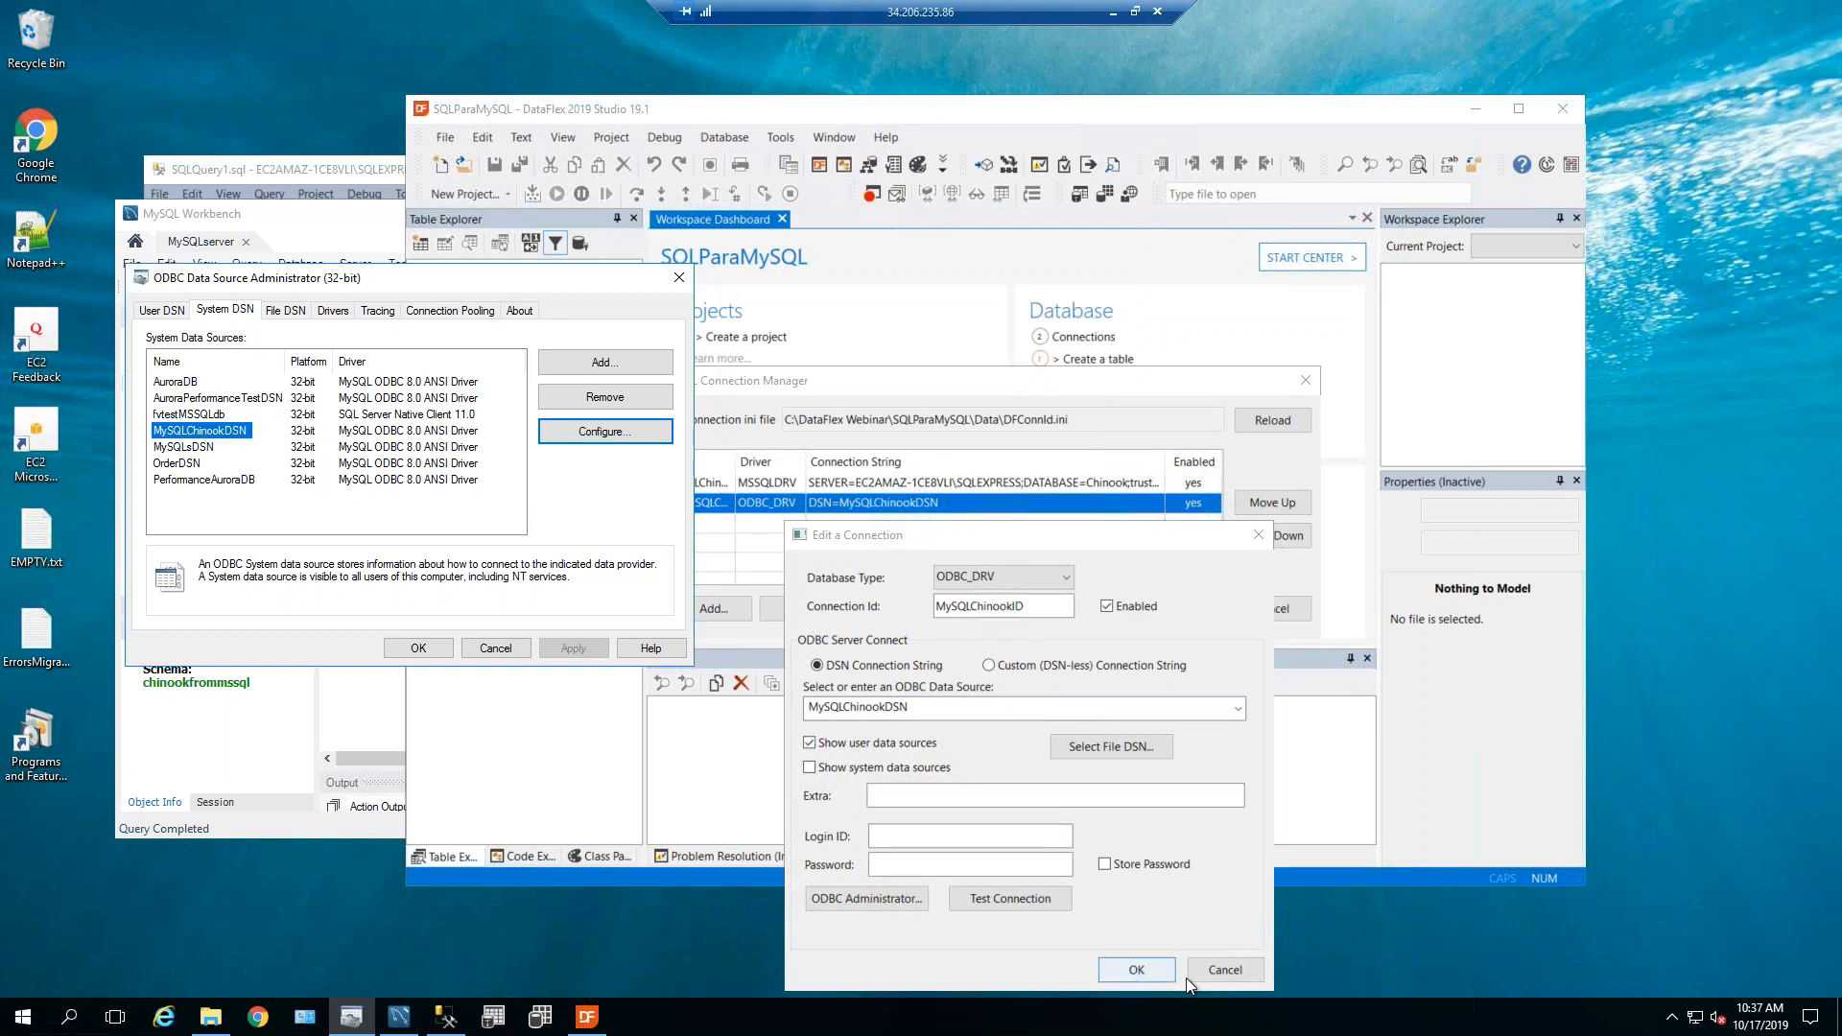
click(1230, 972)
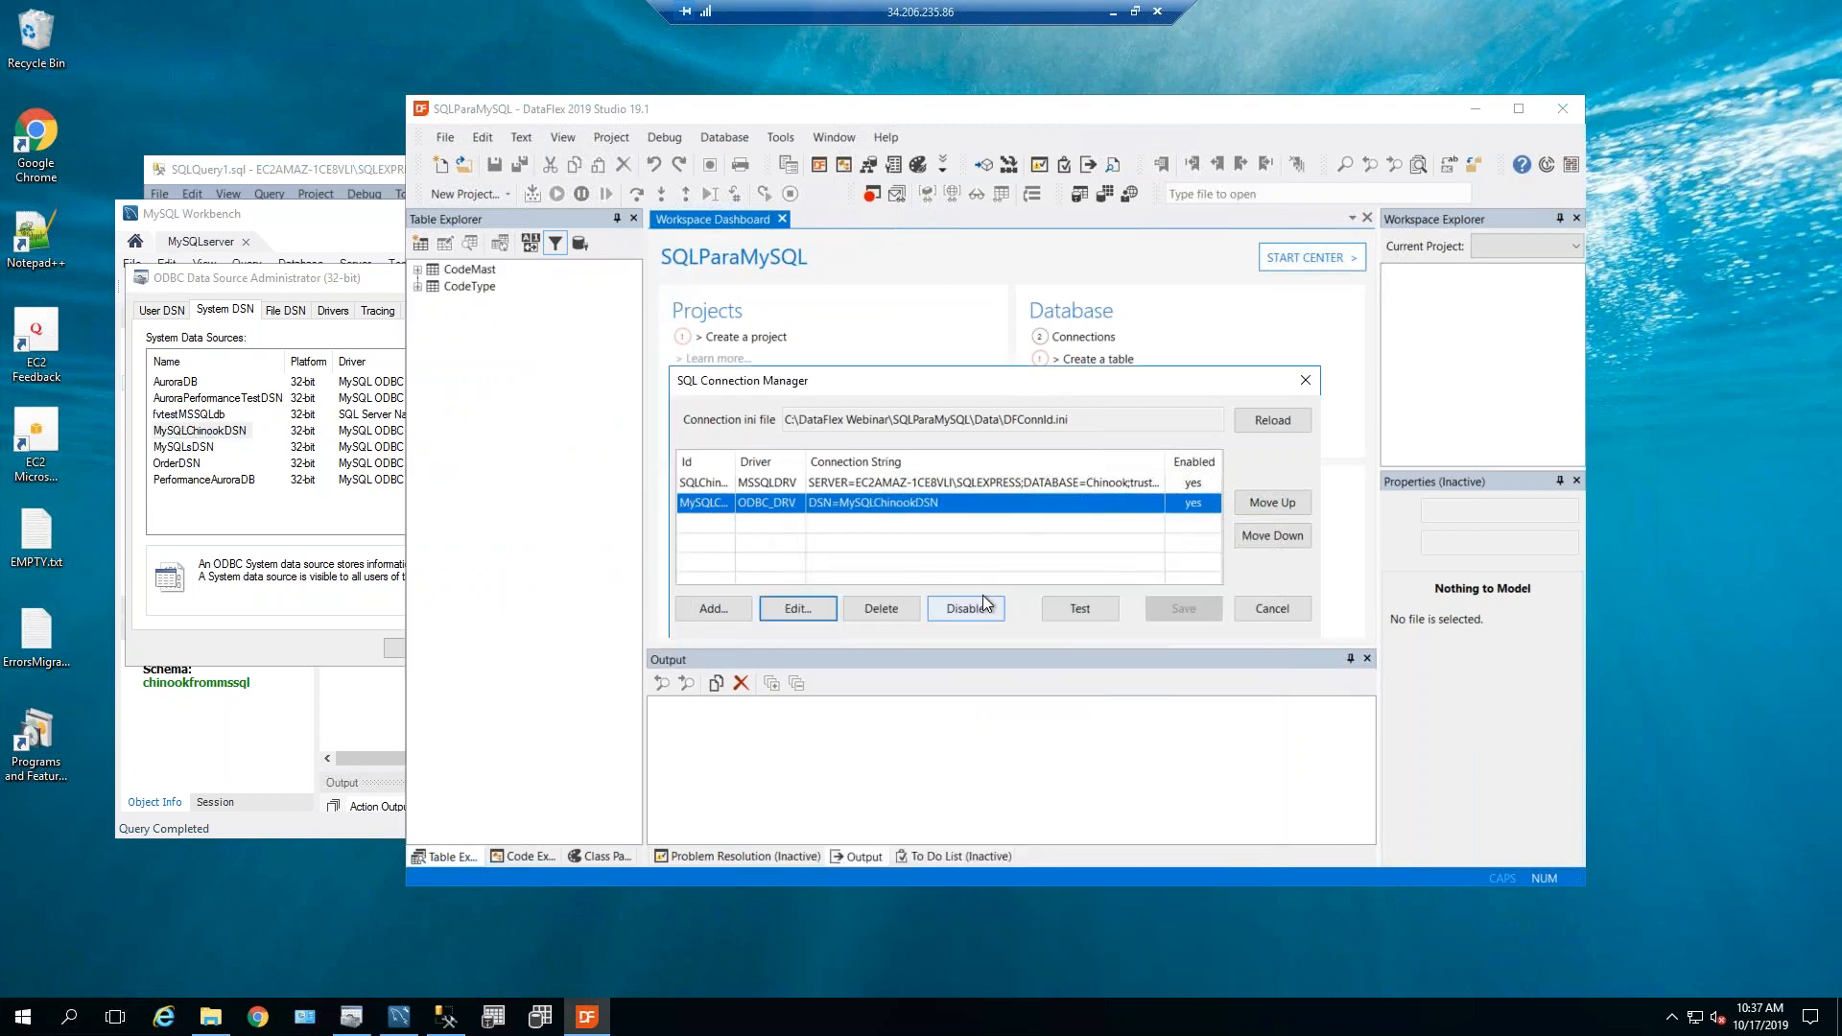
Close the SQL Connection Manager, reopen it from the Database menu, and close it again.
click(1257, 608)
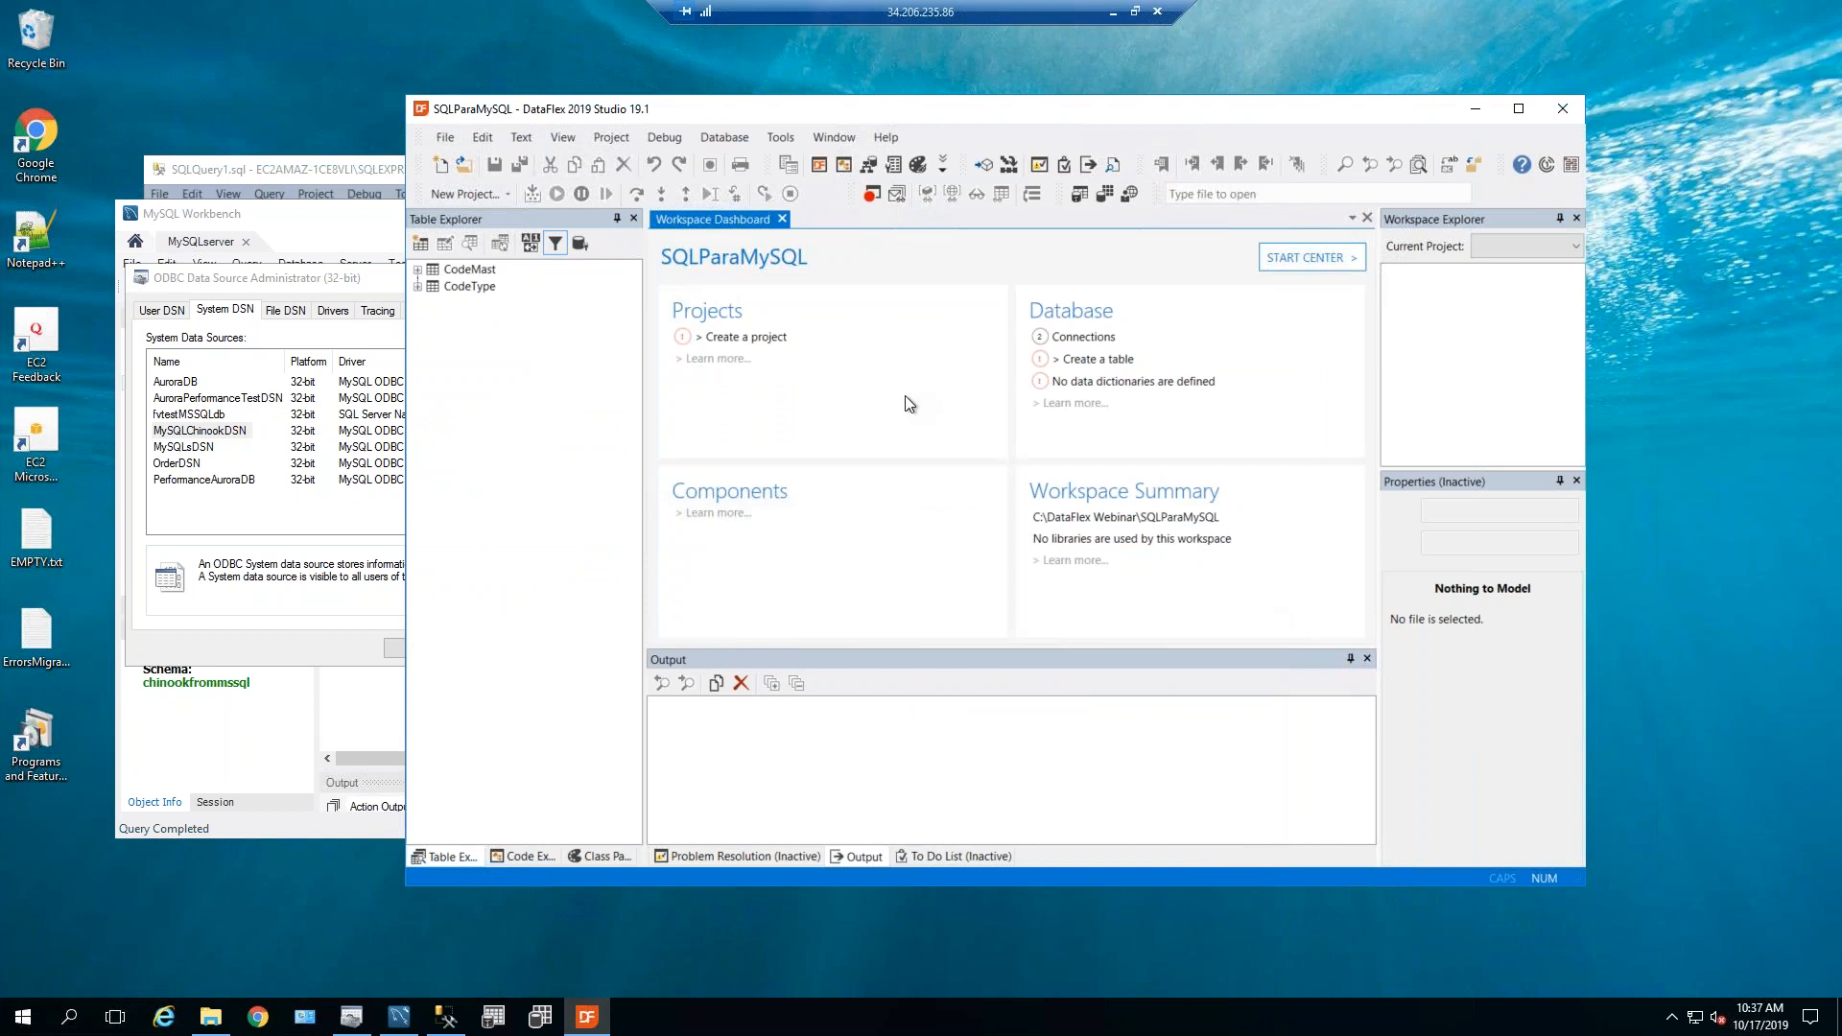
click(704, 138)
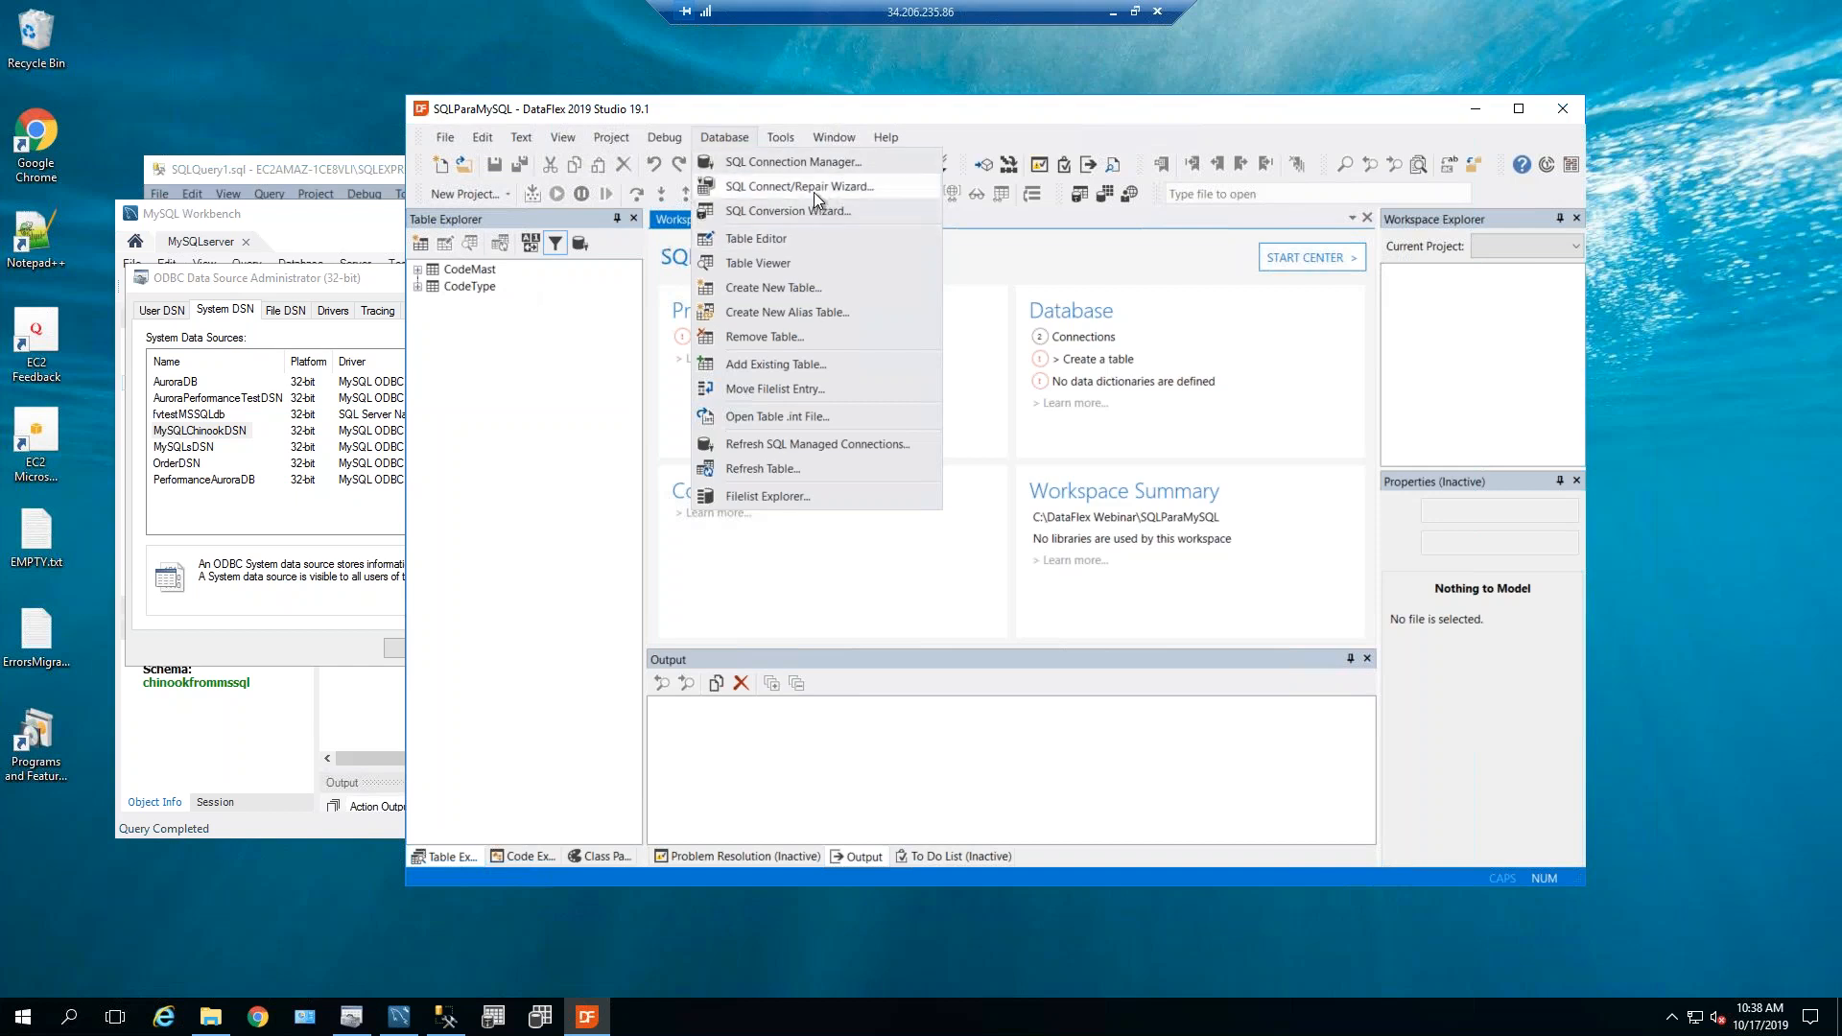
click(804, 159)
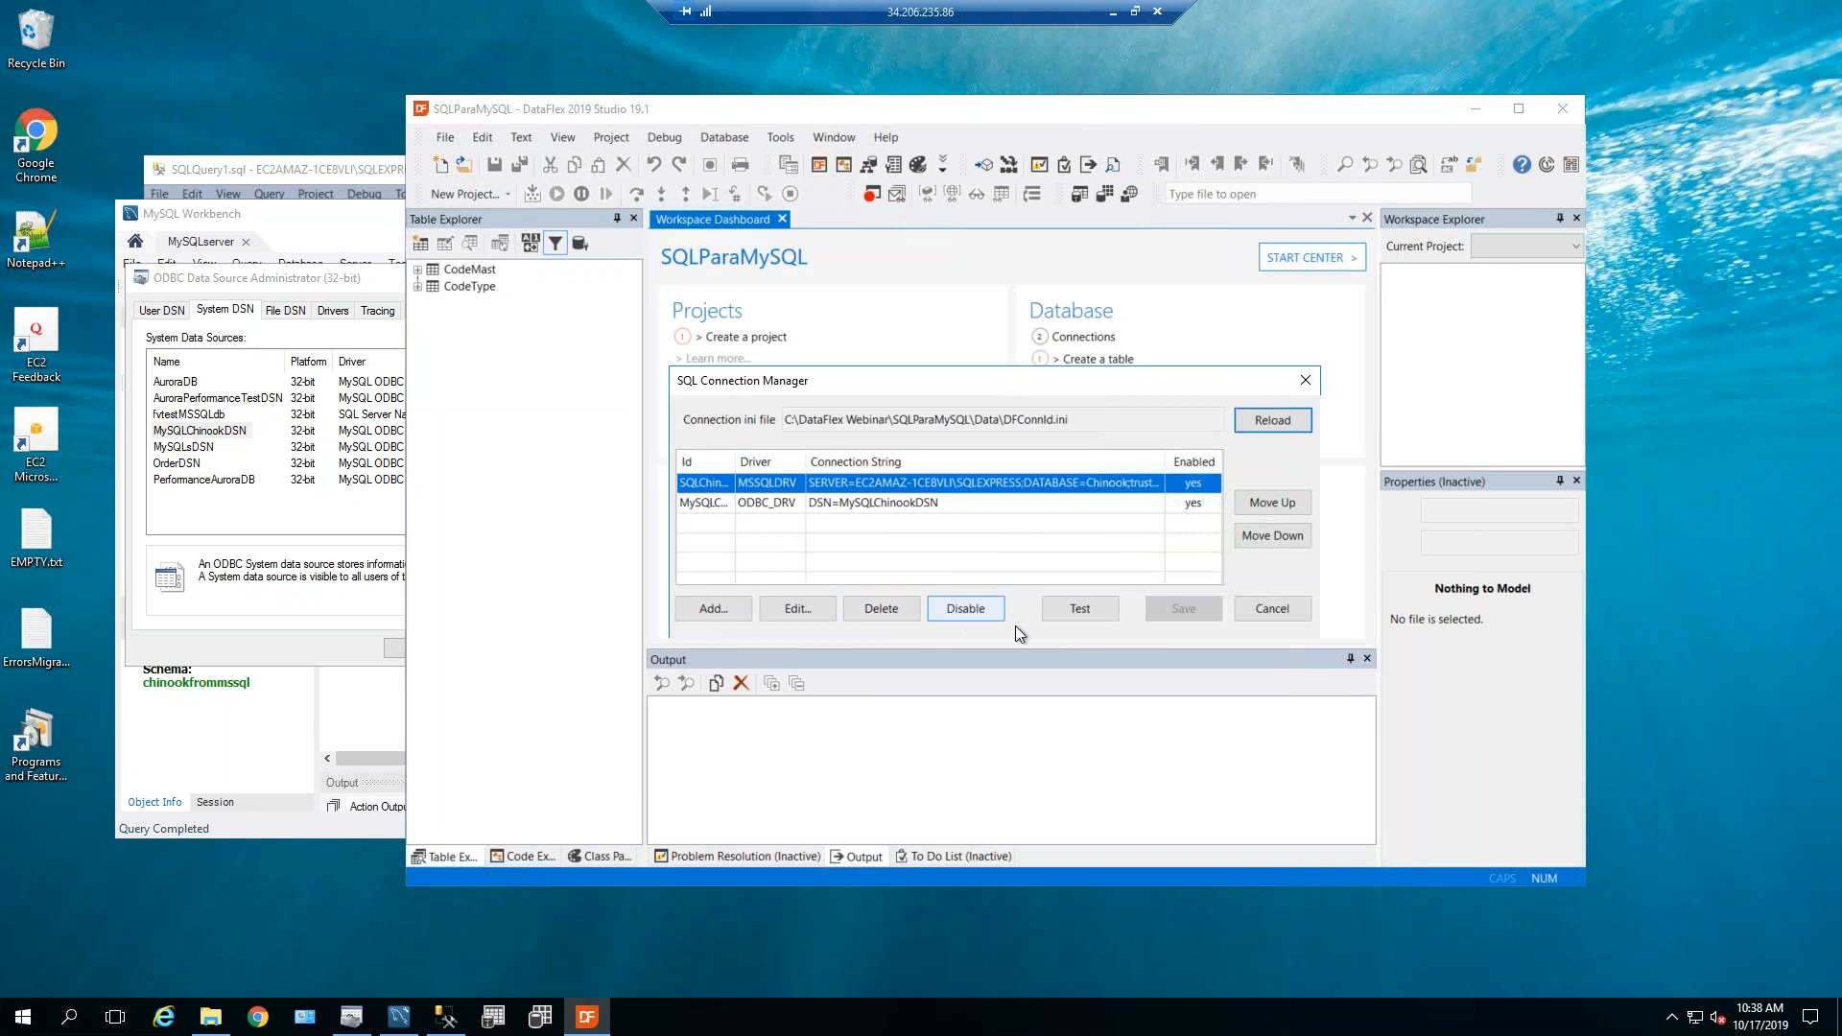
click(1304, 612)
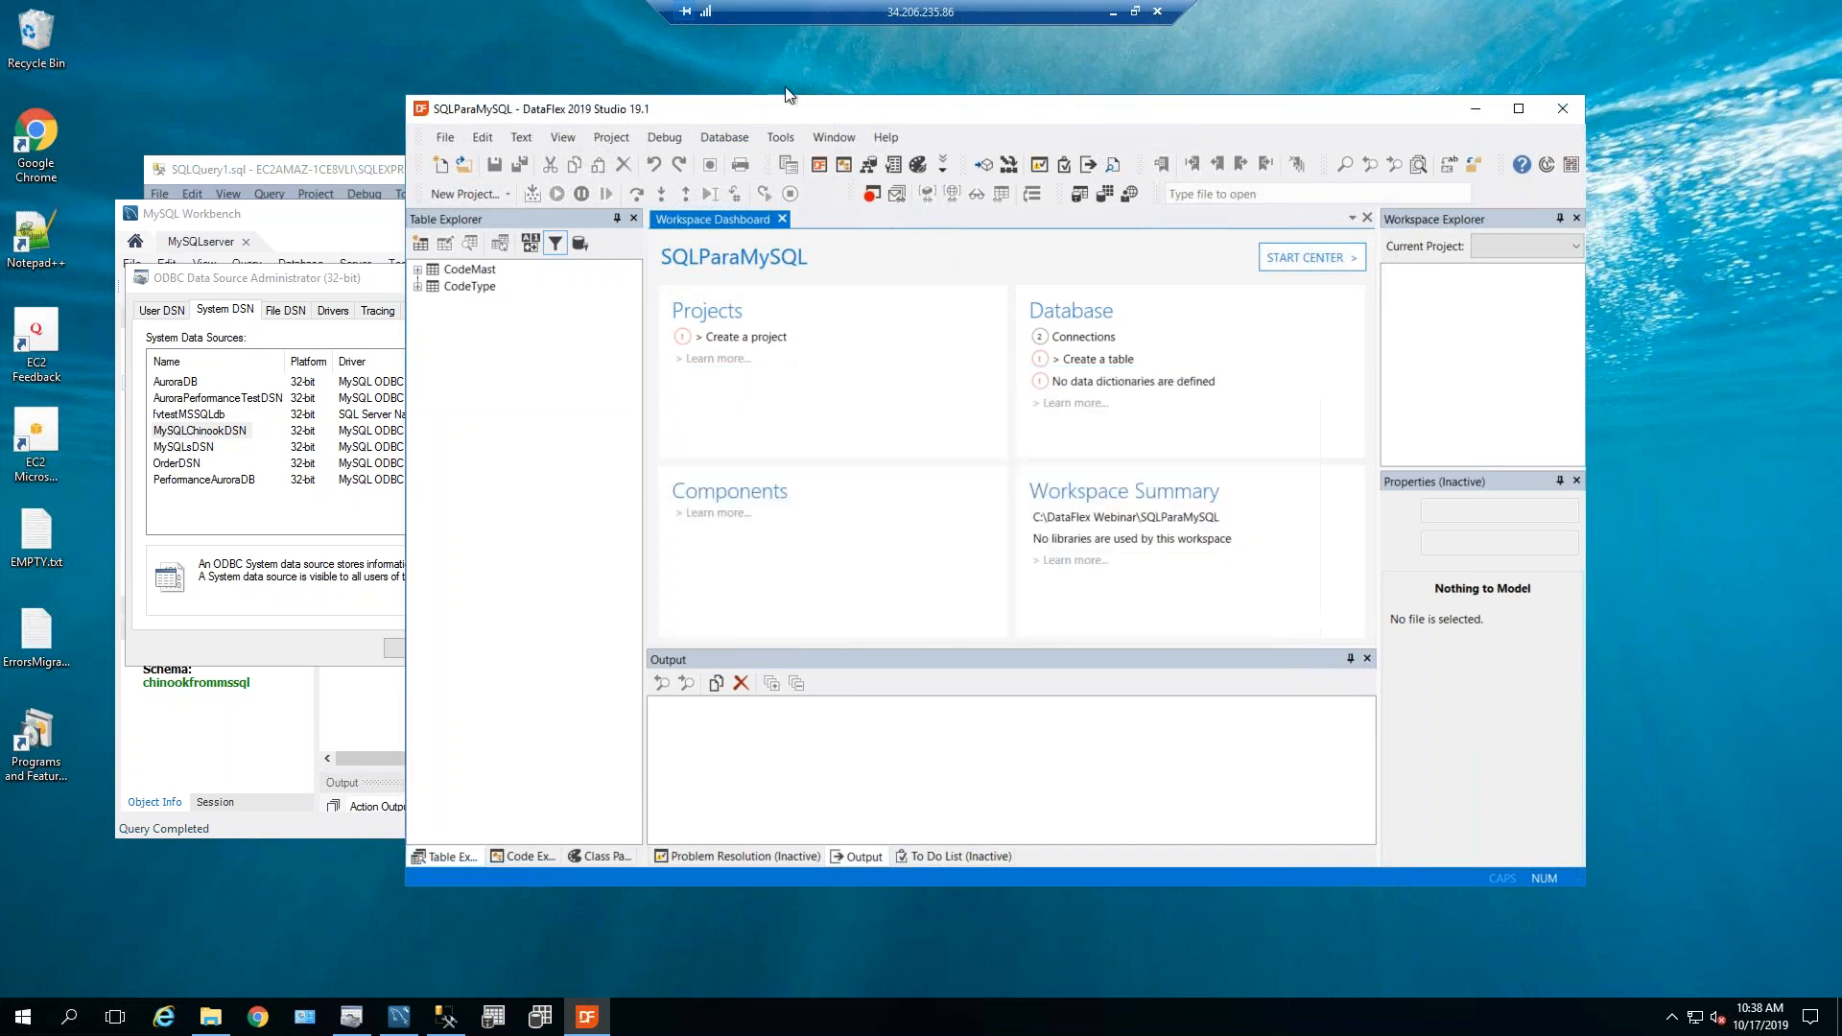
Start the SQL Connect/Repair Wizard using connection id SQLChinookID and the Connect New option.
click(726, 132)
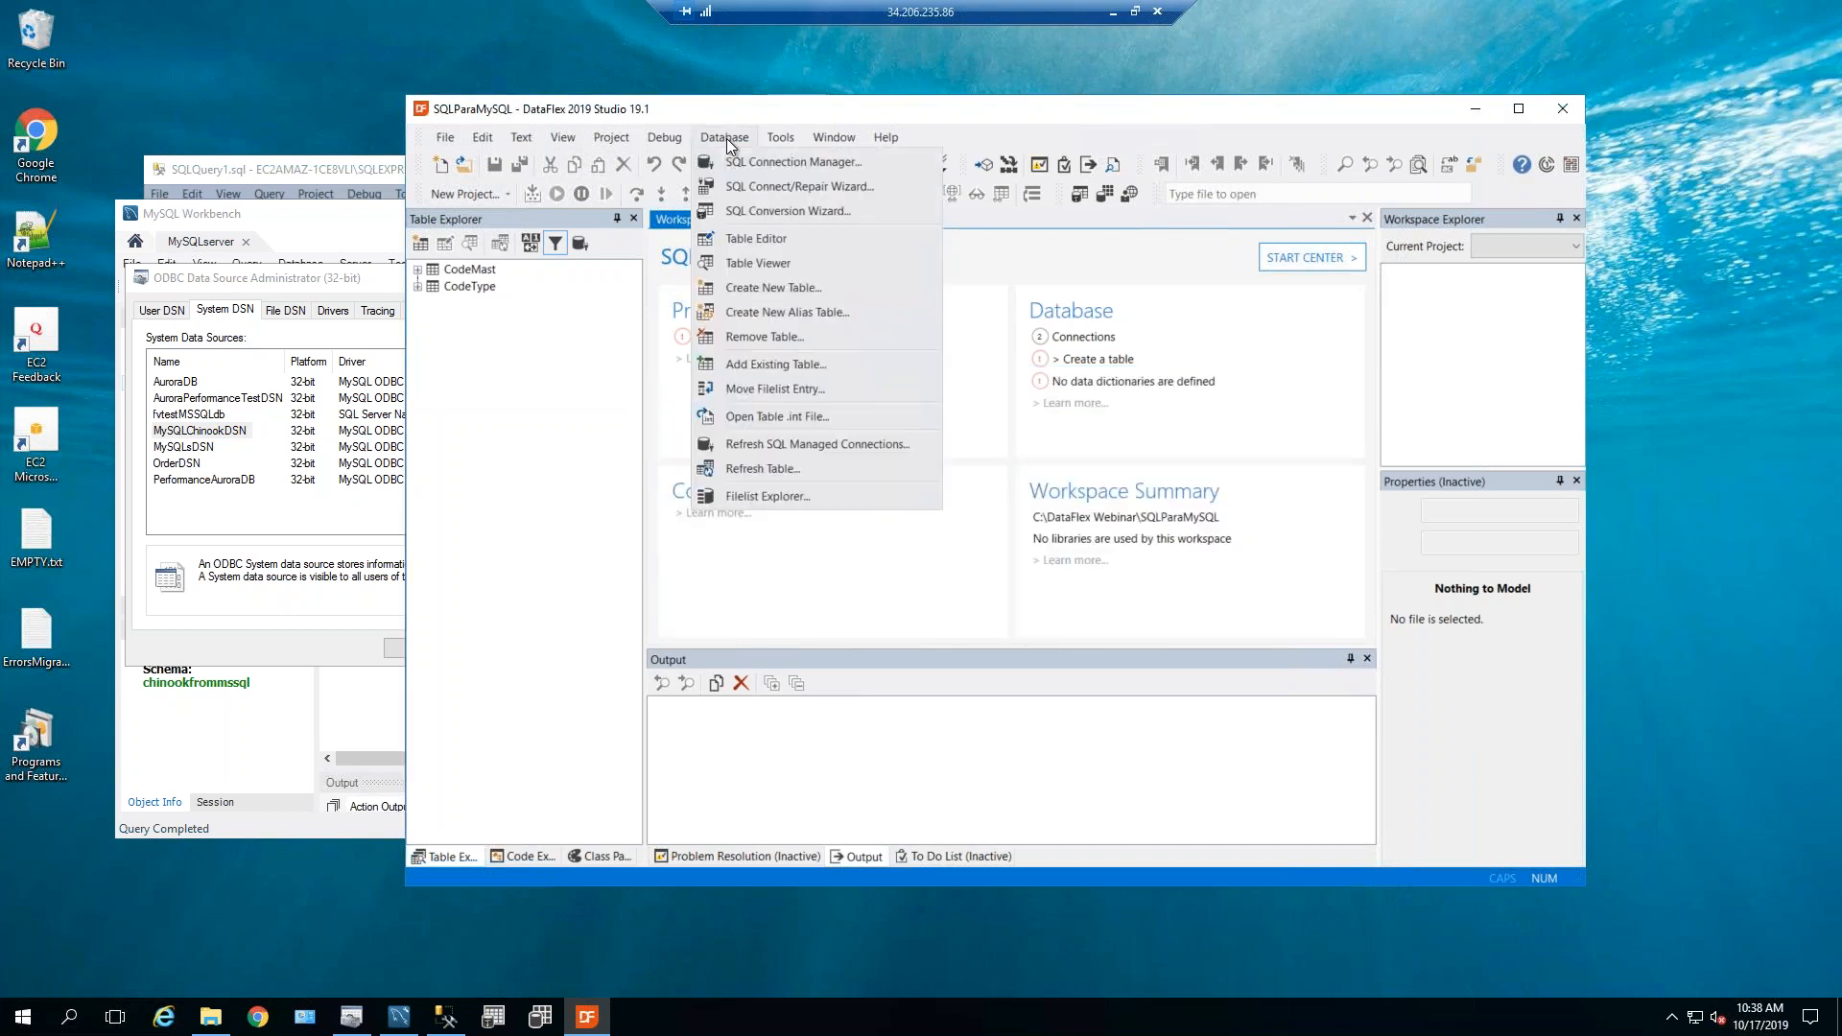
click(754, 190)
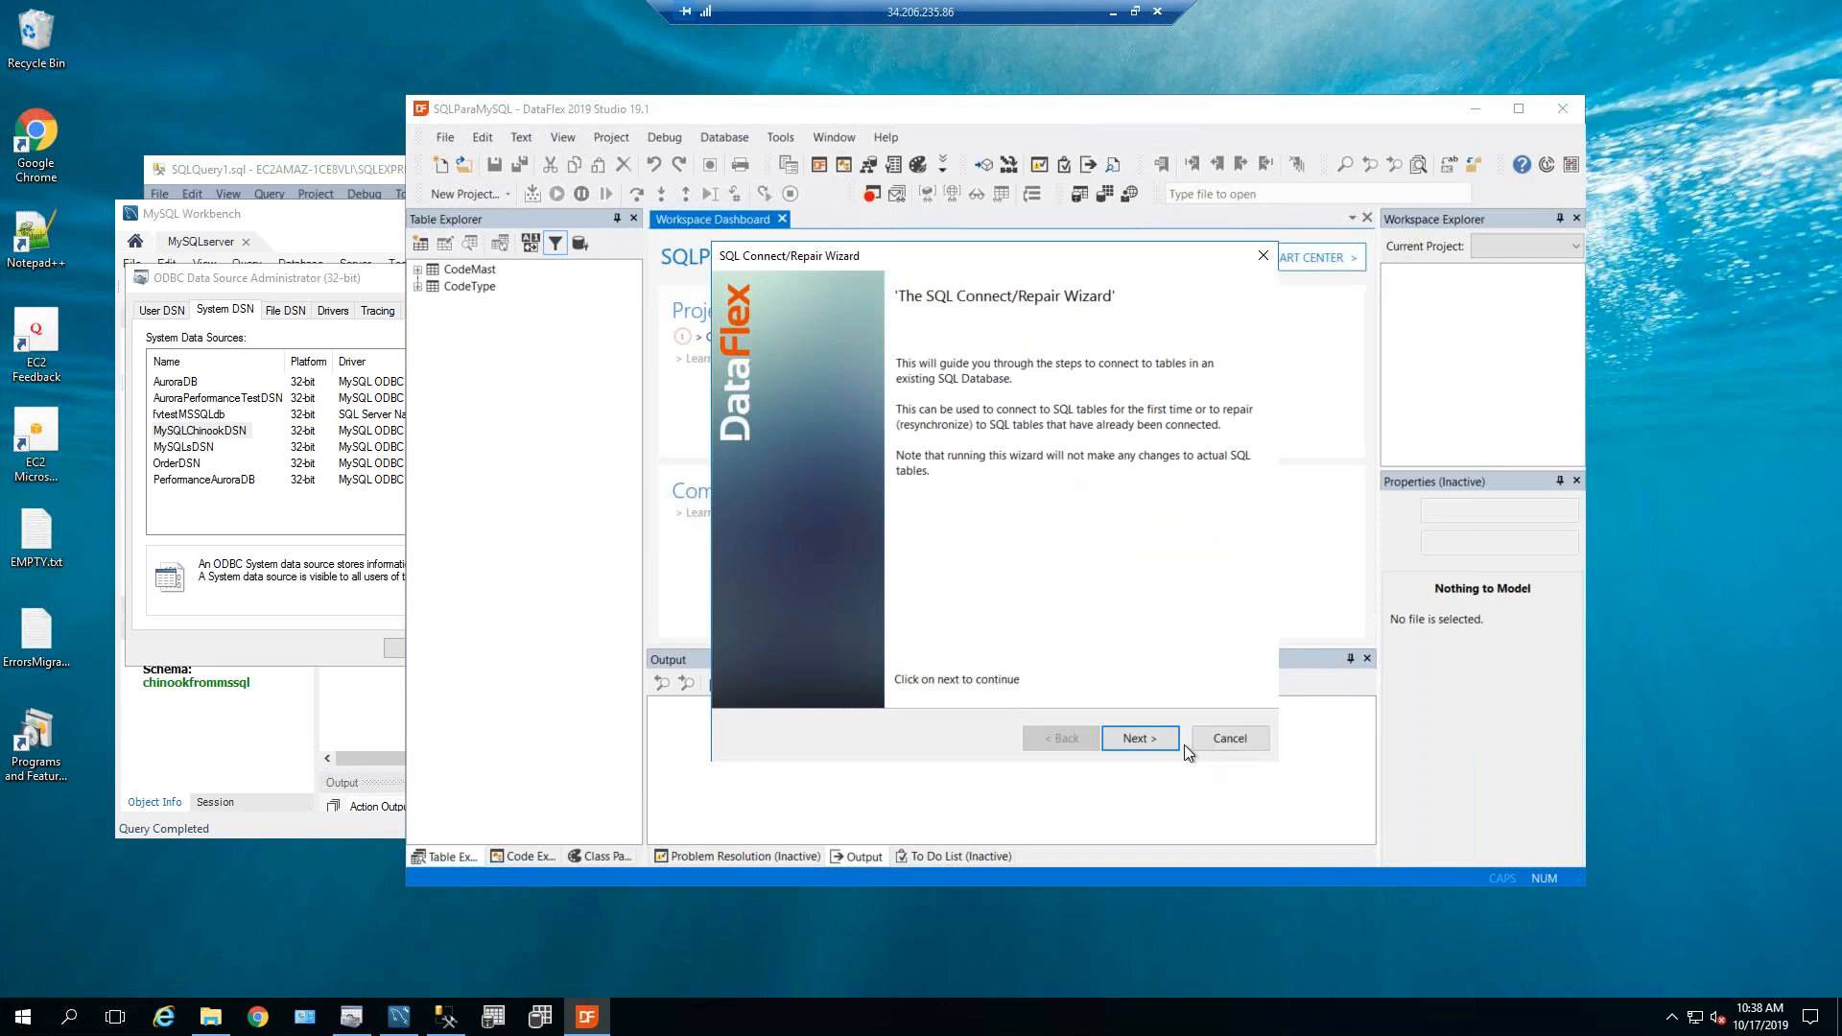
click(1148, 746)
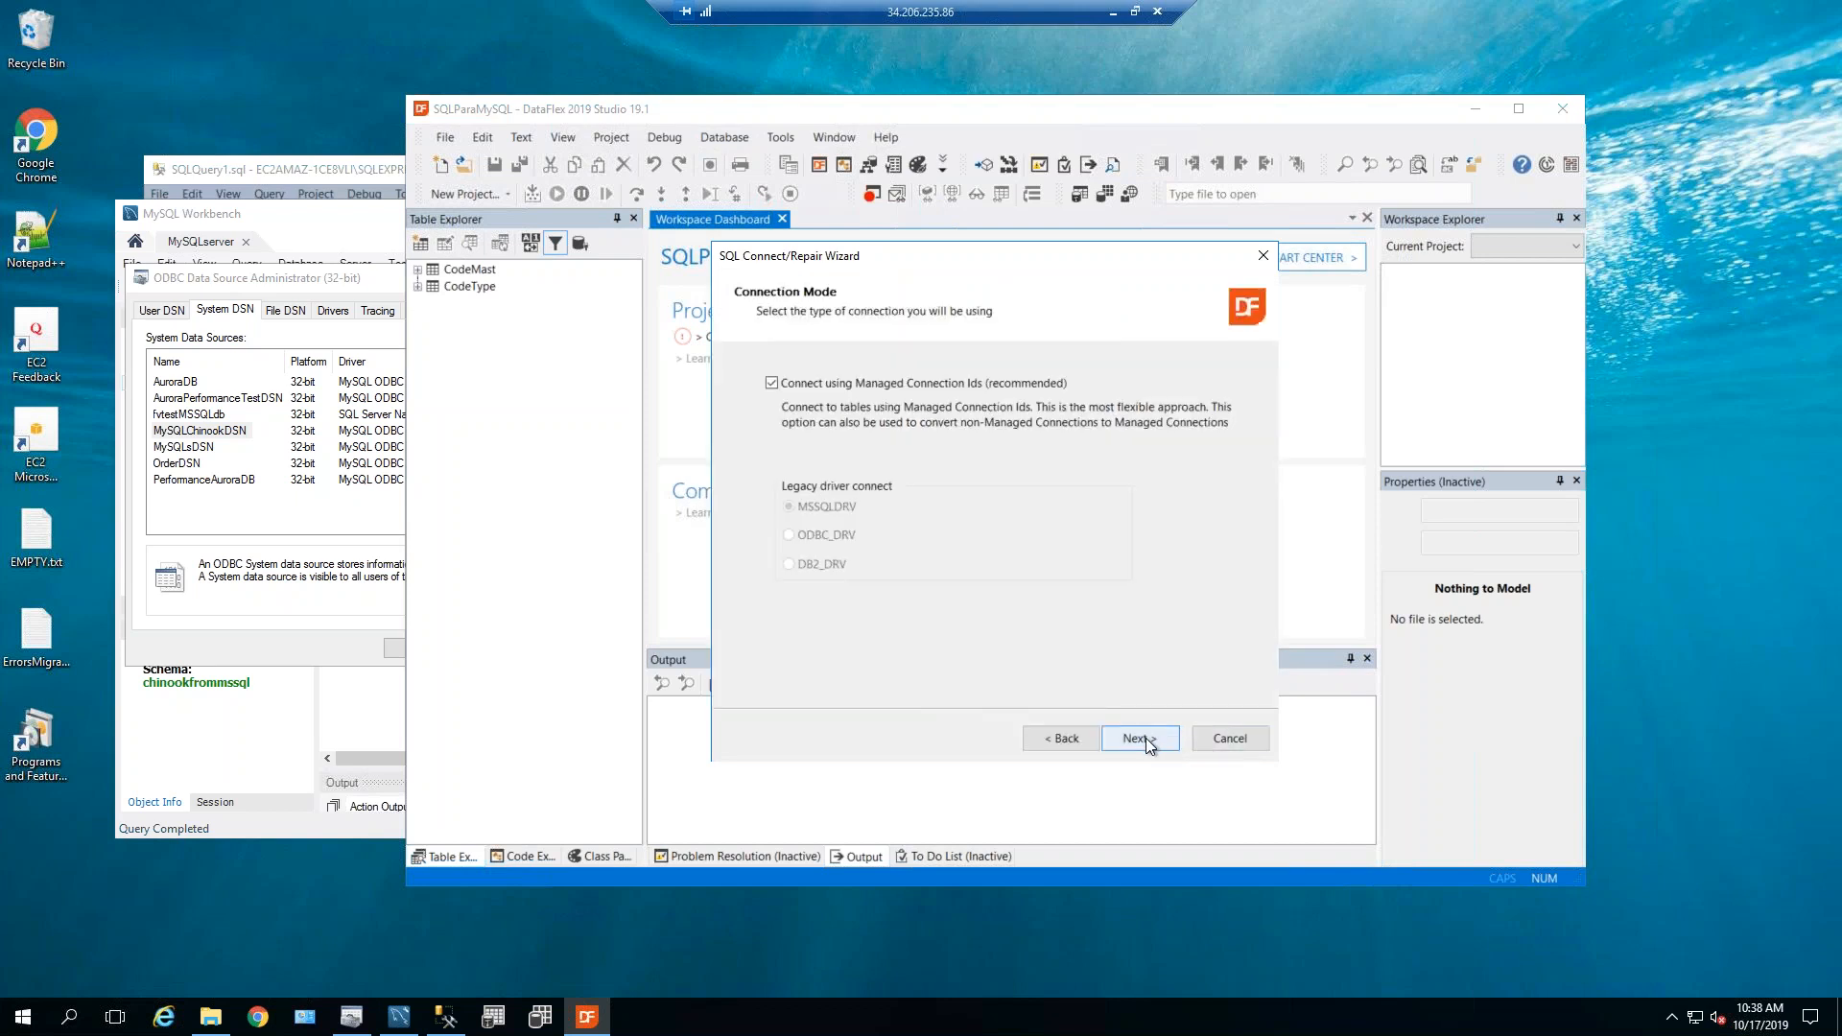
click(1149, 745)
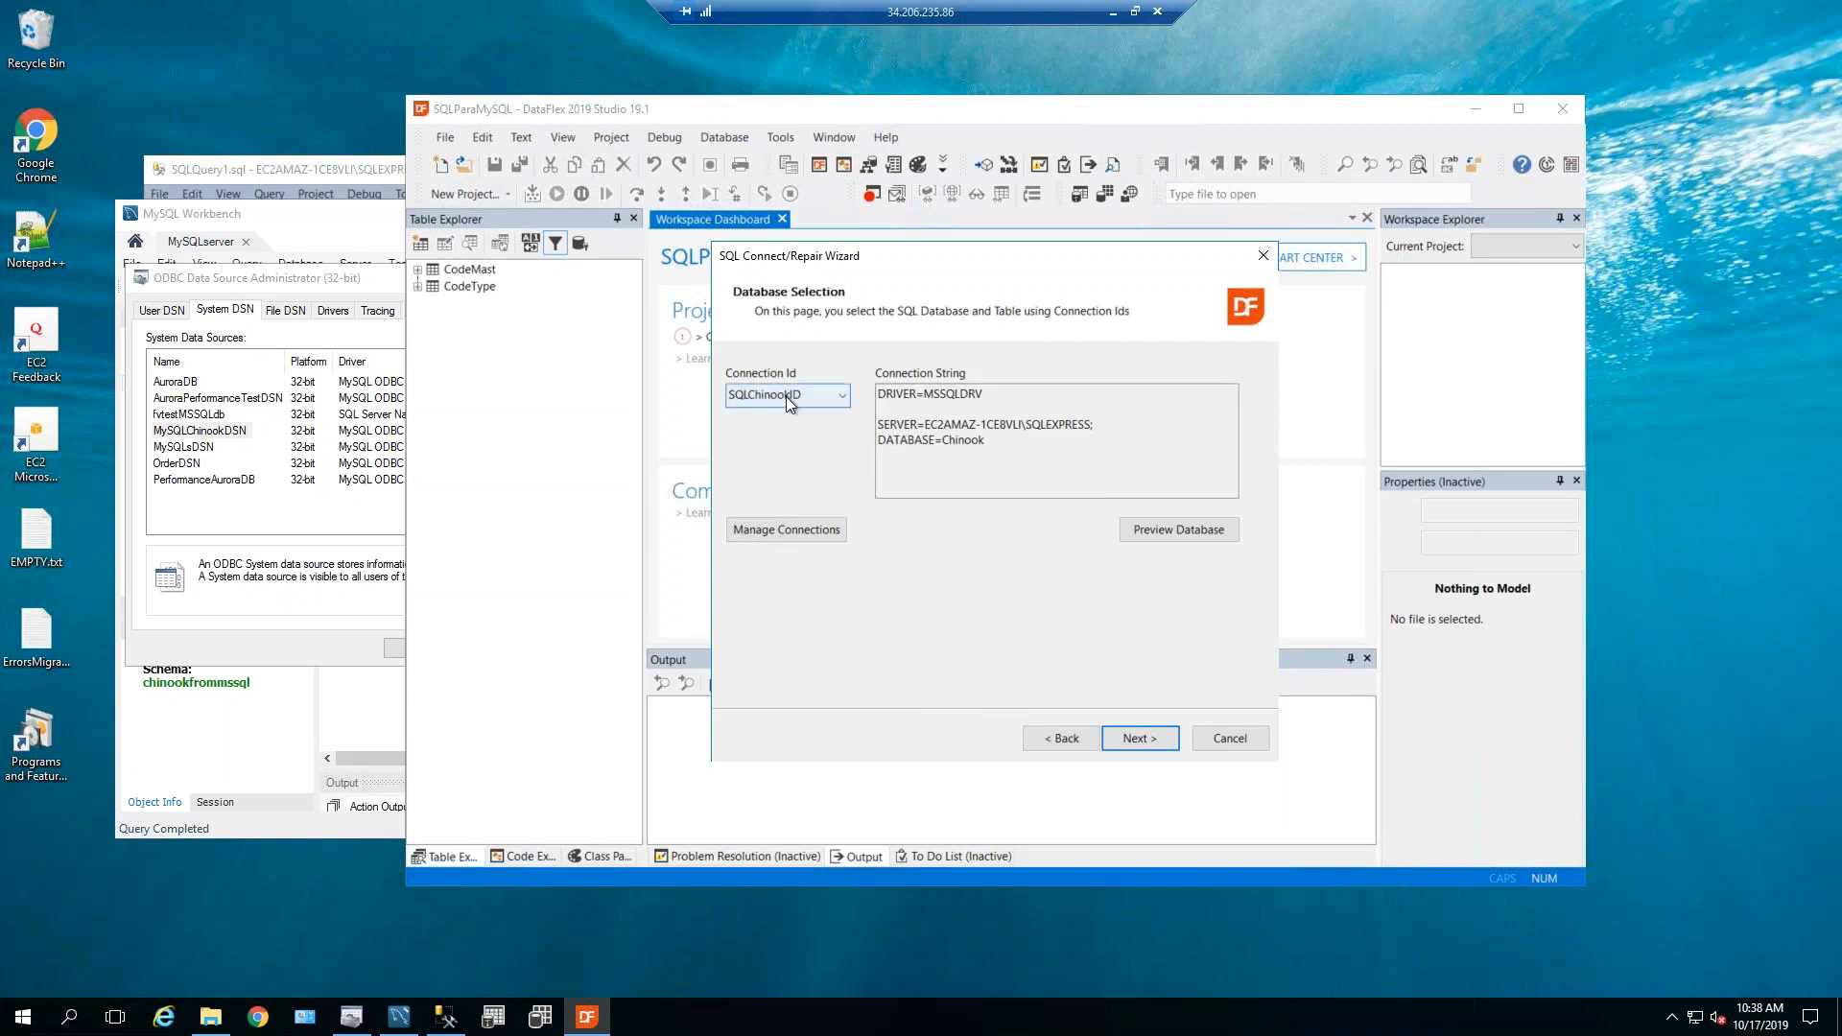
click(829, 390)
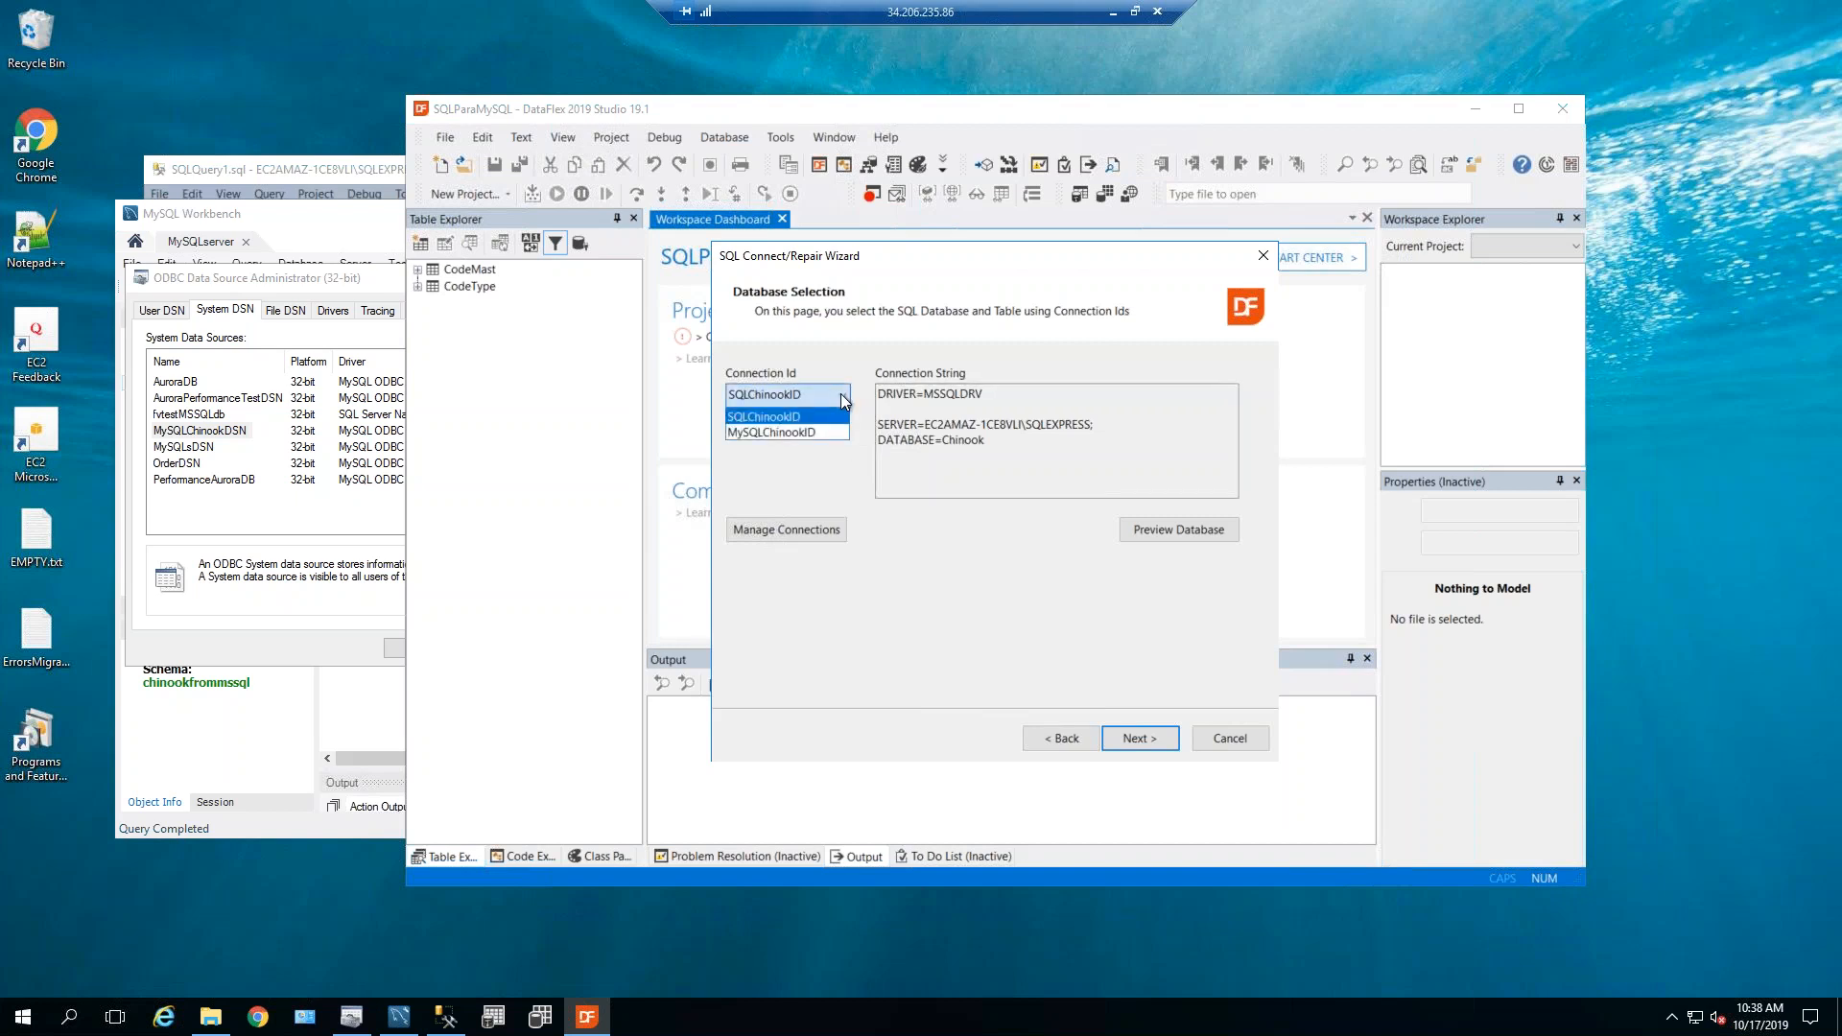
click(762, 417)
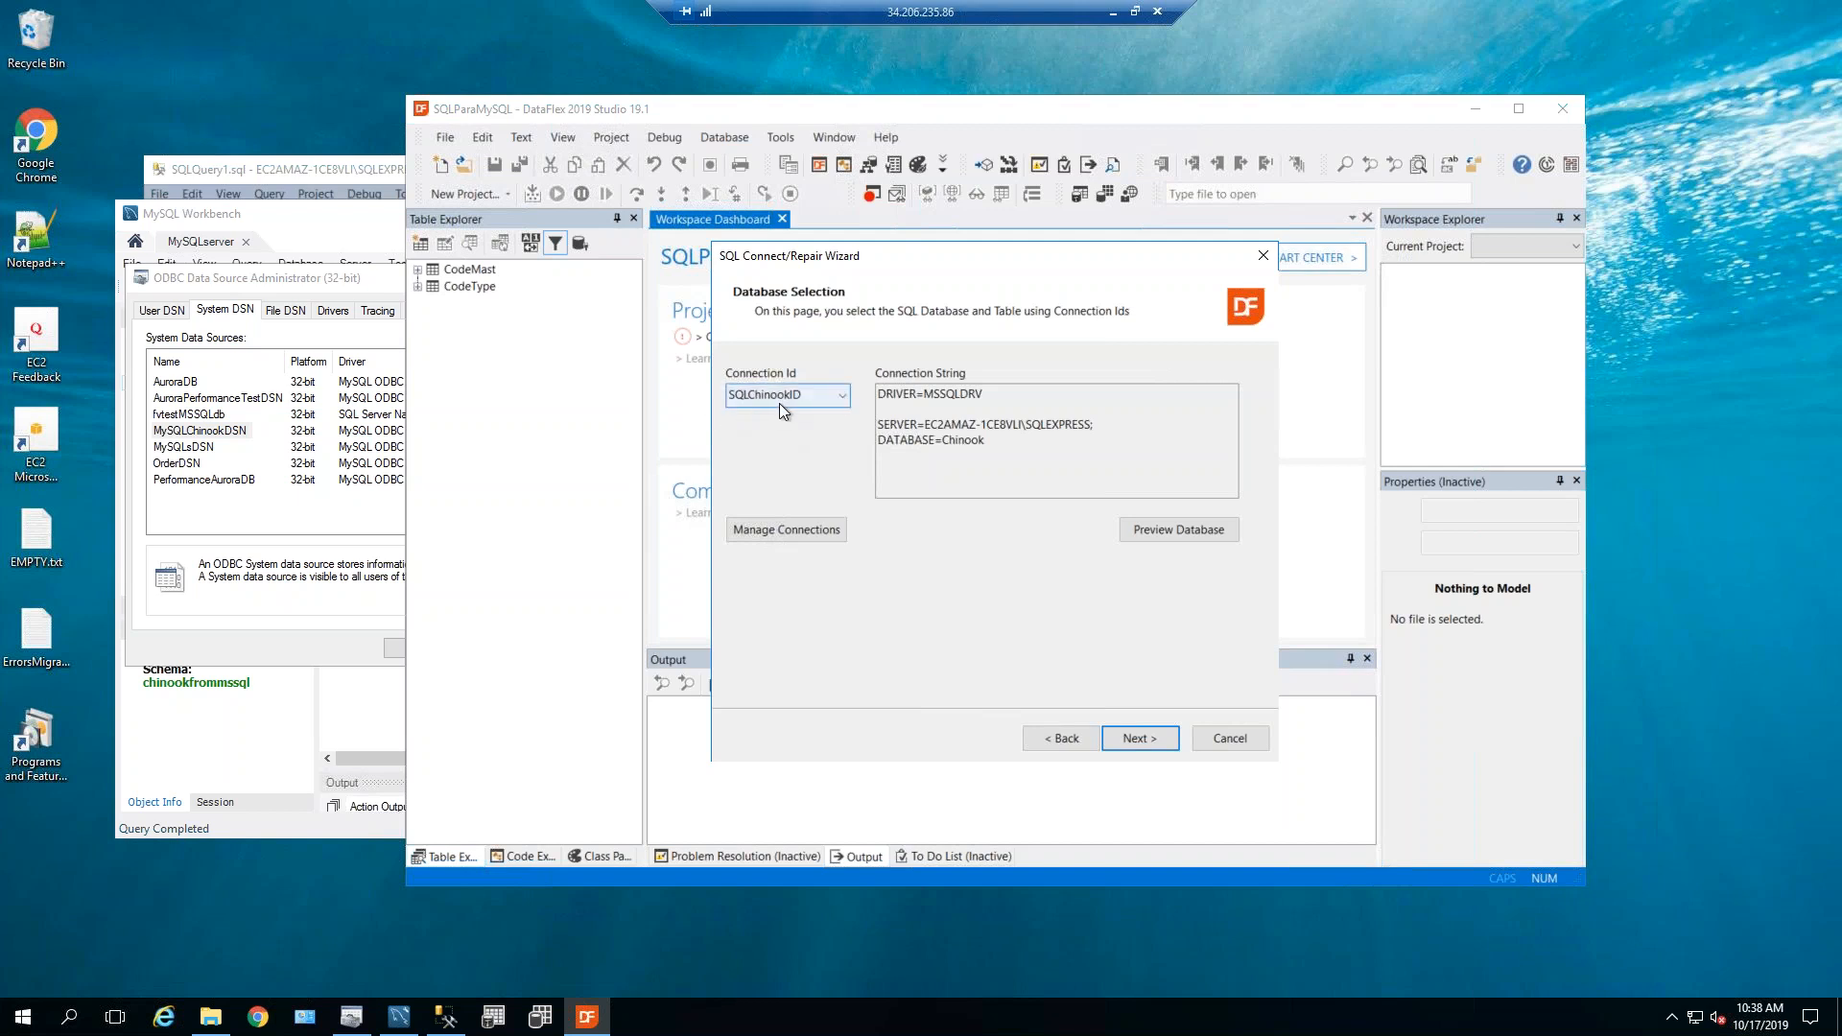
click(1130, 732)
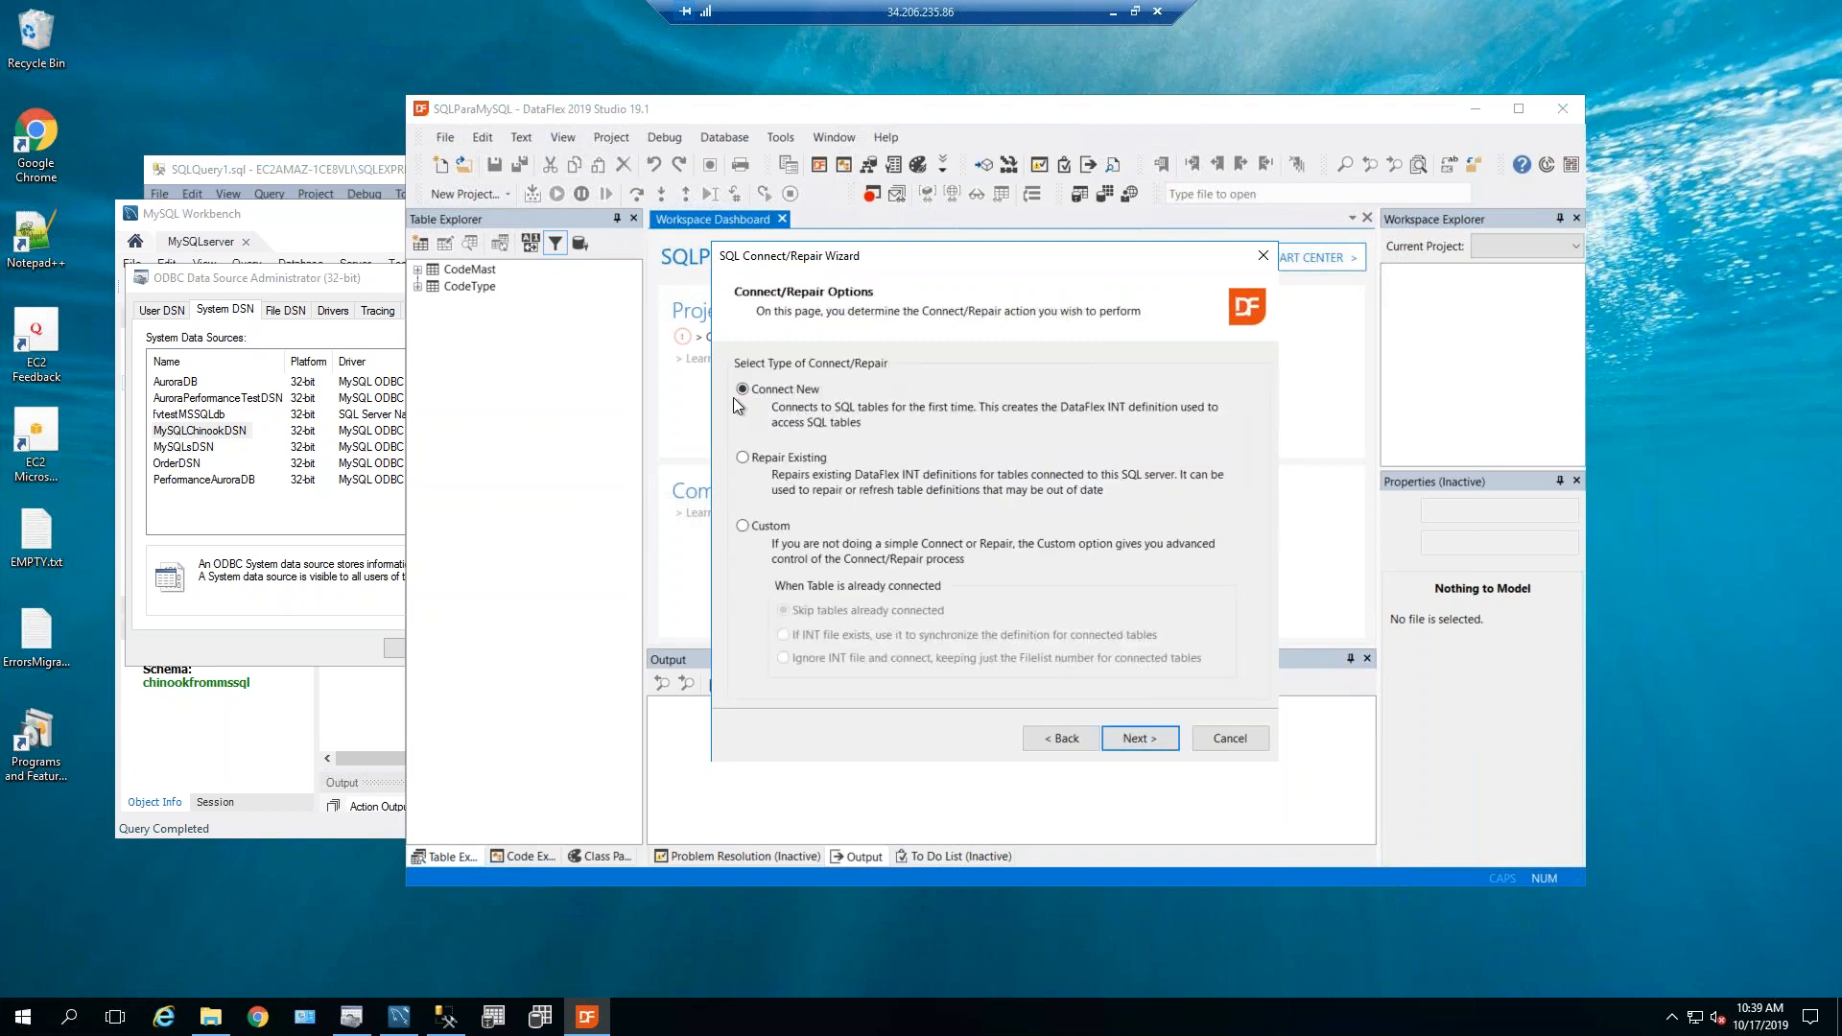
click(1148, 745)
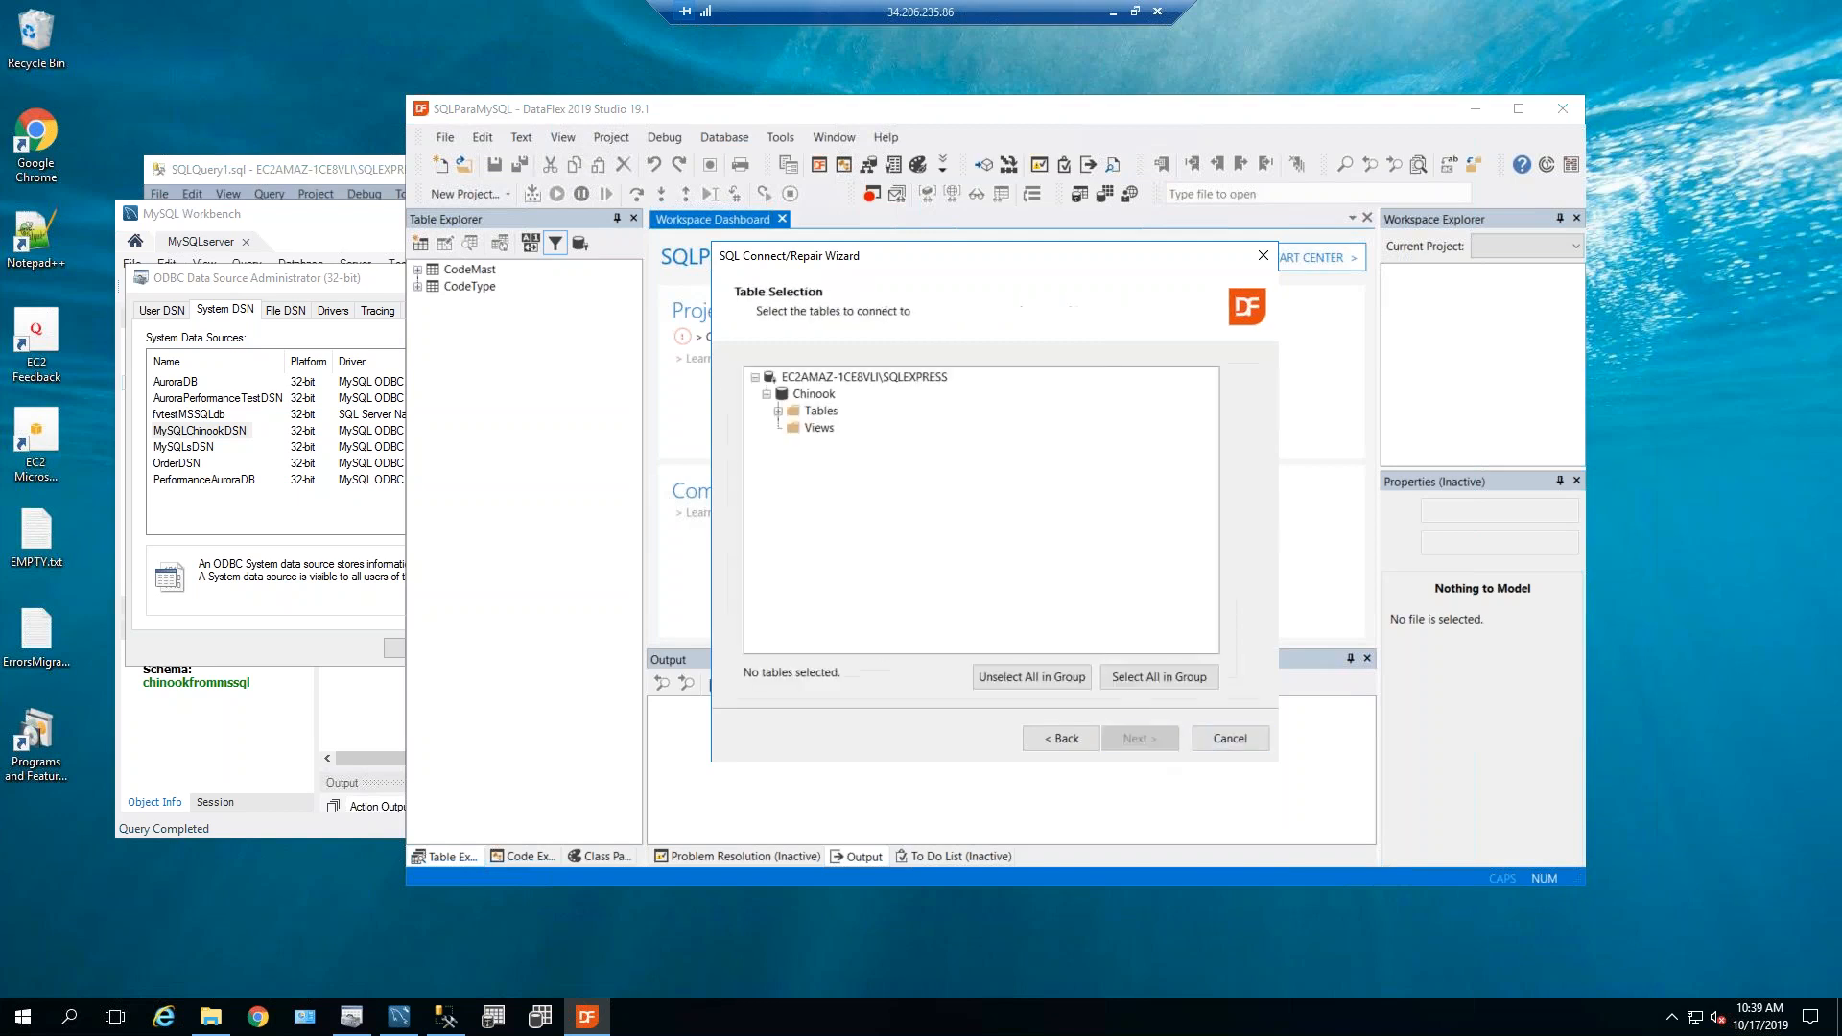
Select all Chinook tables except sys.trace_xe_event_map and sys.trace_xe_action_map, leaving 11.
click(781, 410)
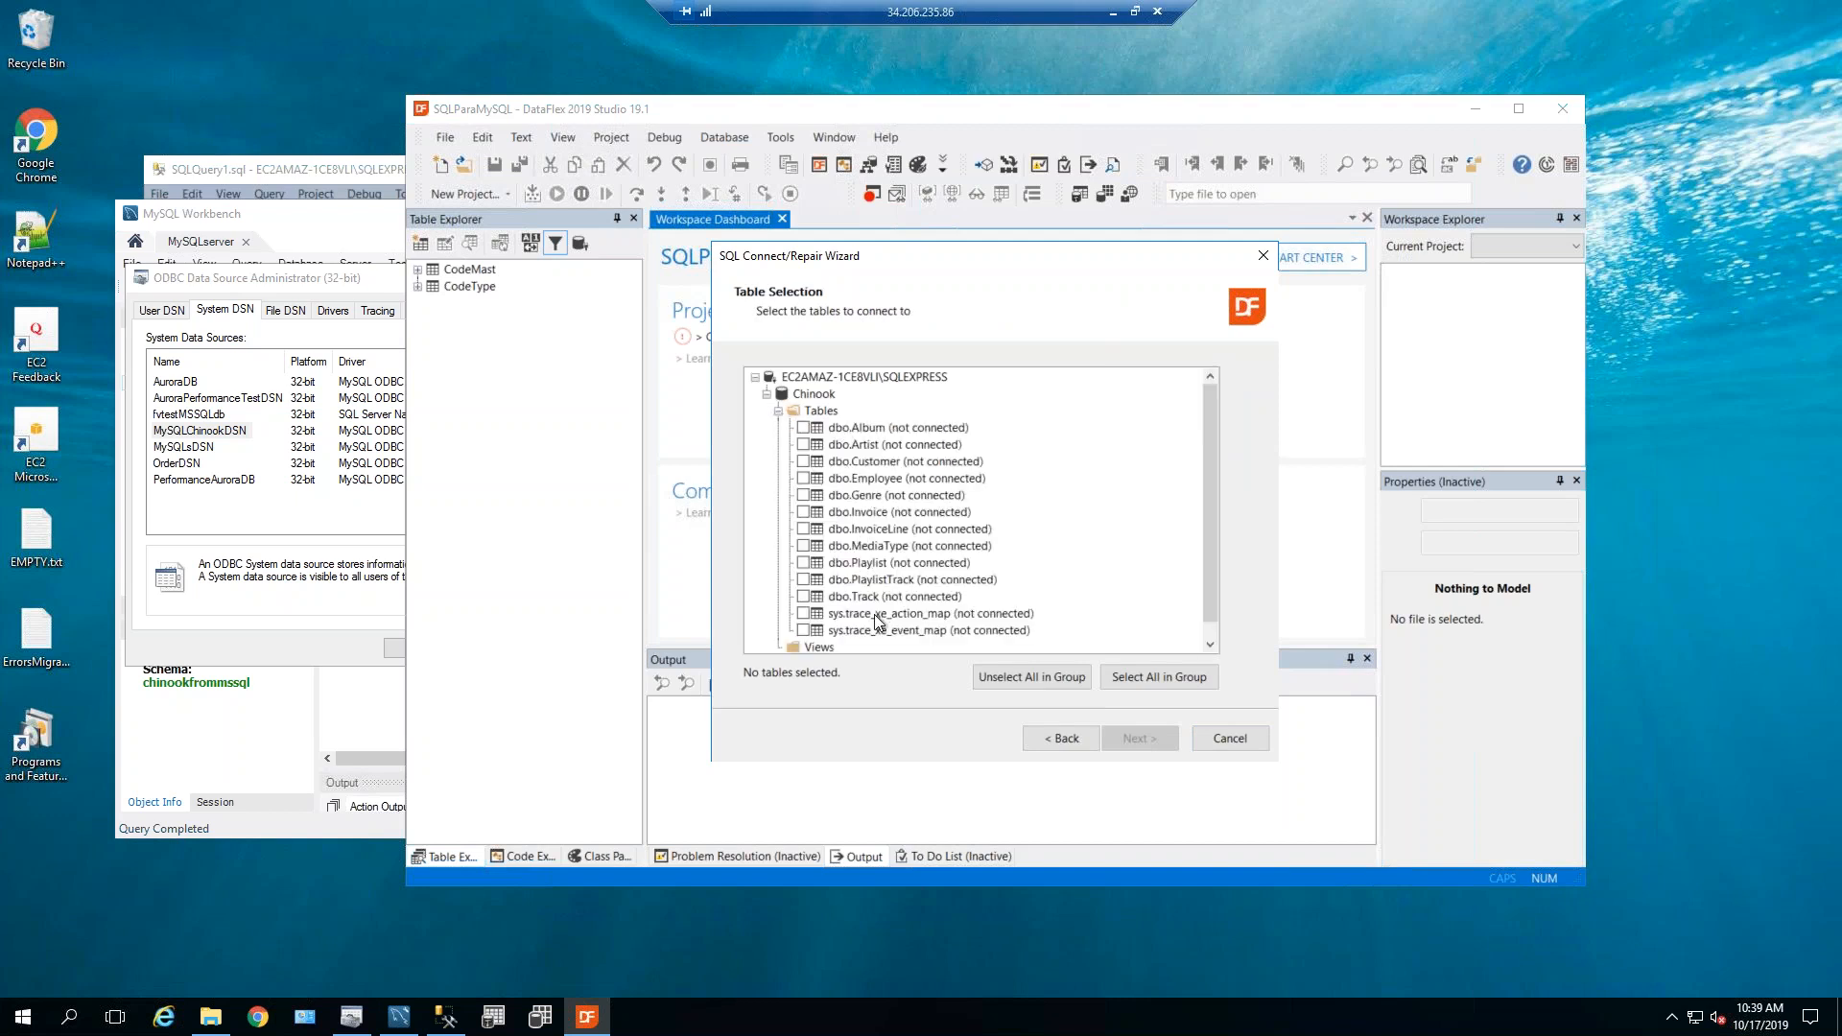
click(820, 410)
click(1157, 681)
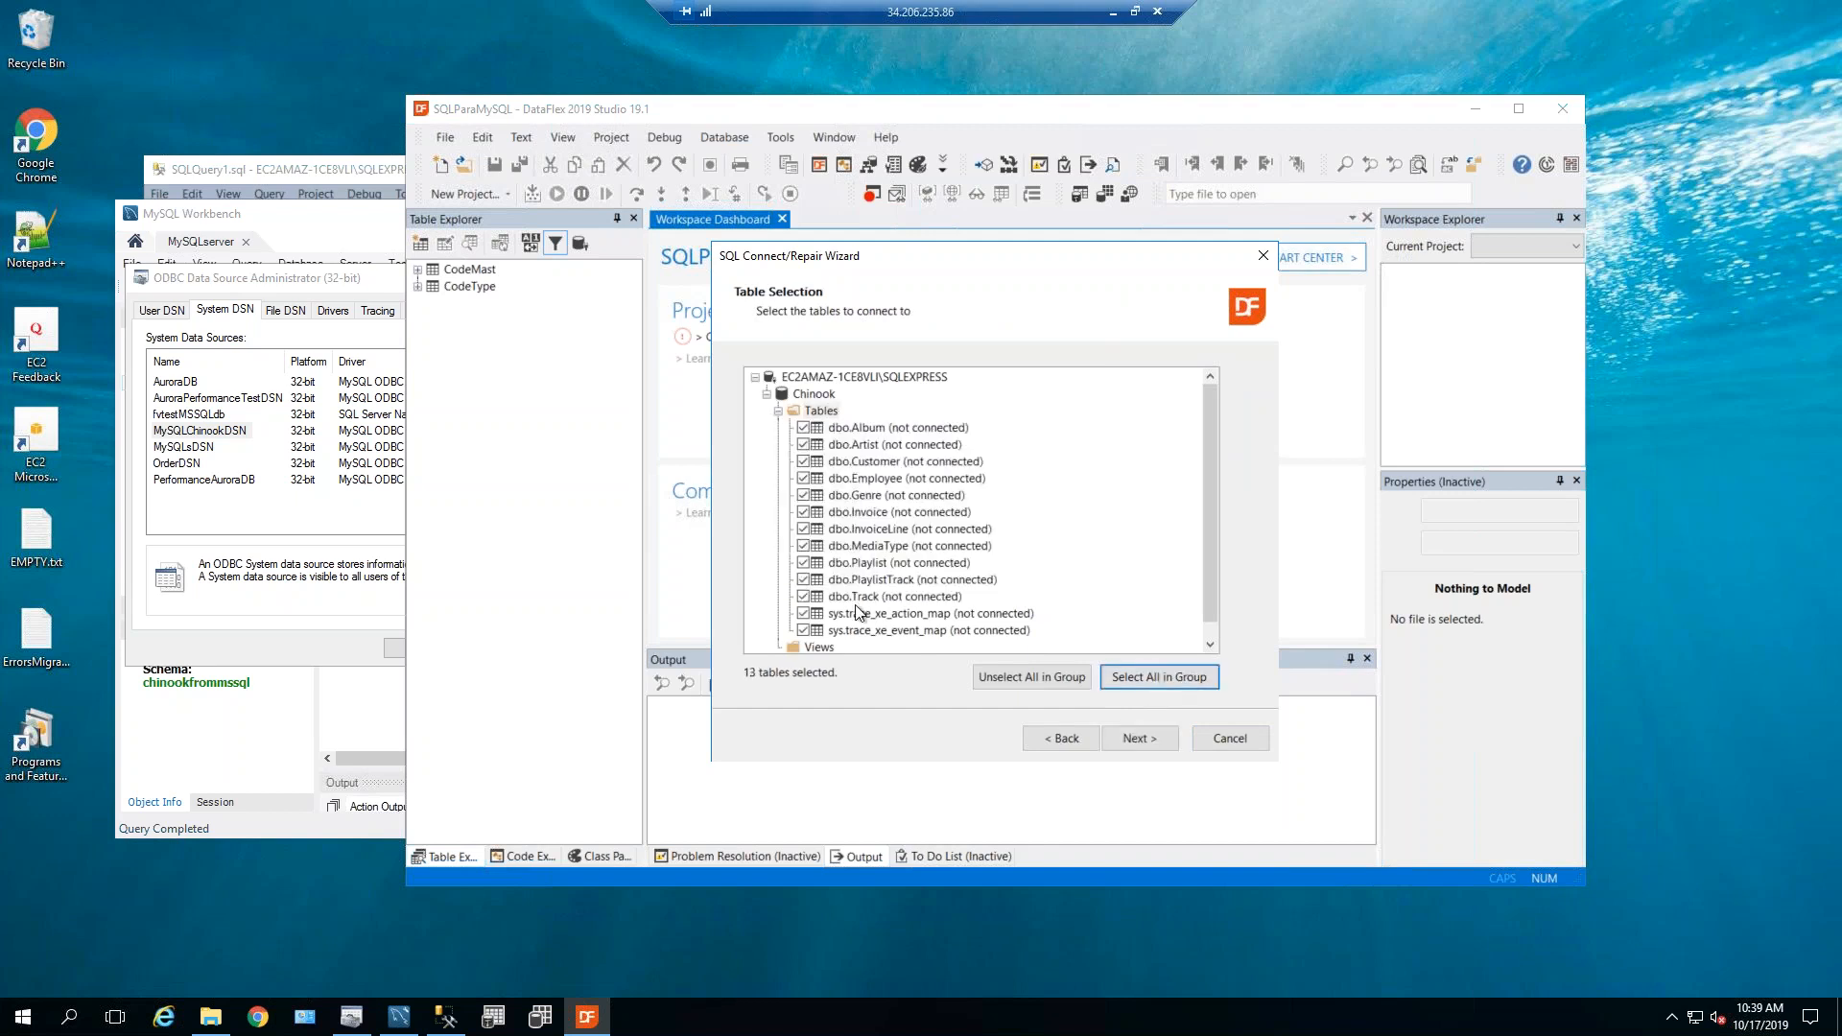
click(804, 630)
click(804, 613)
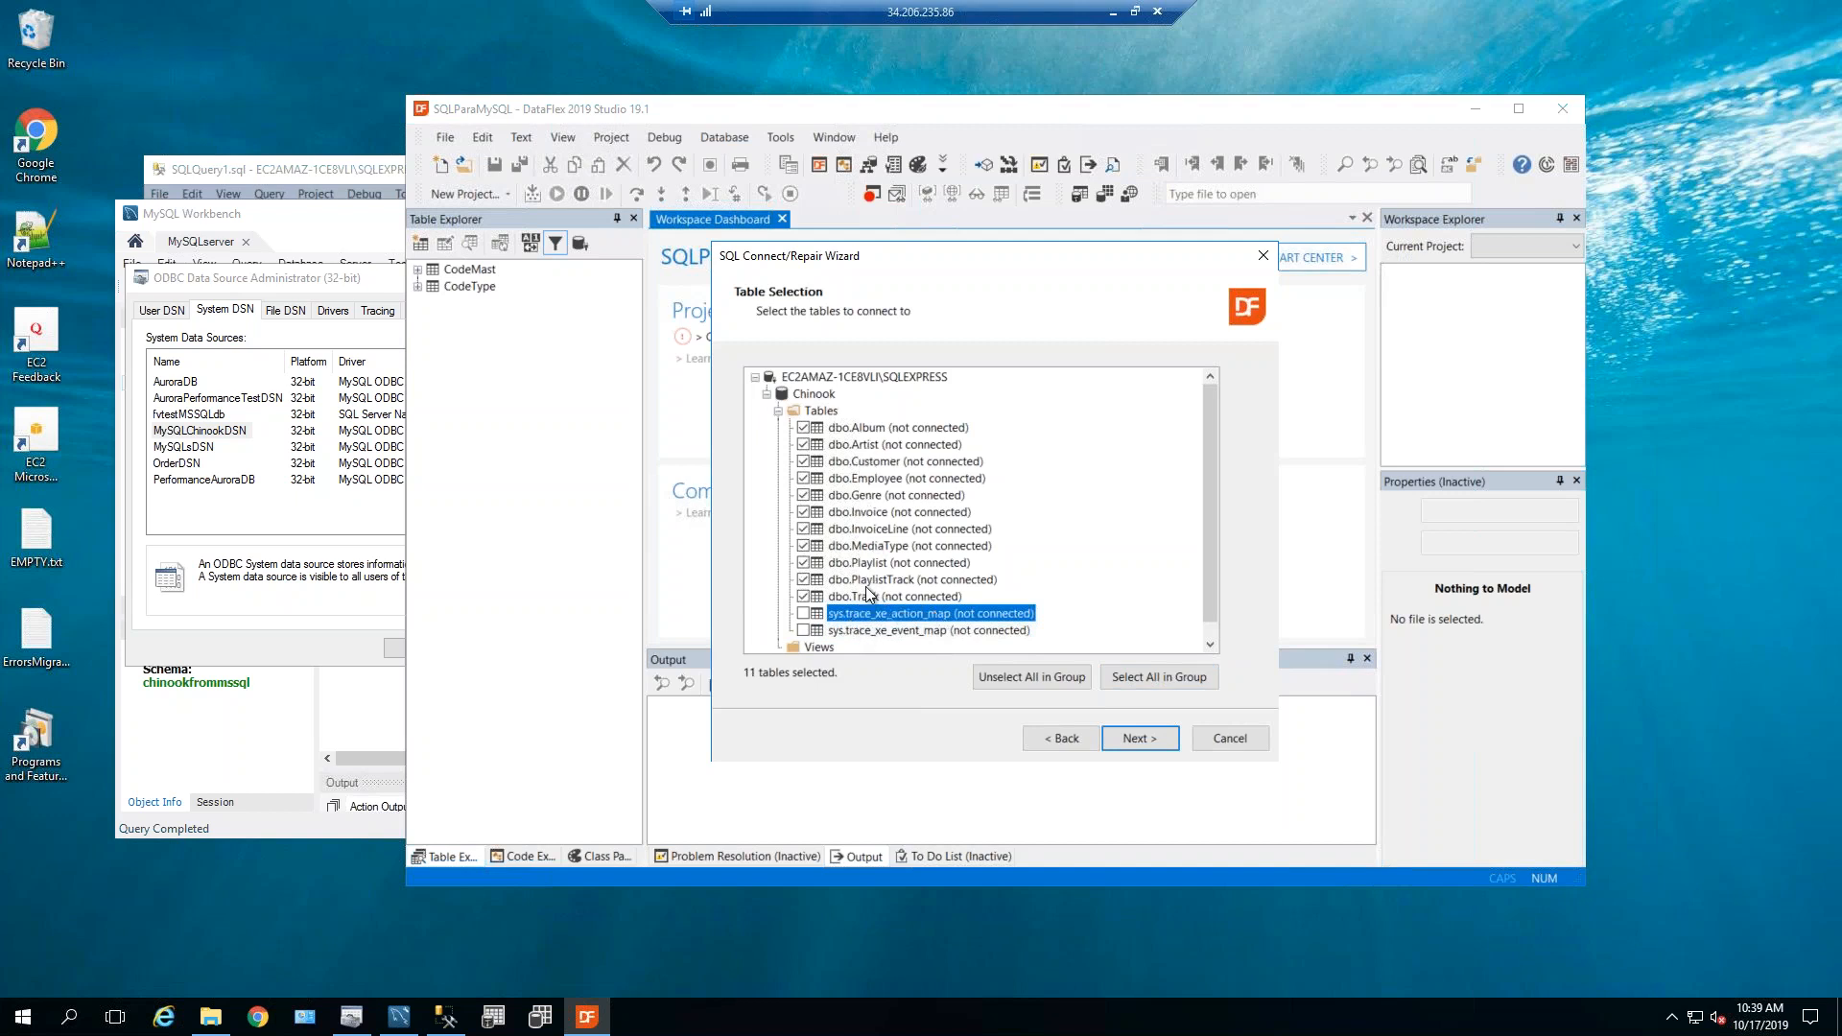
click(1134, 736)
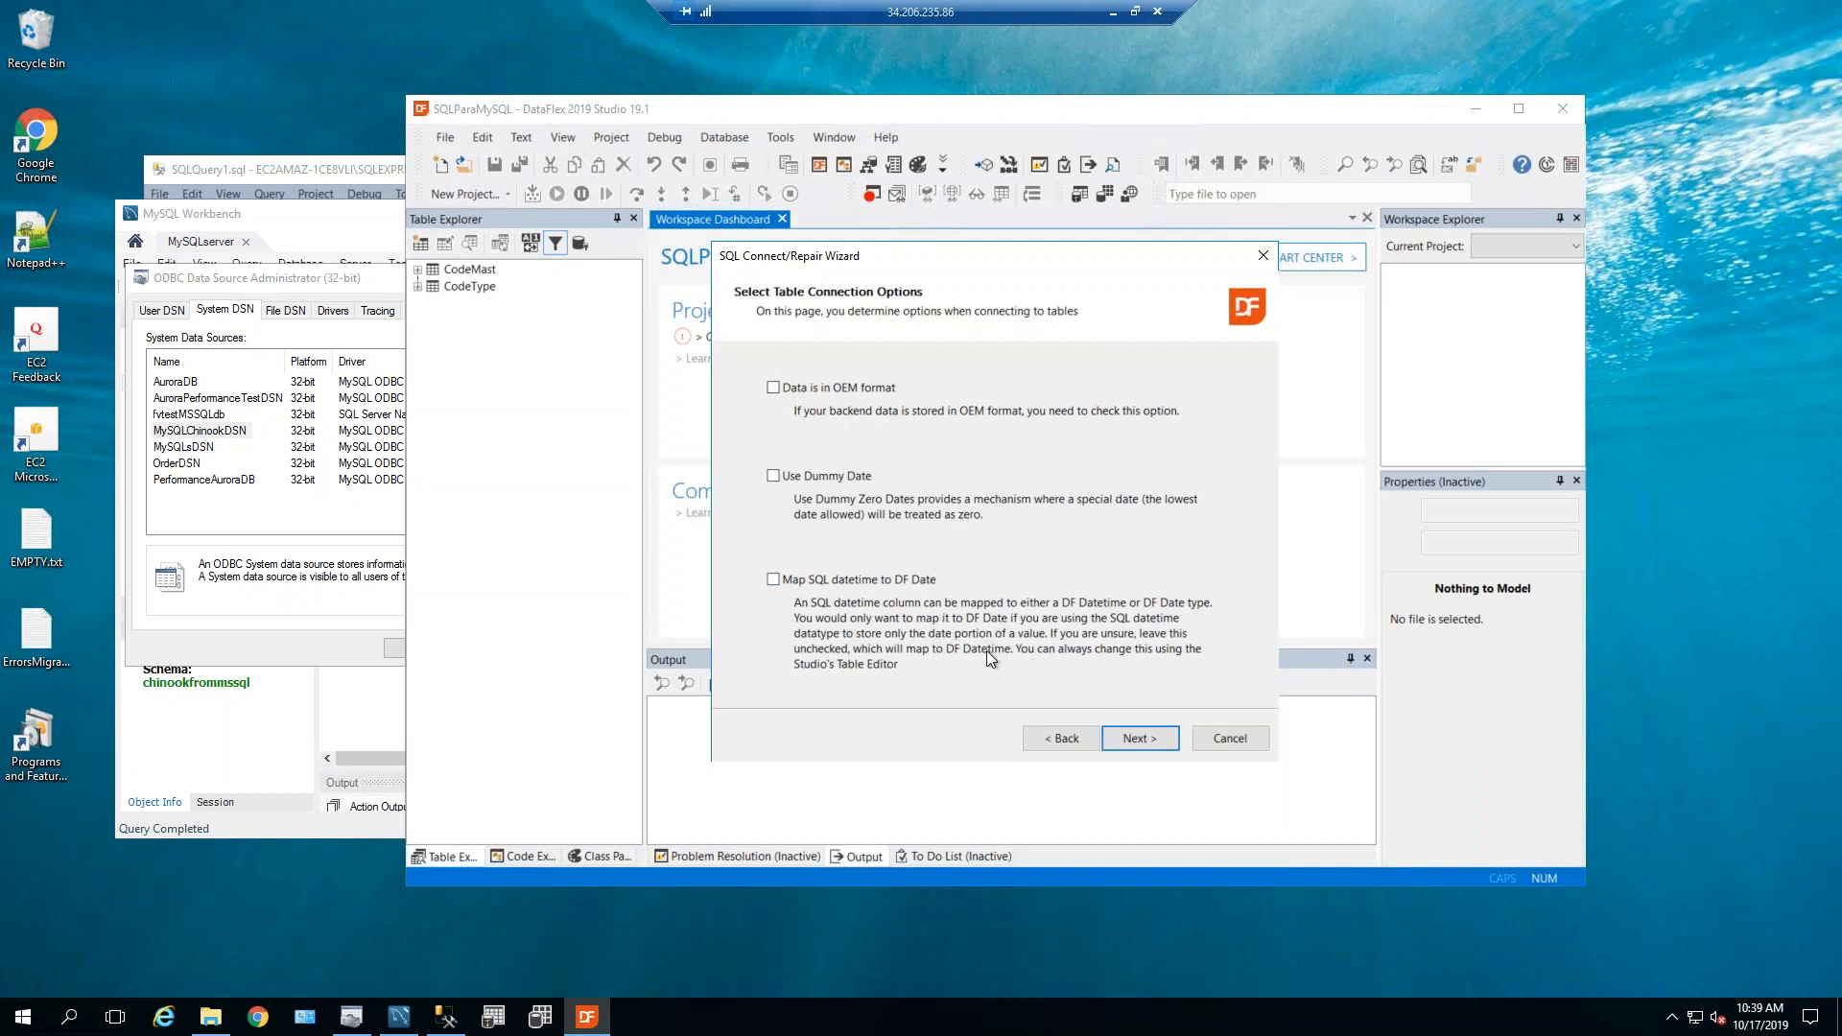
Analyze and create the 11 table definitions, search key relationships, and finish the wizard.
click(1138, 742)
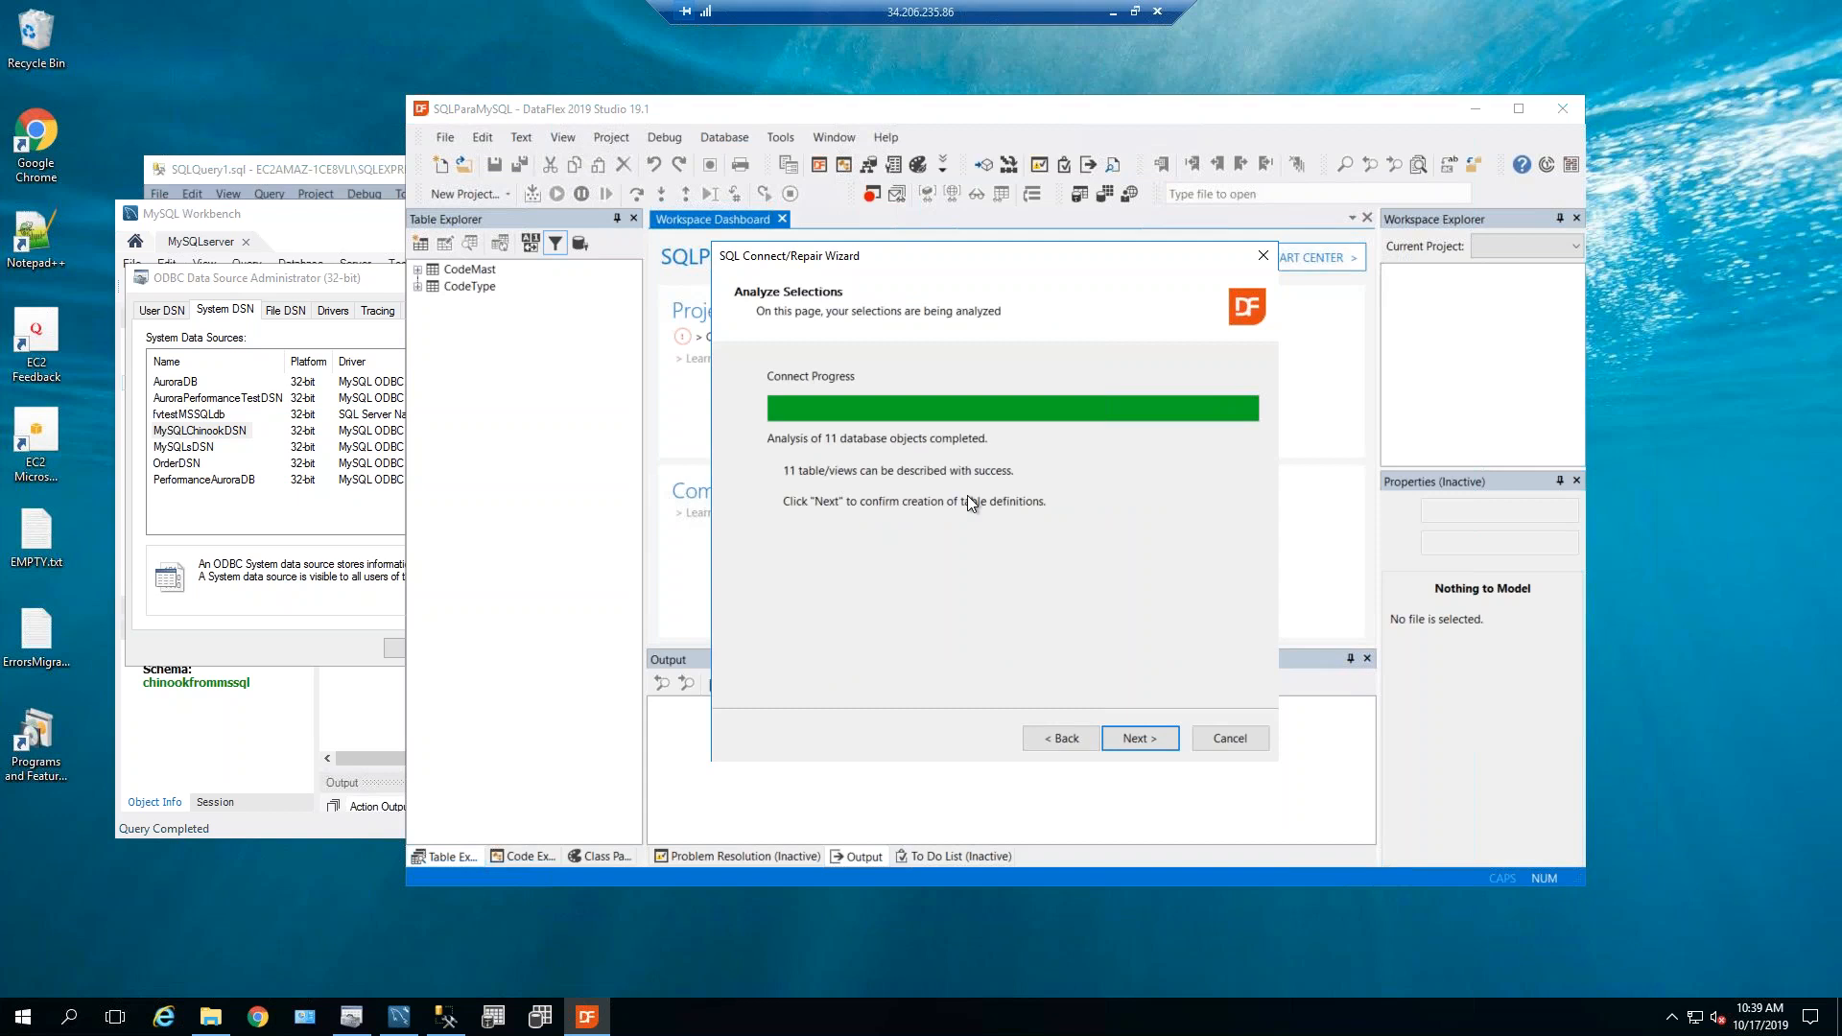
click(1138, 739)
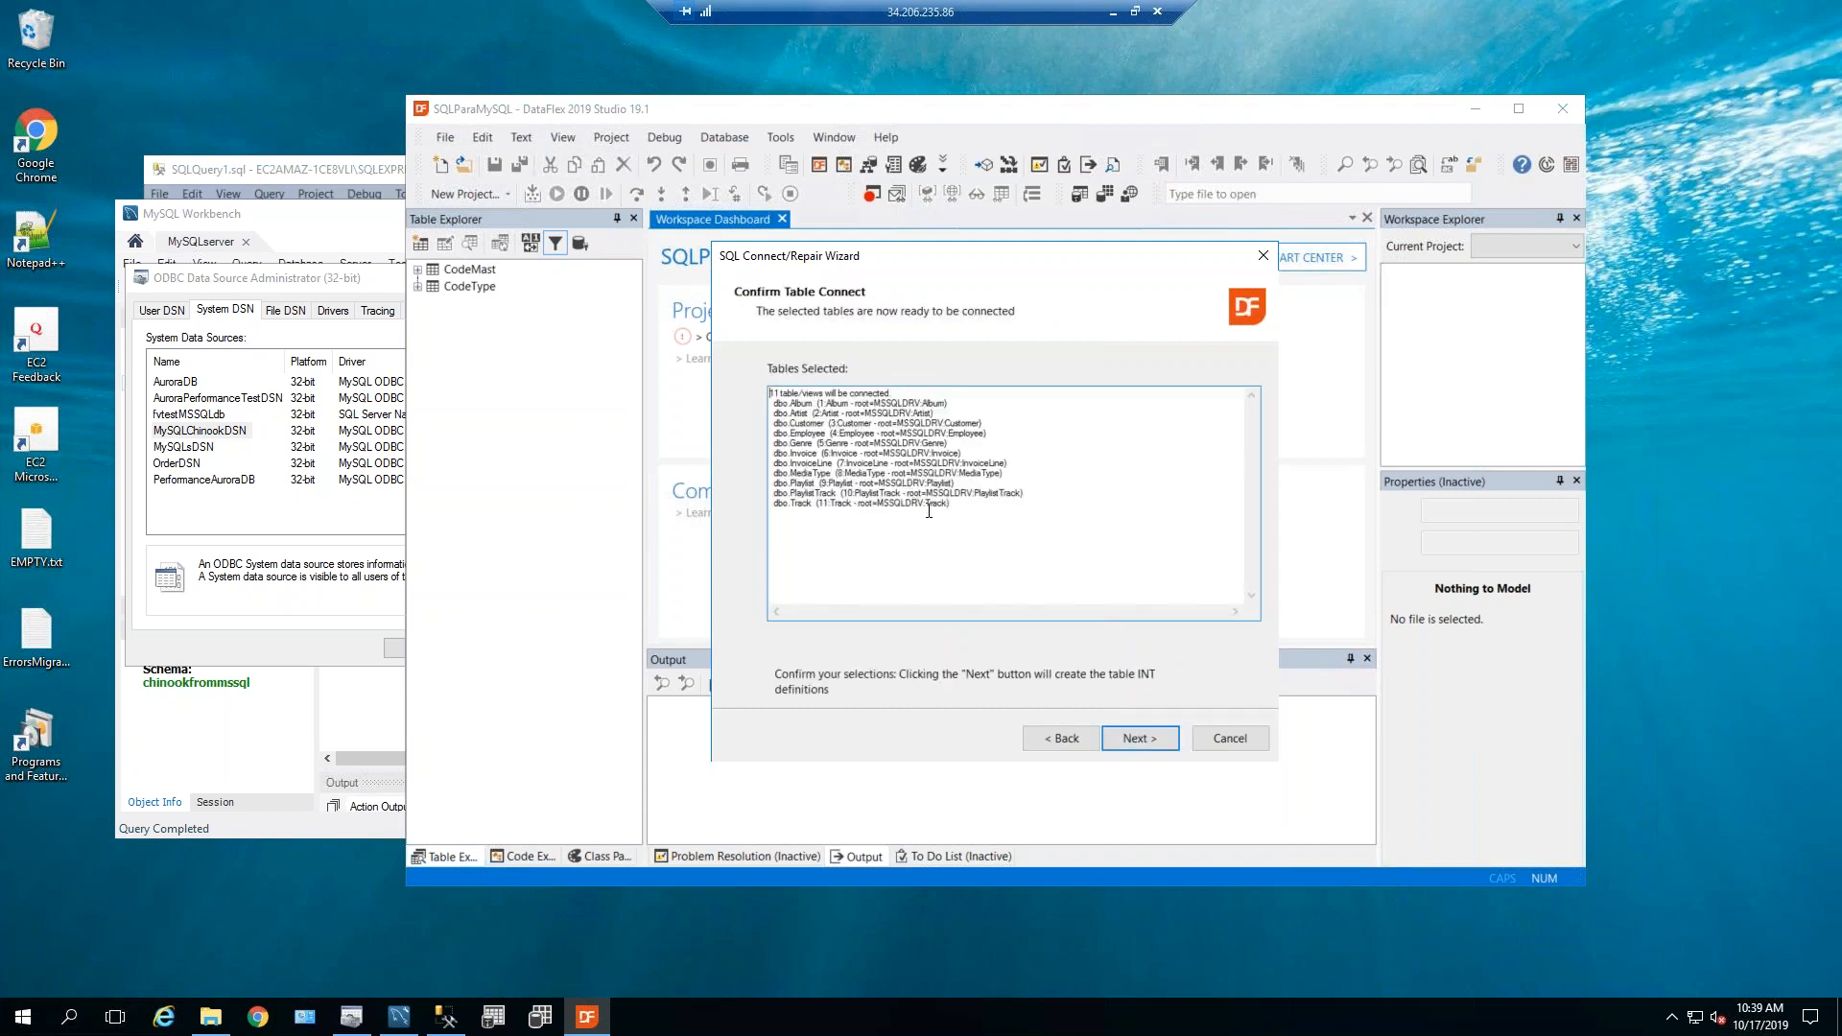
click(1141, 740)
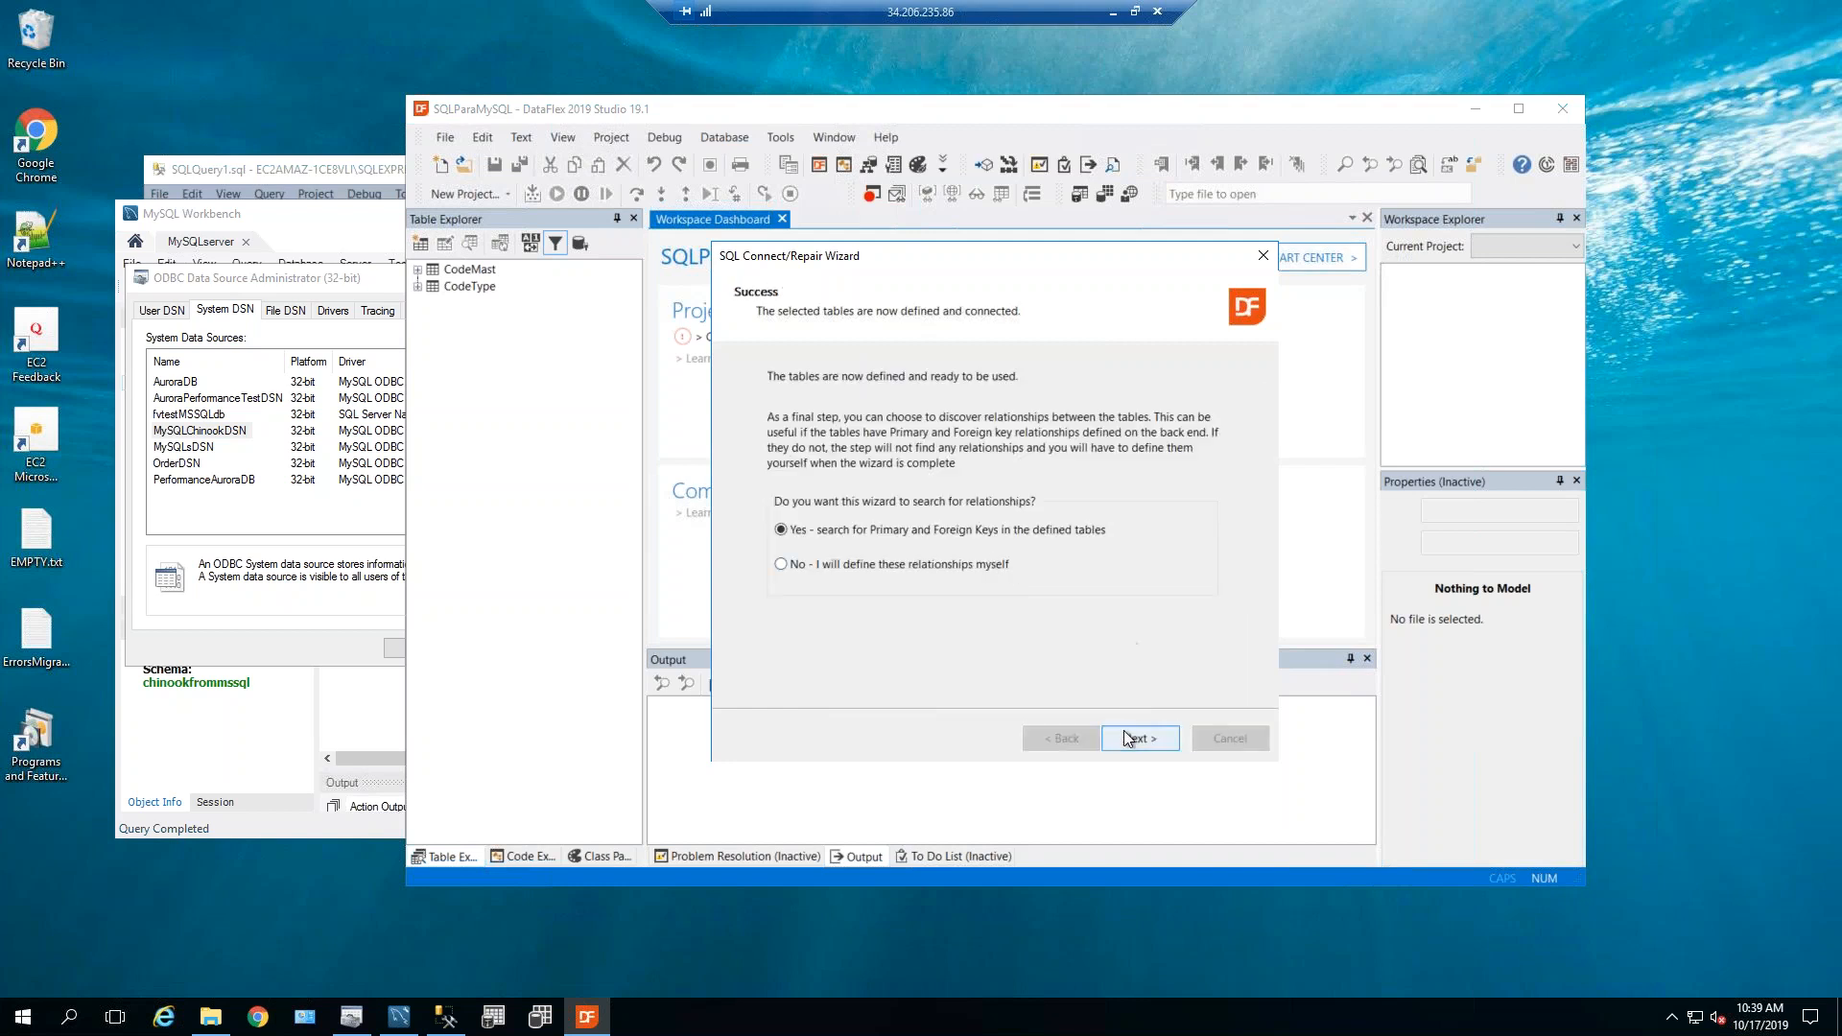
click(1143, 736)
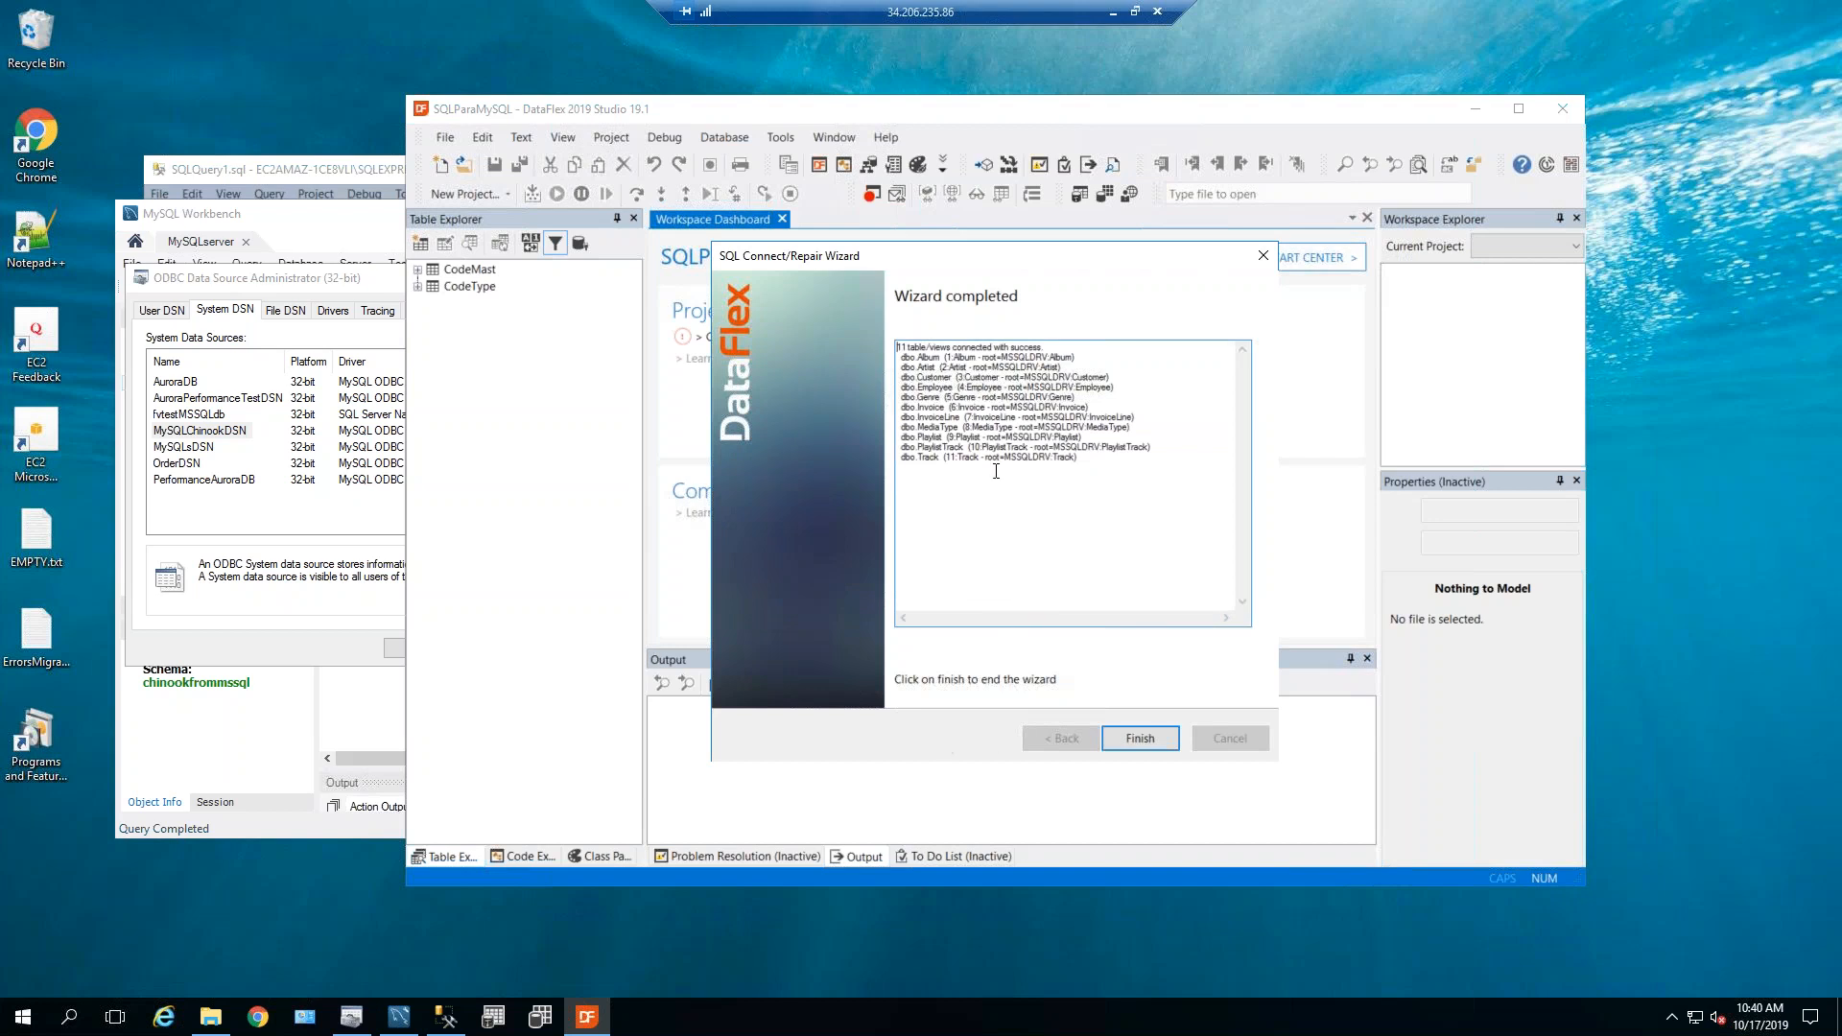
click(1134, 740)
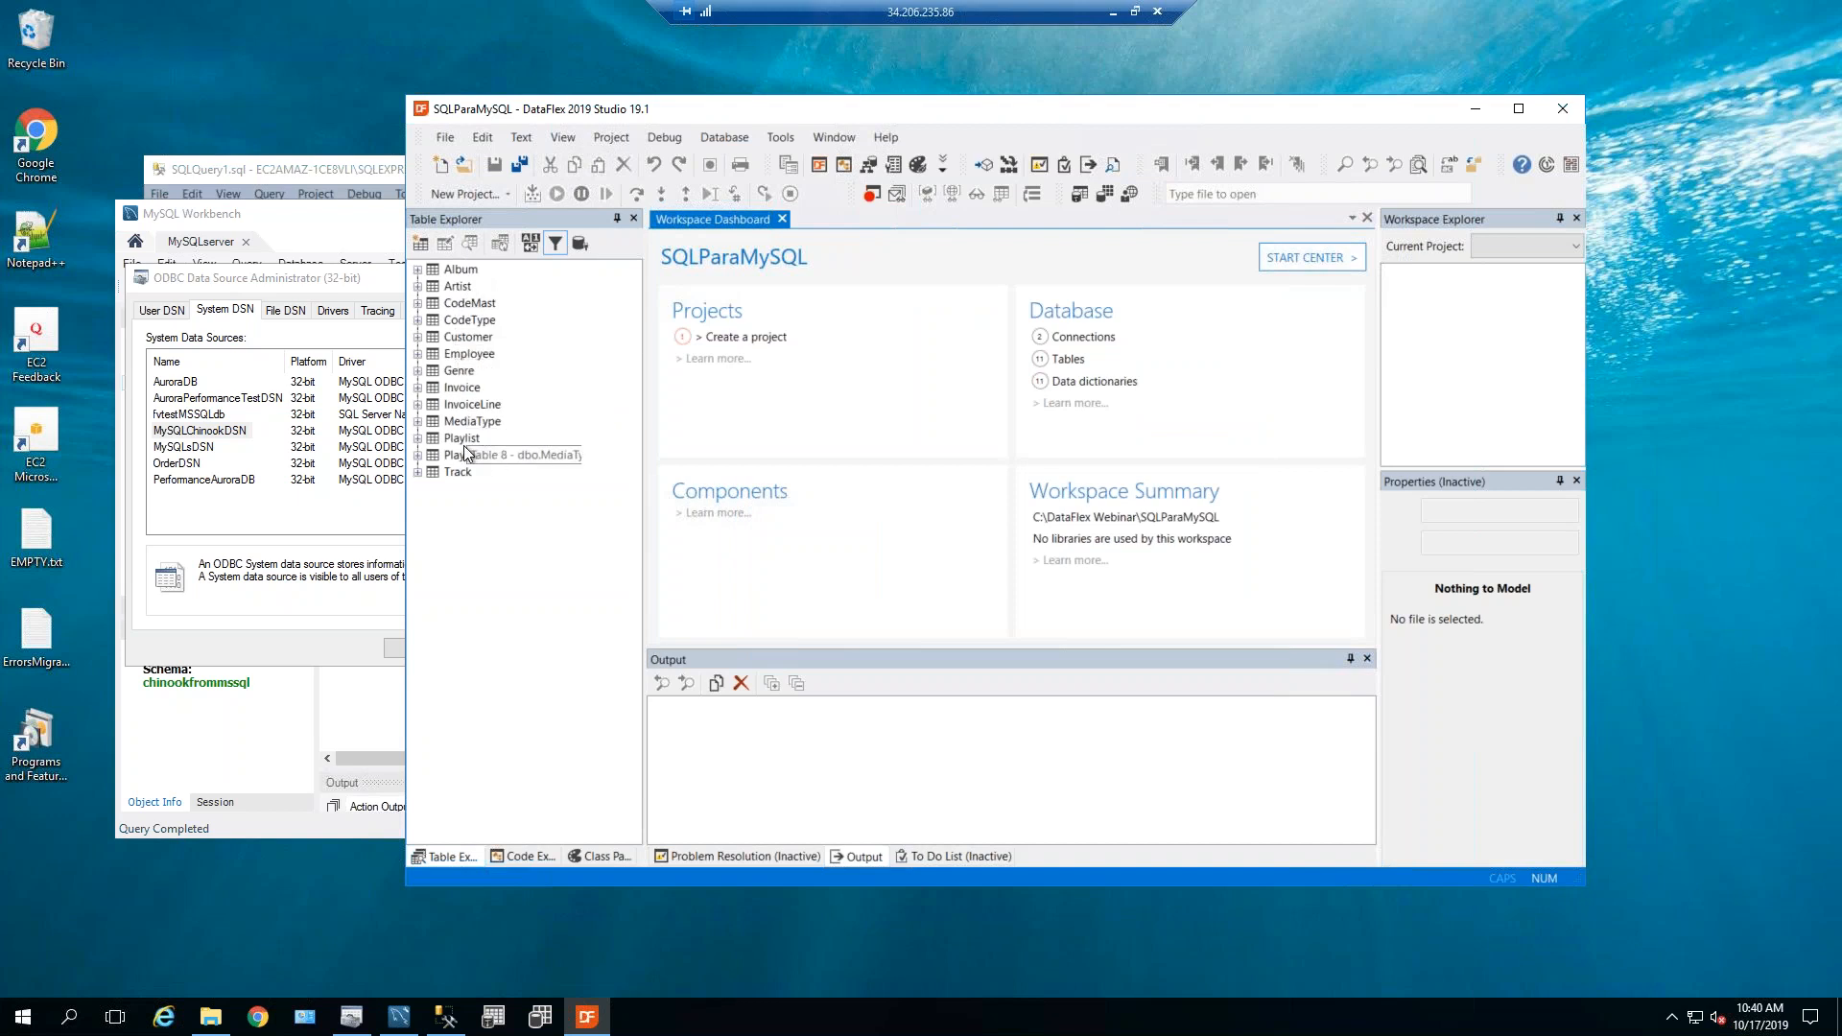
Expand Playlist's Connection node to show driver MSSQLDRV, id SQLChinookID and table Playlist.
click(419, 439)
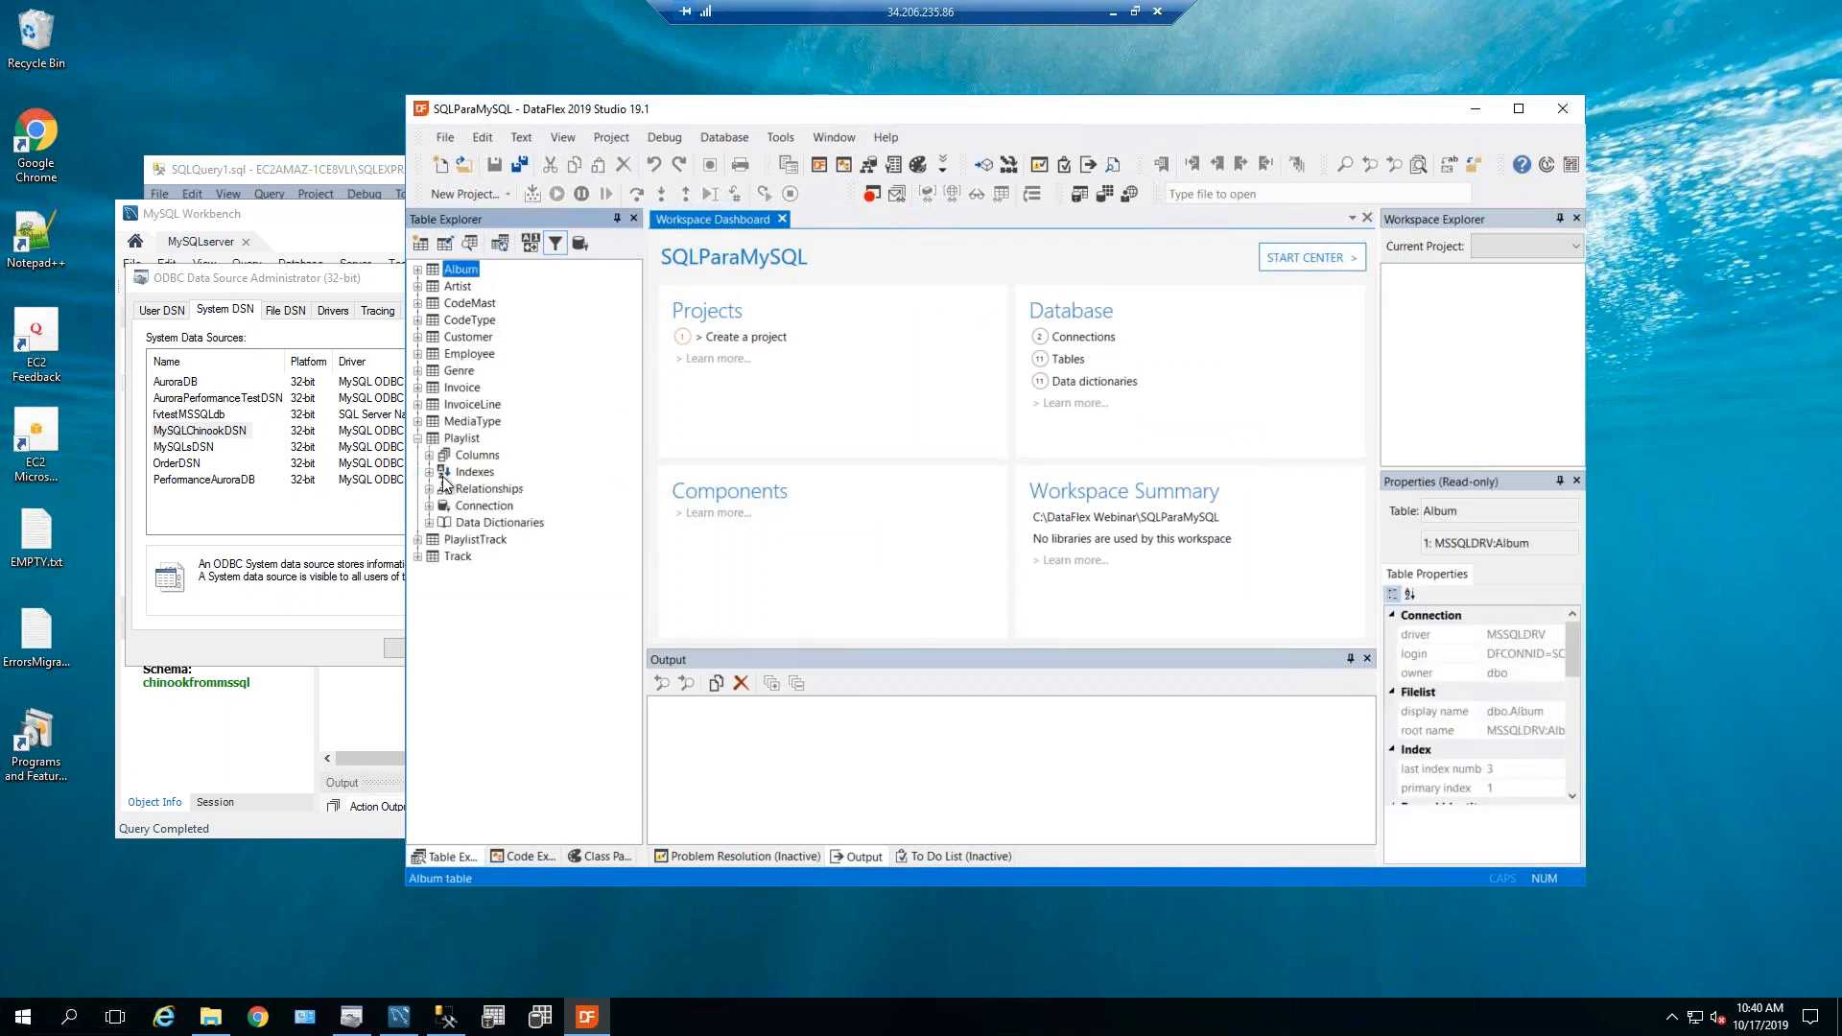
click(430, 506)
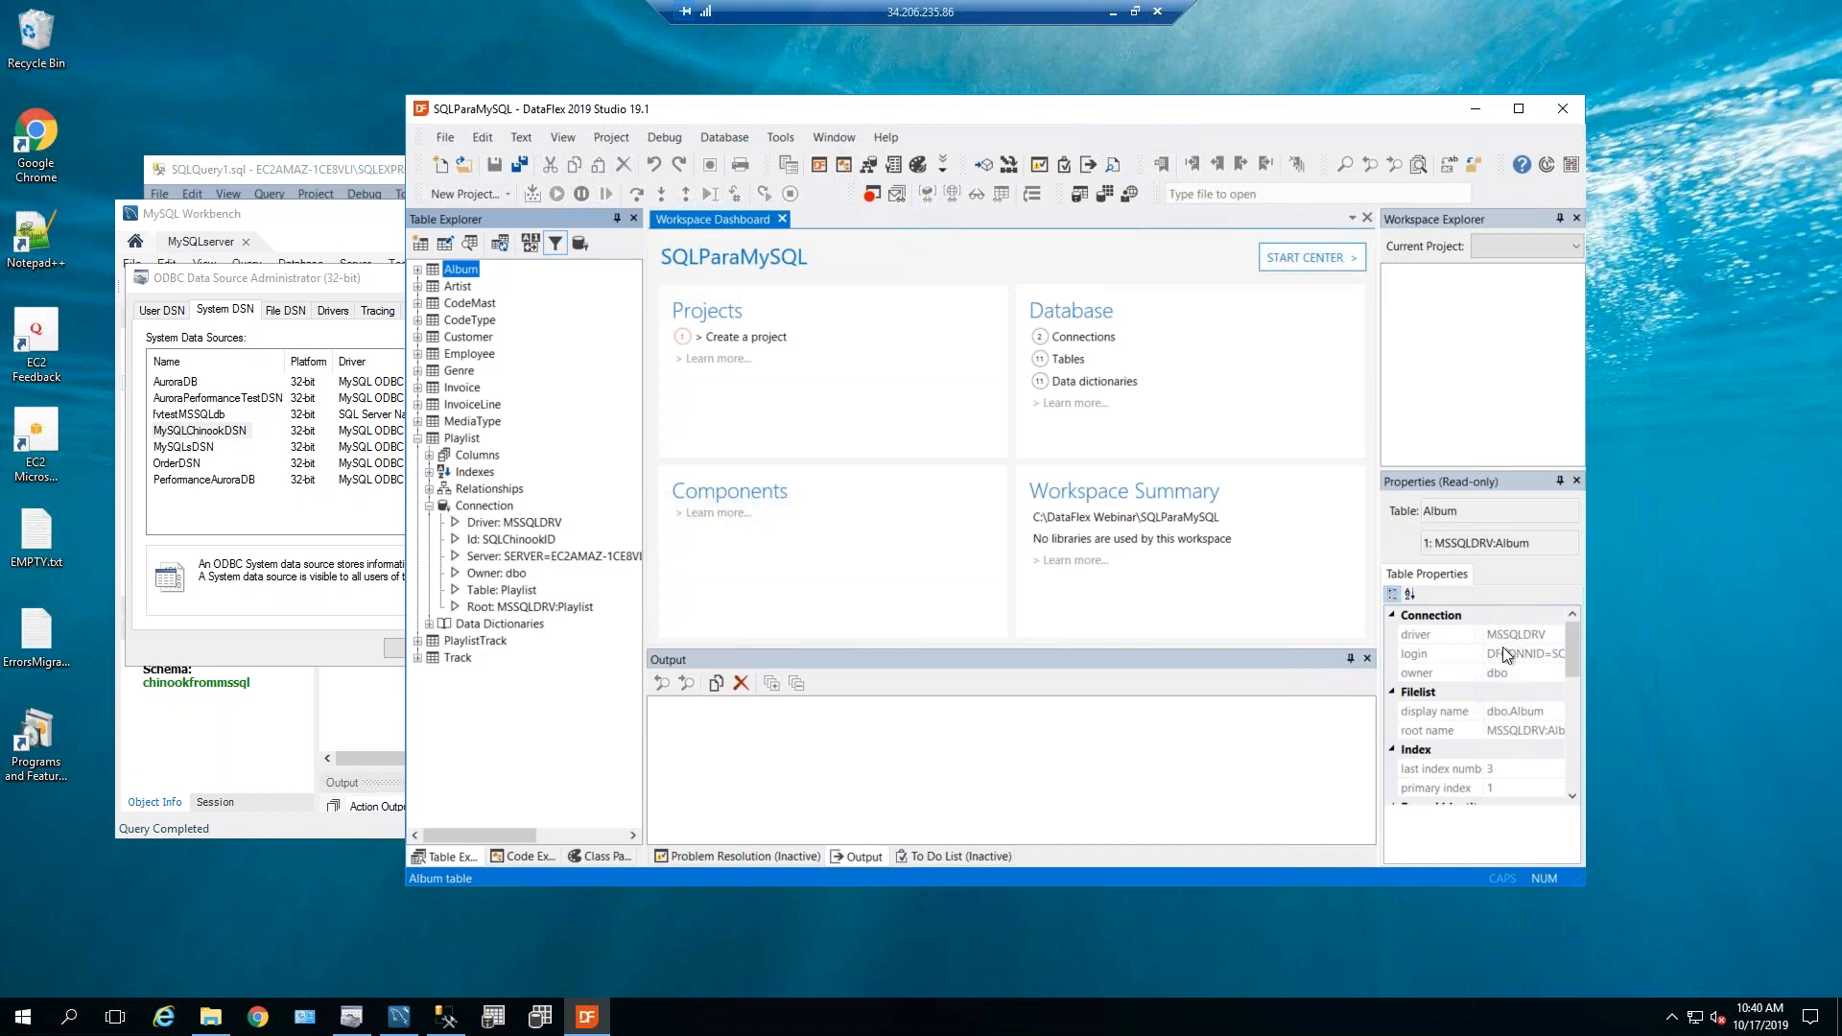
click(740, 138)
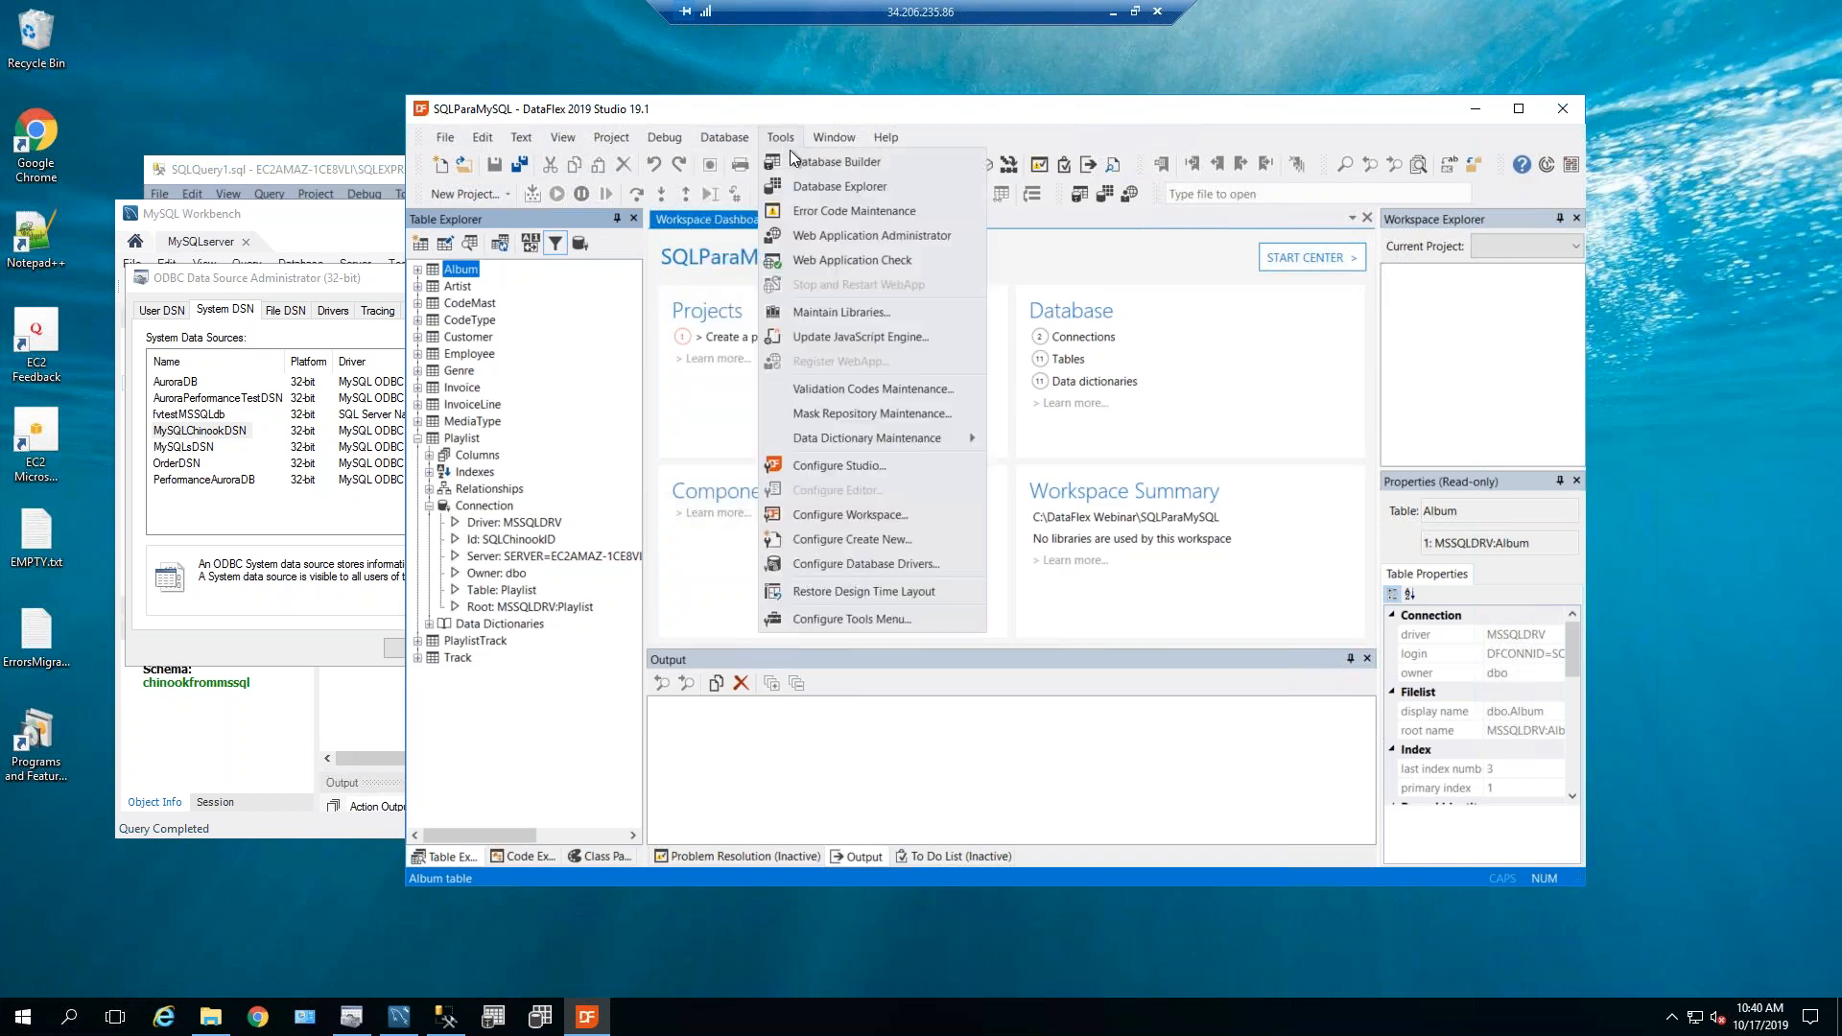
Open the Database Explorer and view the Invoice table's data and attributes.
click(808, 184)
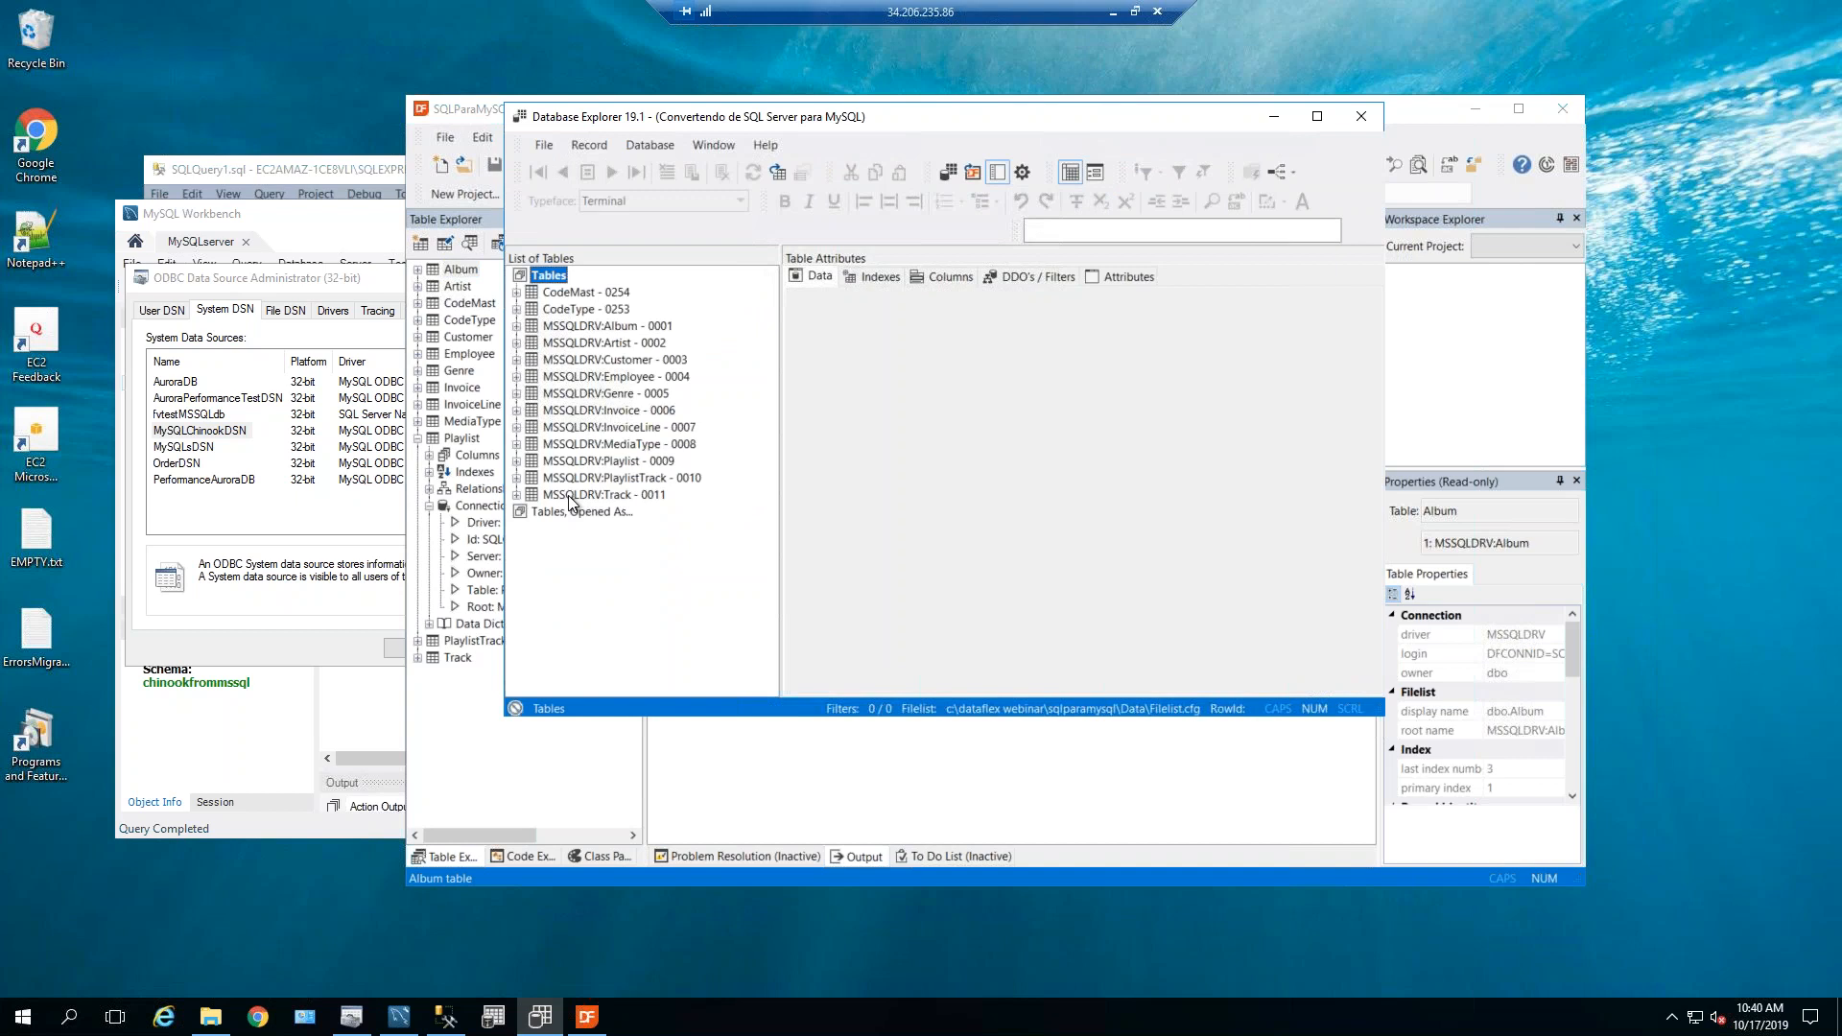
click(564, 410)
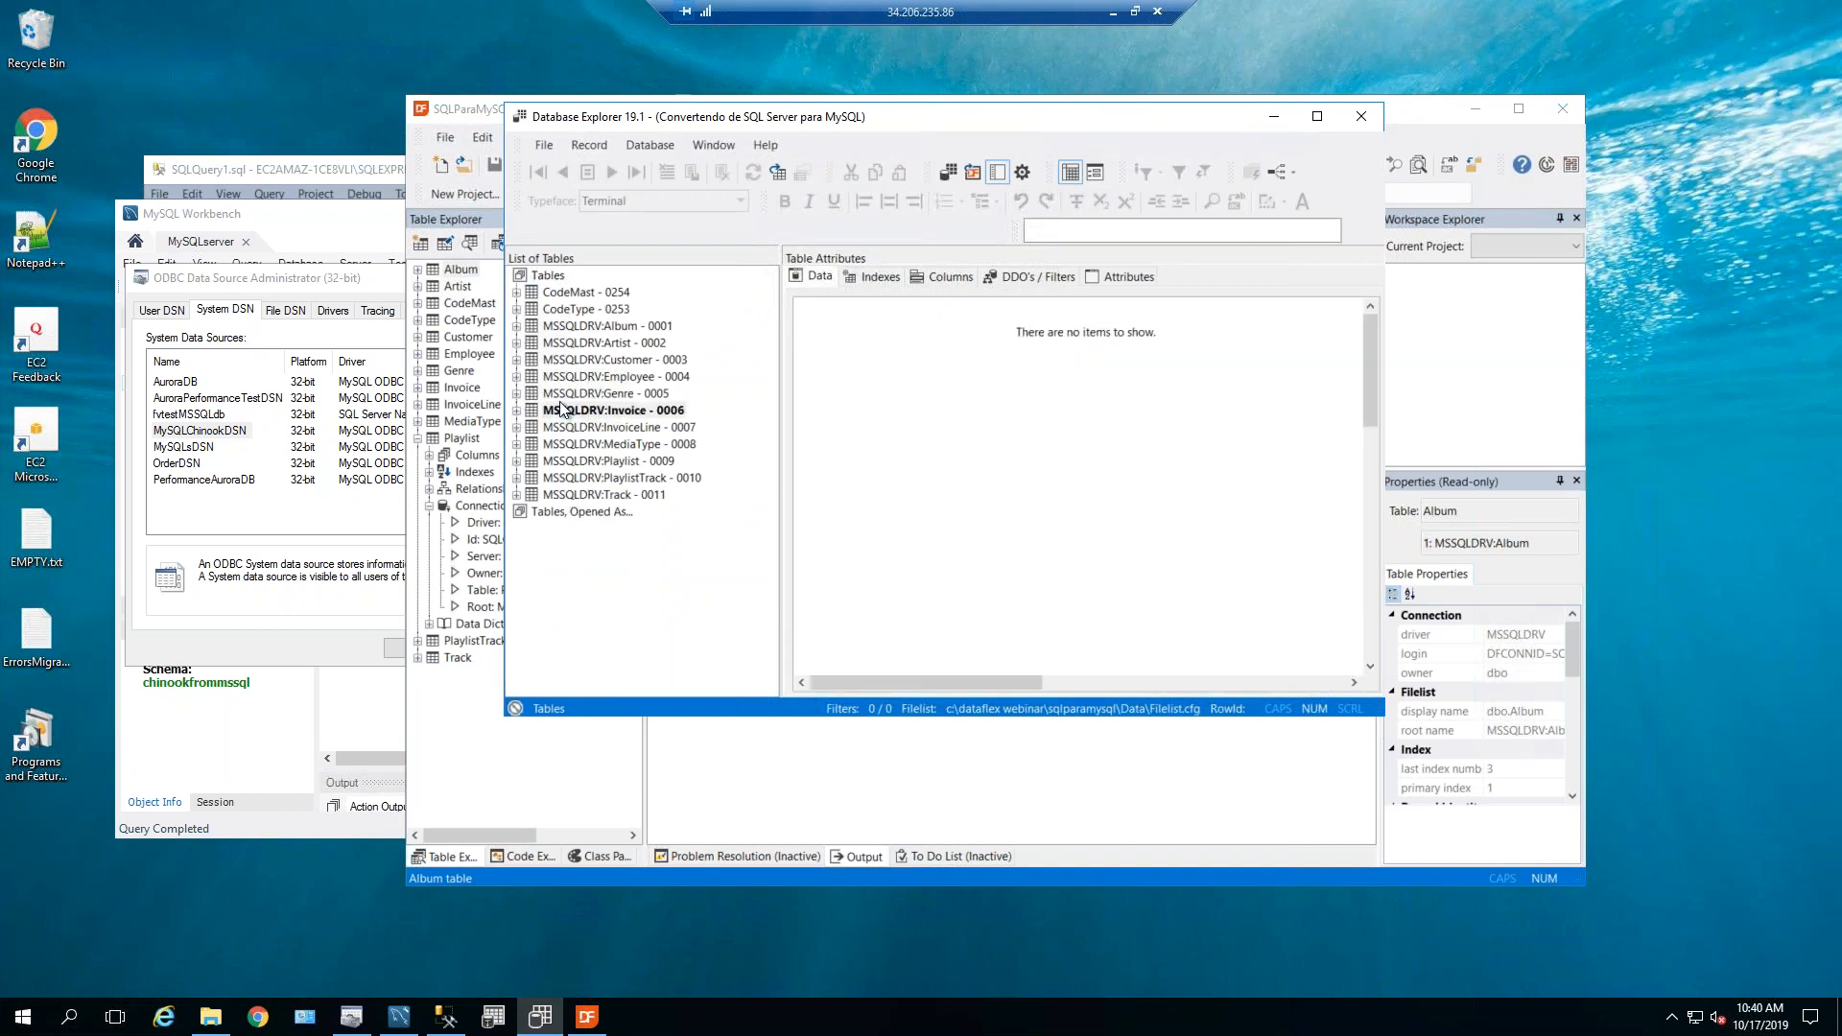
click(1113, 276)
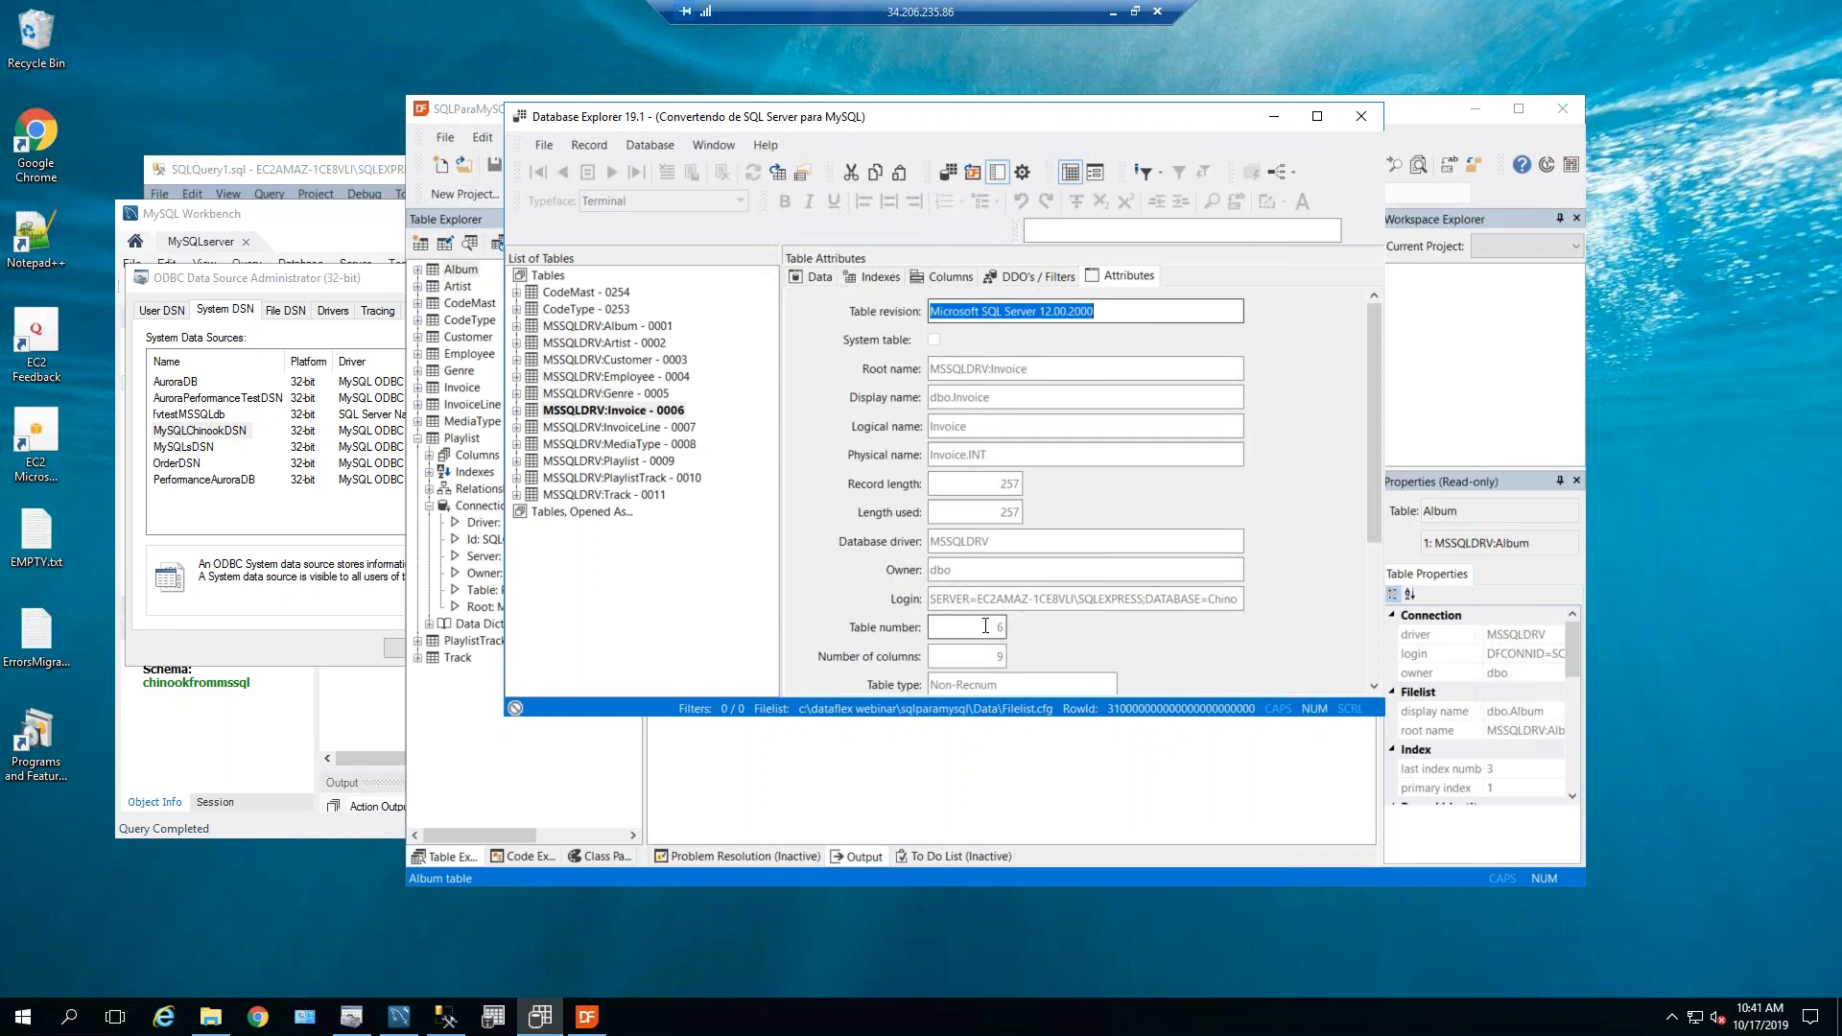
scroll(996, 628, down, 3)
scroll(996, 627, up, 3)
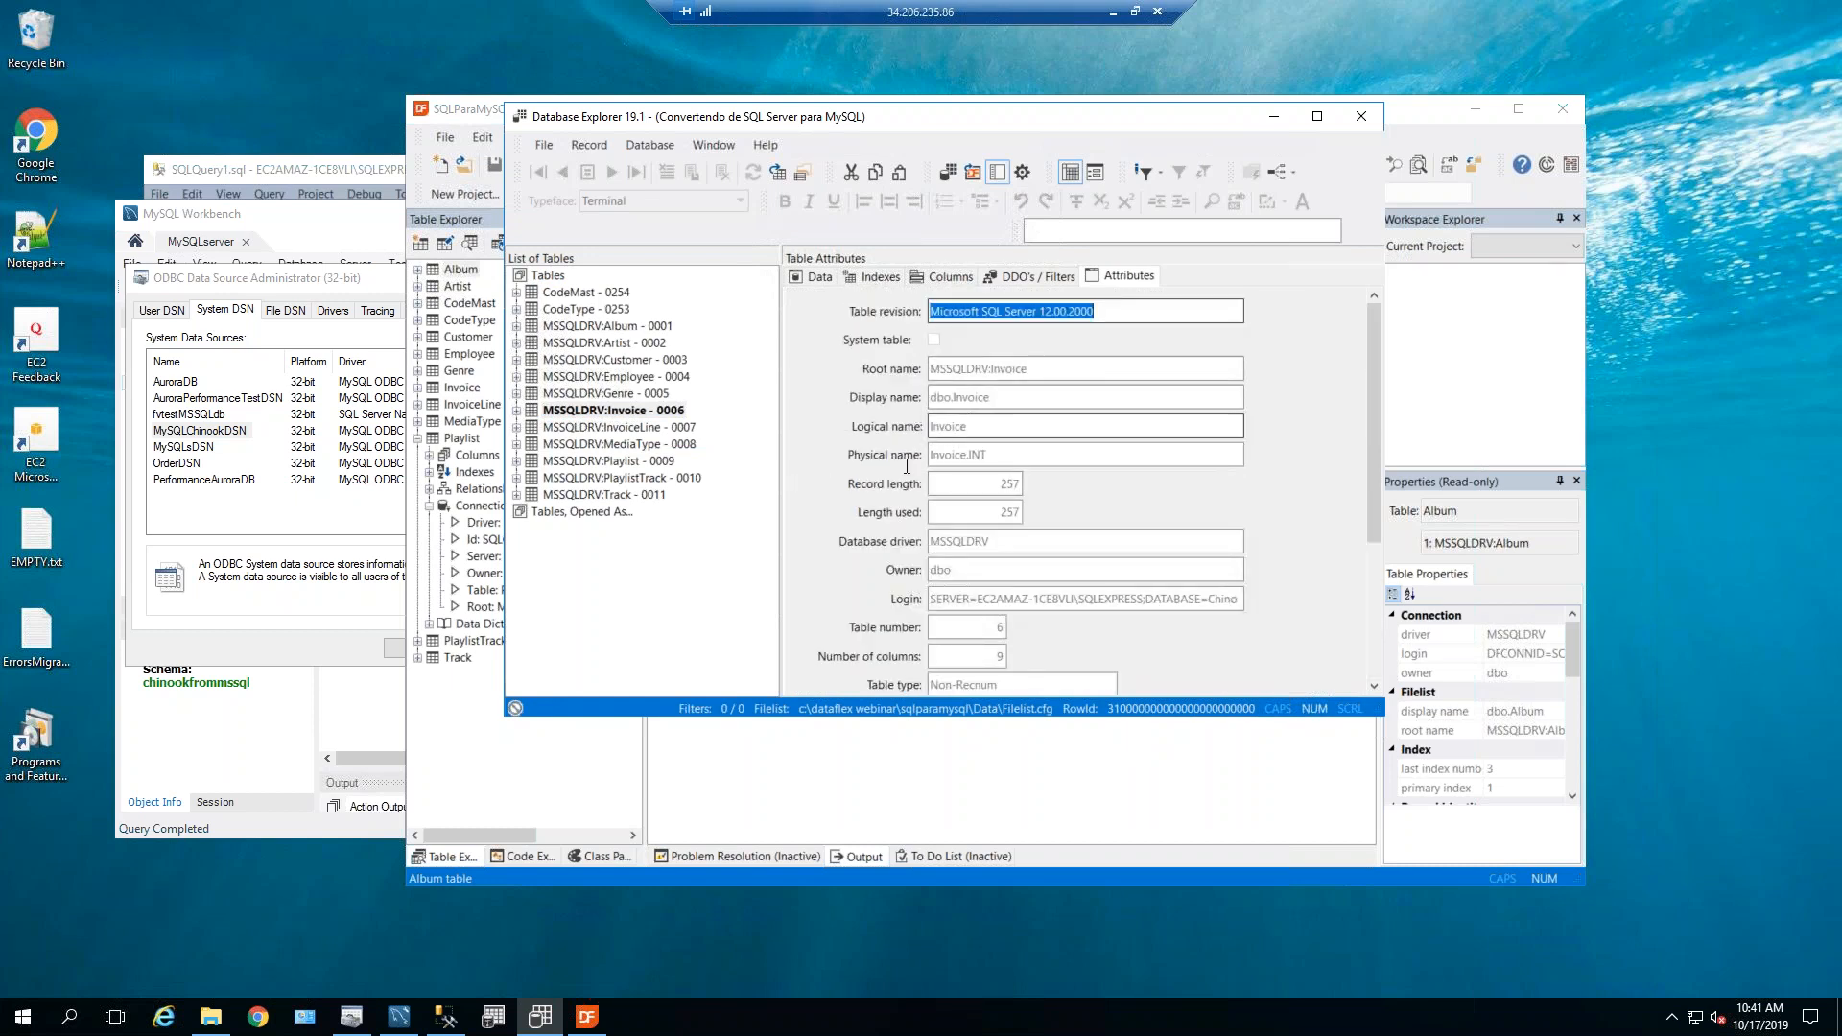
Browse the Employee table's rows, then close the Database Explorer.
click(597, 376)
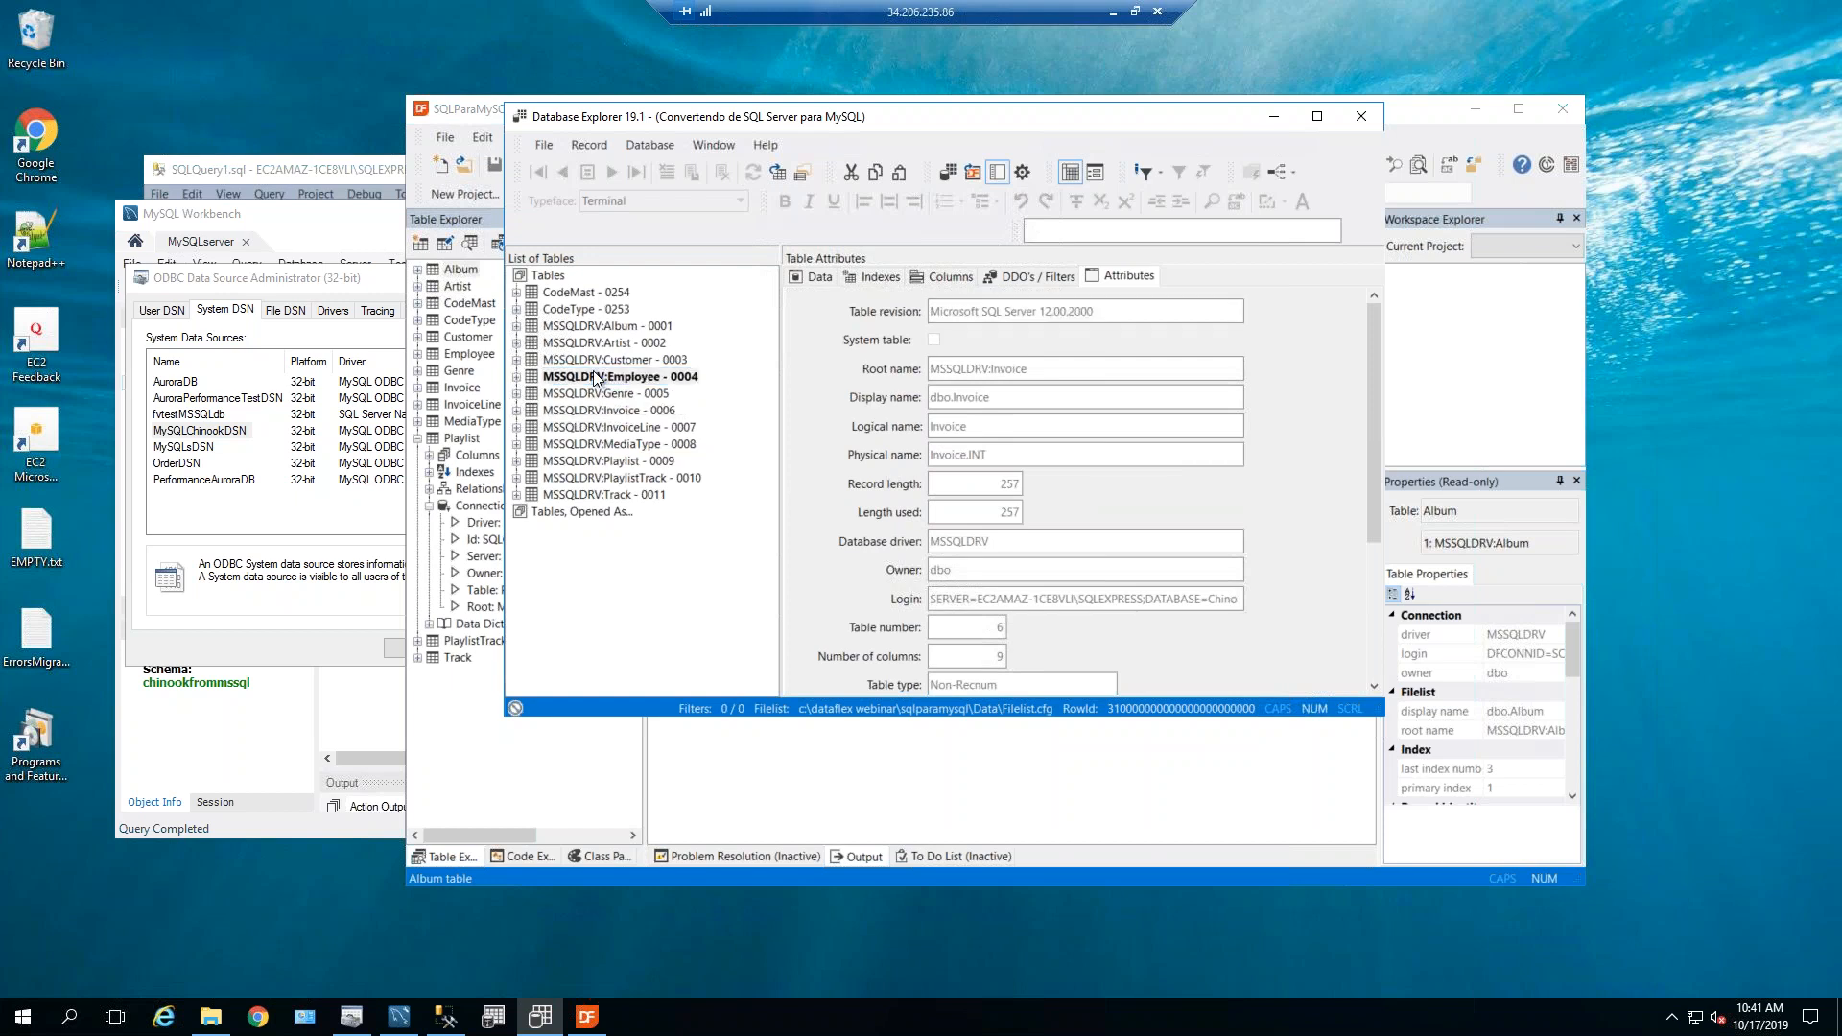
click(800, 278)
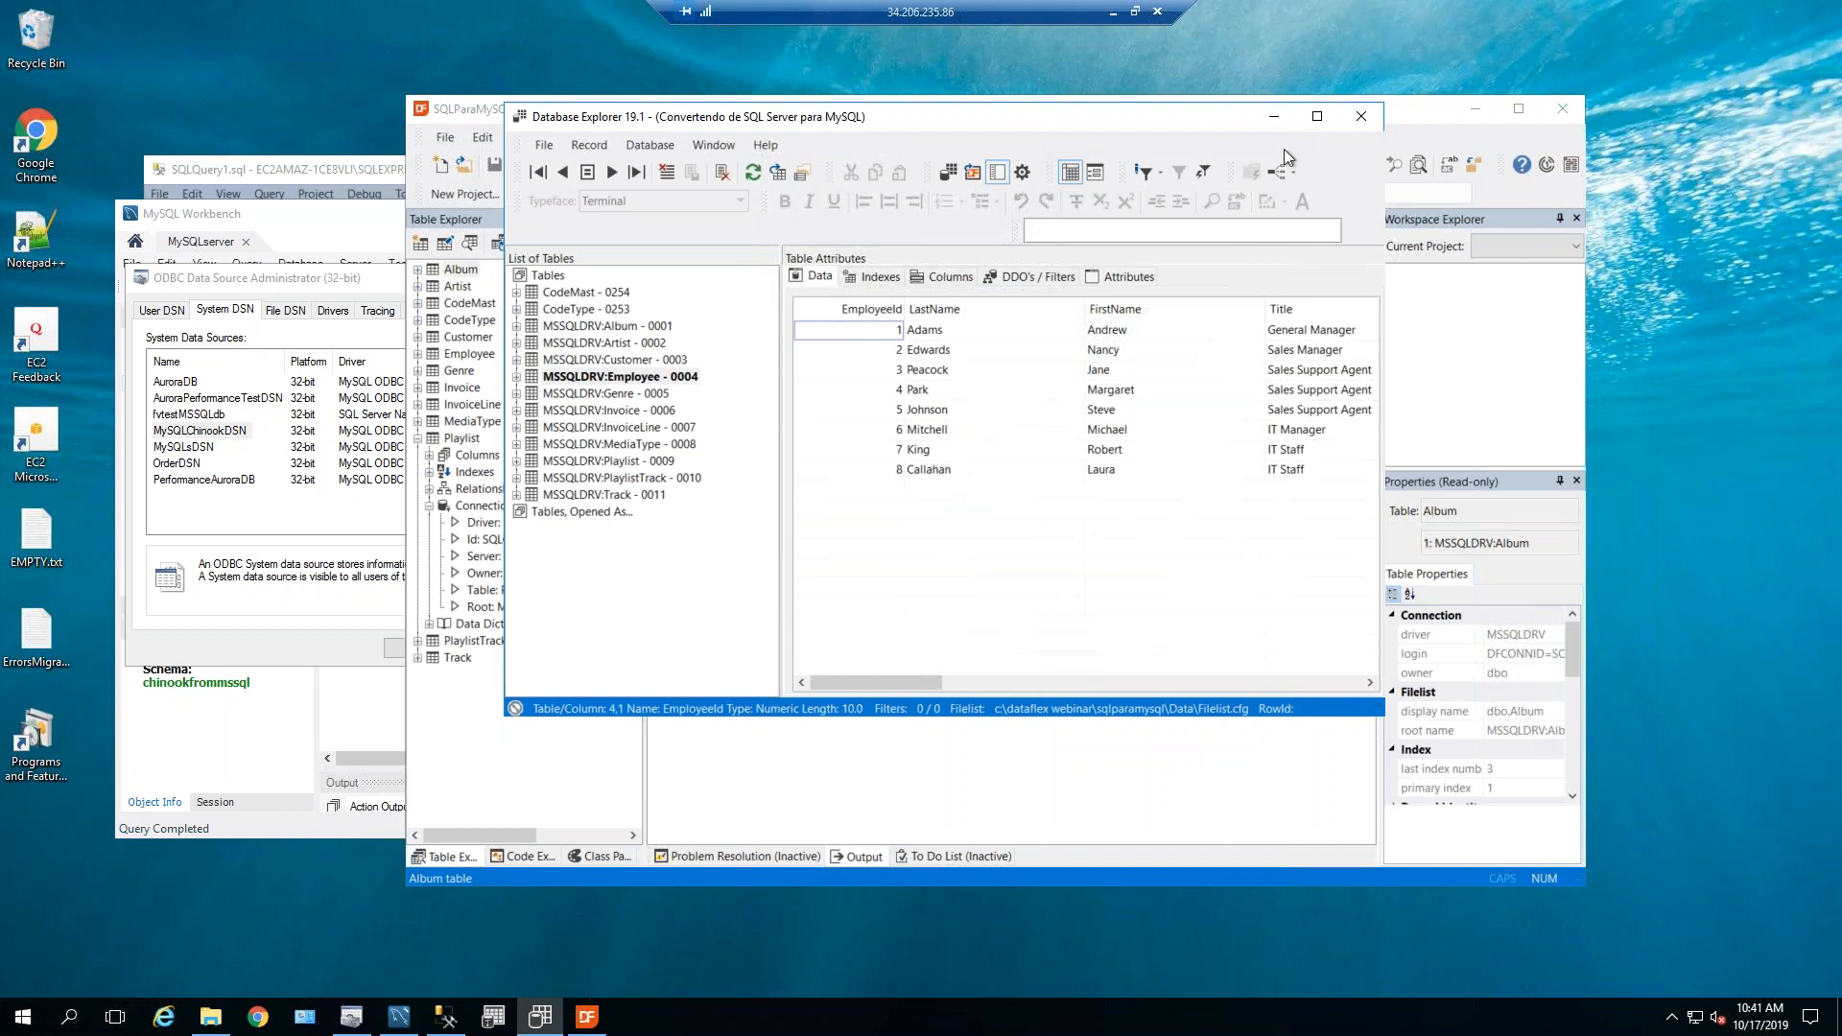
click(1364, 117)
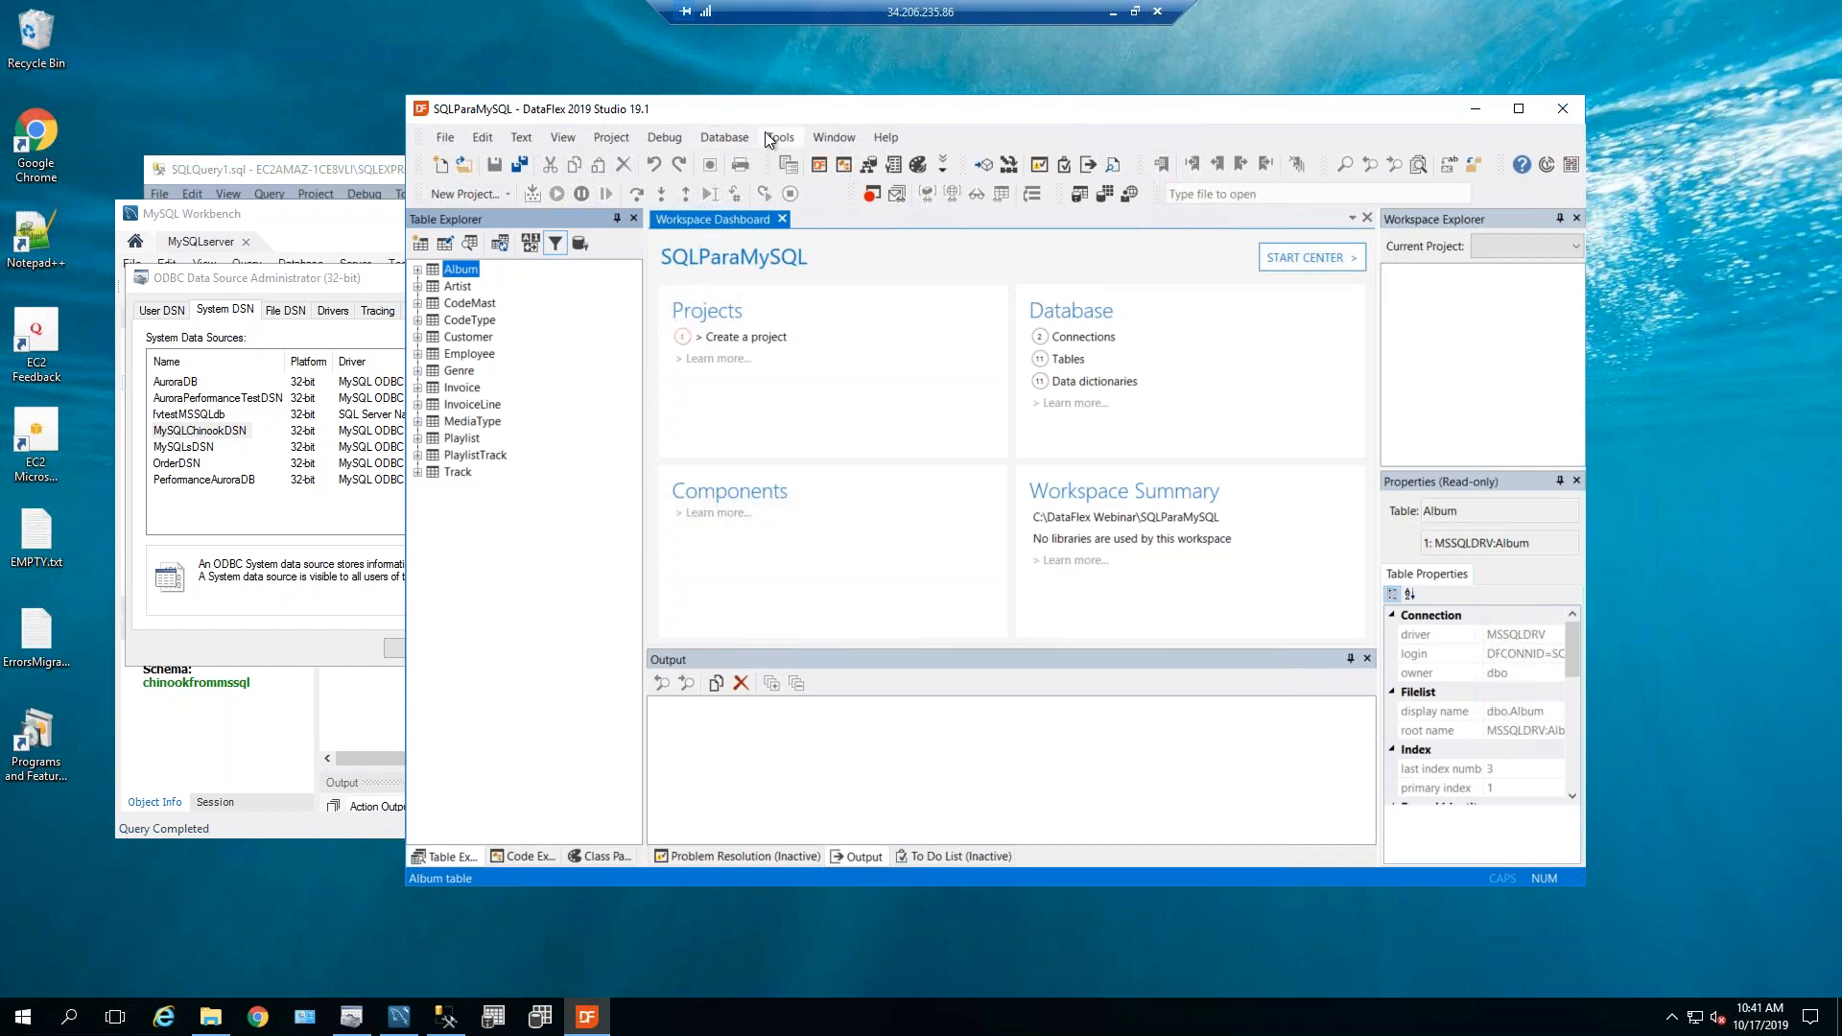
Start the SQL Conversion Wizard with MySQLChinookID as the target connection.
click(739, 140)
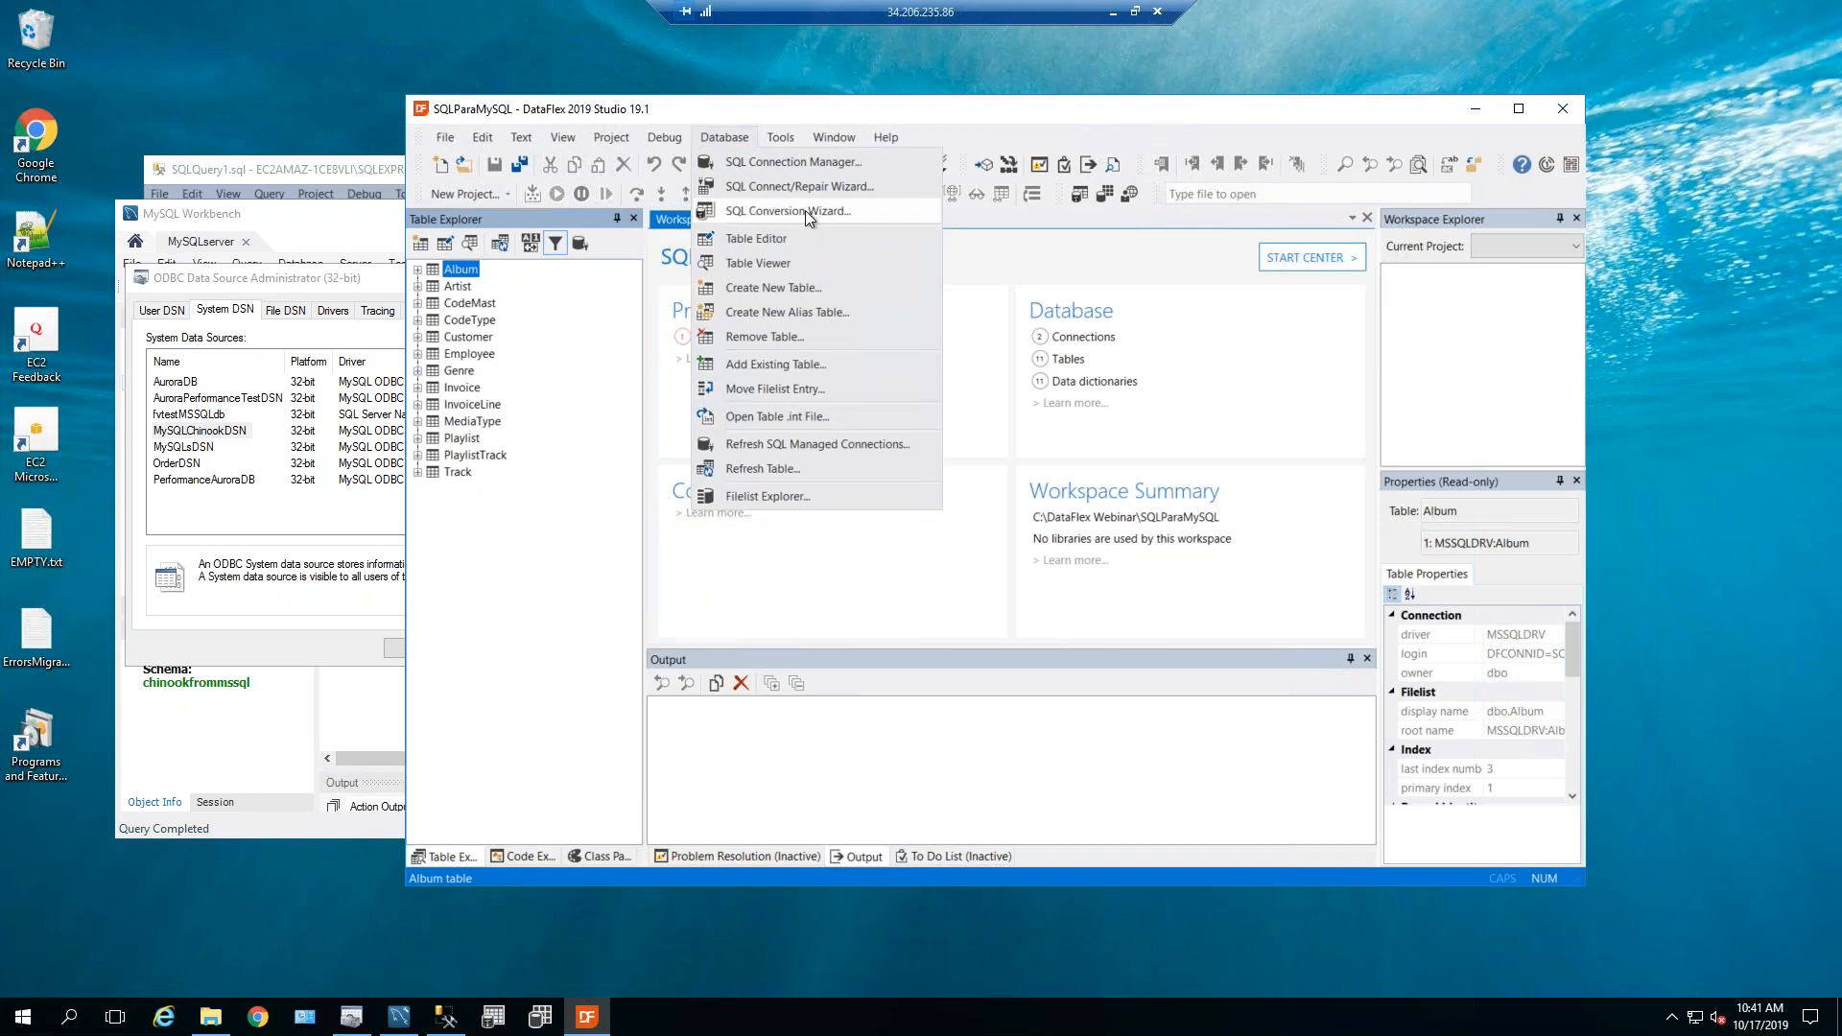
click(804, 211)
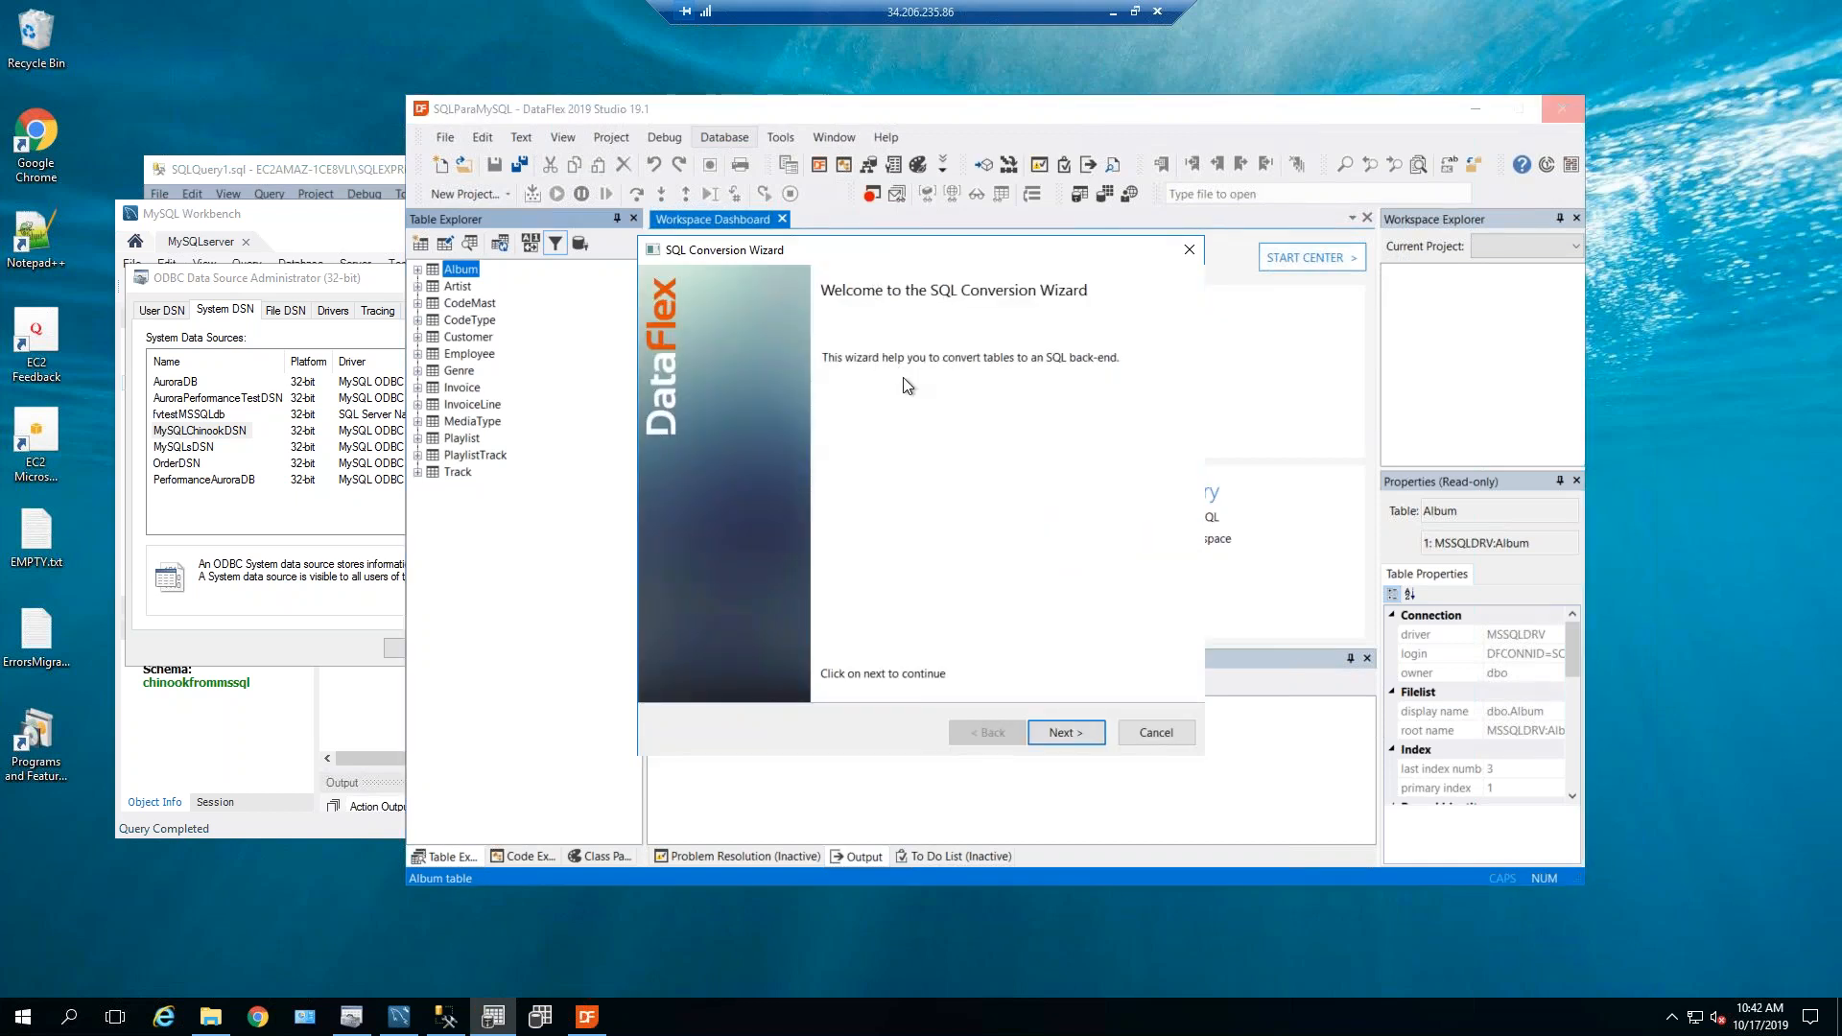
click(1056, 735)
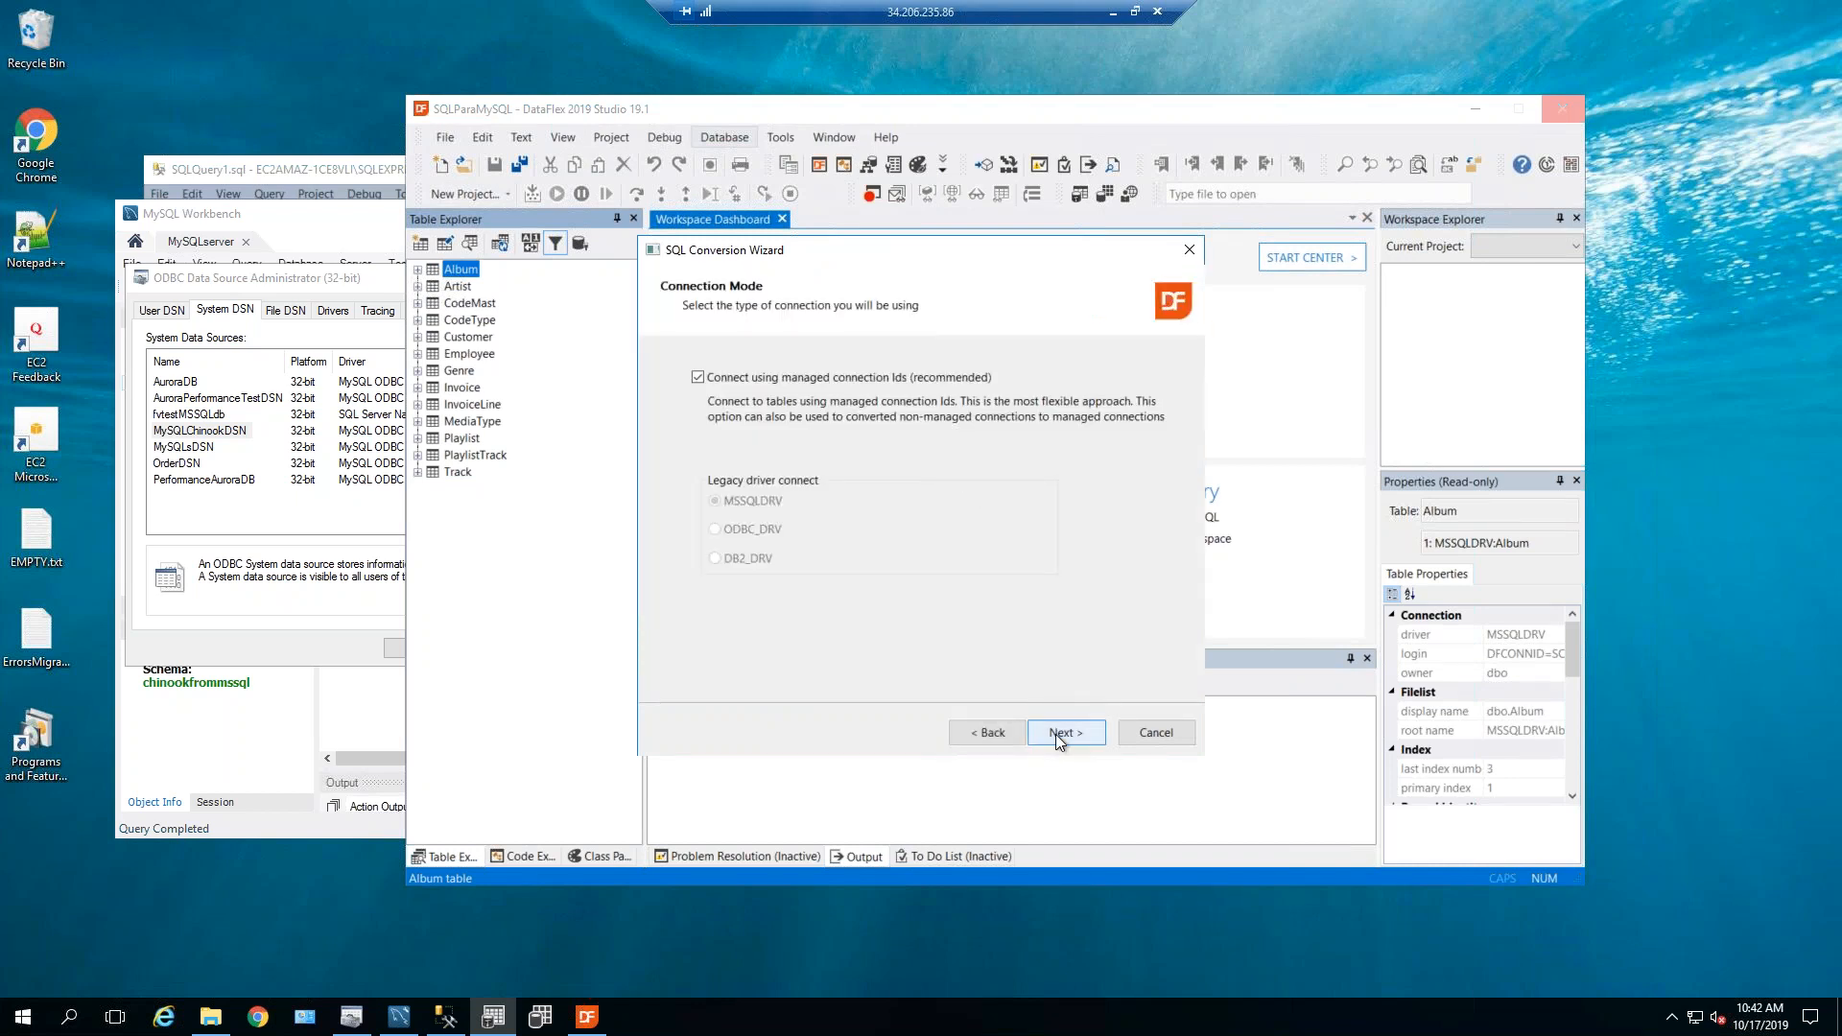
click(1059, 736)
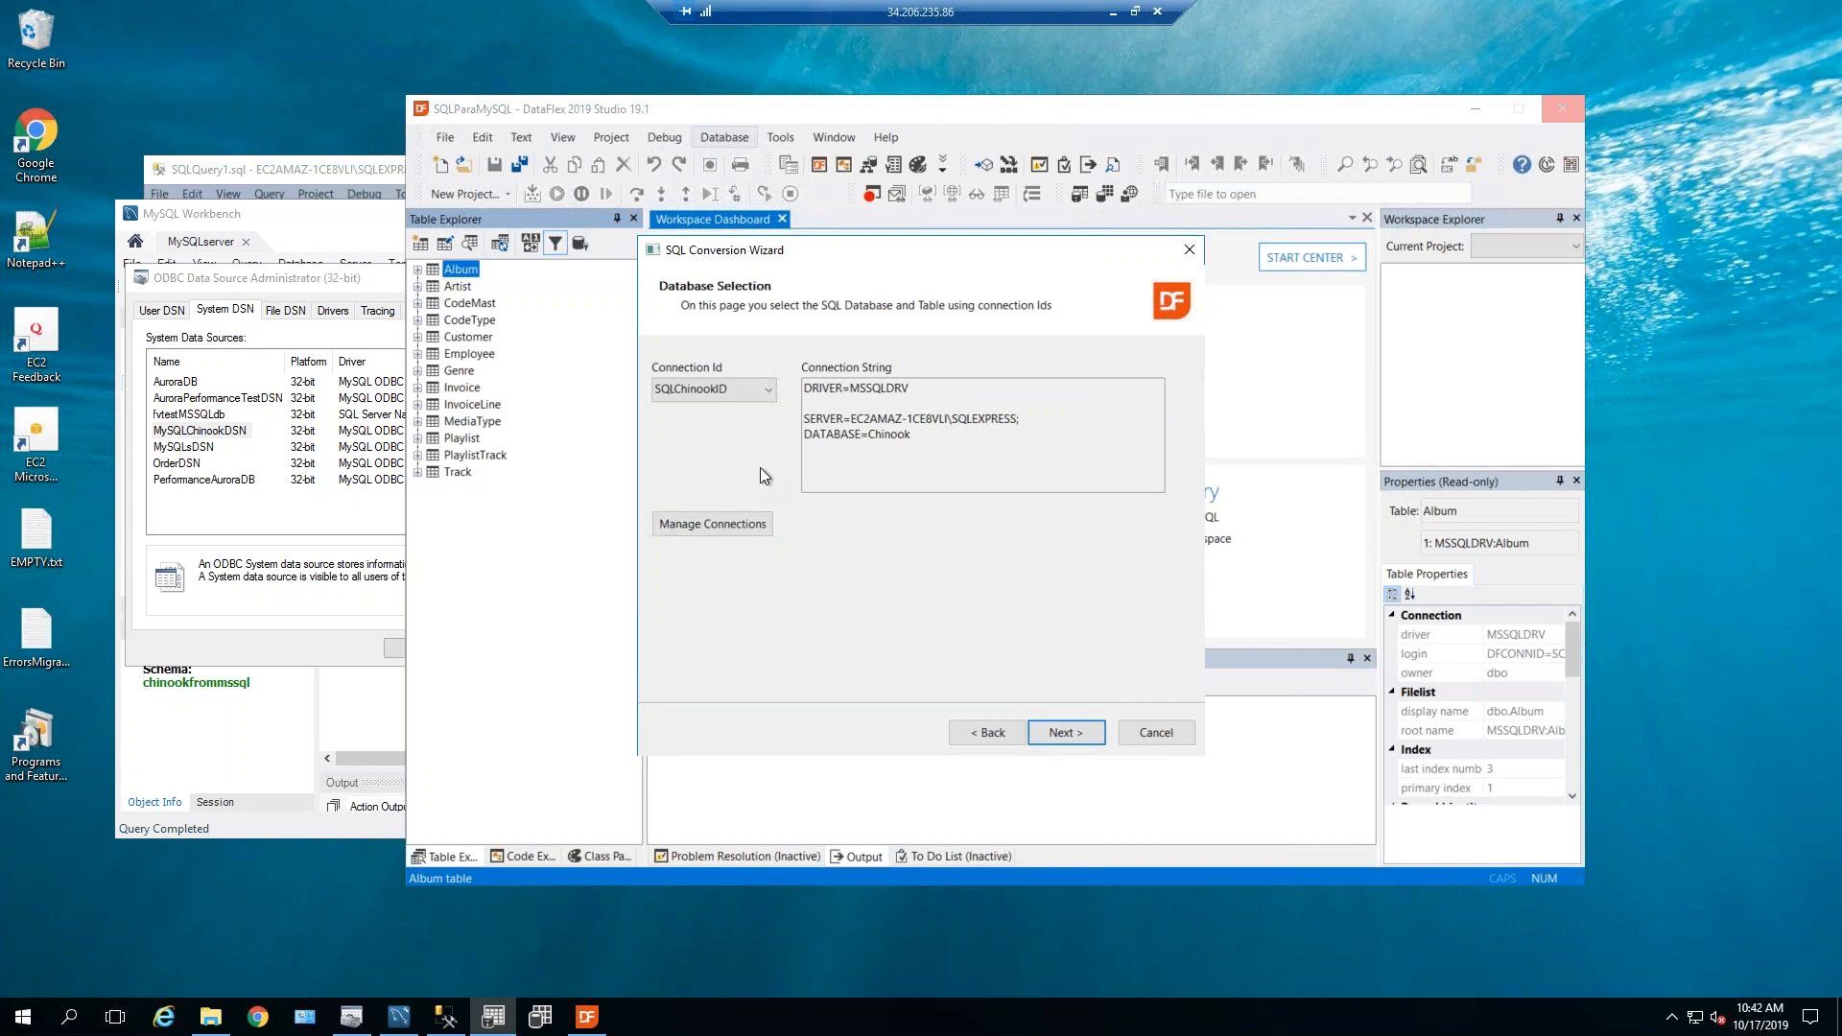
click(766, 394)
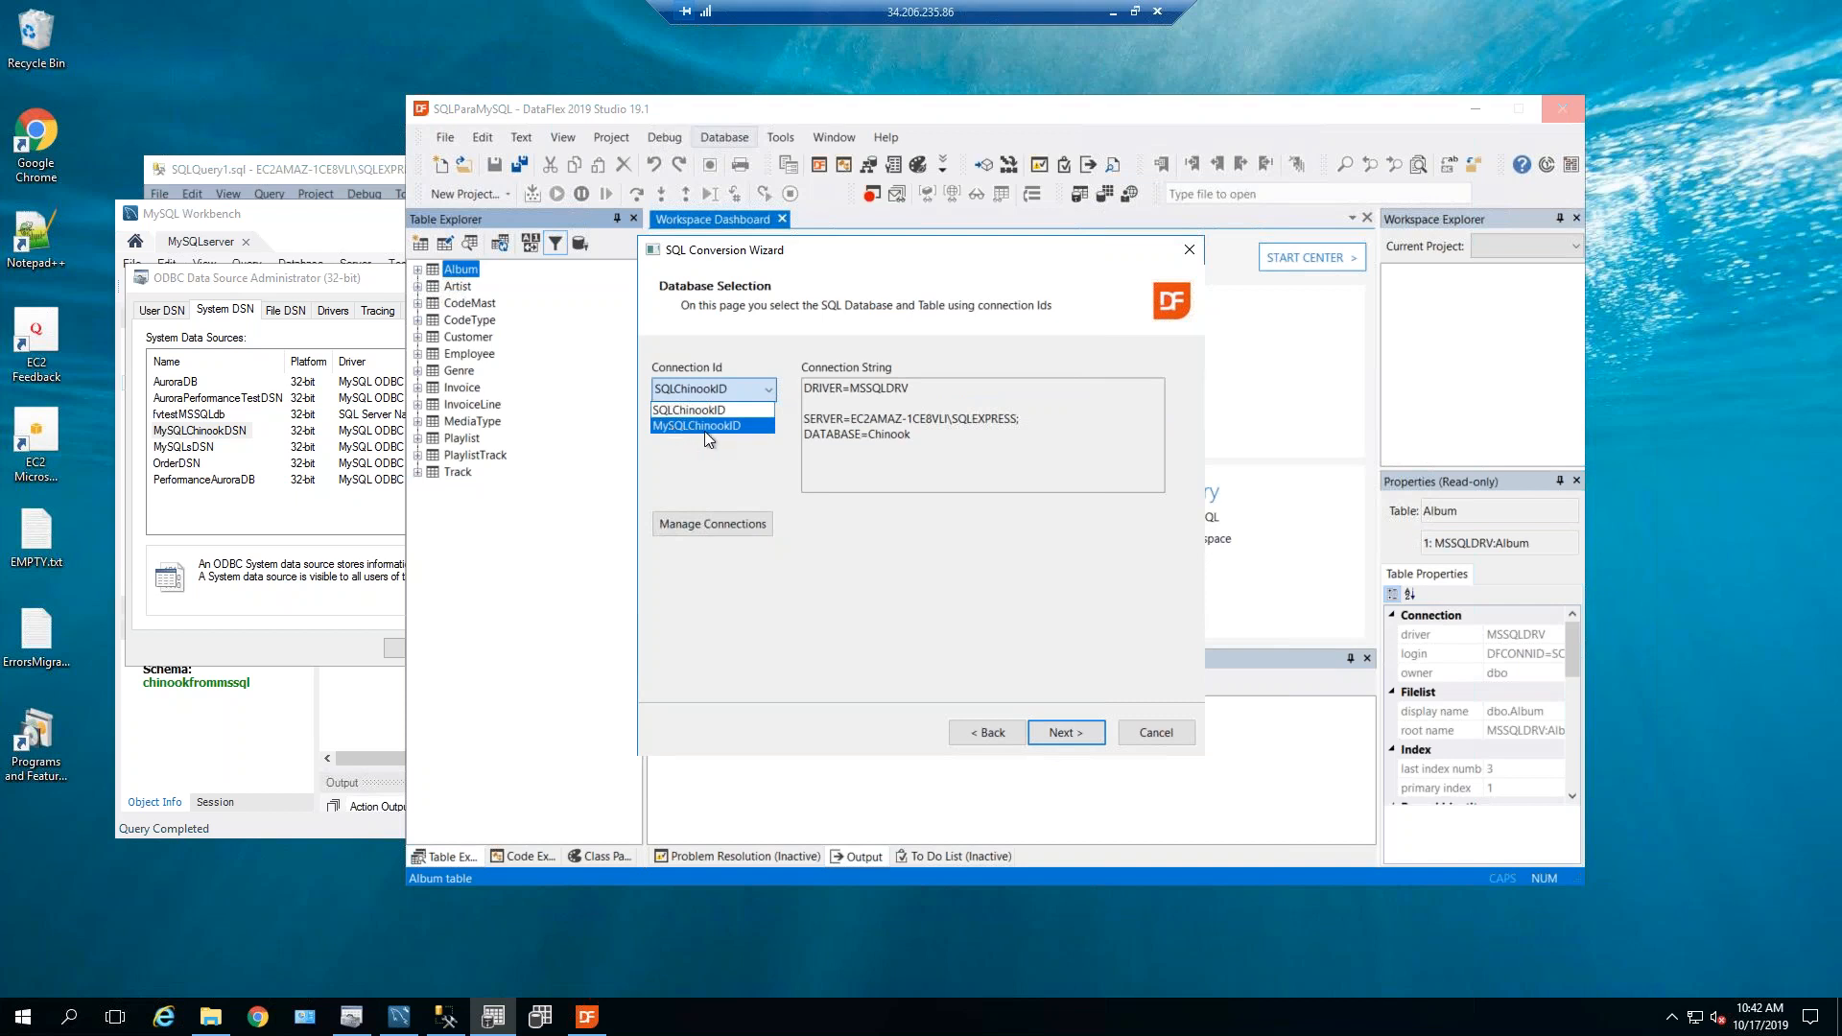
click(708, 427)
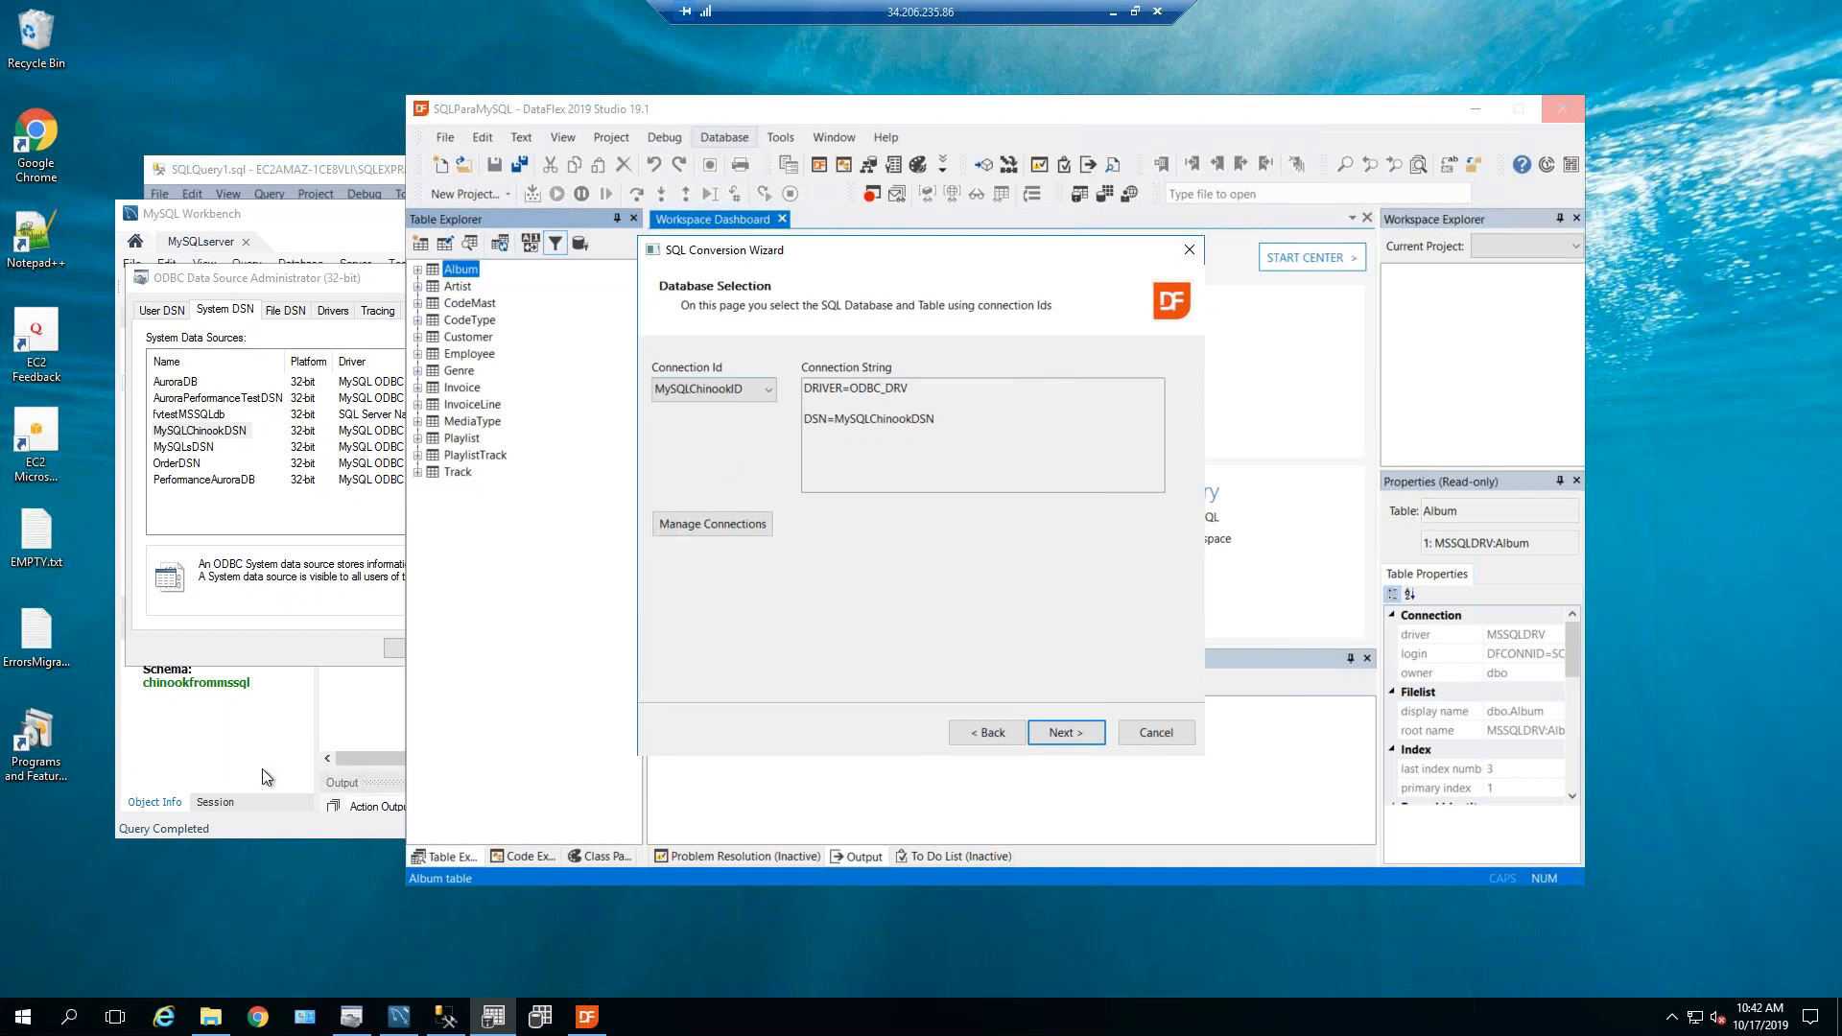
click(1052, 732)
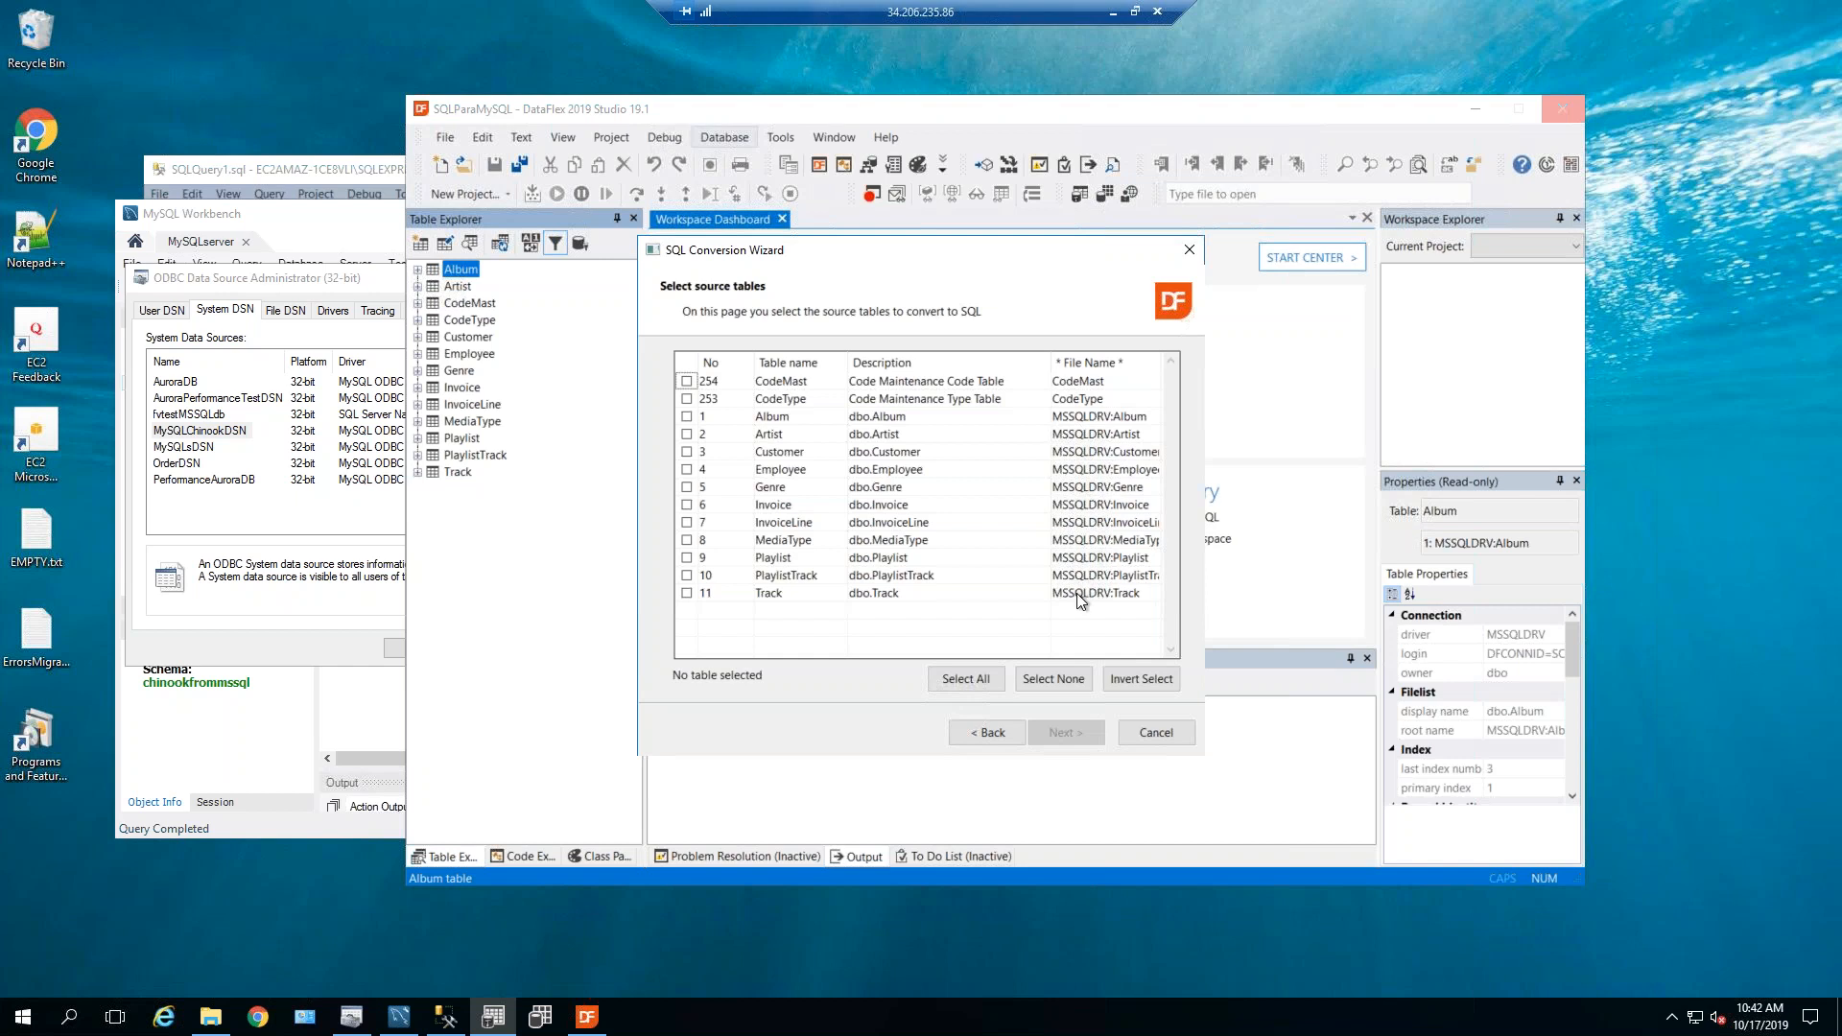
Select all 13 tables, analyze them and accept the primary key rules.
click(986, 682)
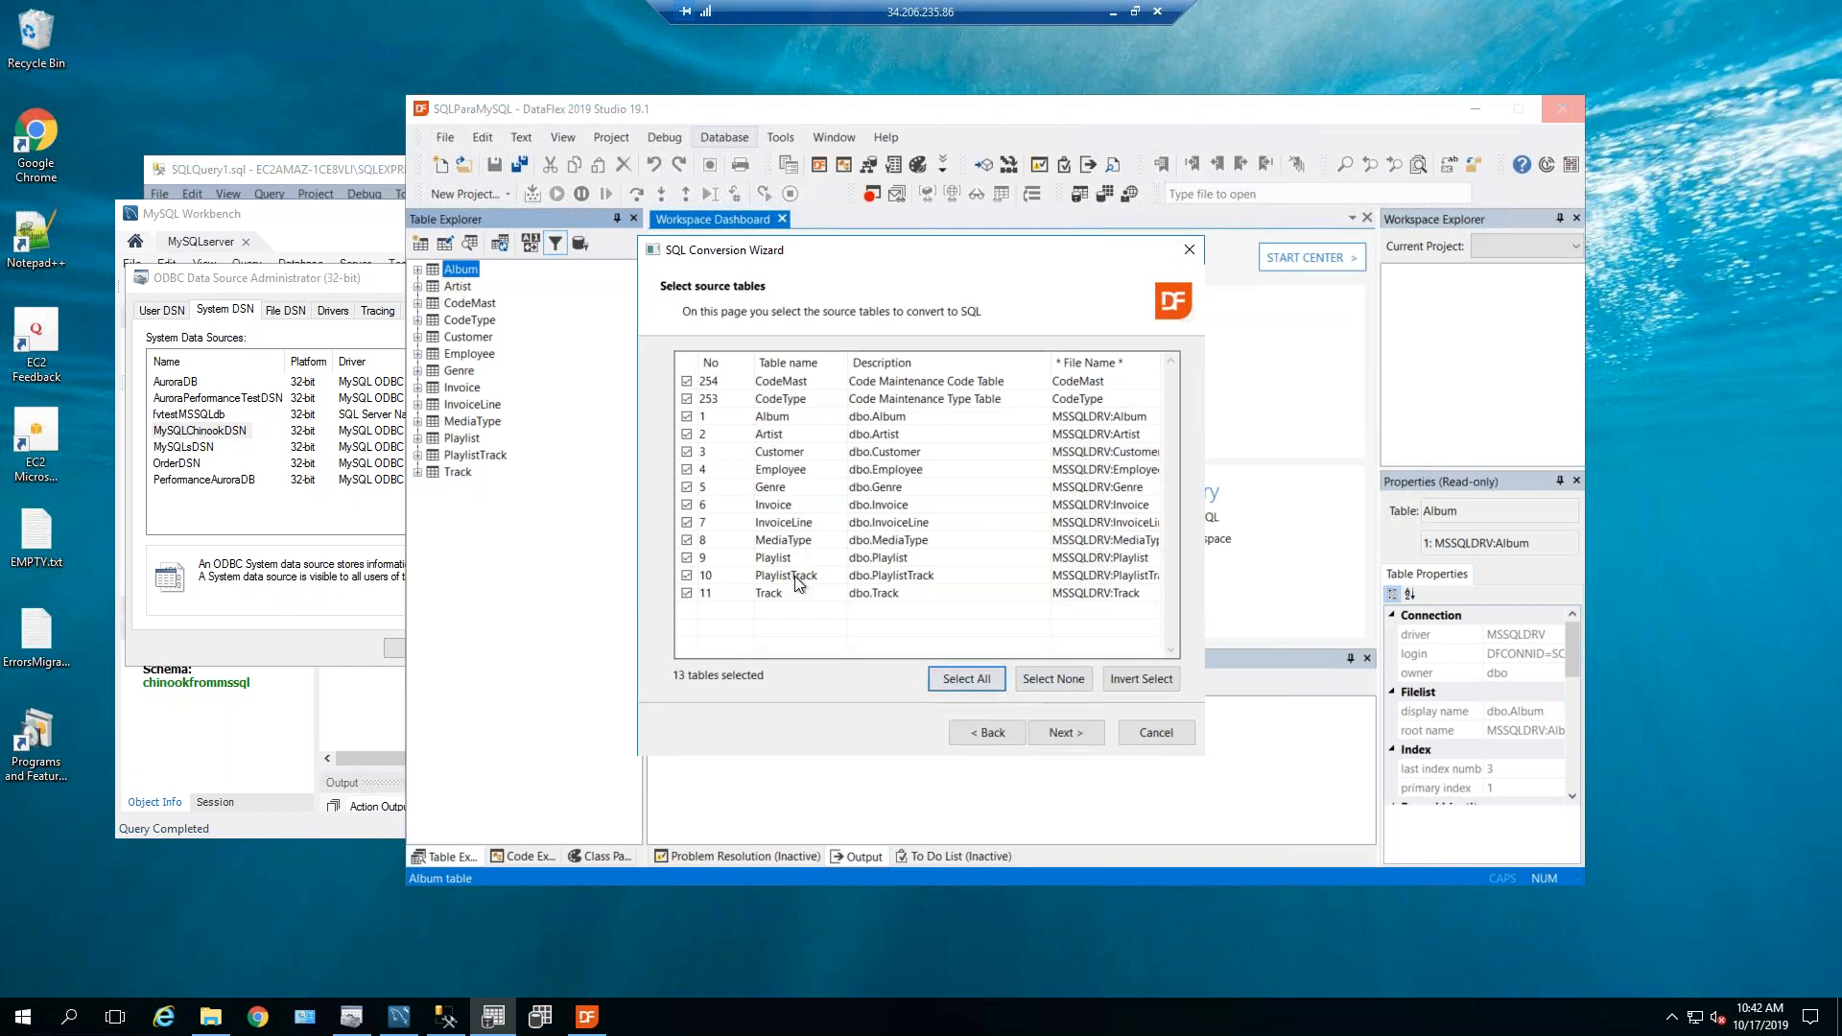
click(1063, 732)
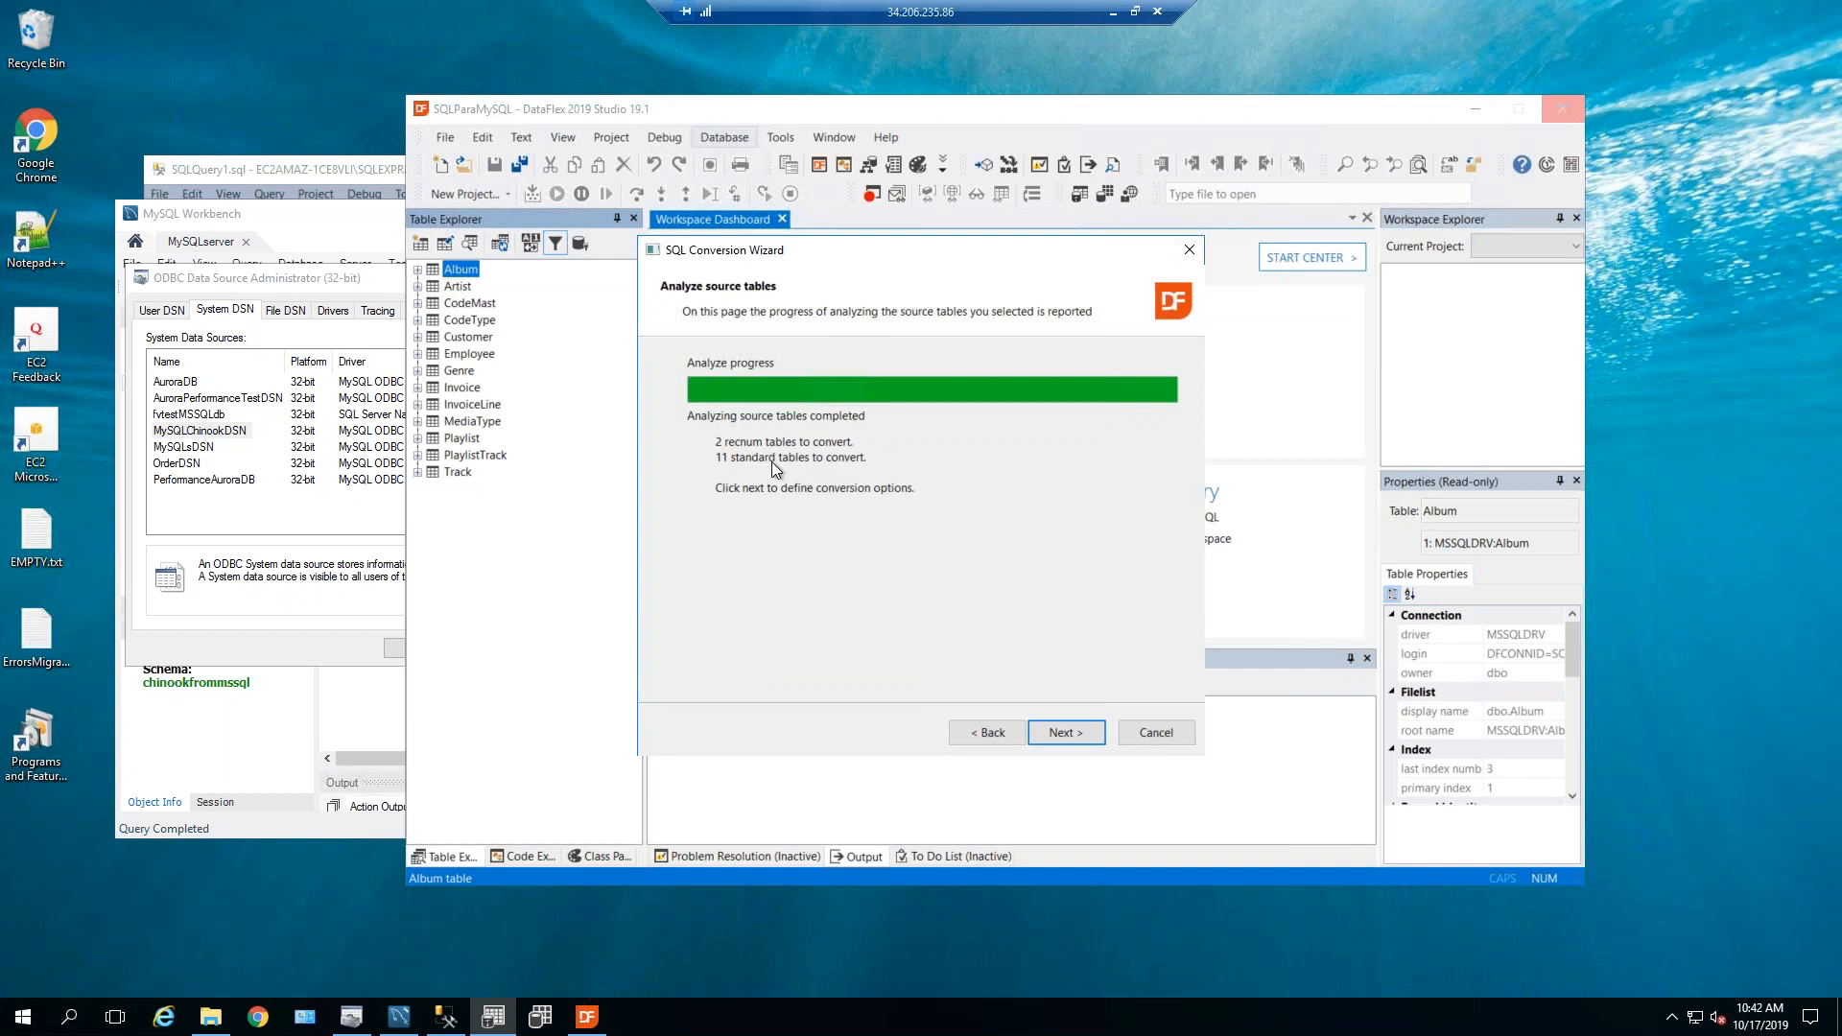
click(1068, 731)
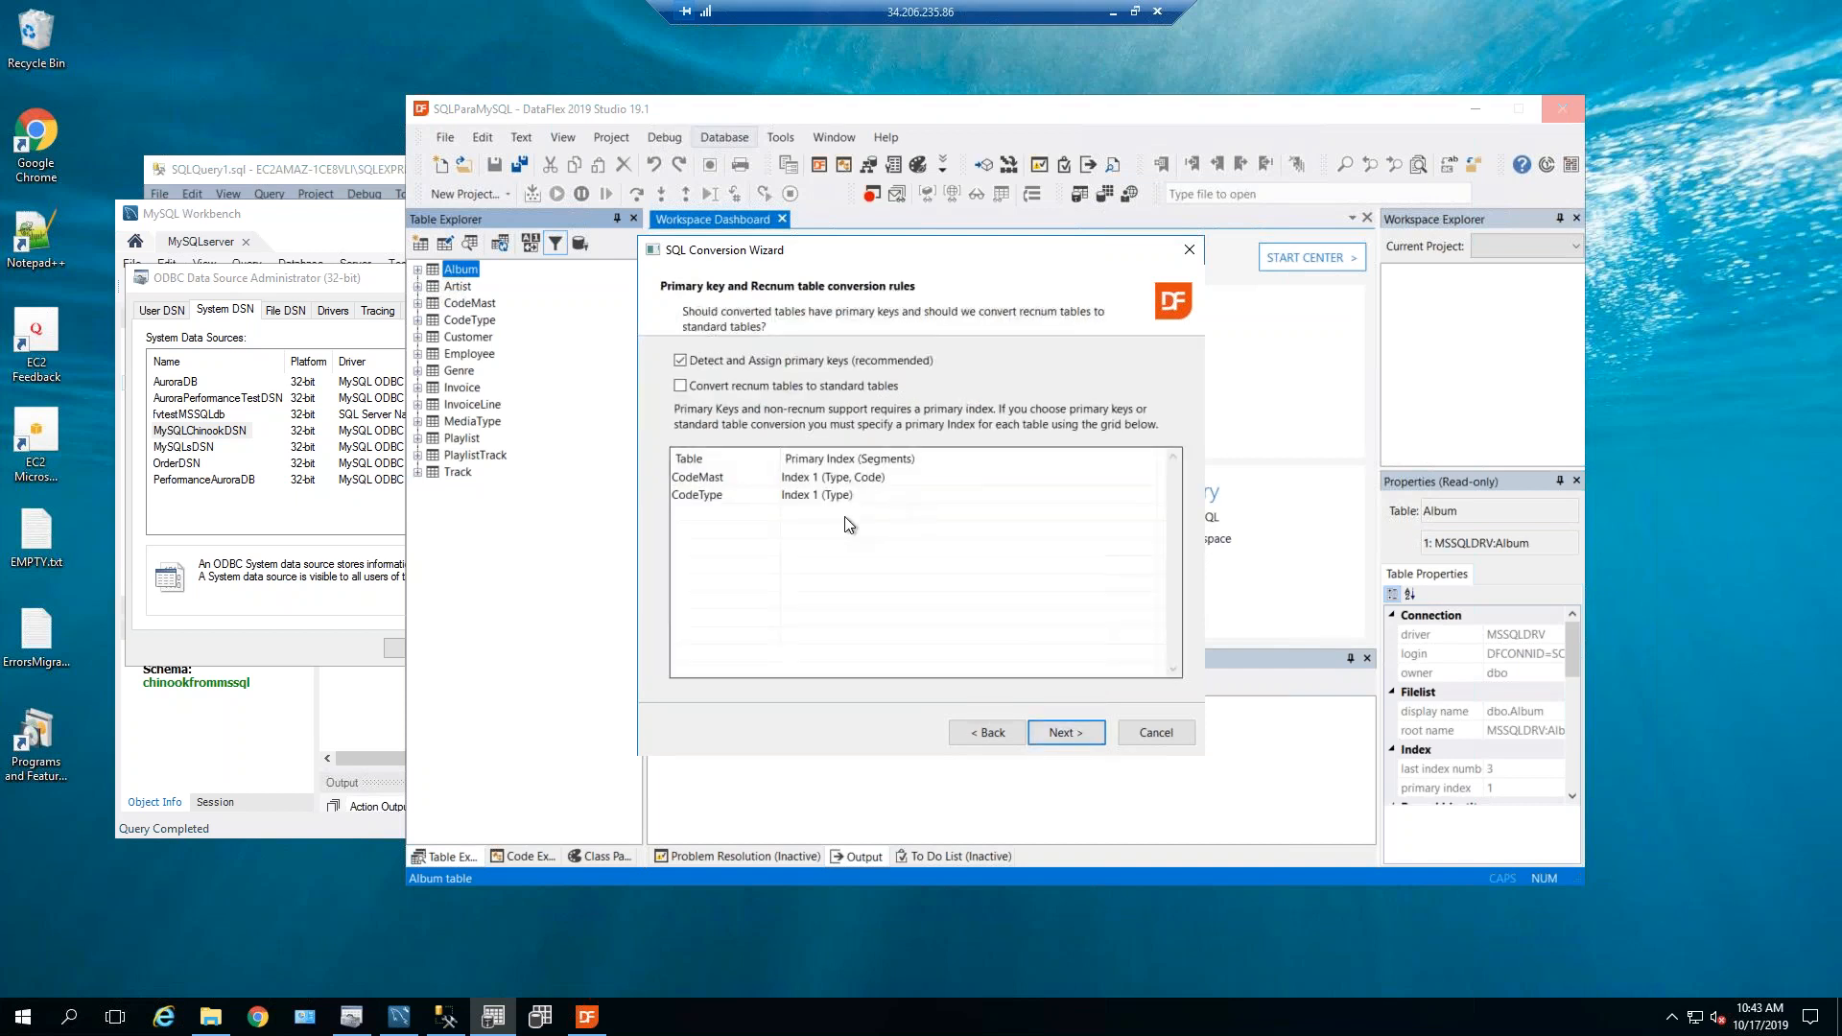
click(1064, 736)
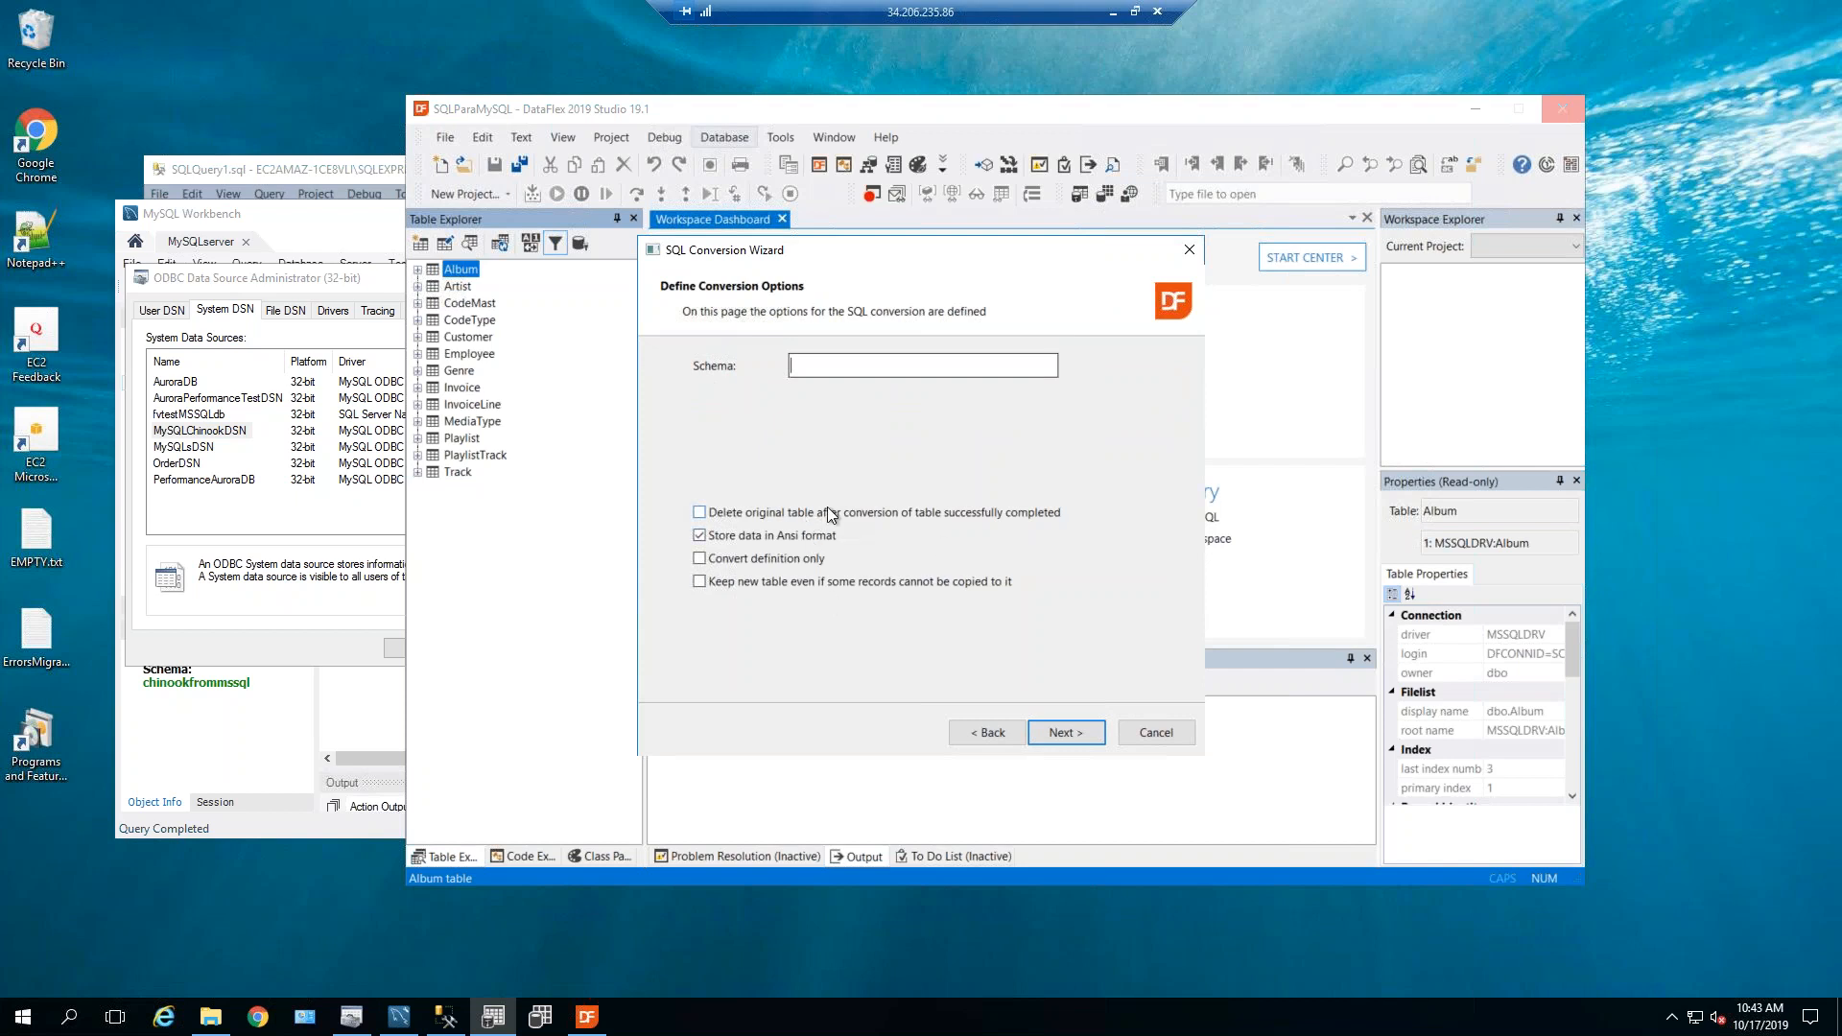
Accept the conversion options, review the summary and run the MySQL conversion.
click(1069, 729)
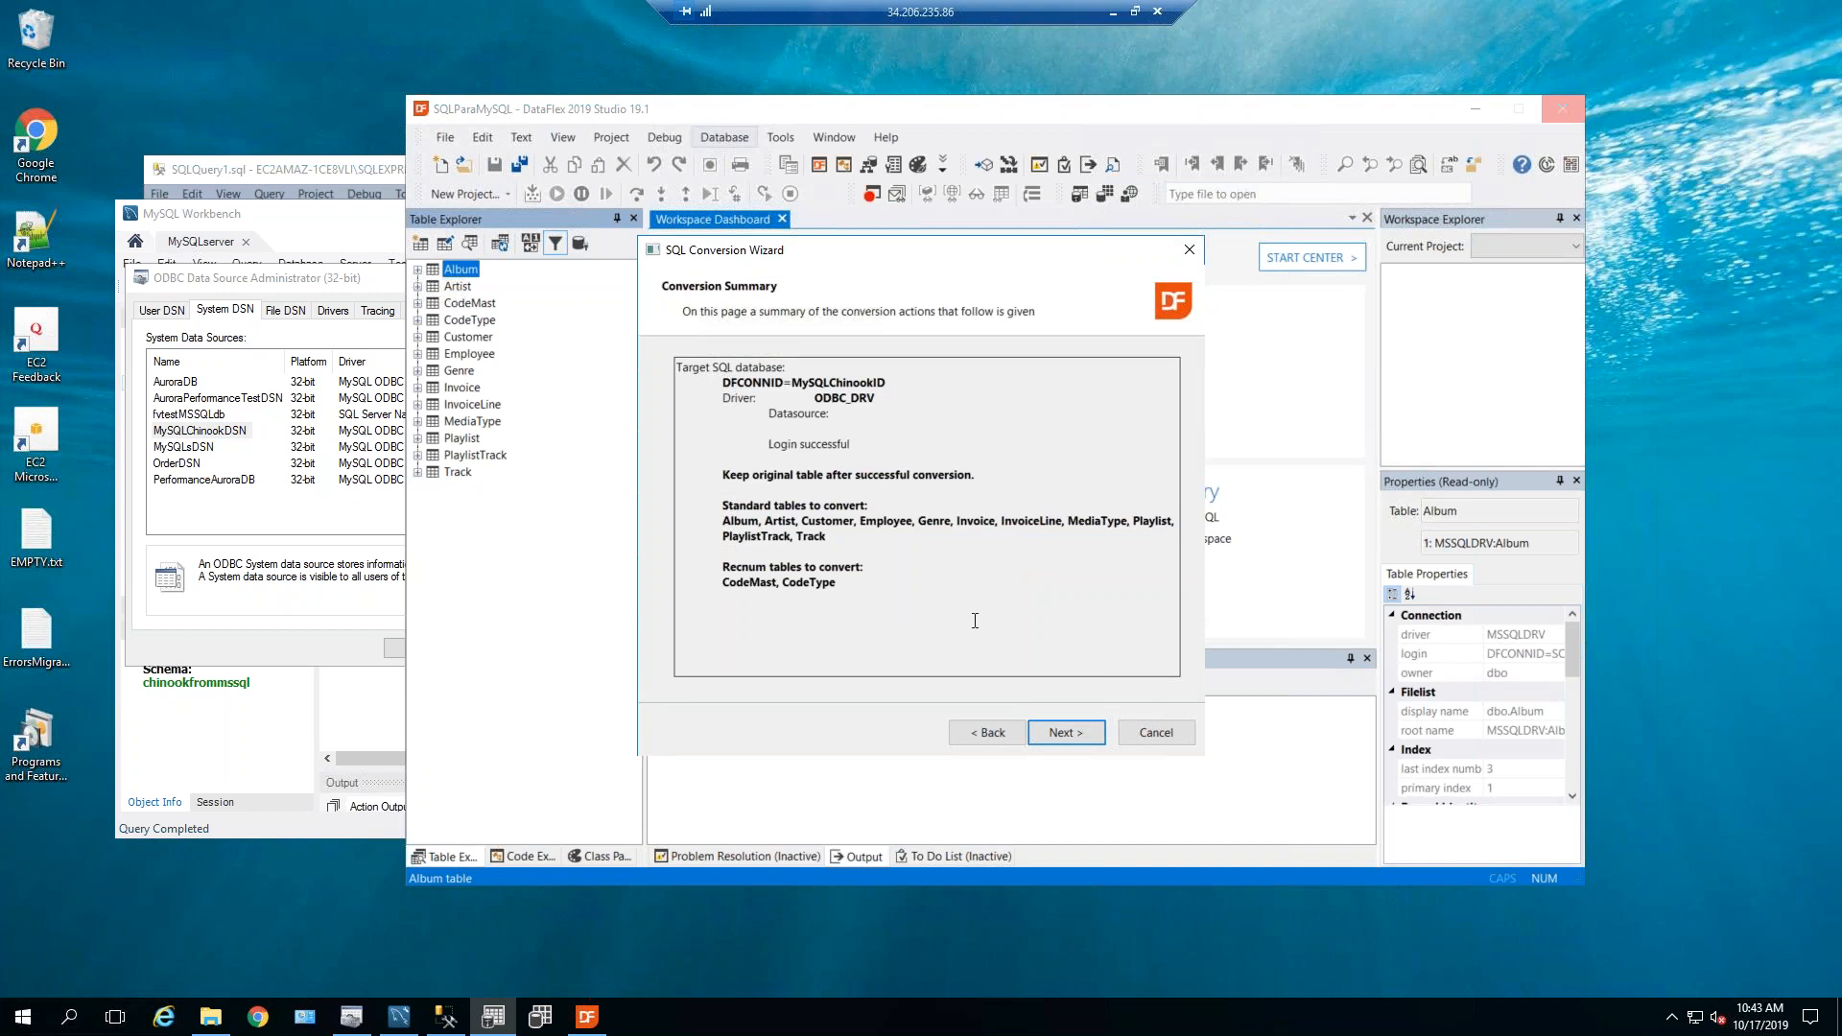
click(1071, 733)
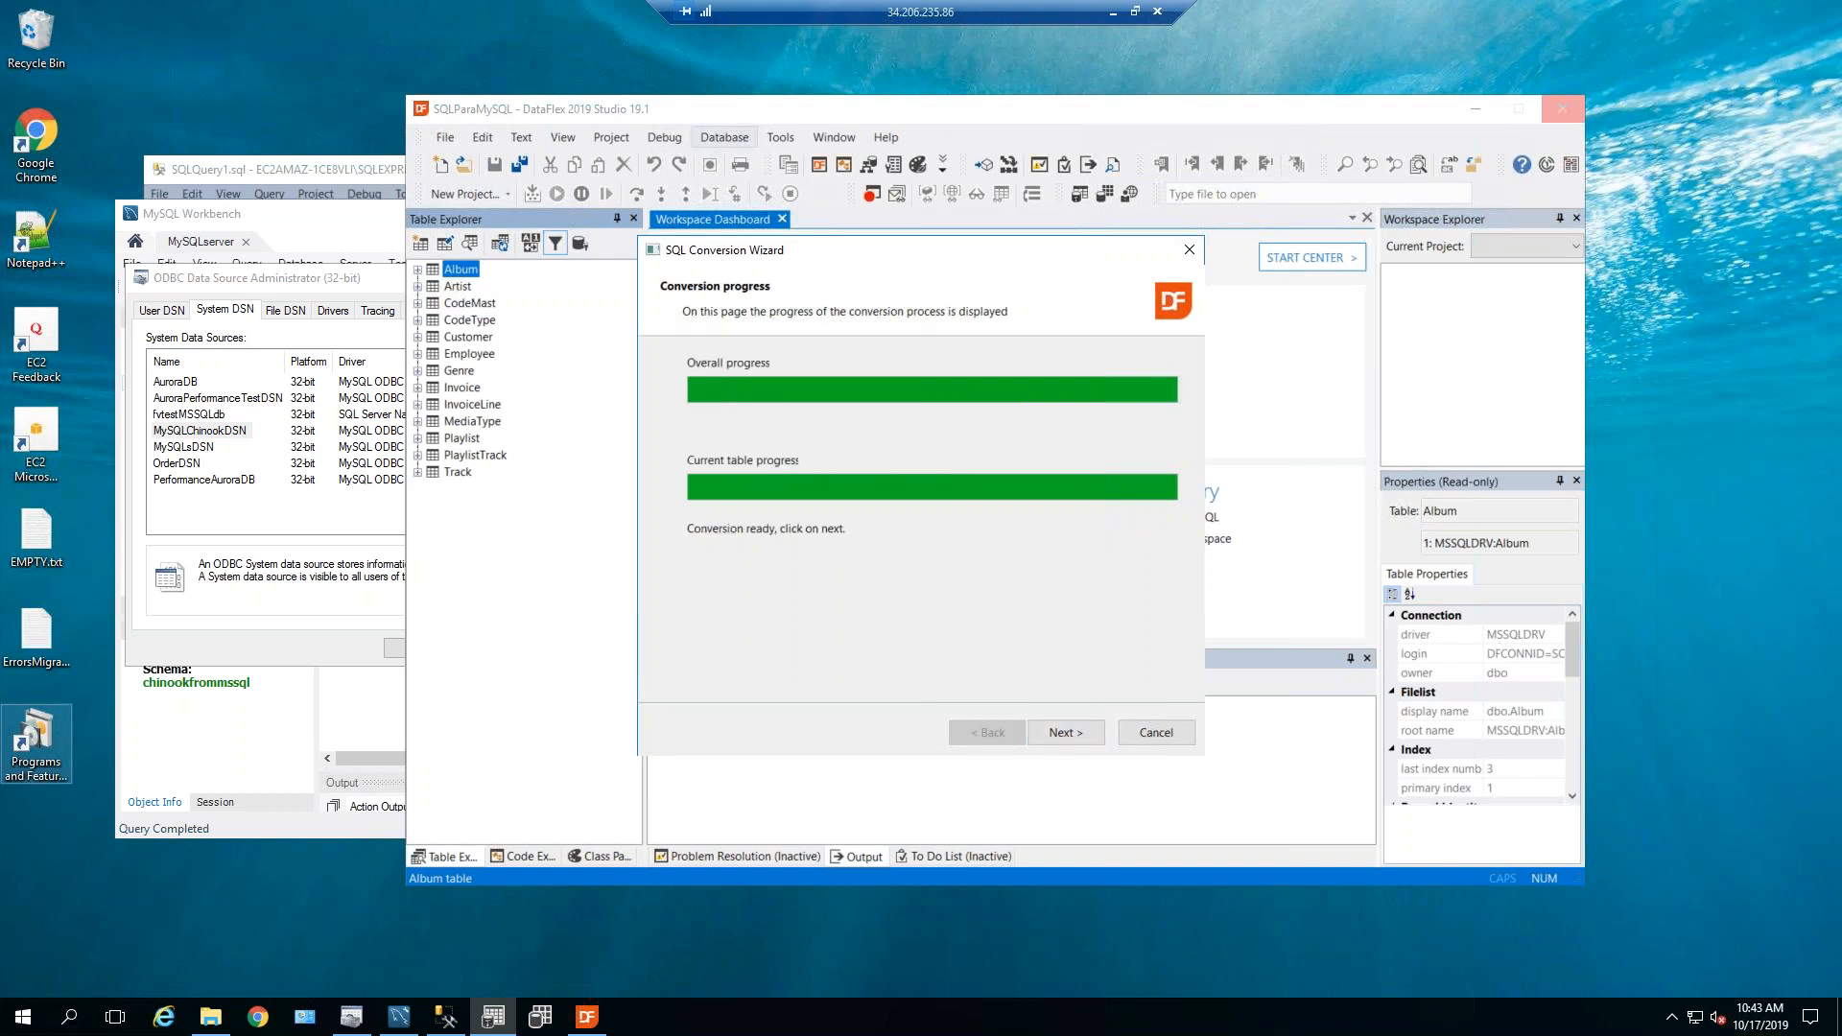
Open the conversion results and highlight the failed PlaylistTrack table name.
click(1072, 733)
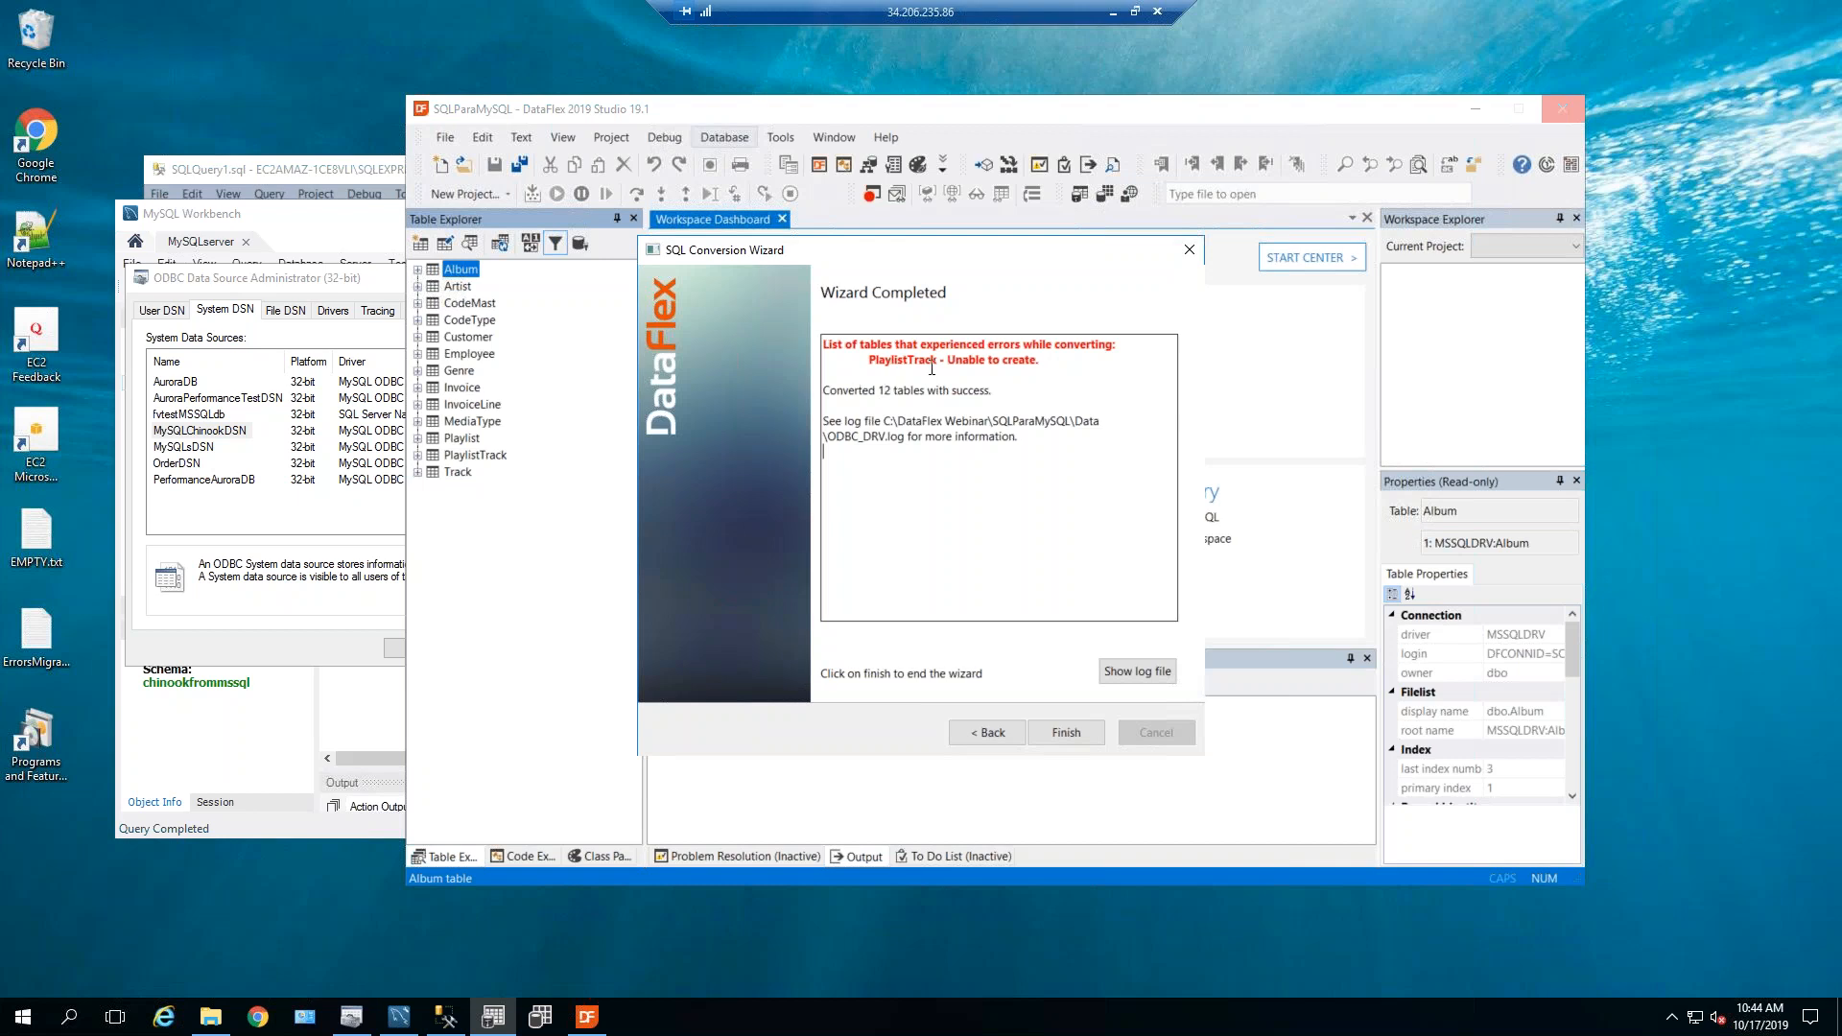
drag(868, 360, 938, 361)
click(977, 458)
click(1126, 671)
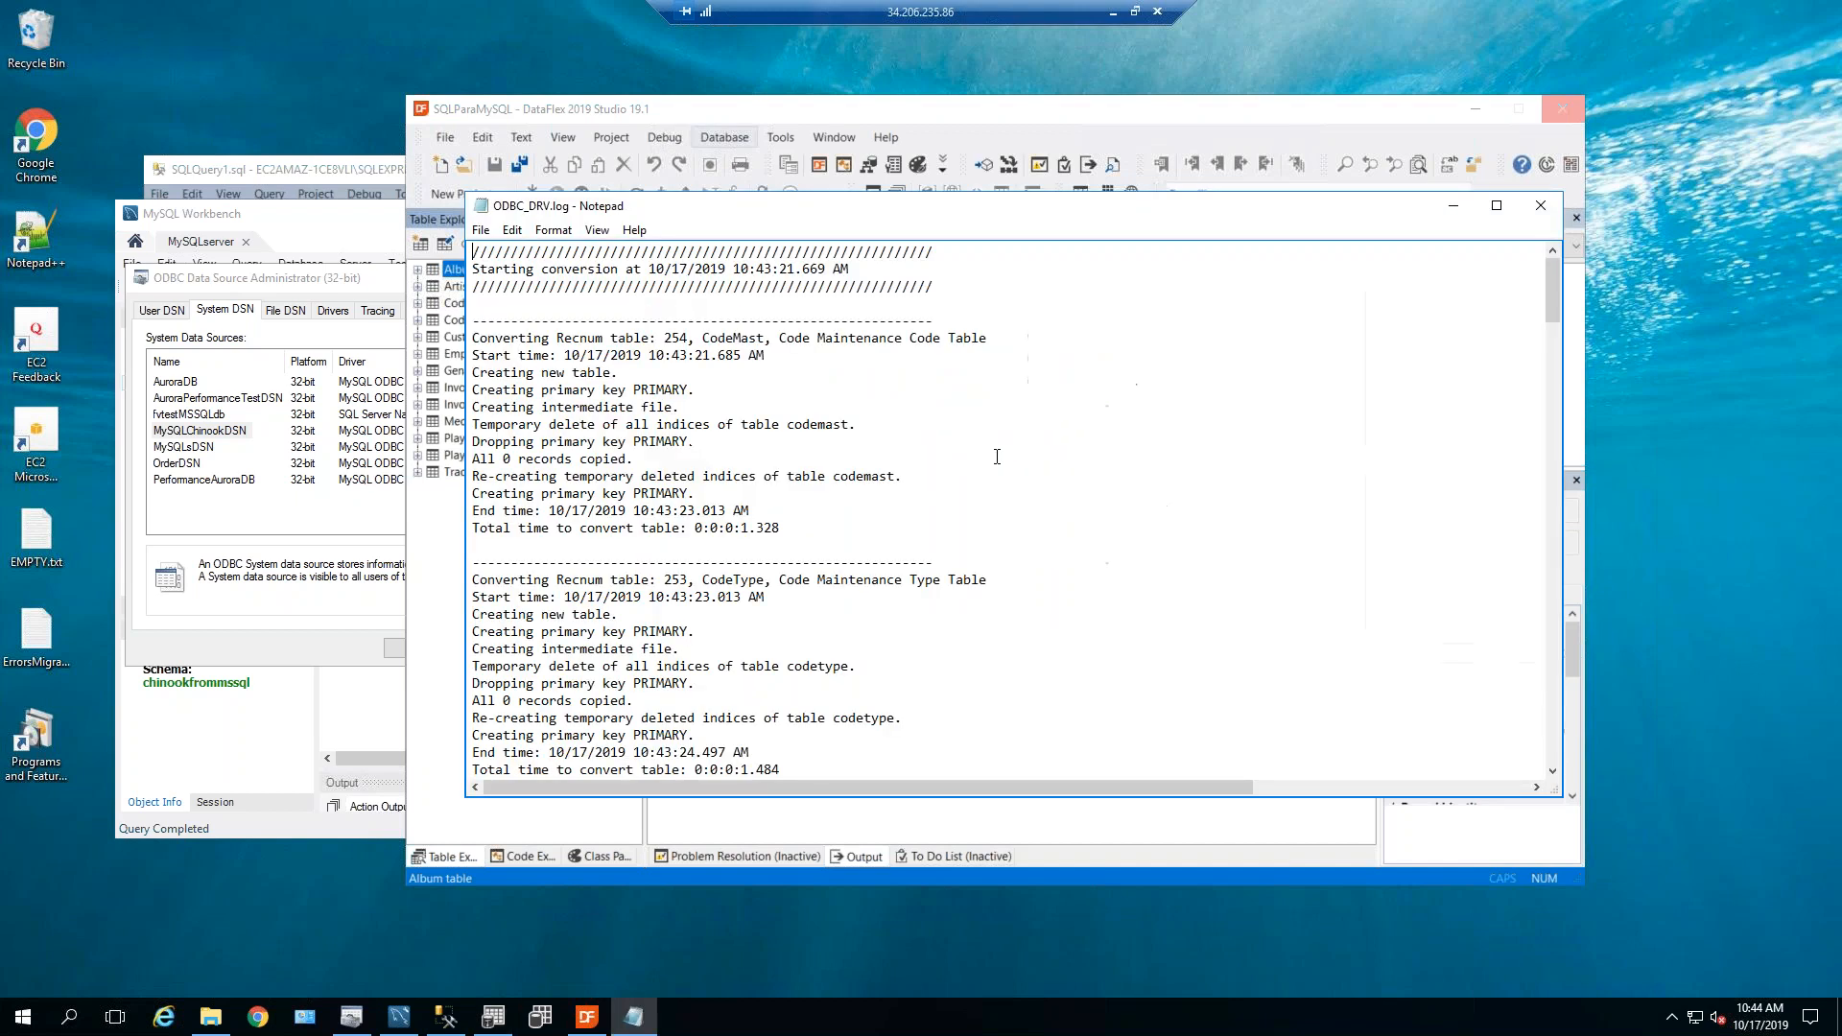
drag(1551, 374, 1529, 780)
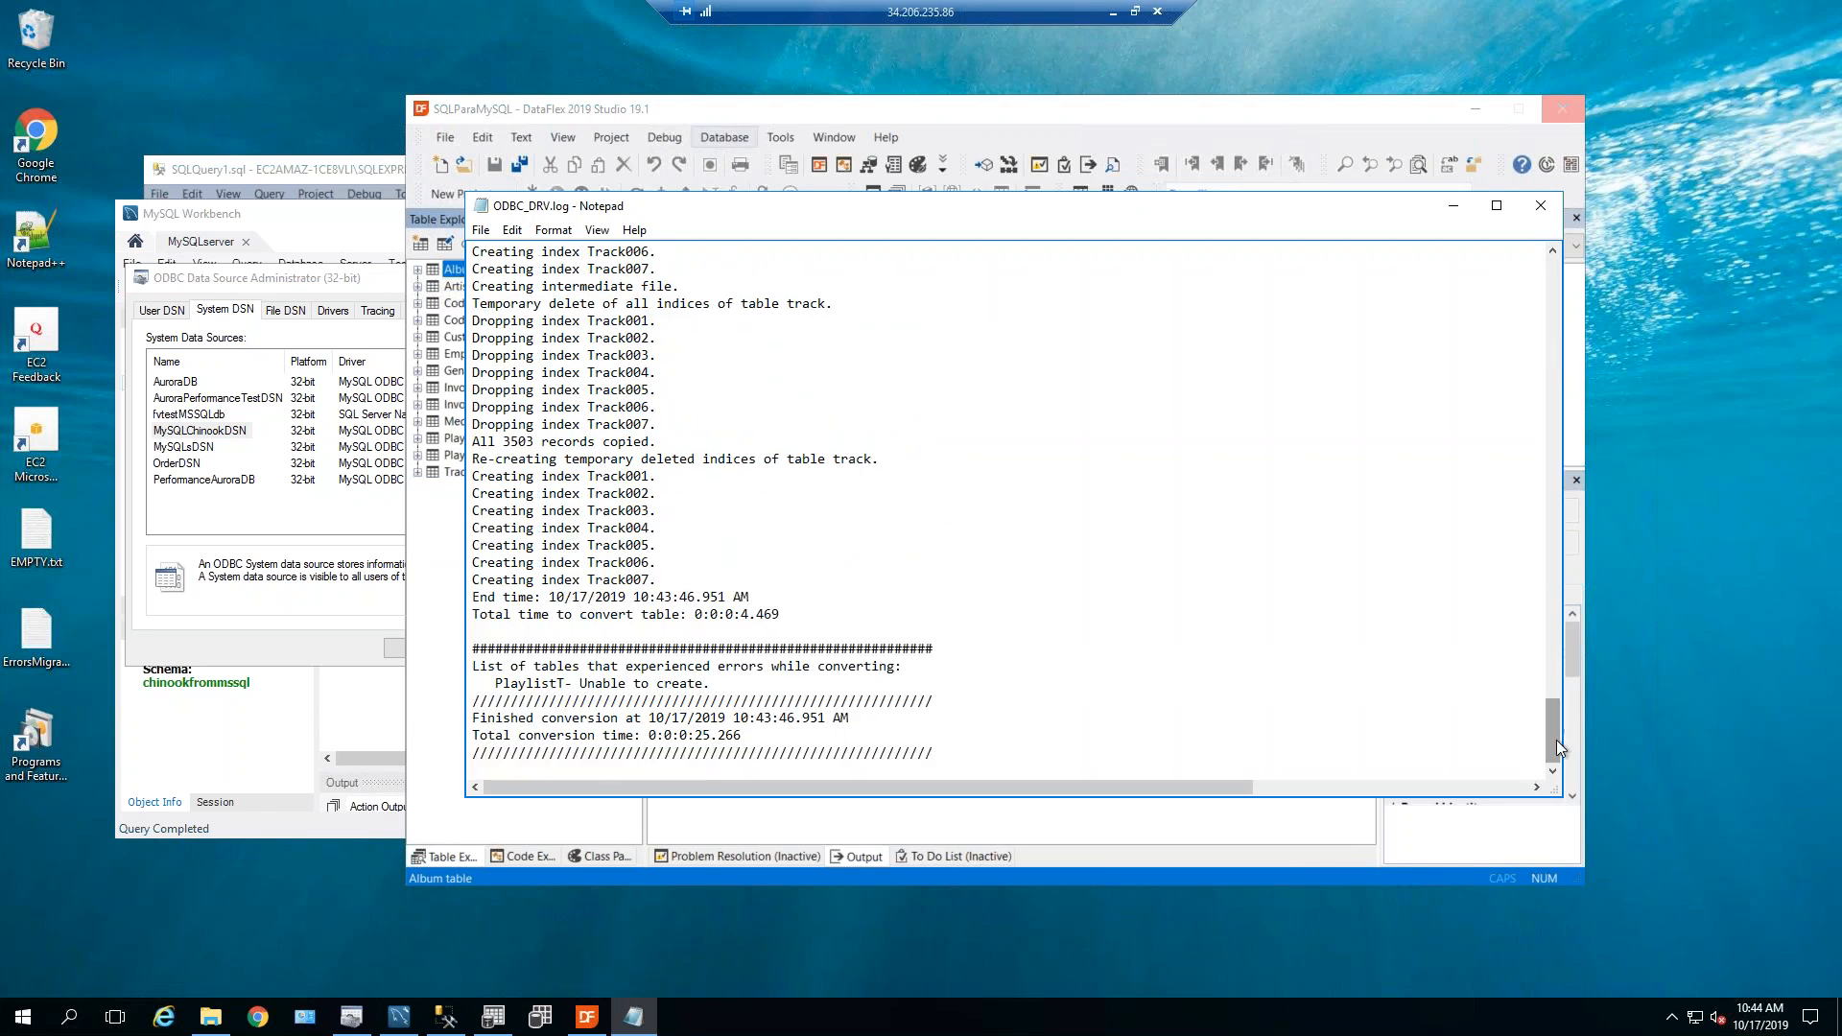
drag(1557, 717, 1560, 677)
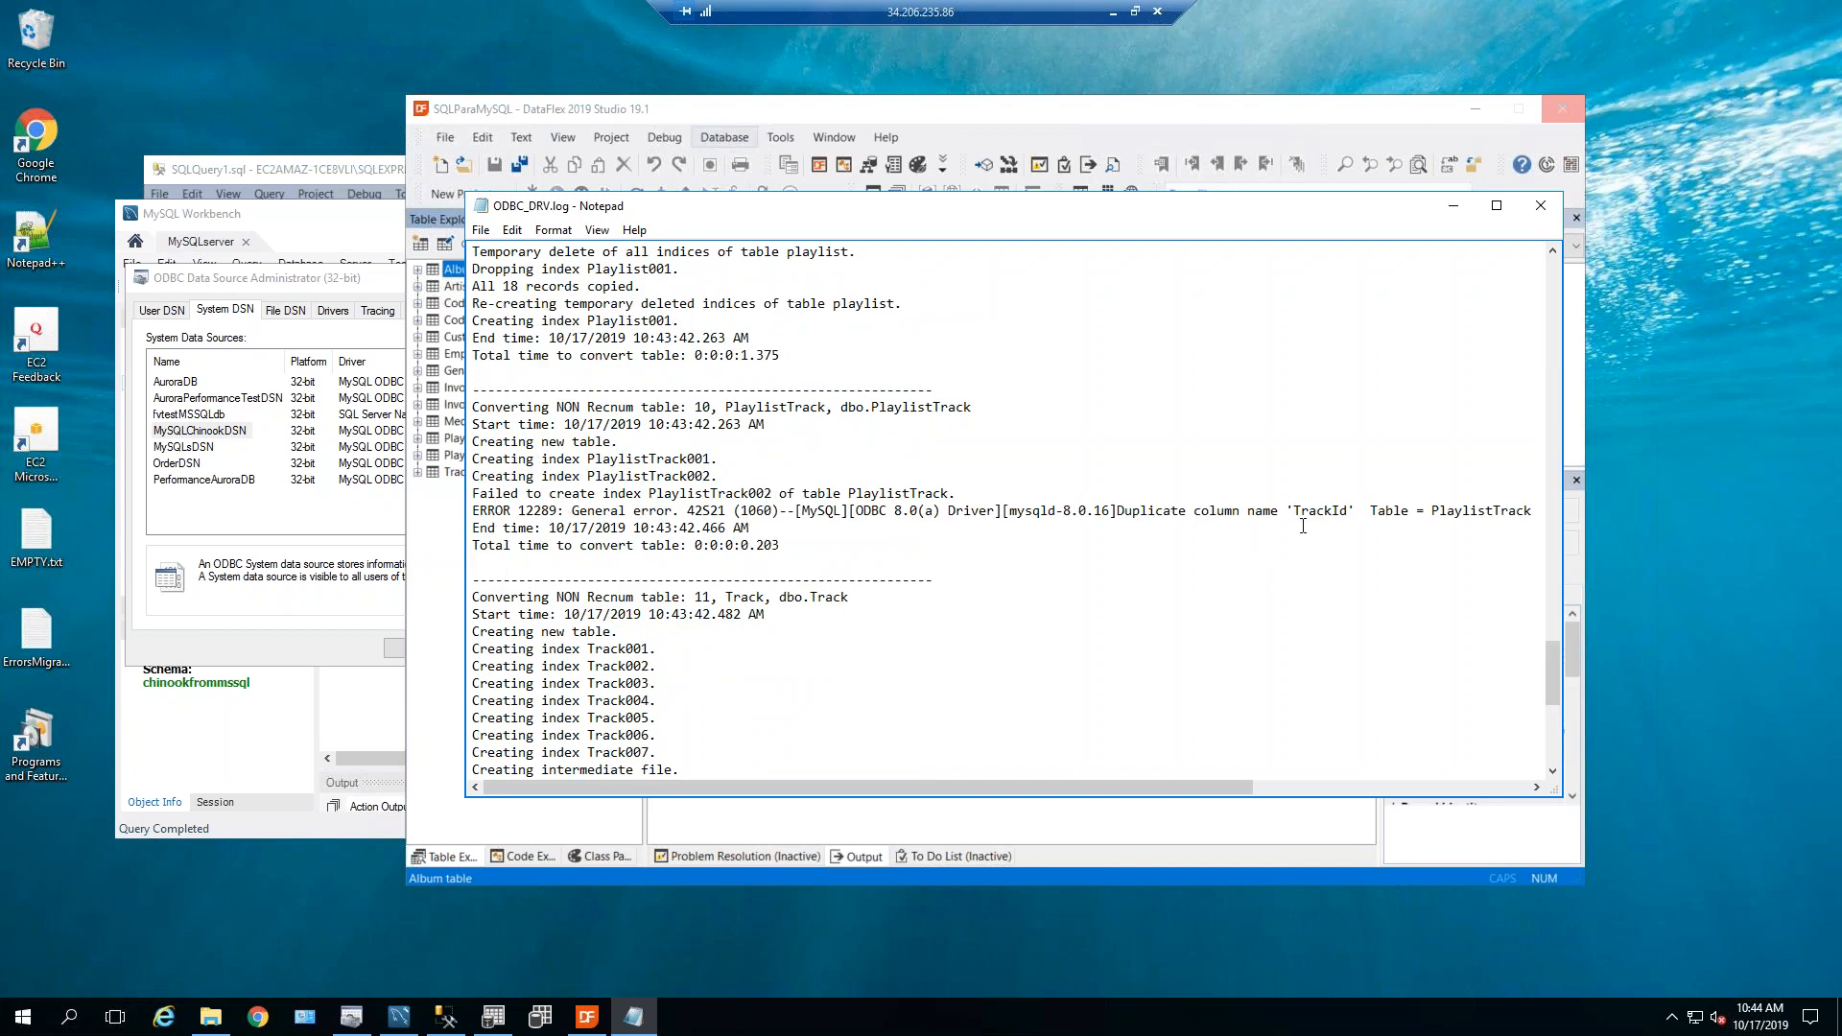
drag(1117, 508, 1280, 523)
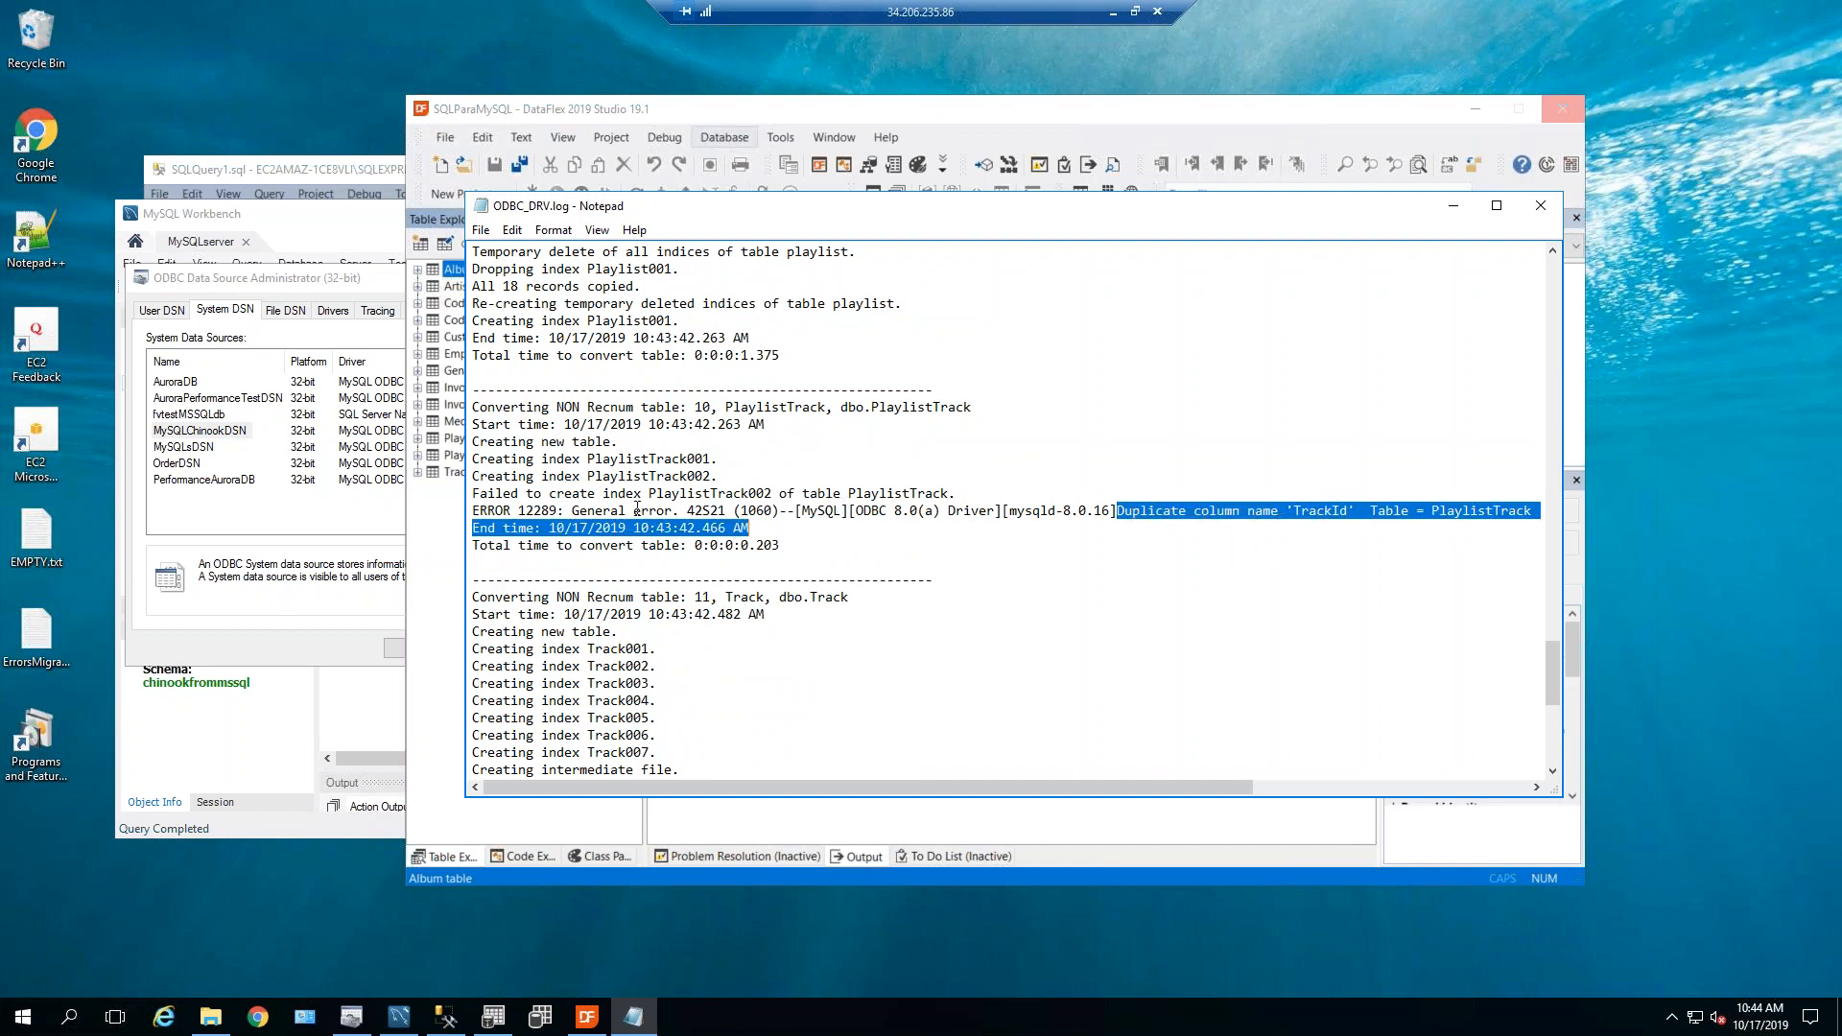
click(551, 494)
drag(610, 505, 758, 510)
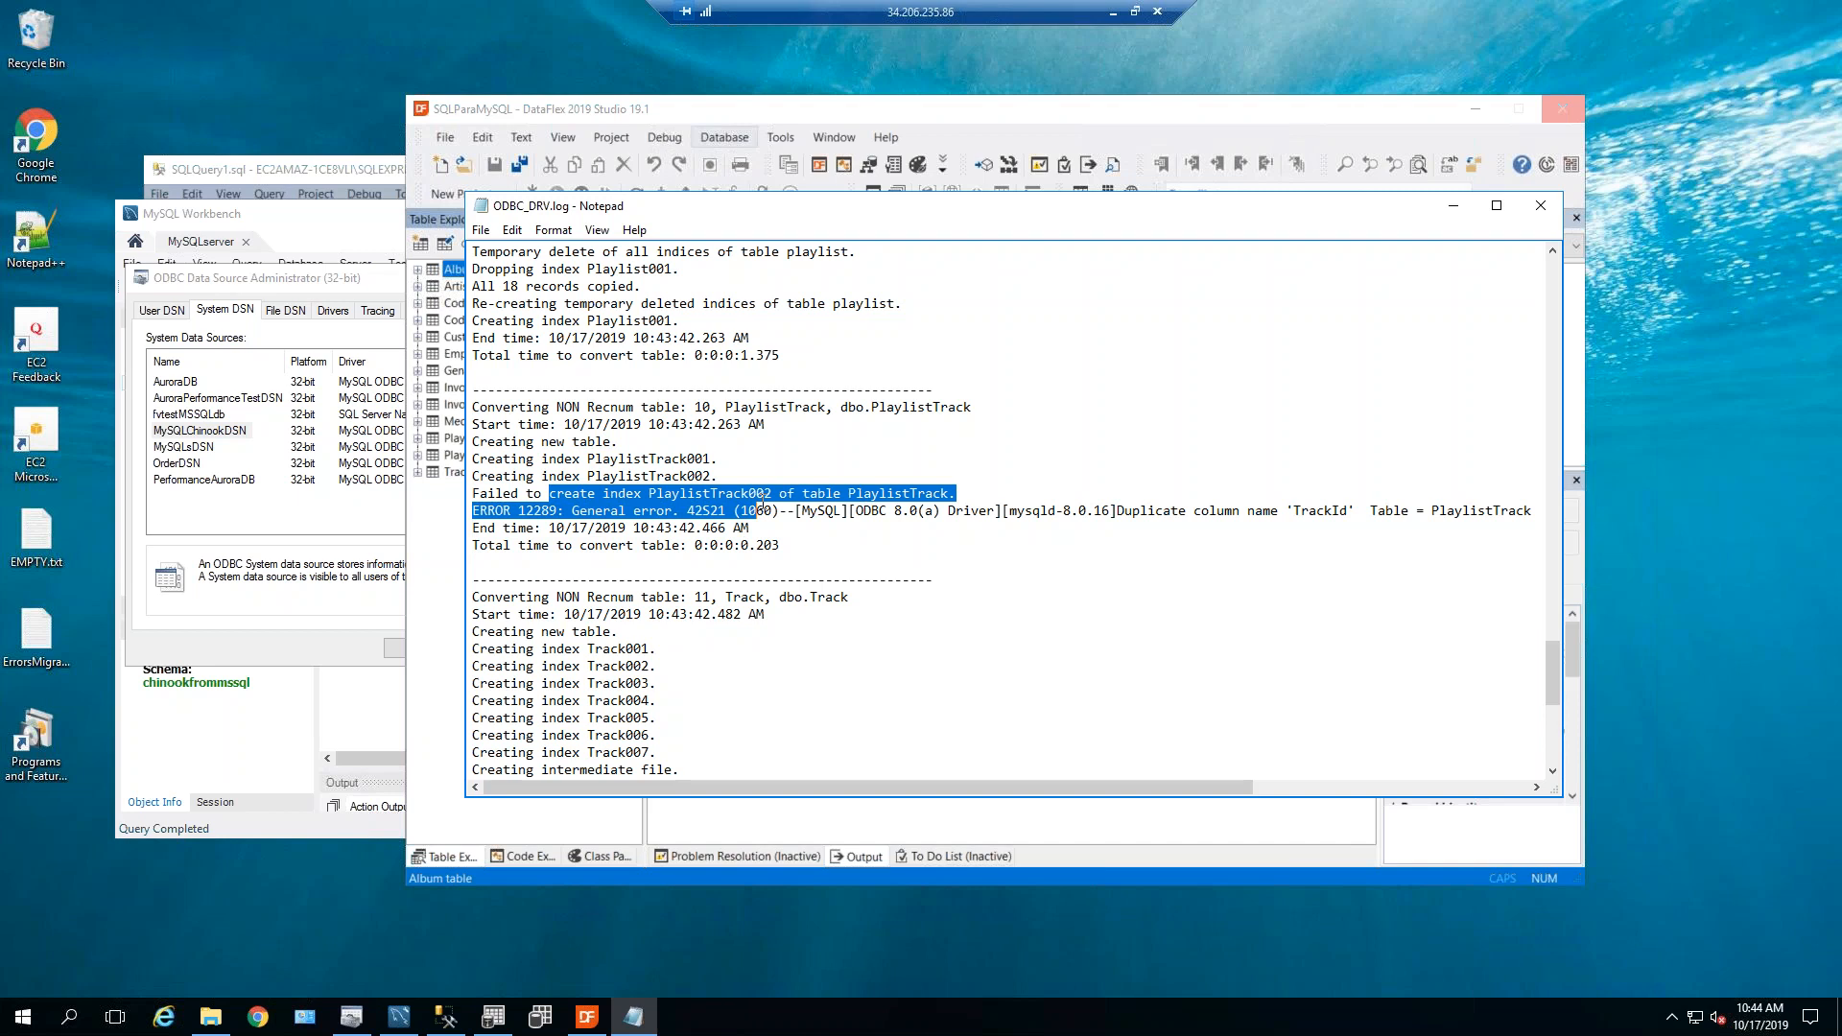
drag(758, 511, 773, 493)
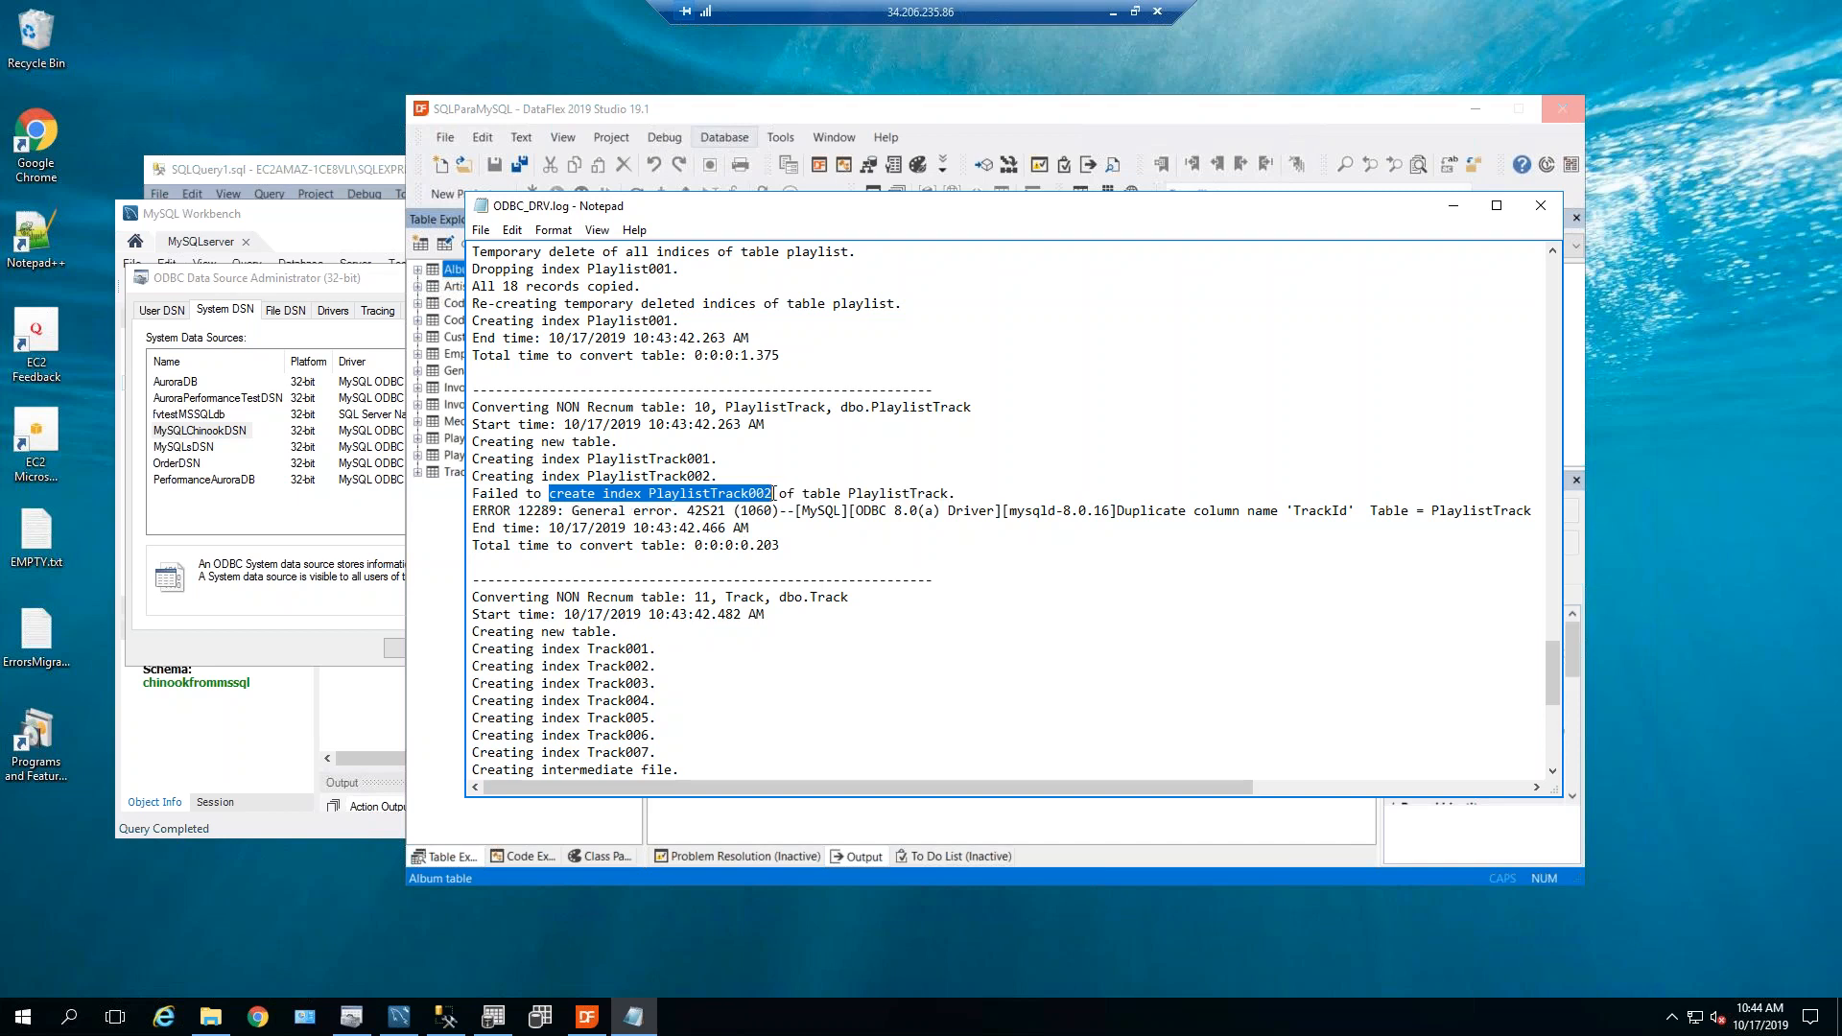
click(1321, 535)
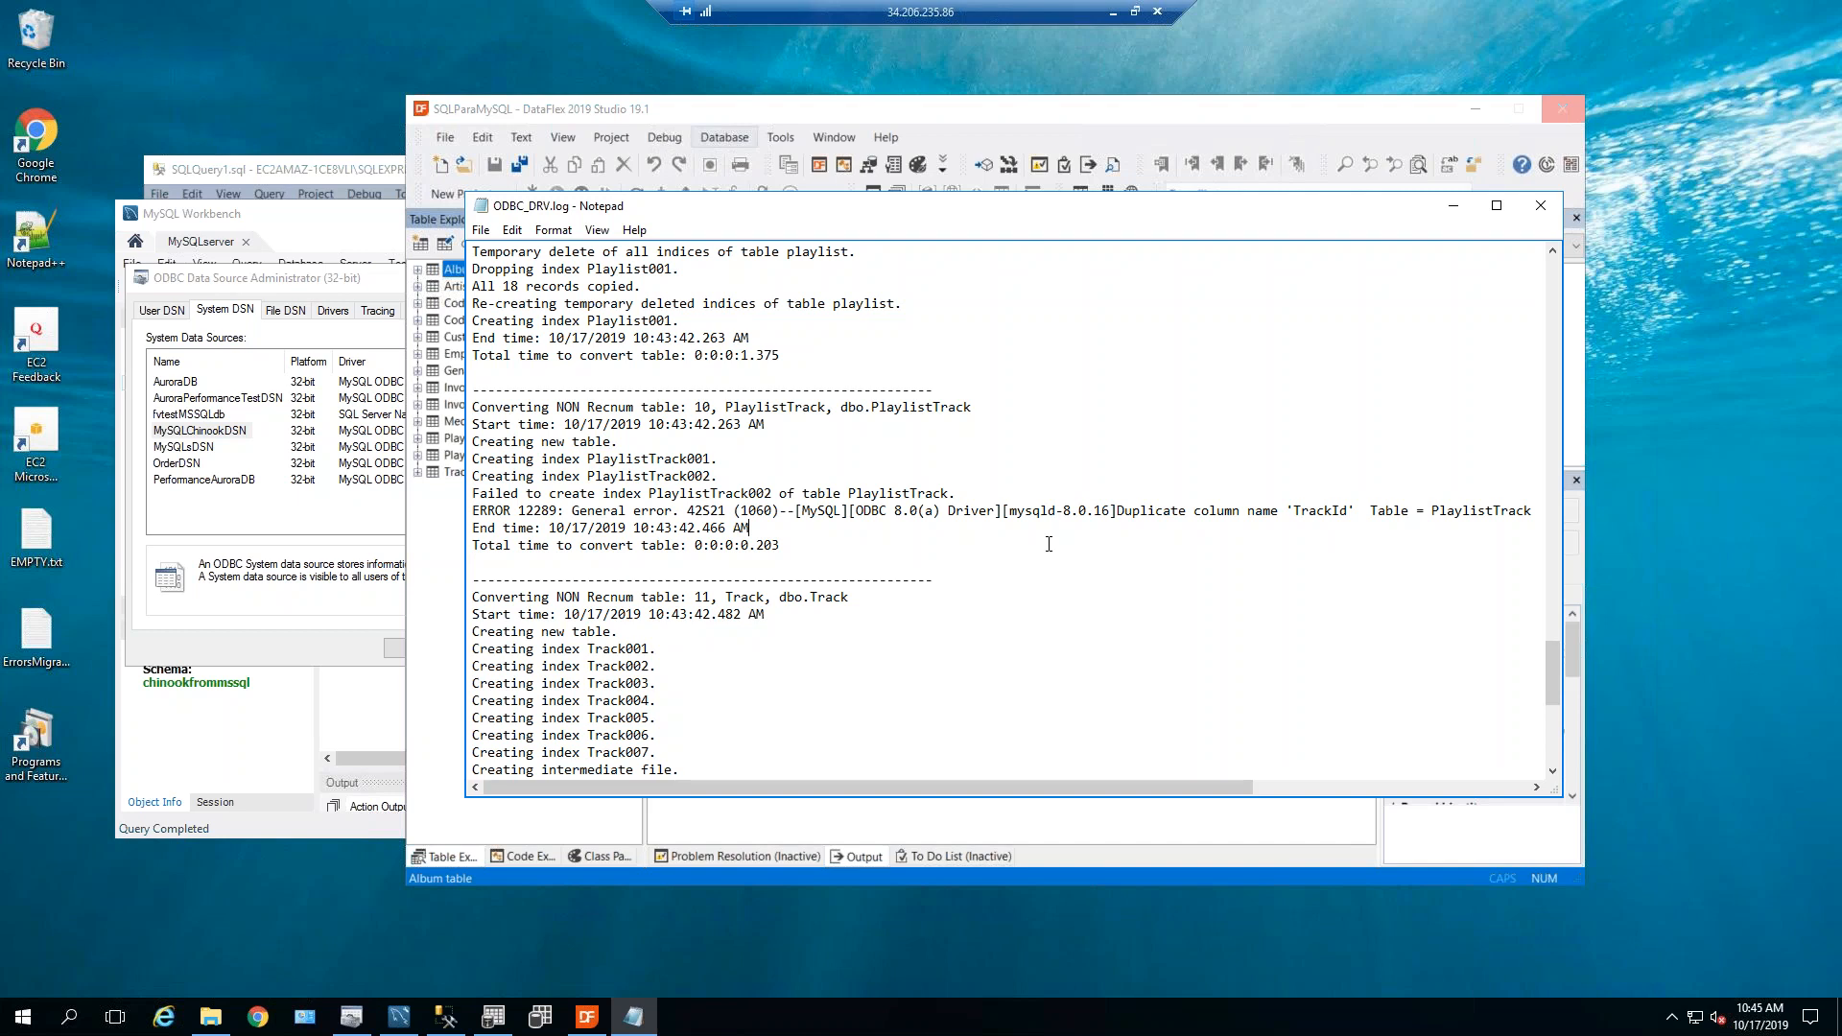
drag(641, 479, 809, 489)
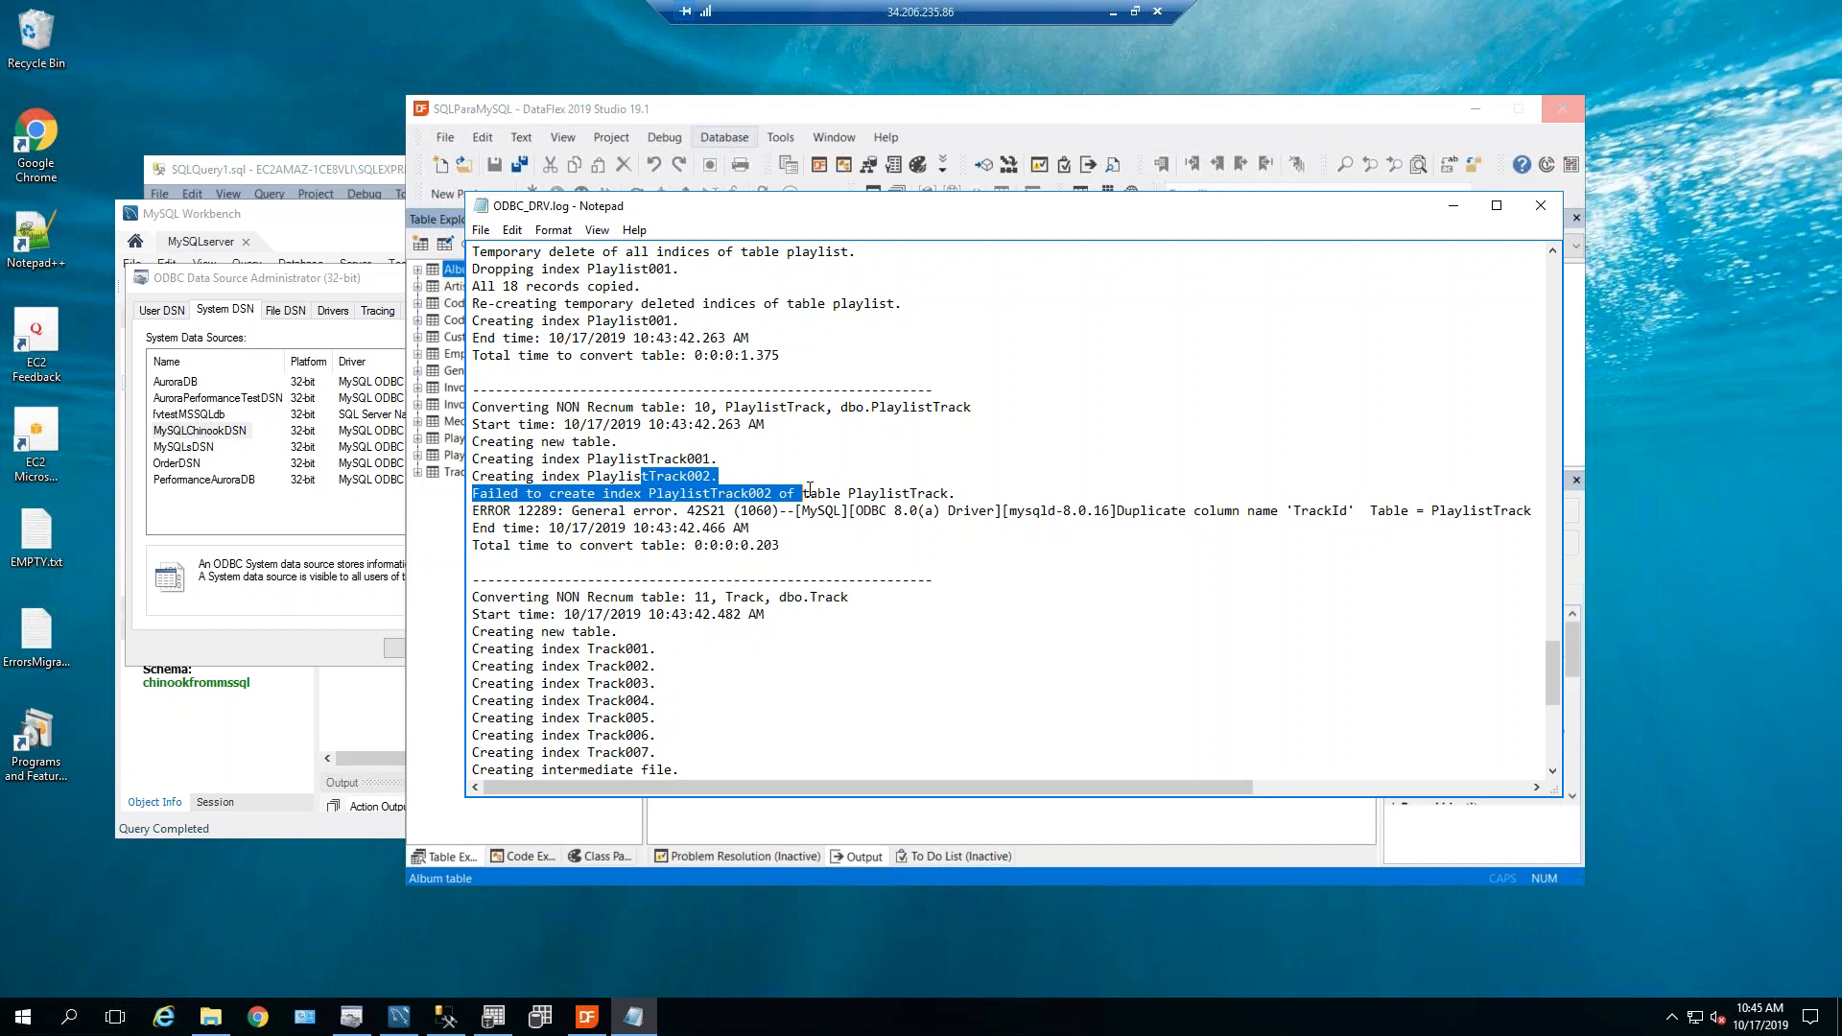
key(alt+F4)
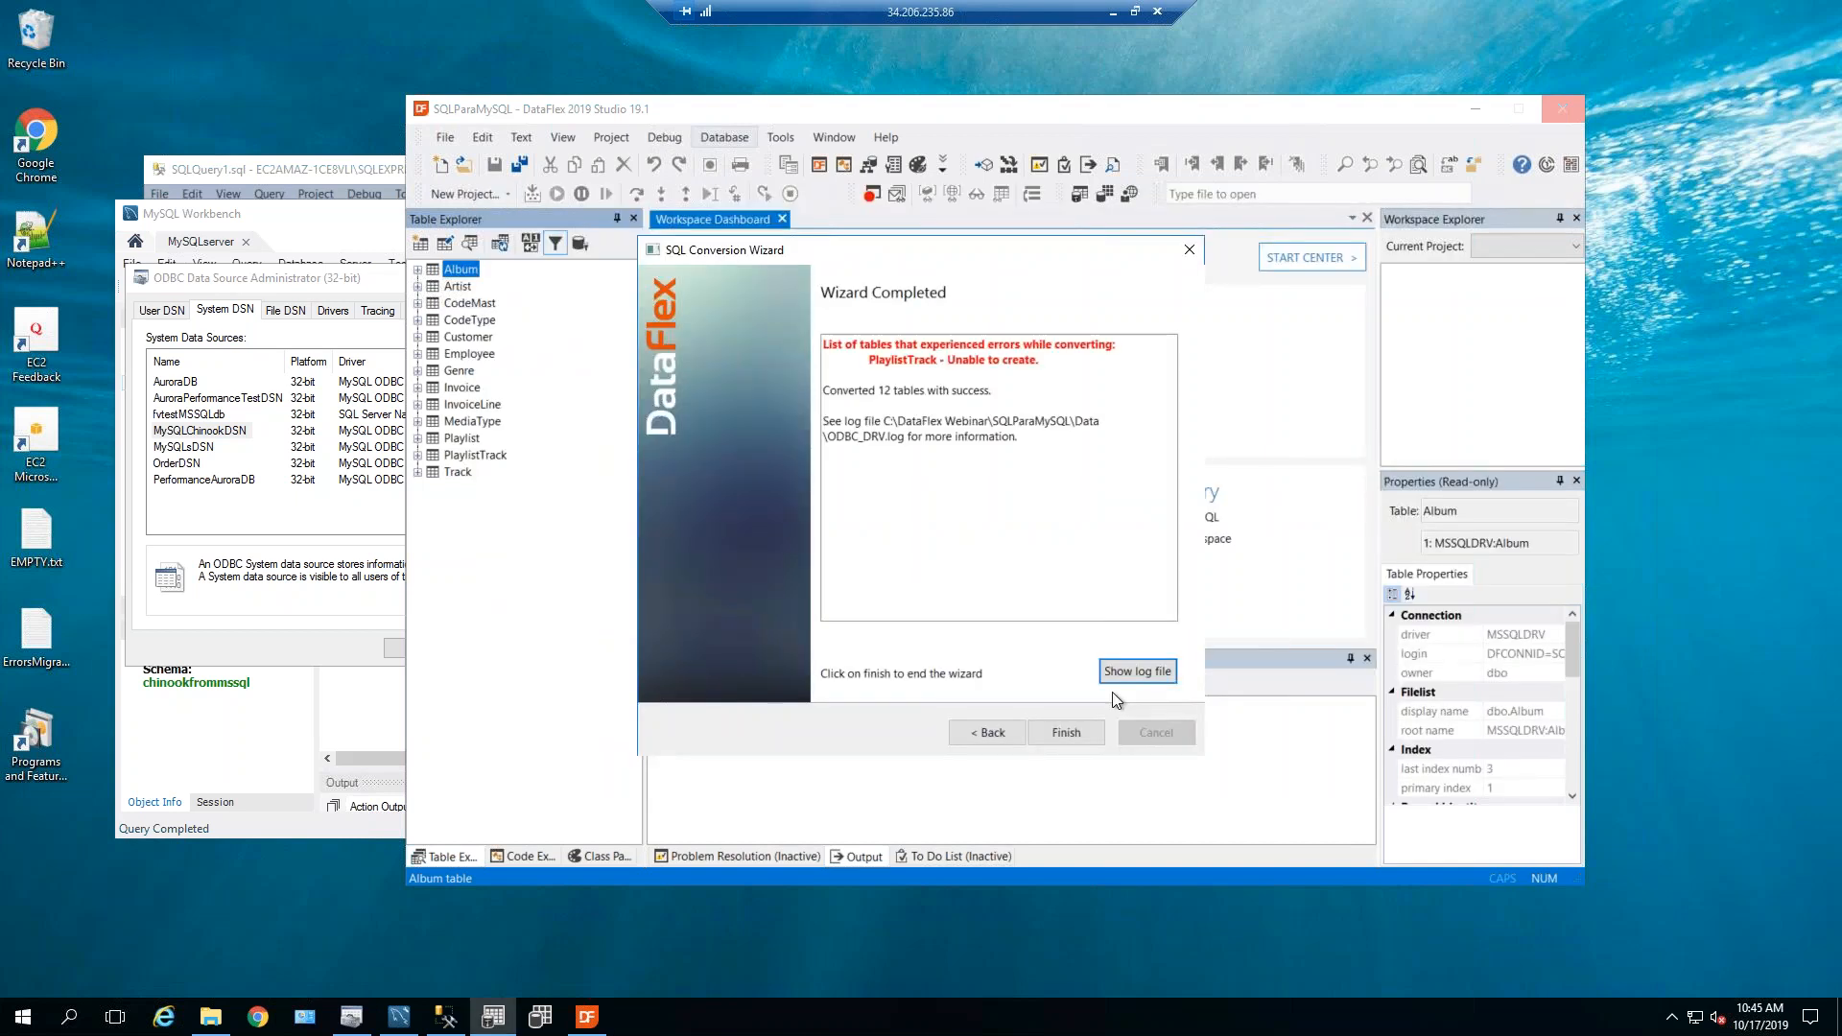
Finish the wizard and confirm Employee now uses the ODBC_DRV connection.
click(1067, 731)
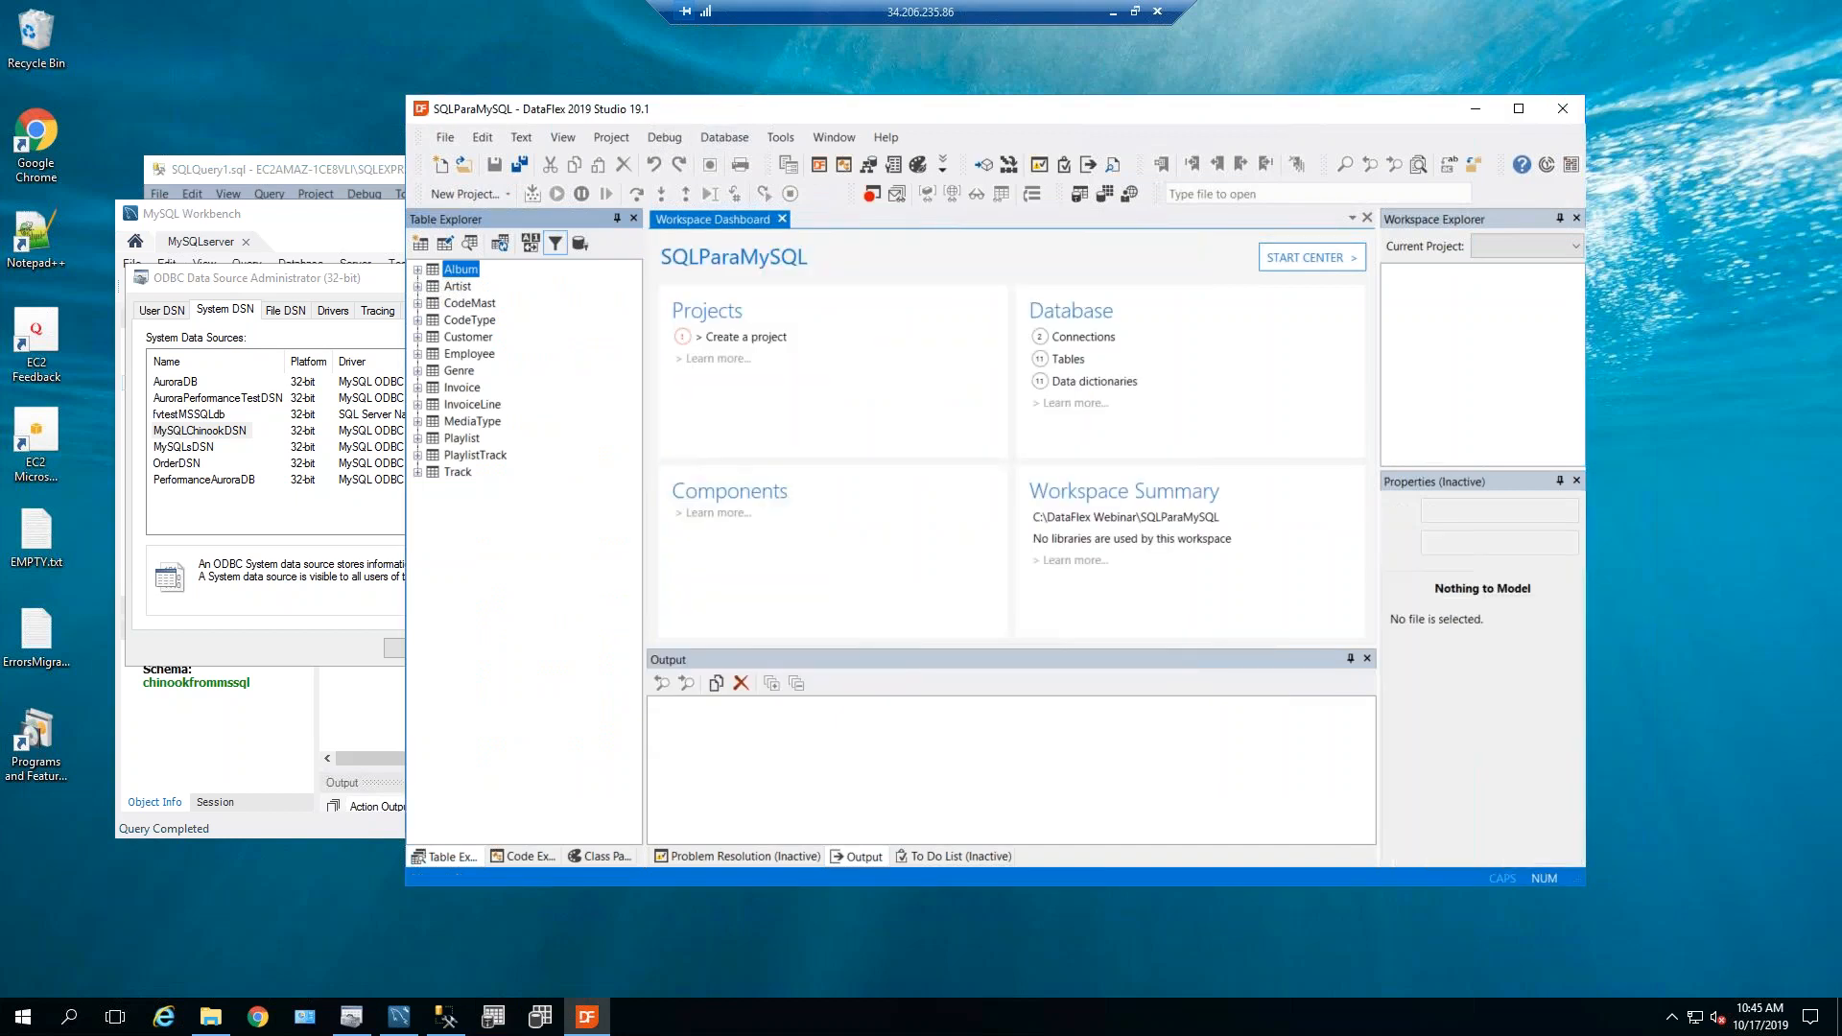
double_click(461, 388)
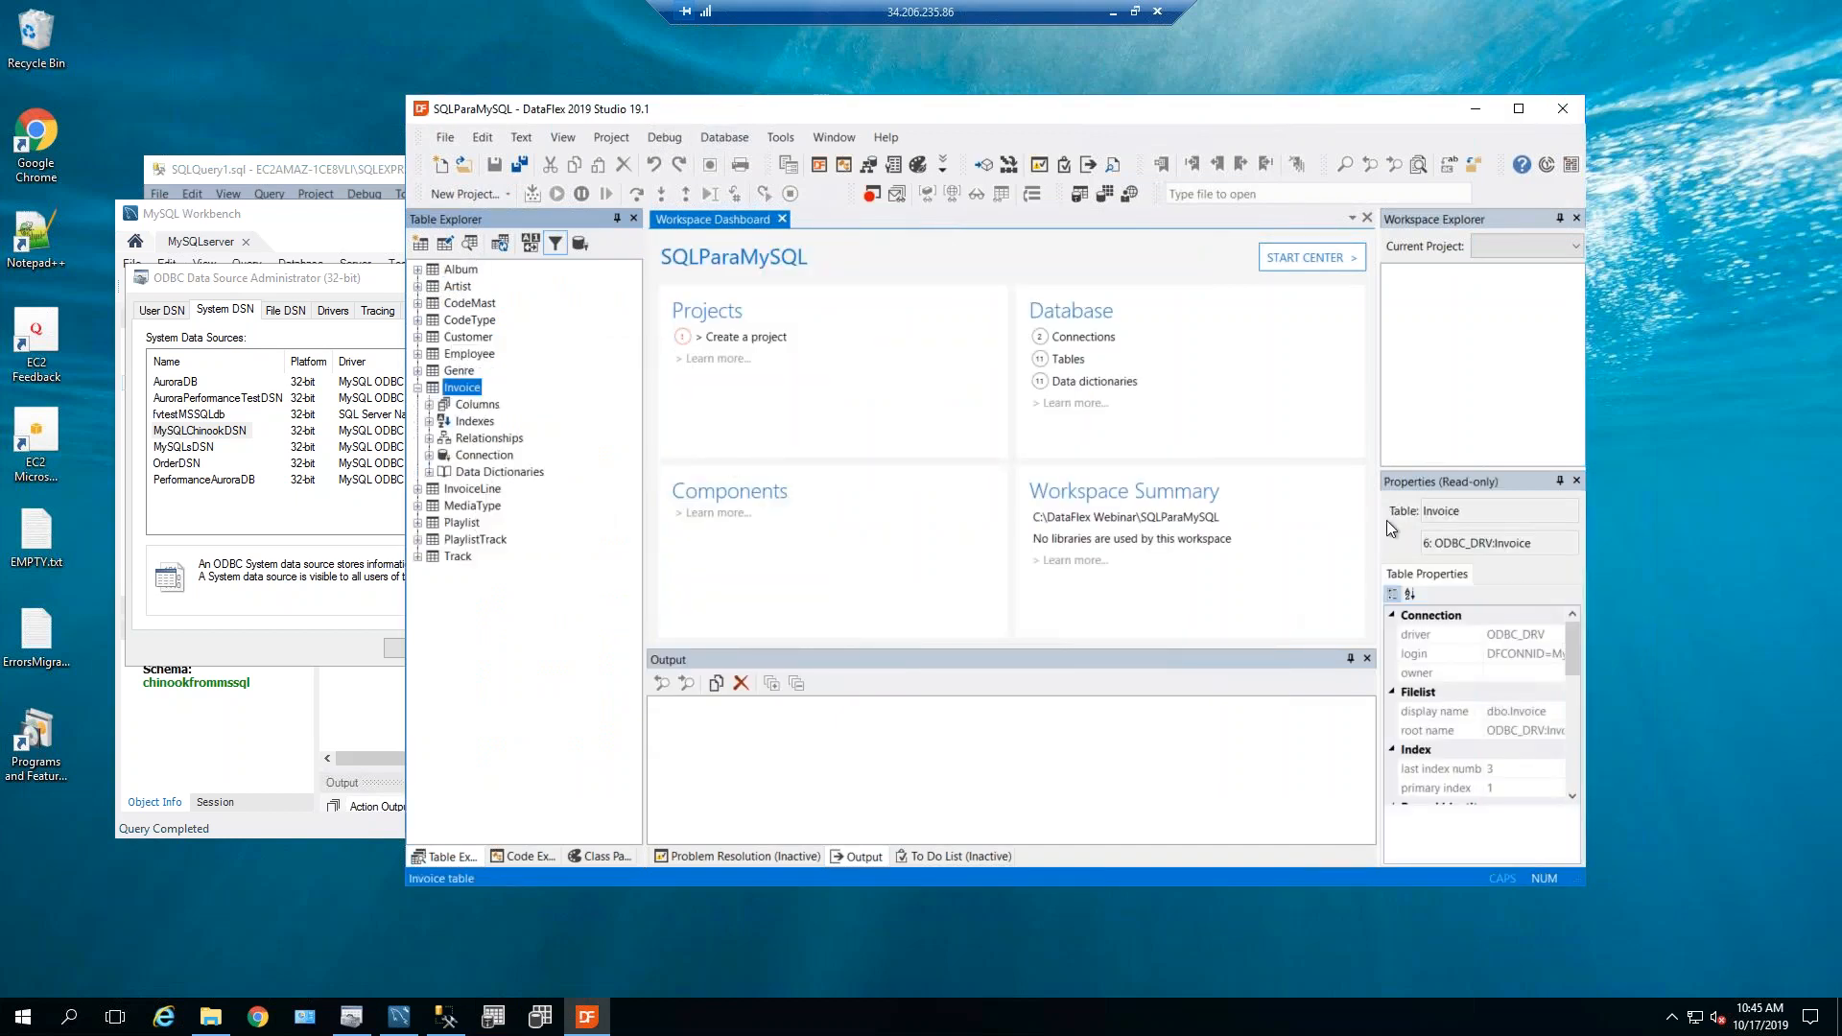
click(431, 357)
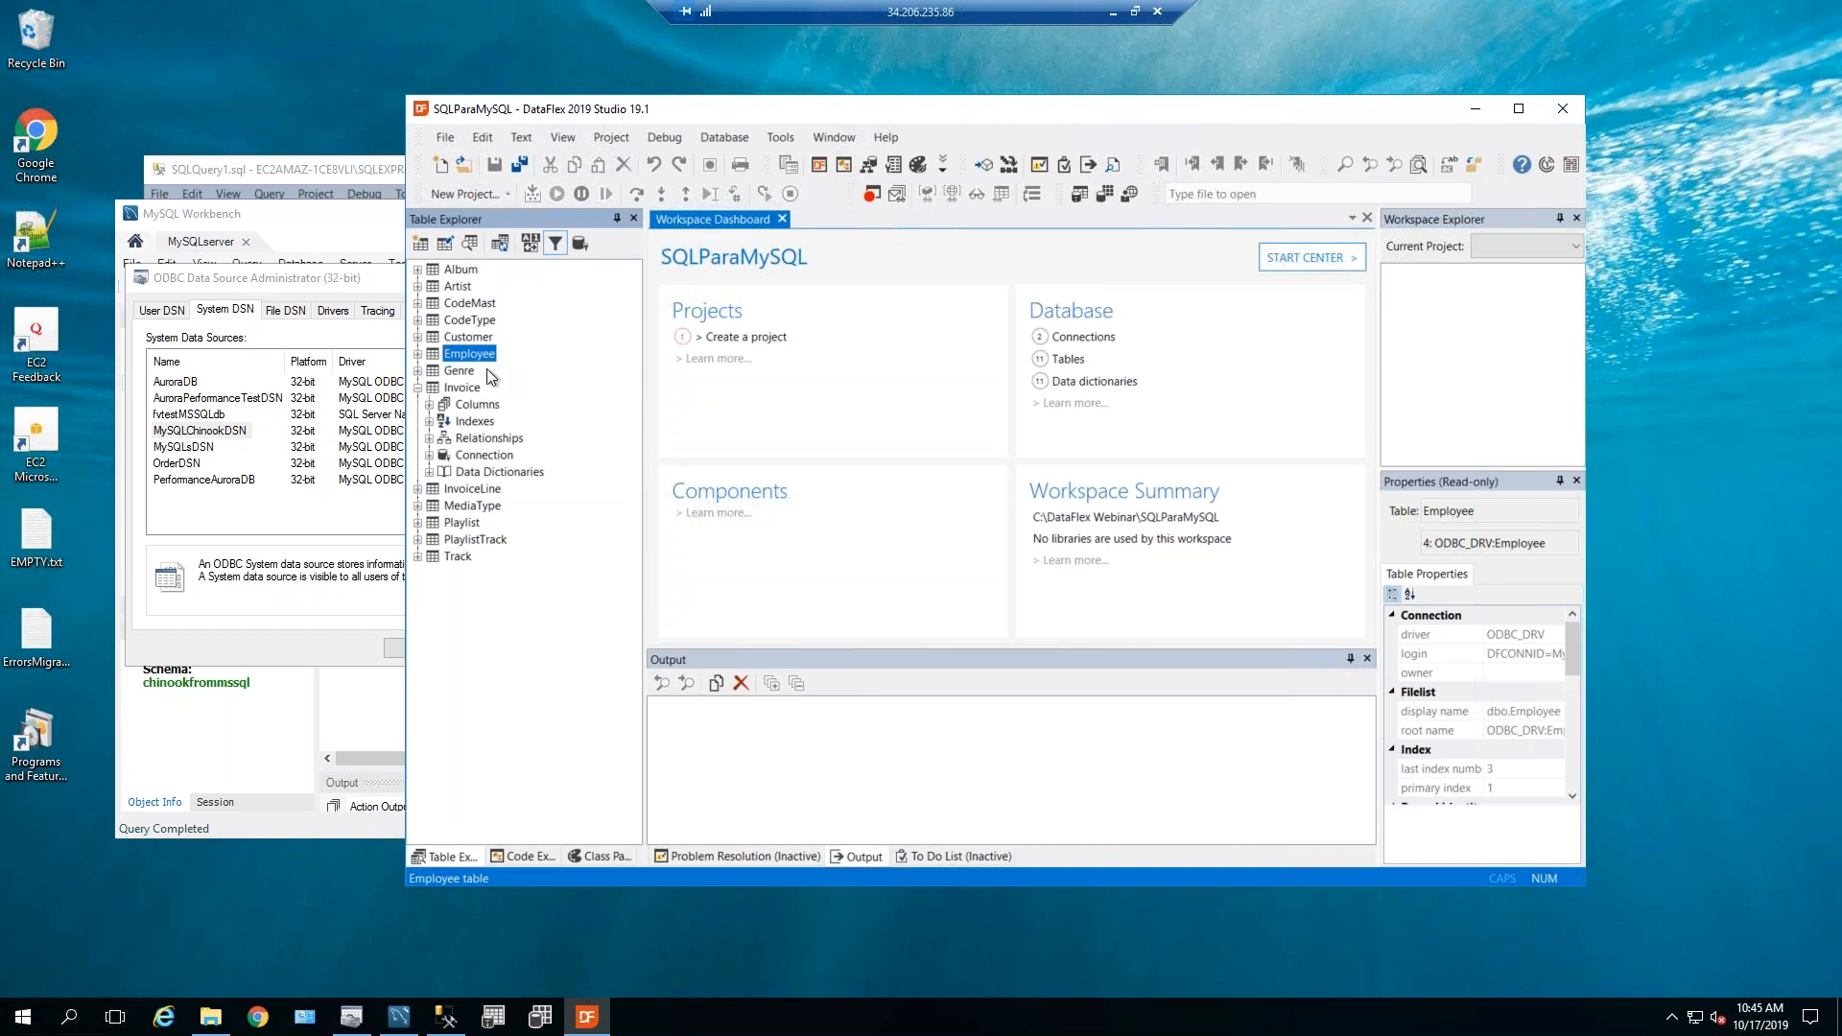
click(417, 354)
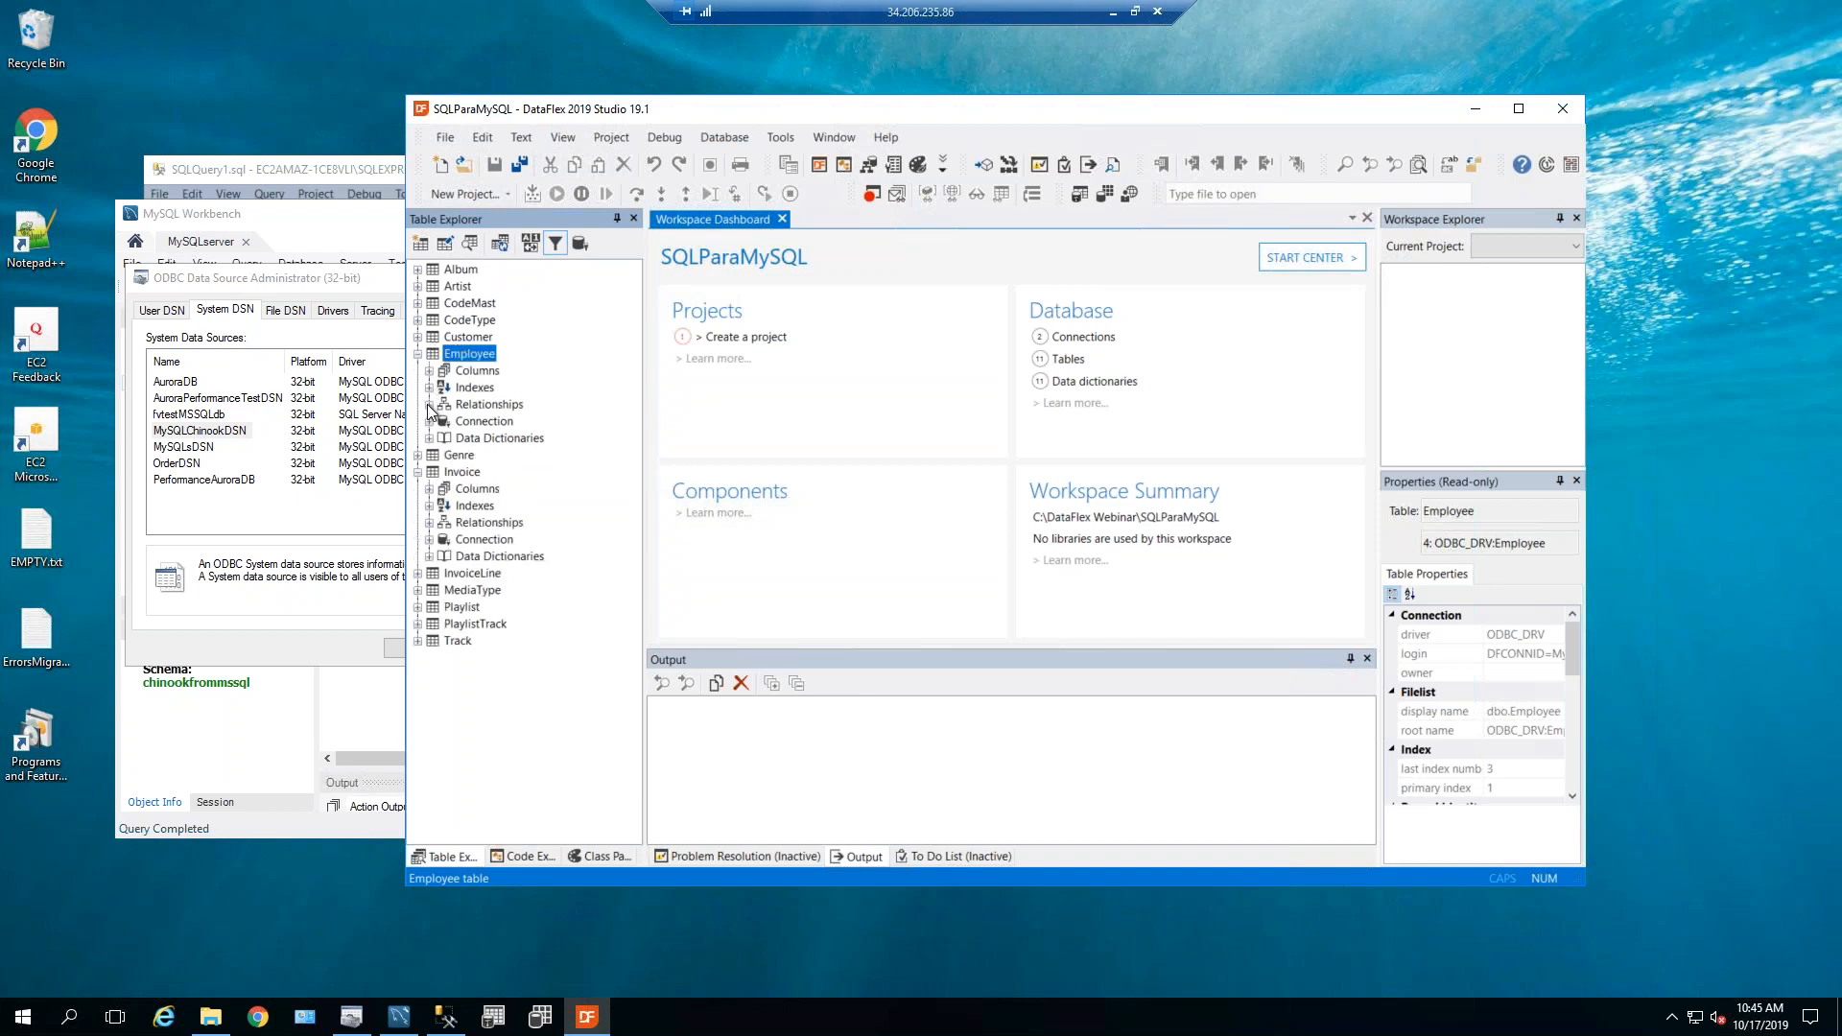
click(429, 422)
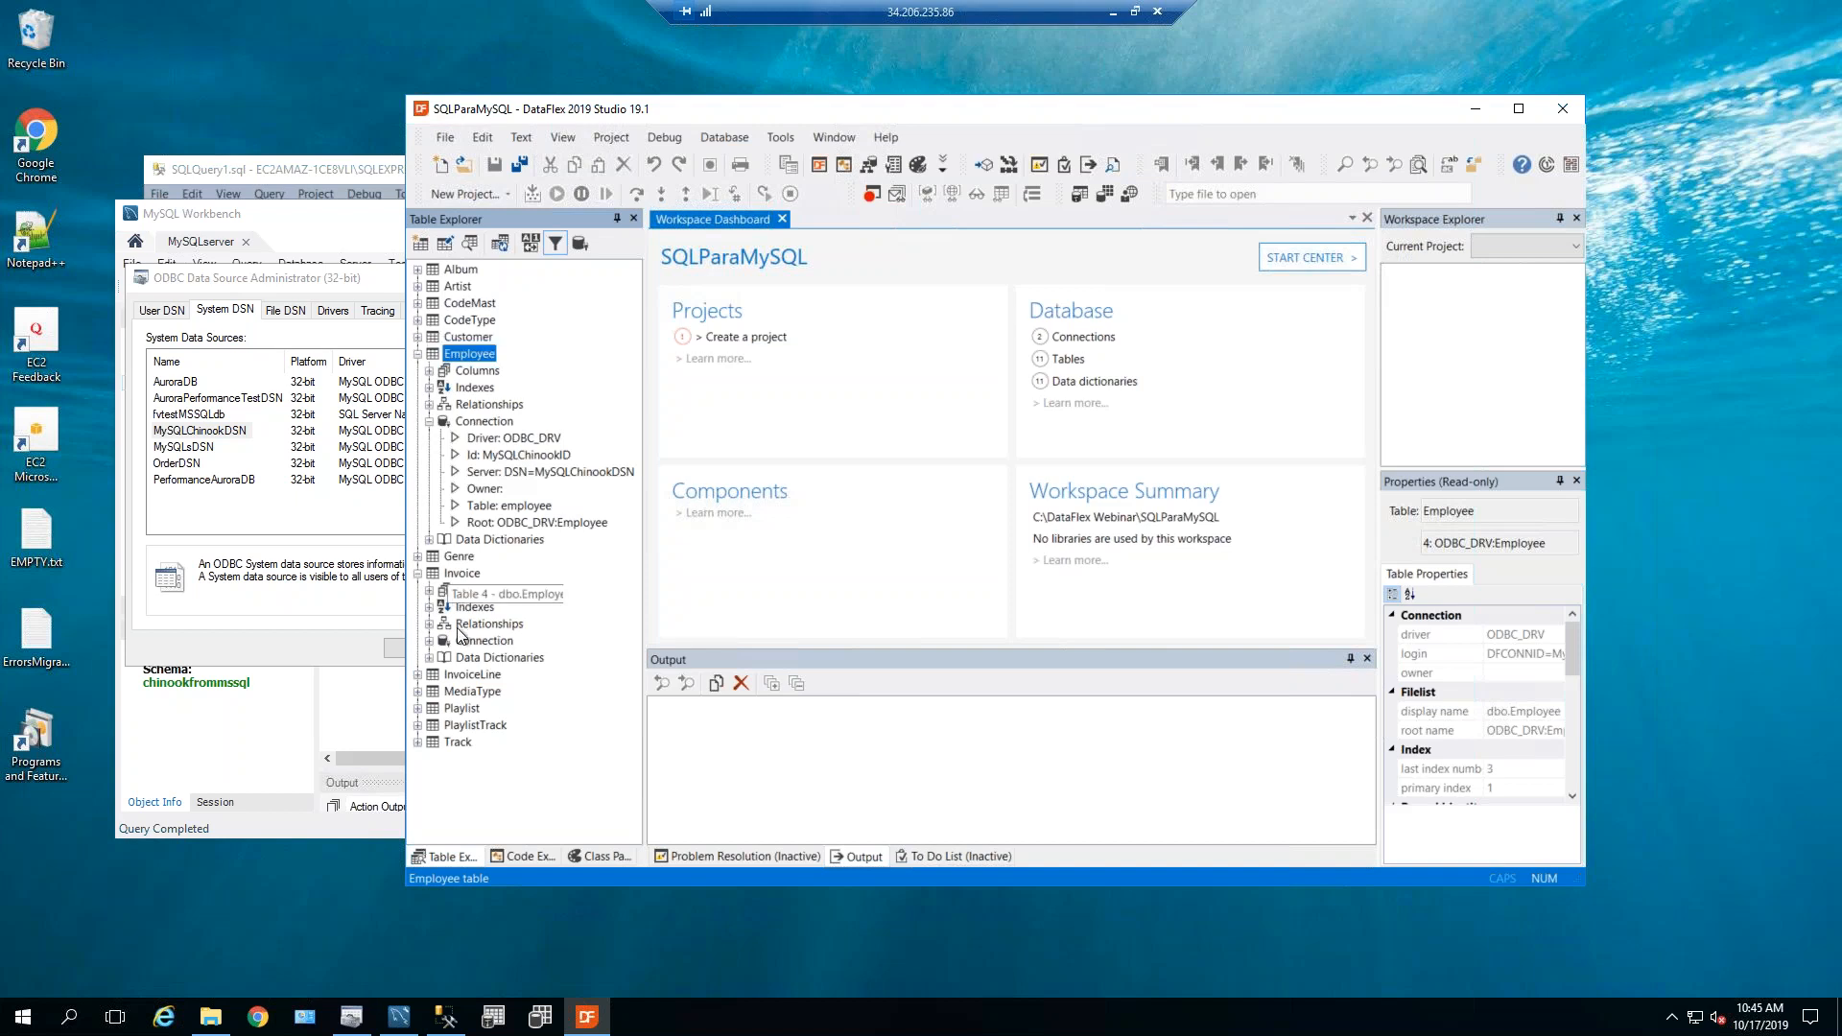
Expand PlaylistTrack to view its MSSQLDRV properties, collapsing Employee and Invoice.
click(417, 726)
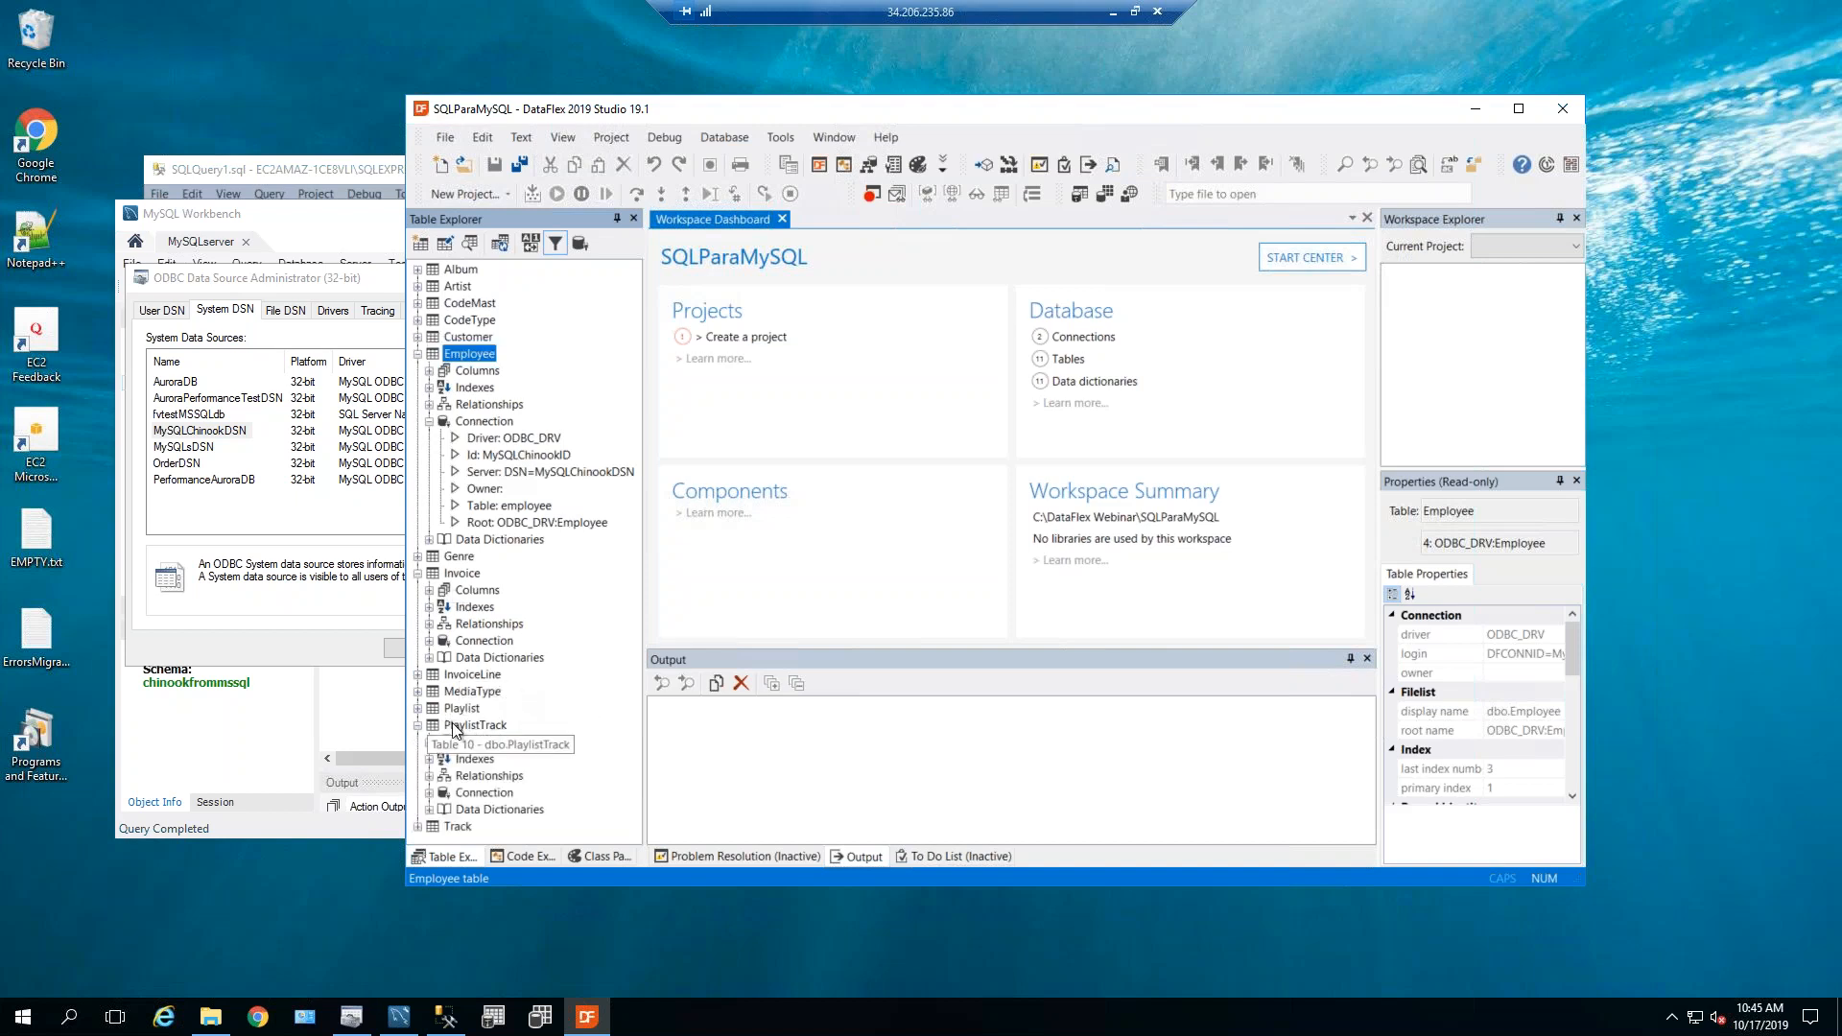
click(447, 727)
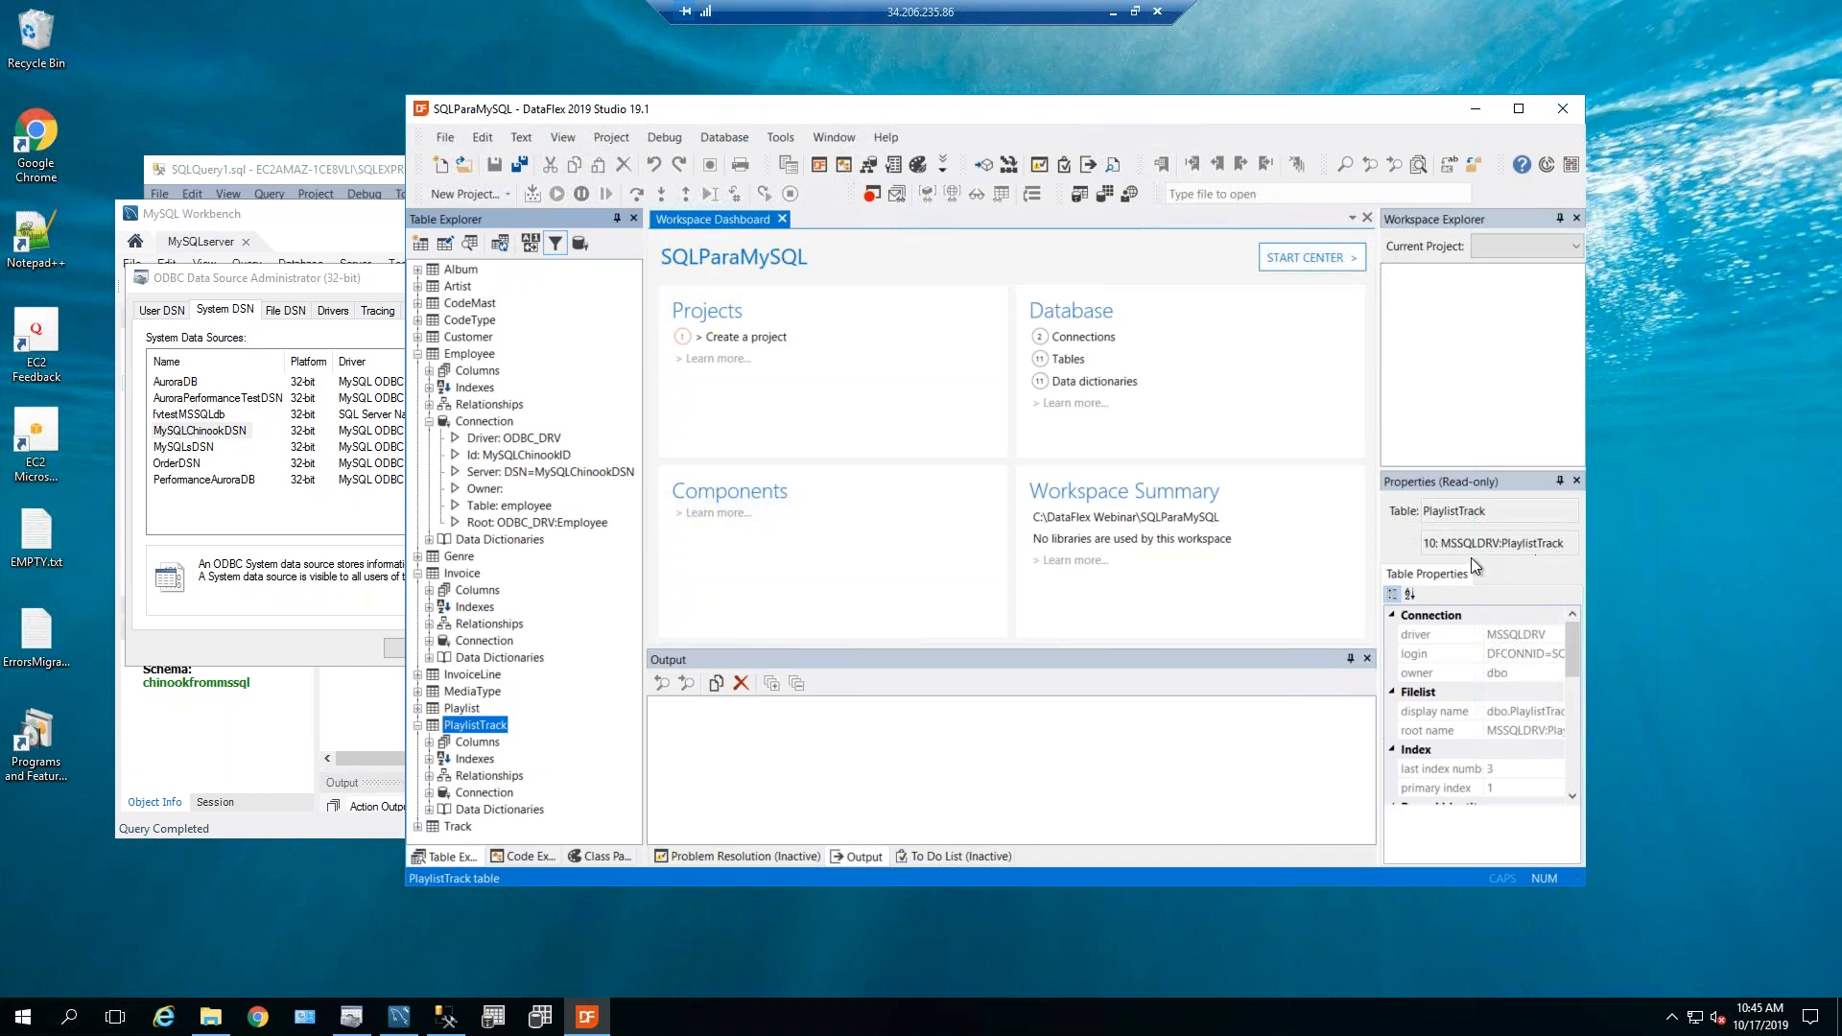
click(418, 354)
click(418, 388)
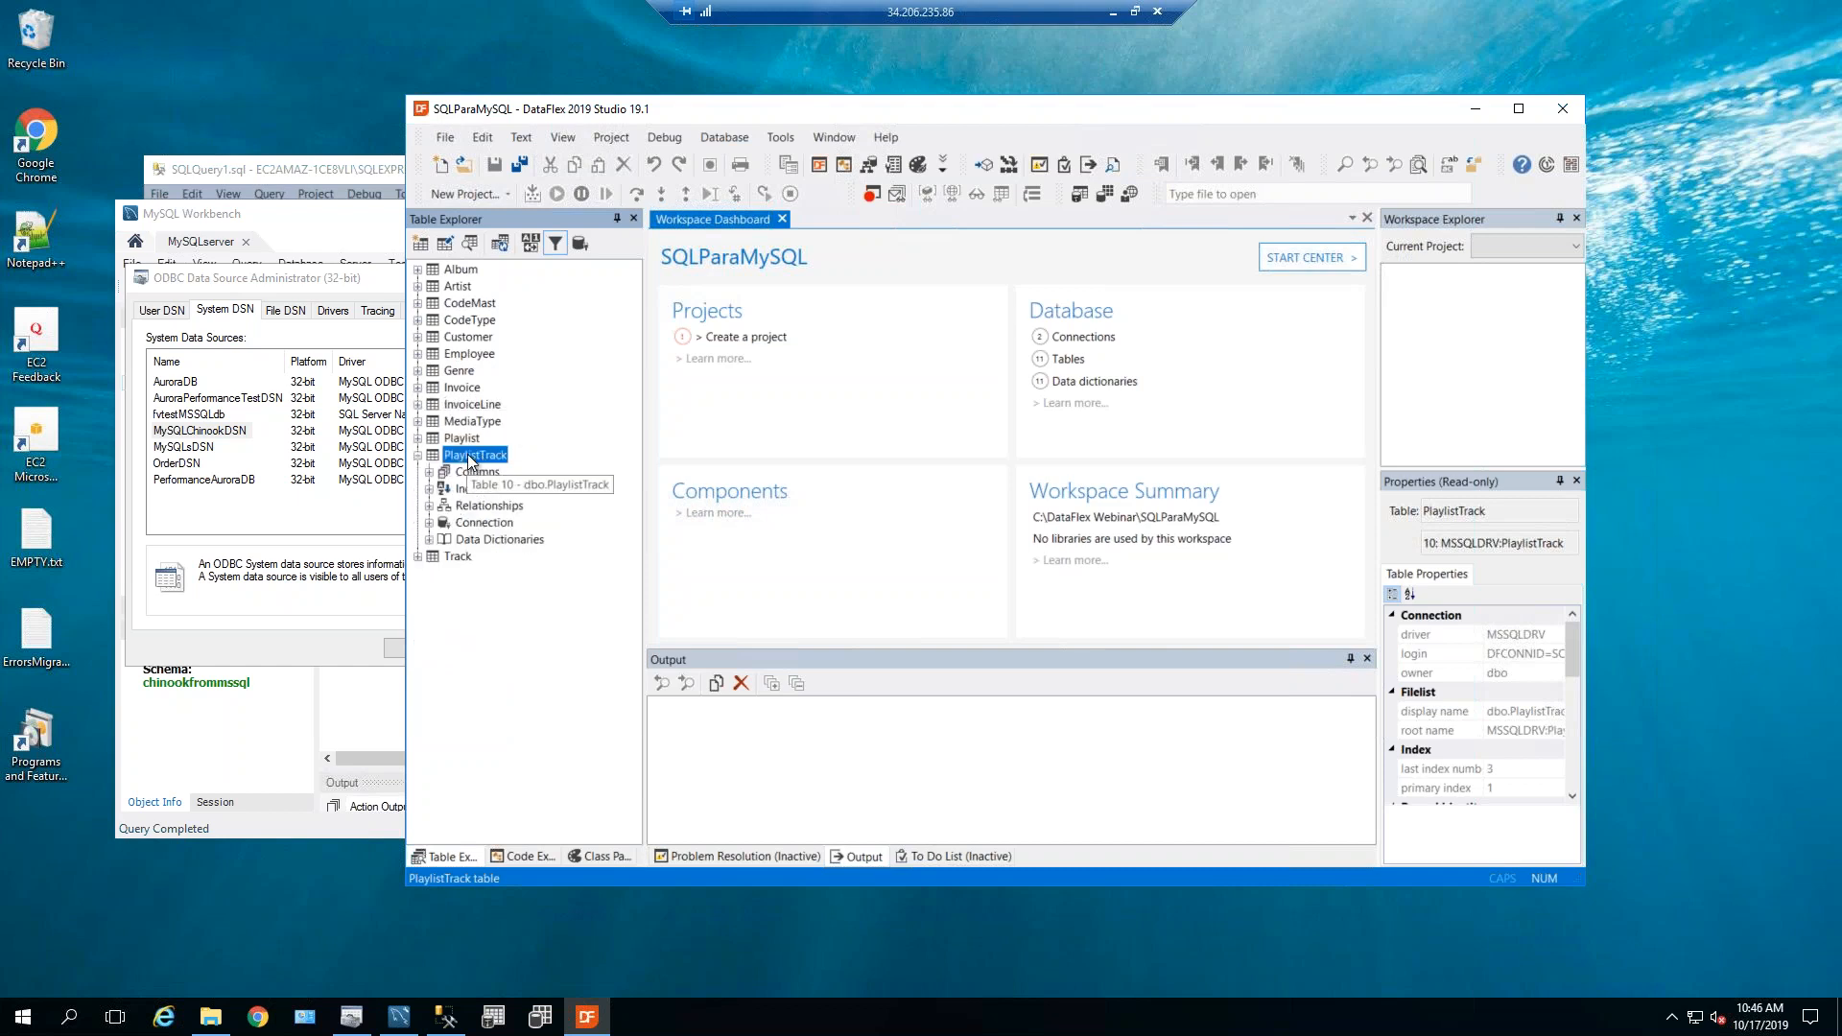
Open PlaylistTrack in the Table Editor and review its three indexes, including server-only IFK_PlaylistTrackTrackId.
double_click(473, 454)
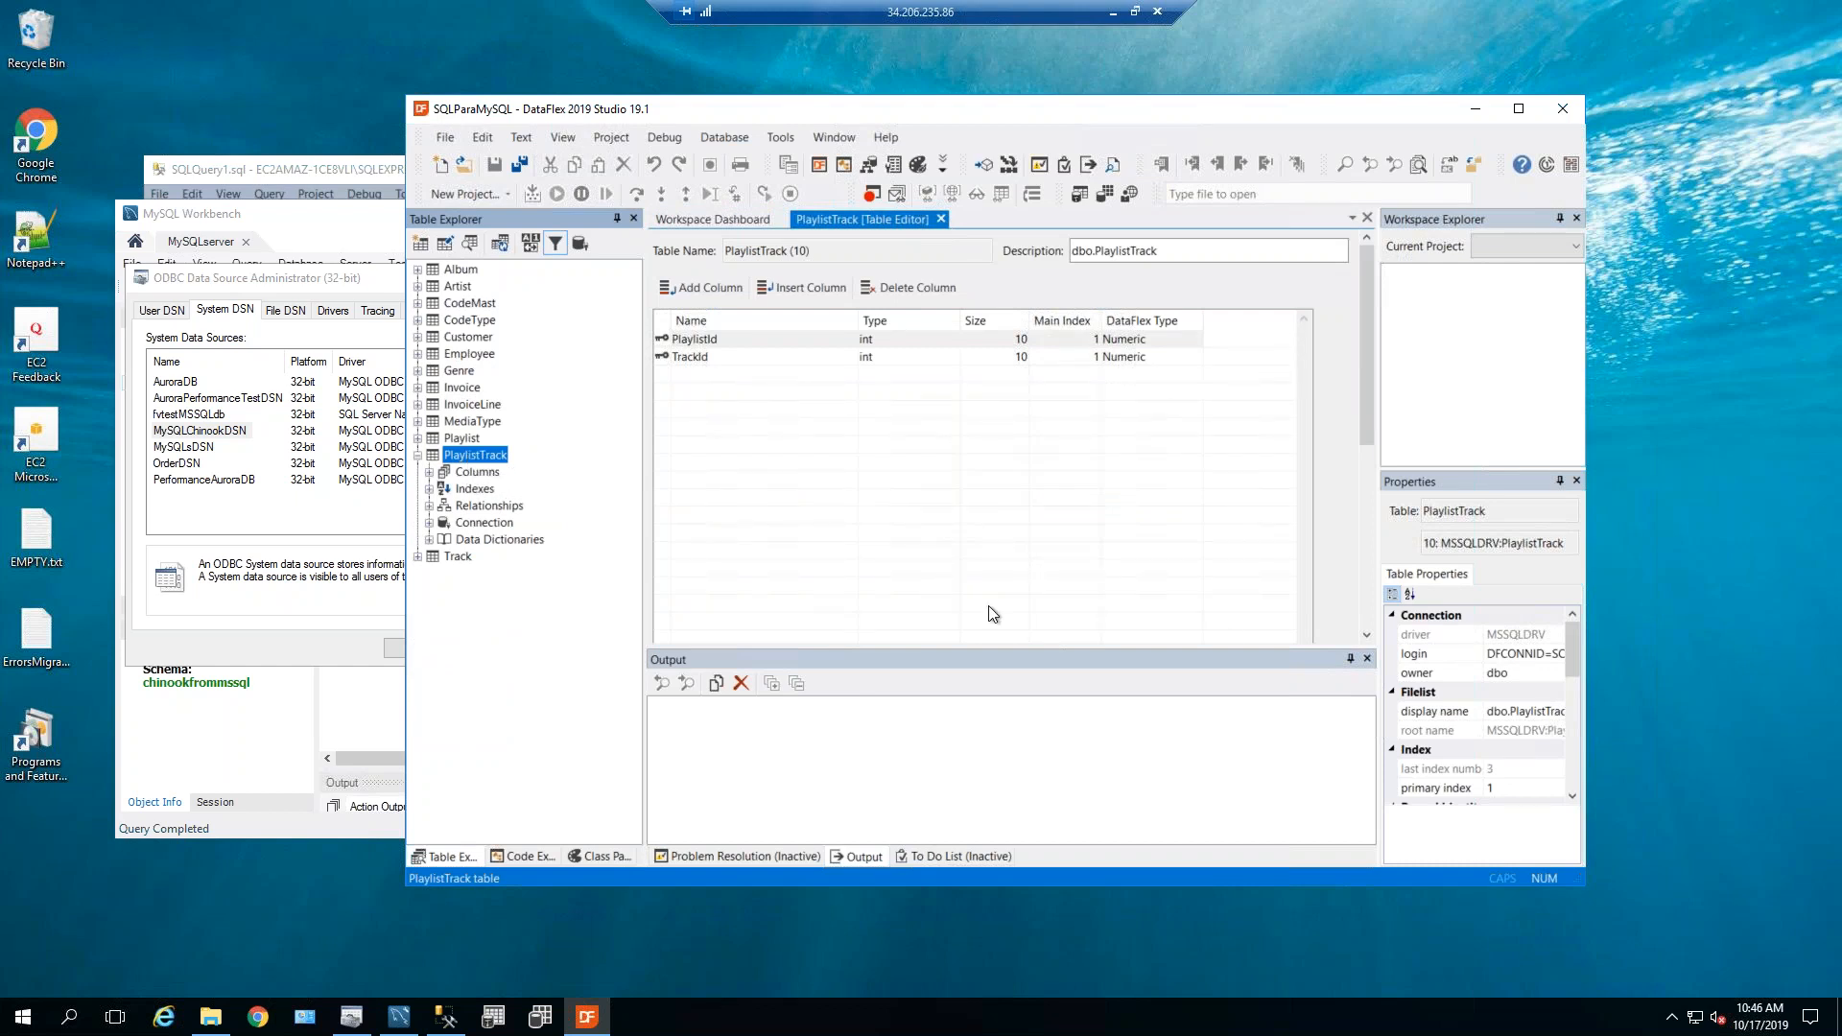
mouse_move(1363, 426)
mouse_down()
mouse_move(1361, 461)
mouse_move(1361, 440)
mouse_up()
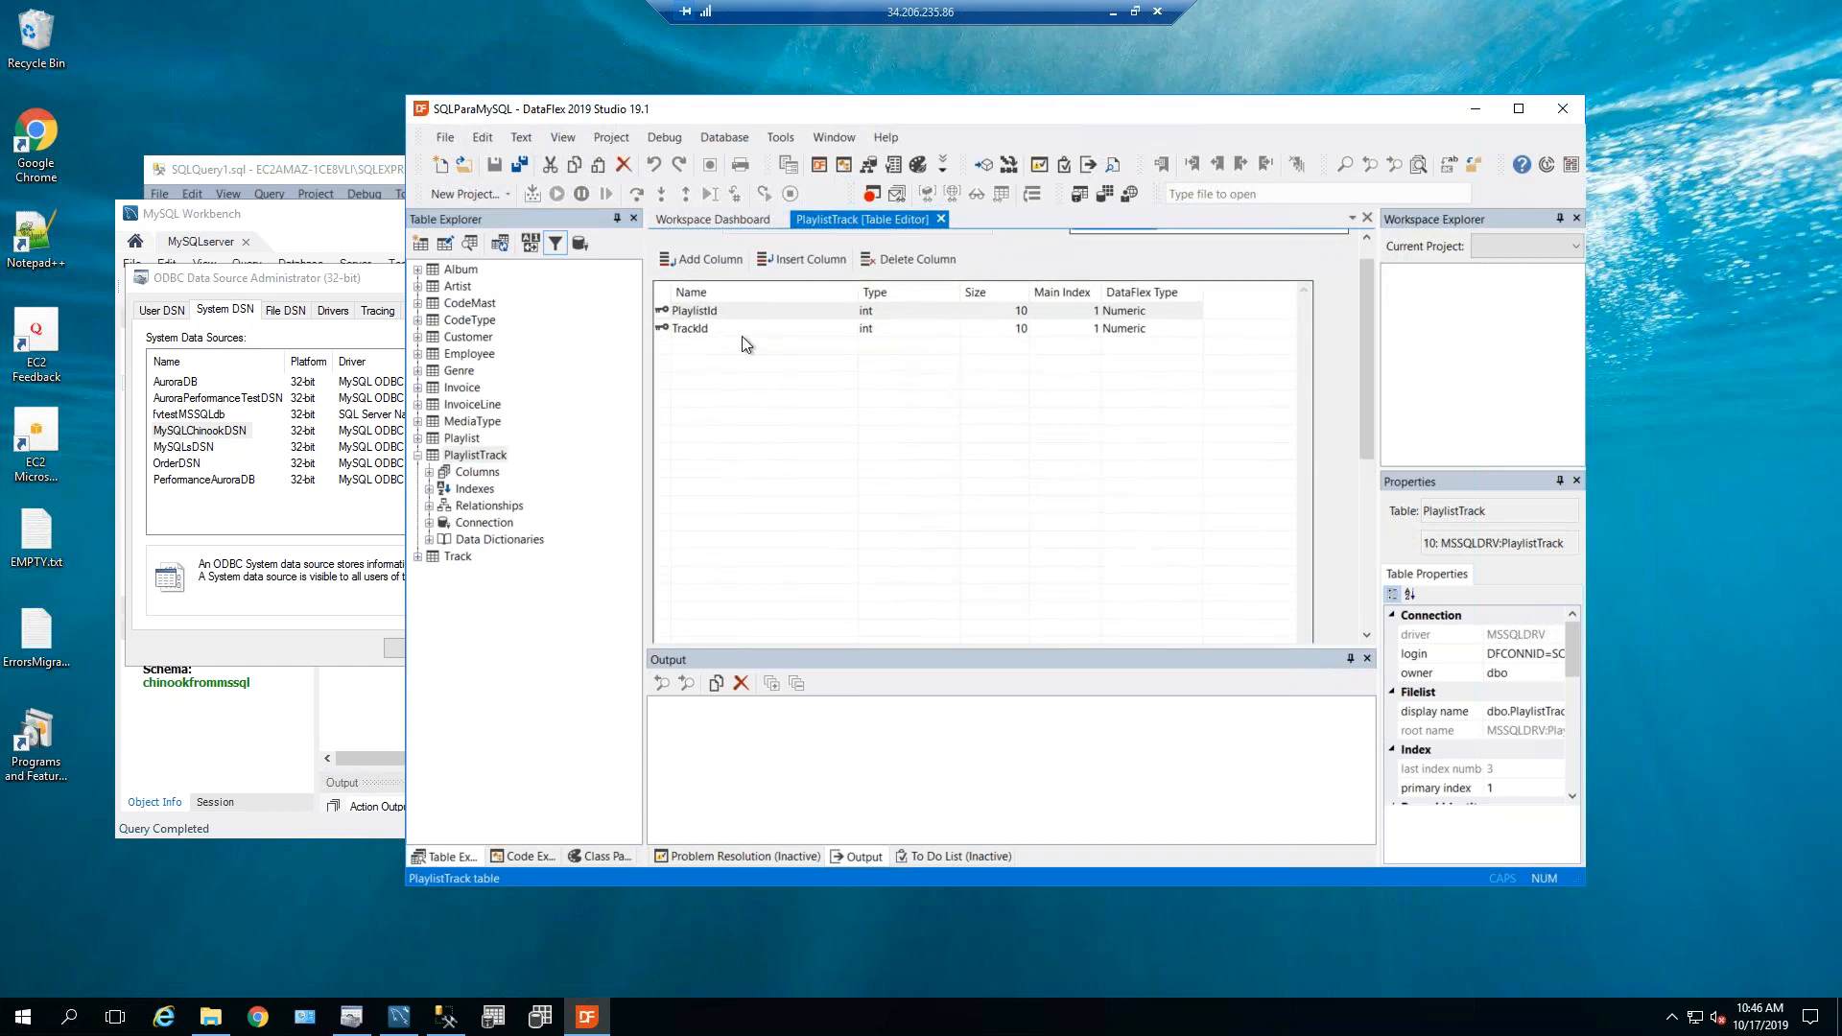
drag(1366, 416, 1361, 588)
click(705, 449)
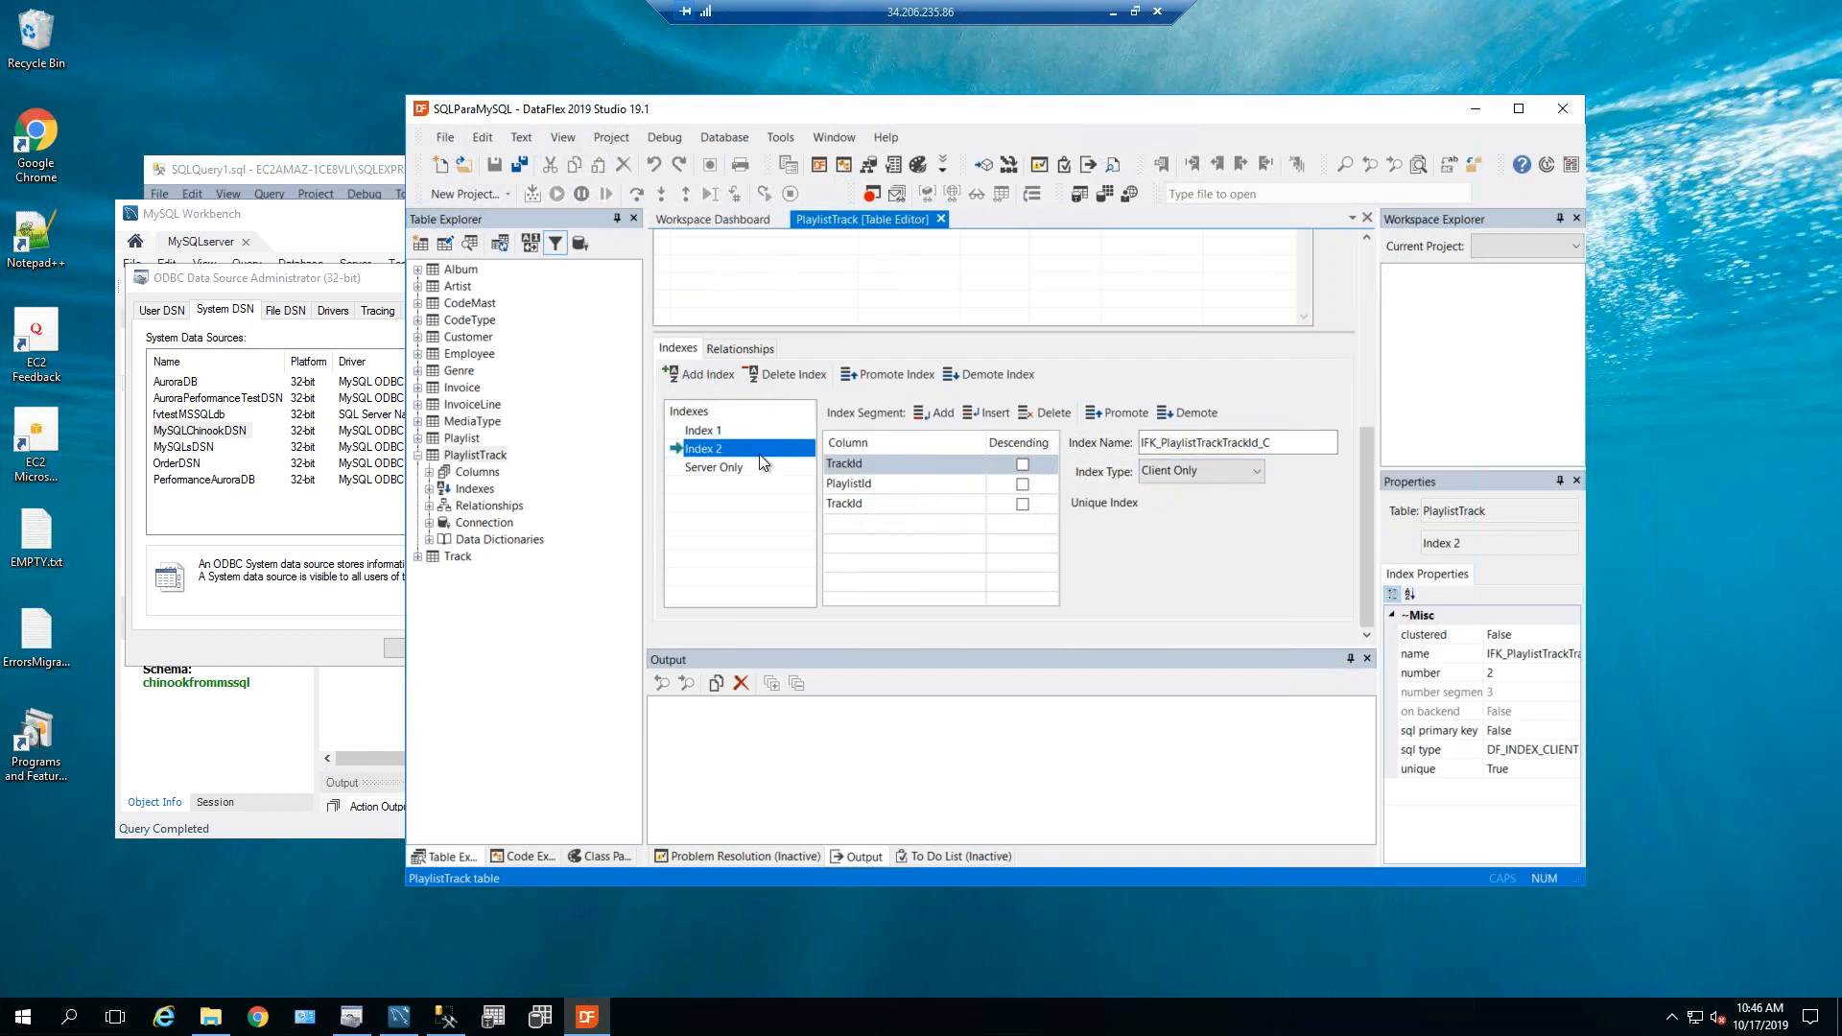
click(710, 430)
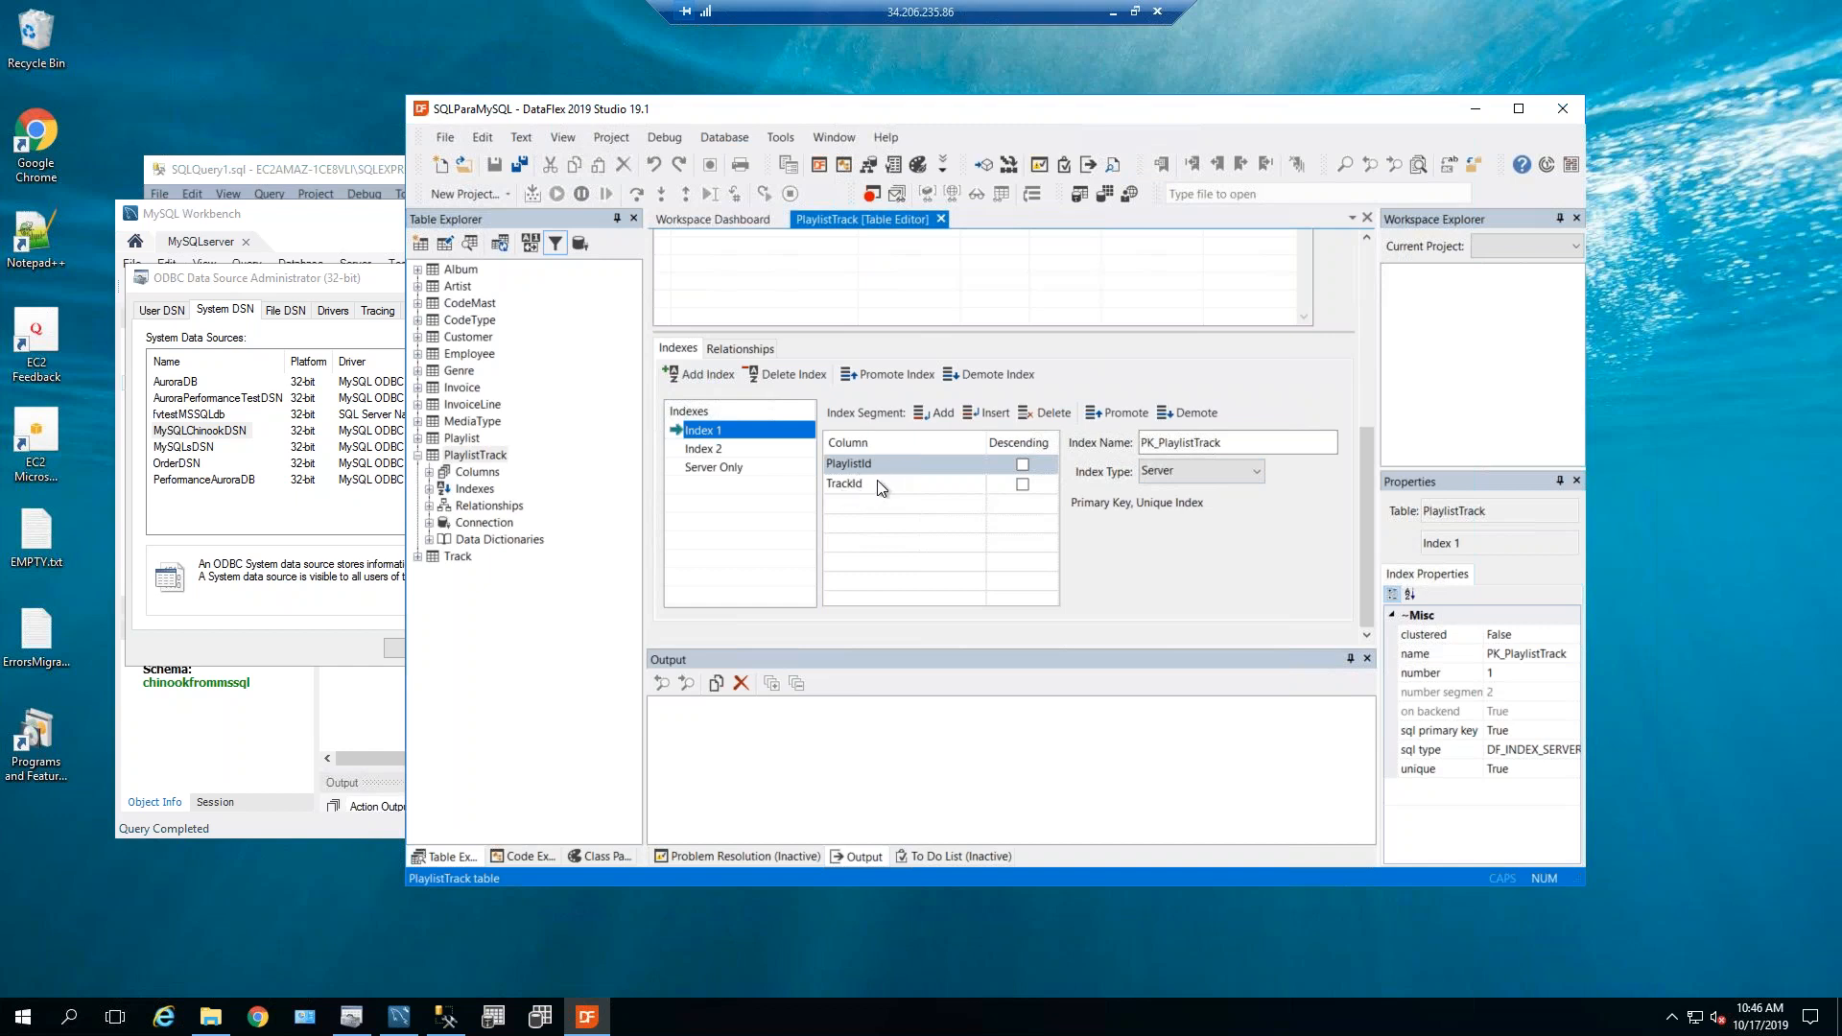
click(716, 451)
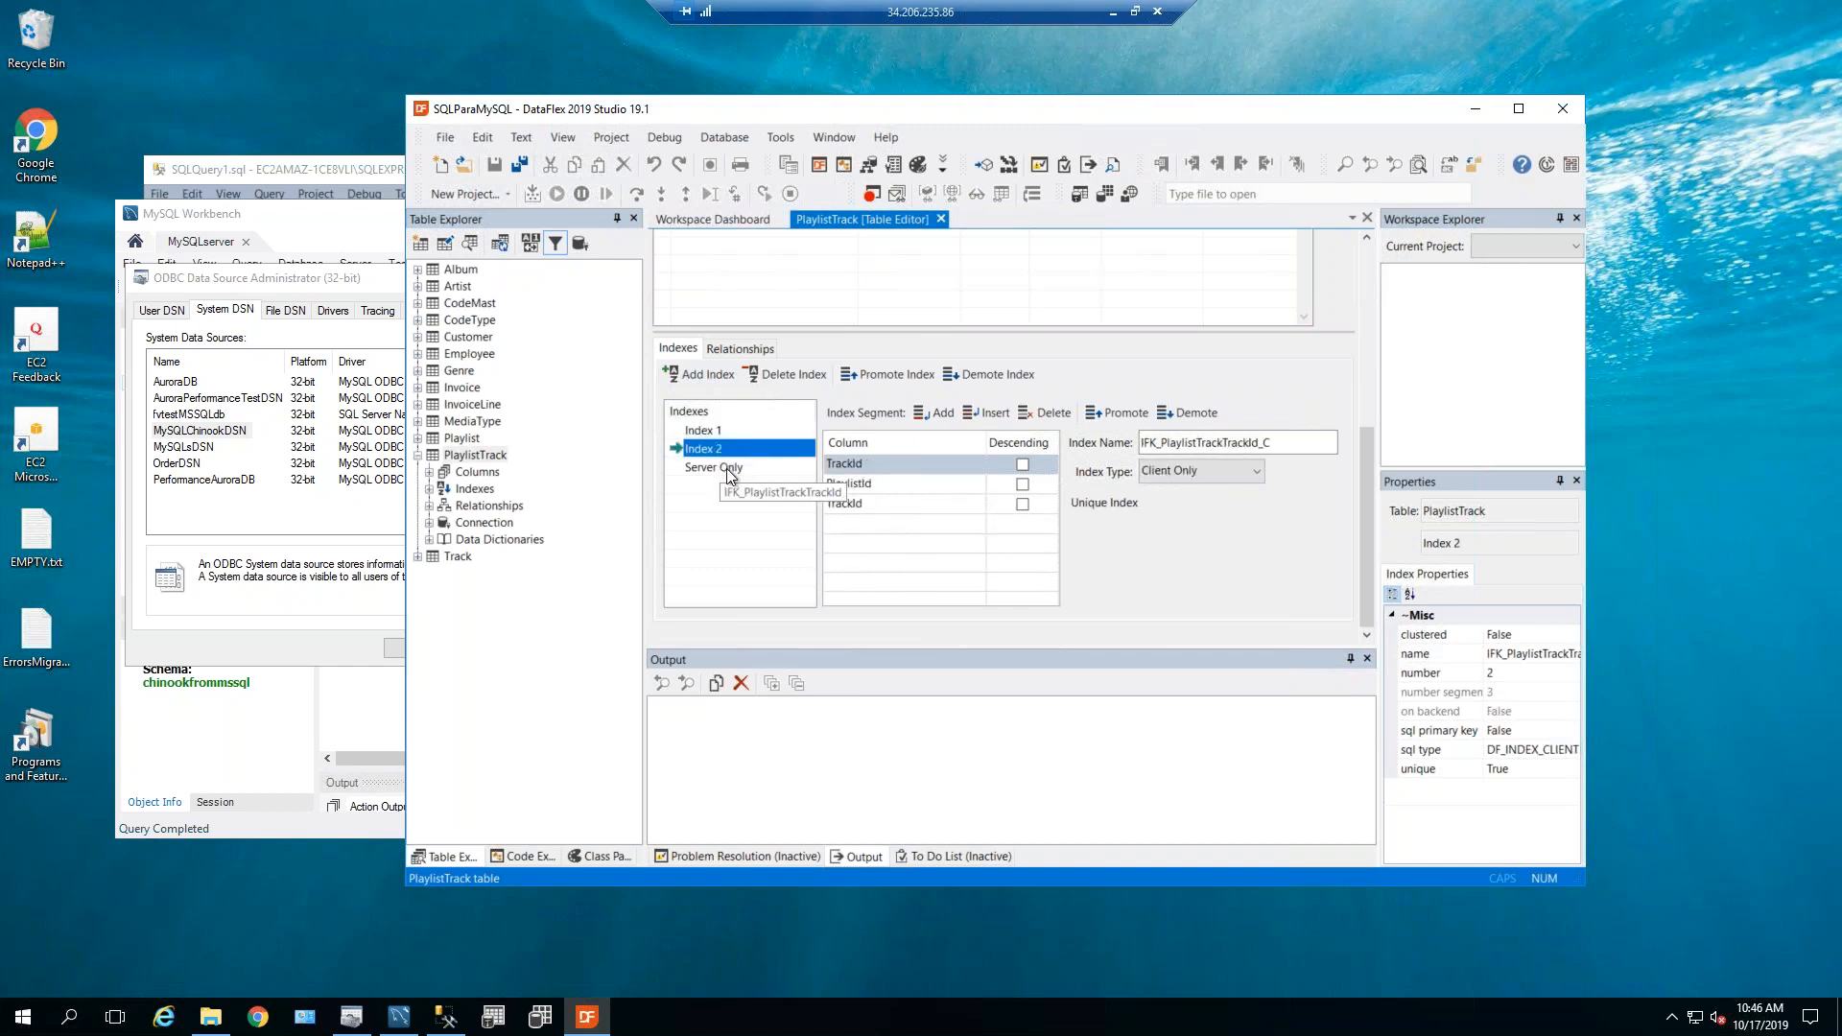
click(725, 468)
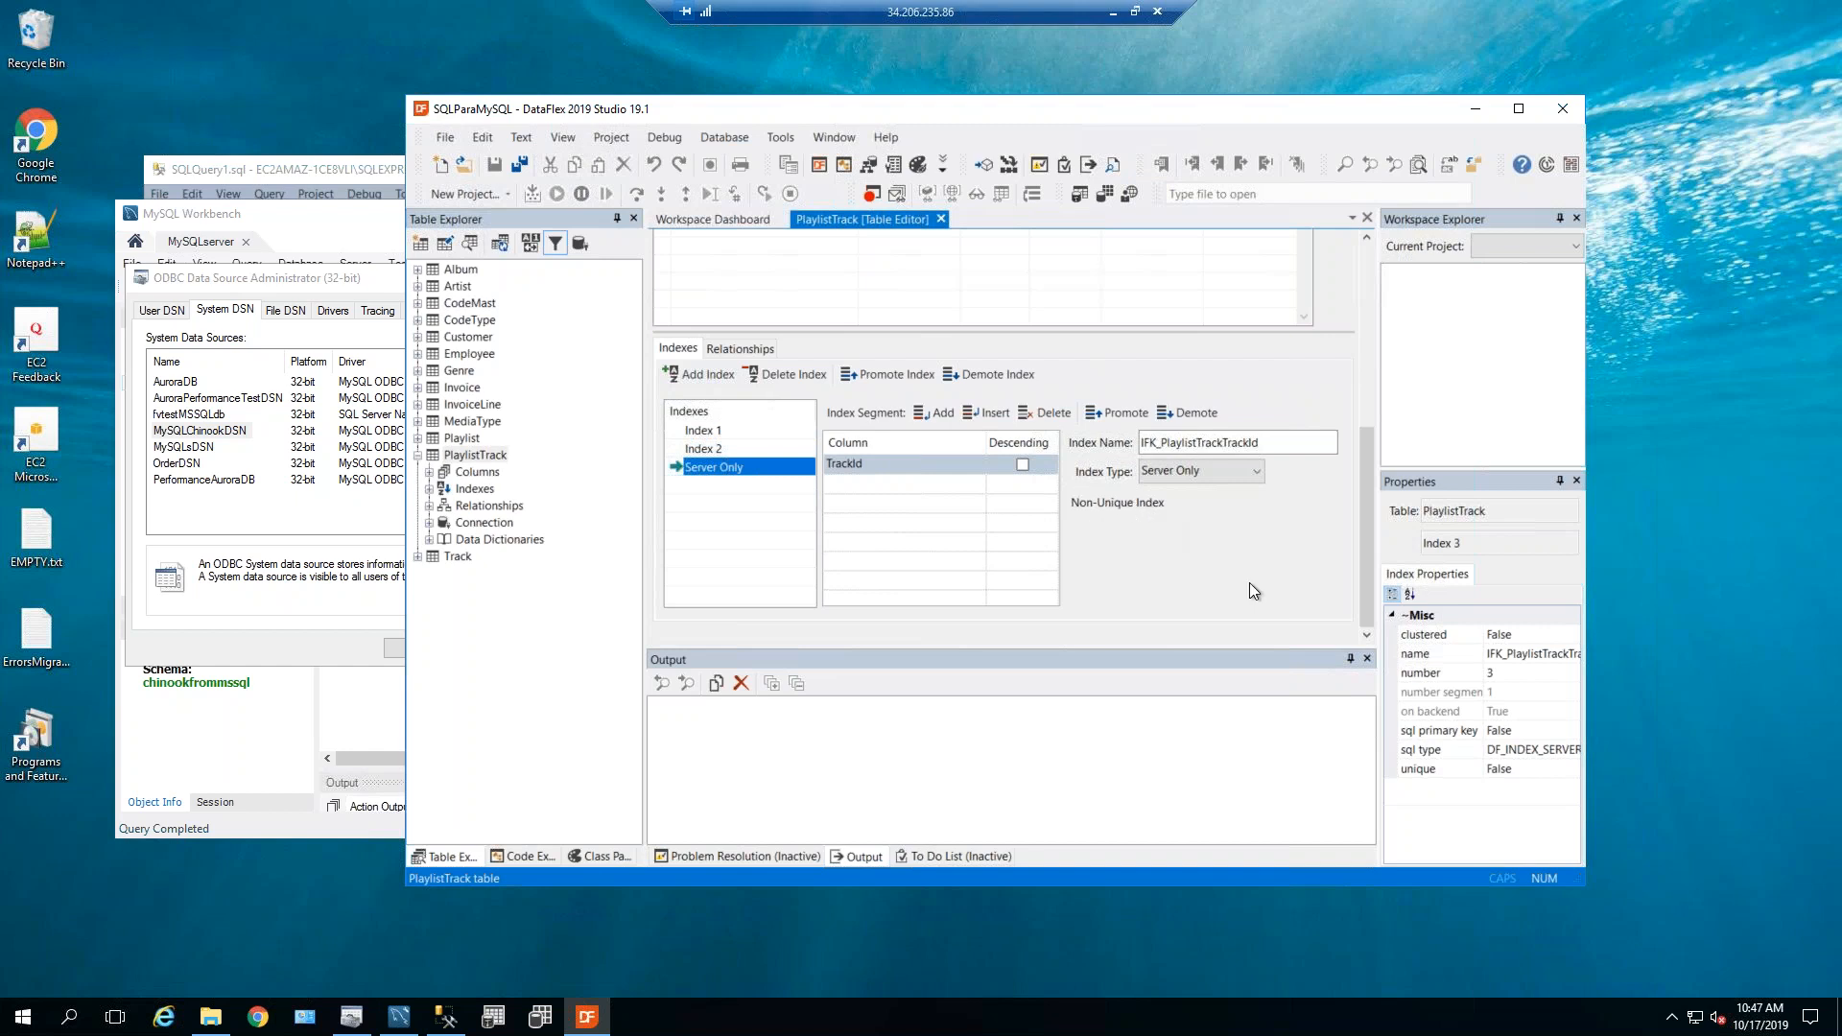
In SSMS, expand dbo.PlaylistTrack's Indexes folder.
click(447, 1021)
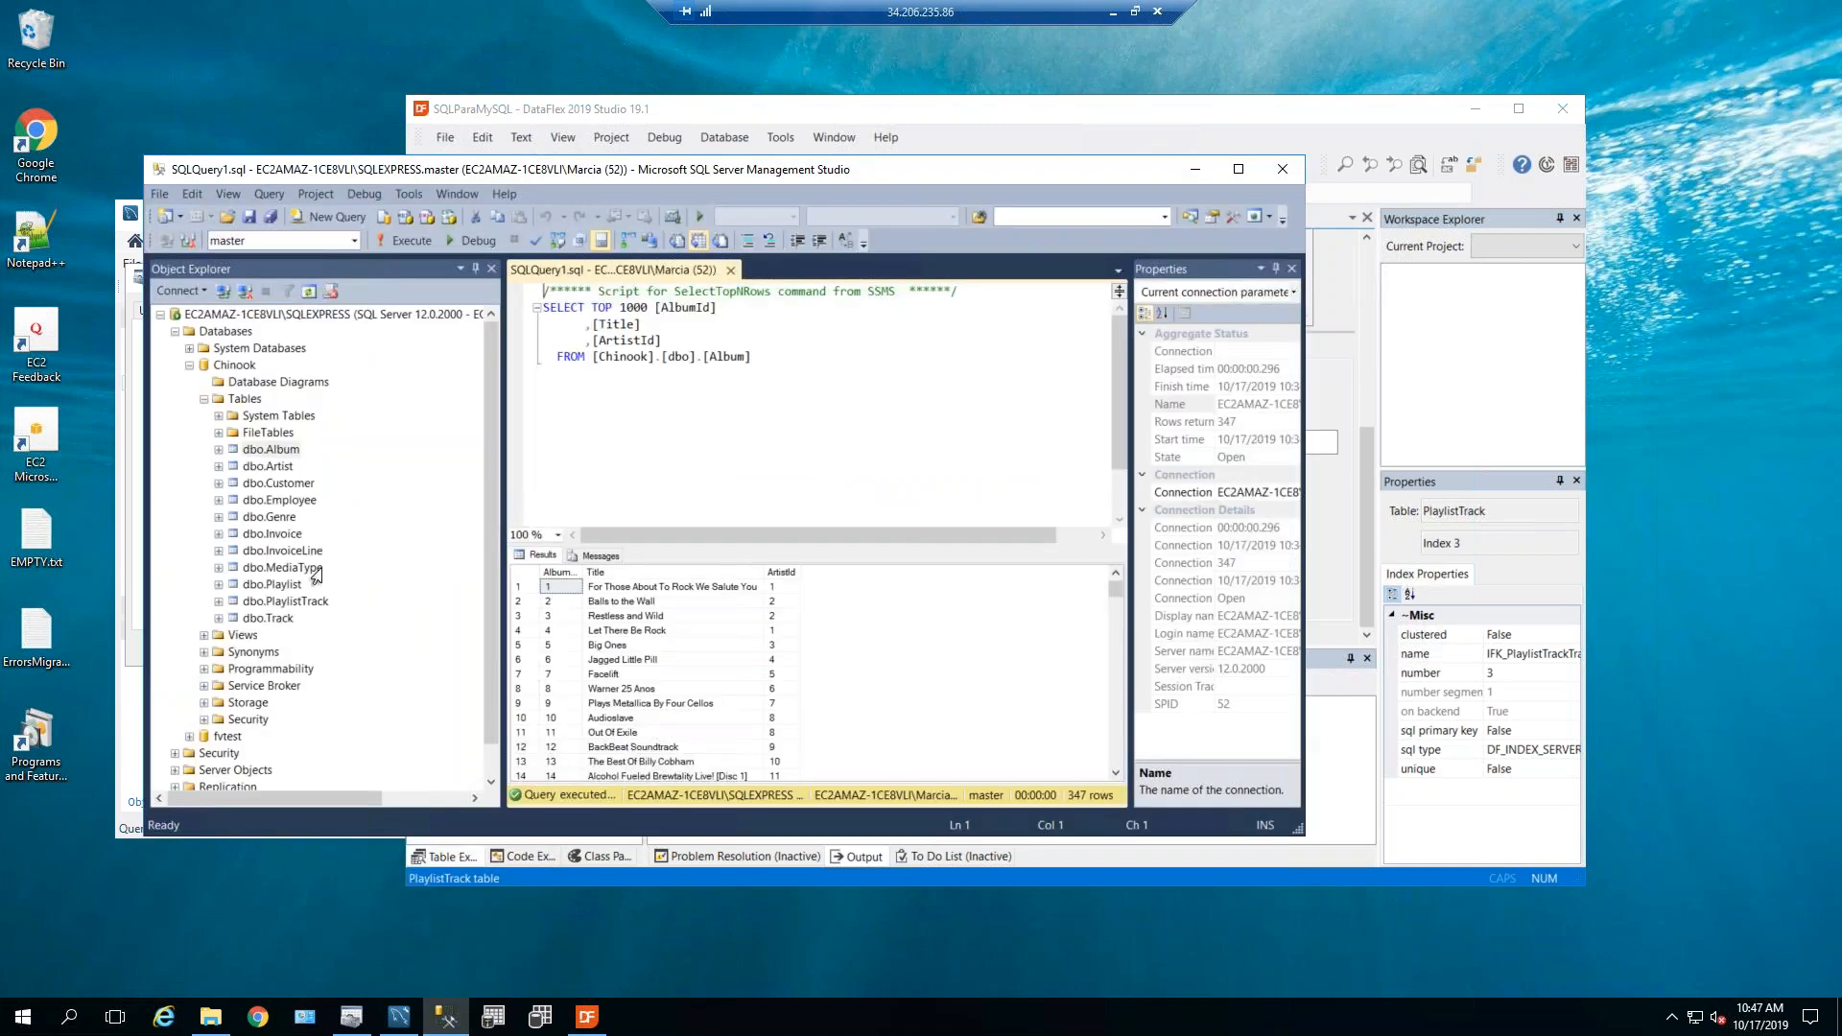
click(219, 602)
click(248, 686)
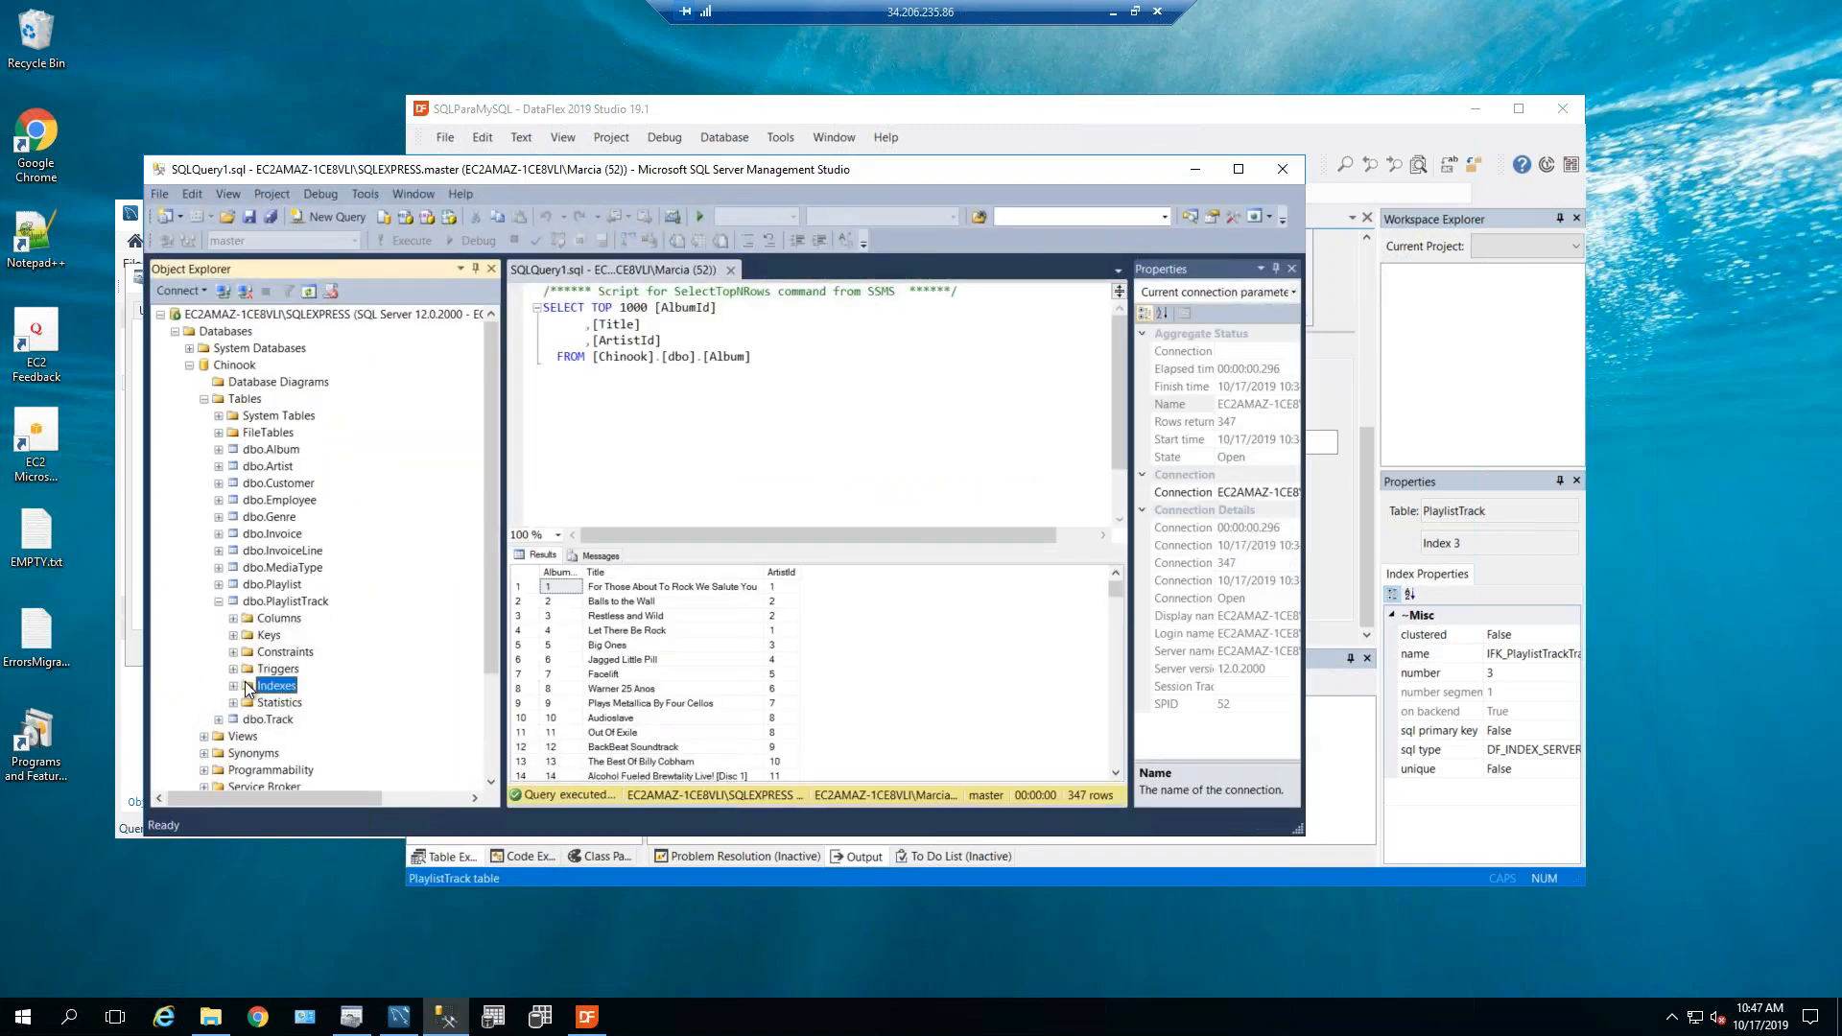
click(232, 686)
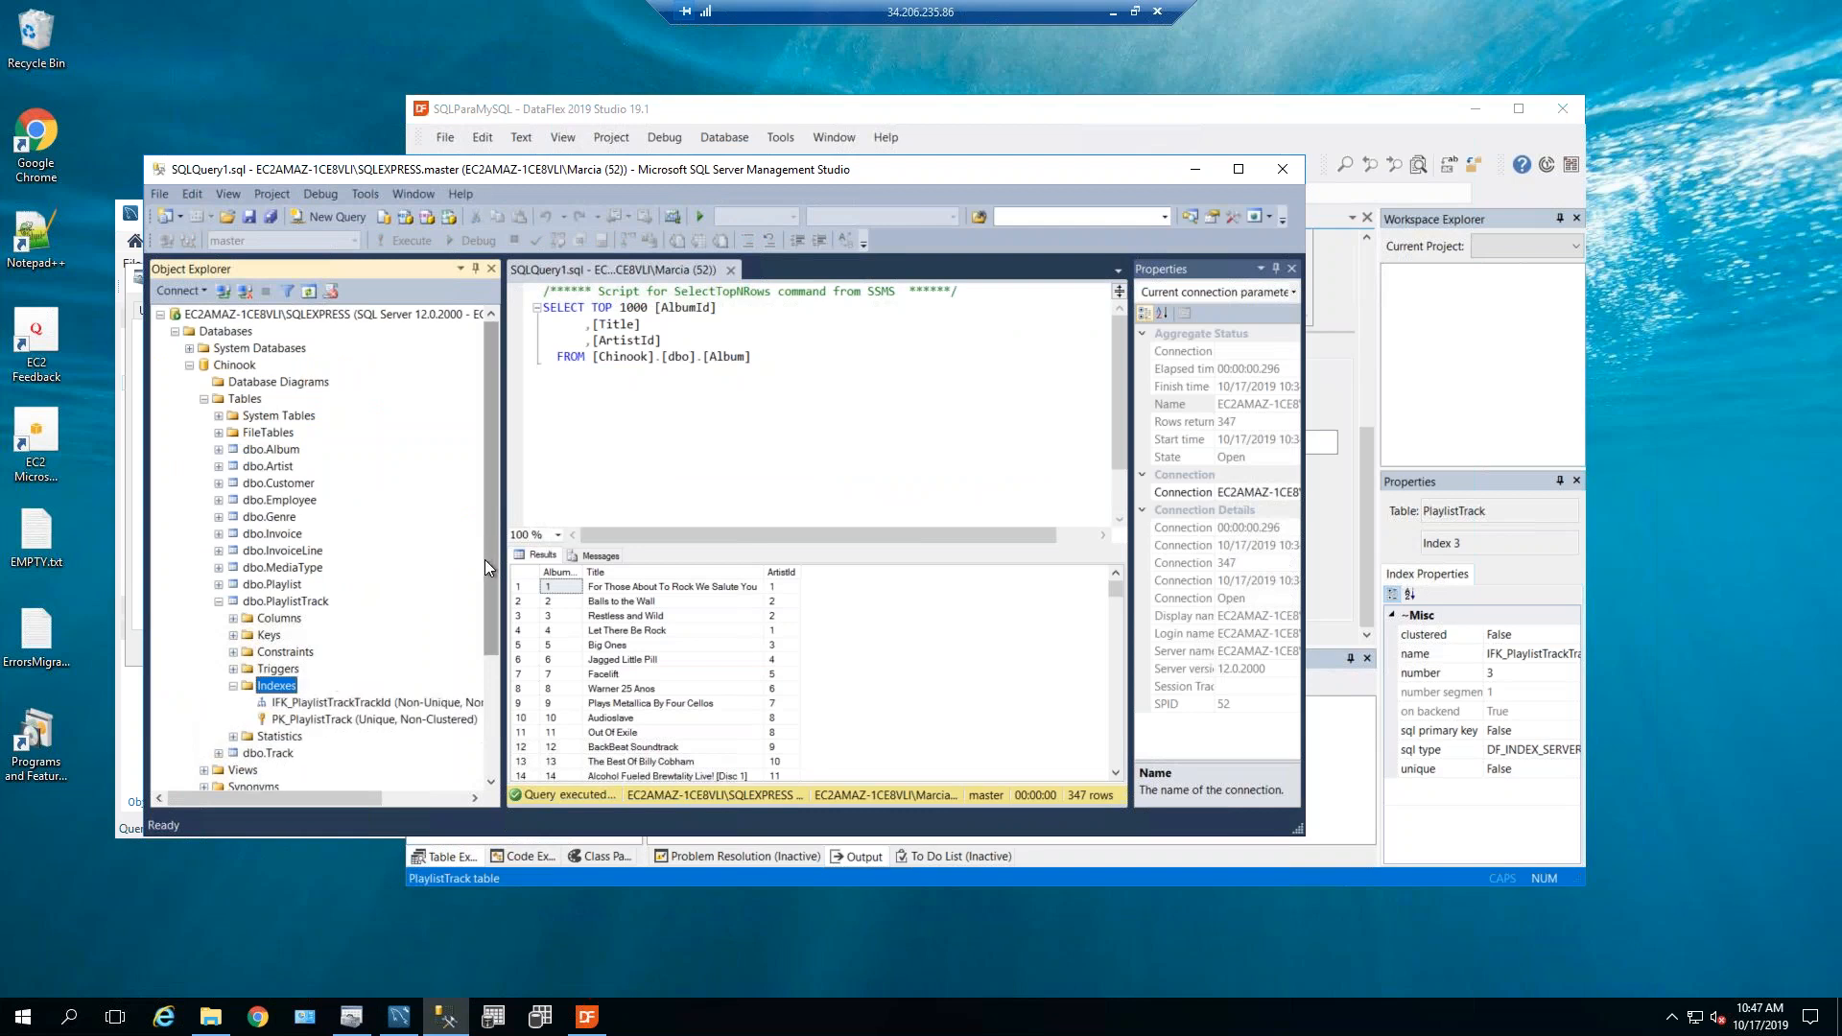
drag(487, 591, 480, 635)
Confirm IFK_PlaylistTrackTrackId is nonclustered on TrackId, cancel, and minimize SSMS.
click(341, 602)
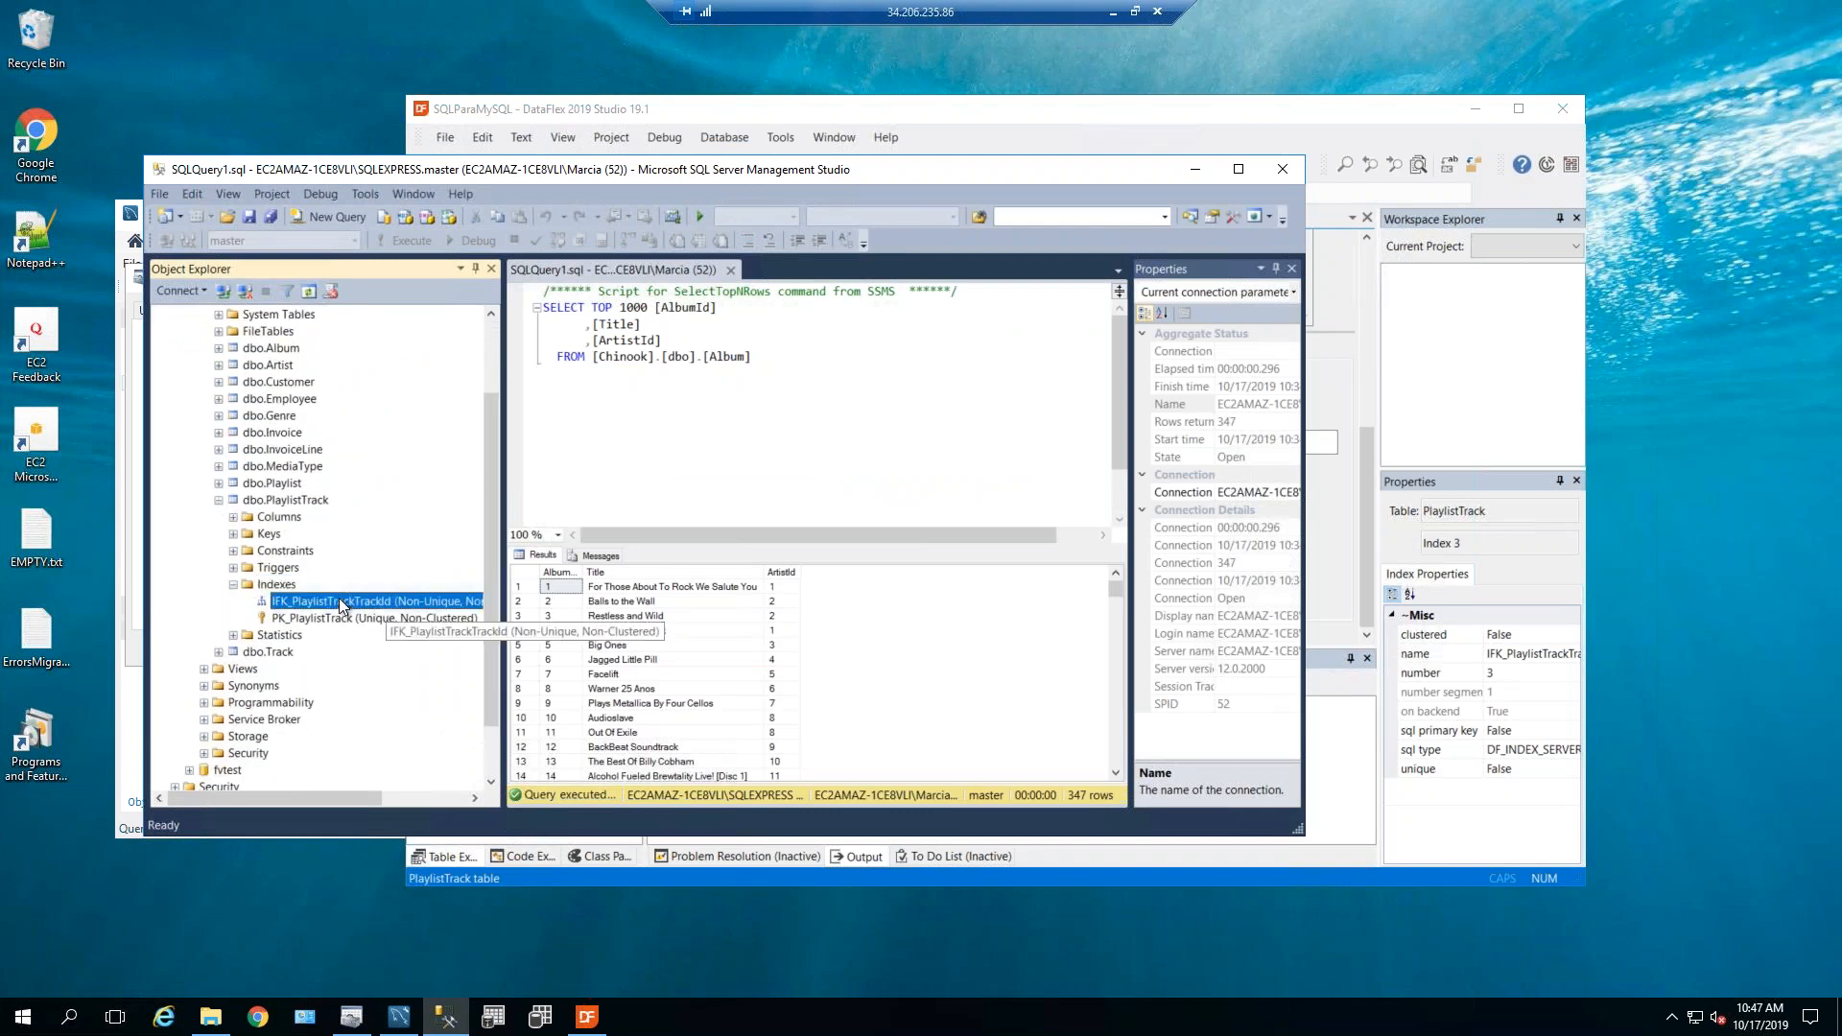
double_click(322, 597)
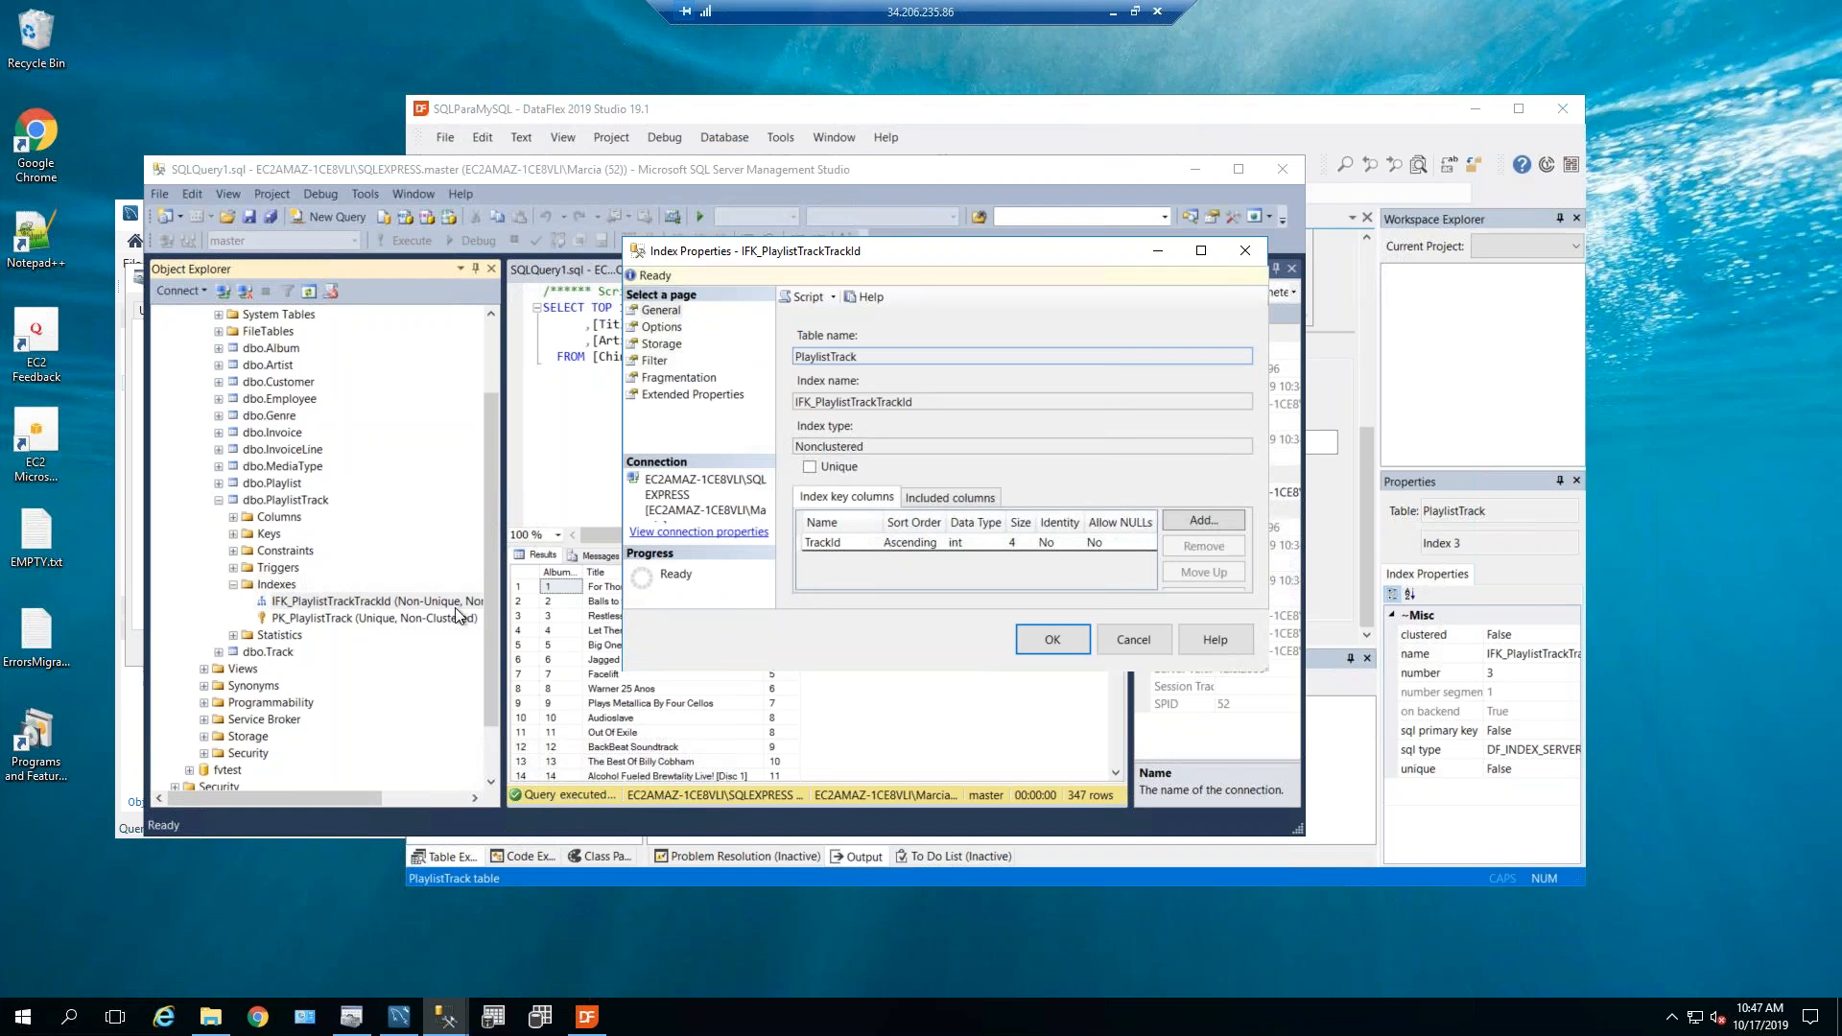
click(1128, 642)
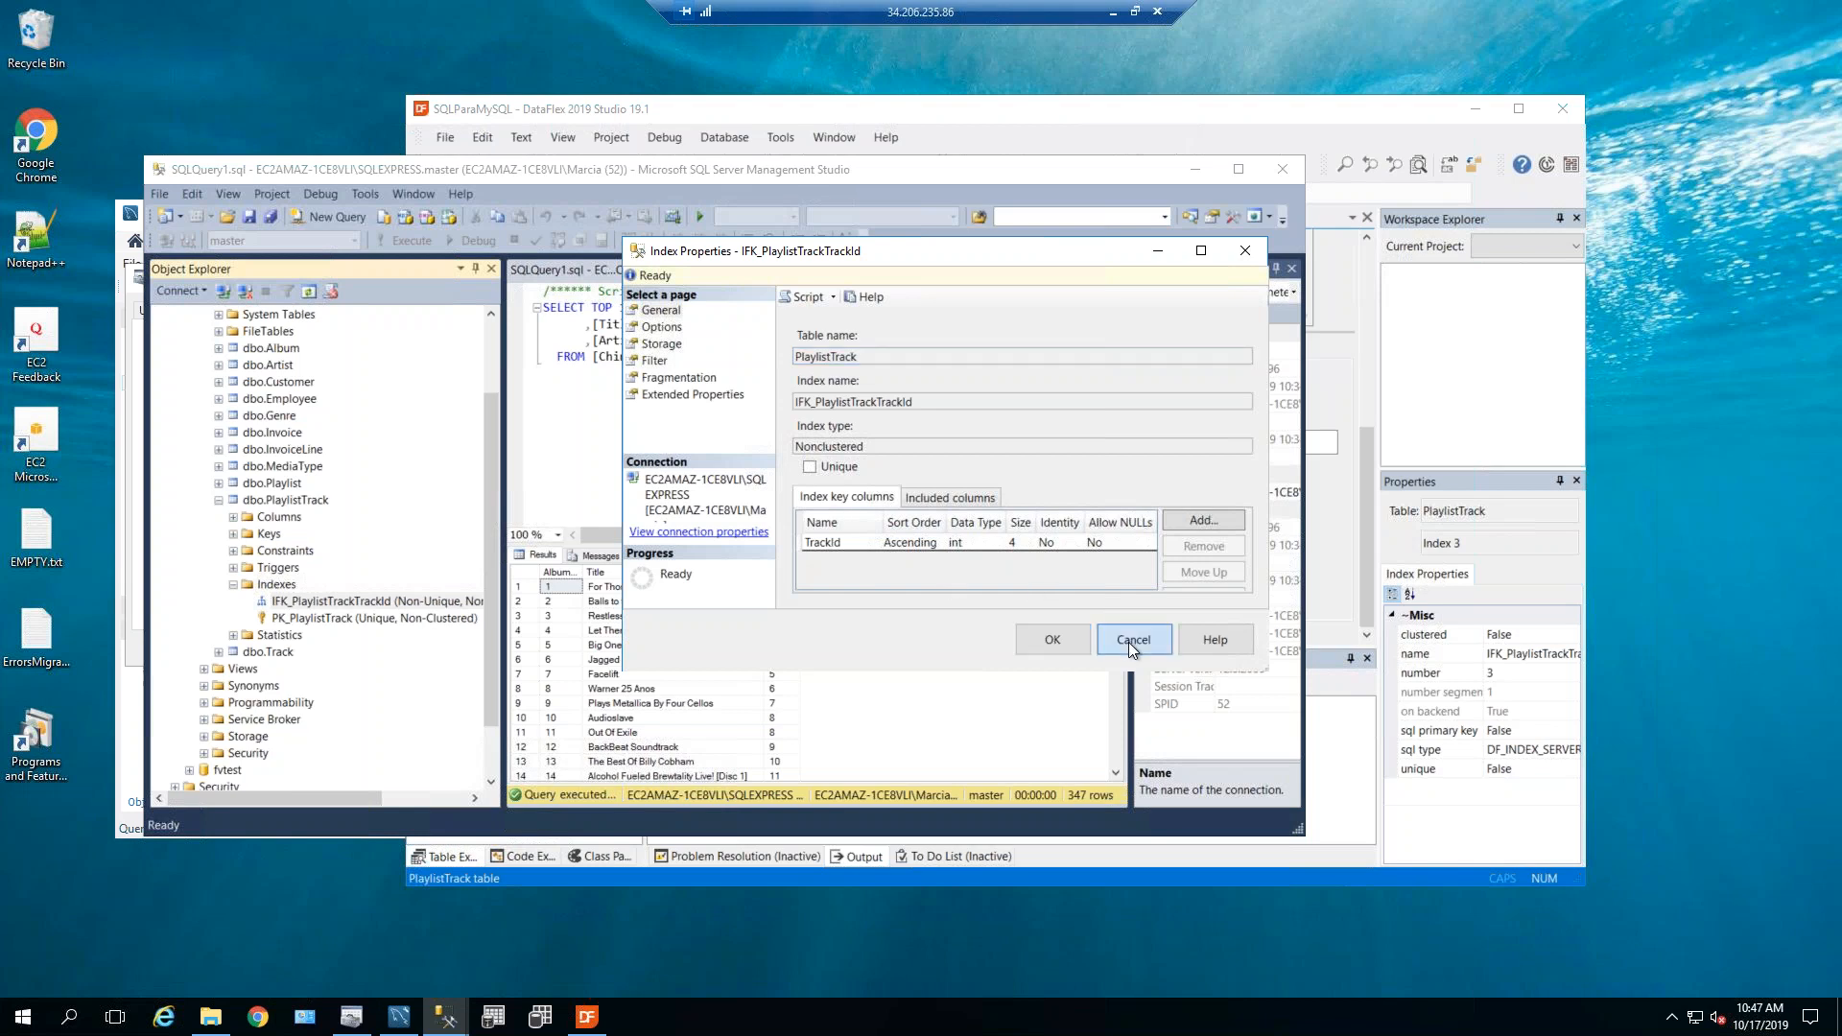
click(1128, 642)
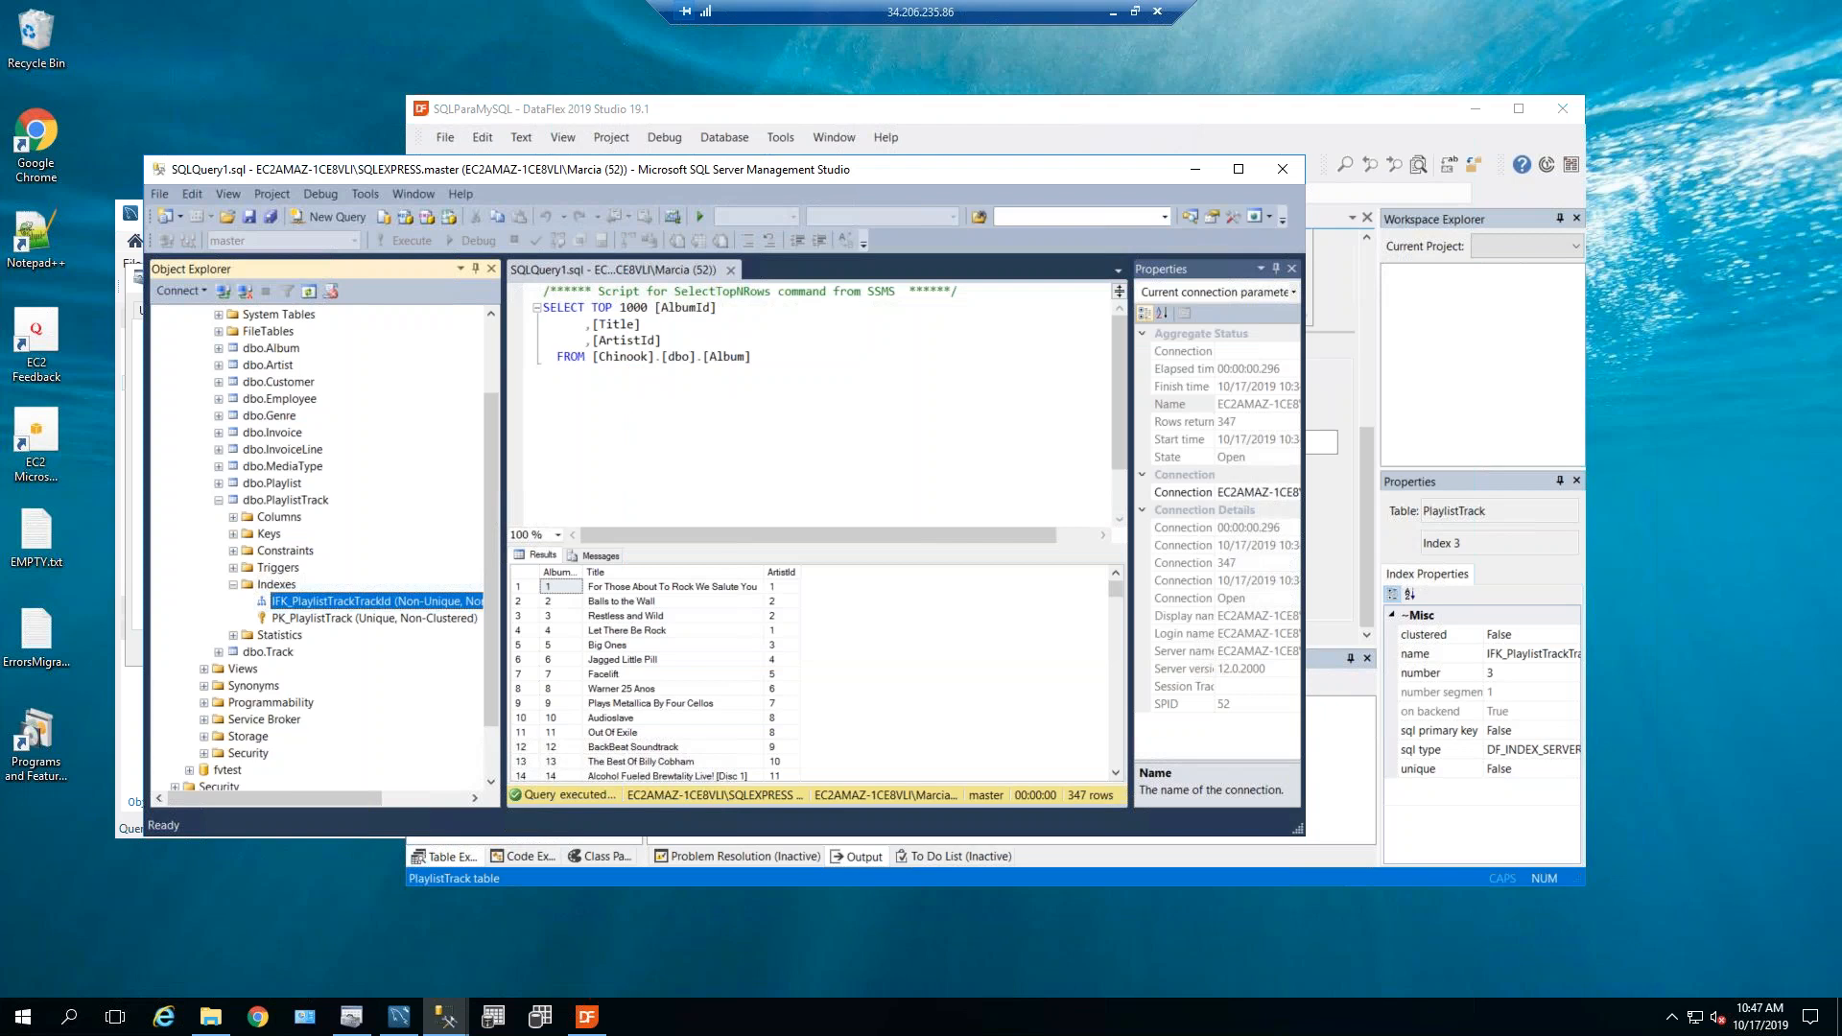
click(1195, 169)
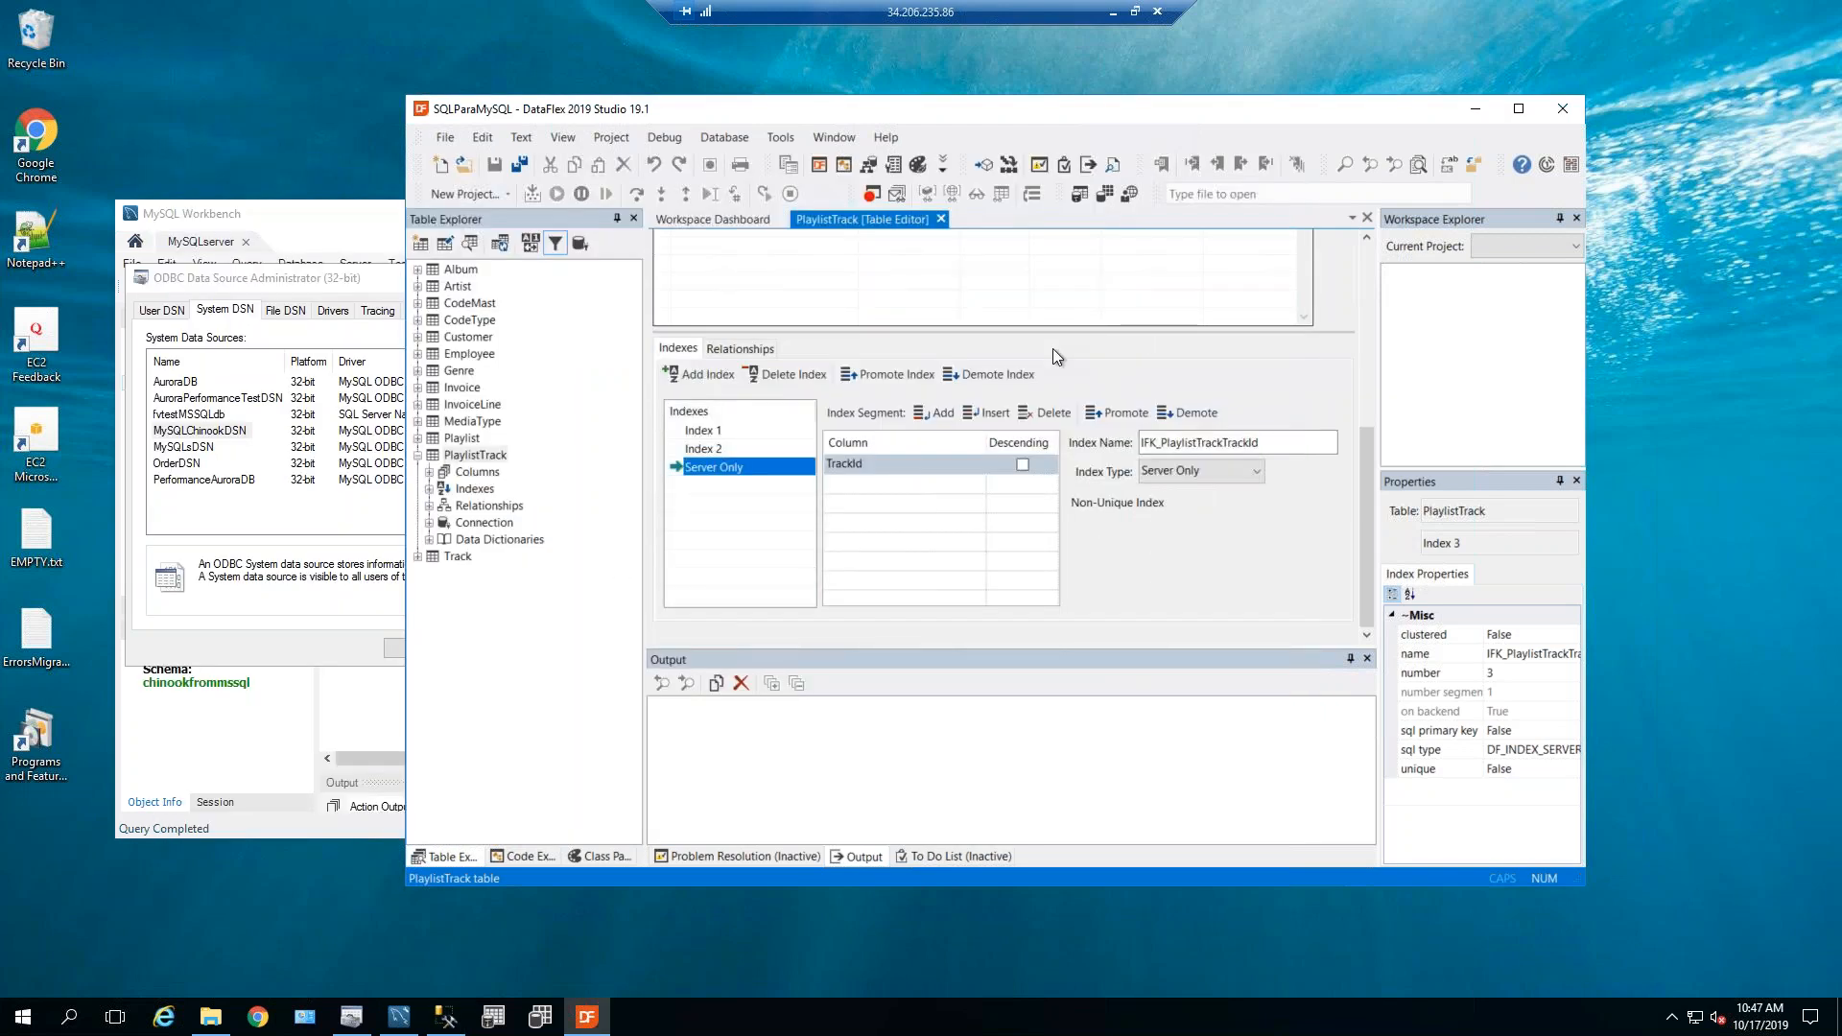
click(714, 449)
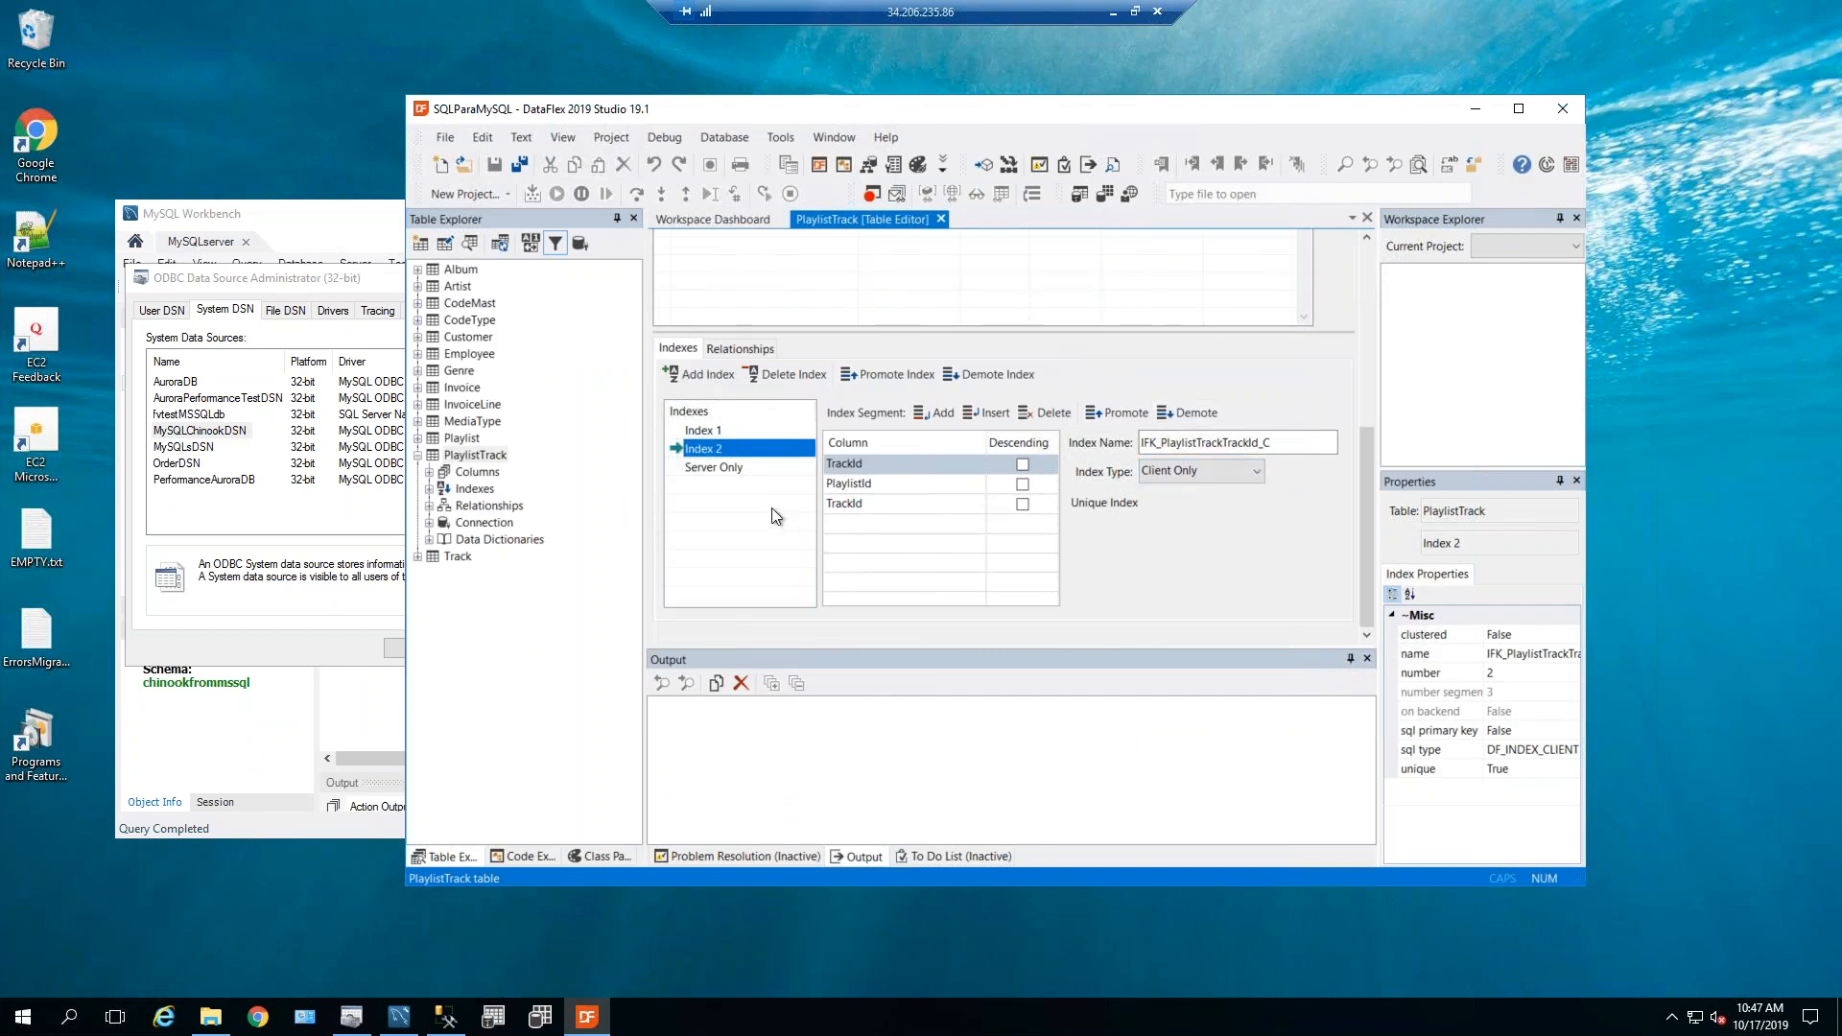
click(748, 467)
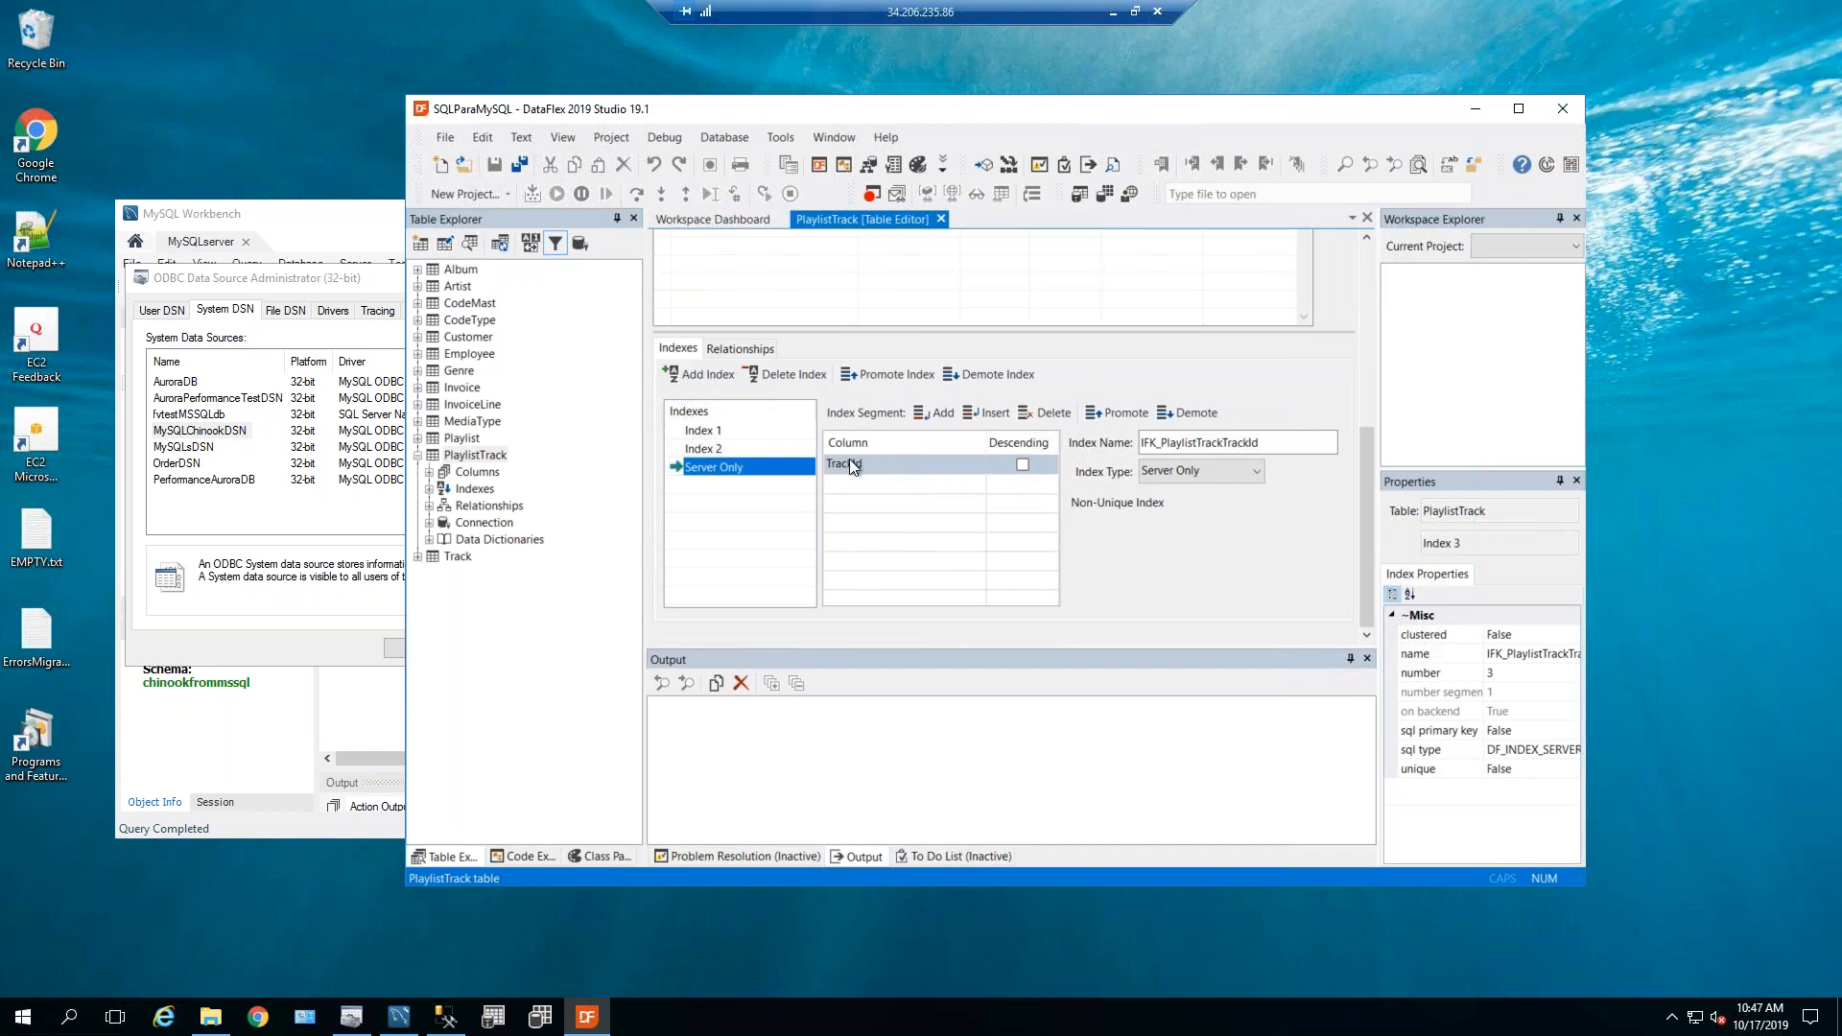
click(752, 447)
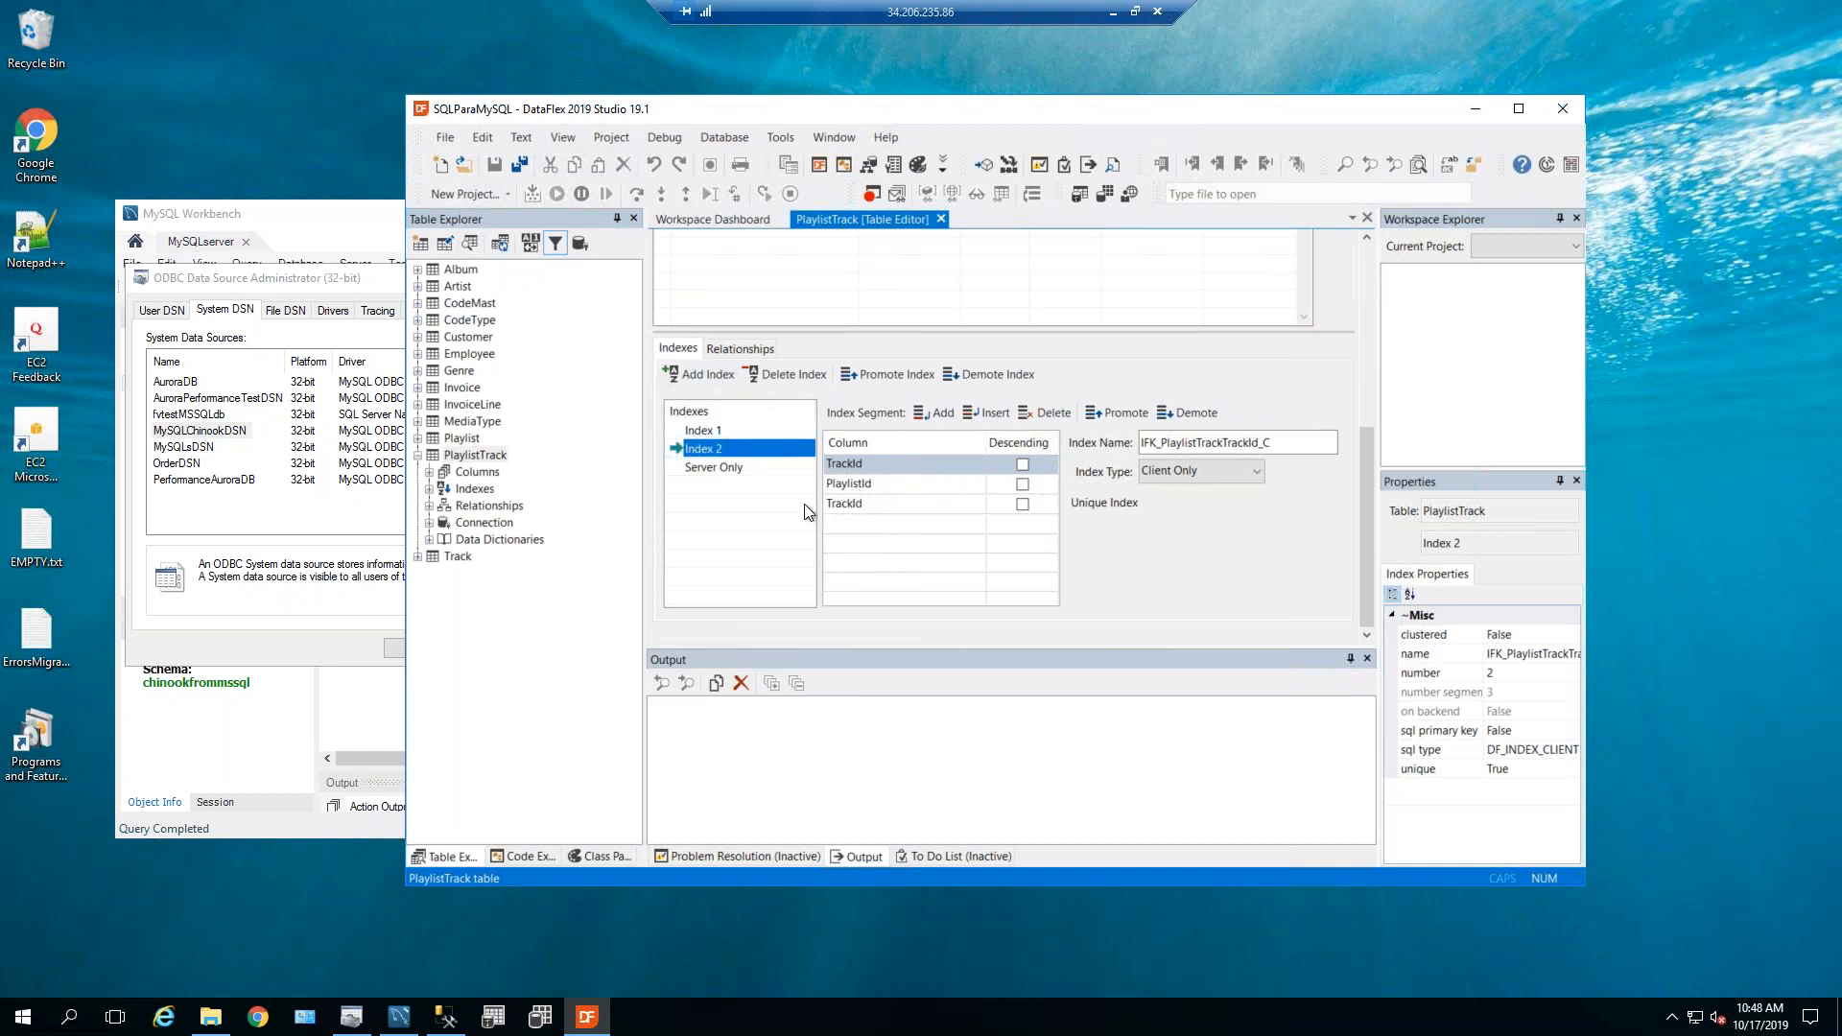
click(701, 431)
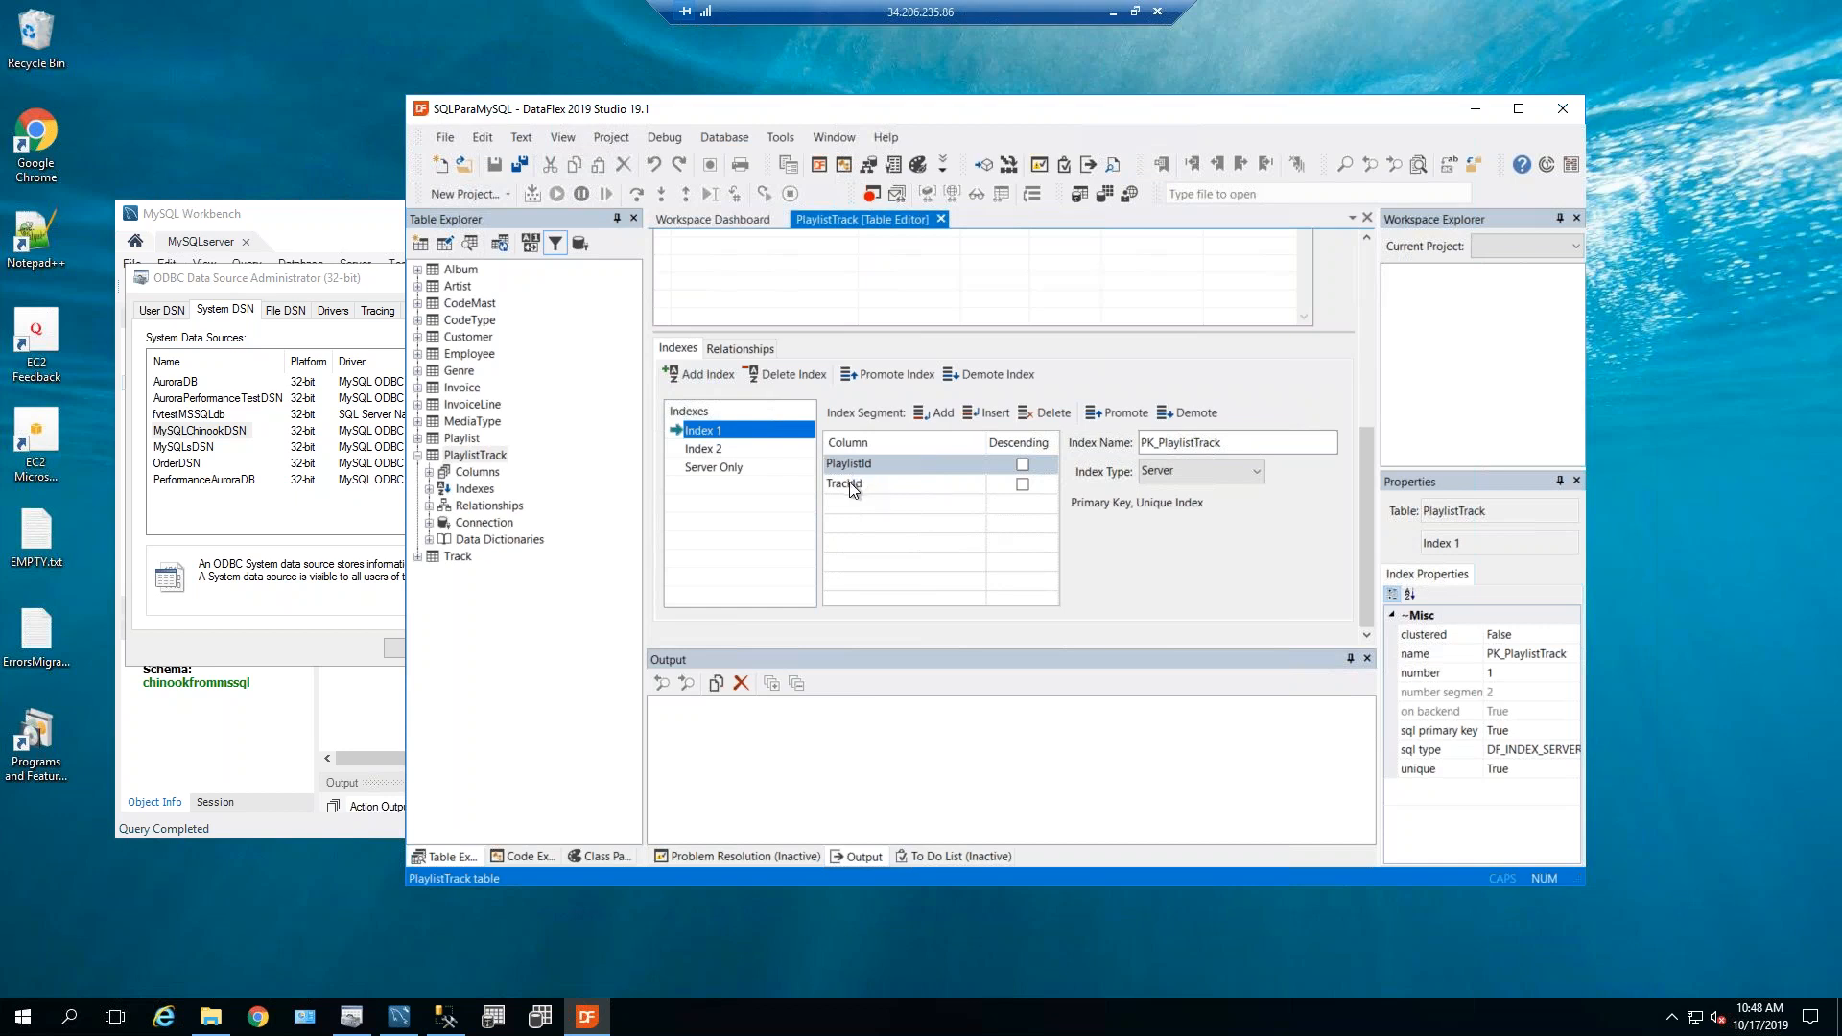
click(726, 467)
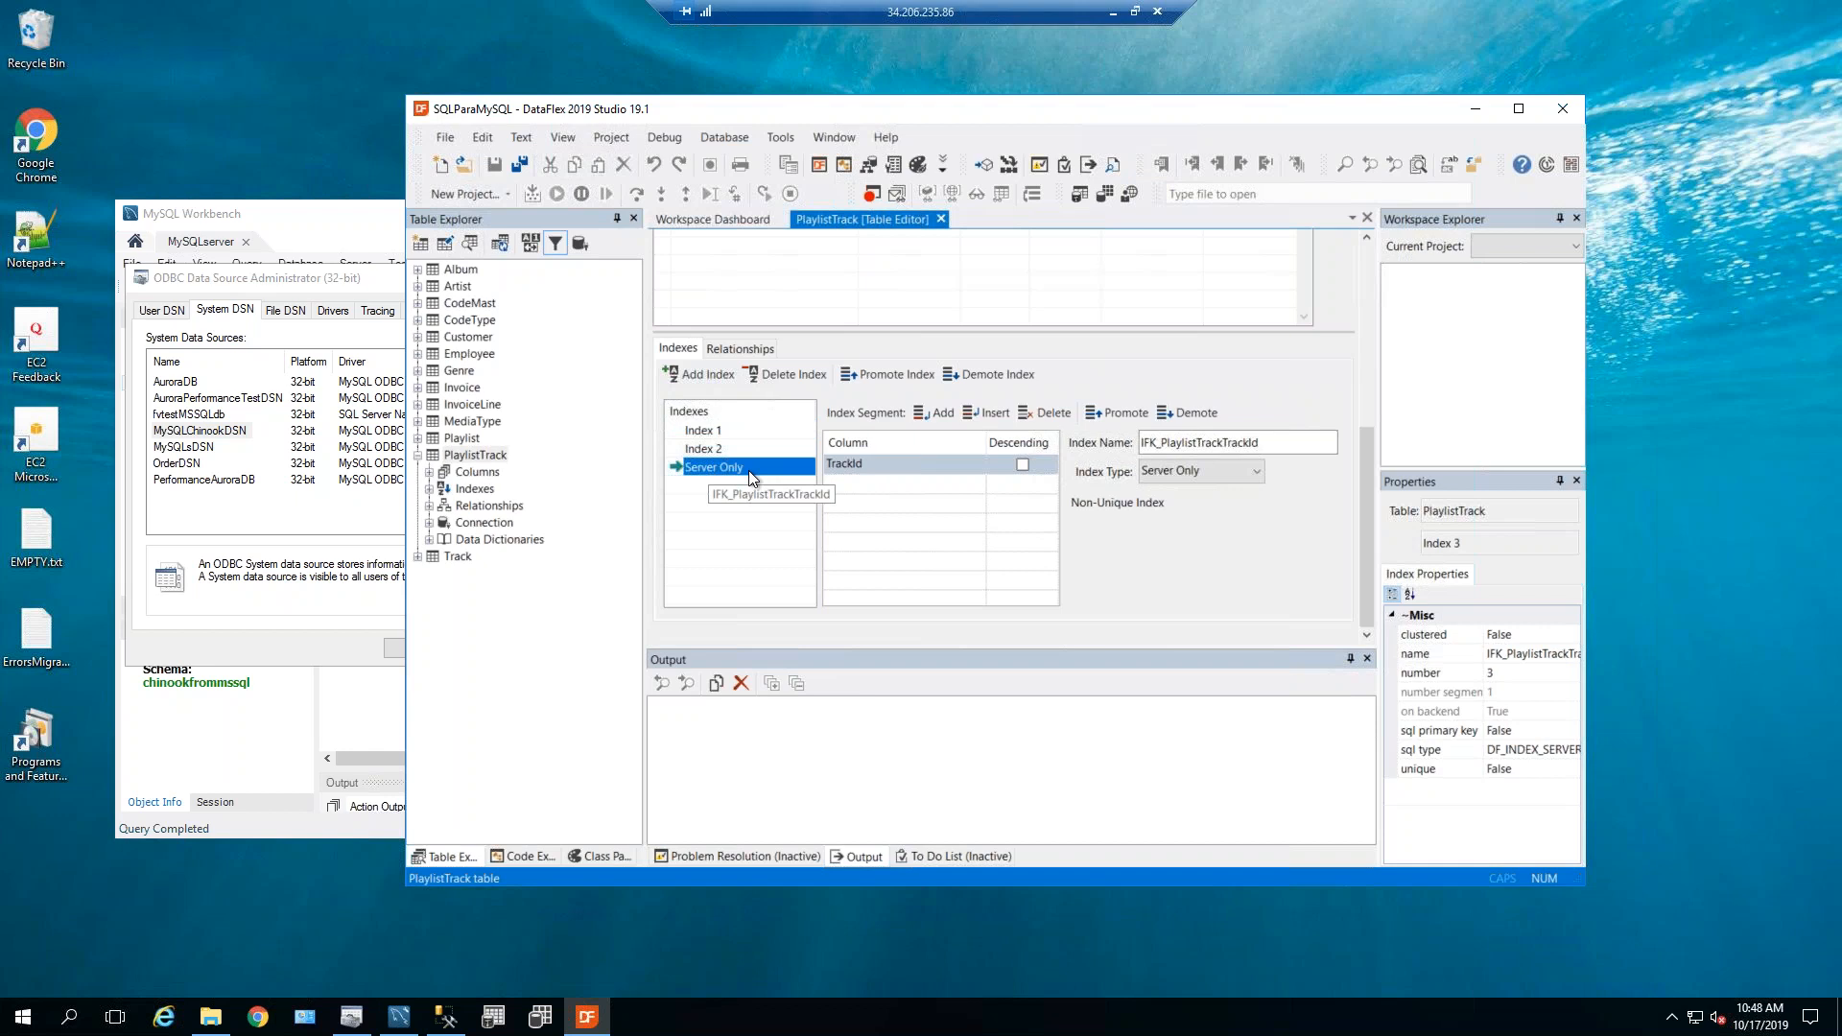
click(750, 430)
click(734, 448)
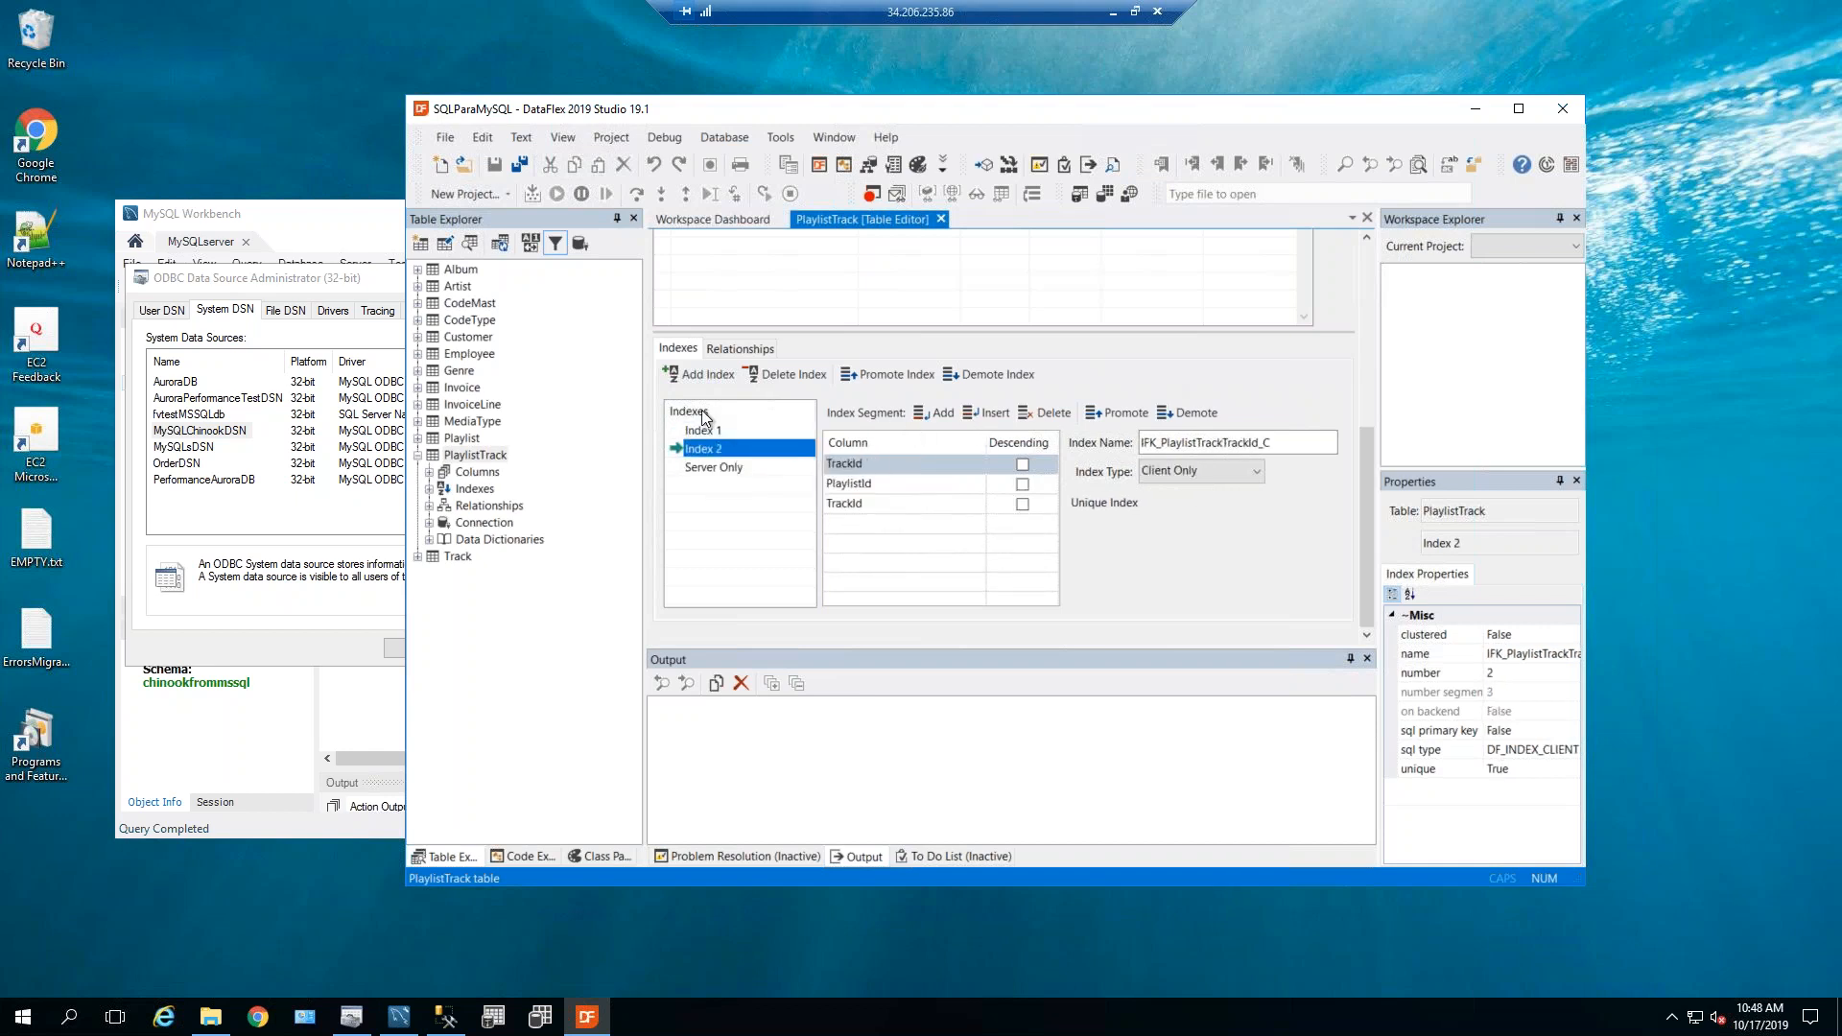
Delete client-only Index 2, save PlaylistTrack, and review its relationships and connection.
click(786, 374)
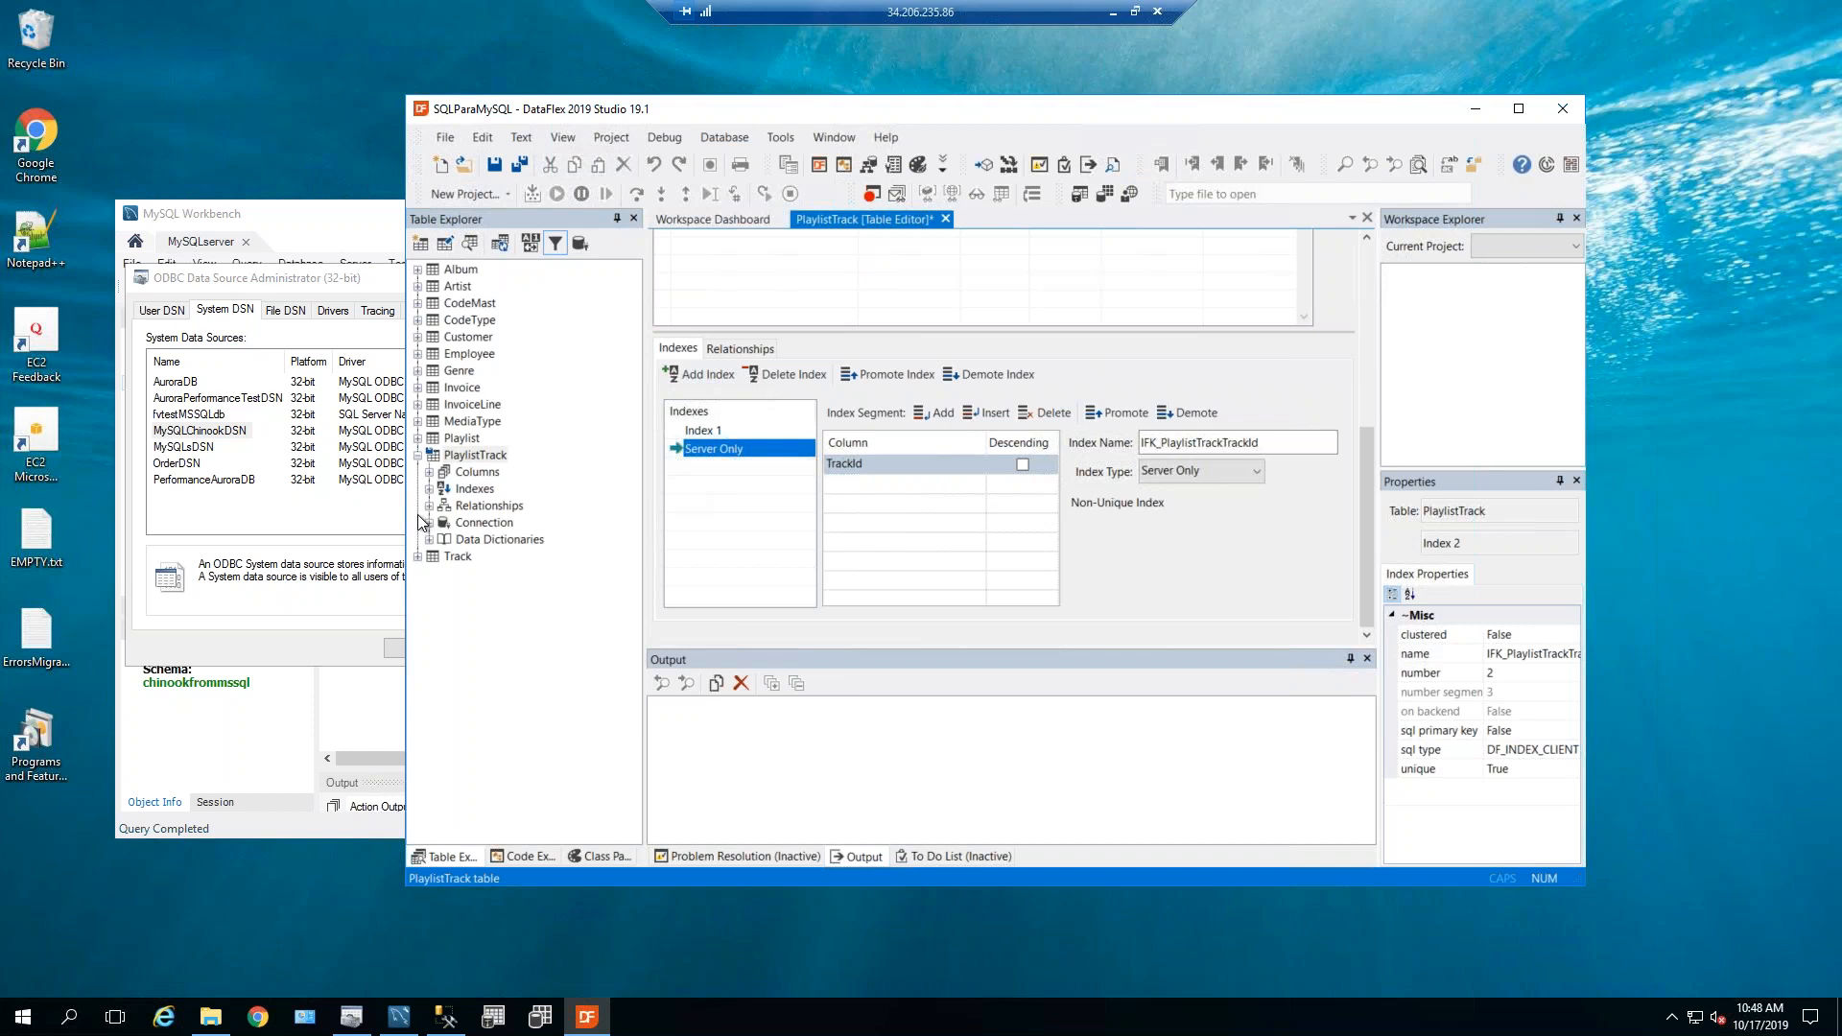
click(495, 167)
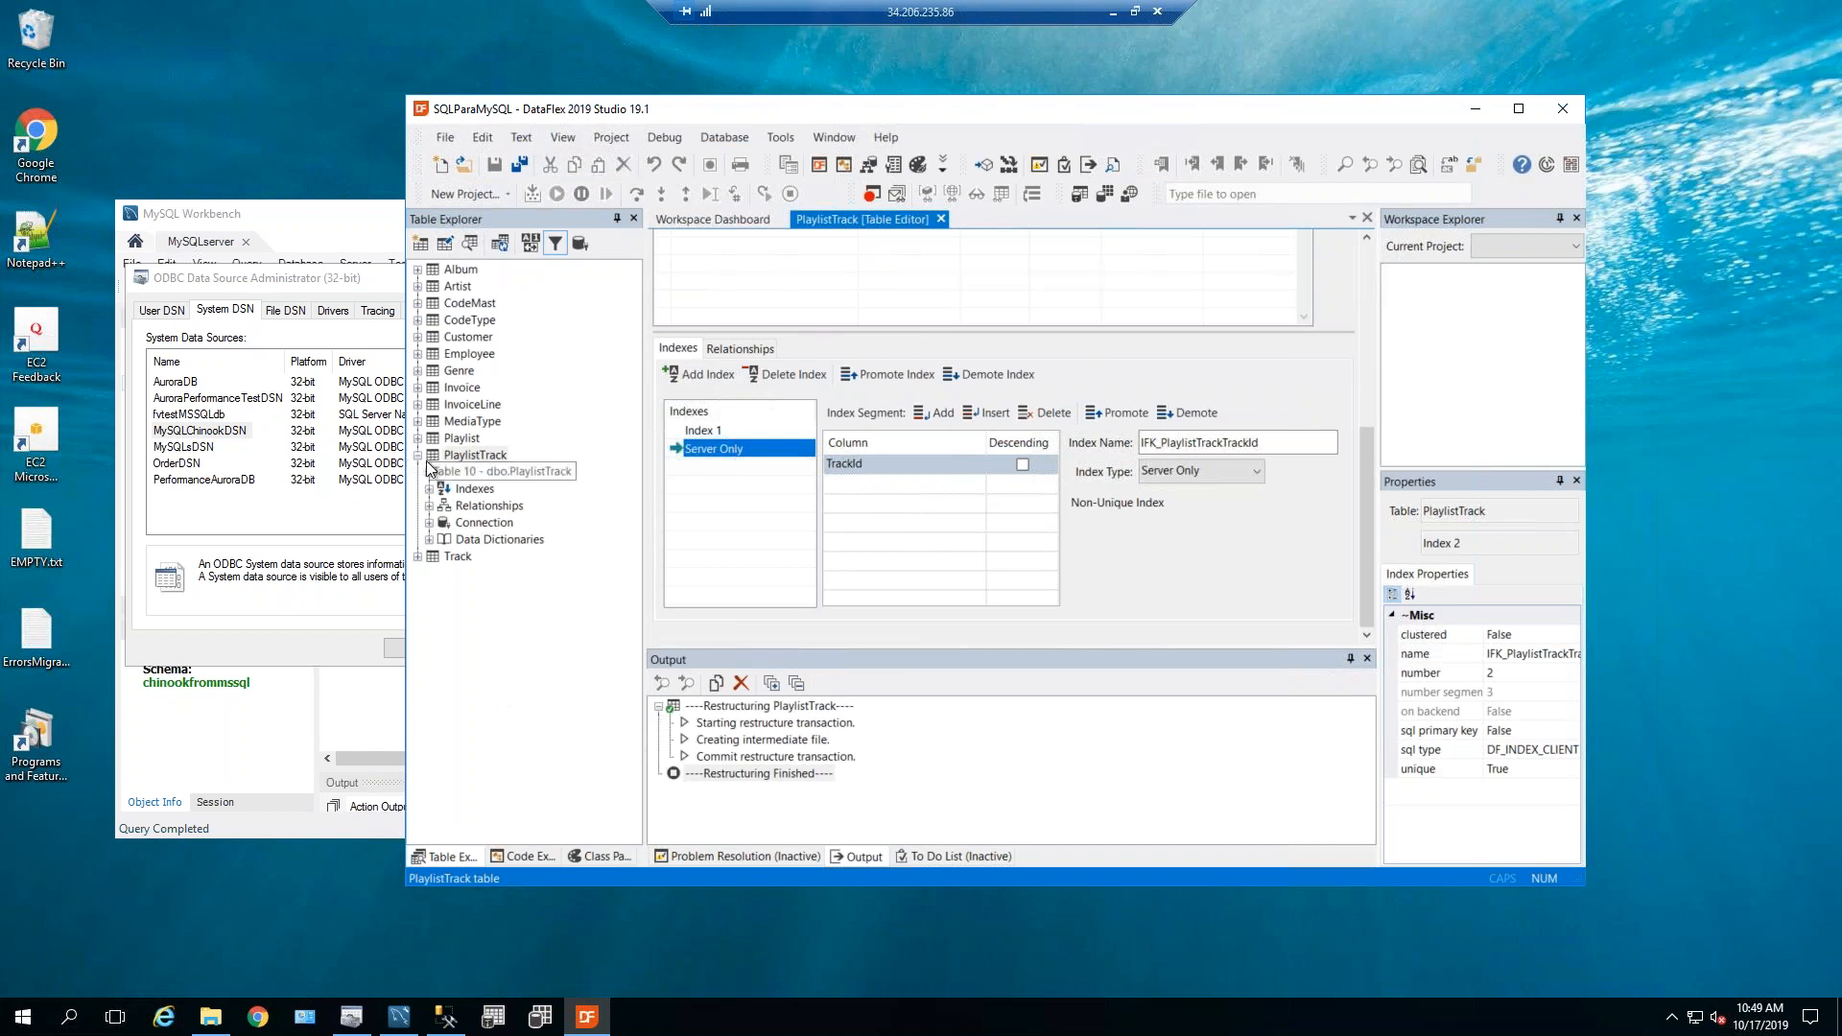
click(429, 507)
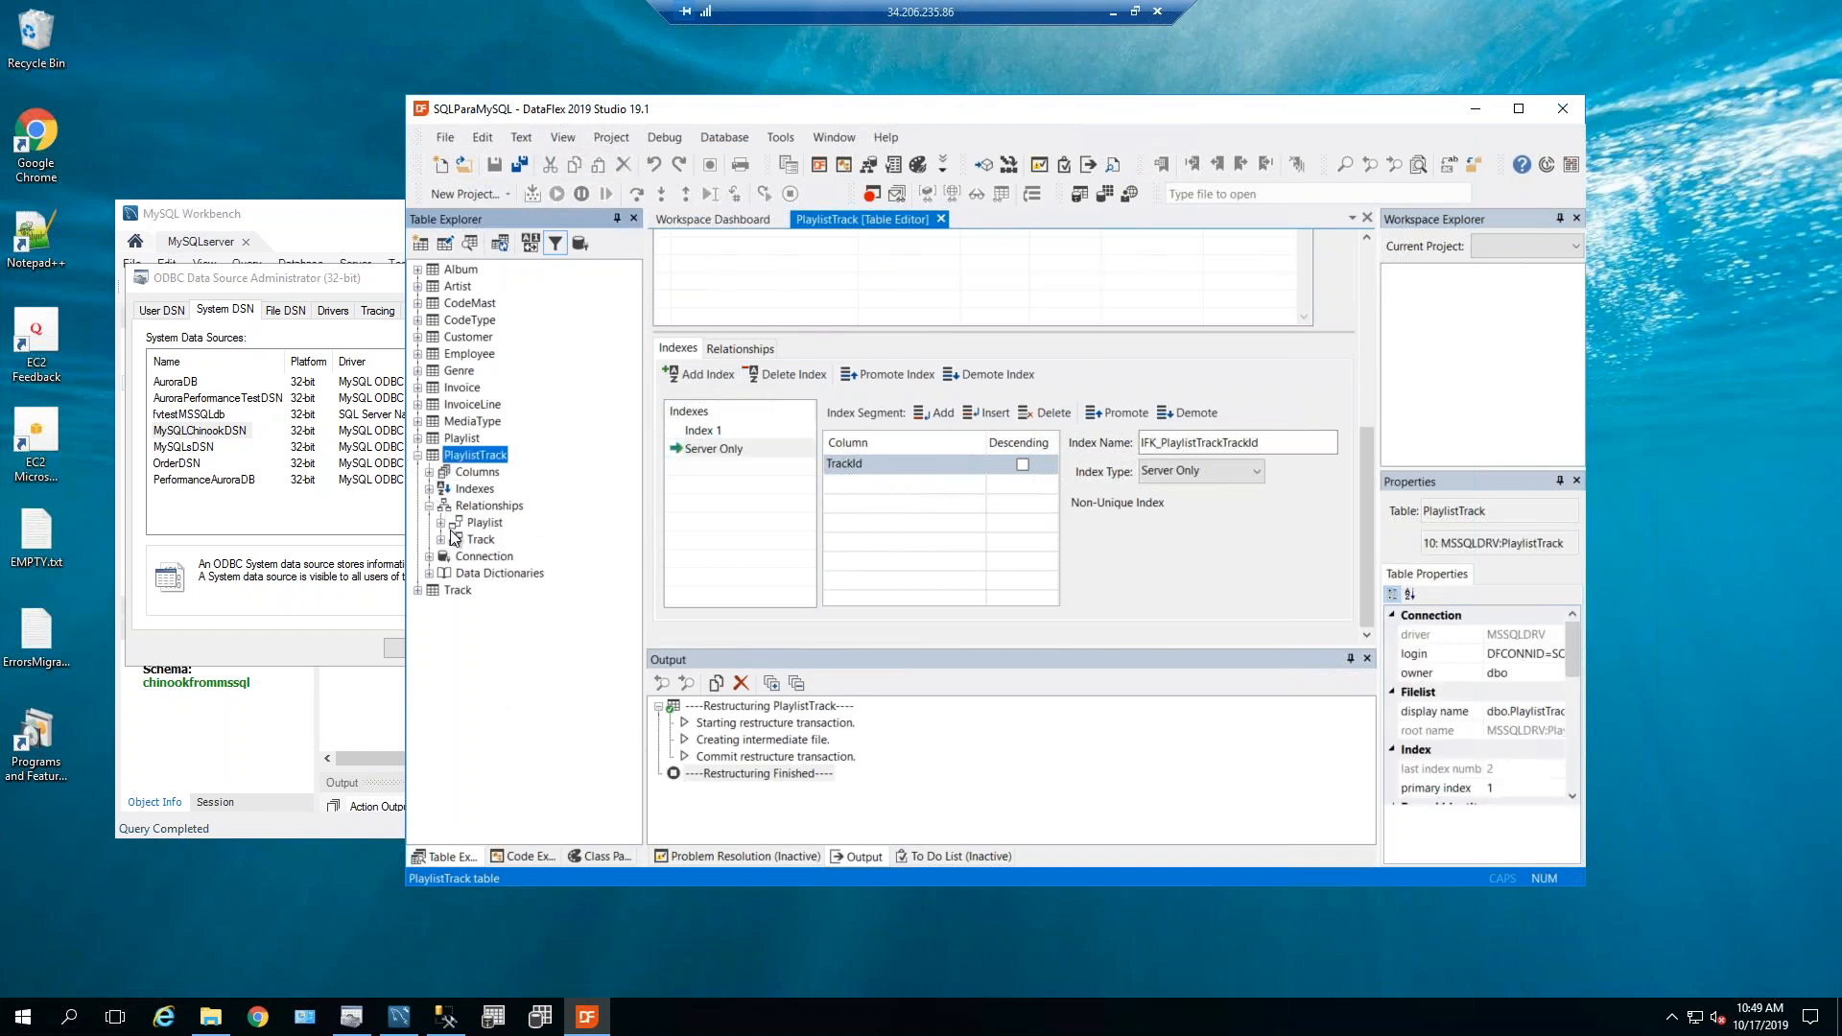
click(430, 557)
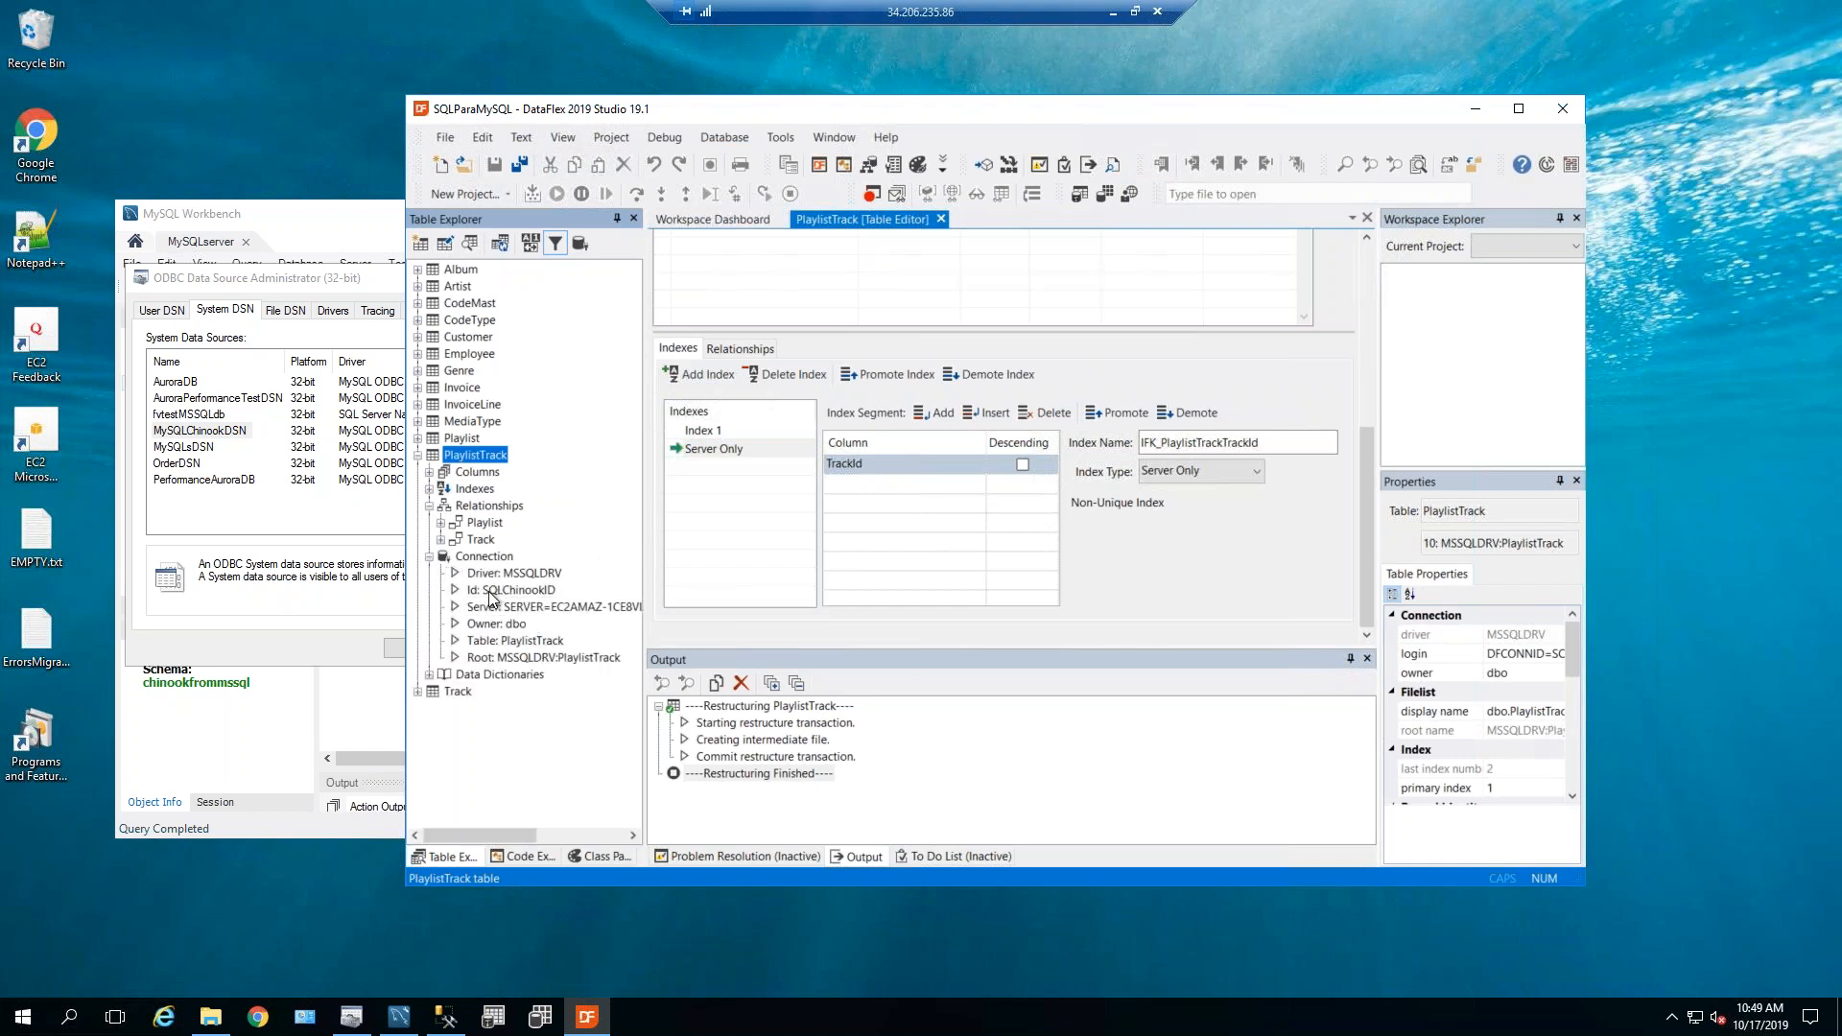
click(285, 816)
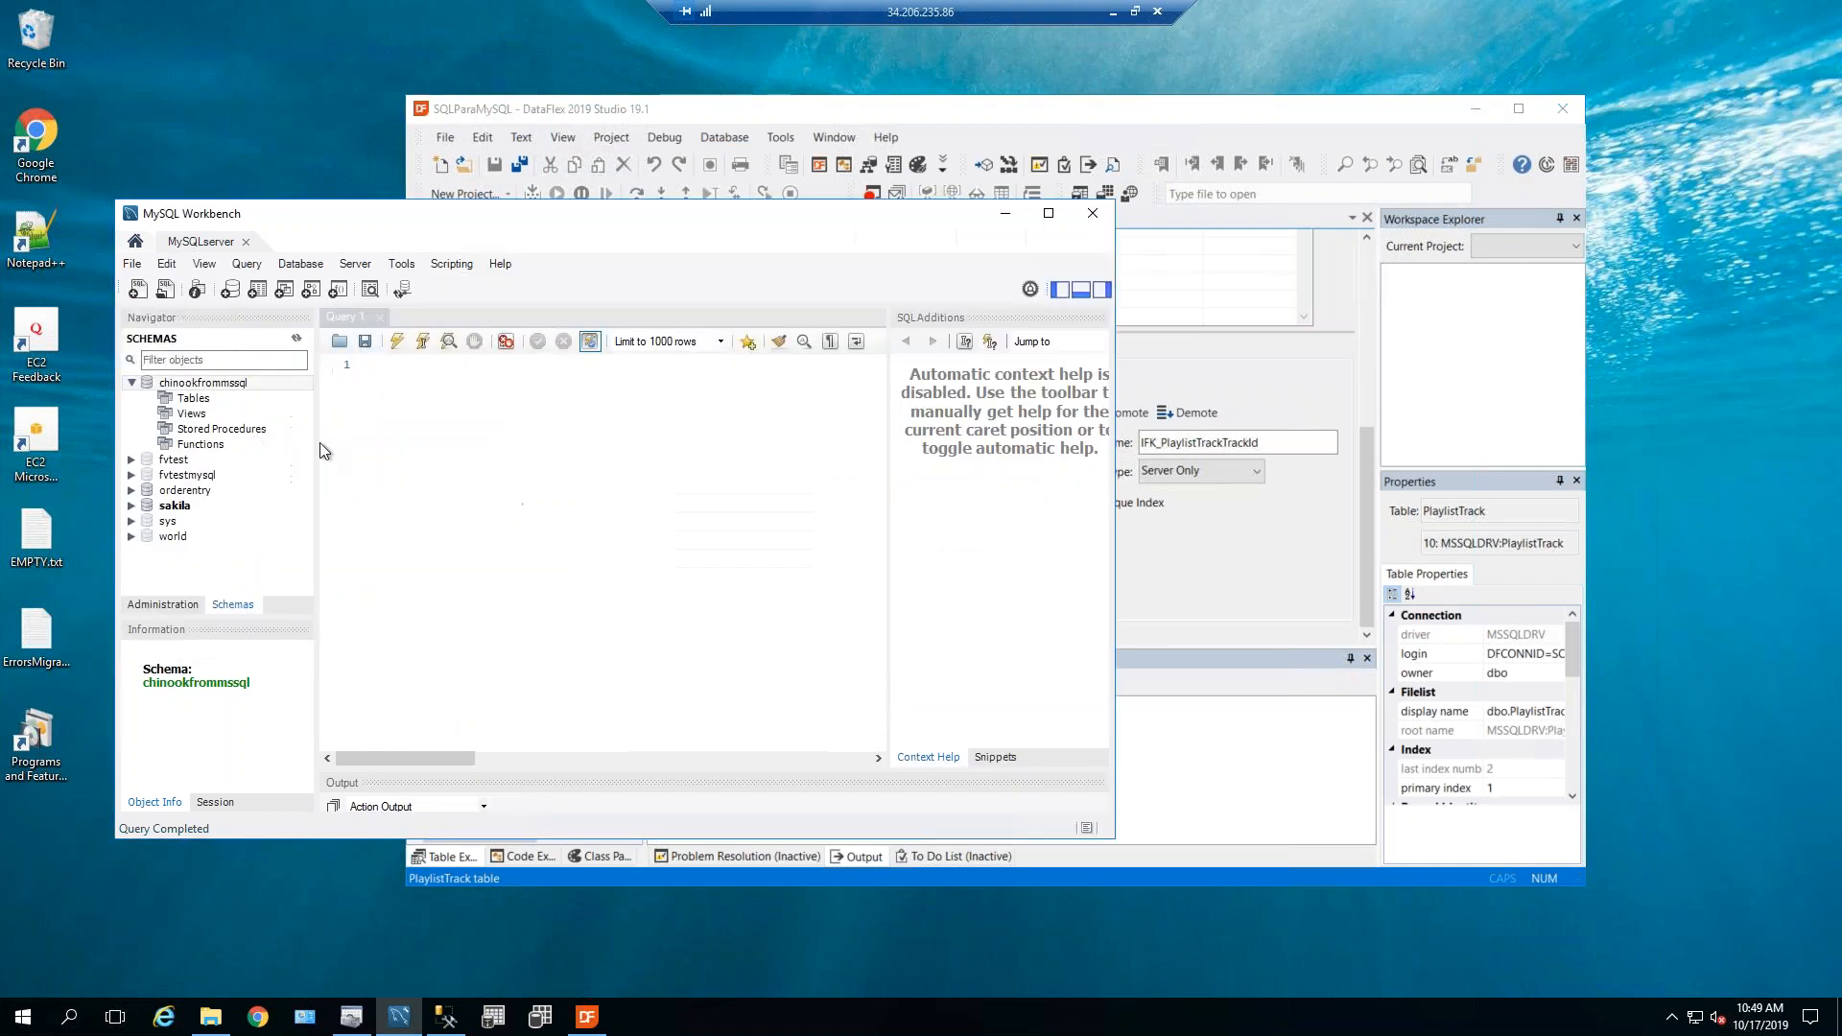
click(442, 1018)
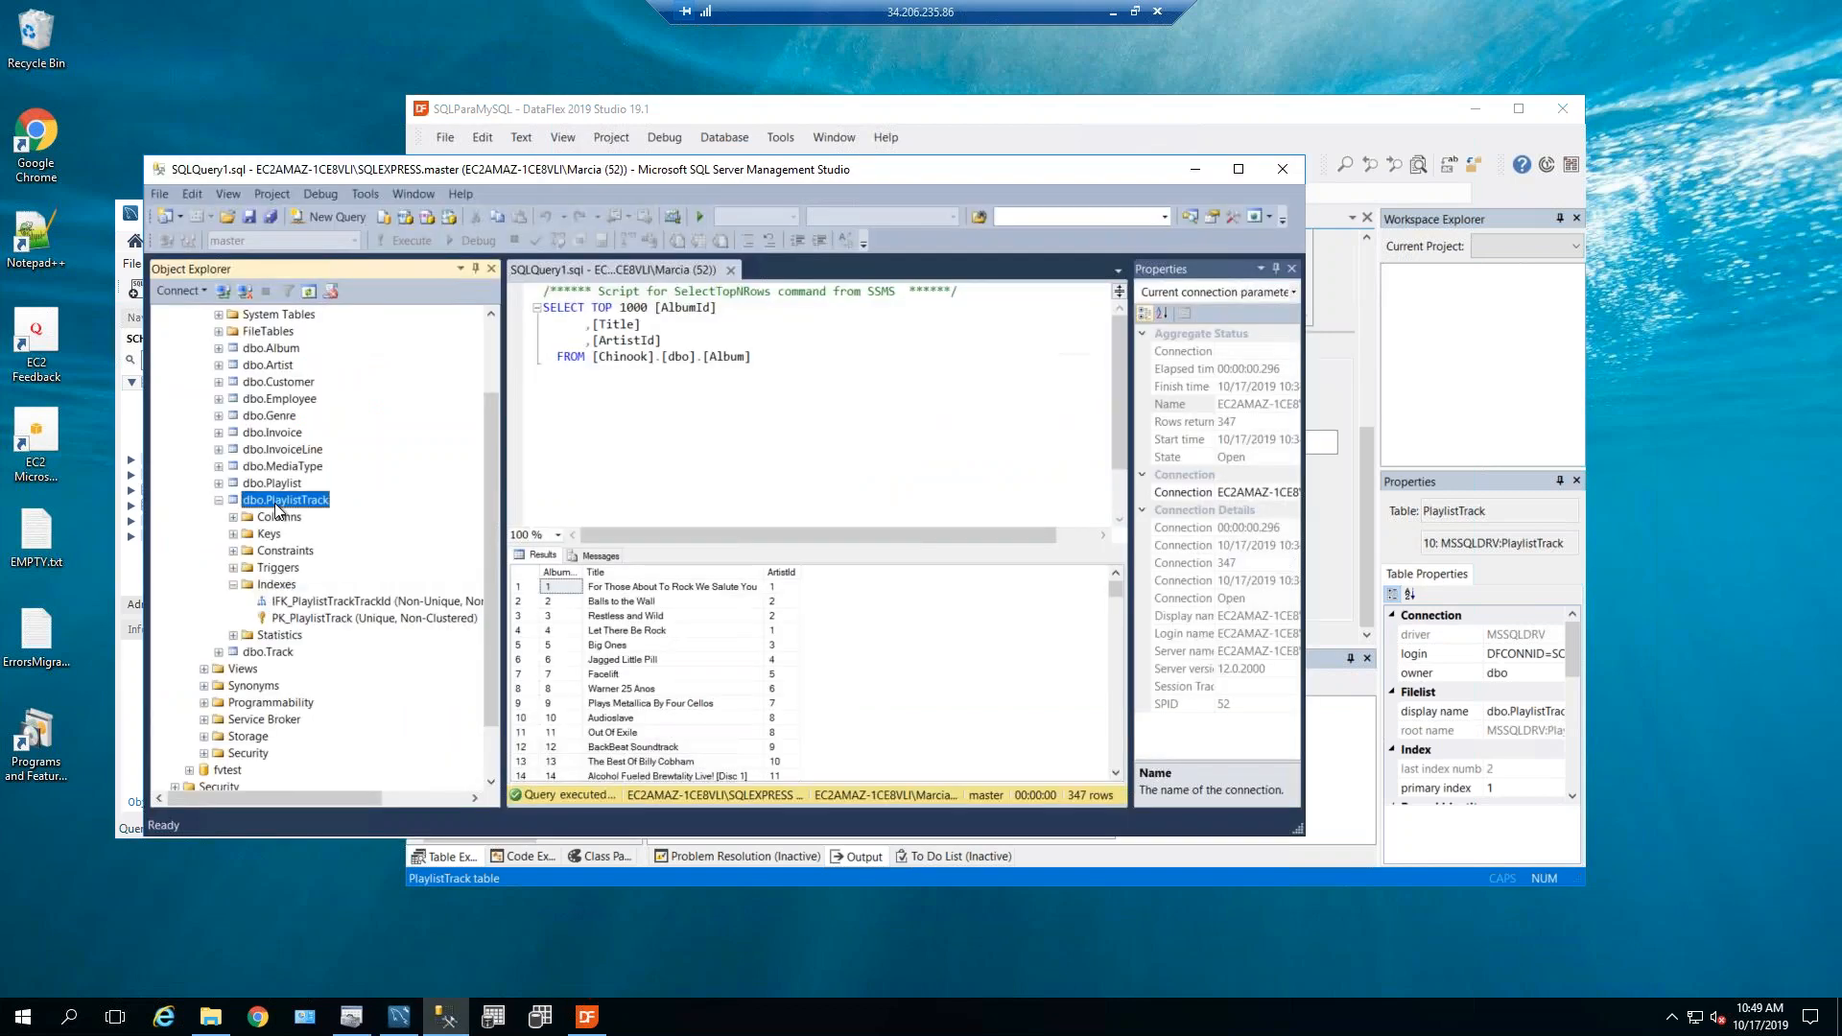
Refresh dbo.PlaylistTrack in SSMS and list its indexes IFK_PlaylistTrackTrackId and PK_PlaylistTrack.
right_click(286, 500)
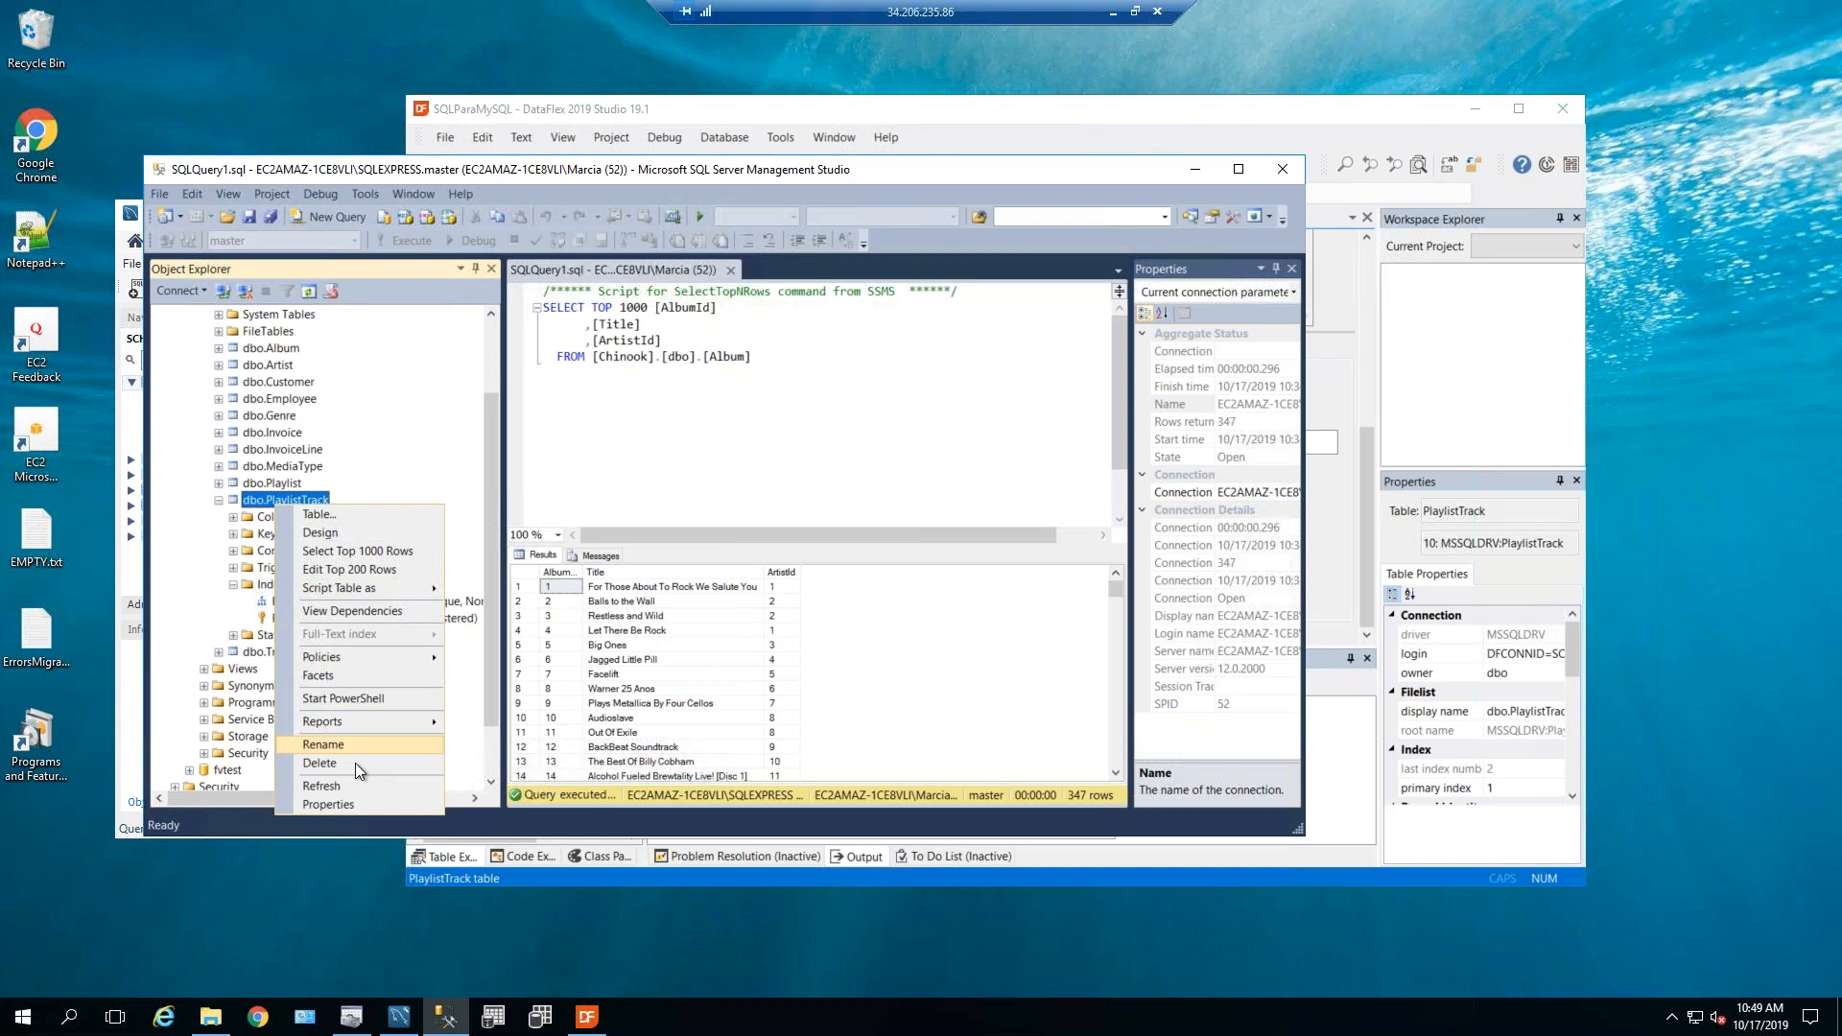
click(345, 802)
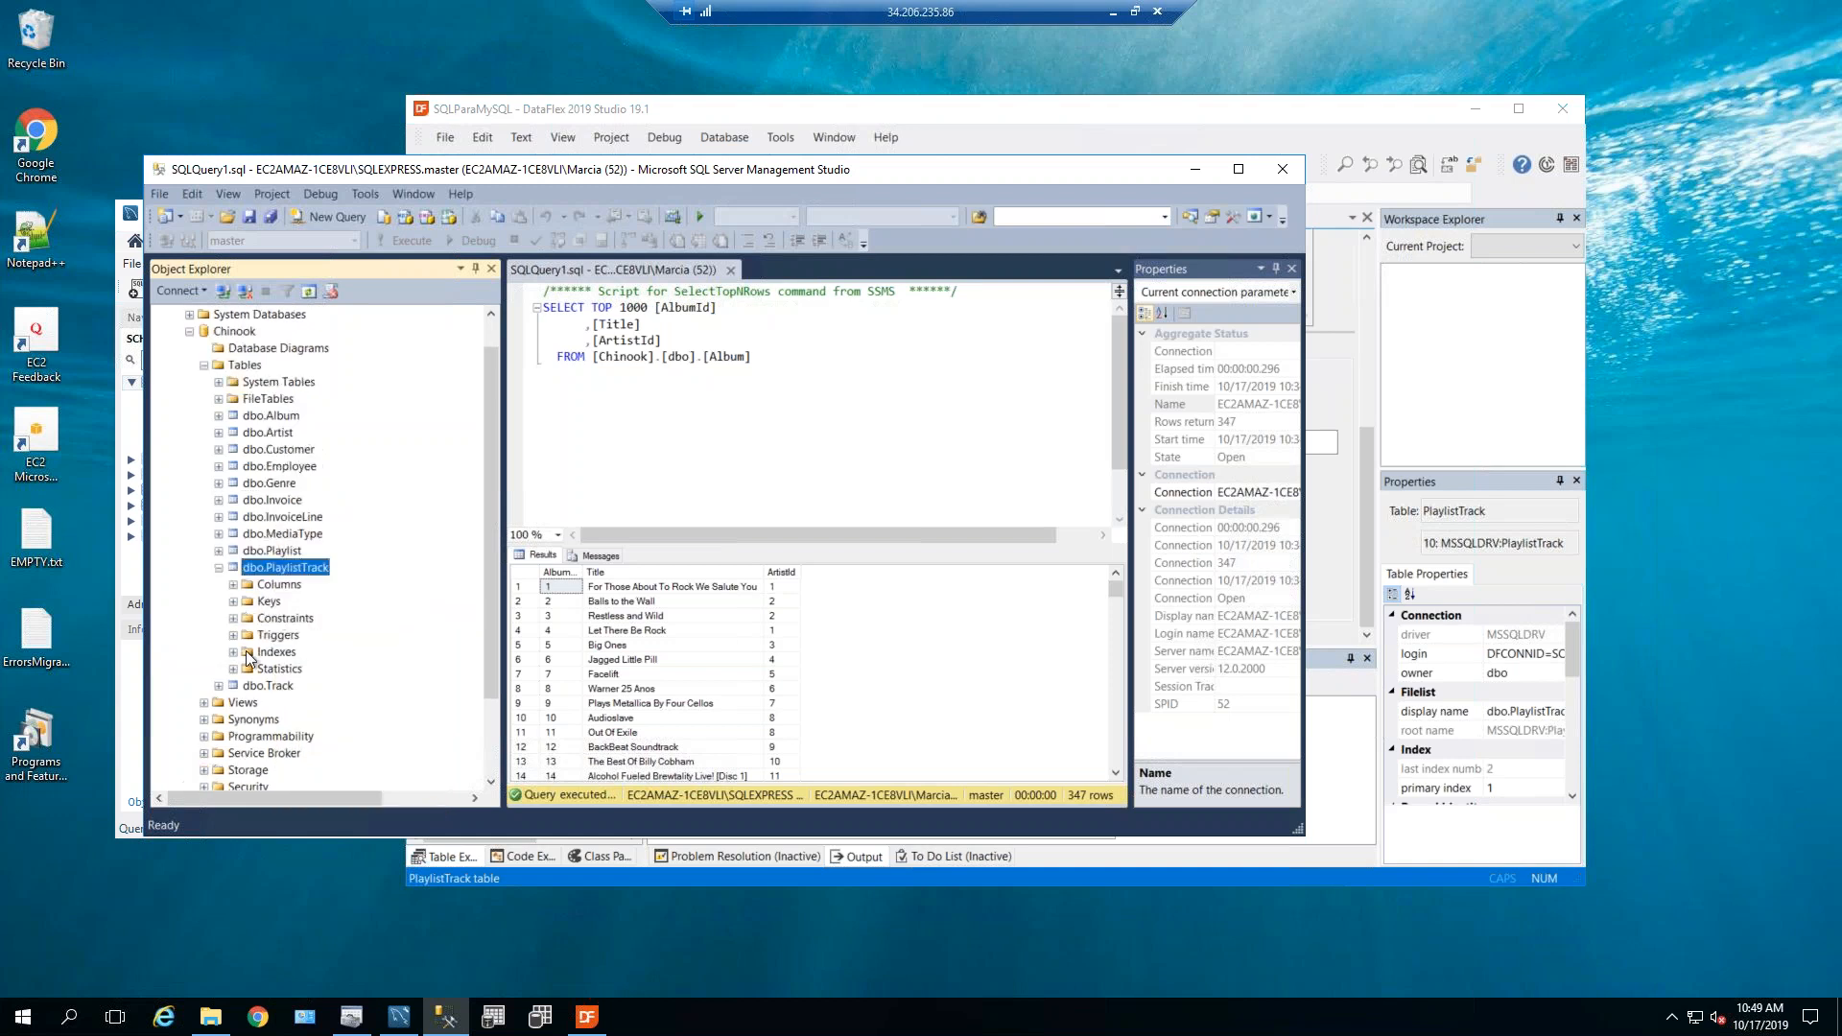
click(235, 651)
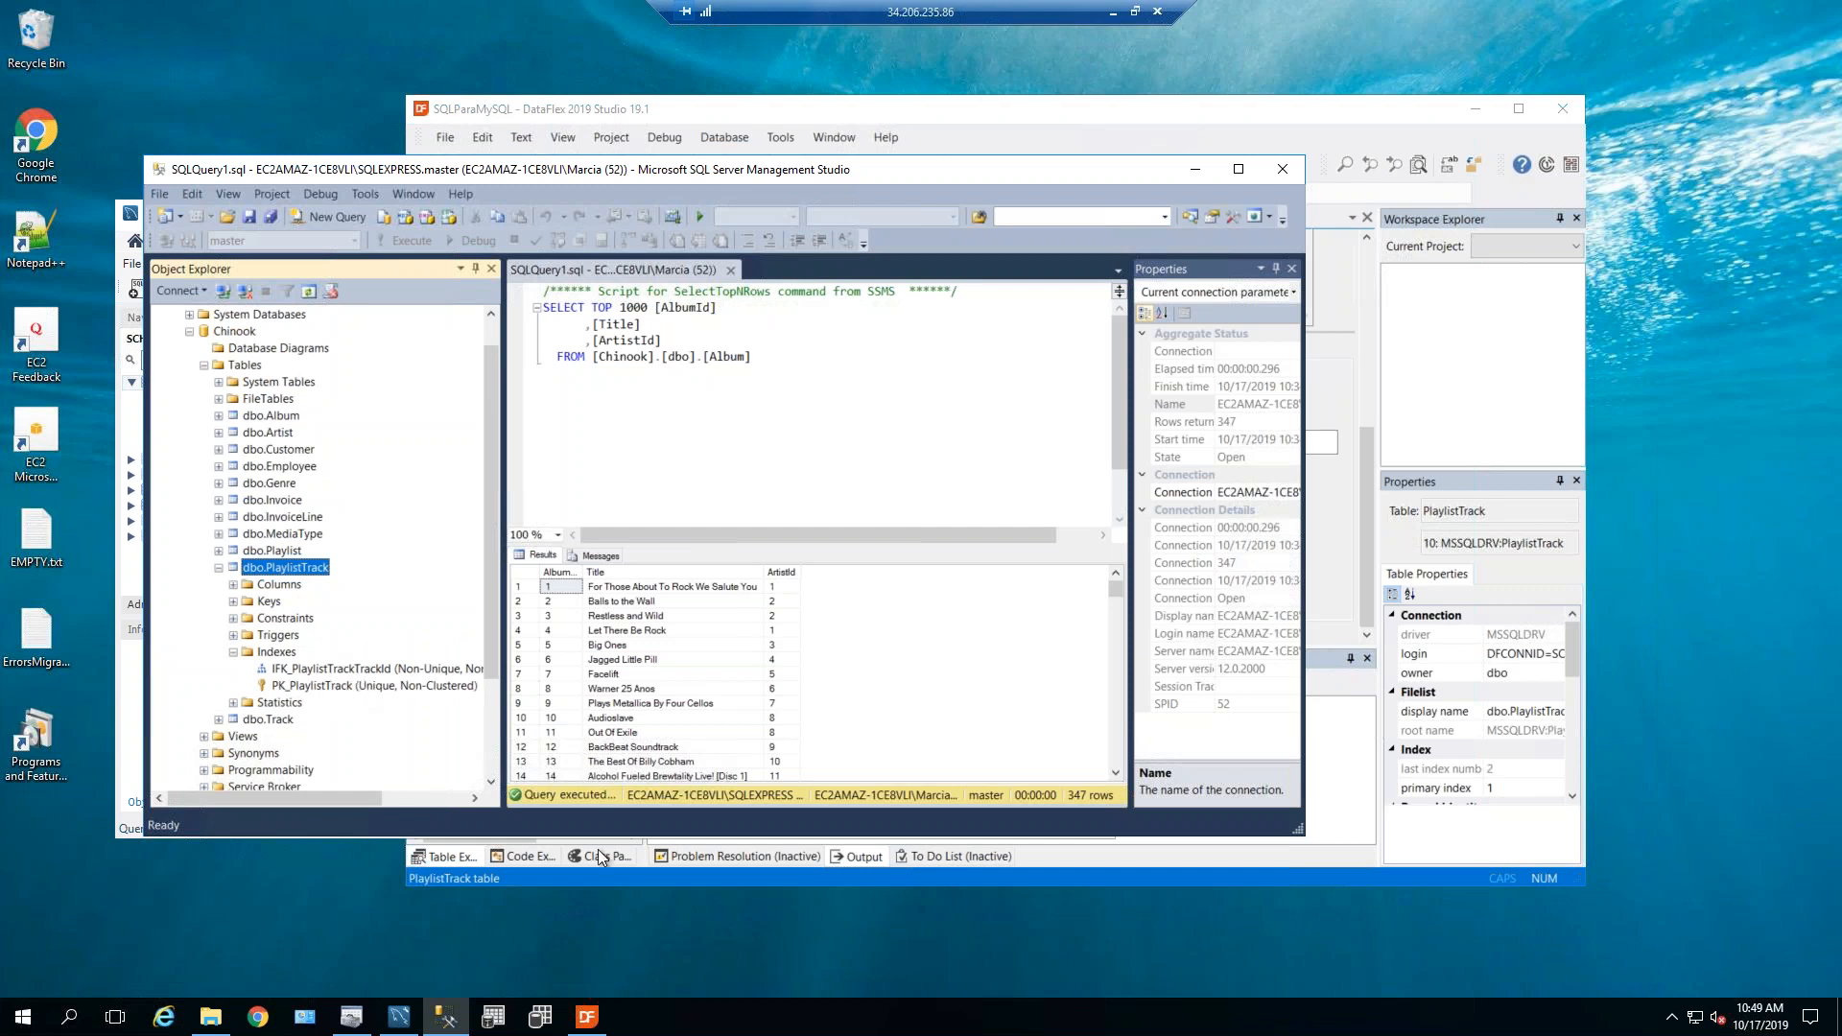
click(209, 1019)
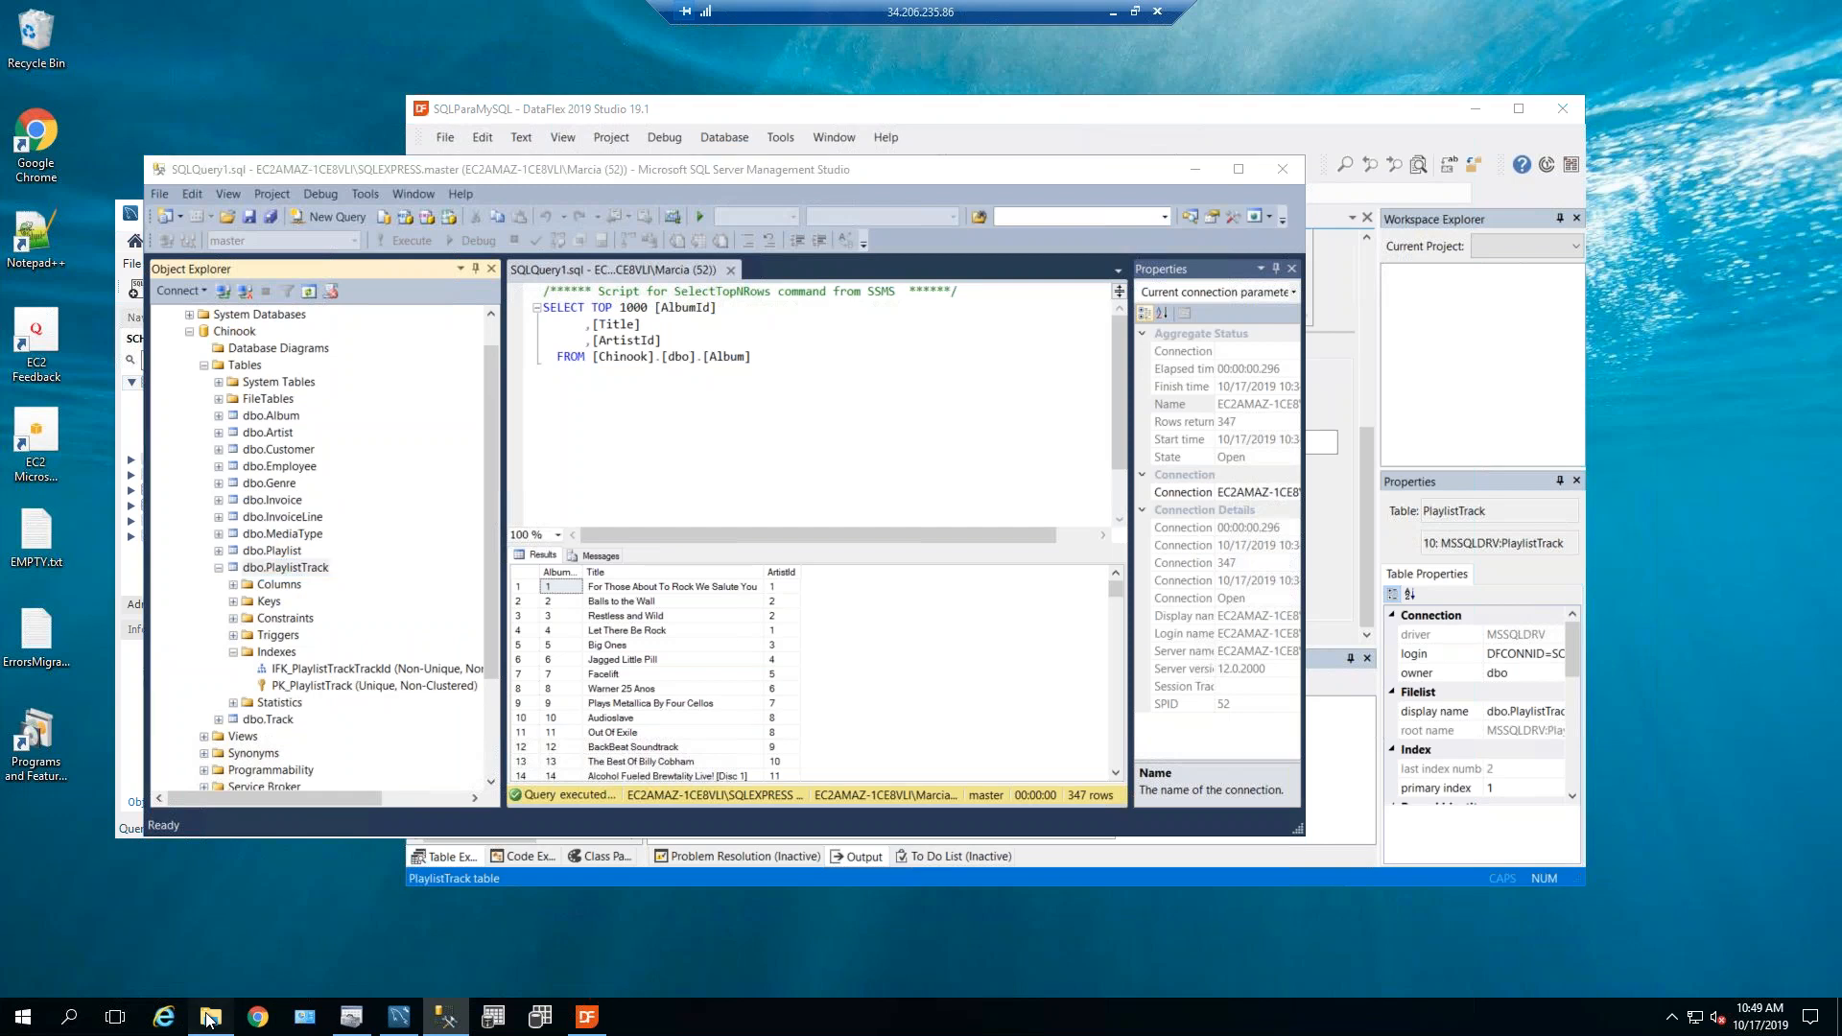
Open PlaylistTrack.int from the SQLParaMySQL workspace's Data folder in Notepad.
click(754, 316)
double_click(813, 415)
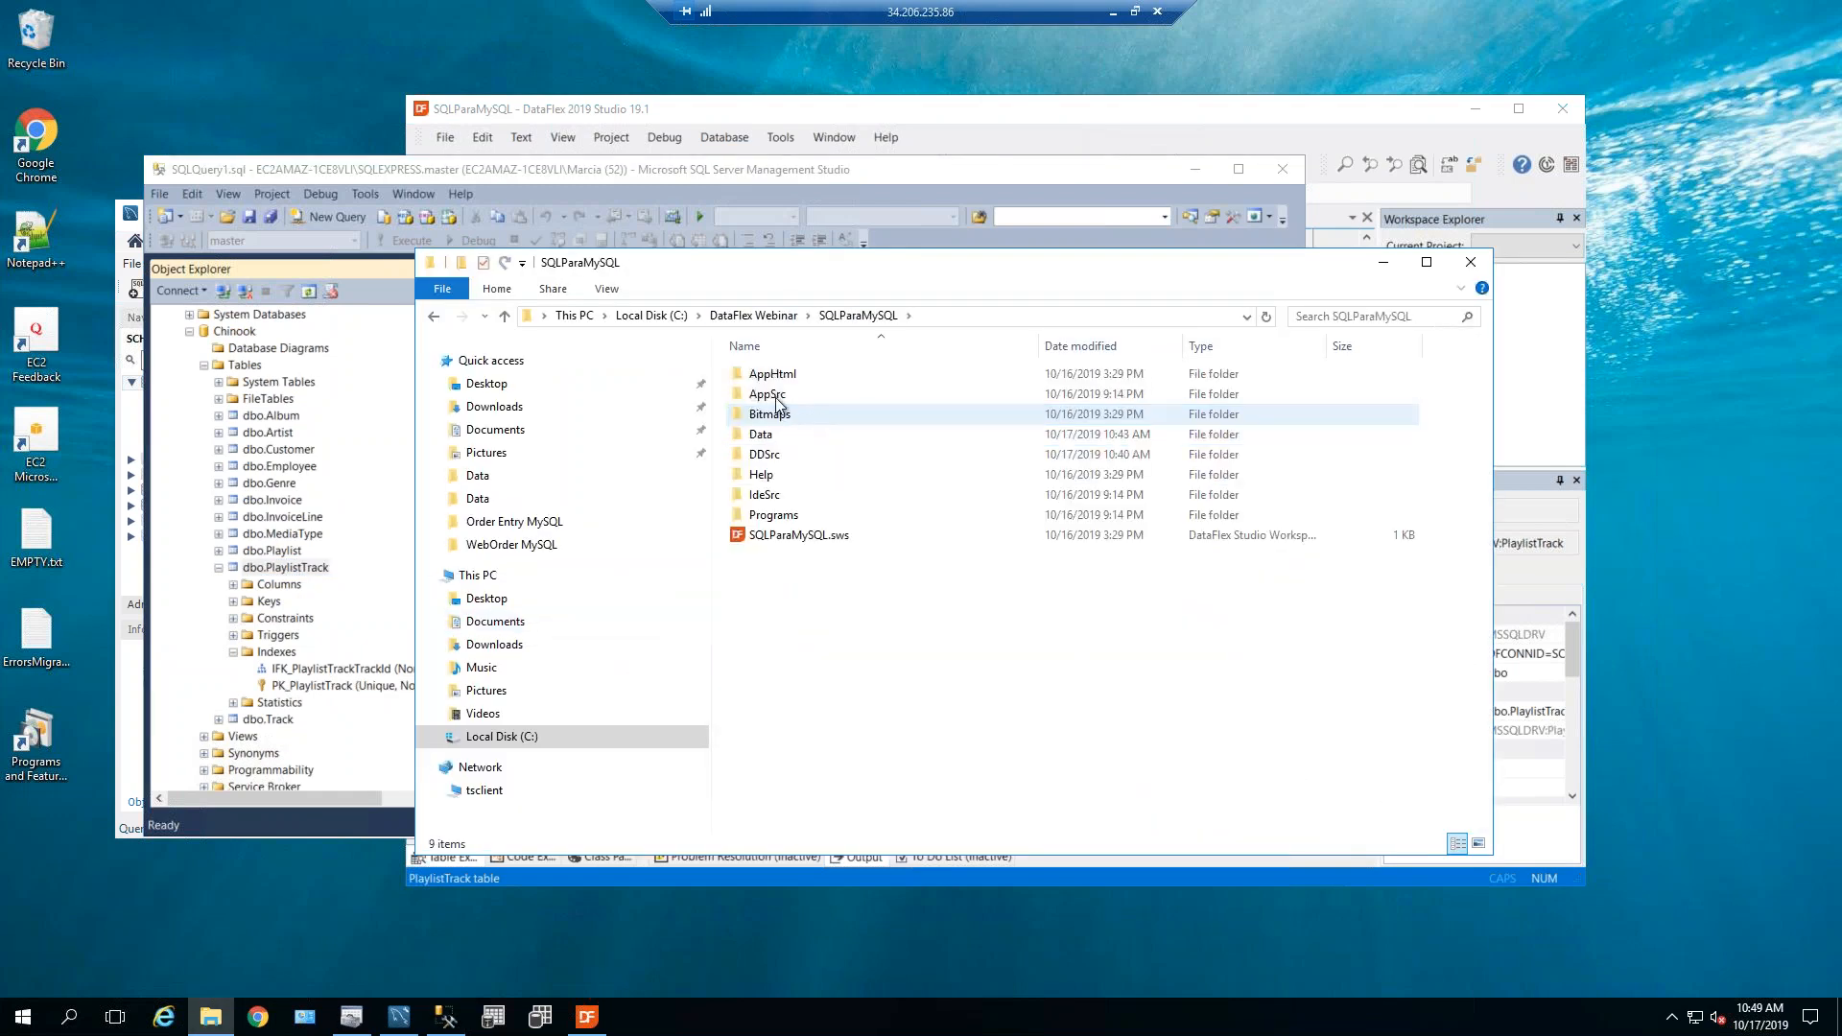
double_click(767, 433)
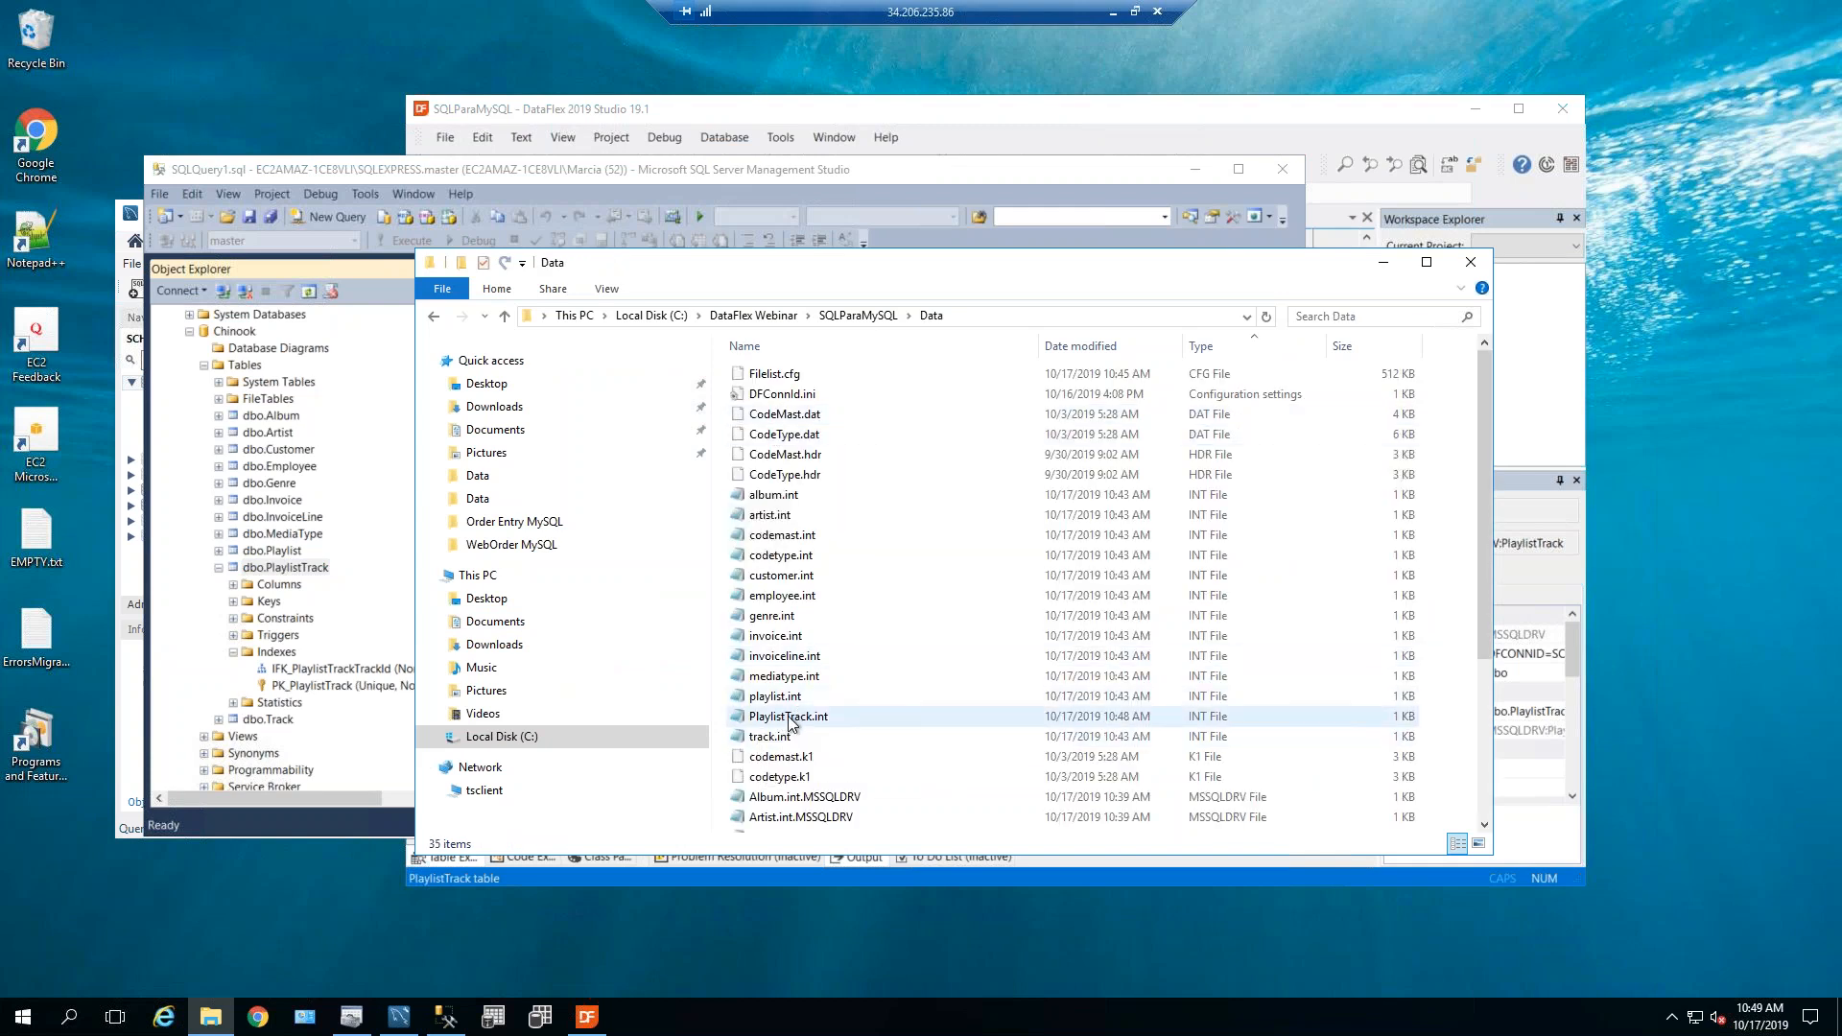
click(789, 721)
double_click(789, 722)
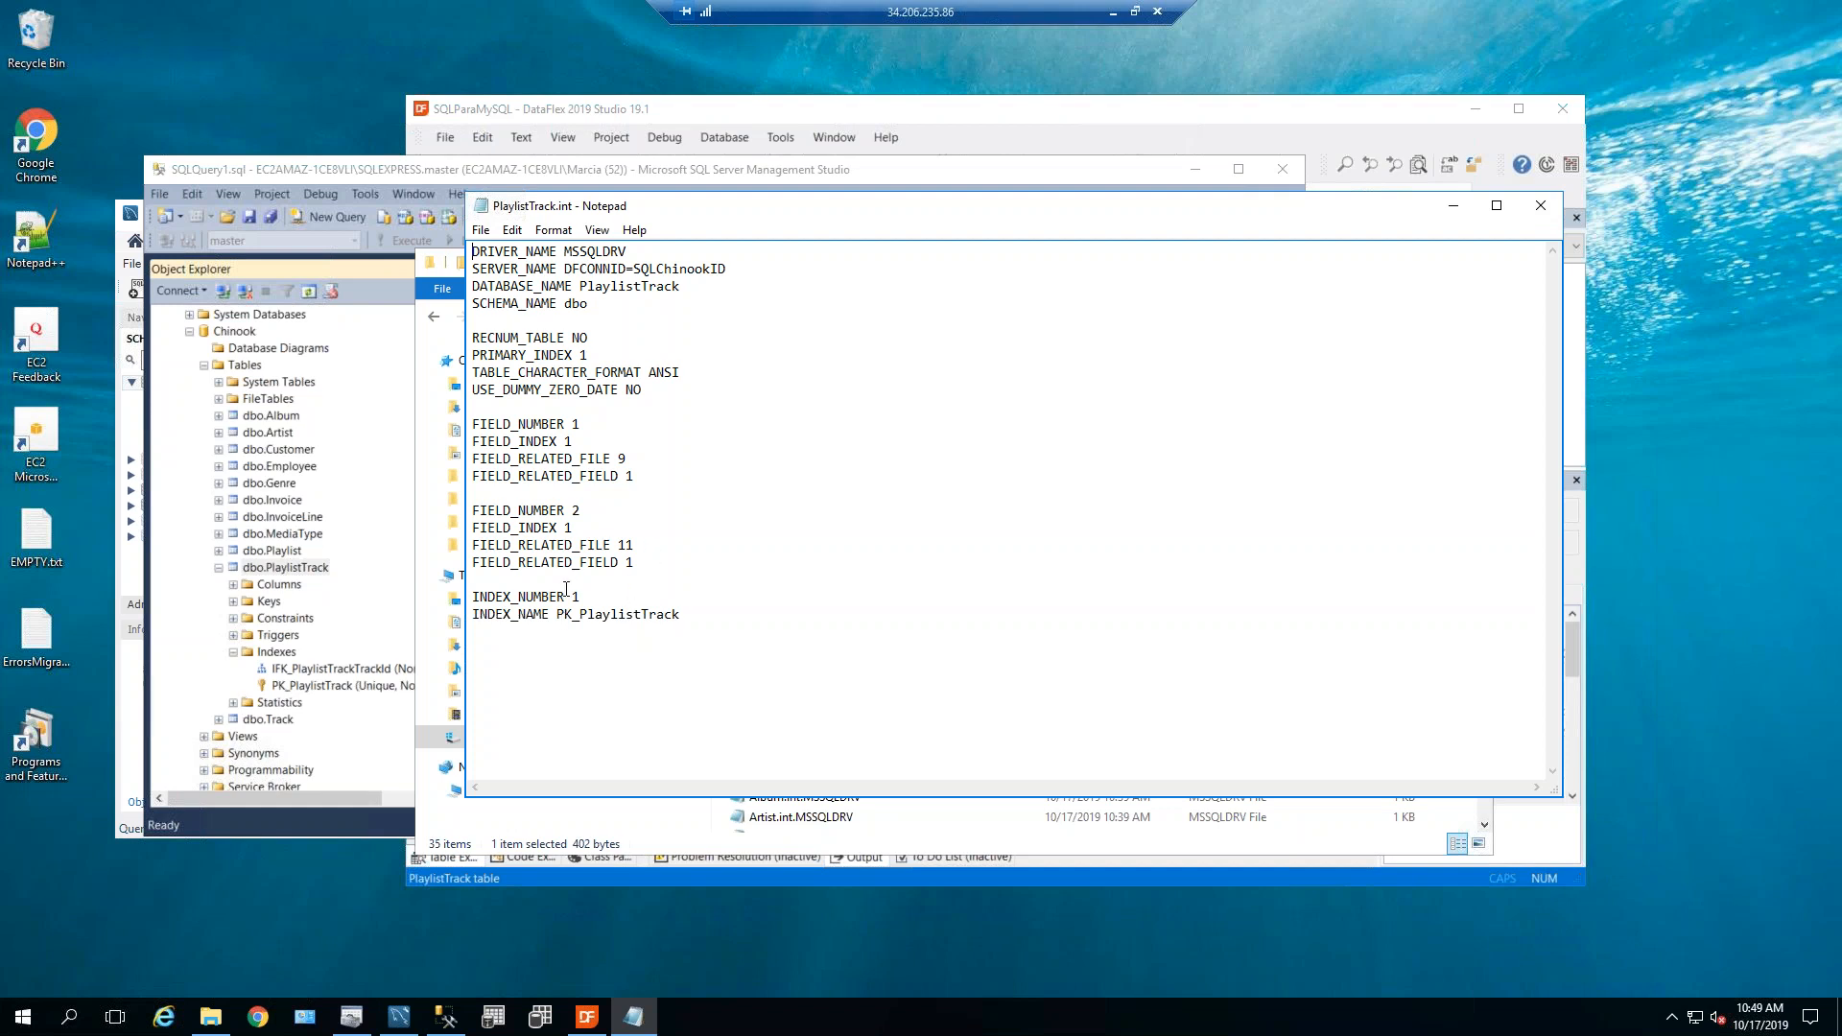
Highlight the lone PK_PlaylistTrack index lines, then close Notepad and minimize the Data folder.
drag(699, 617, 471, 597)
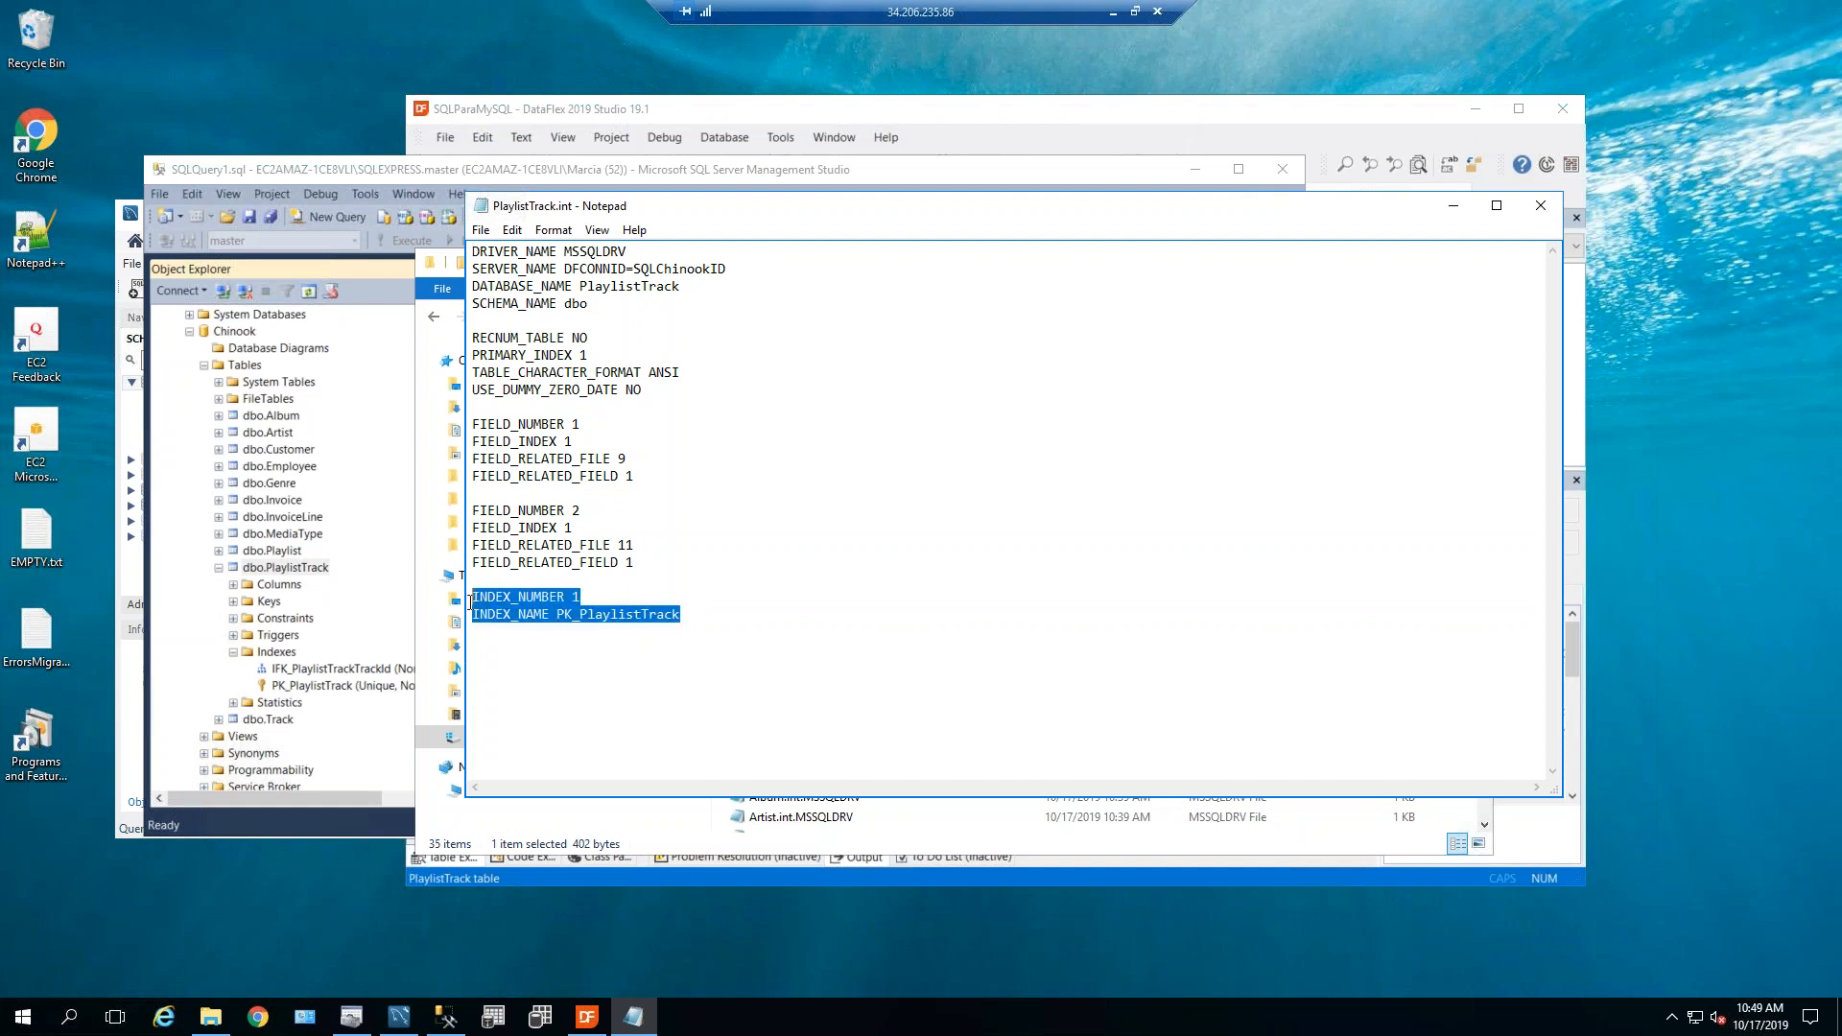
click(1543, 207)
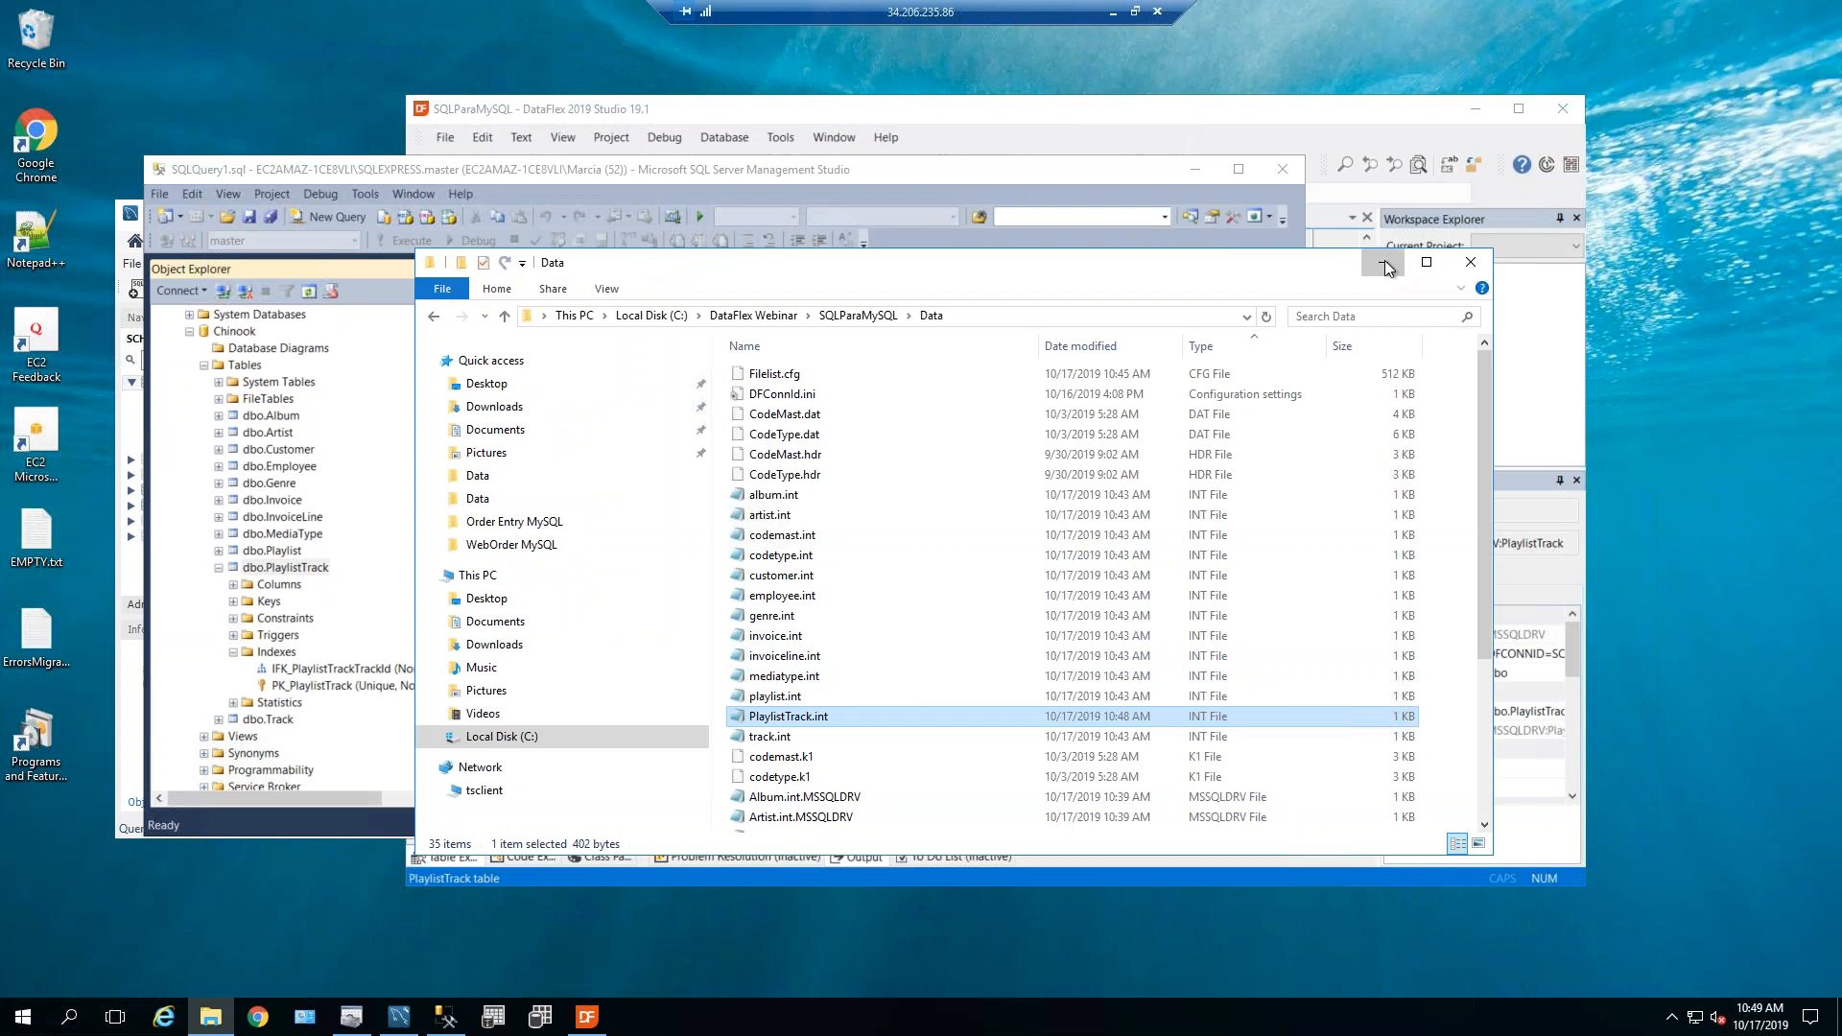
click(1384, 261)
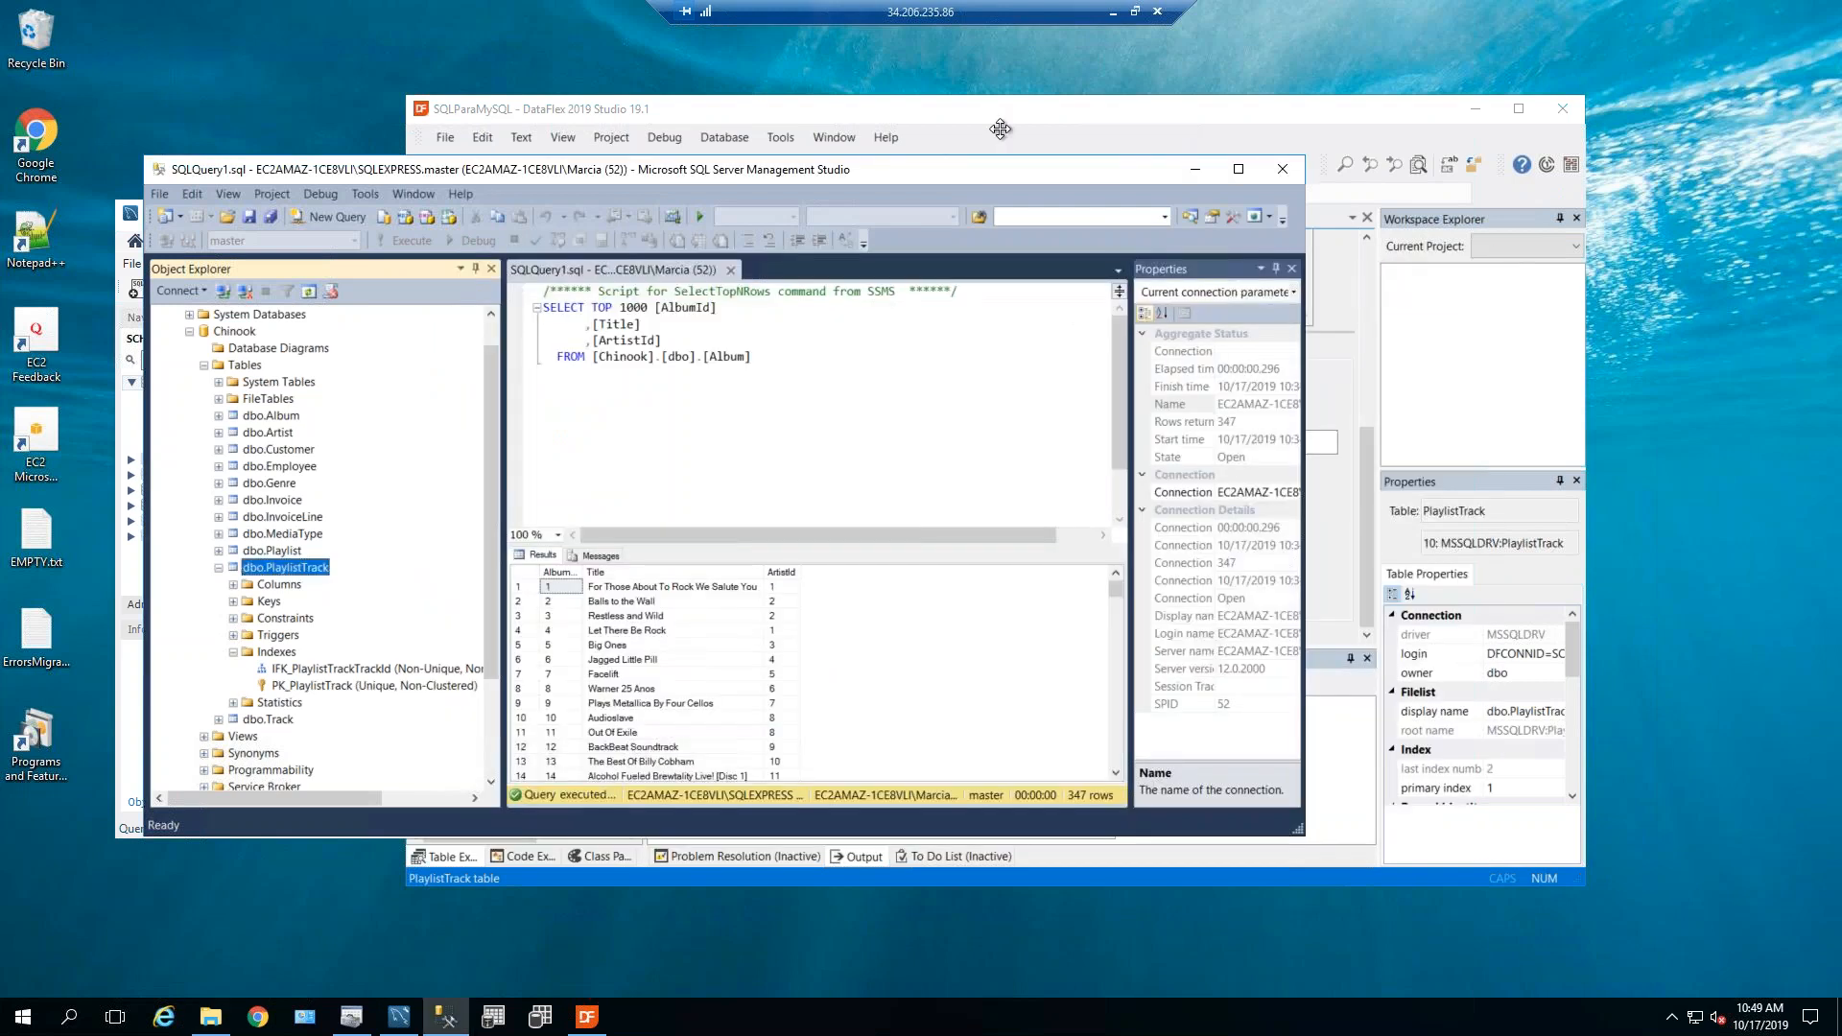
Close the PlaylistTrack table editor and start the SQL Conversion Wizard, leaving it at Connection Mode.
click(1000, 129)
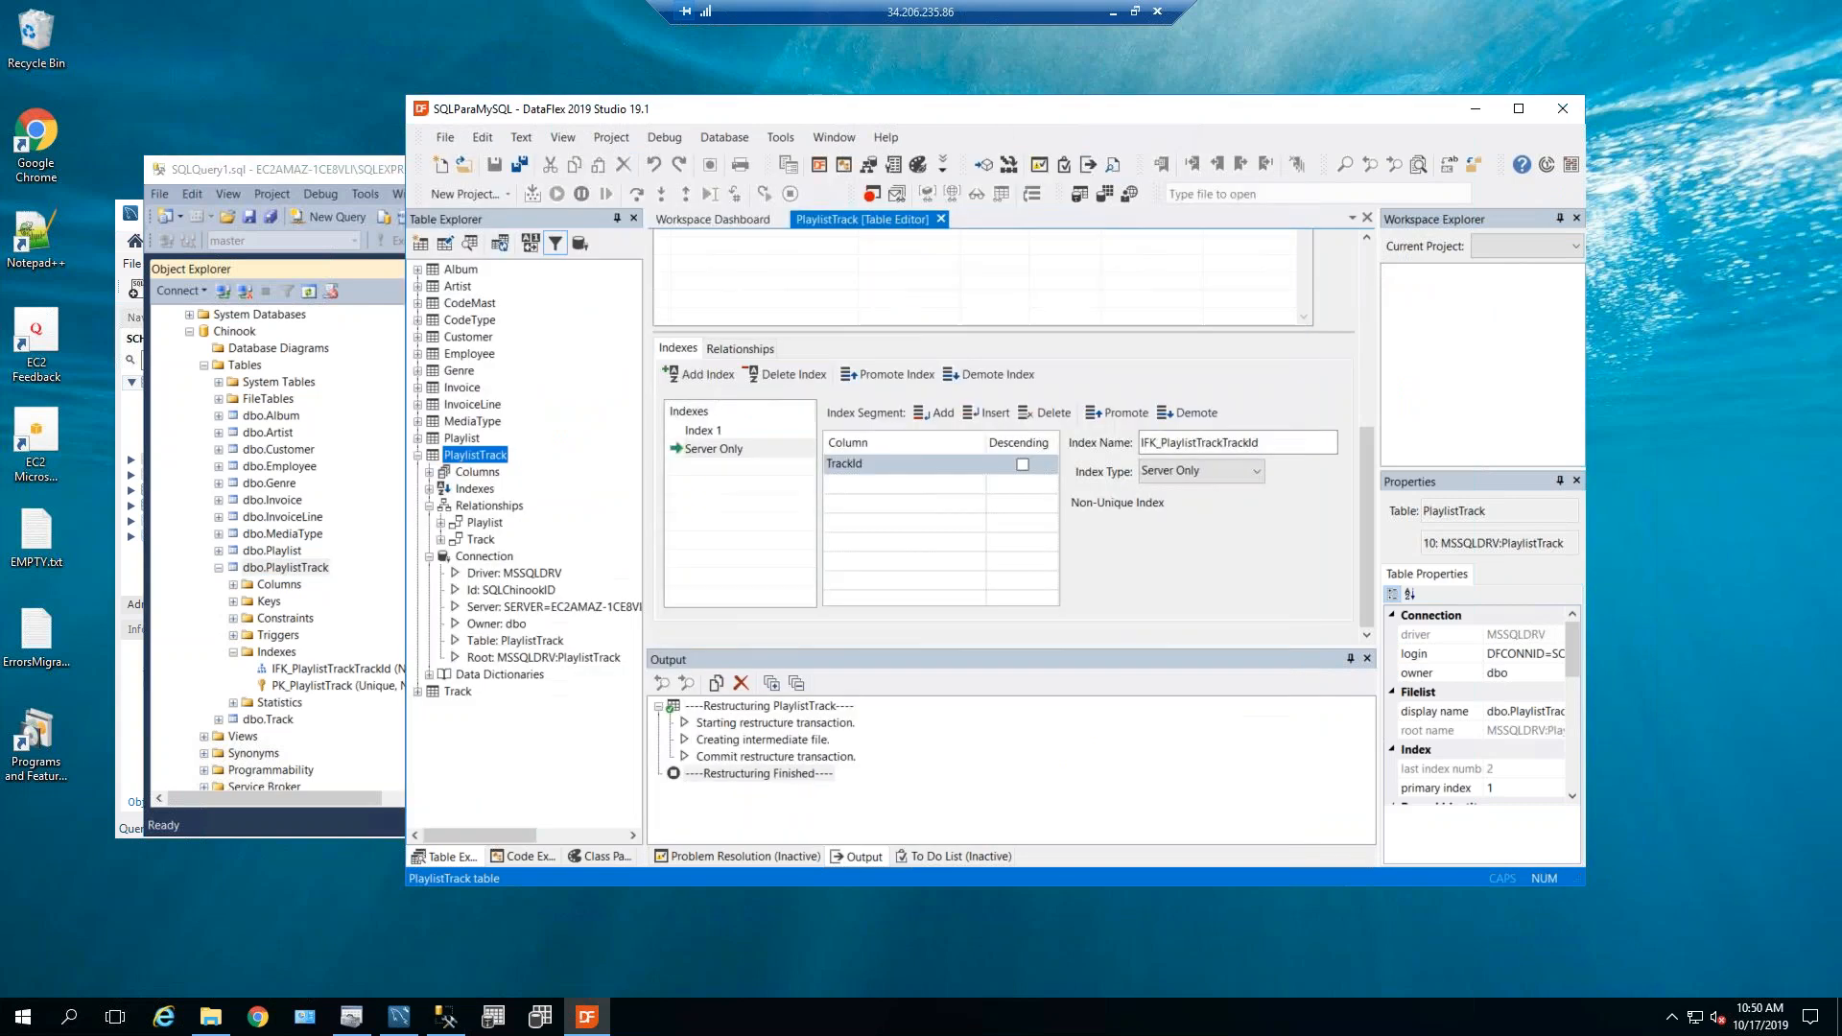
click(942, 219)
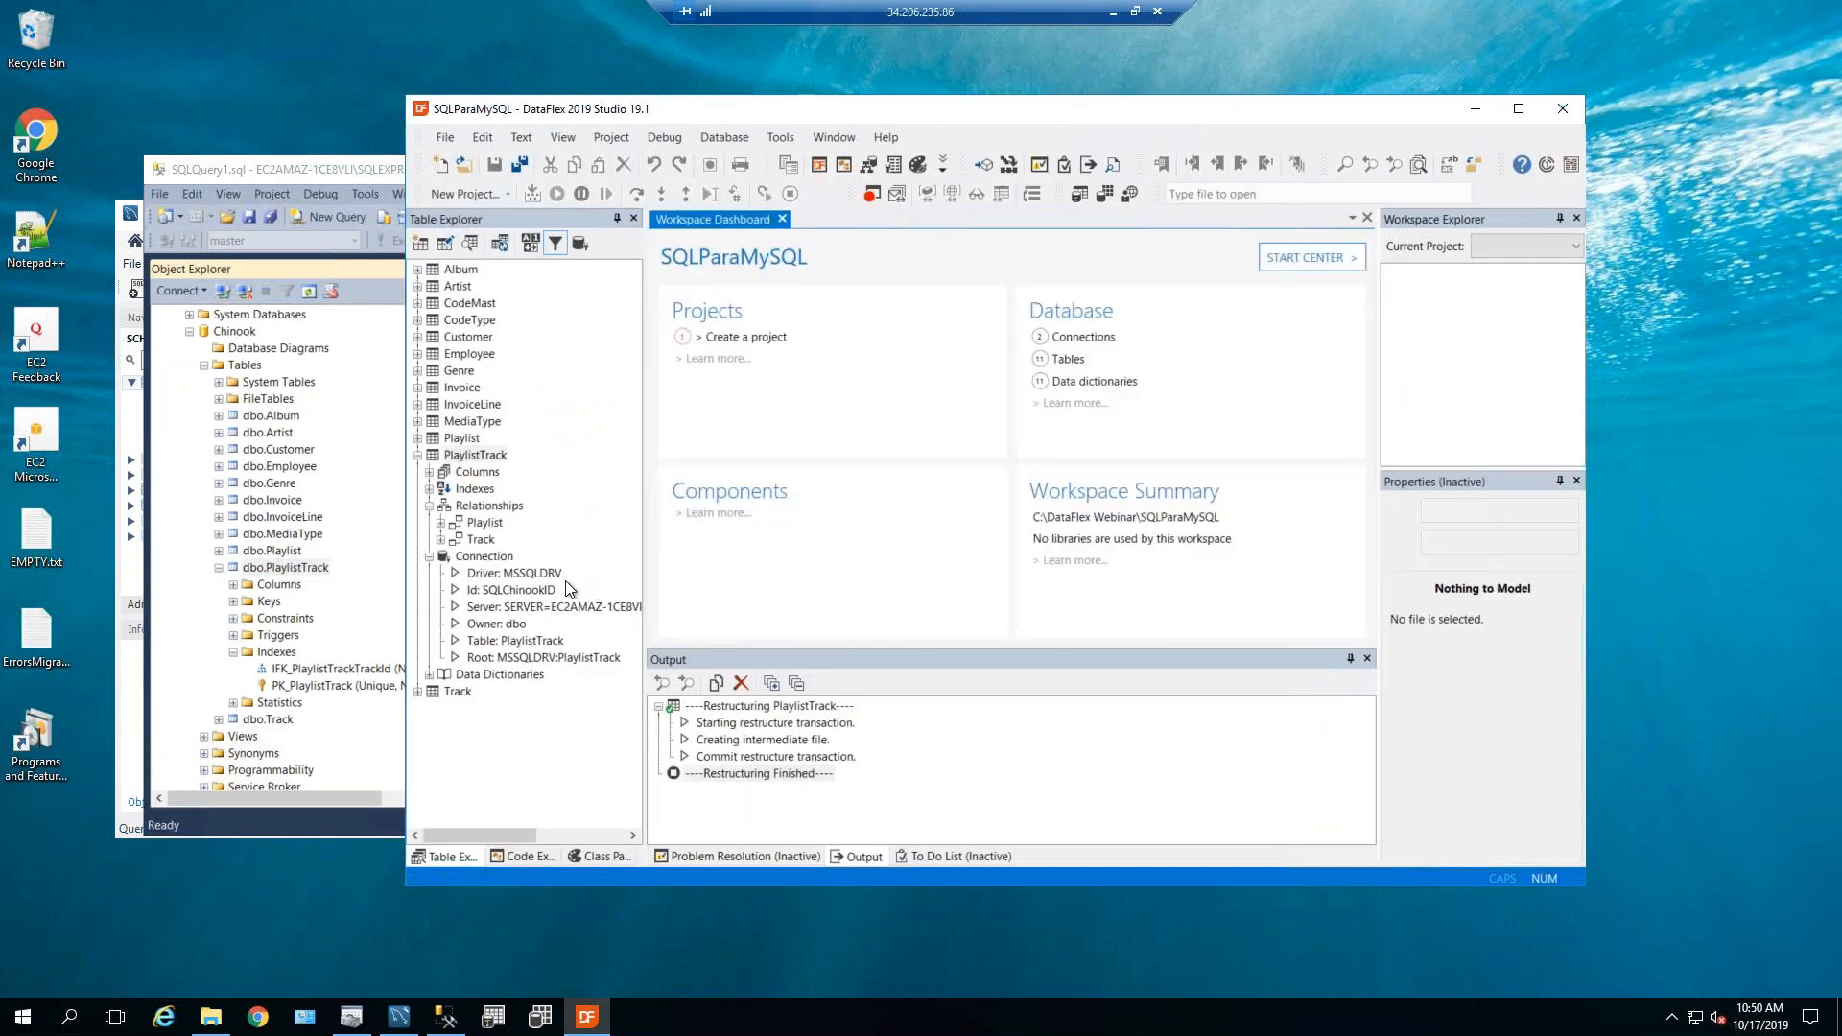
click(711, 143)
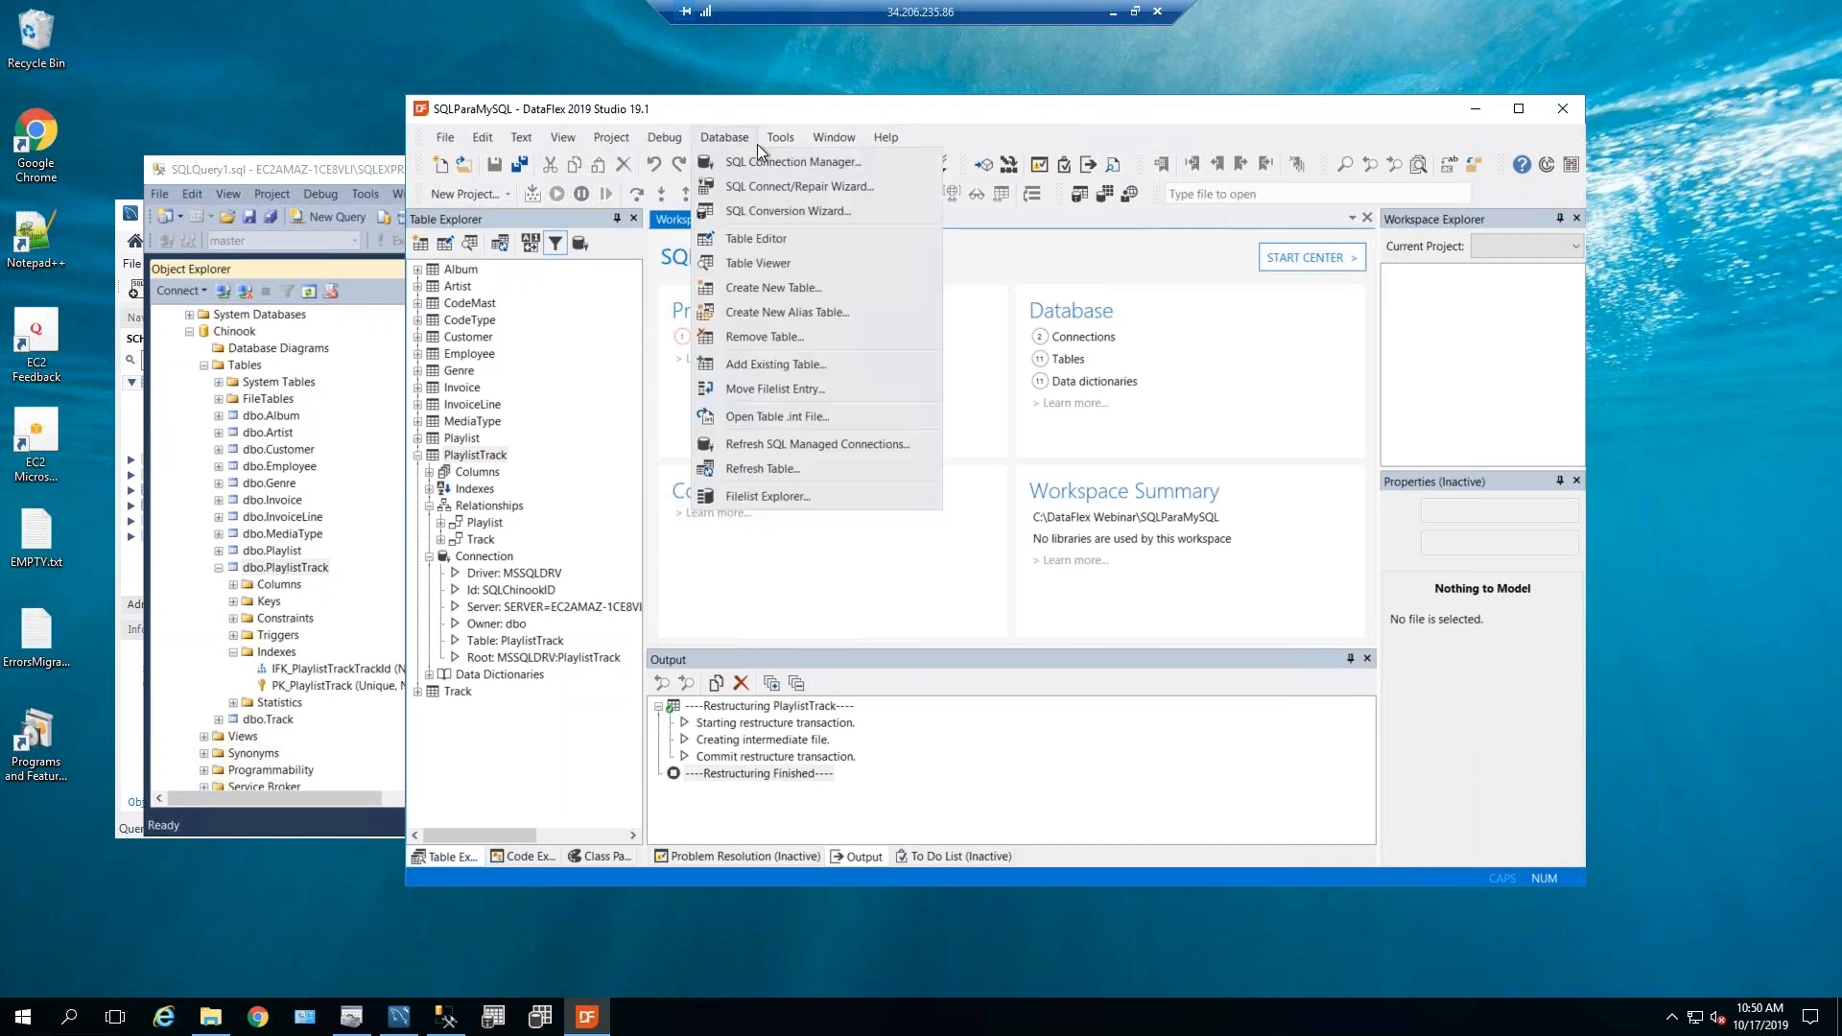
click(740, 212)
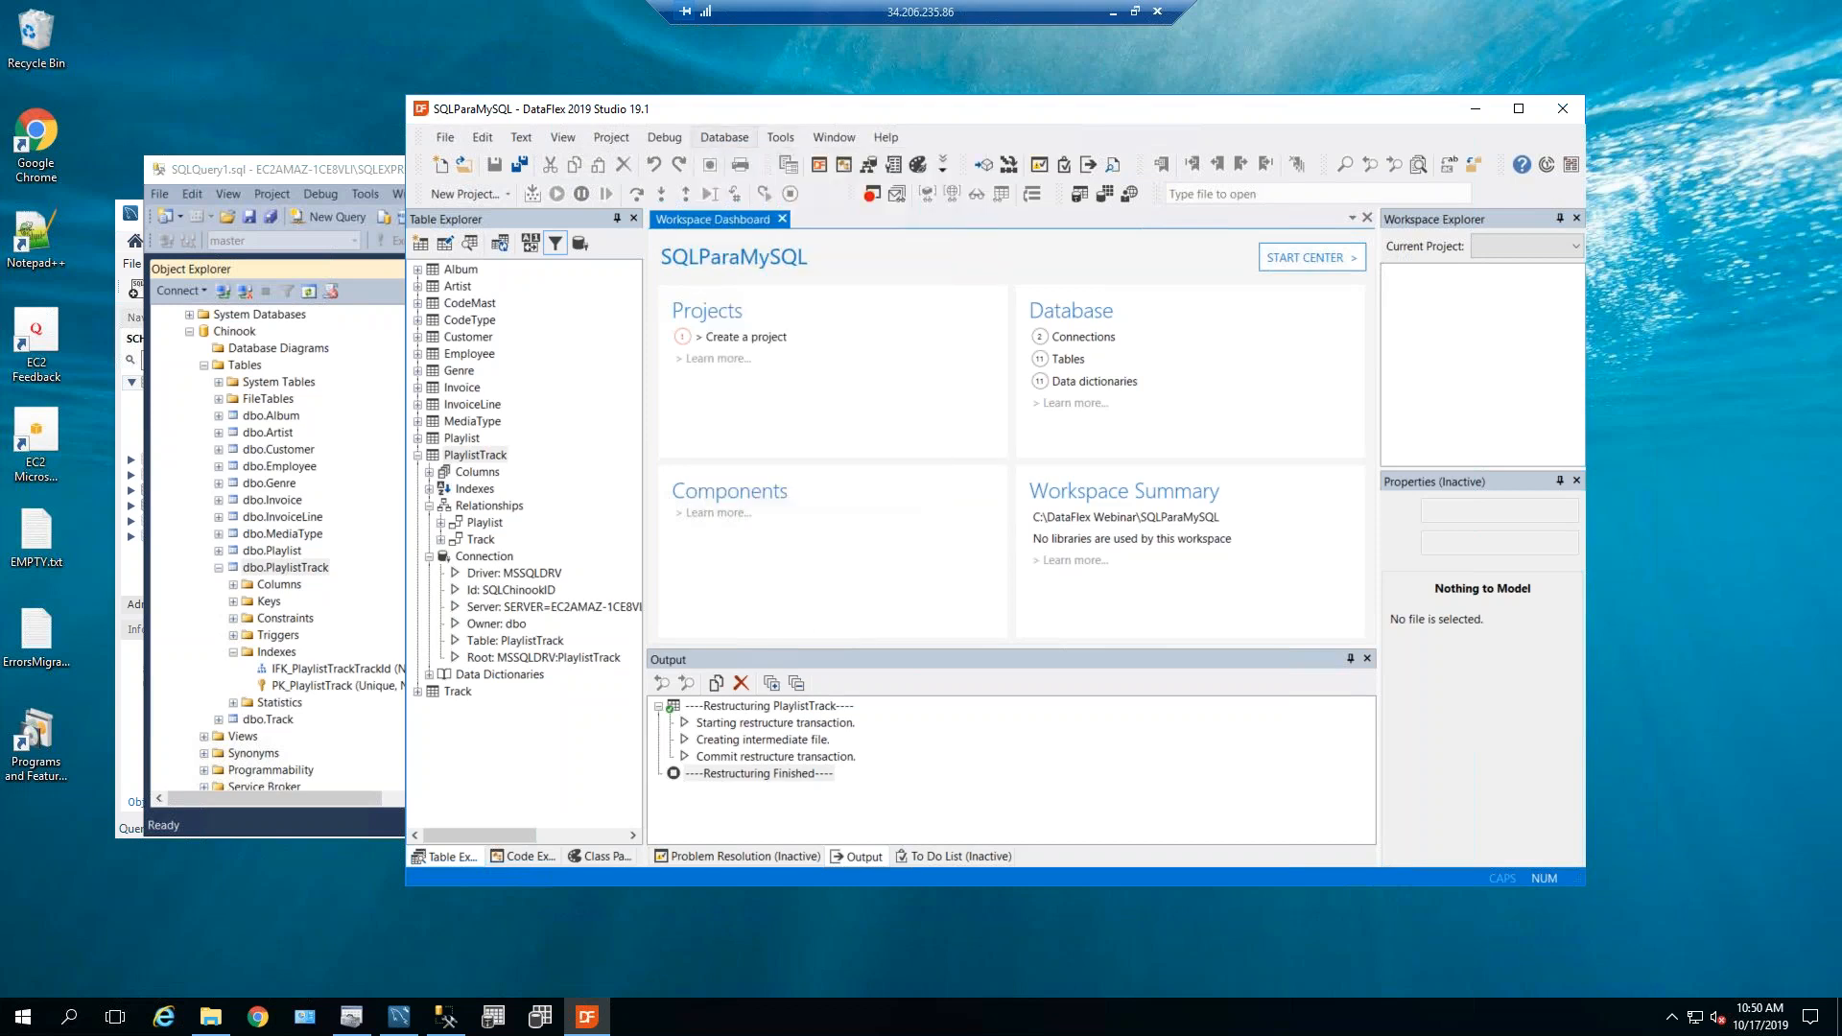
click(1063, 736)
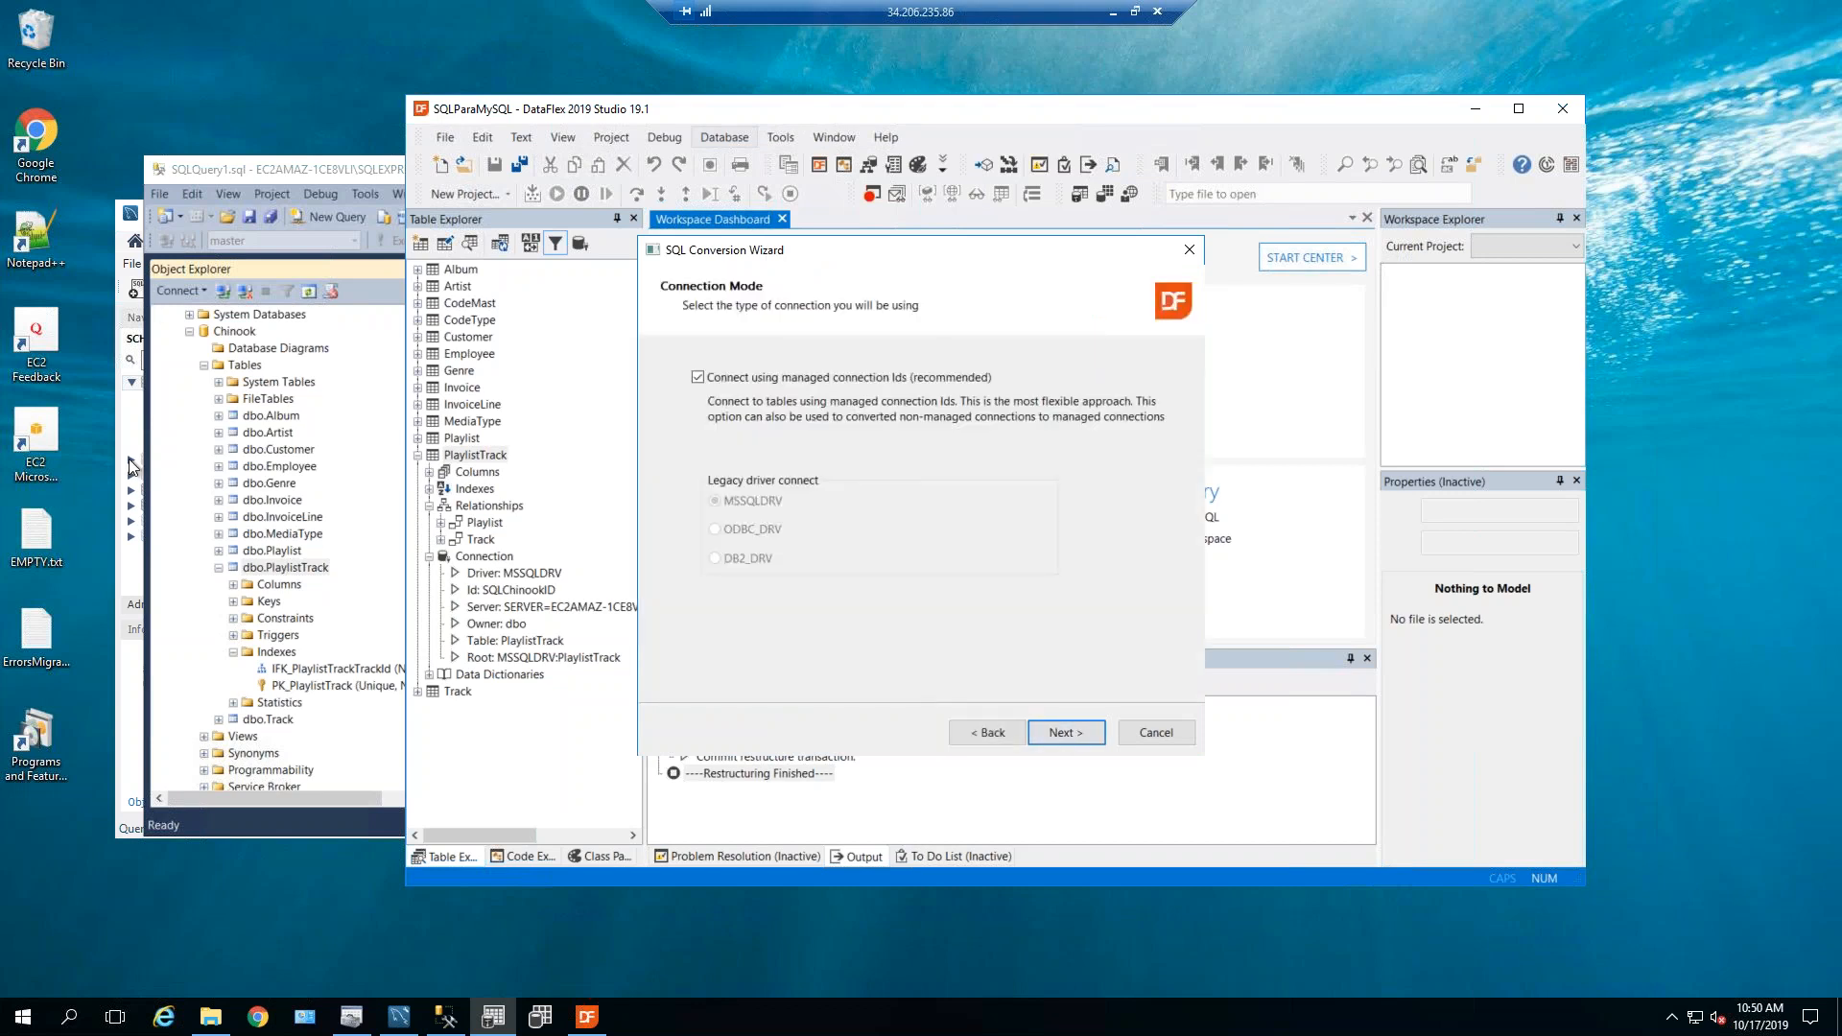
click(134, 434)
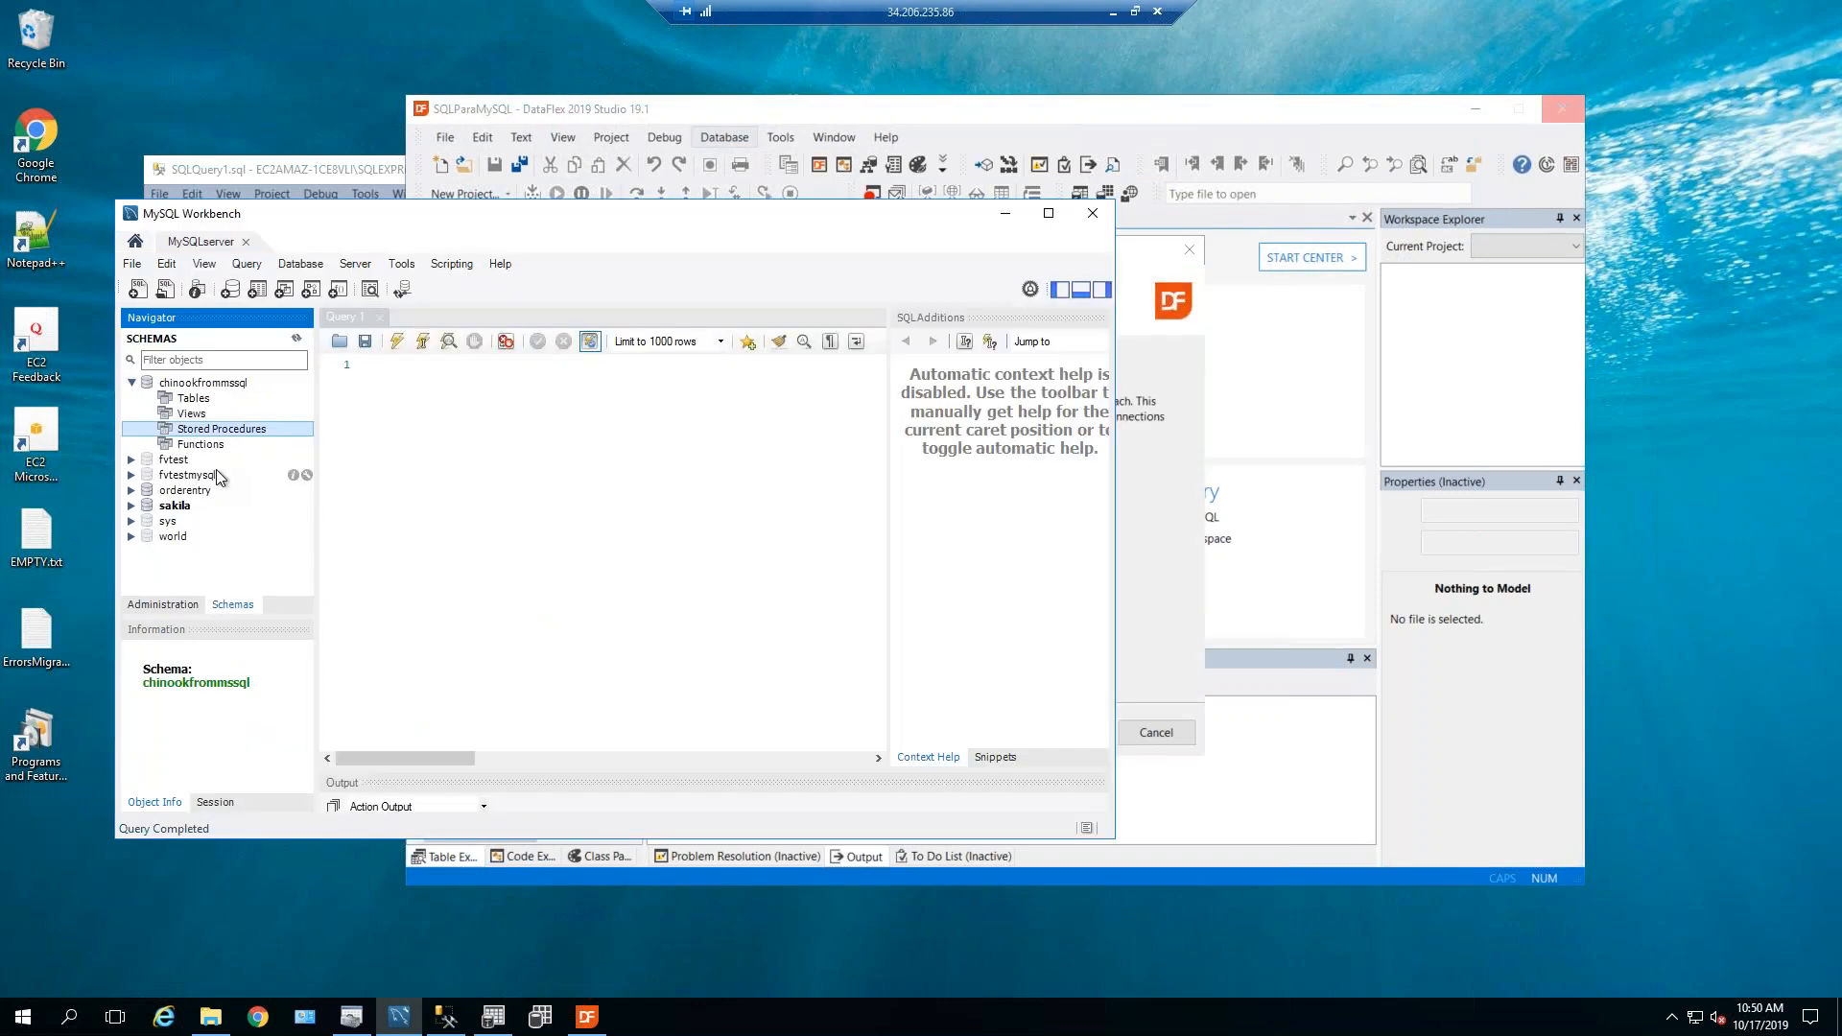
Refresh the chinookfrommssql schema and inspect playlisttrack's columns and its single index.
right_click(192, 386)
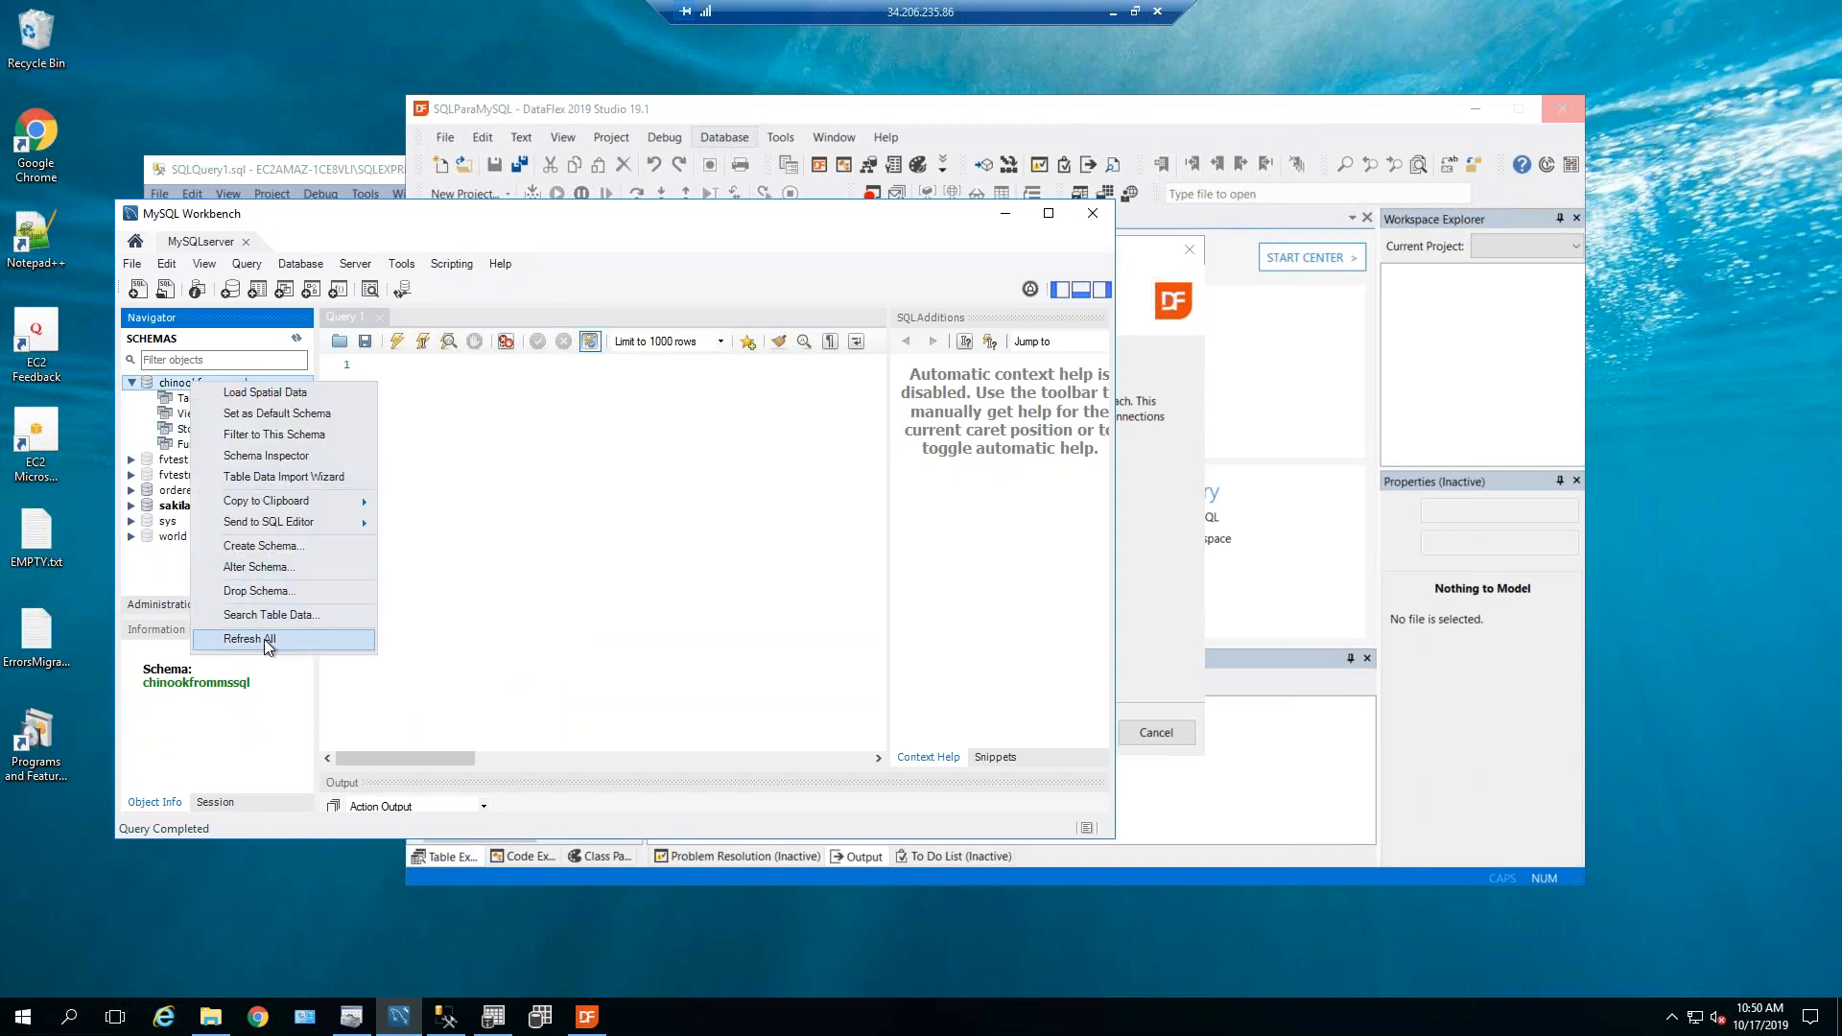
click(265, 640)
click(149, 398)
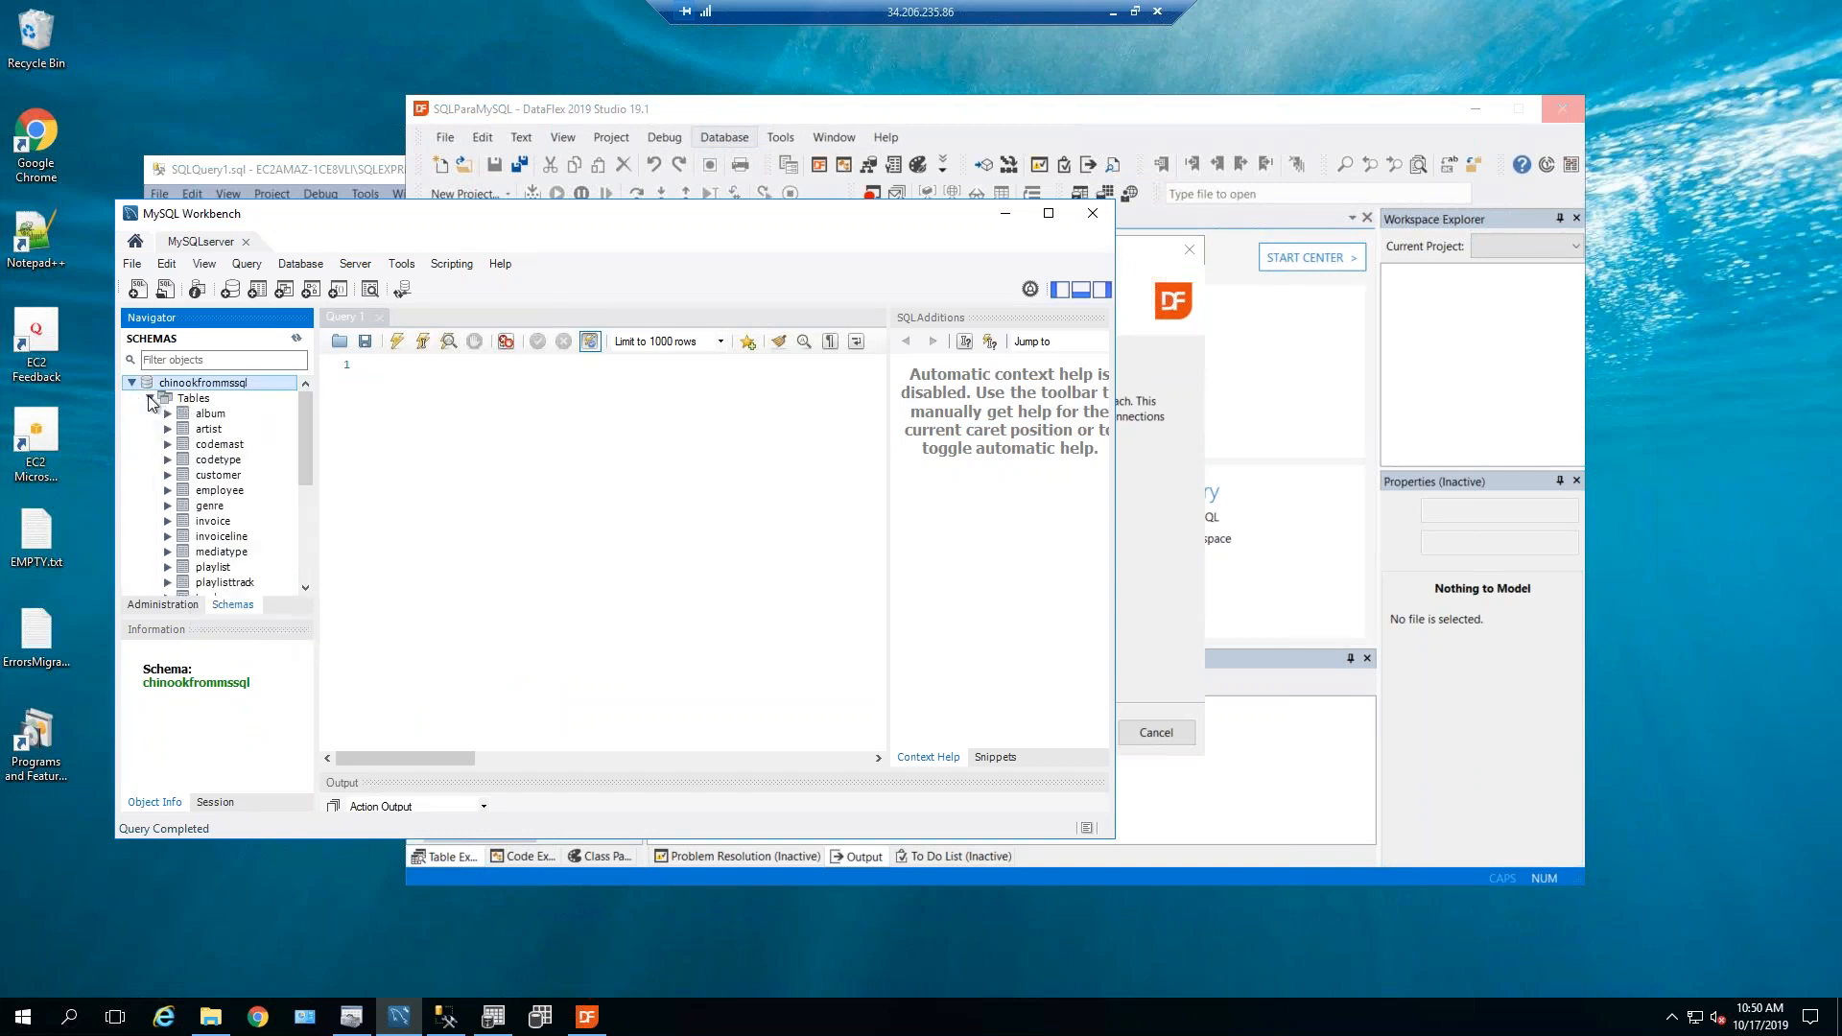
drag(308, 411, 308, 416)
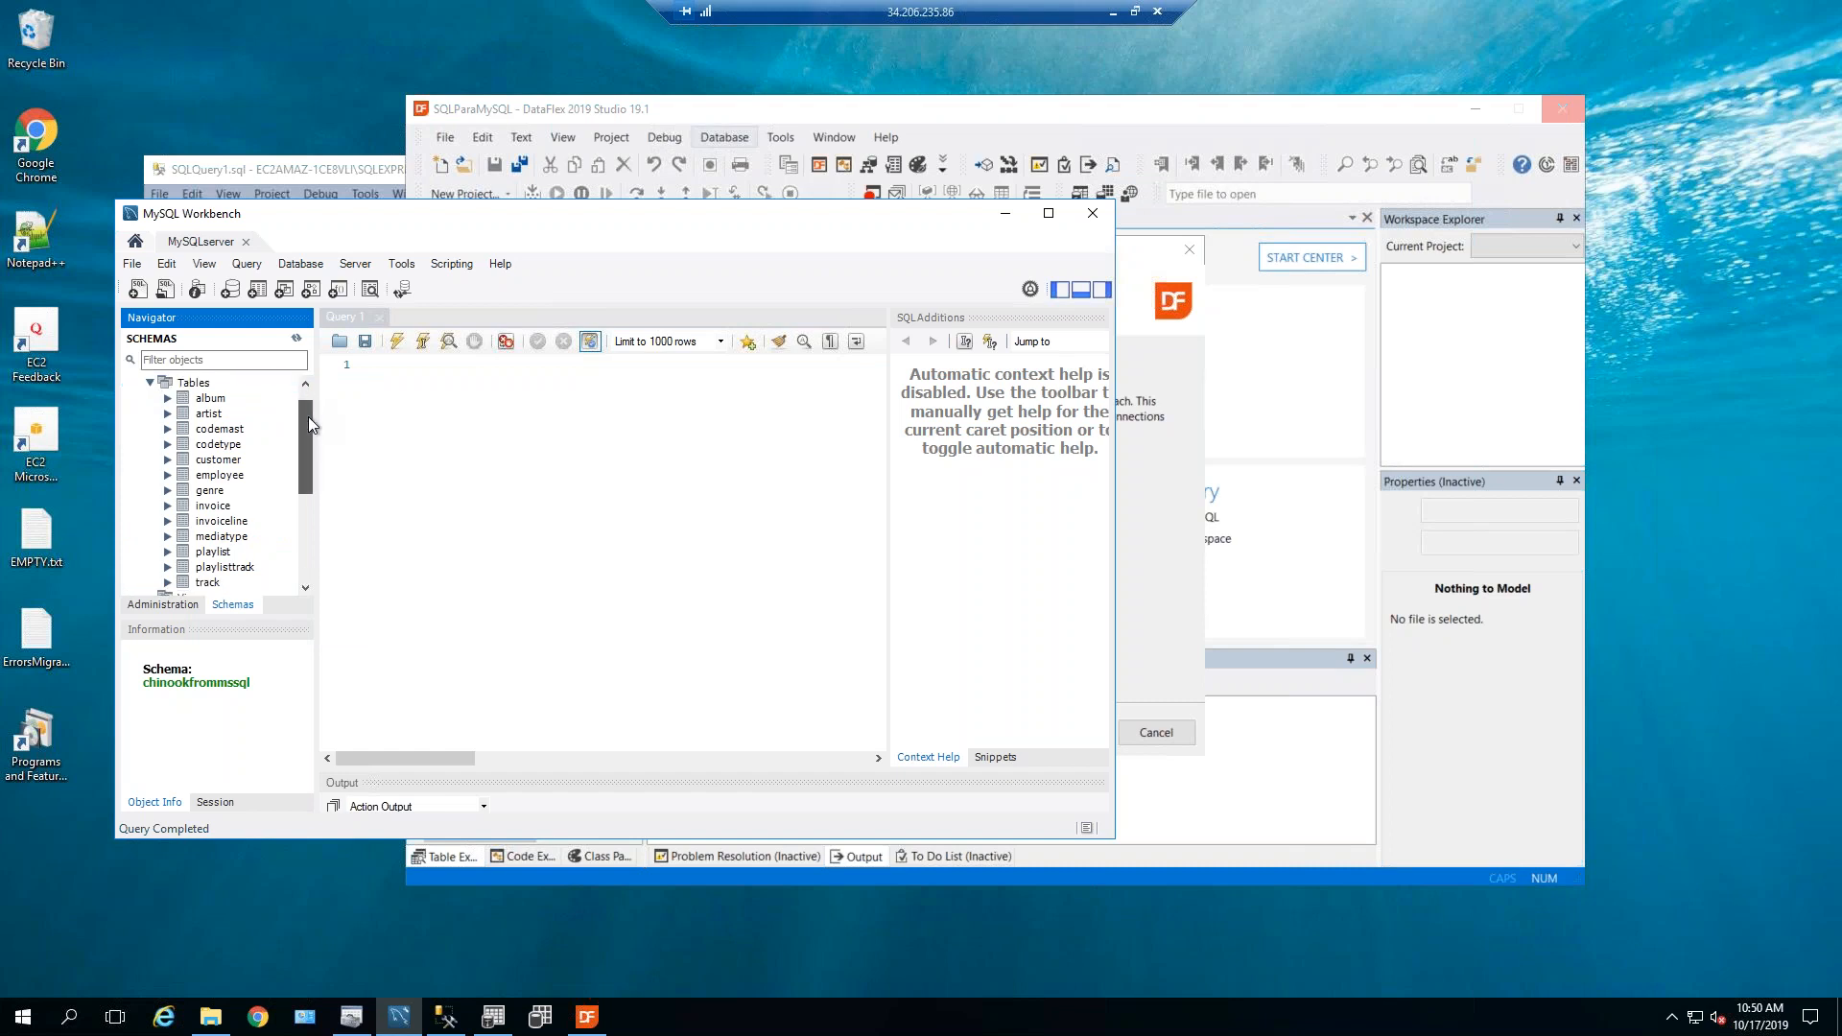
click(227, 567)
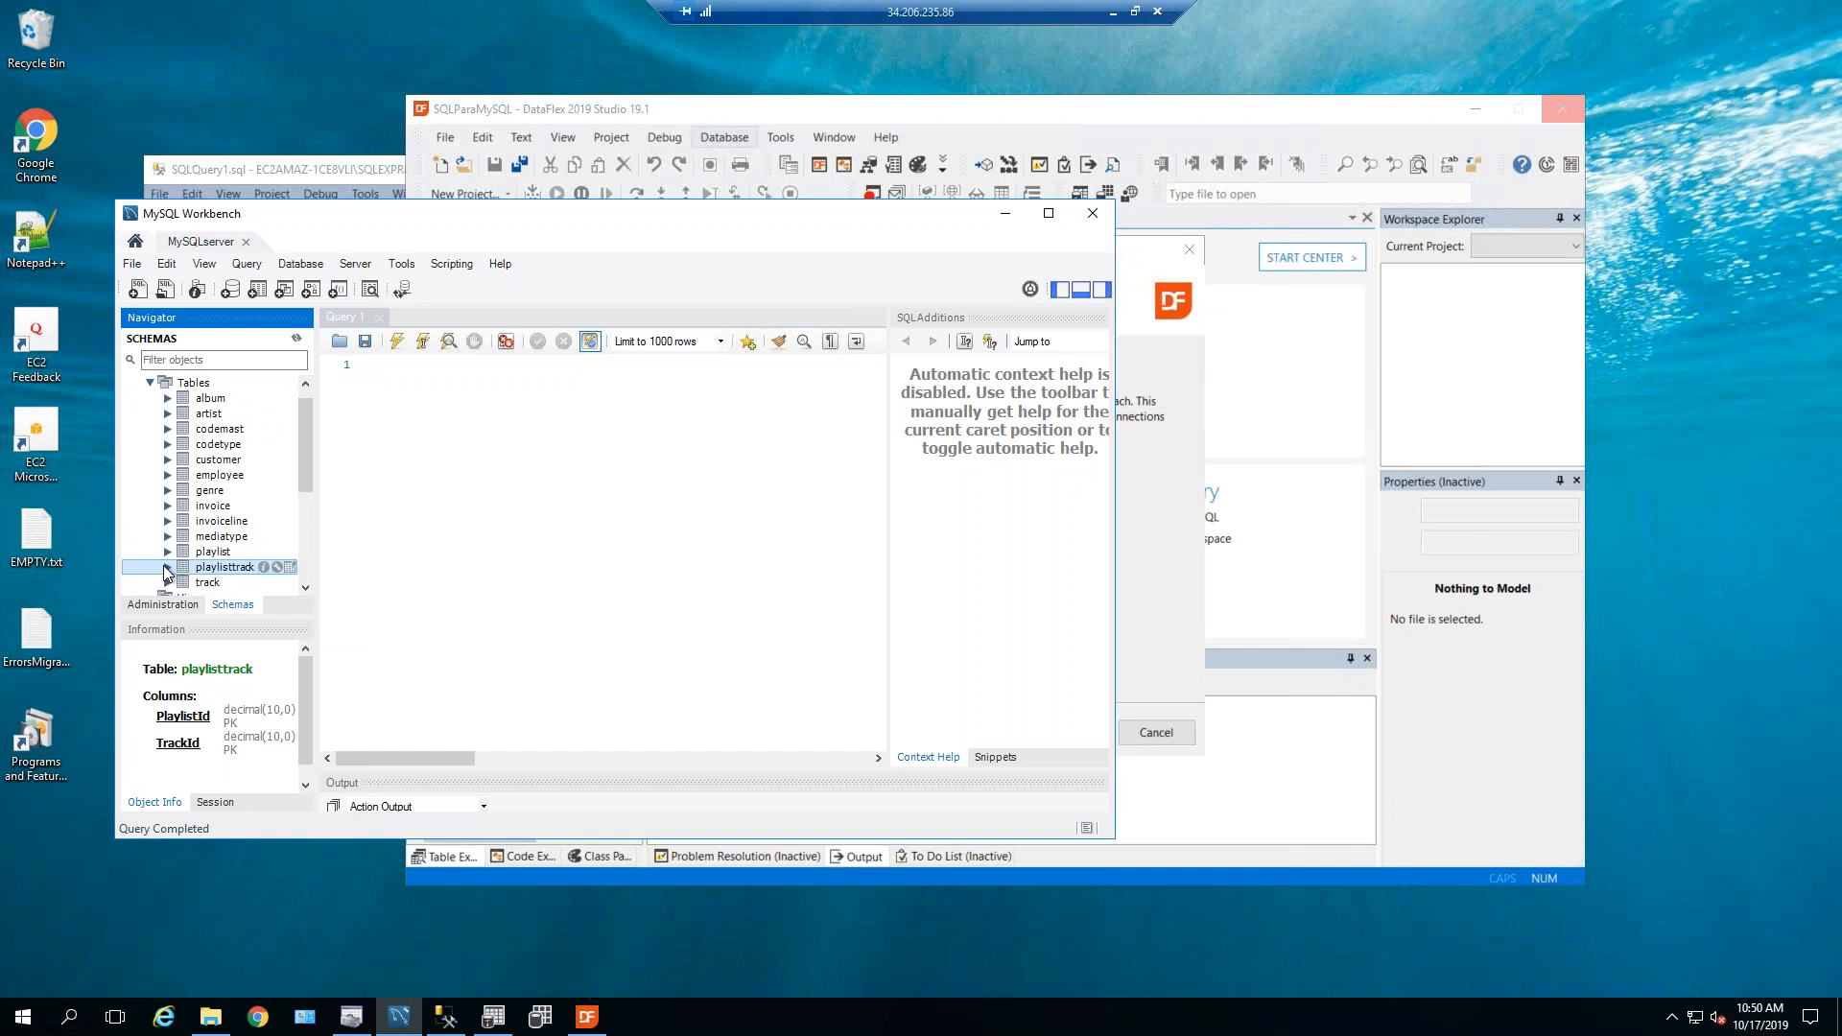
drag(310, 435, 307, 479)
click(168, 490)
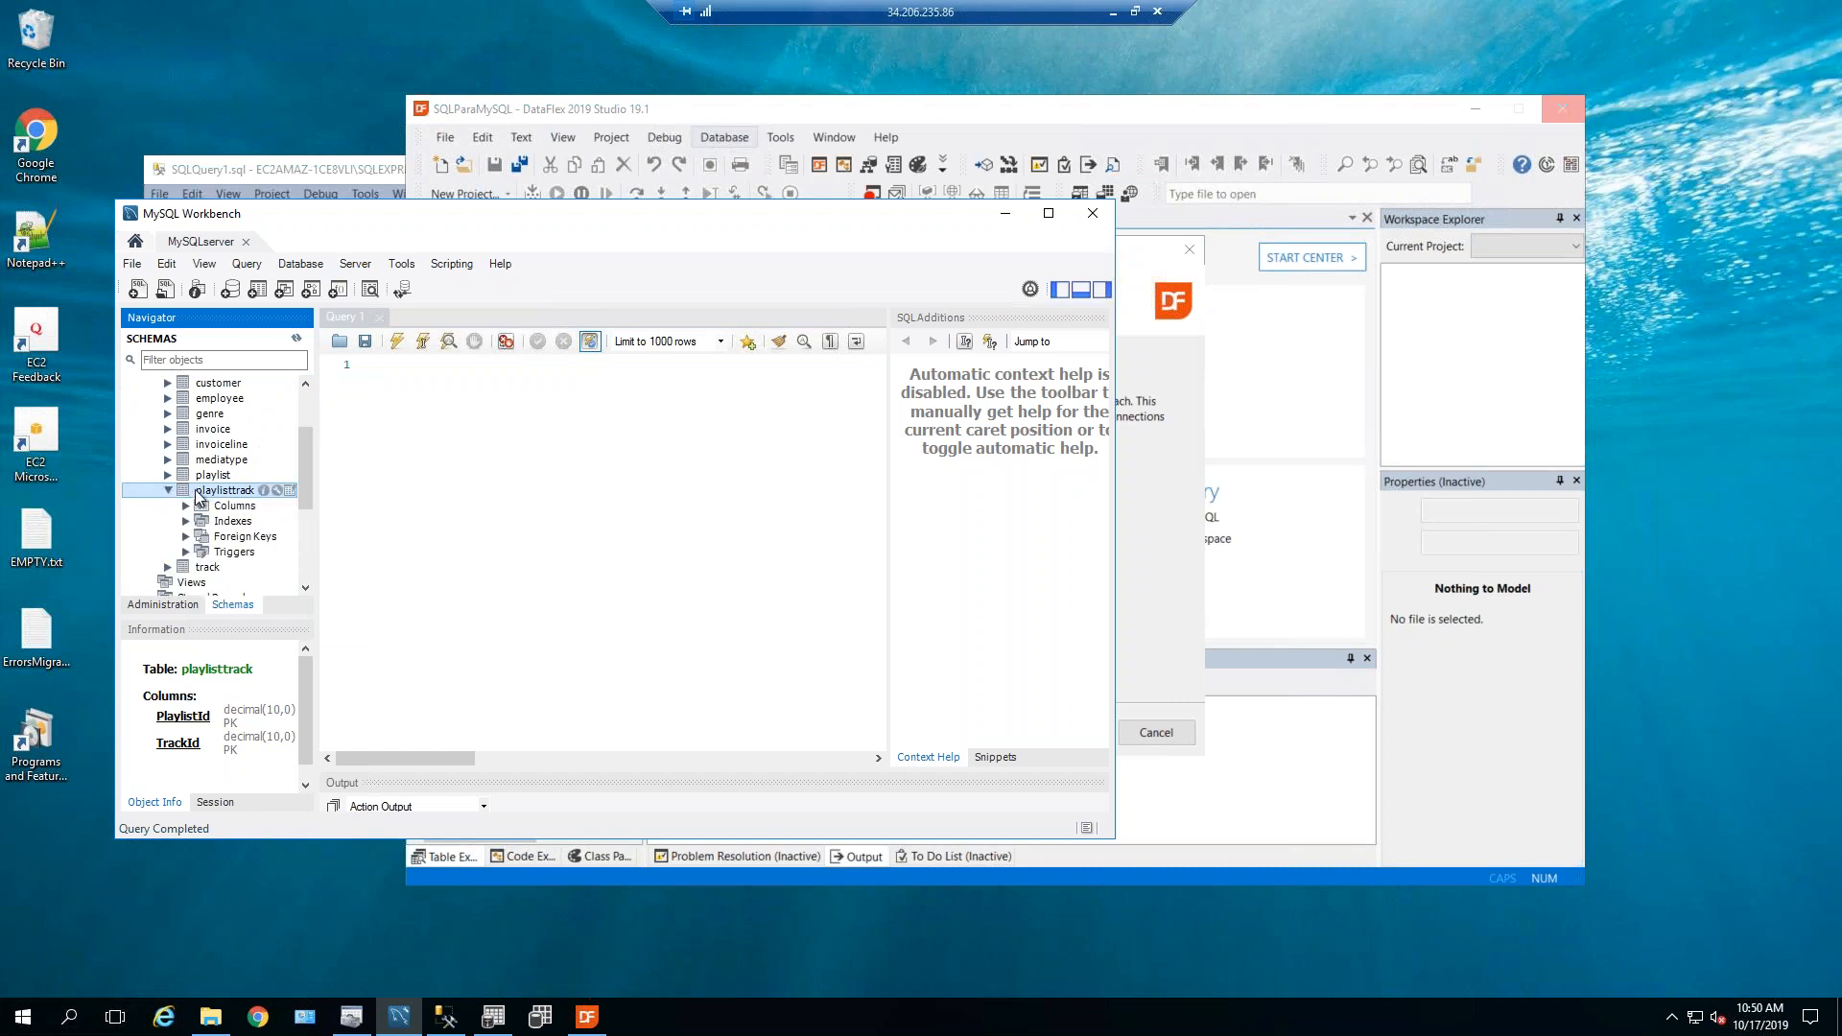
click(186, 521)
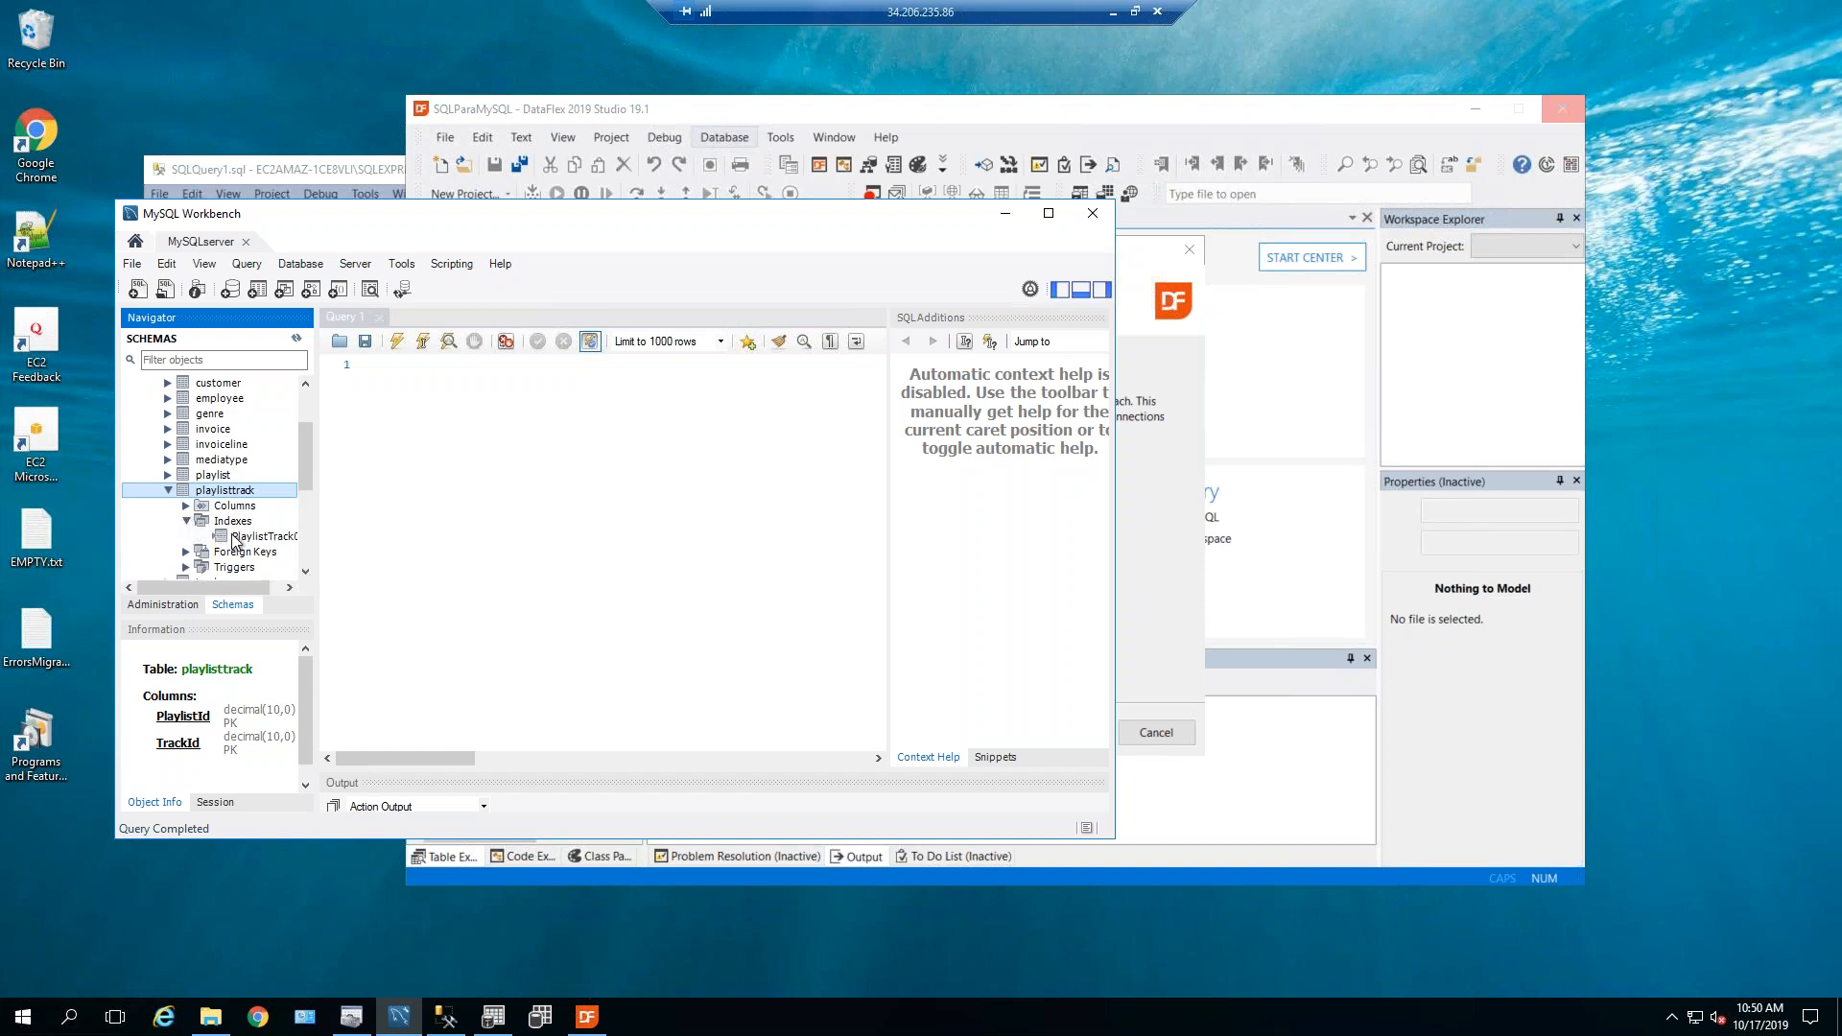
click(187, 507)
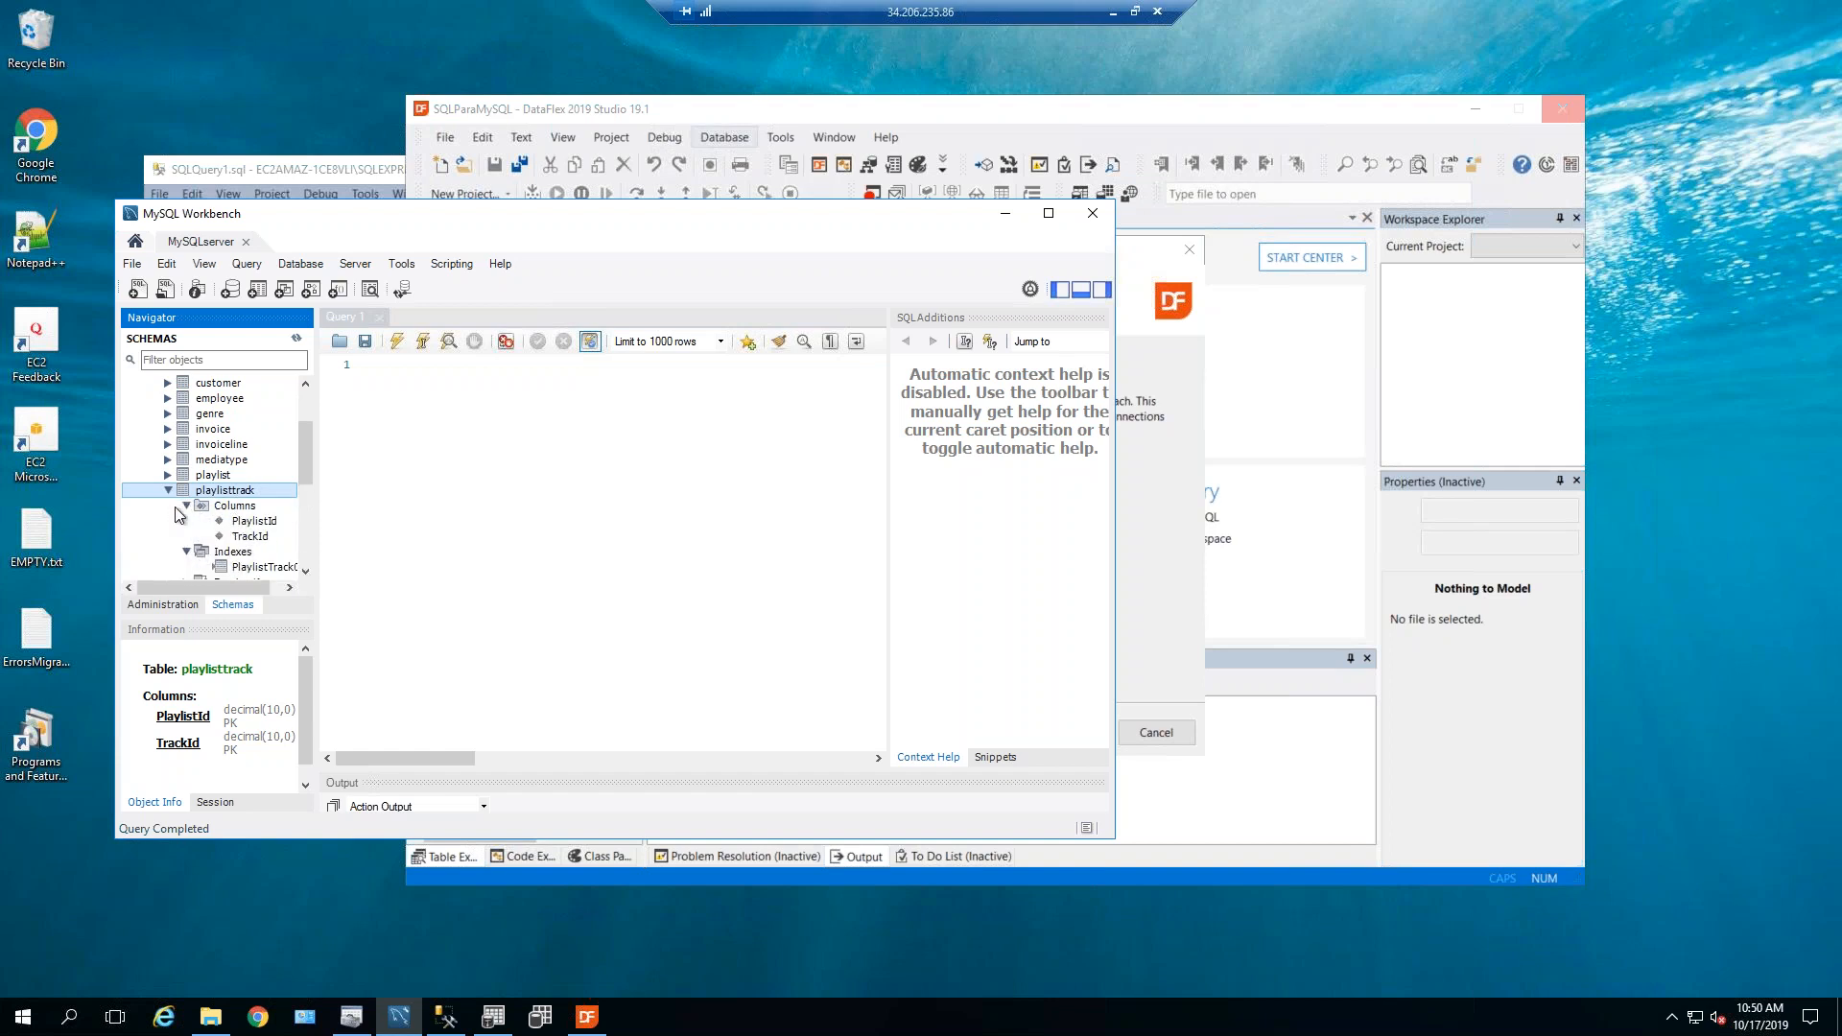
click(187, 506)
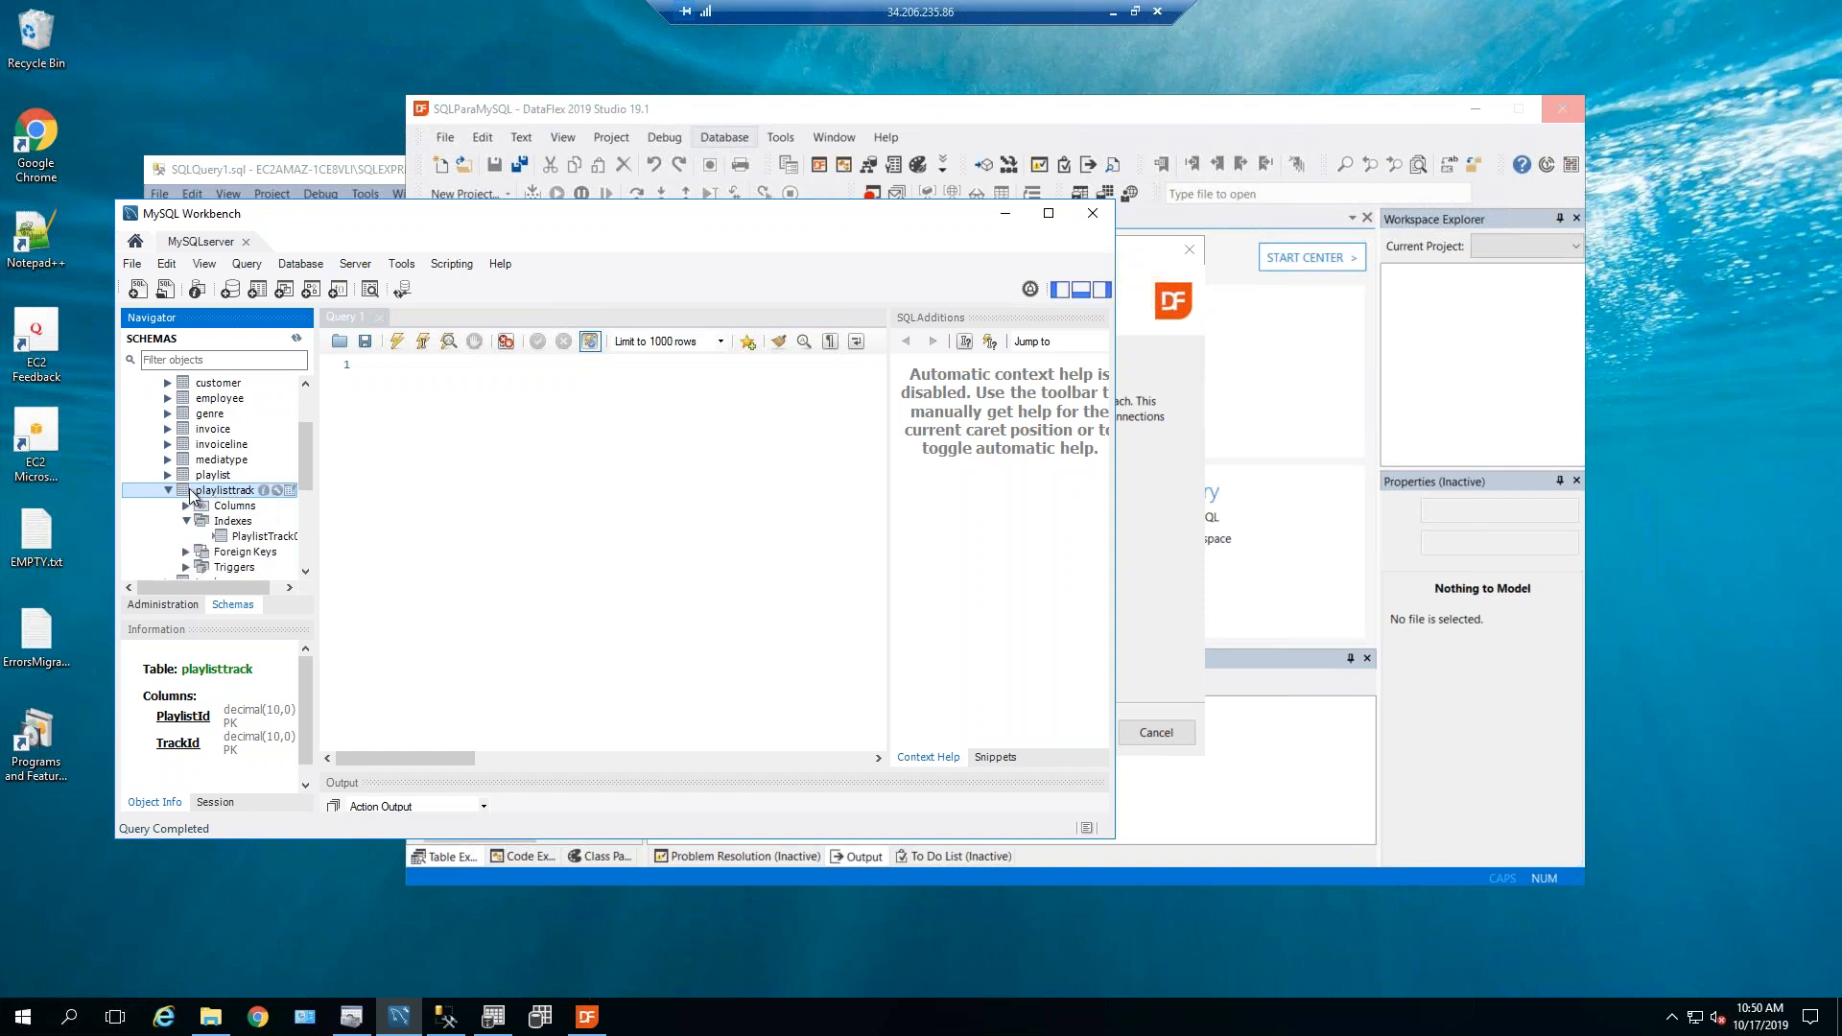
Drop the playlisttrack table from chinookfrommssql immediately.
right_click(214, 492)
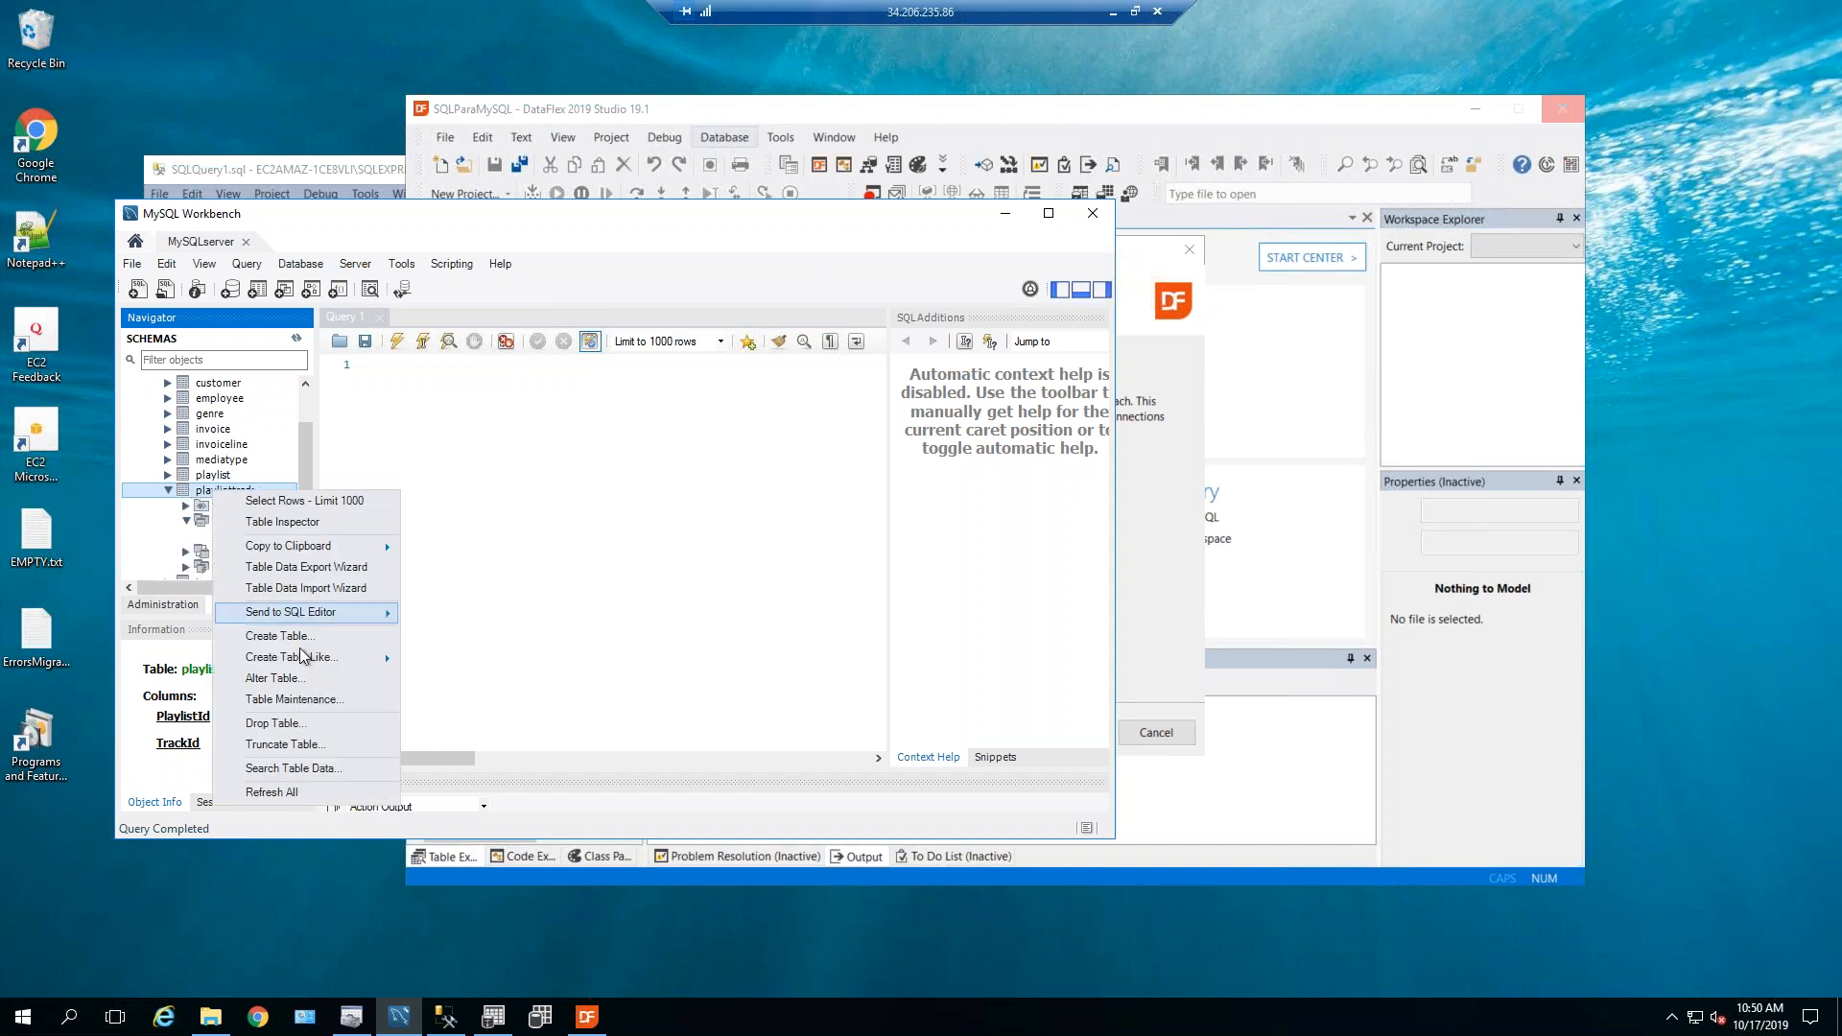
click(287, 724)
click(892, 533)
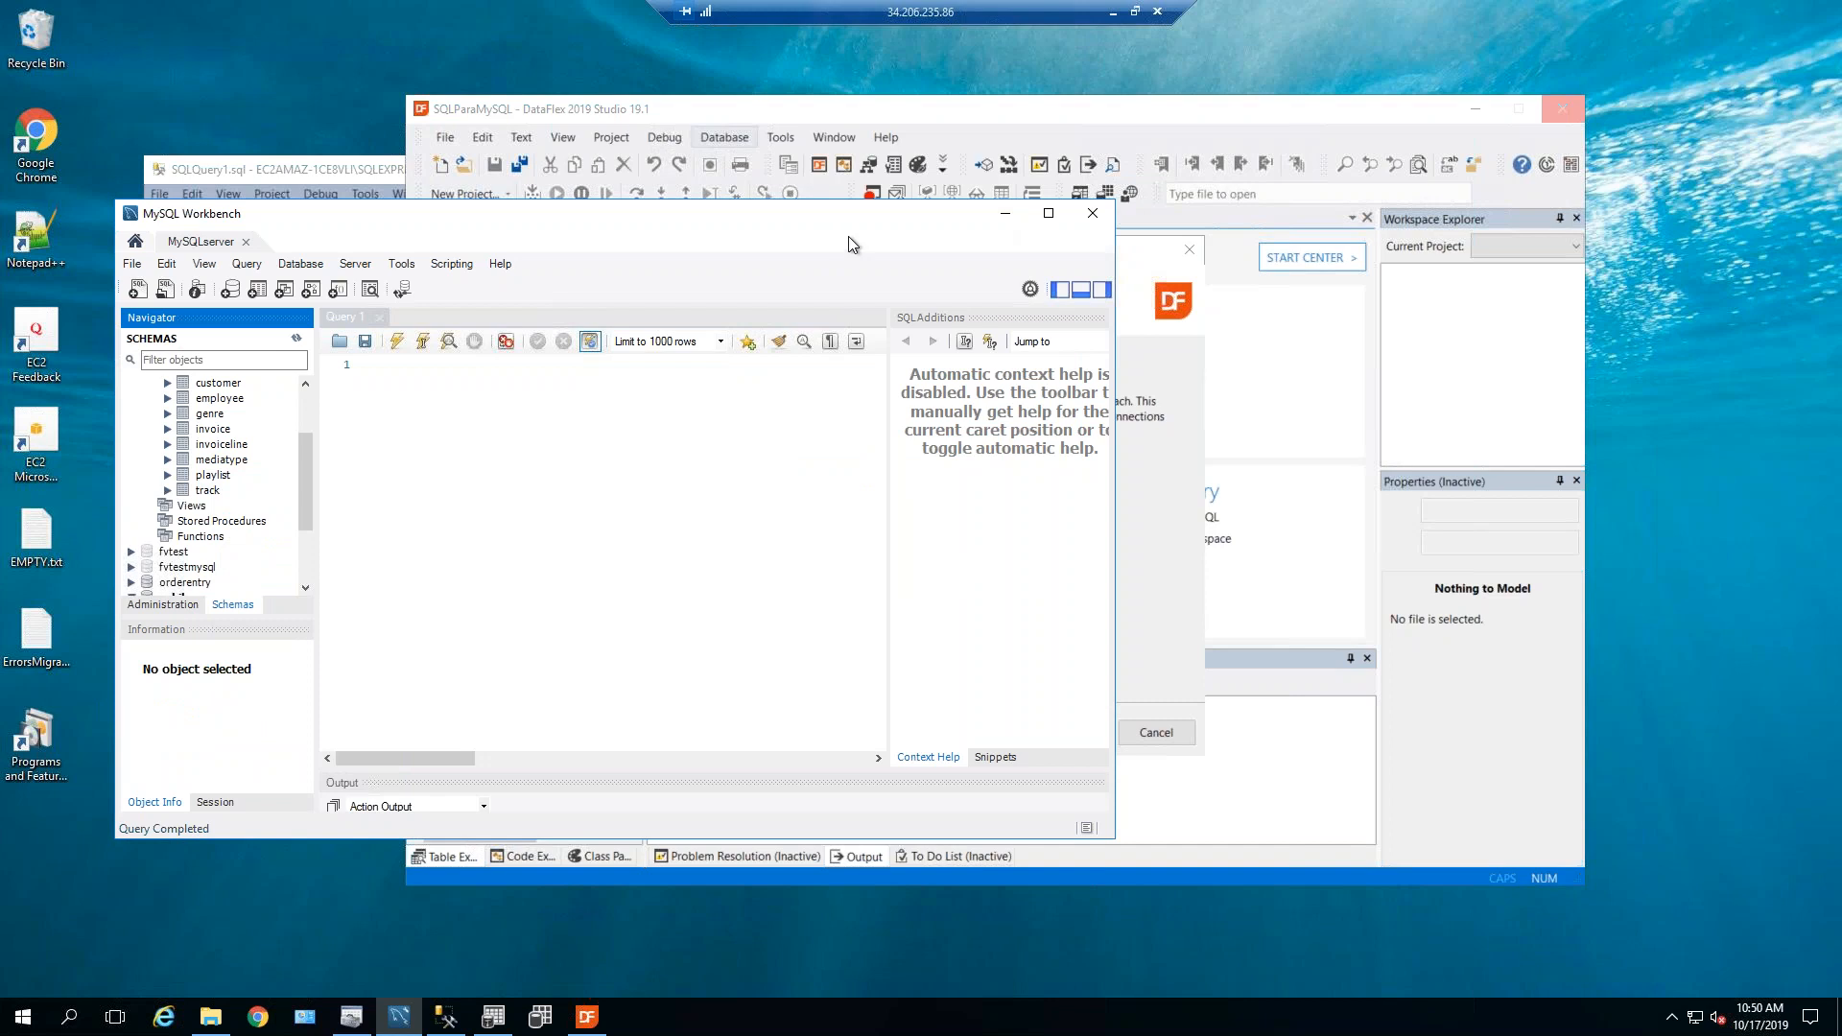
Target the MySQLChinookID connection and select PlaylistTrack as the table to convert.
click(1143, 282)
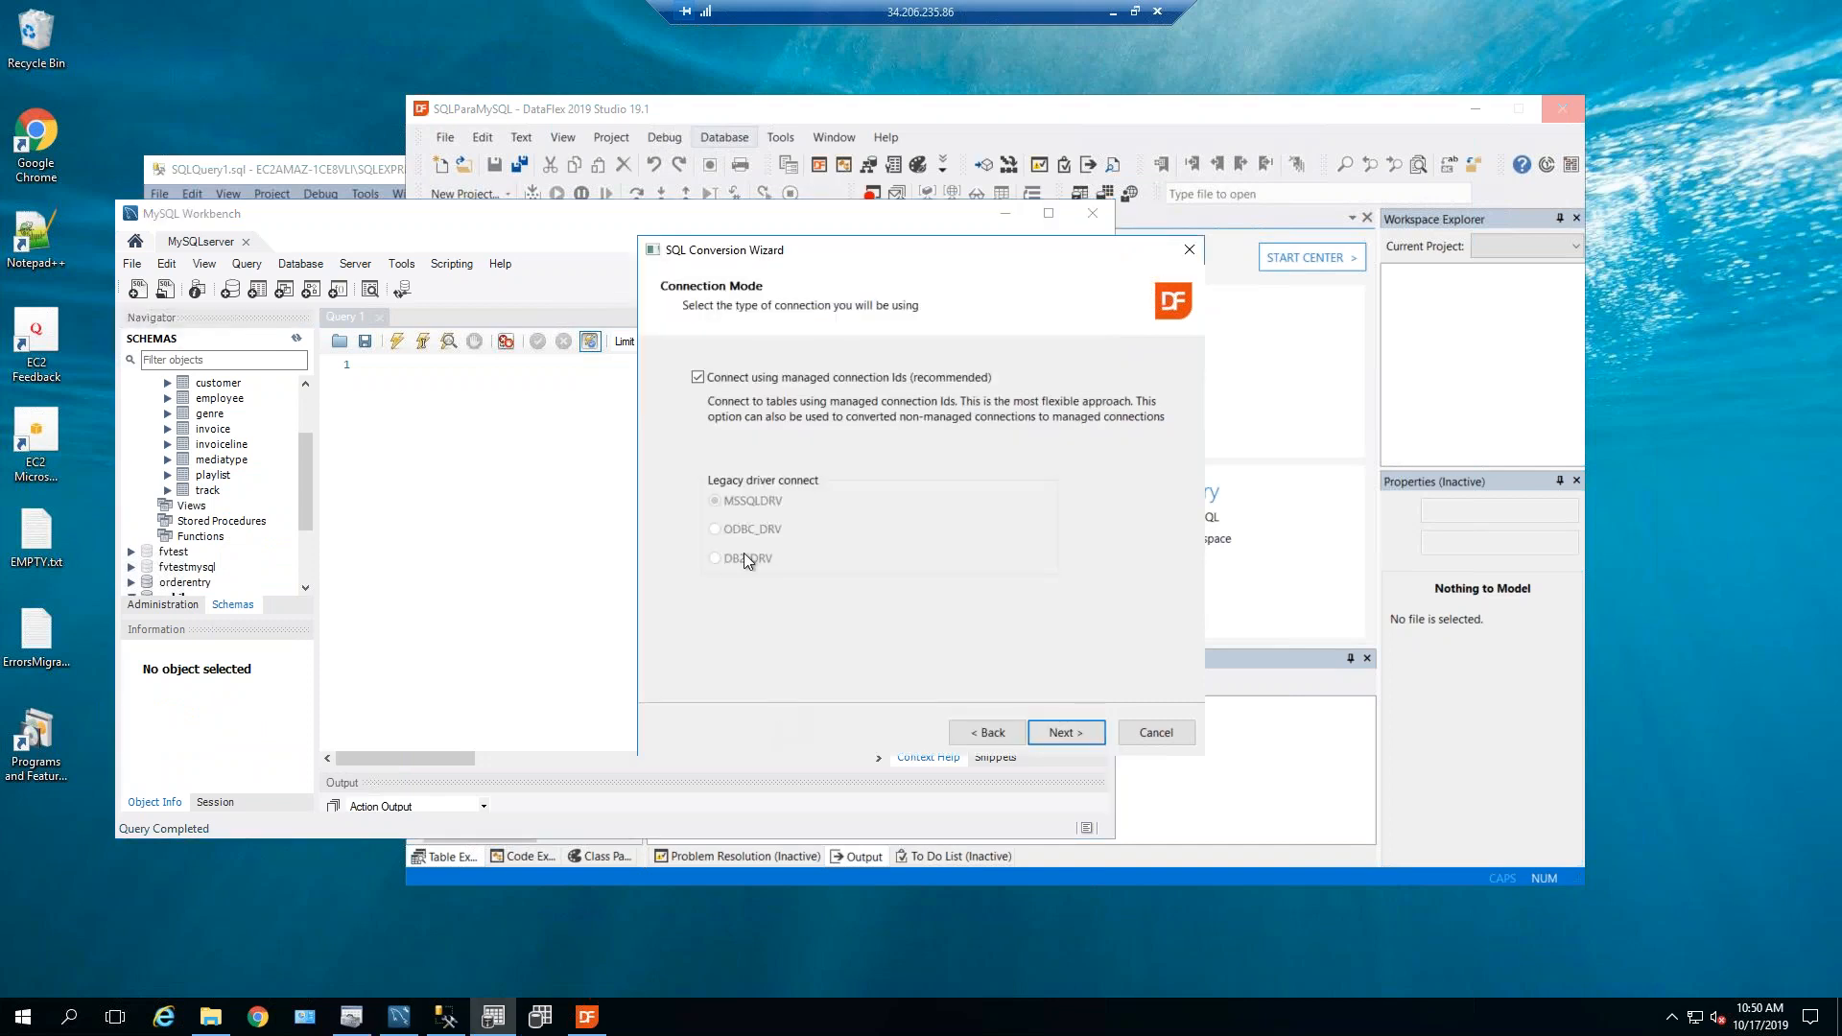
click(1061, 733)
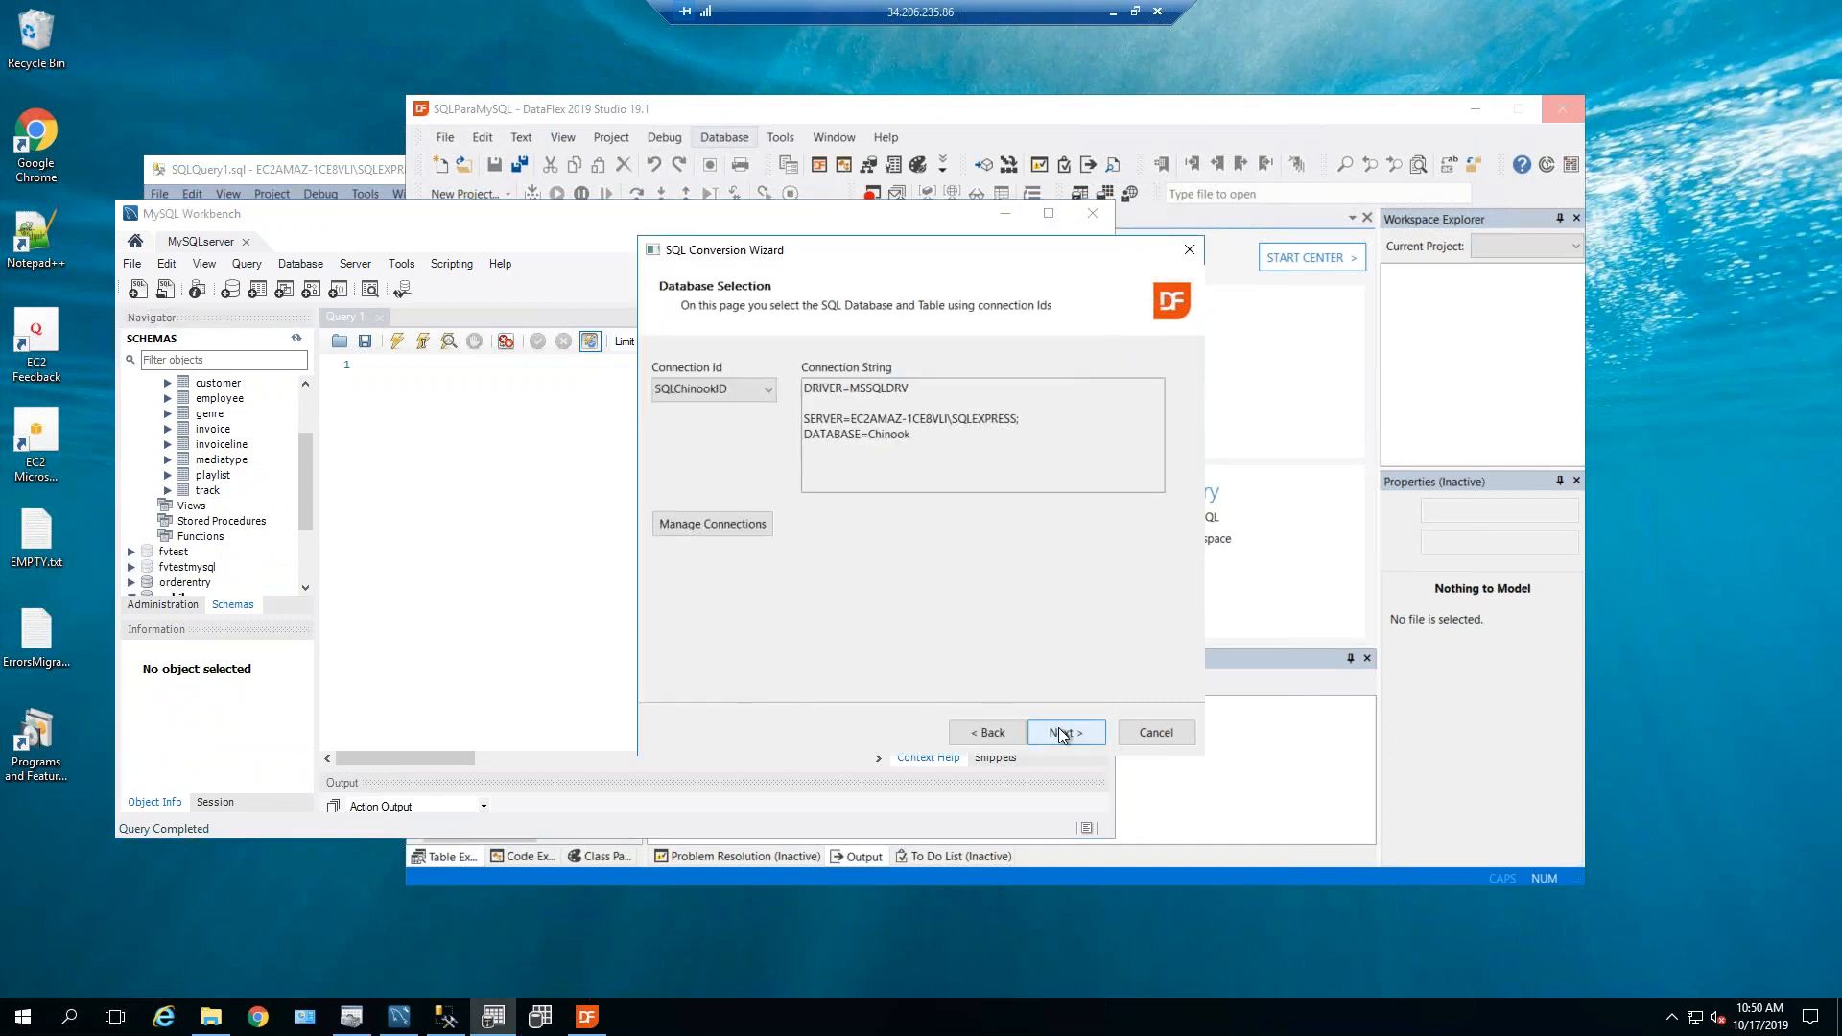
click(770, 389)
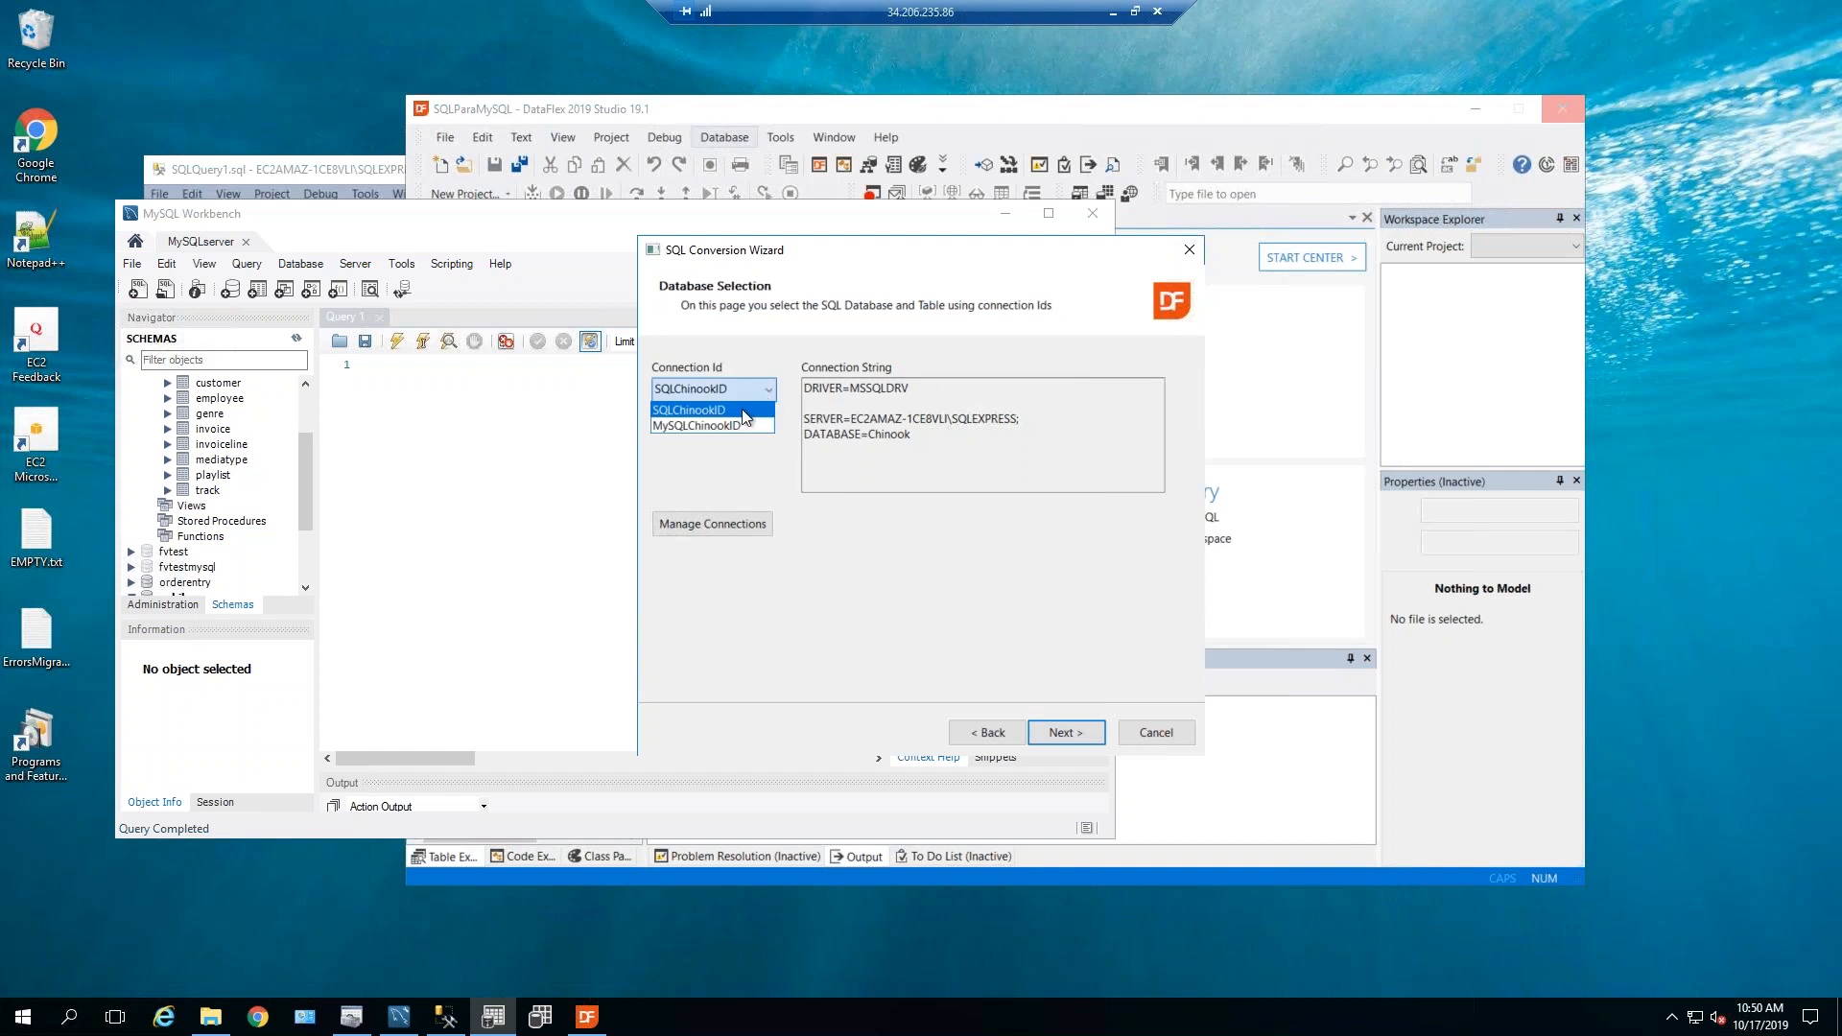
click(741, 423)
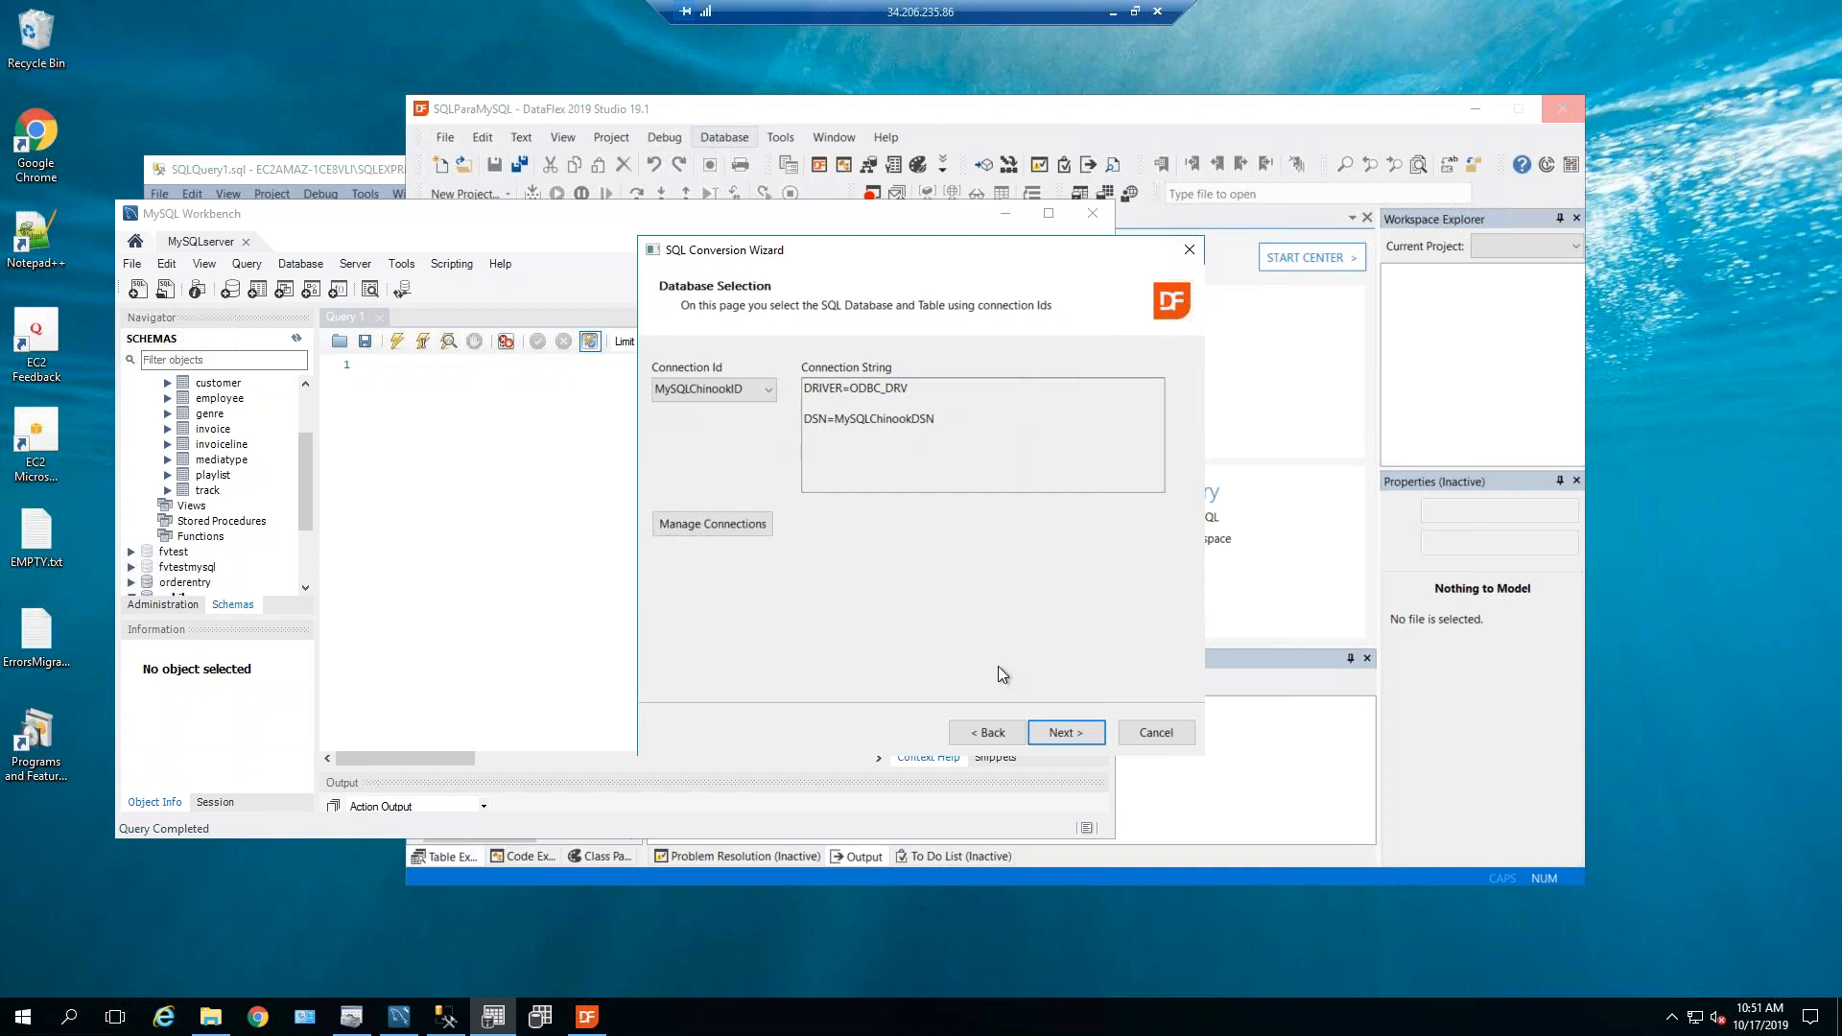
click(1064, 732)
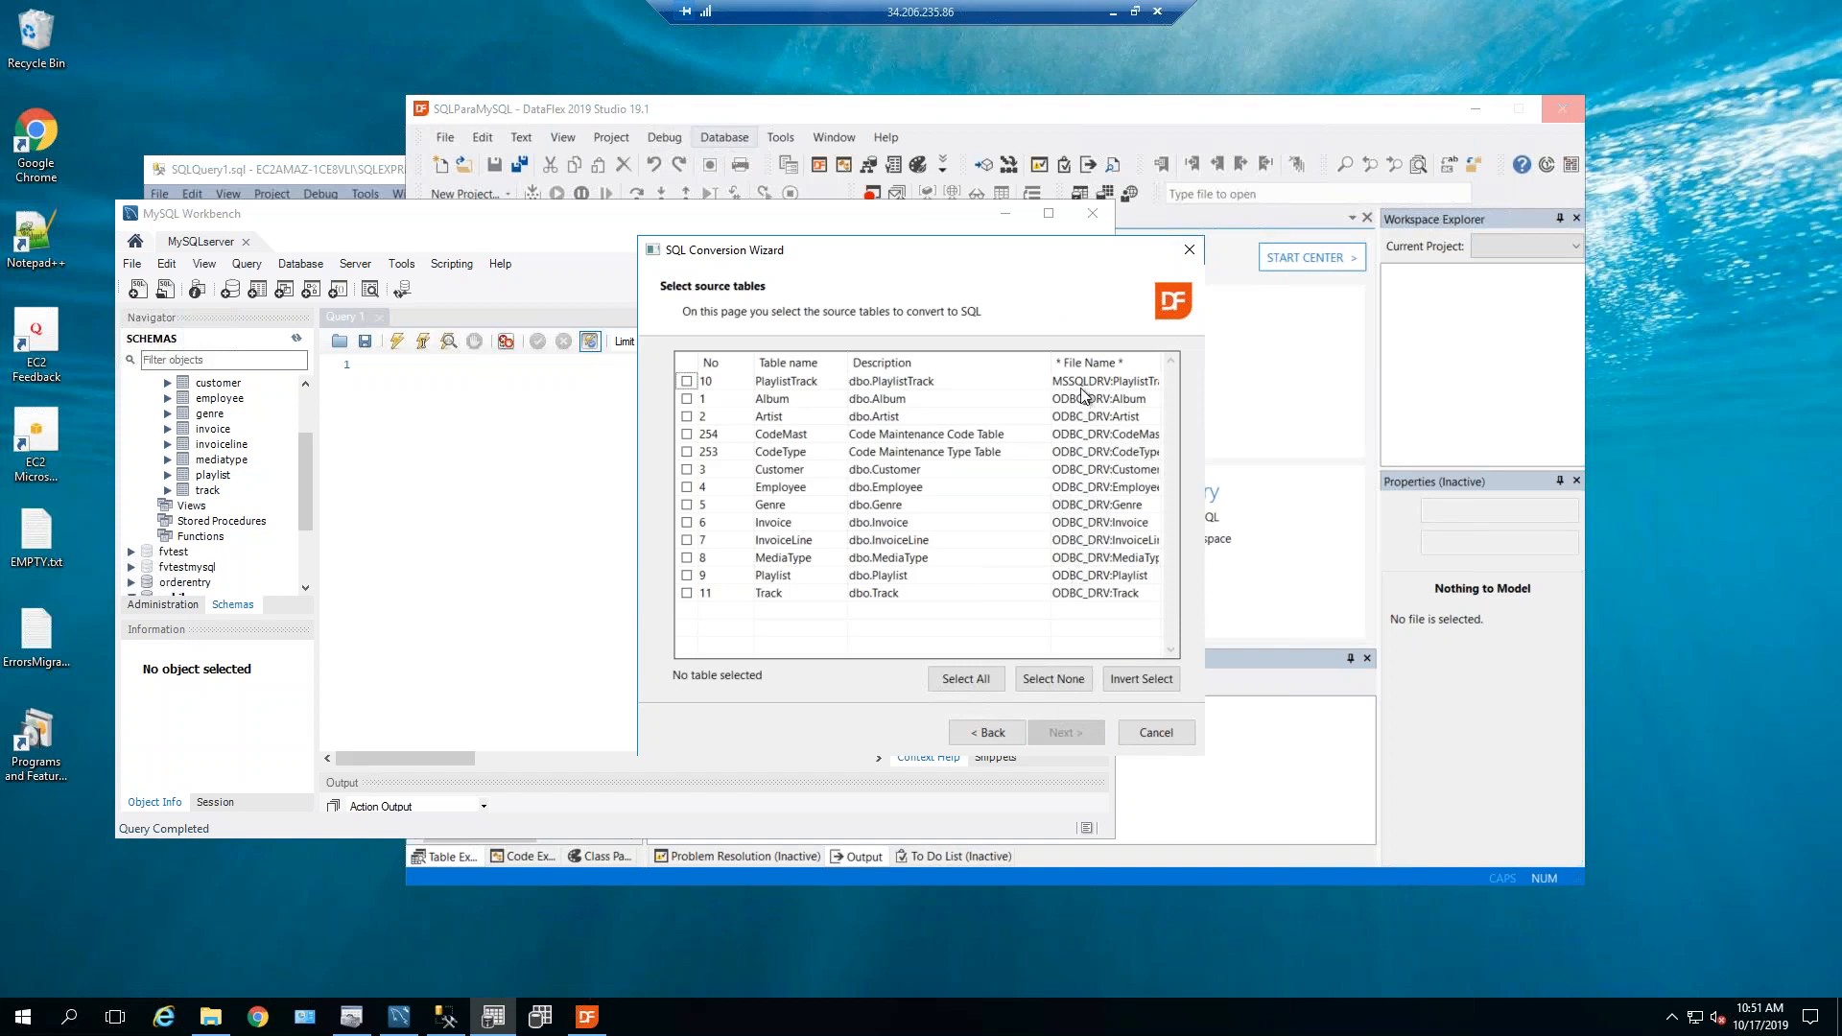
click(686, 381)
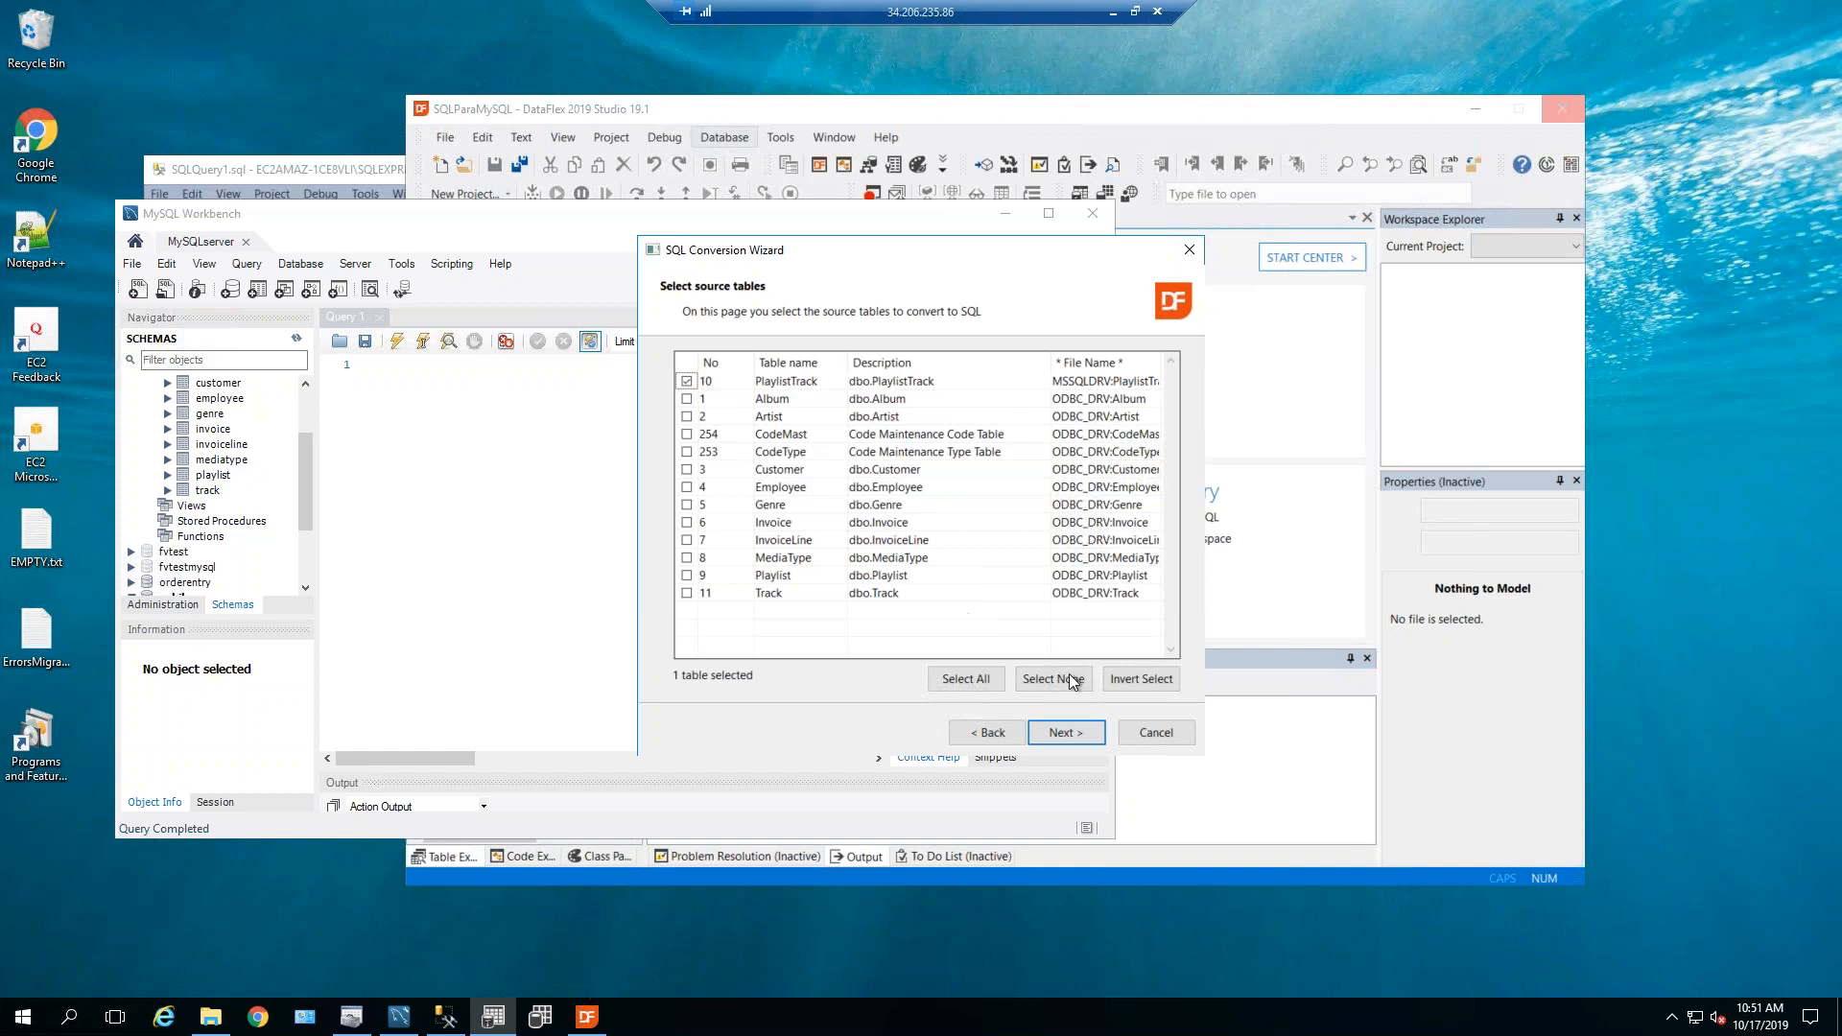
Run the PlaylistTrack conversion through to its 1-table completion summary and close the wizard.
click(1082, 733)
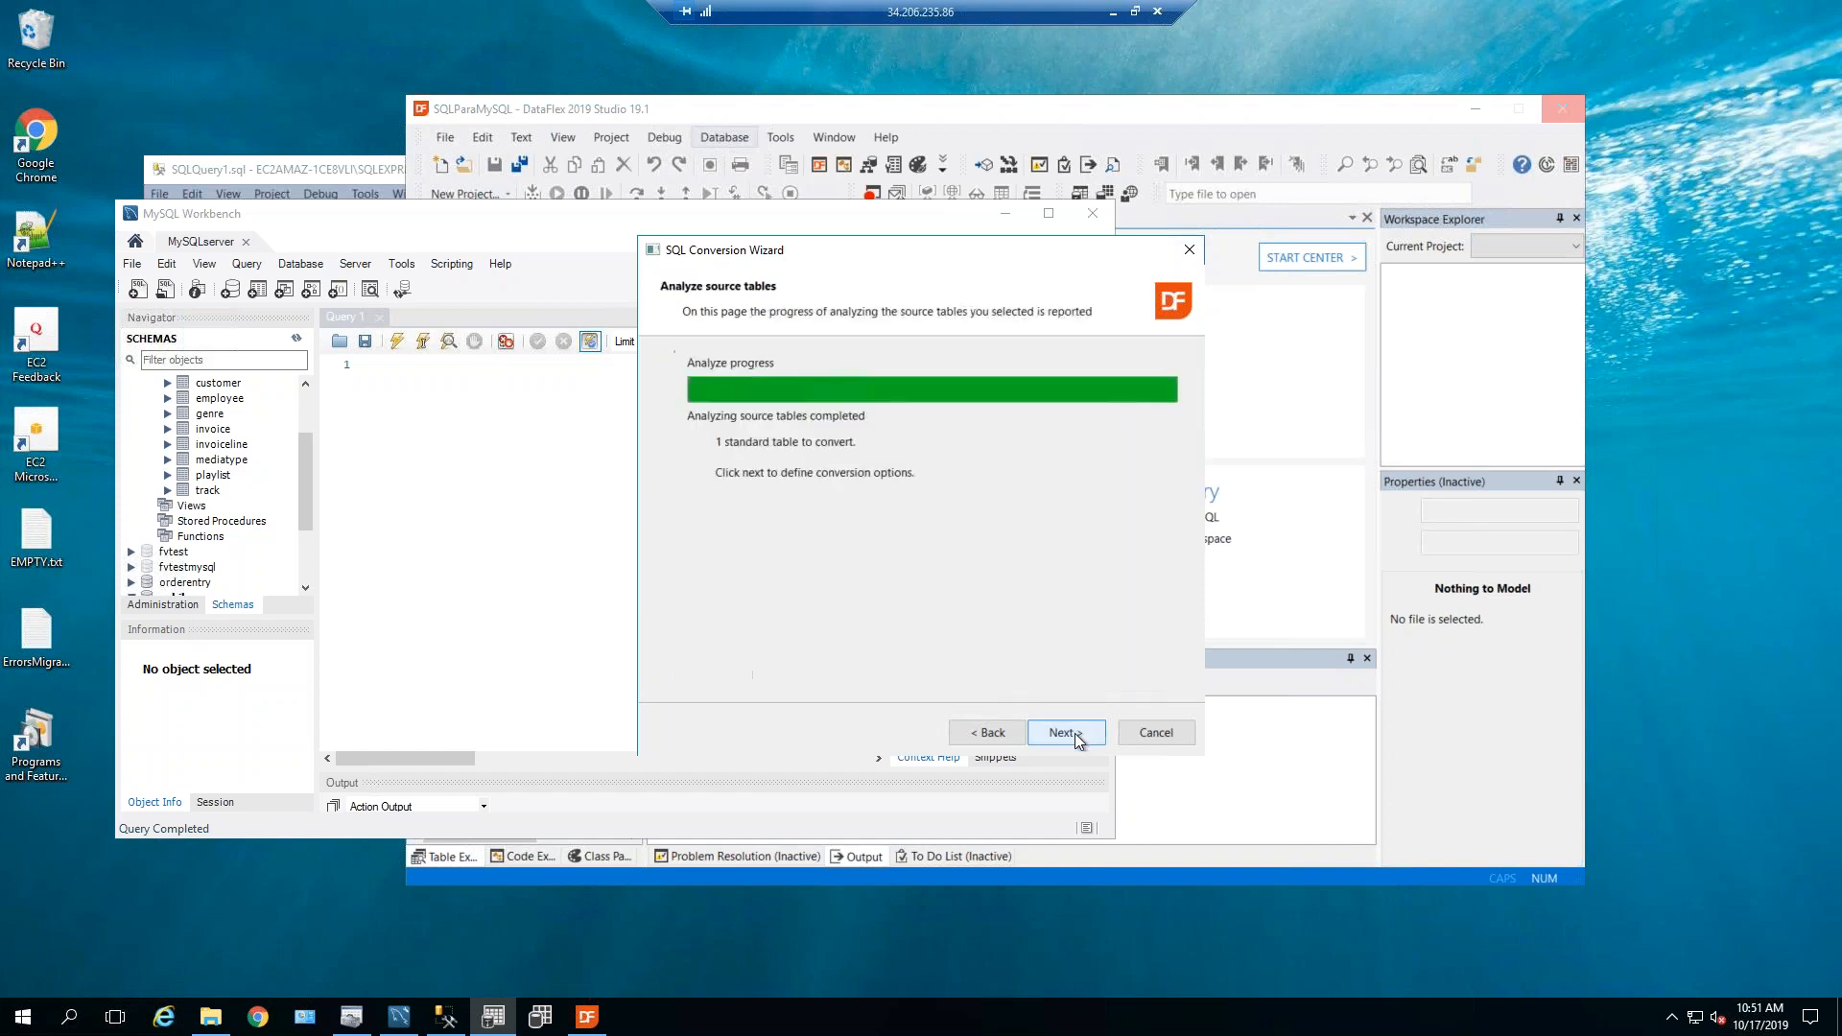
click(1076, 737)
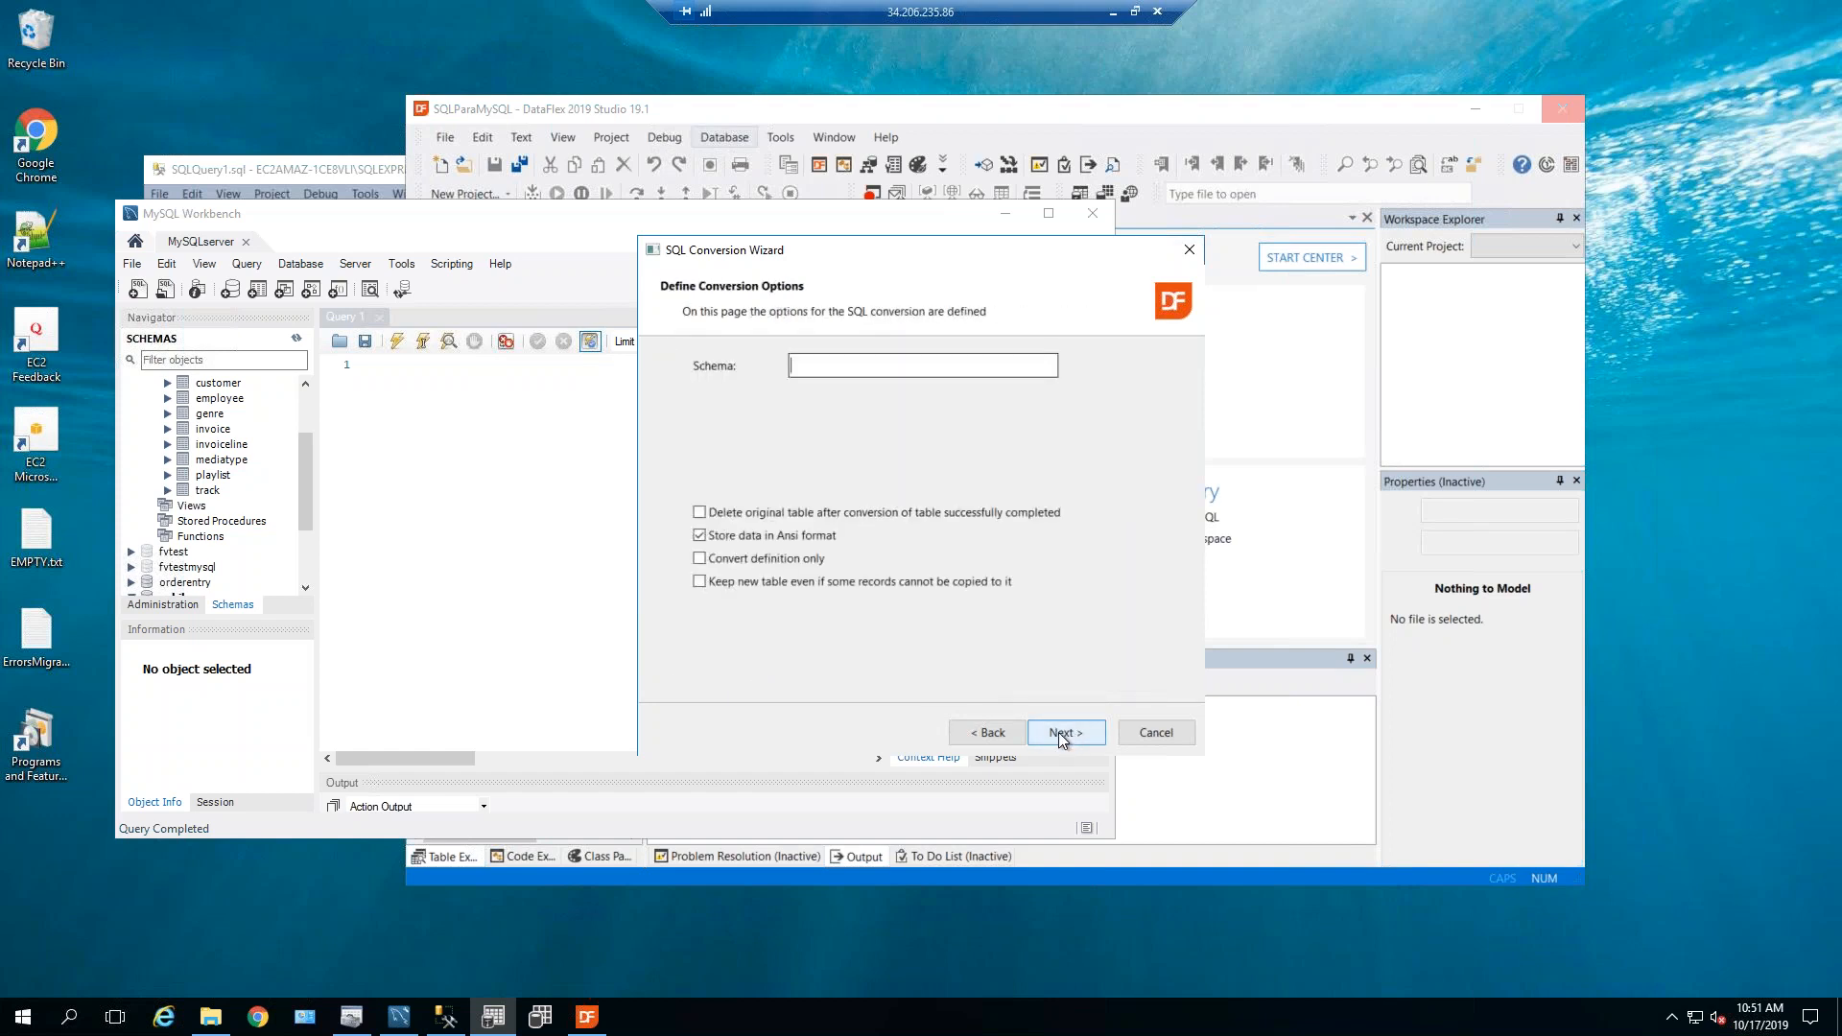
click(1061, 734)
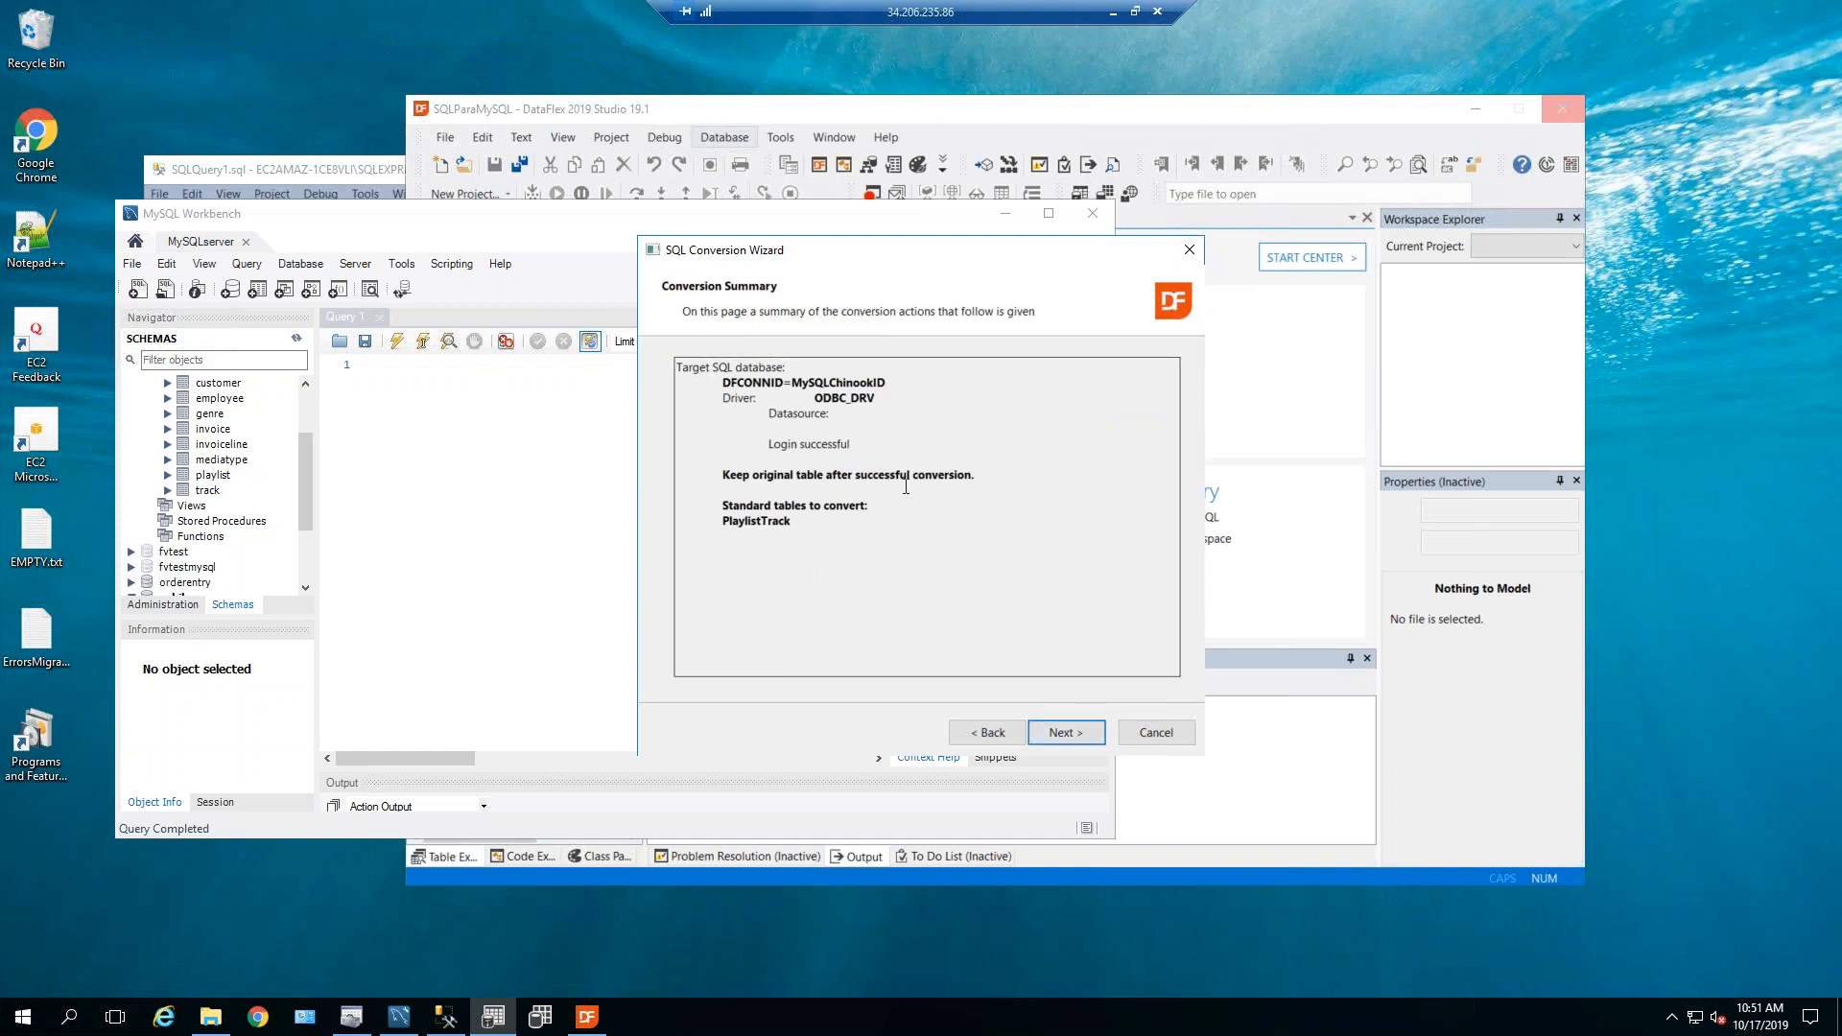
click(1060, 733)
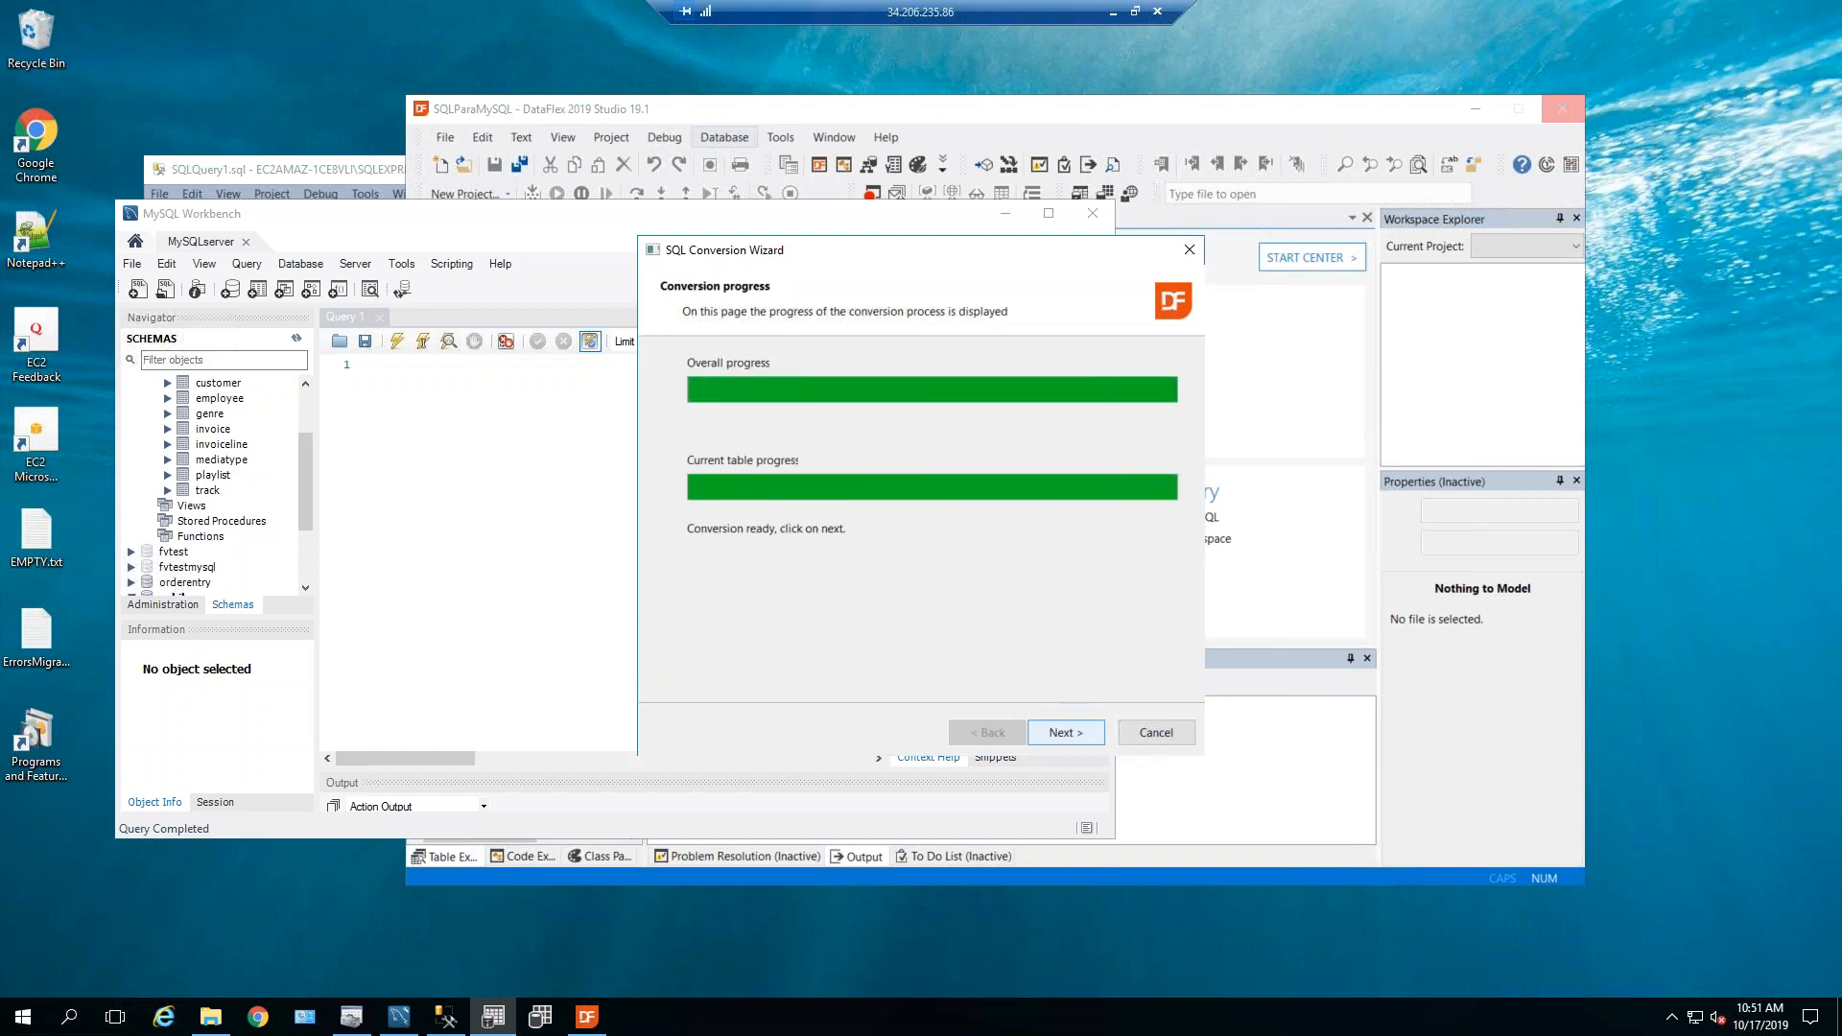
key(Return)
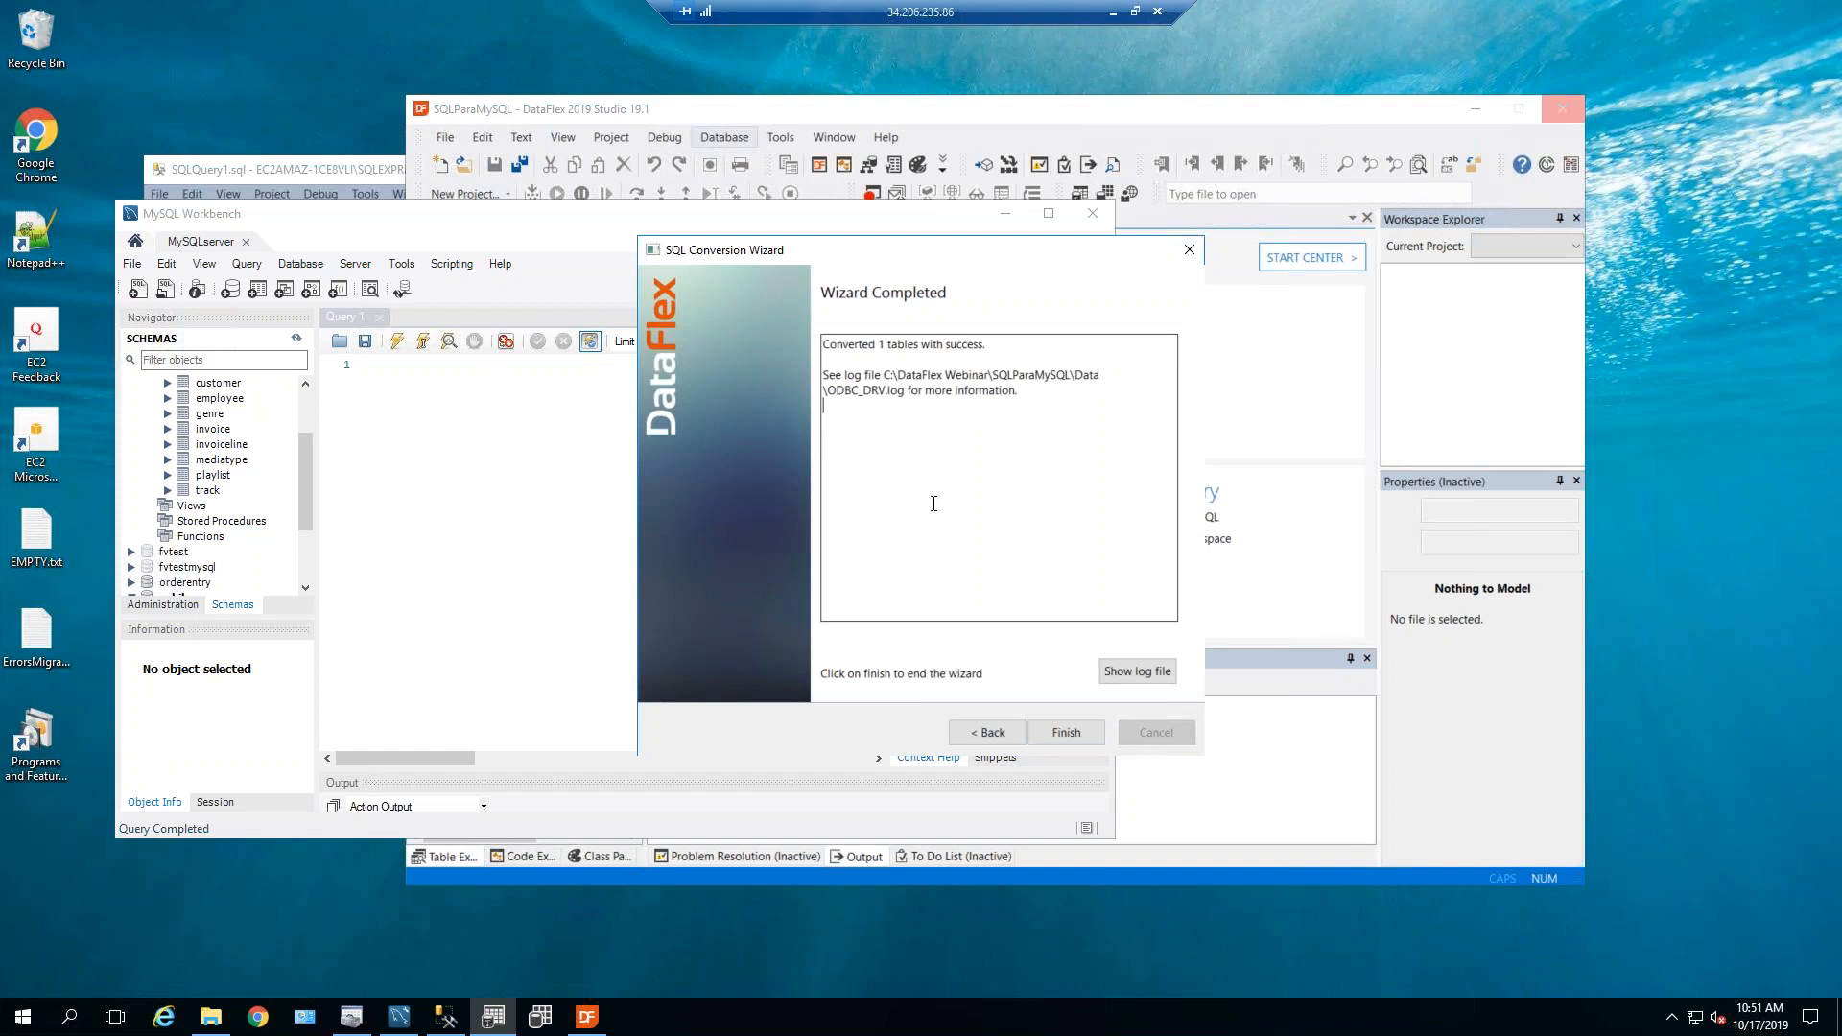
click(1067, 733)
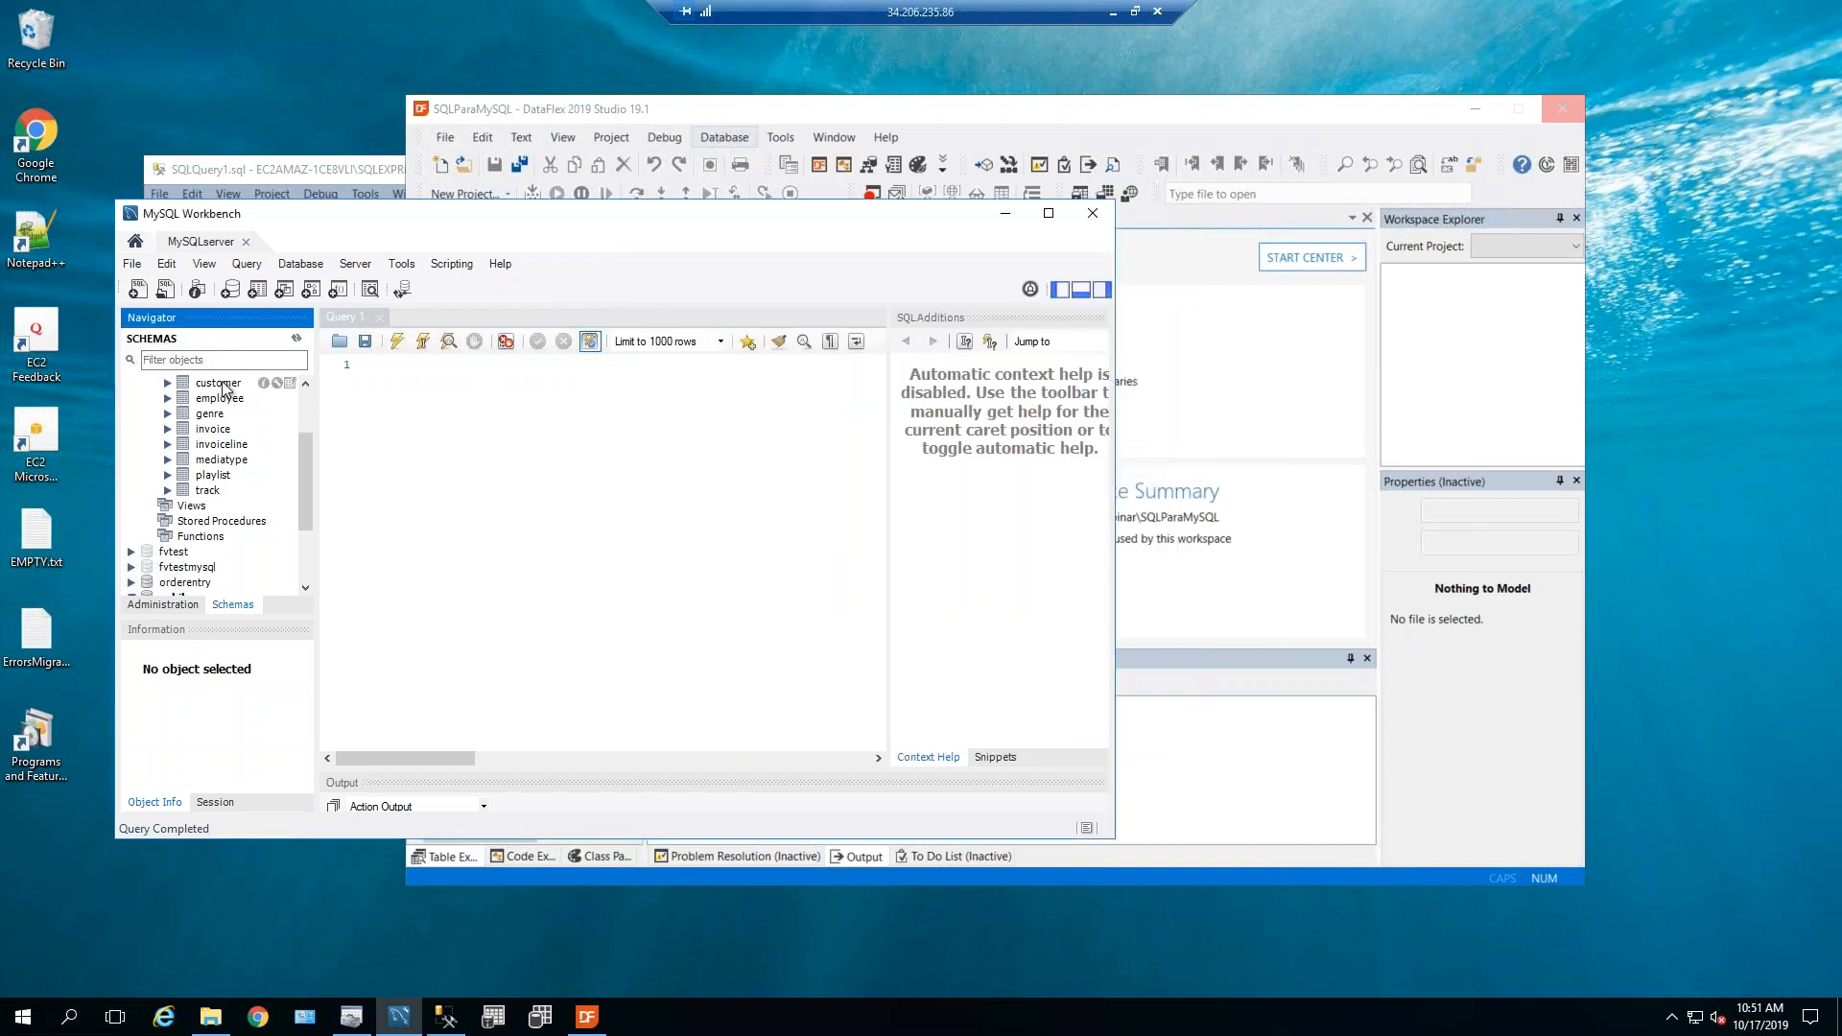
Refresh the chinookfrommssql schema and expand the recreated playlisttrack table.
mouse_move(309, 470)
mouse_down()
mouse_move(306, 420)
mouse_move(308, 486)
mouse_up()
right_click(178, 384)
click(277, 641)
click(223, 523)
click(167, 521)
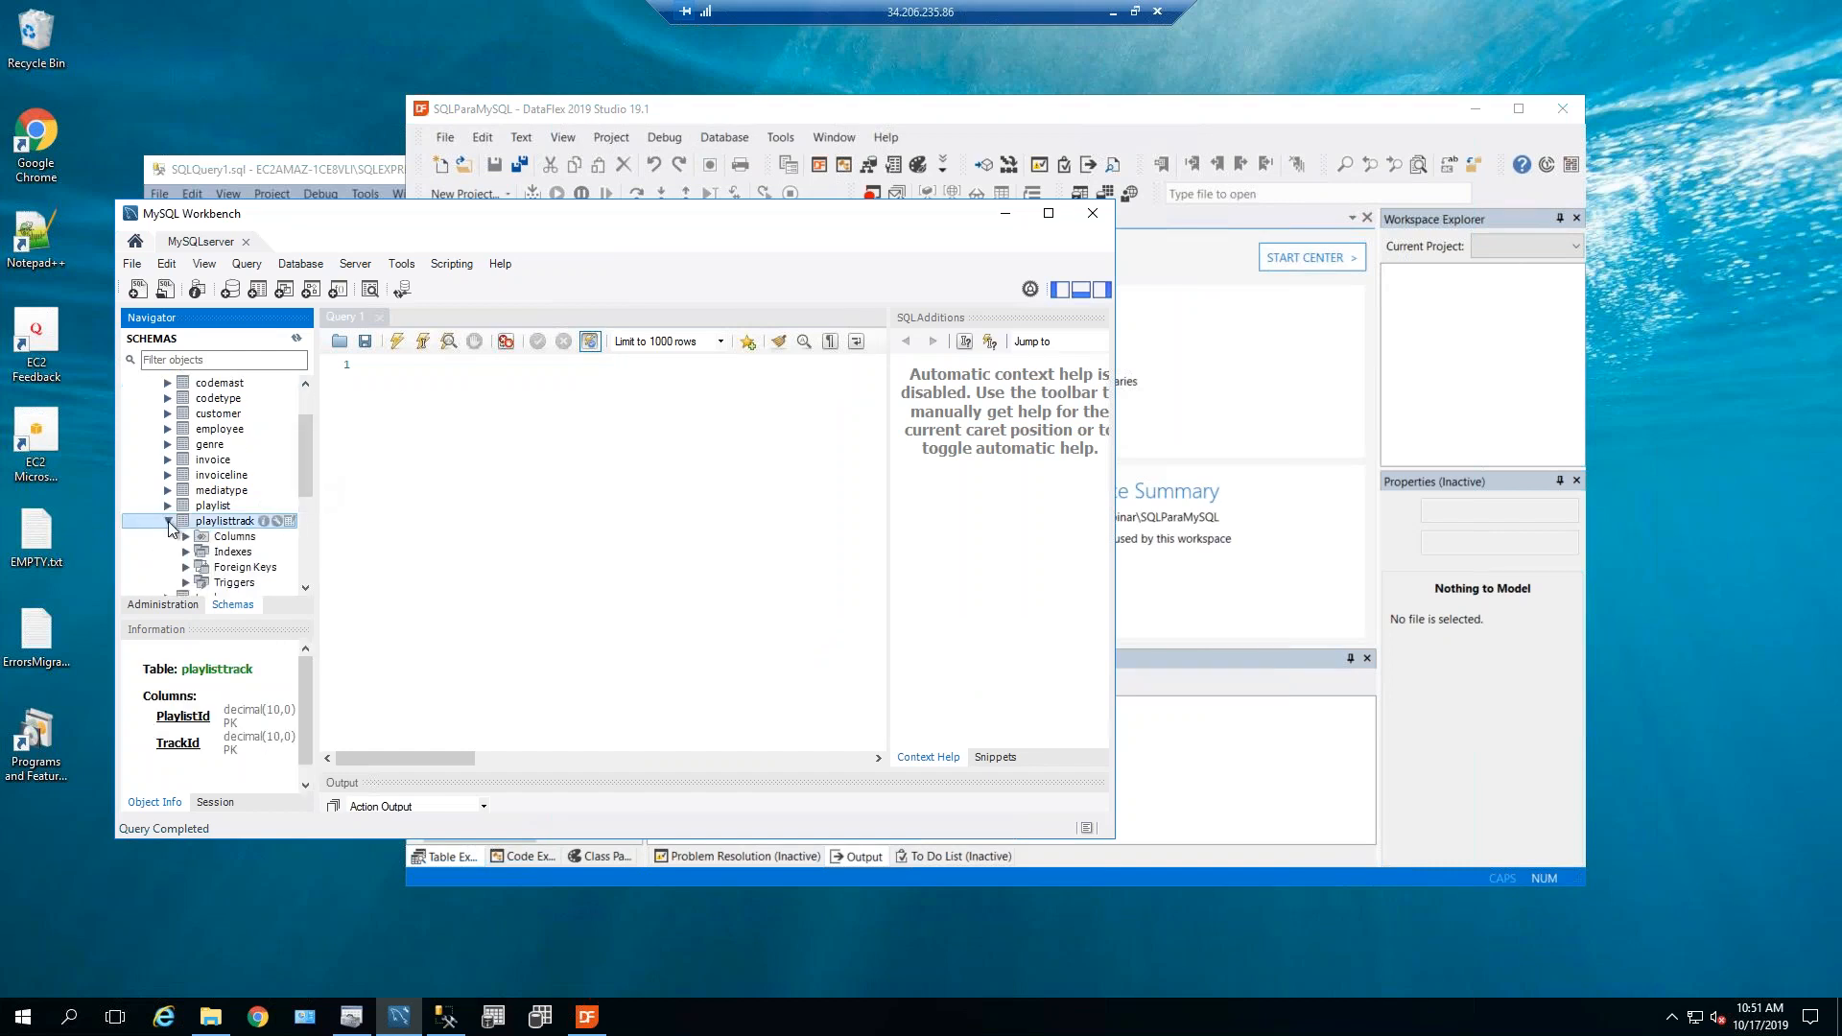
Inspect indexes PlaylistTrack001 on PlaylistId/TrackId and non-unique PlaylistTrack002 on TrackId.
double_click(197, 553)
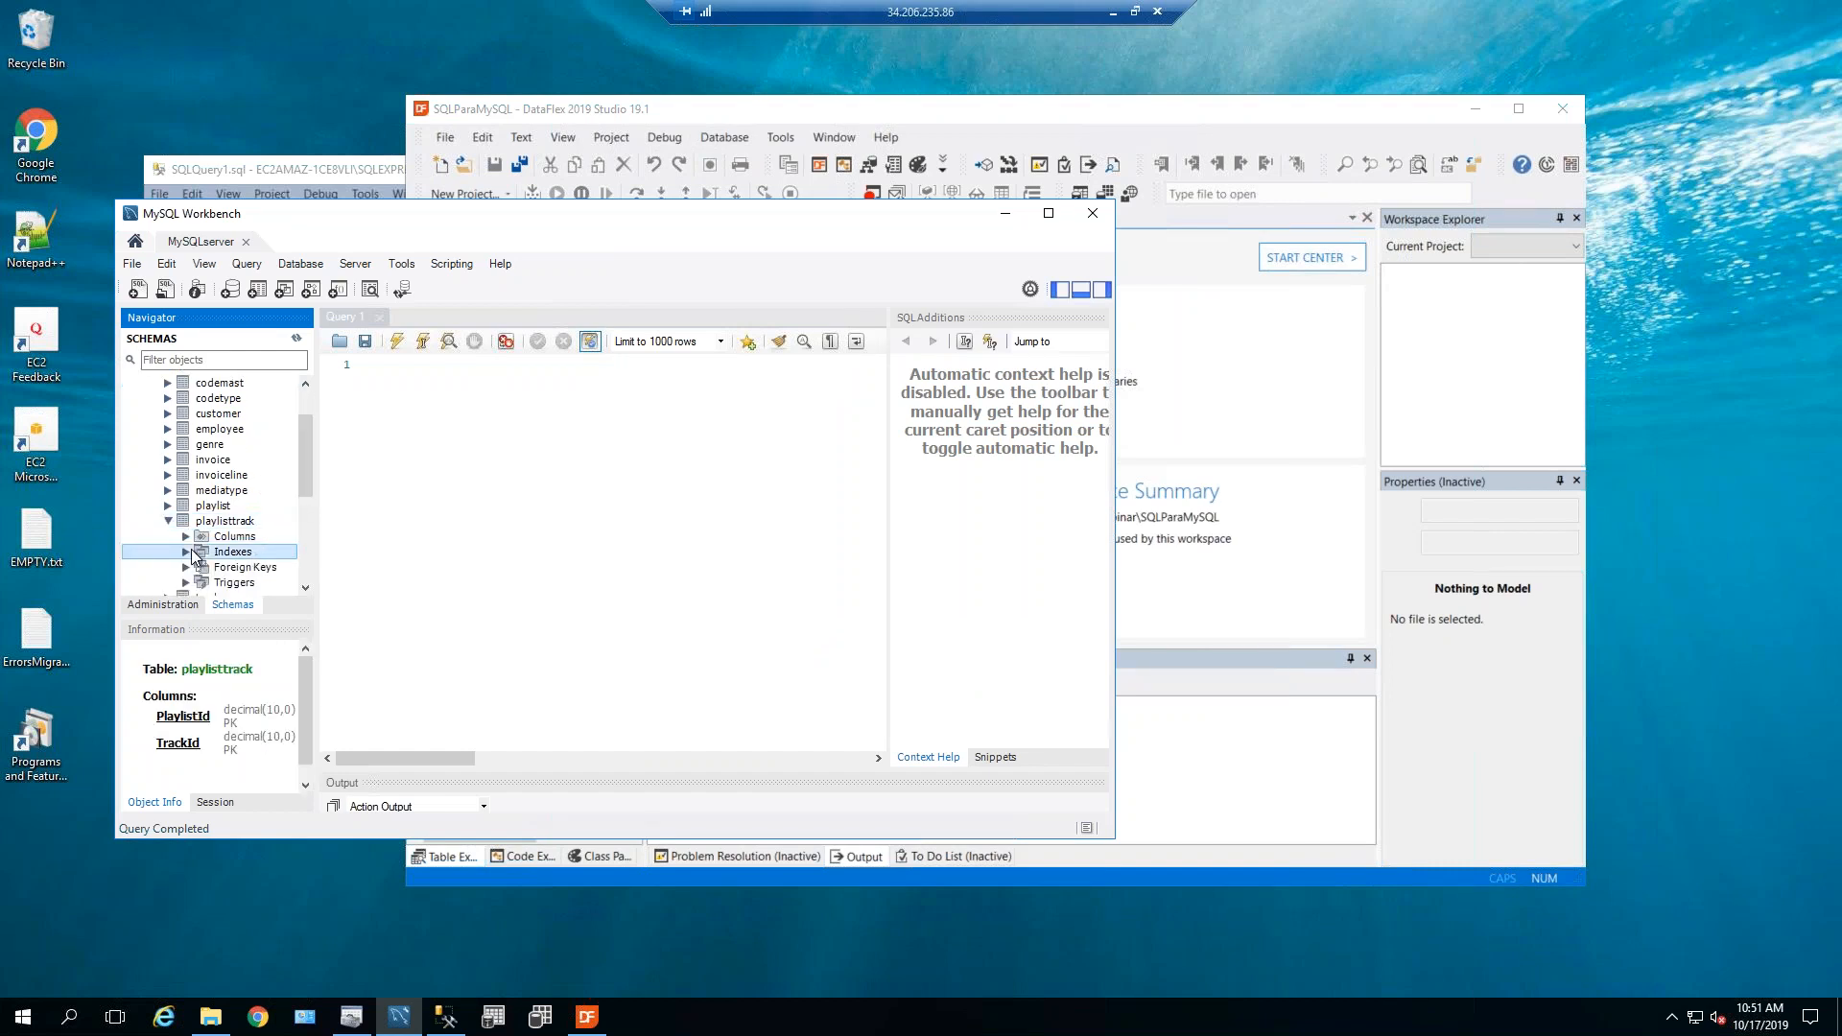
drag(303, 464, 305, 483)
click(263, 509)
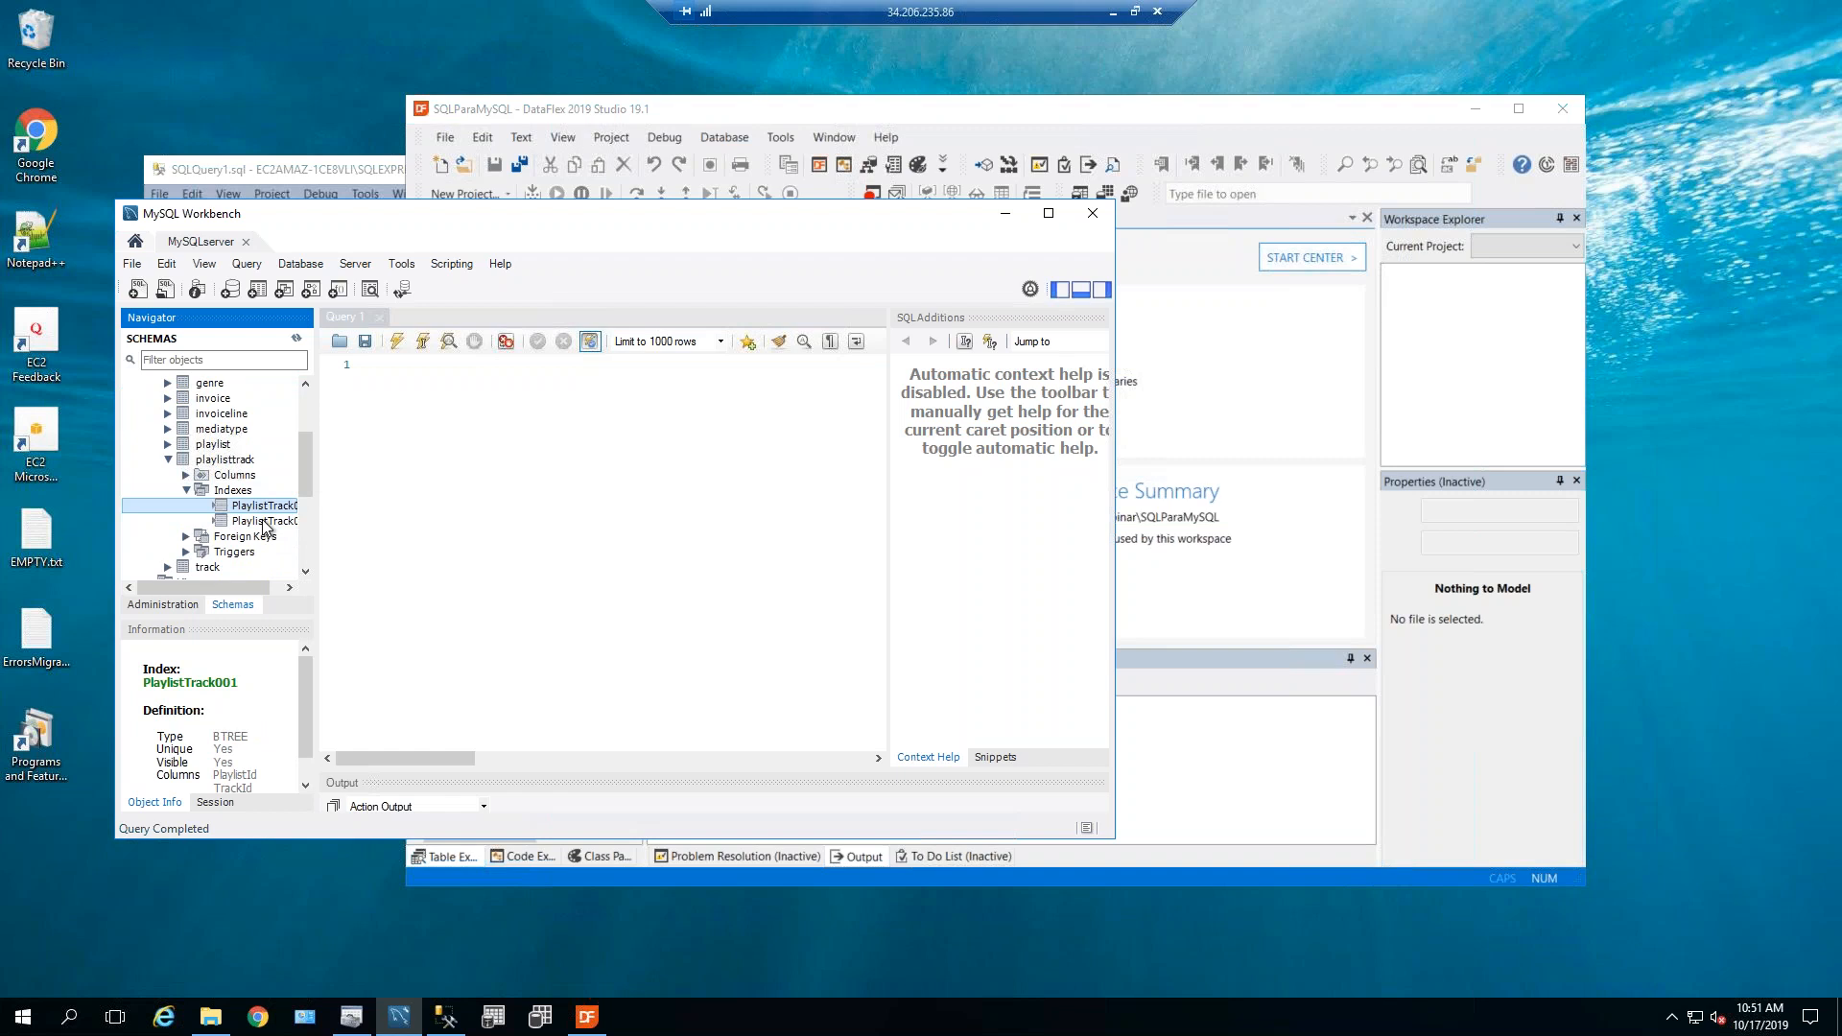
click(266, 523)
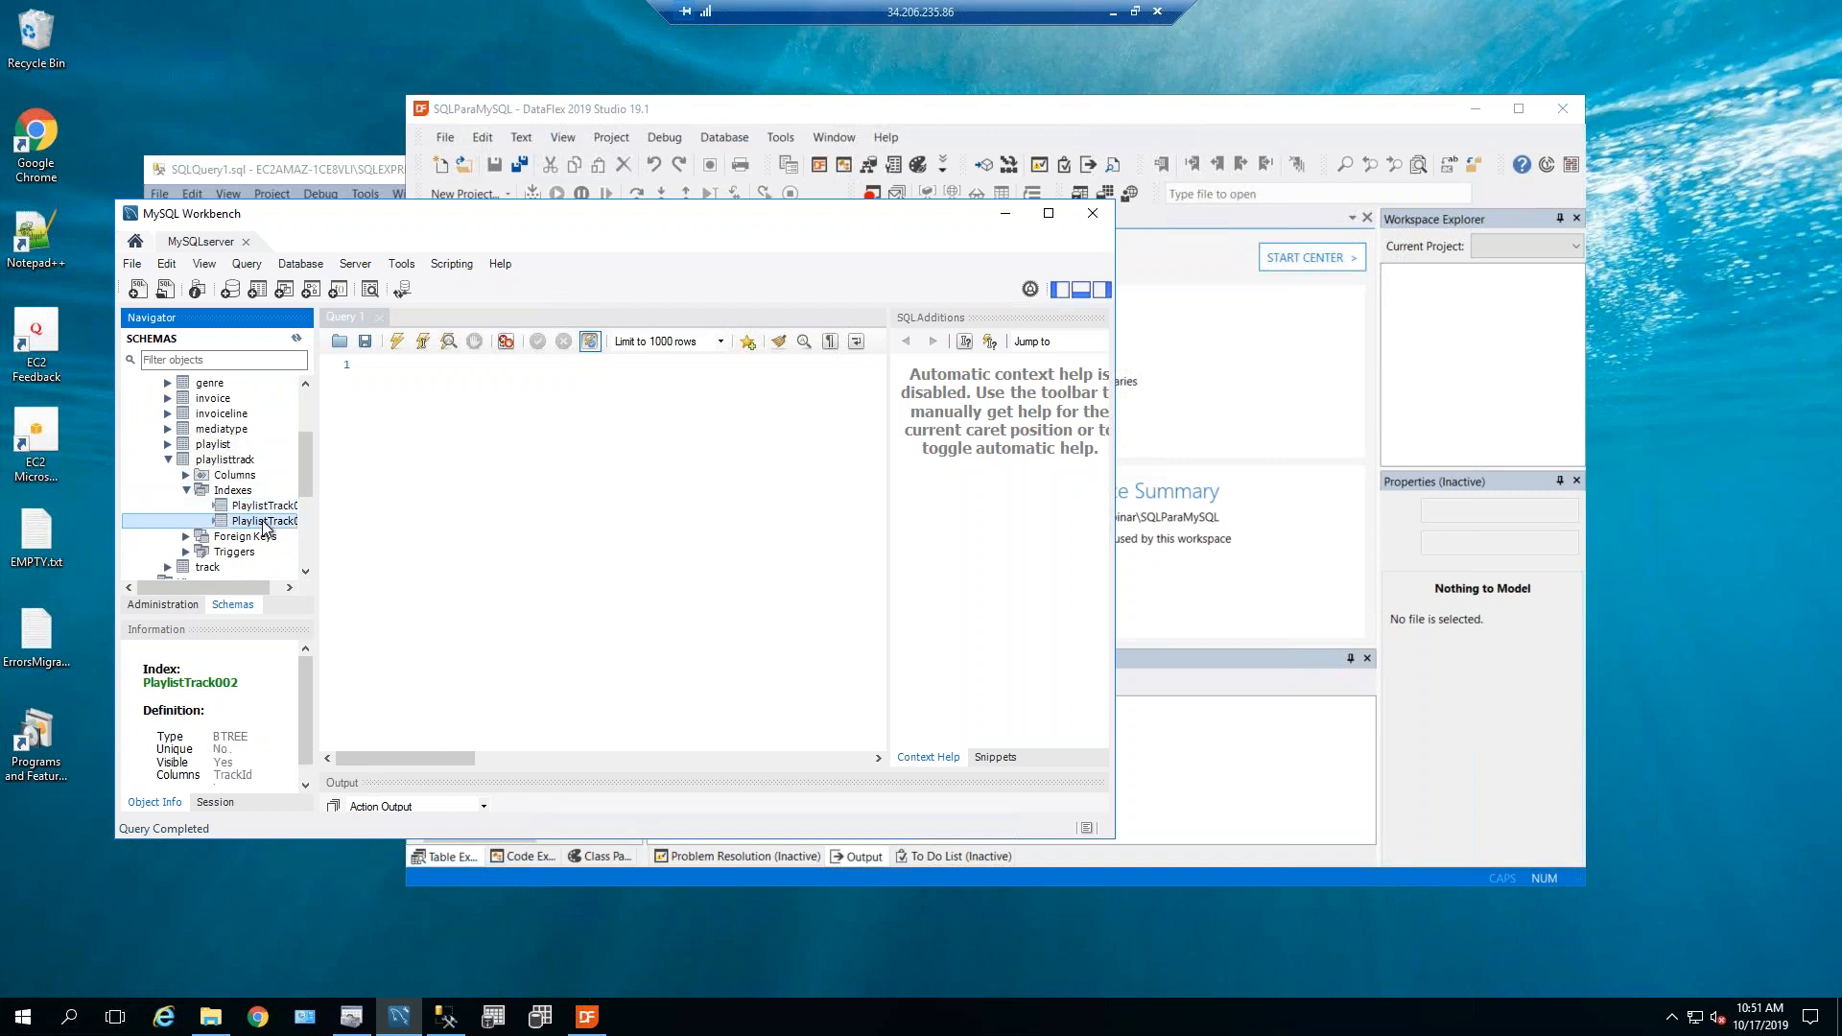
click(187, 490)
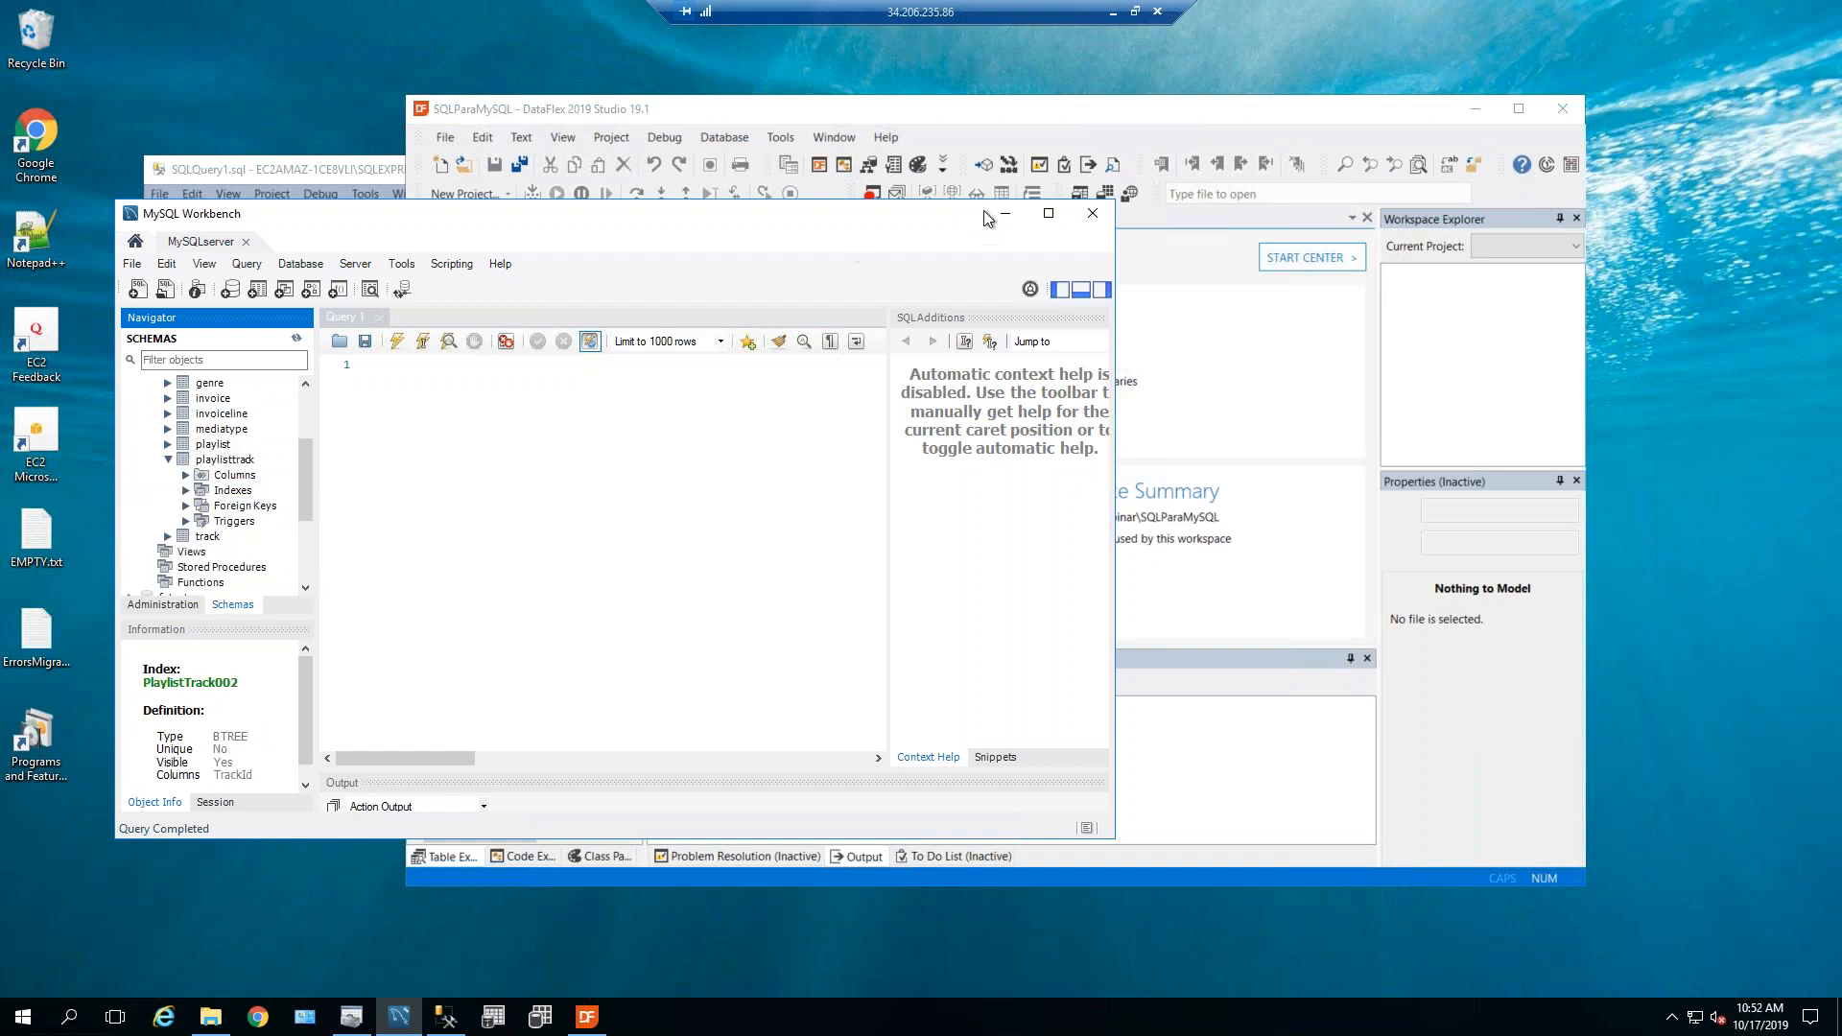
Open the ODBC_DRV PlaylistTrack table in the Table Editor from Table Explorer.
click(1132, 117)
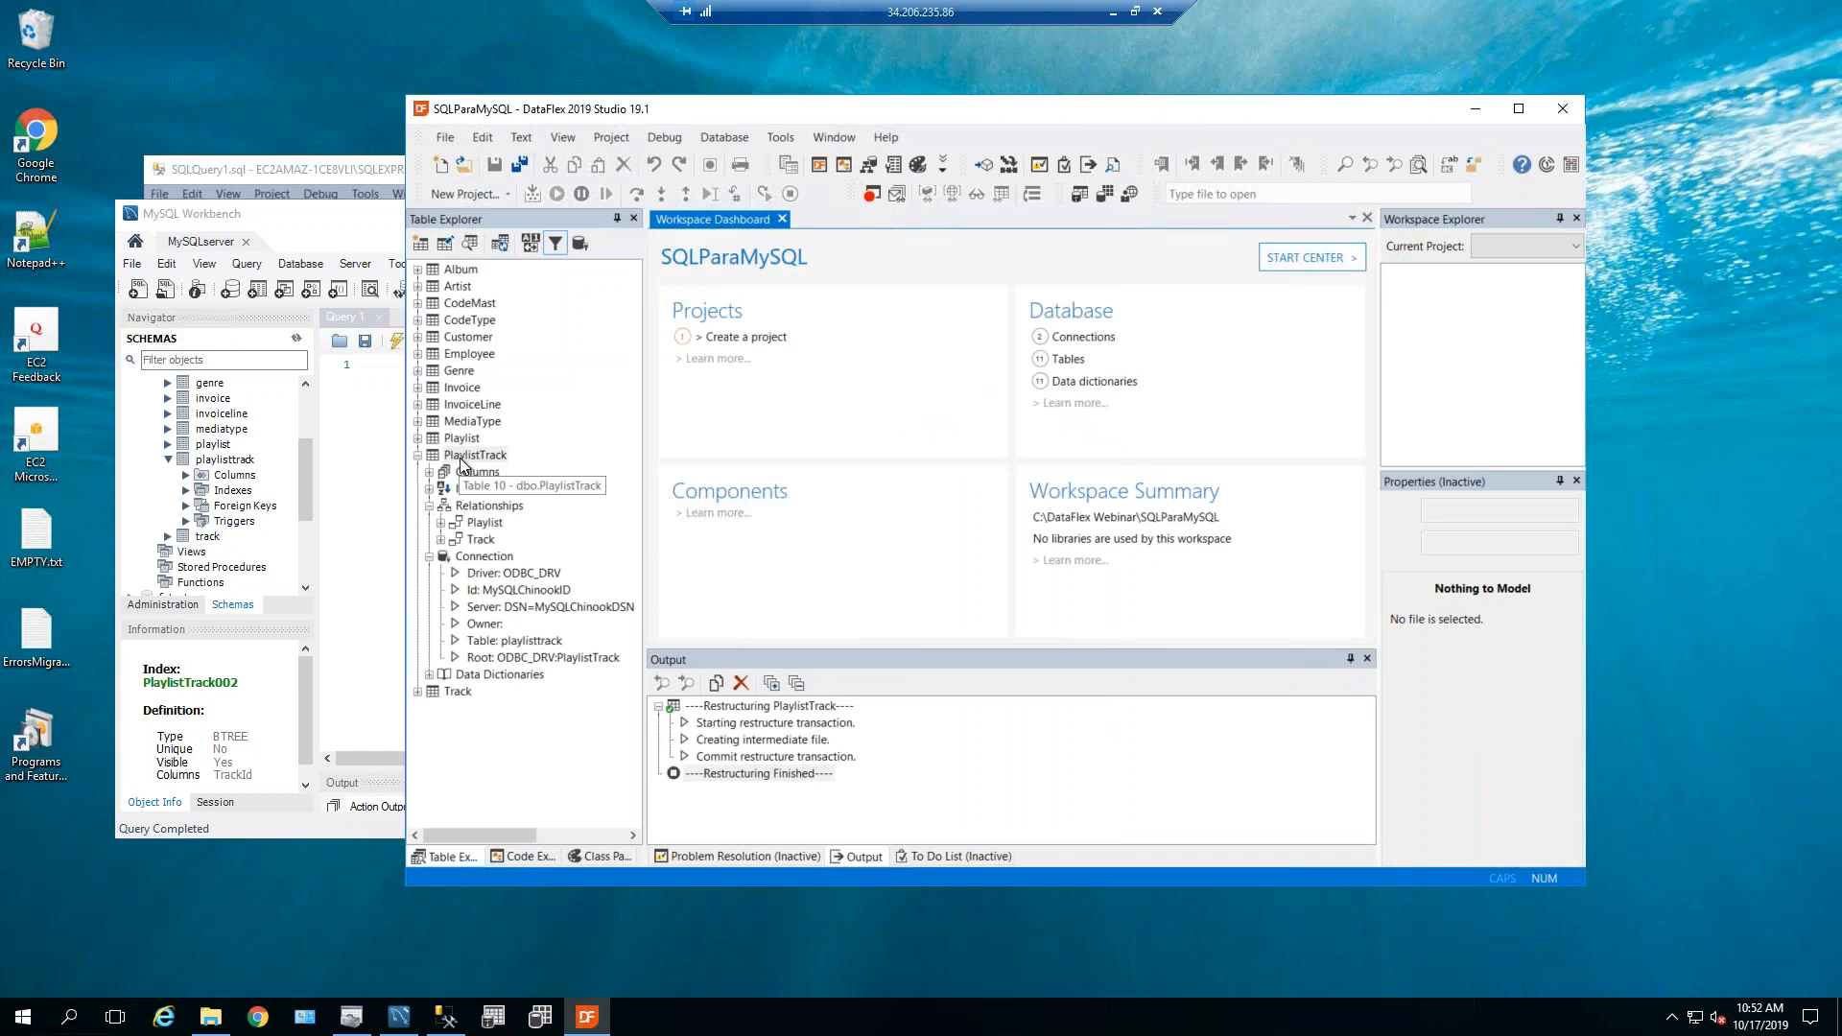
click(460, 456)
click(518, 574)
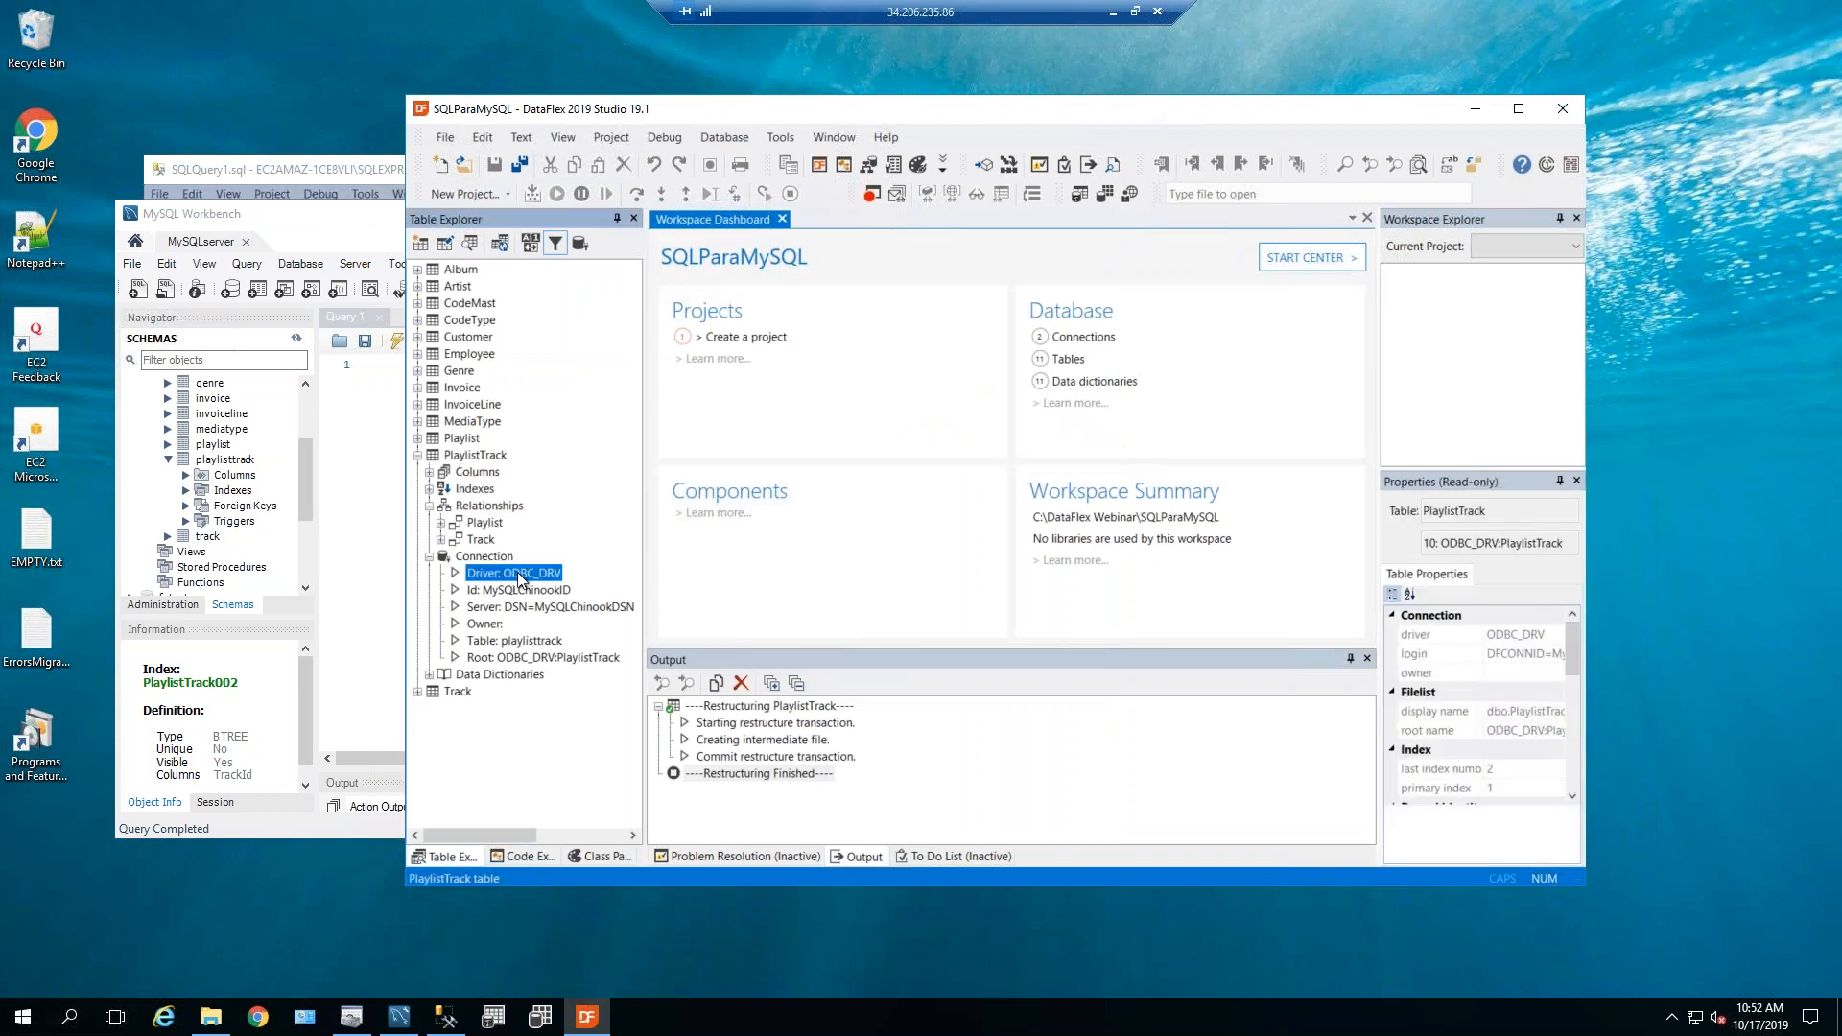
click(469, 458)
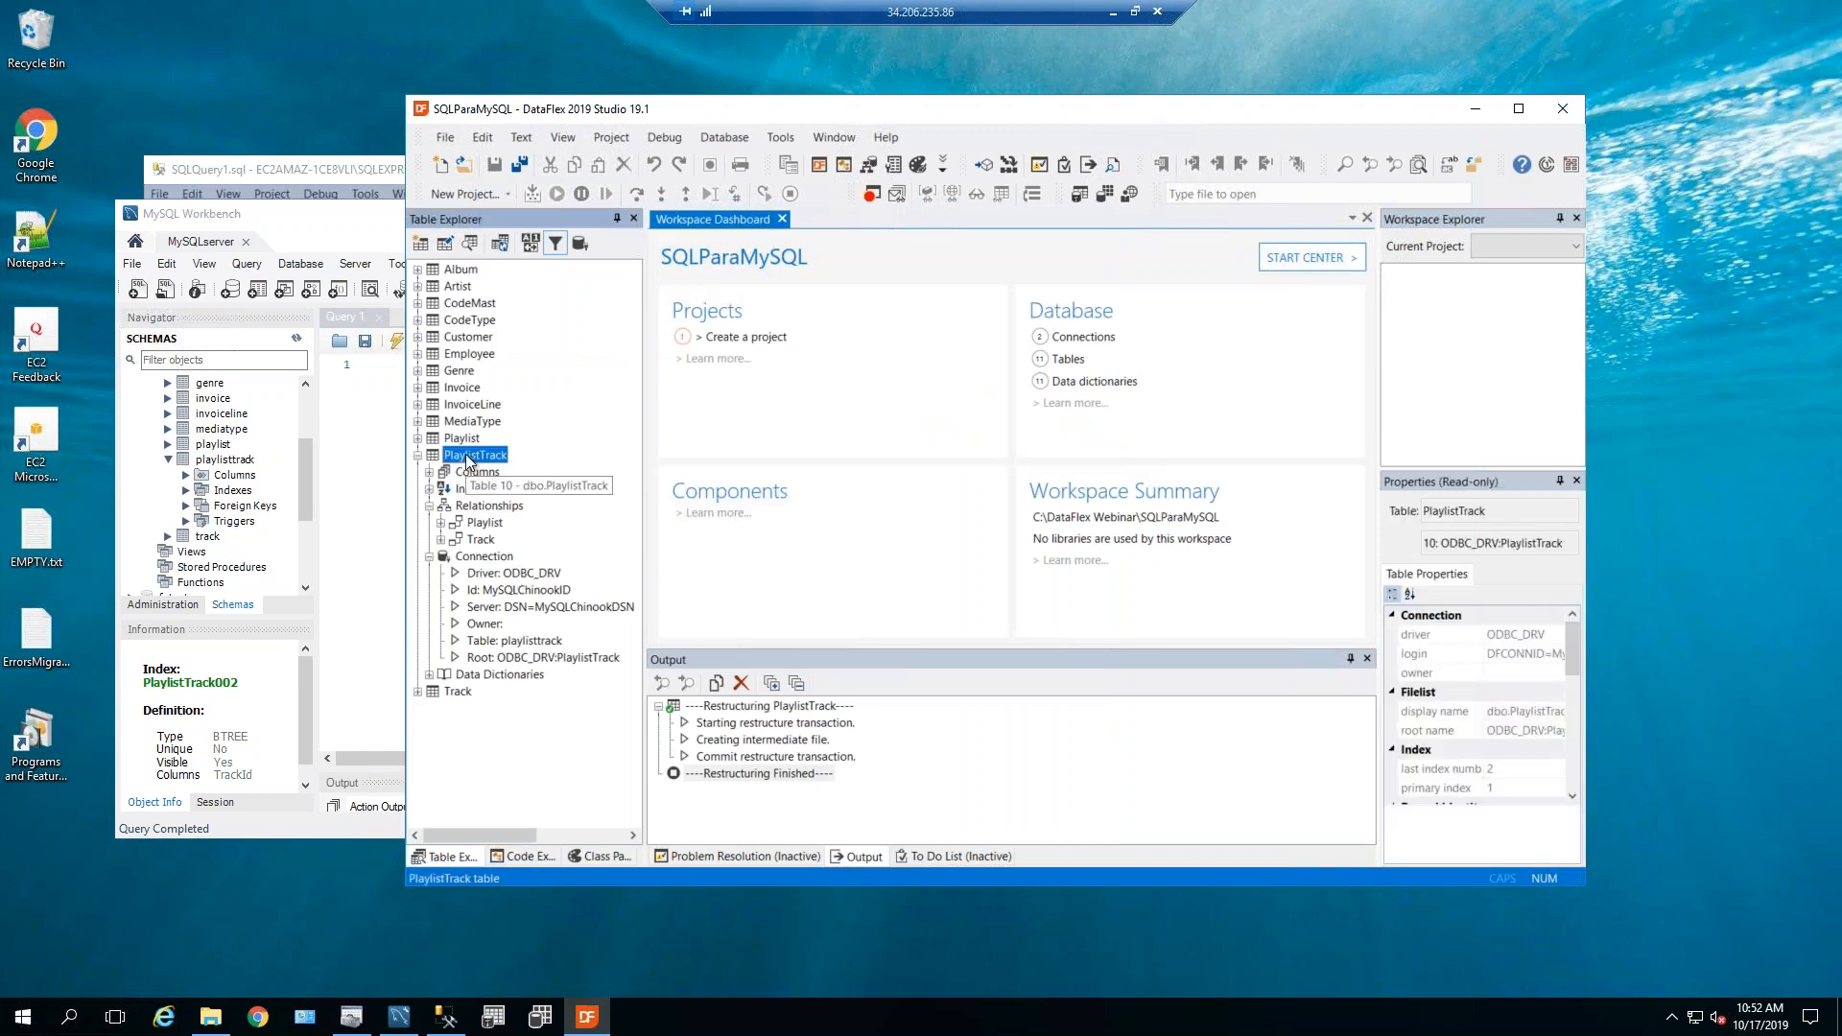
double_click(469, 456)
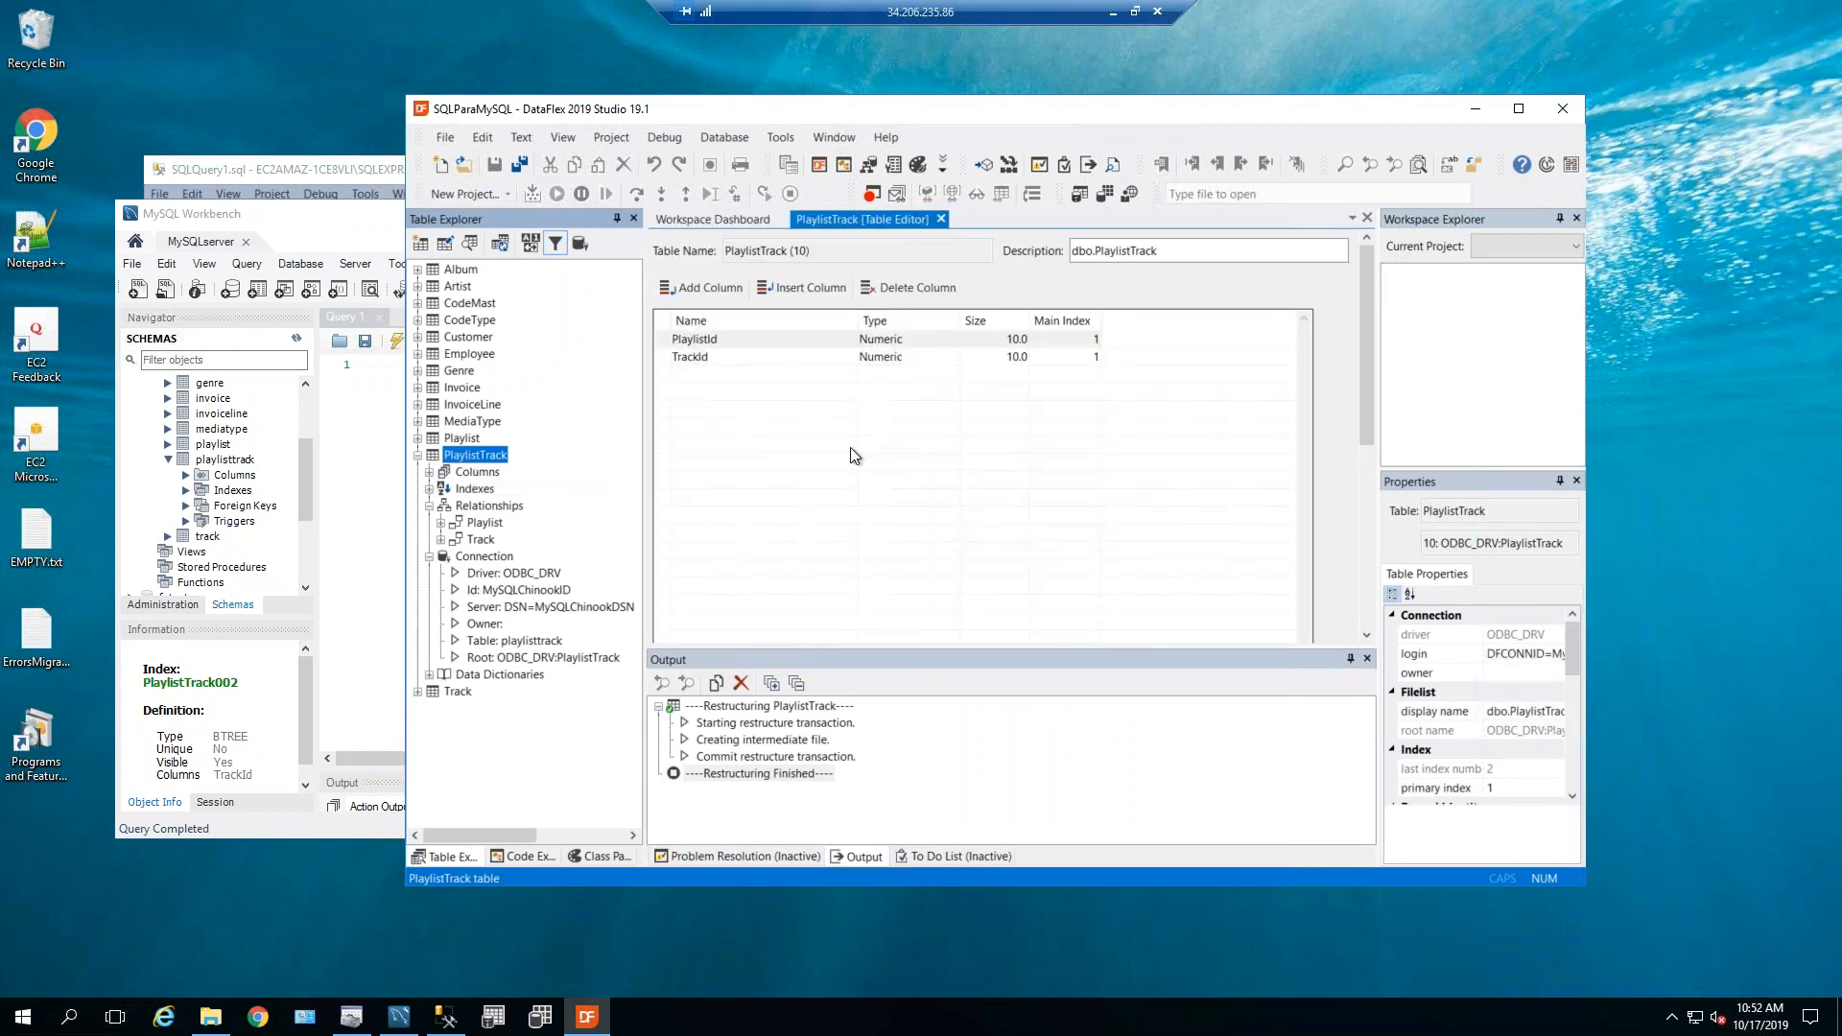
Review Index 2 and unique Index 1 PlaylistTrack001 on PlaylistId and TrackId, plus connection details.
click(1372, 487)
click(737, 448)
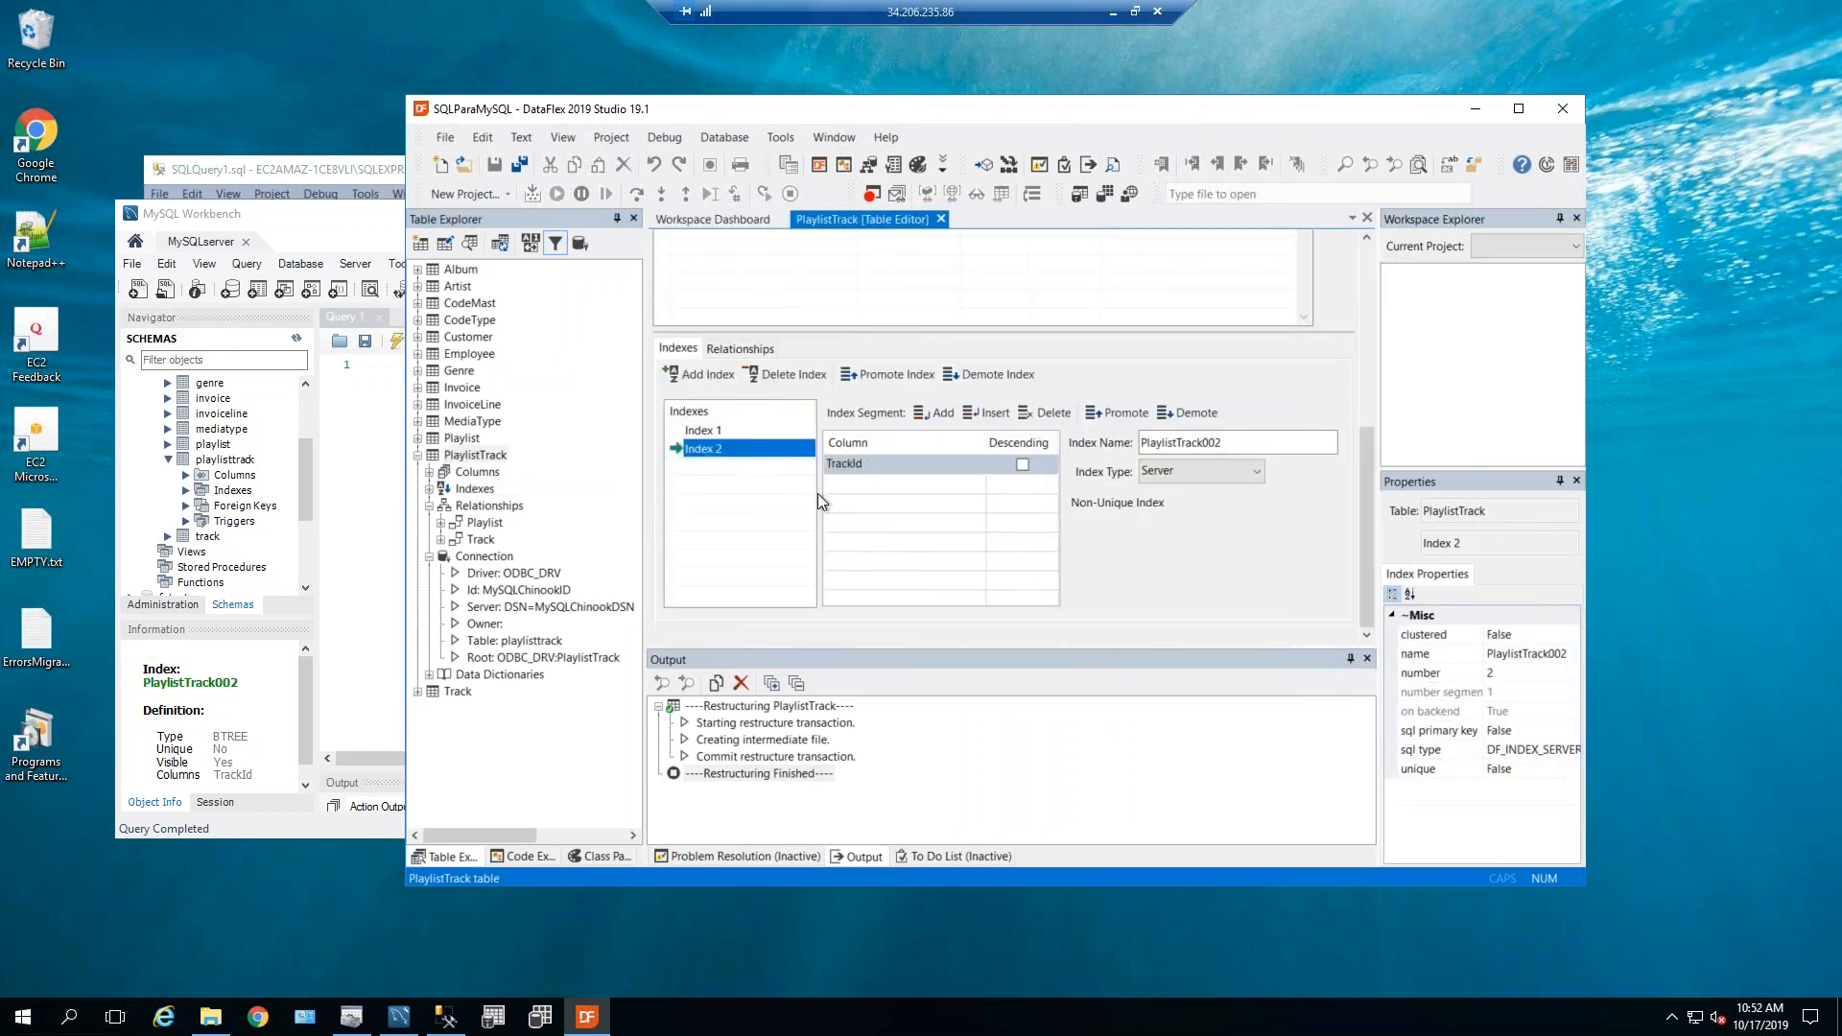
click(731, 434)
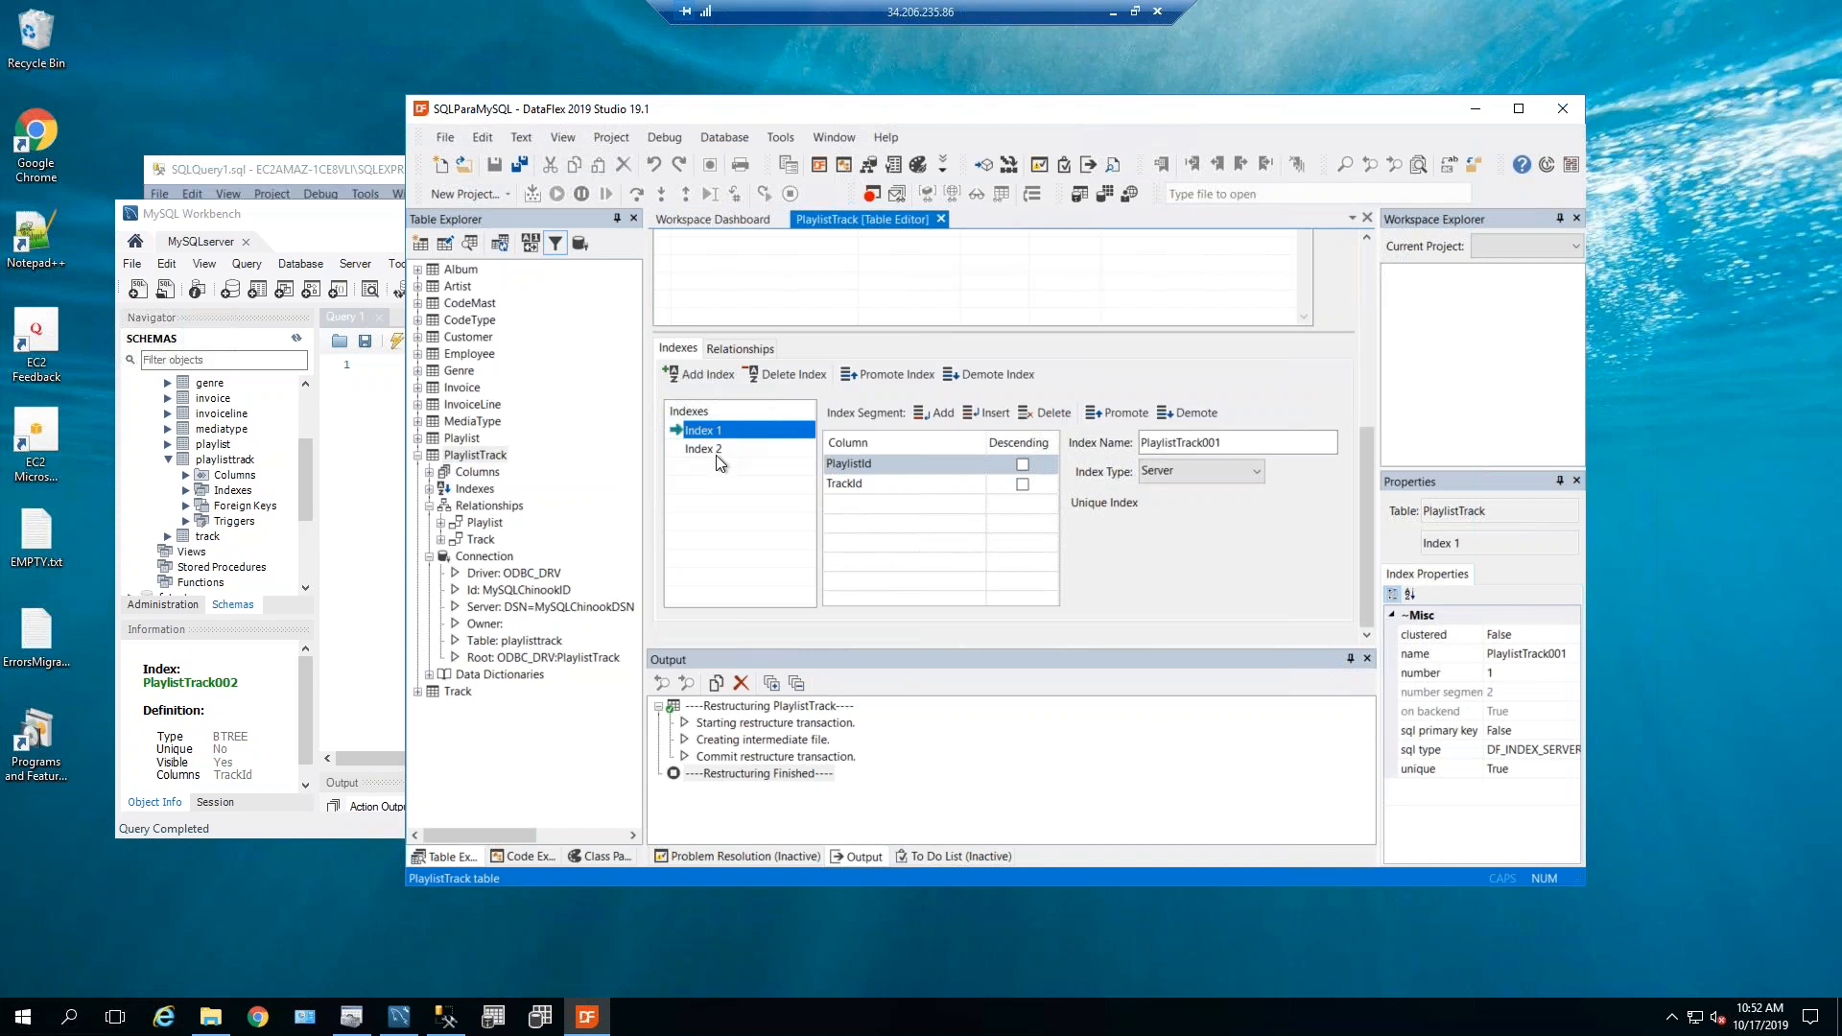
click(485, 560)
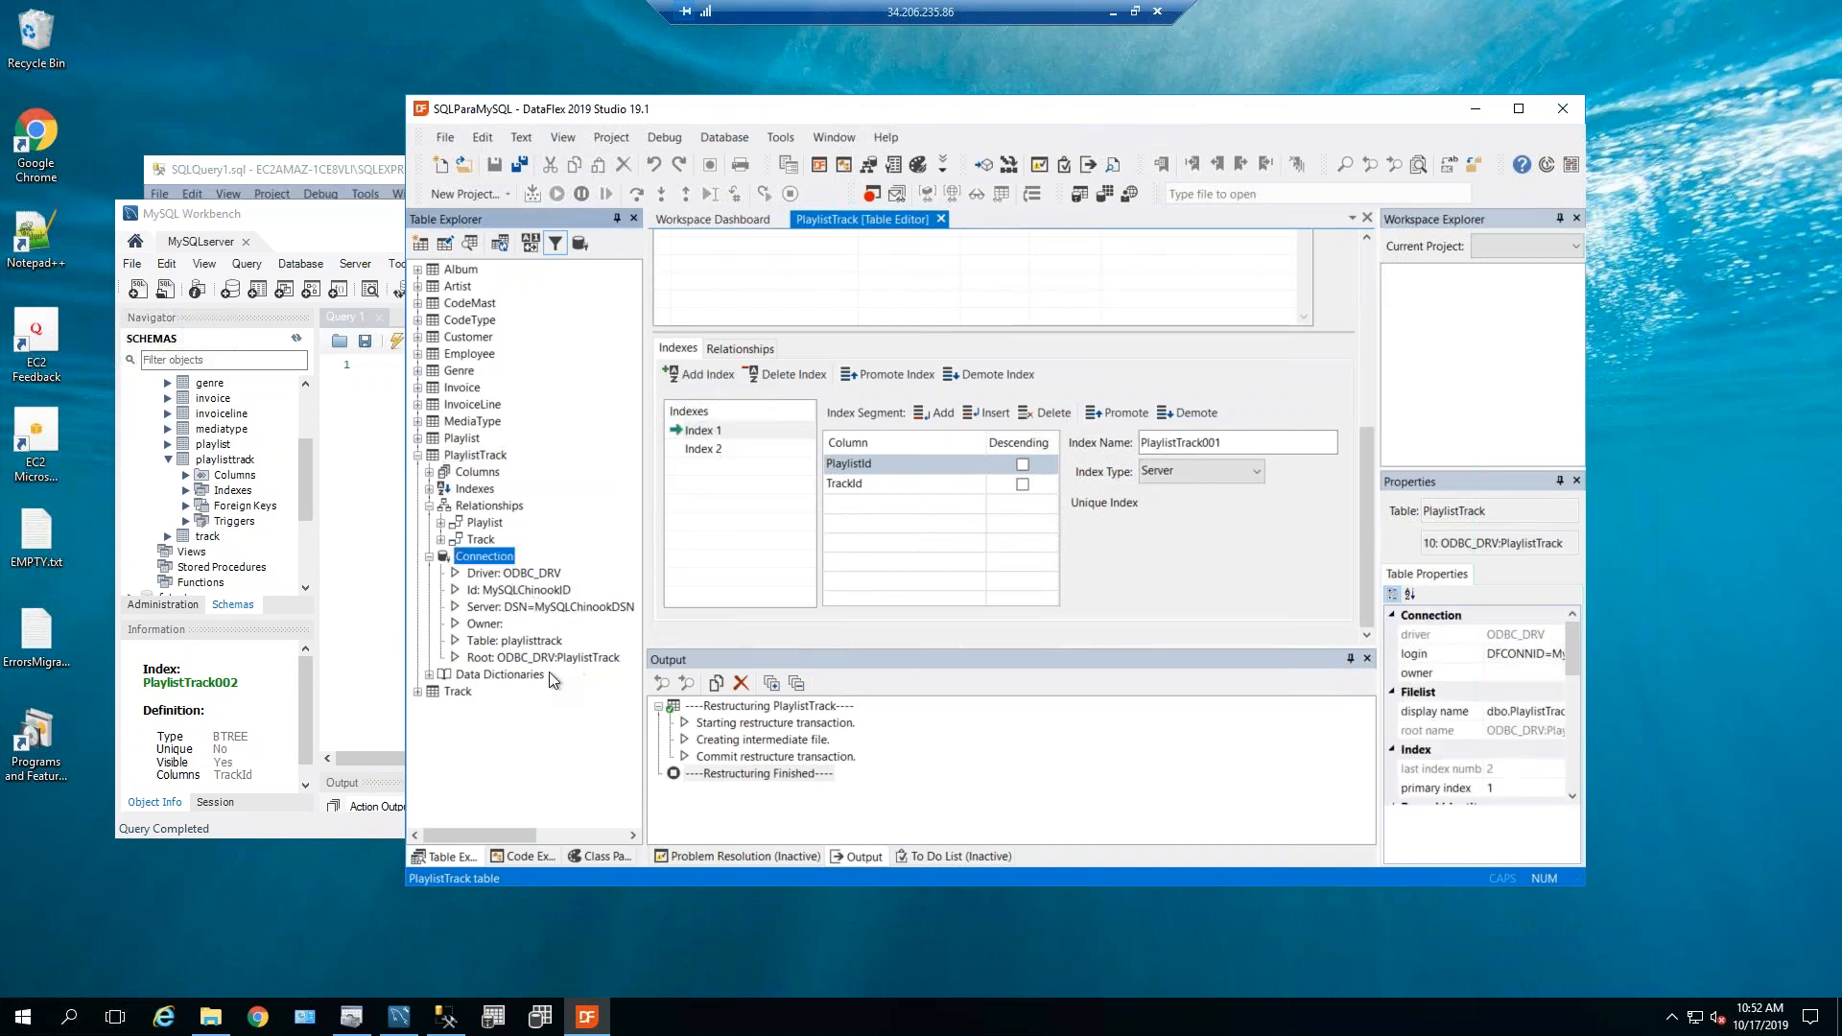
click(430, 557)
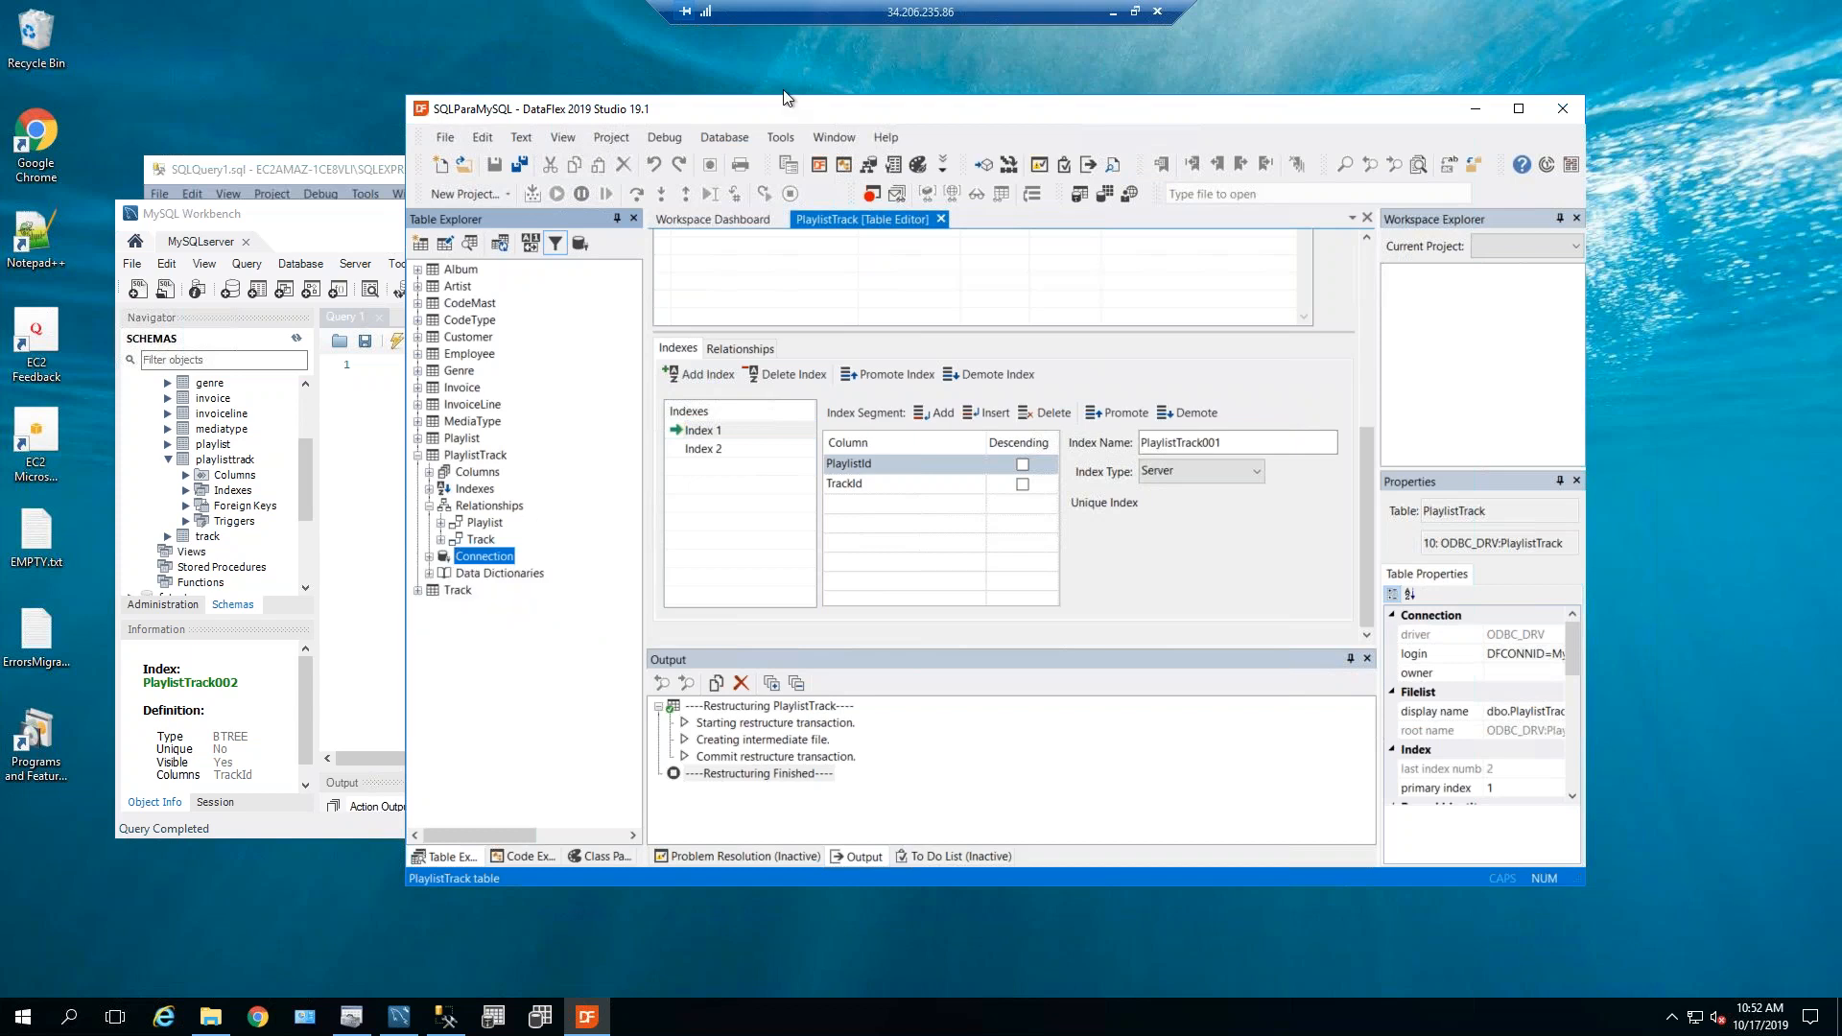
click(781, 144)
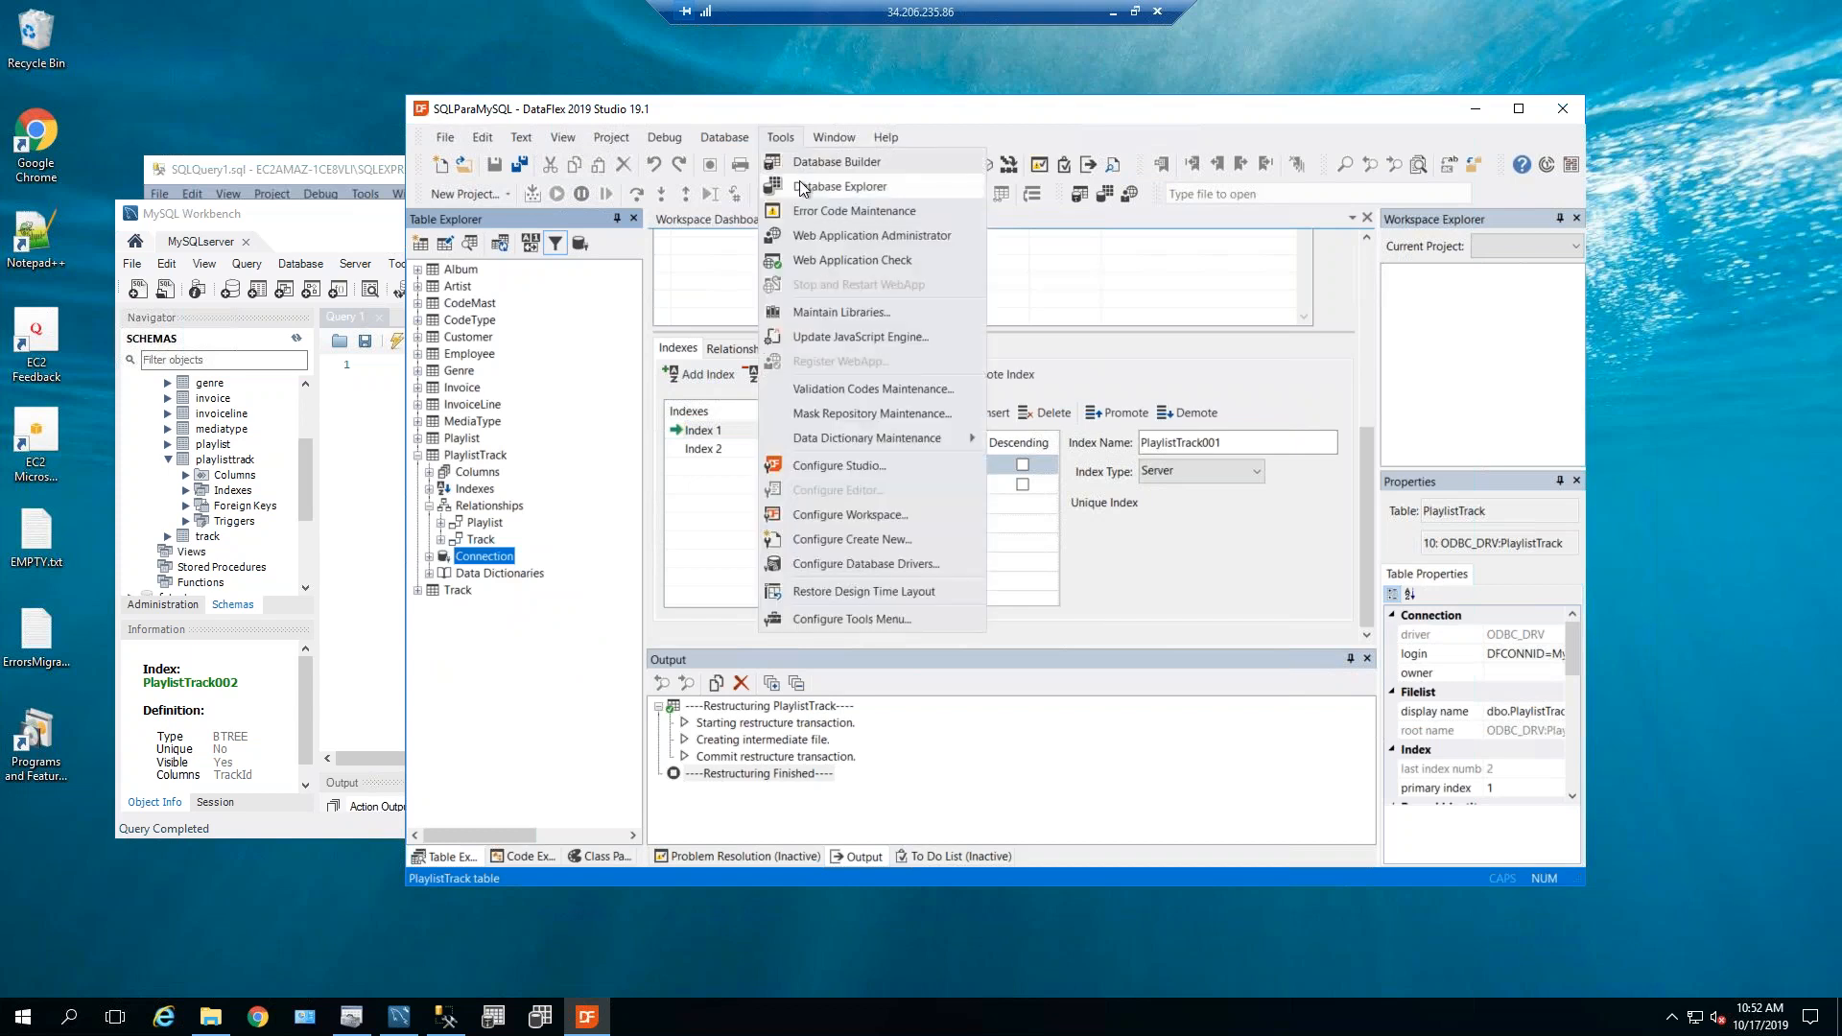
Append 'Testing' to album 7's title, making it 'Facelift Testing', and save the row.
key(Escape)
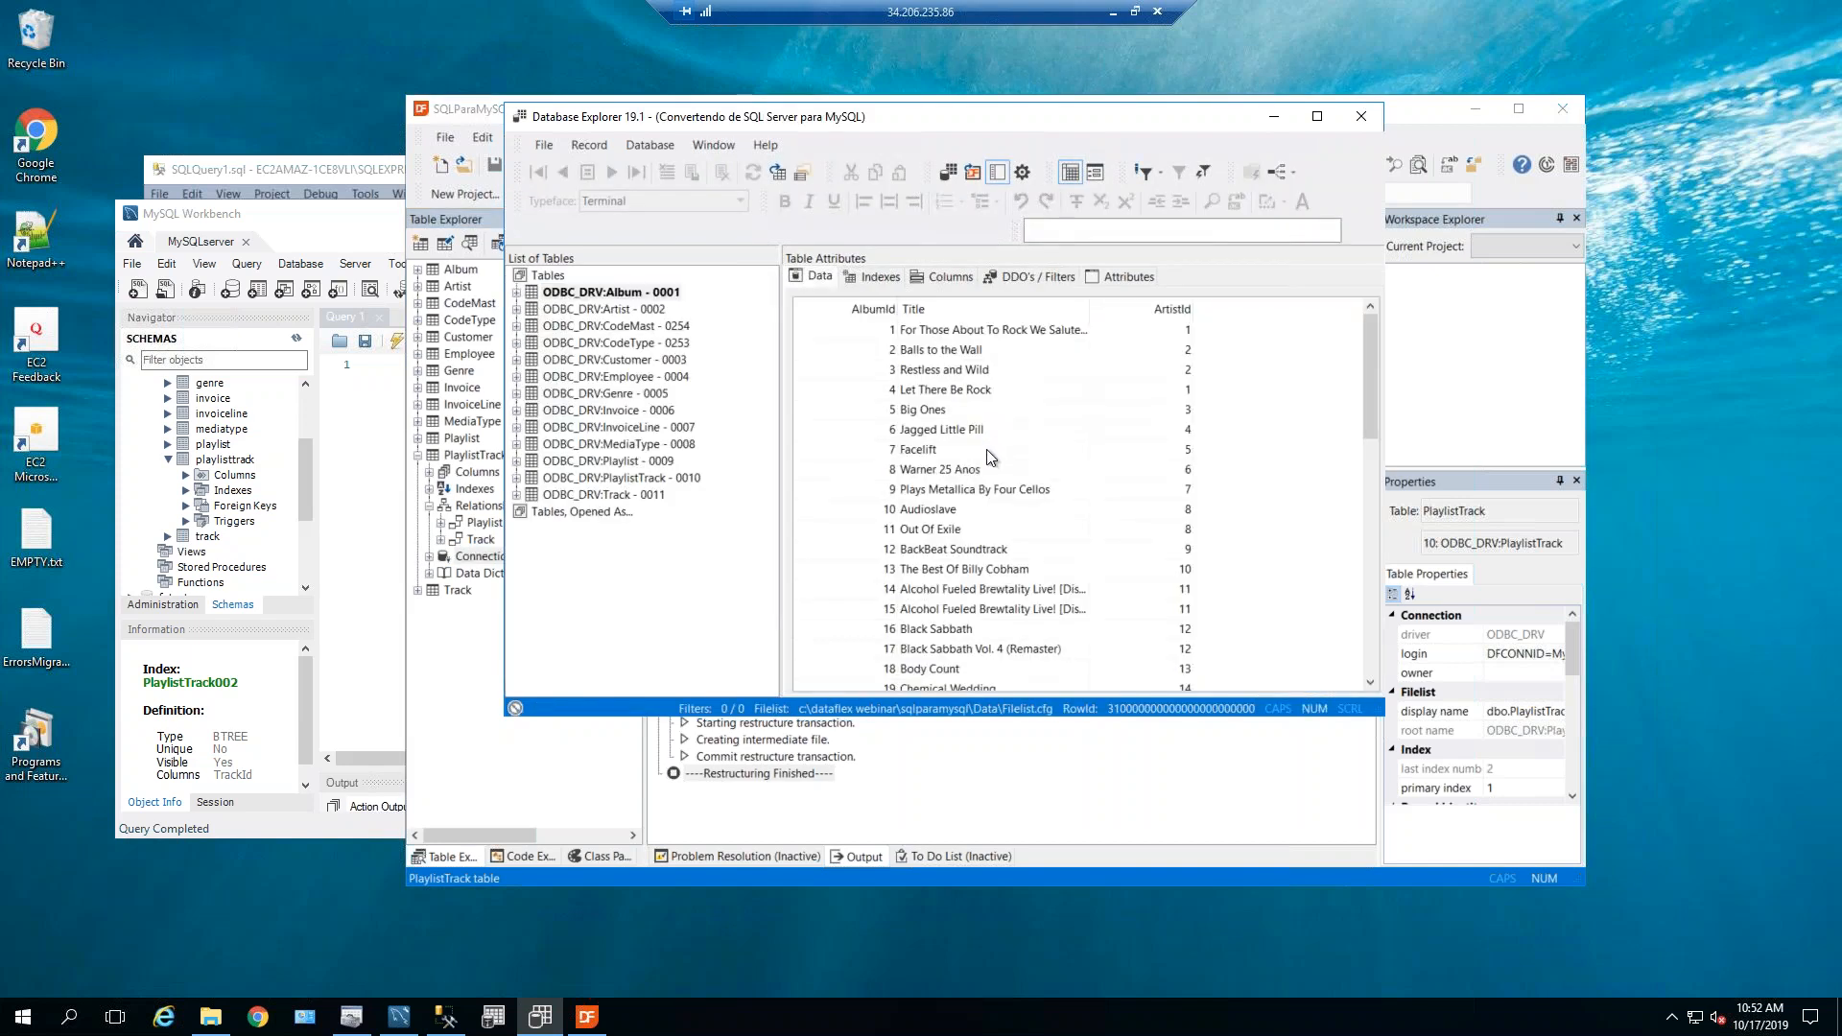
click(1000, 453)
click(1008, 449)
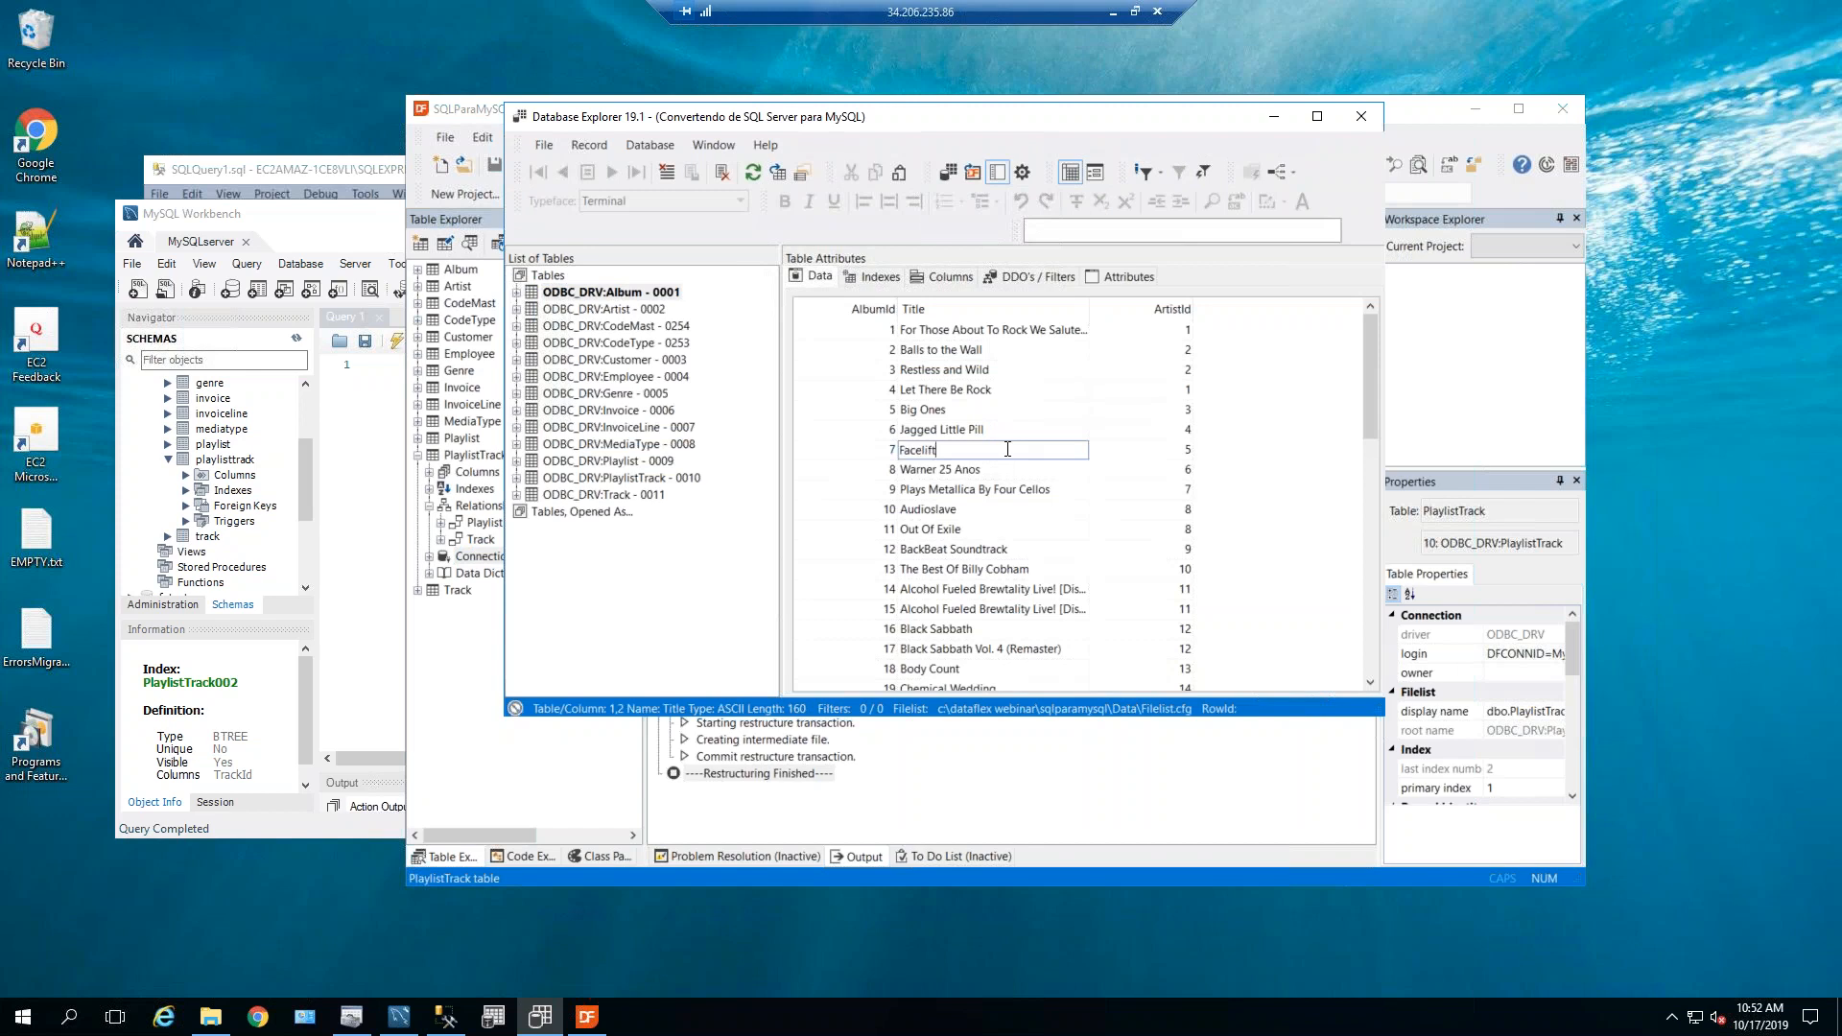
text(Testing)
click(1017, 427)
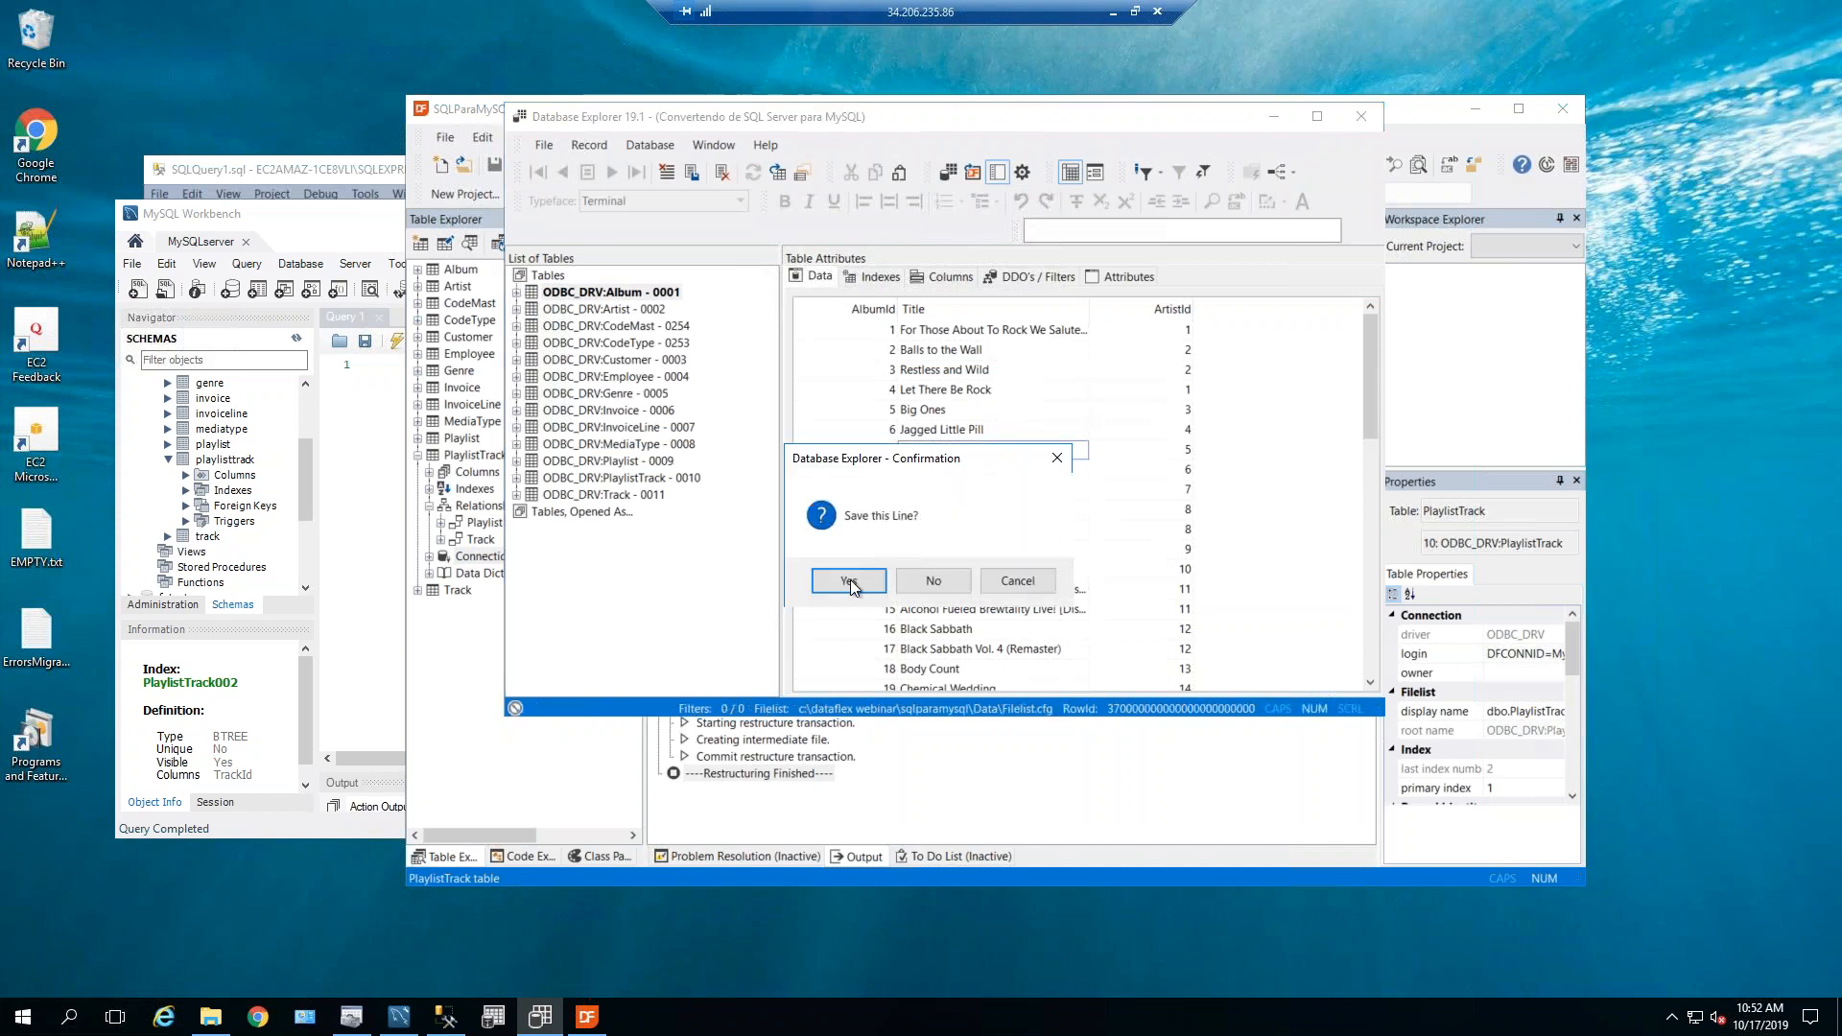
click(848, 582)
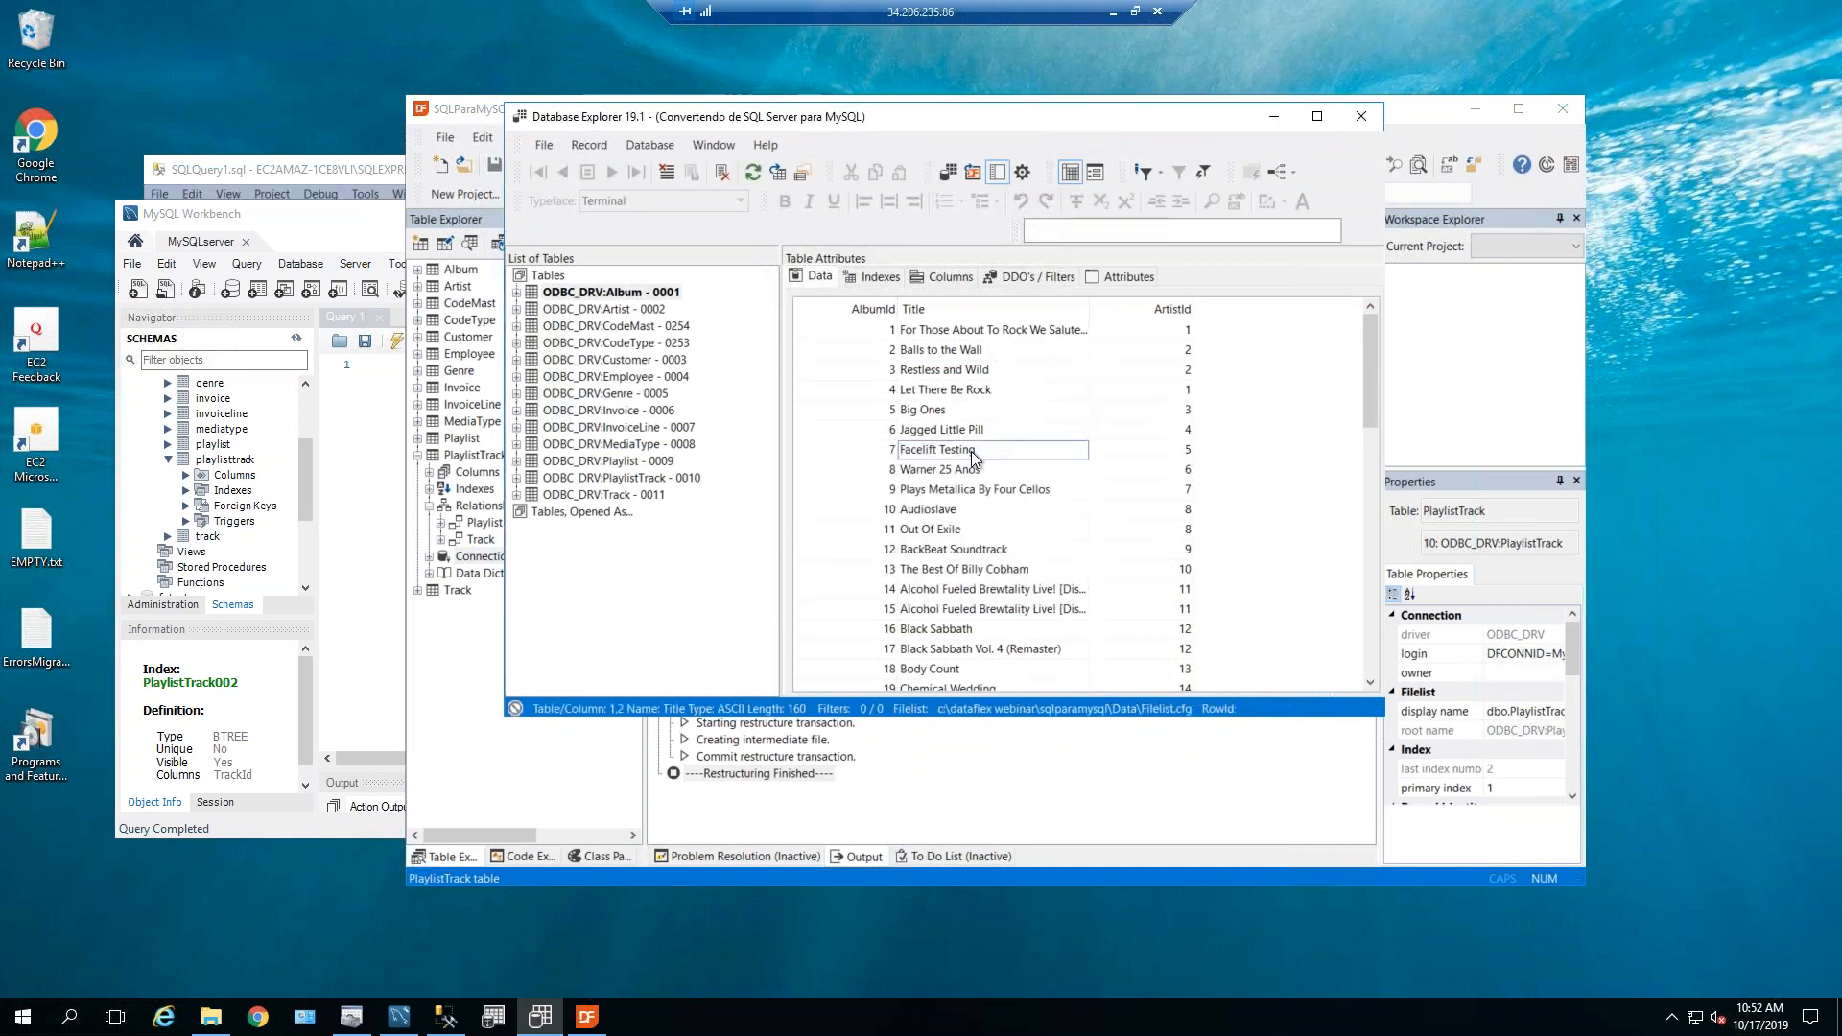
Select album's rows in MySQL Workbench and confirm row 7 reads 'Facelift Testing'.
click(301, 491)
scroll(305, 480, up, 3)
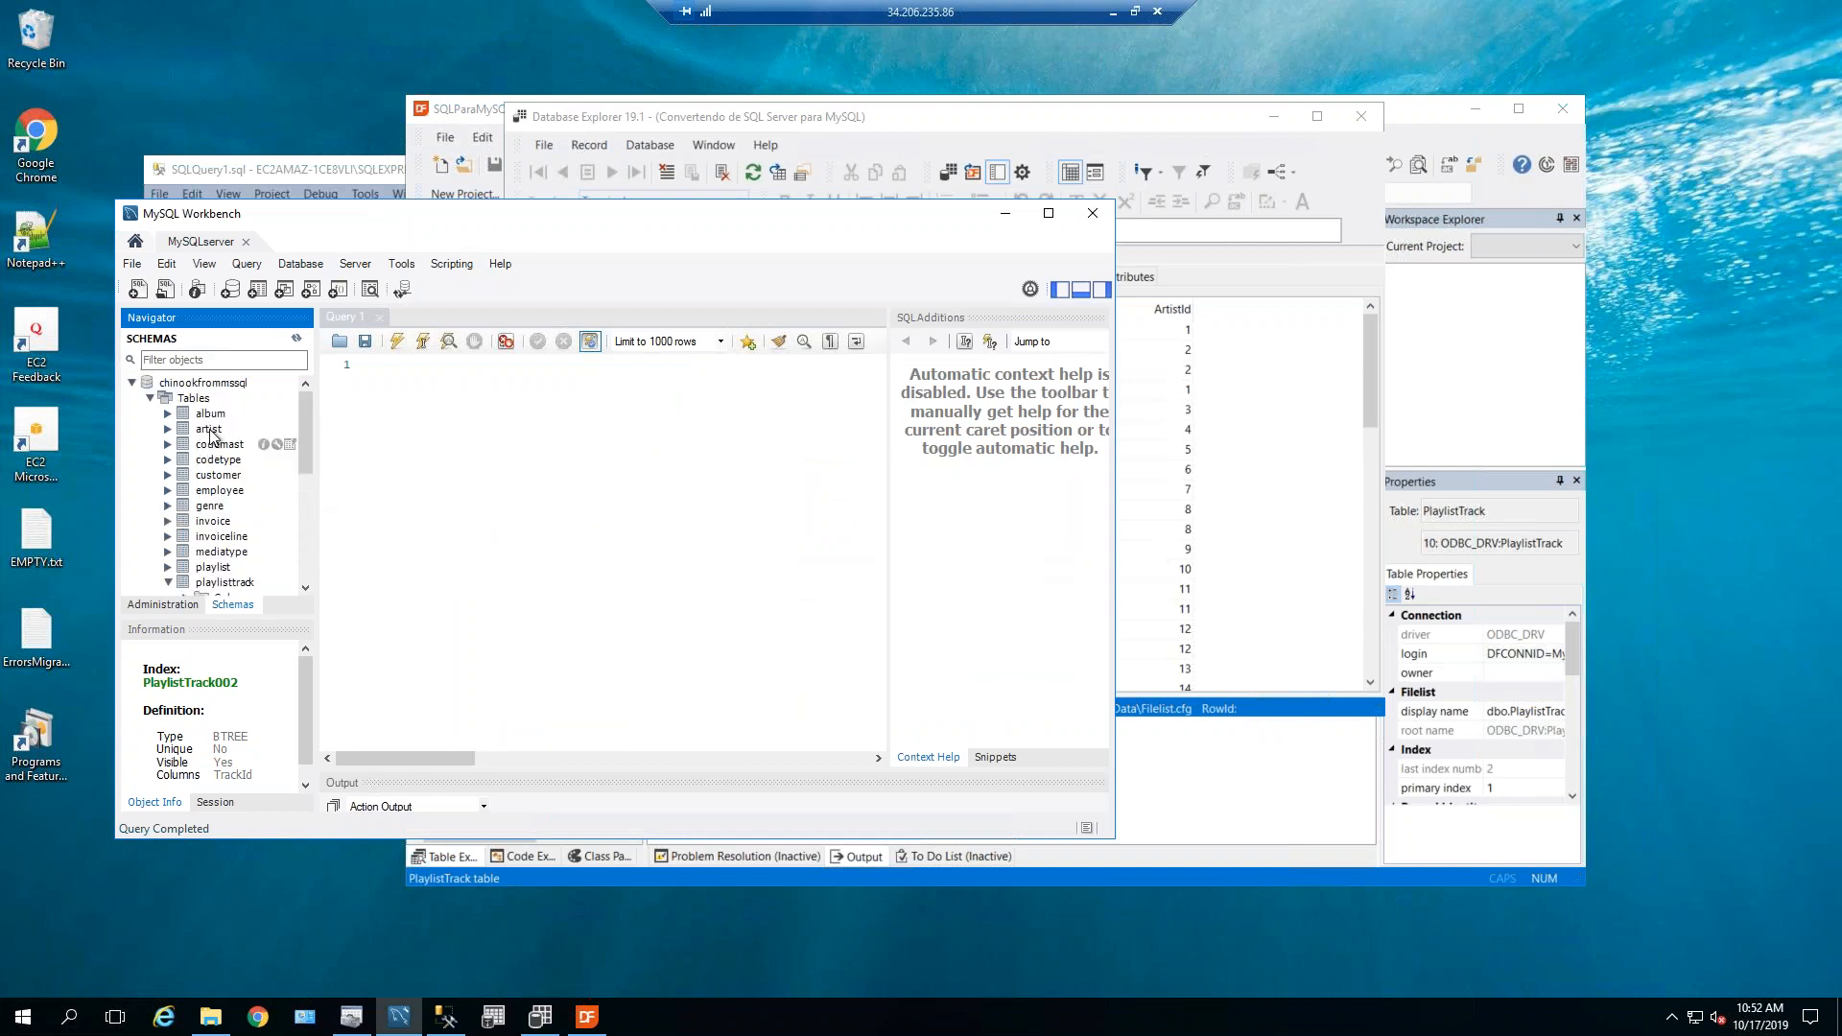
click(208, 414)
right_click(202, 419)
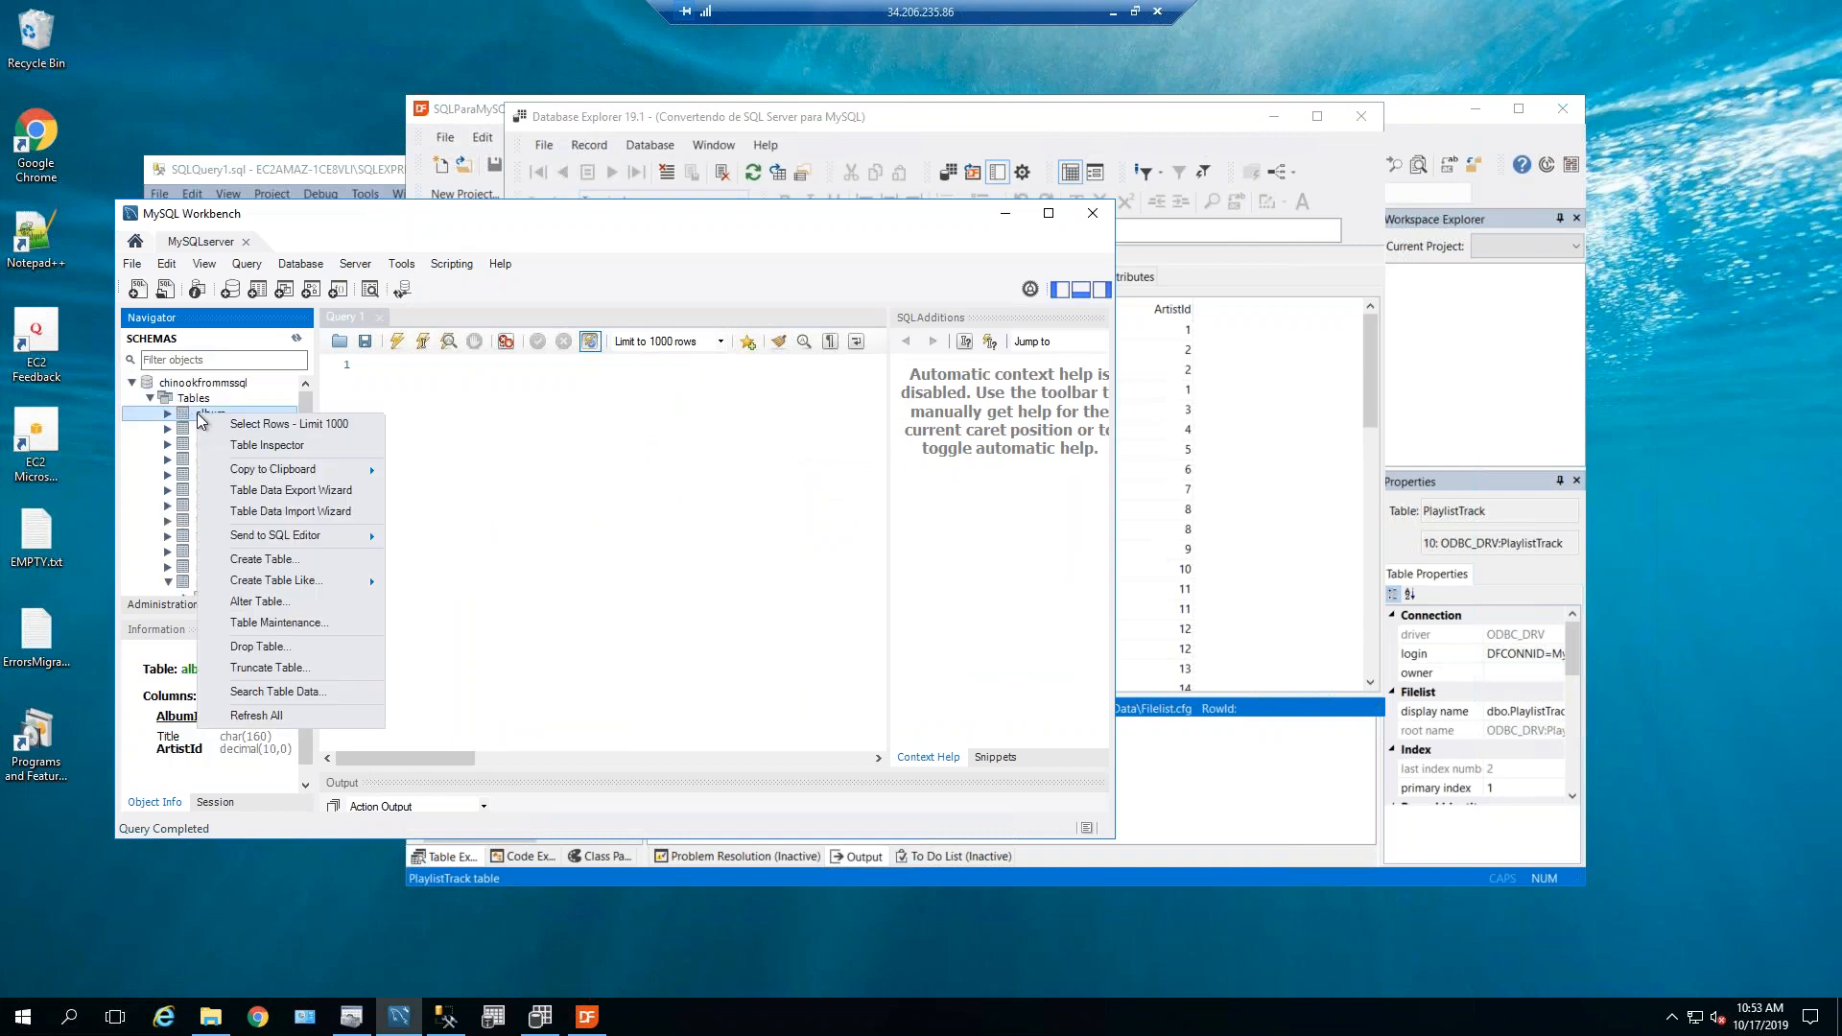
click(261, 428)
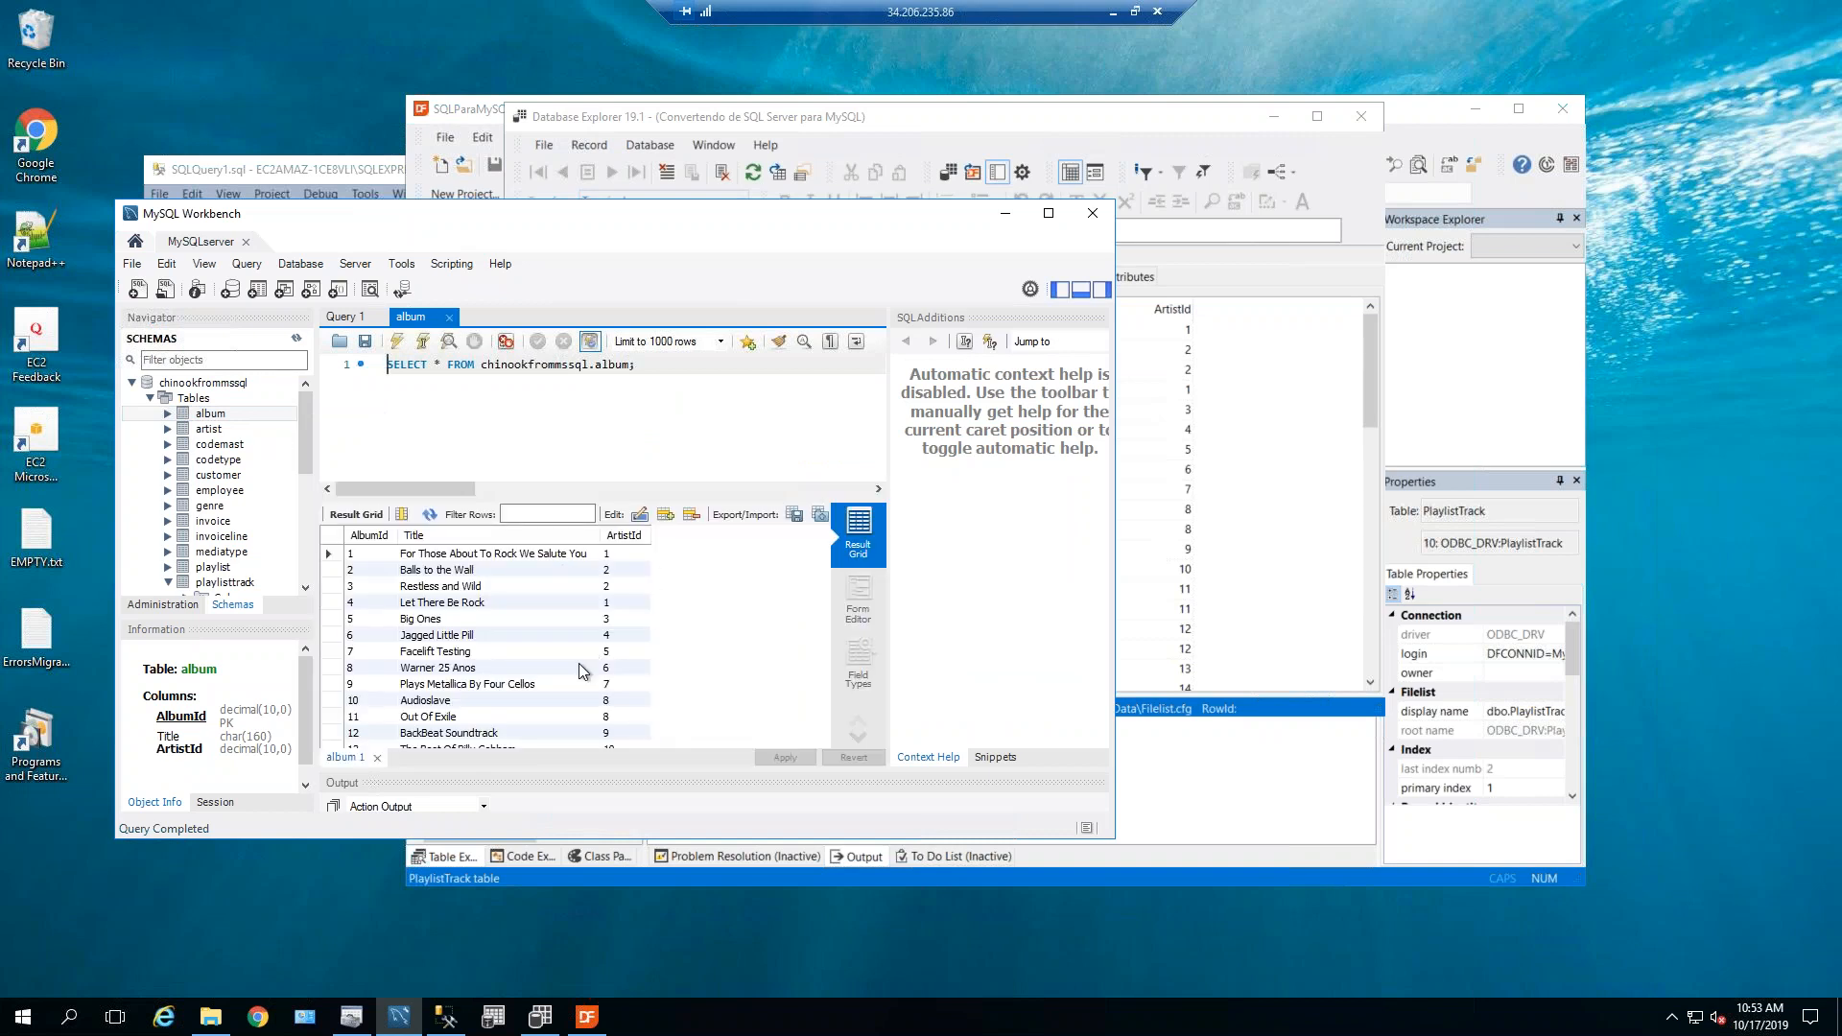
click(410, 653)
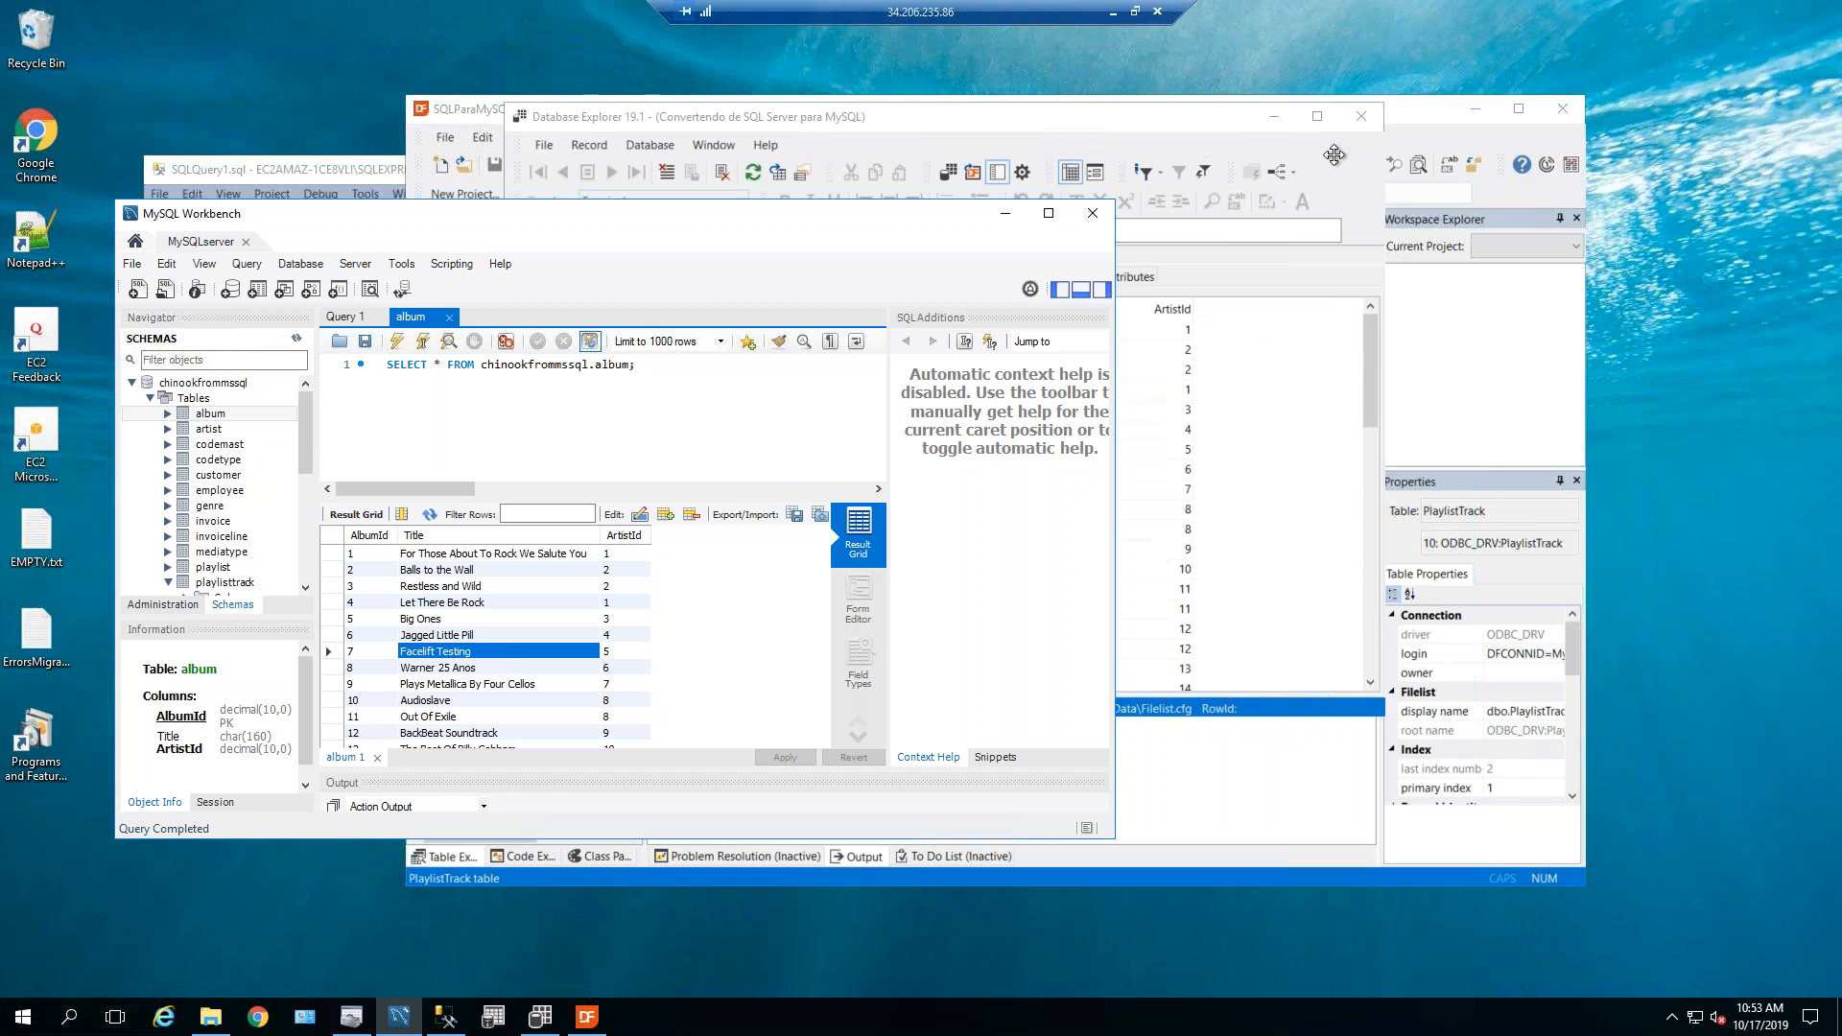
Remove 'Testing' from album 7's title in Database Explorer and save the row.
click(1334, 154)
double_click(958, 450)
key(BackSpace)
key(BackSpace)
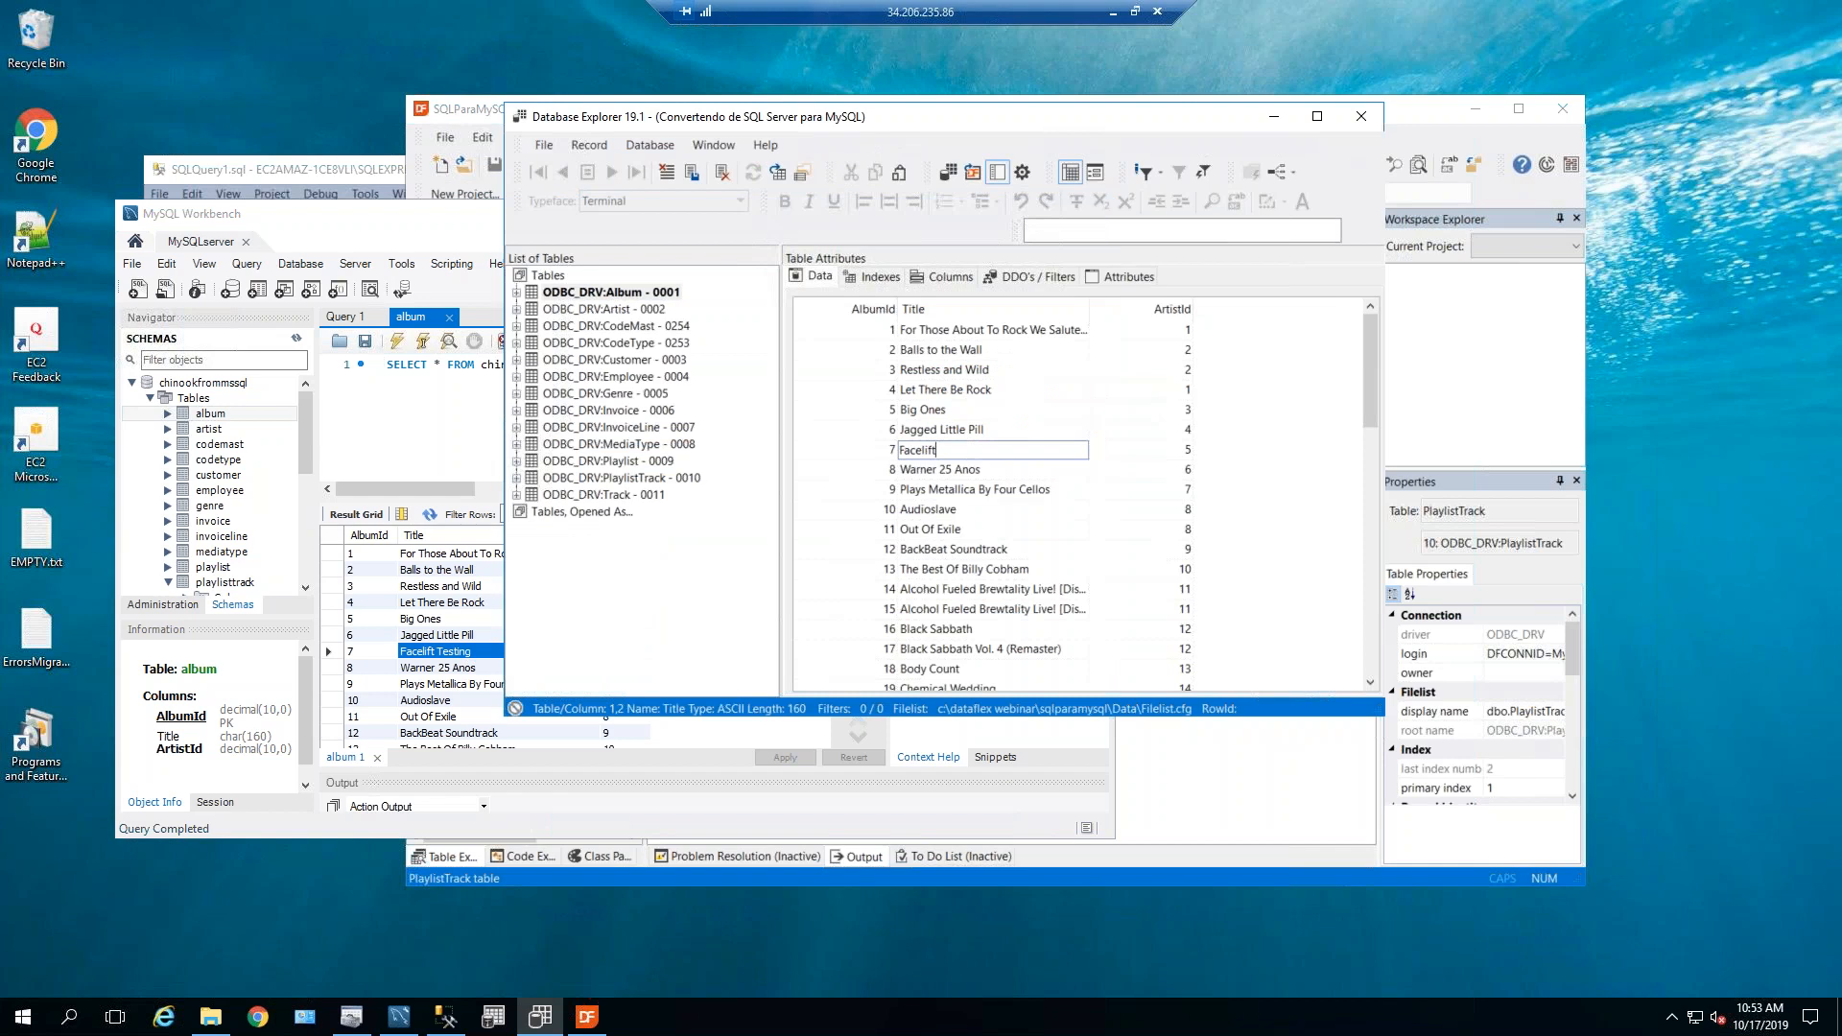
click(1022, 434)
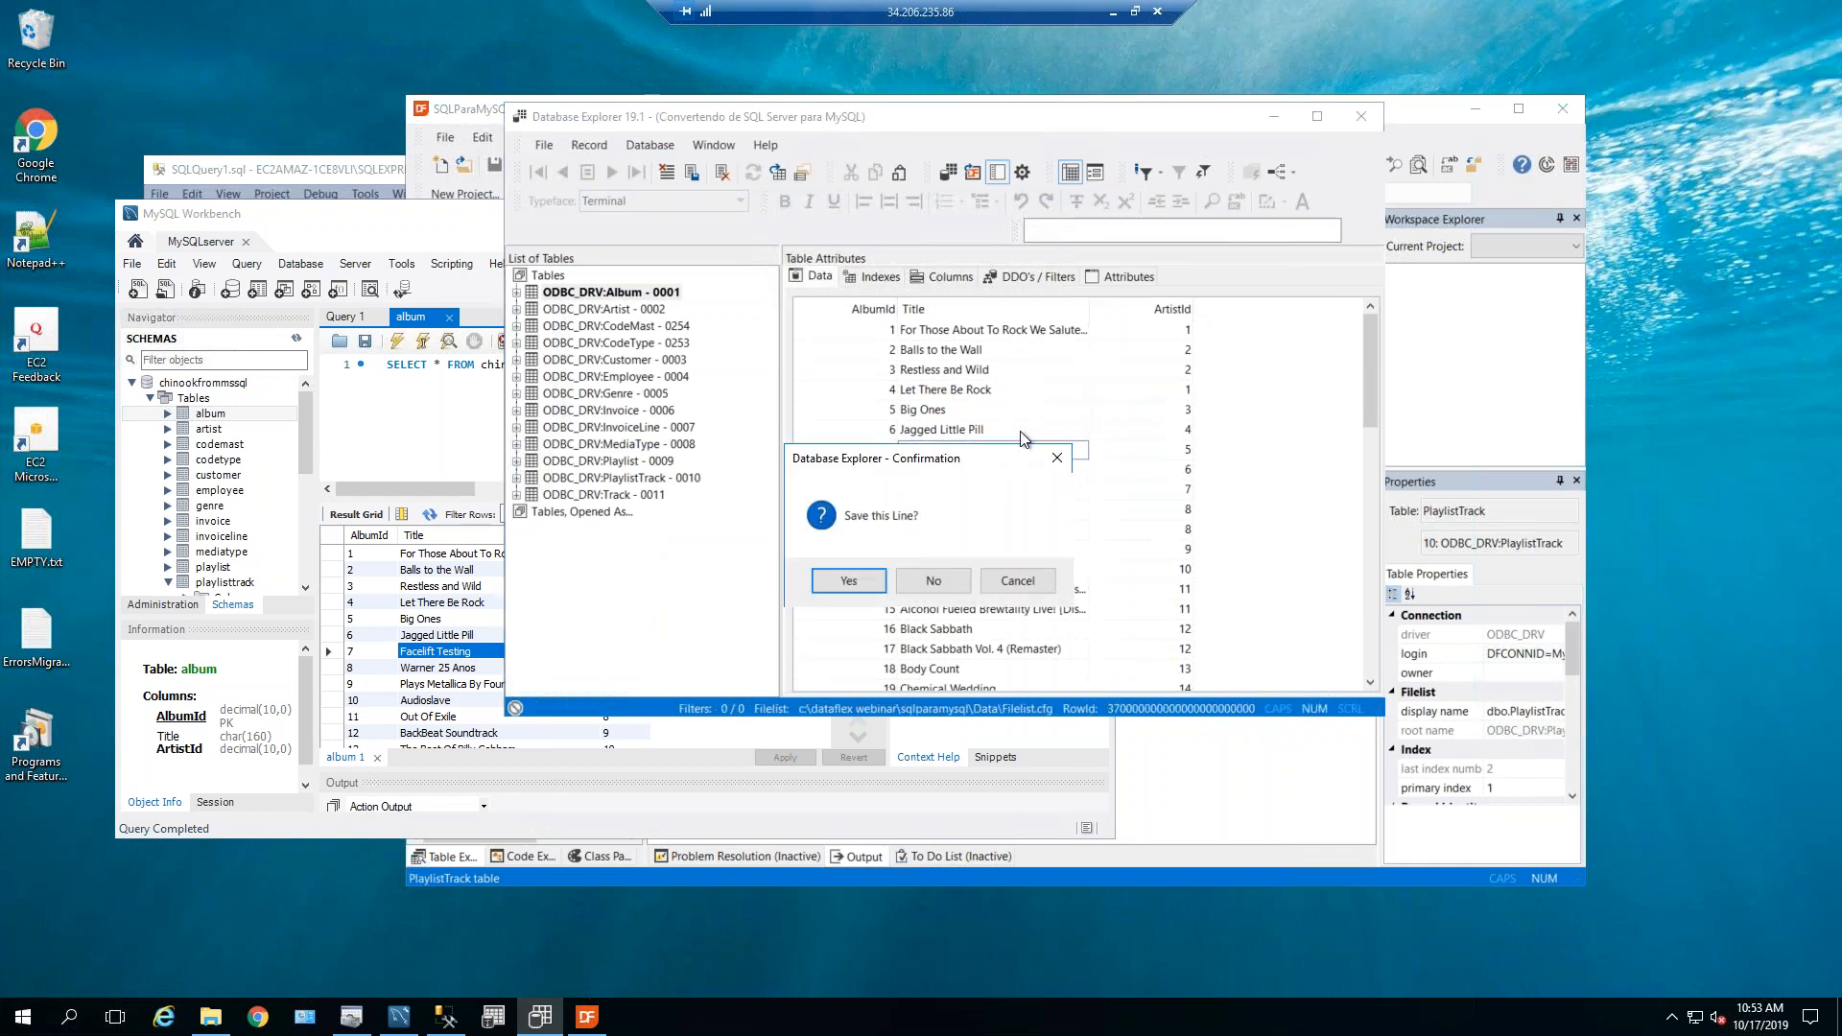
click(849, 580)
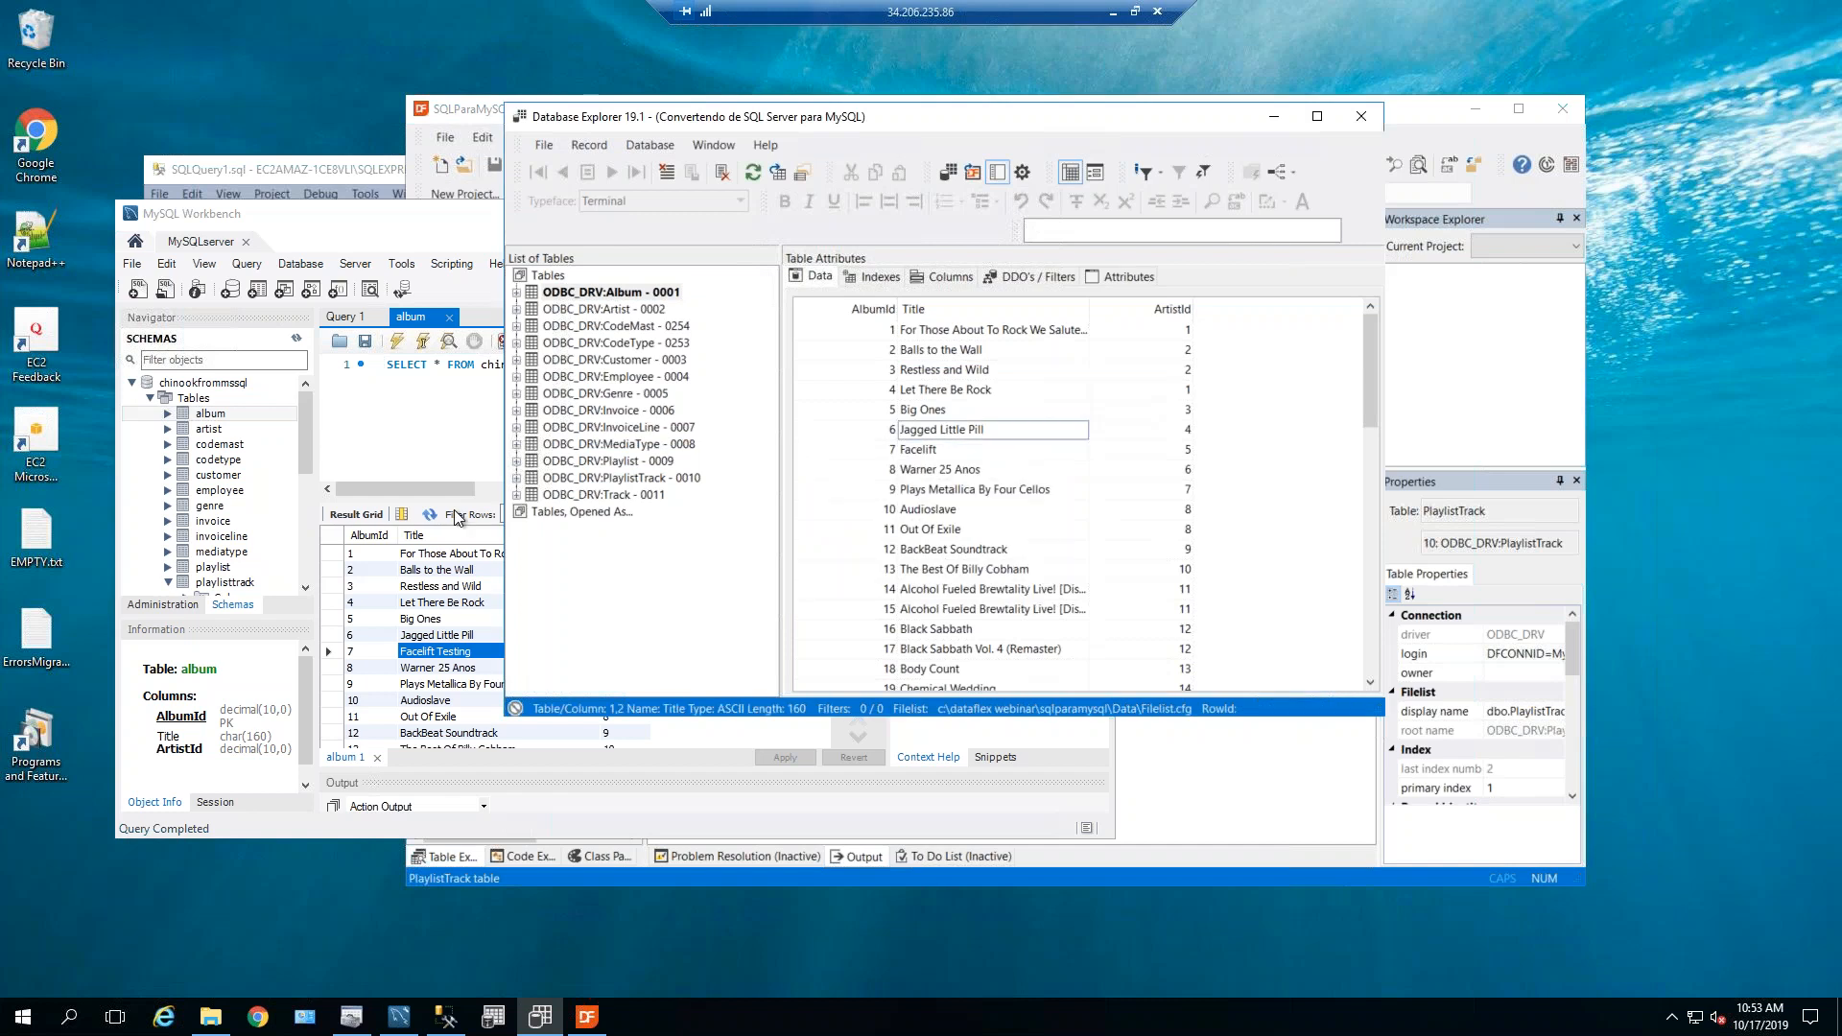
Re-run the album query in Workbench to confirm row 7 reads 'Facelift' again.
click(457, 518)
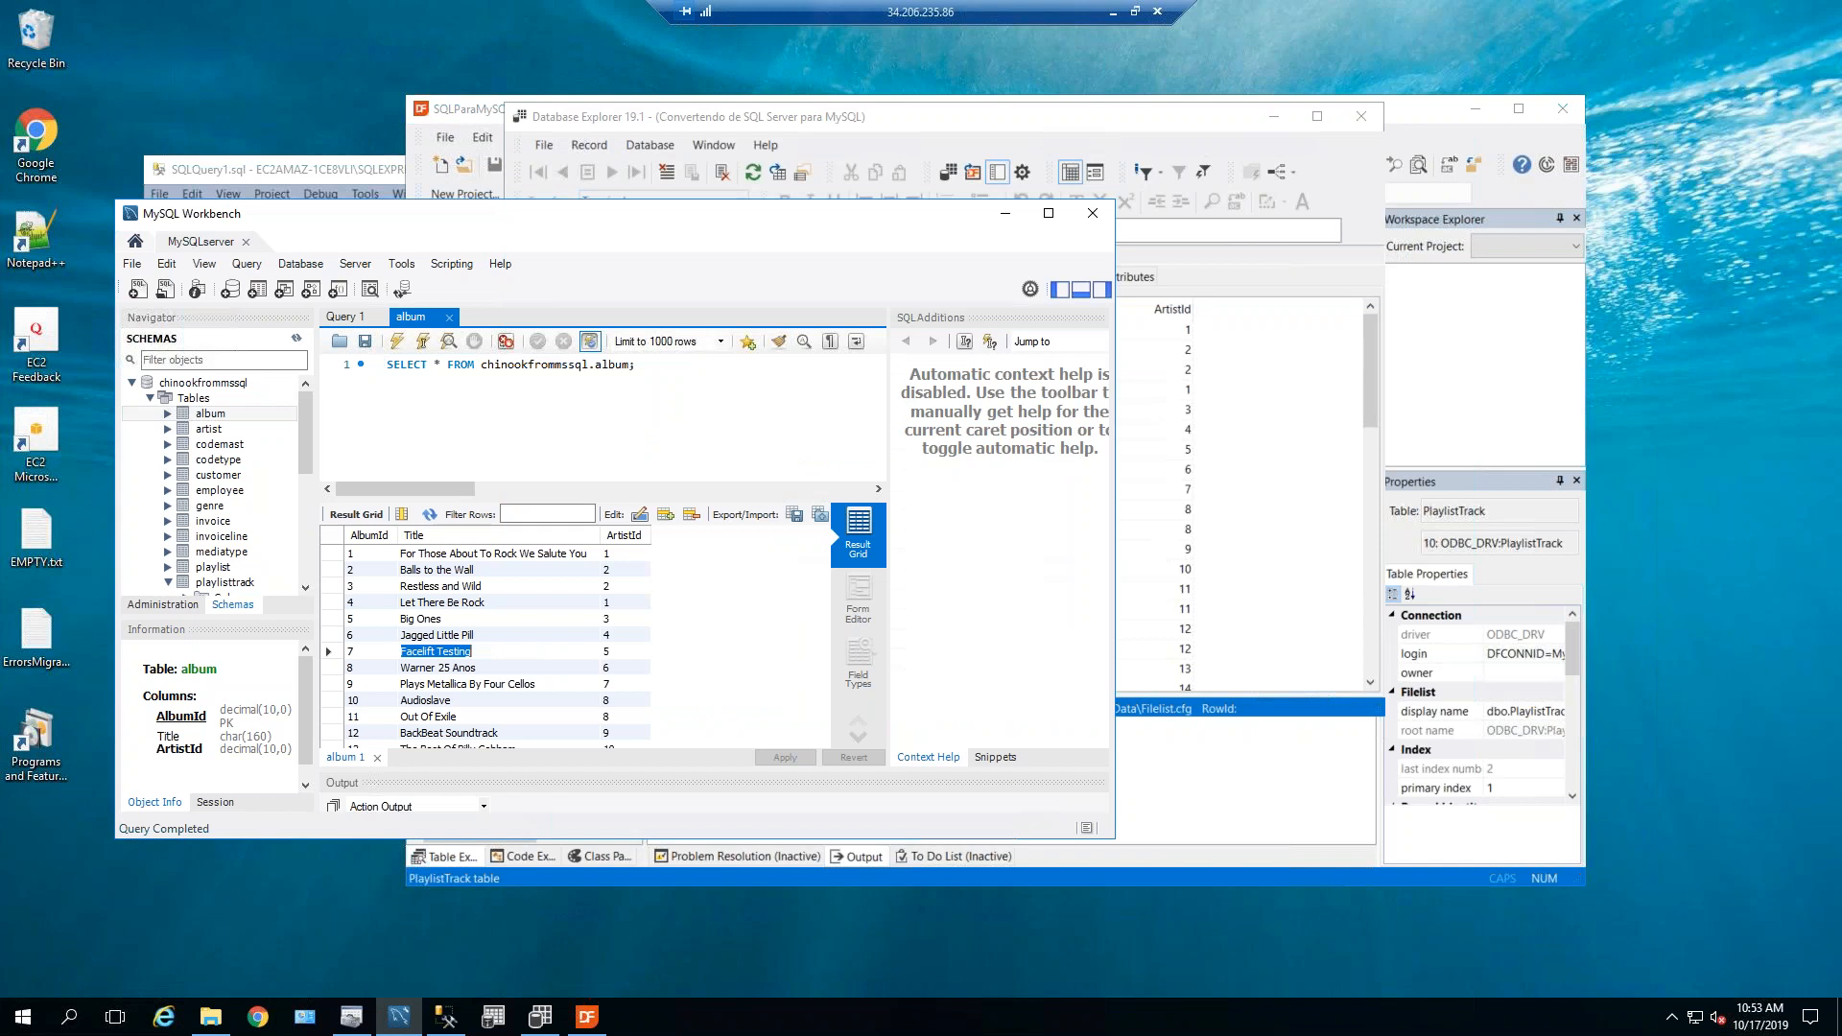
click(515, 653)
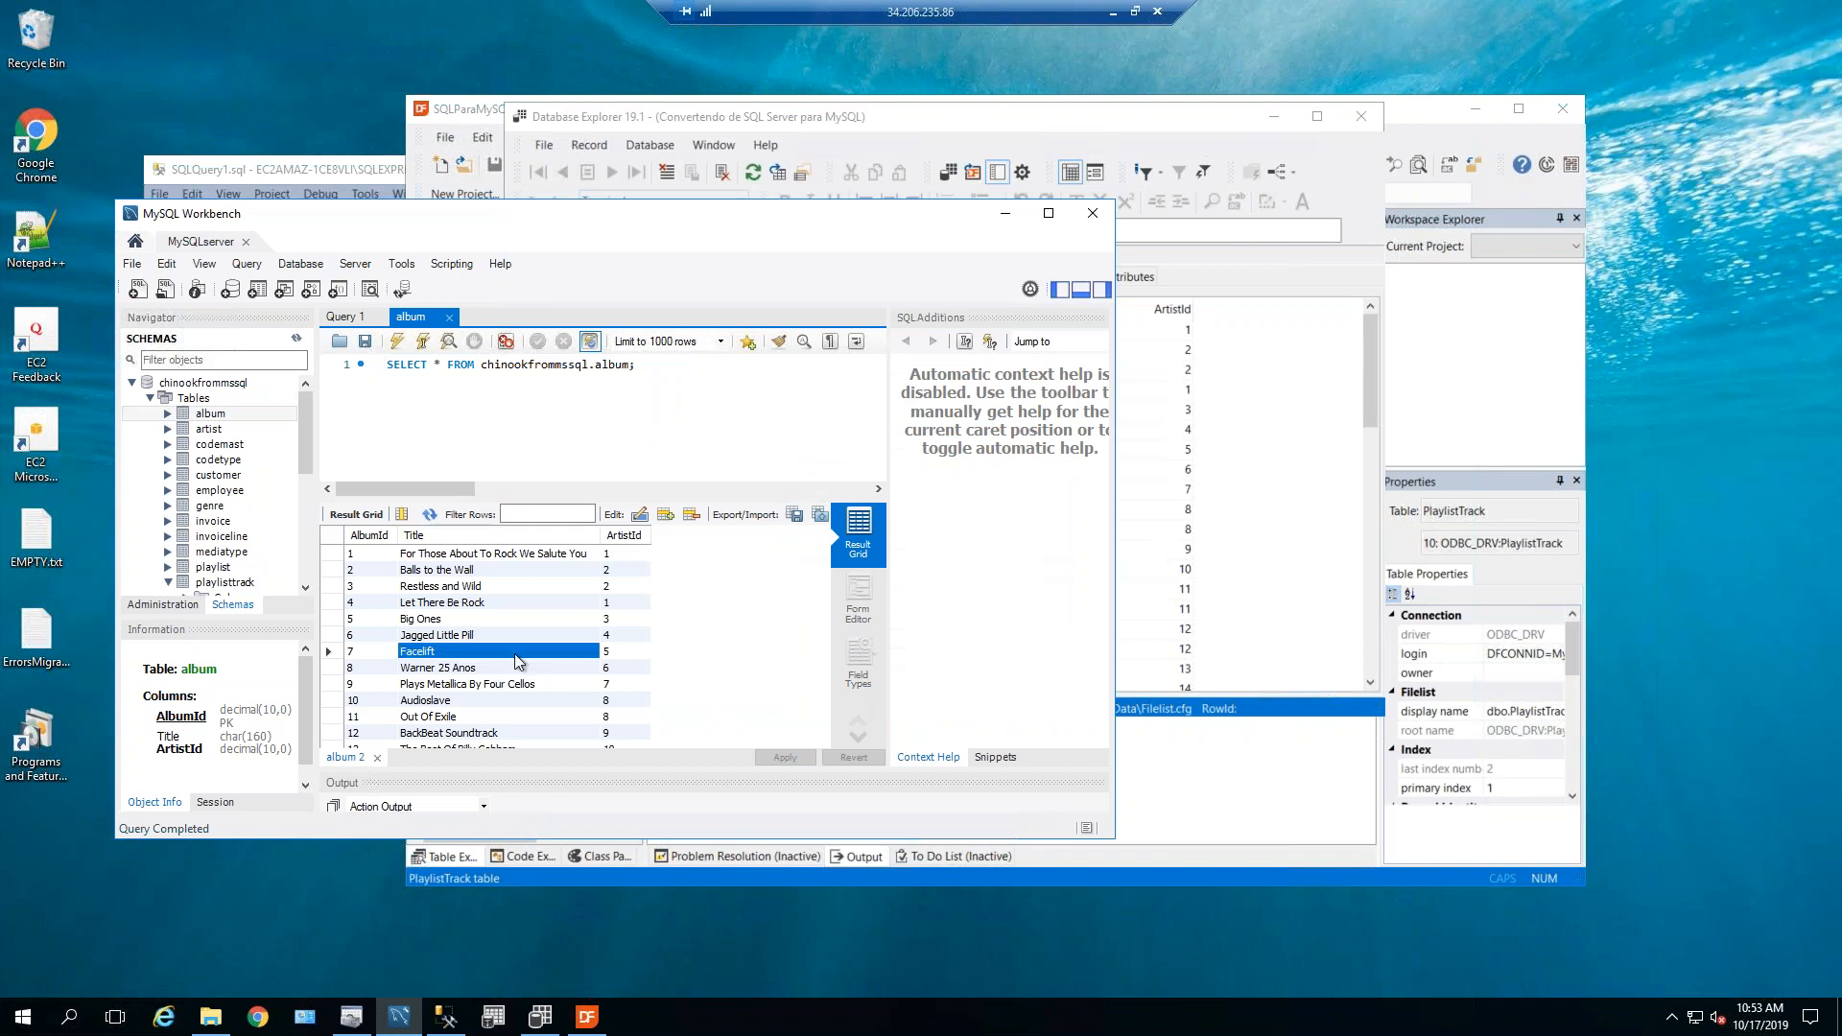
click(1164, 493)
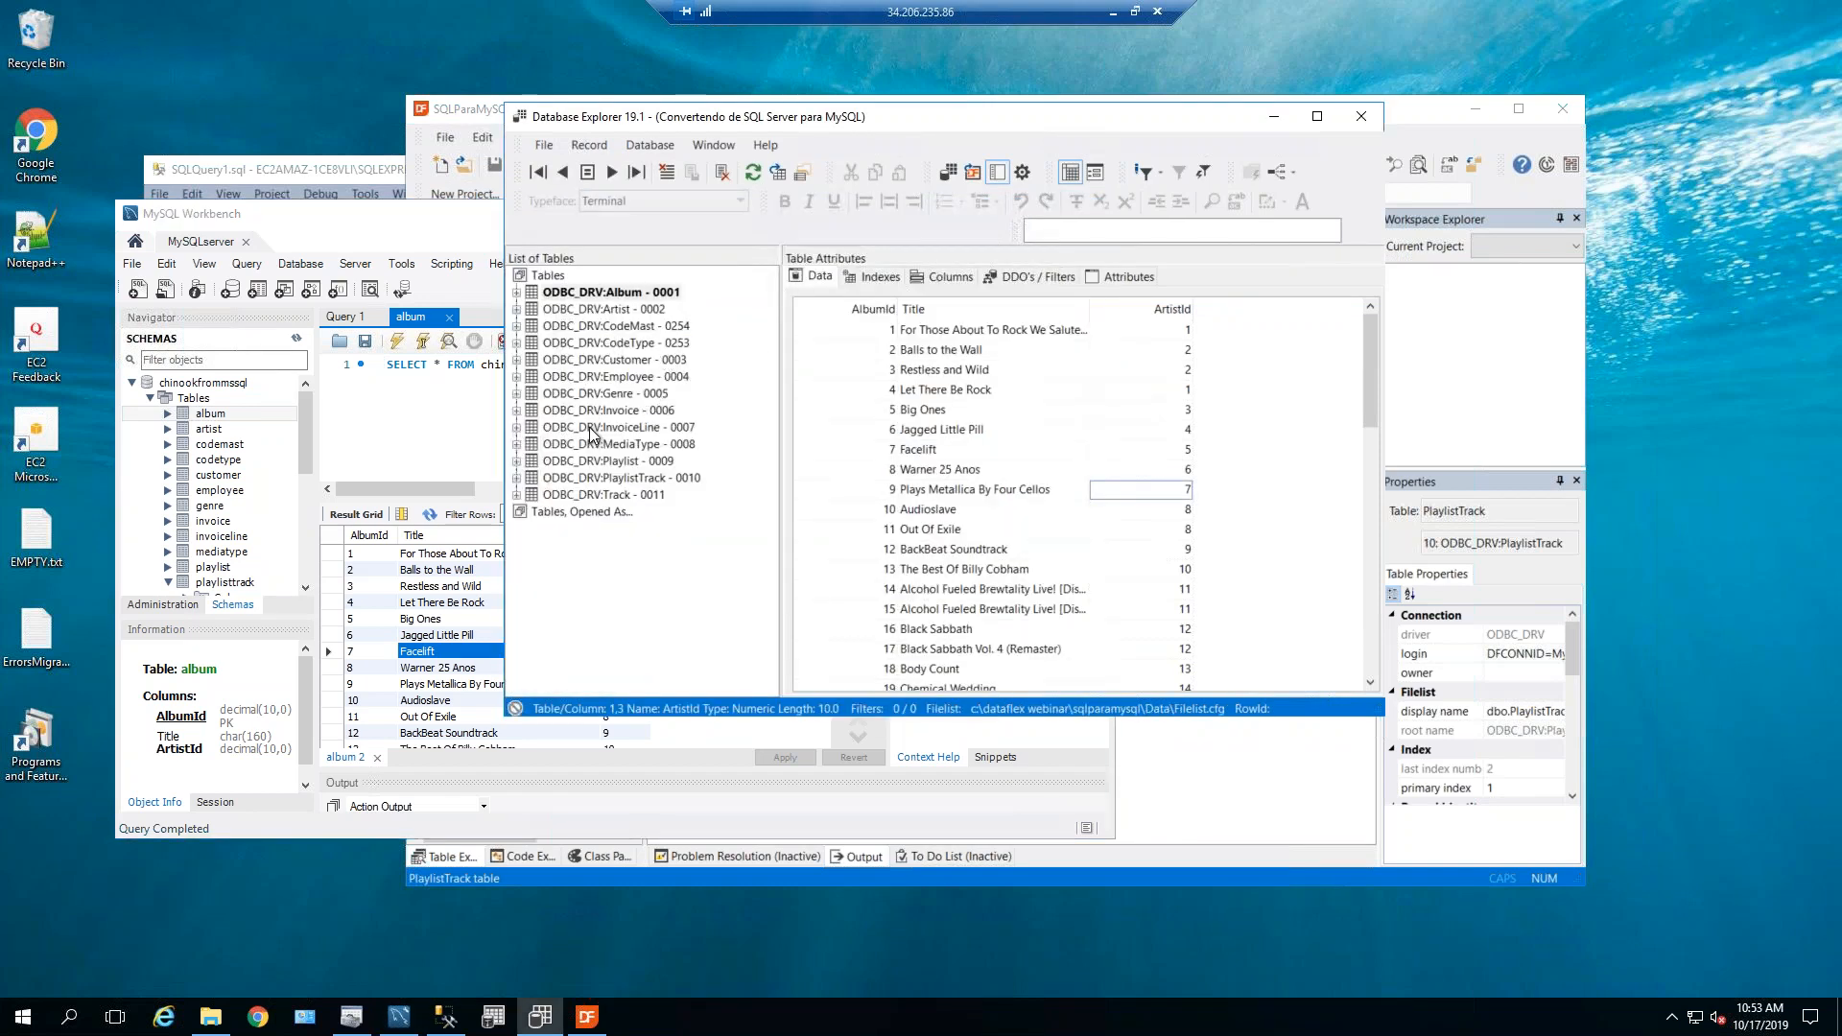